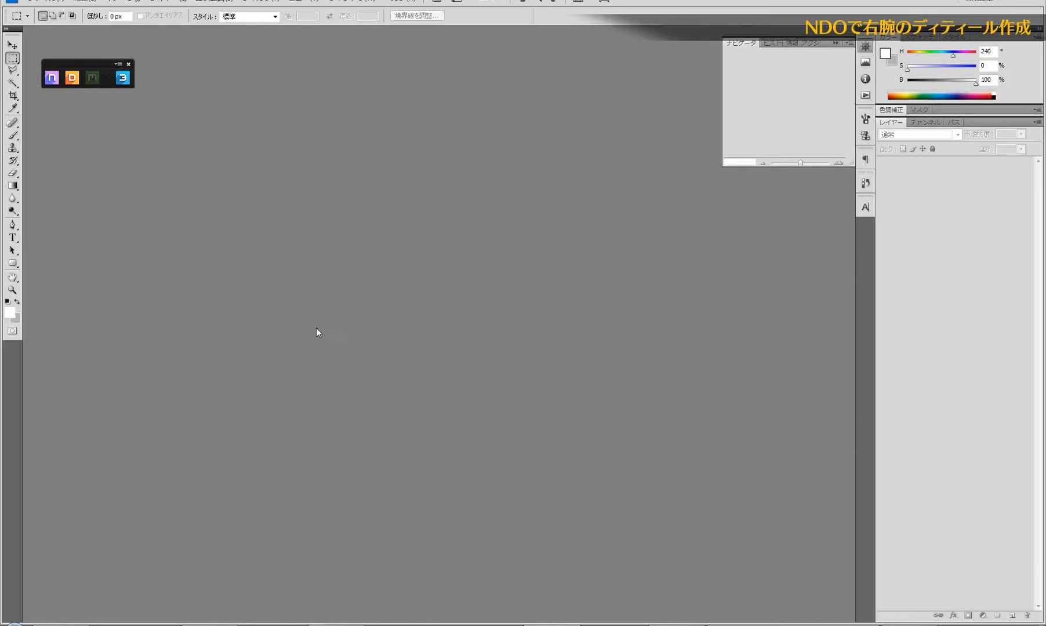
- Launch the NDO Project Creator and load panelA.obj as the mesh
{"action": "left_click", "coordinate": [50, 79]}
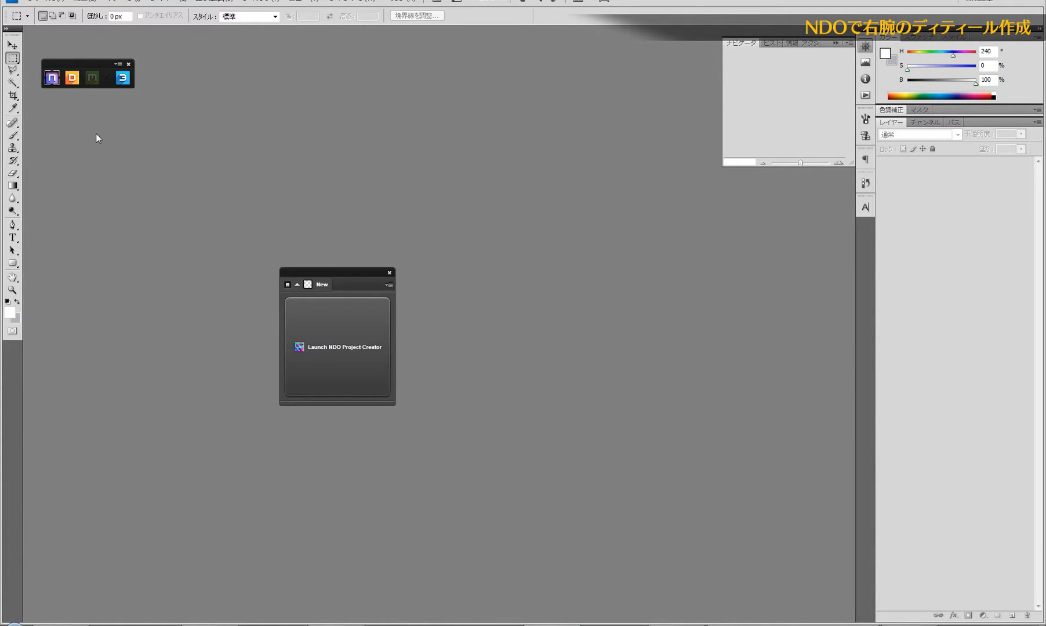
{"action": "left_click", "coordinate": [314, 336]}
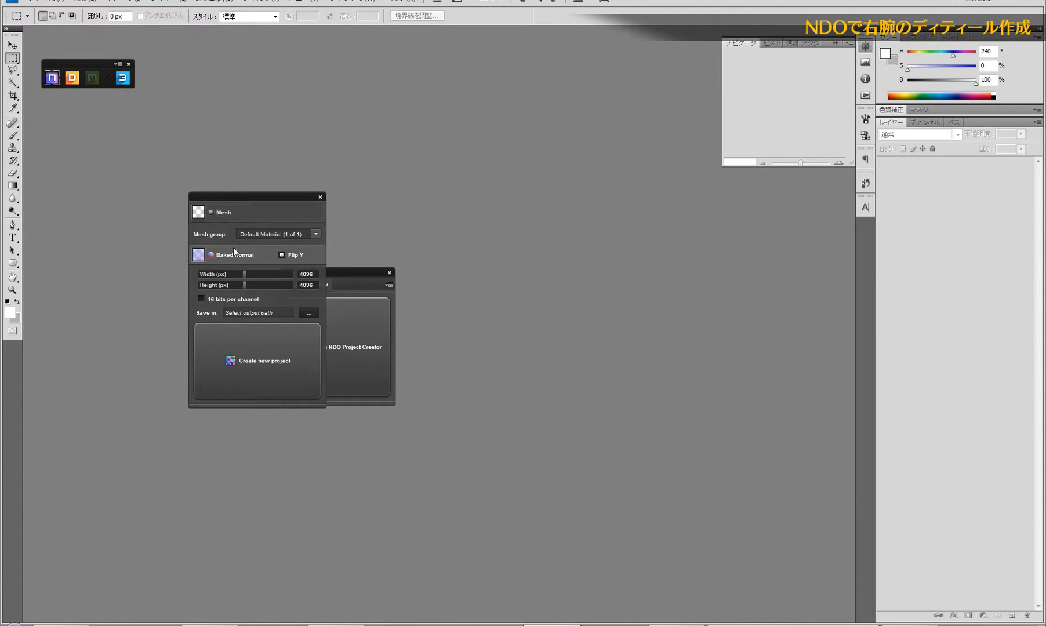
{"action": "left_click", "coordinate": [216, 213]}
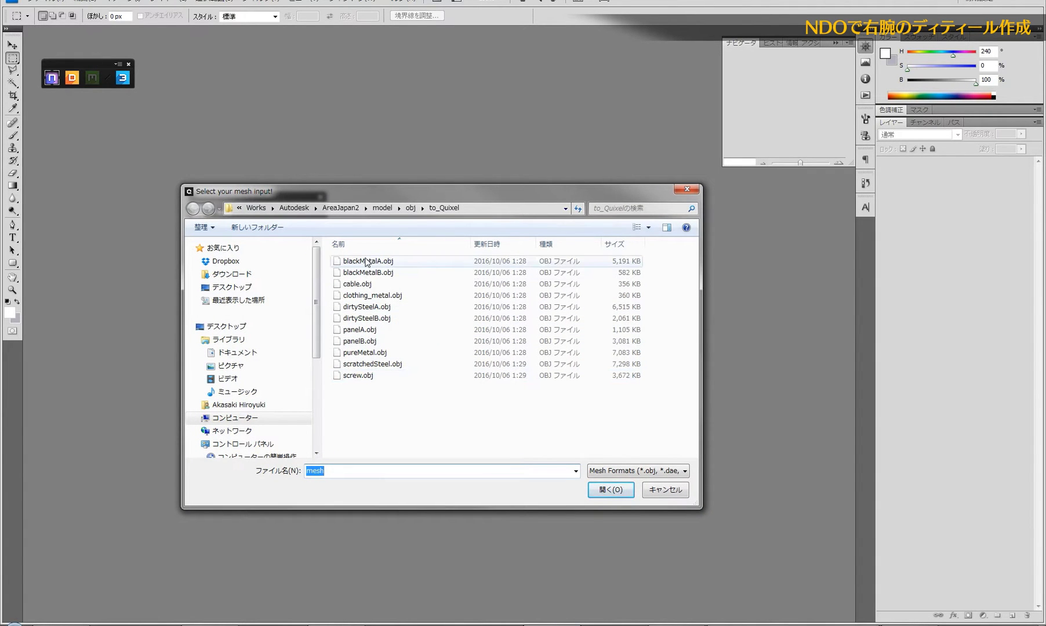
{"action": "left_click", "coordinate": [359, 329]}
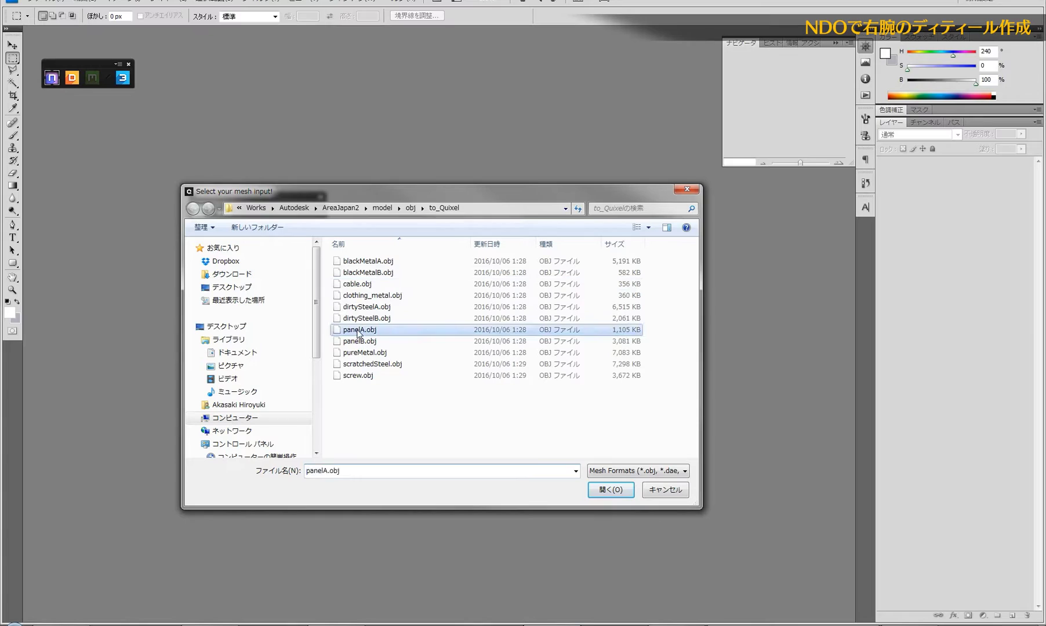
{"action": "left_click", "coordinate": [611, 490]}
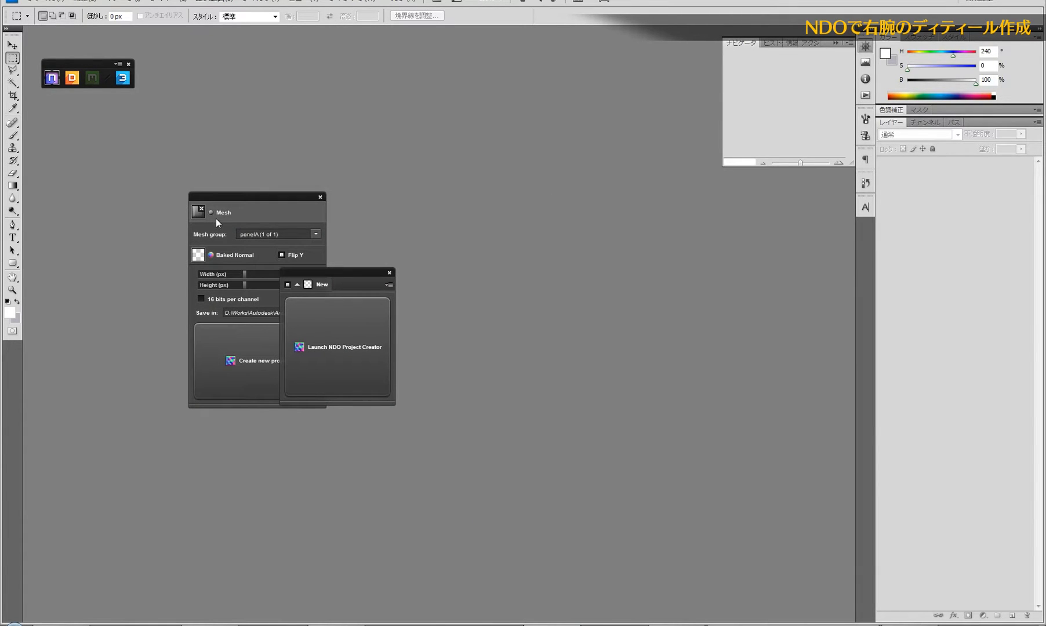
{"action": "left_click", "coordinate": [251, 199]}
{"action": "left_click_drag", "start_coordinate": [251, 197], "coordinate": [169, 193]}
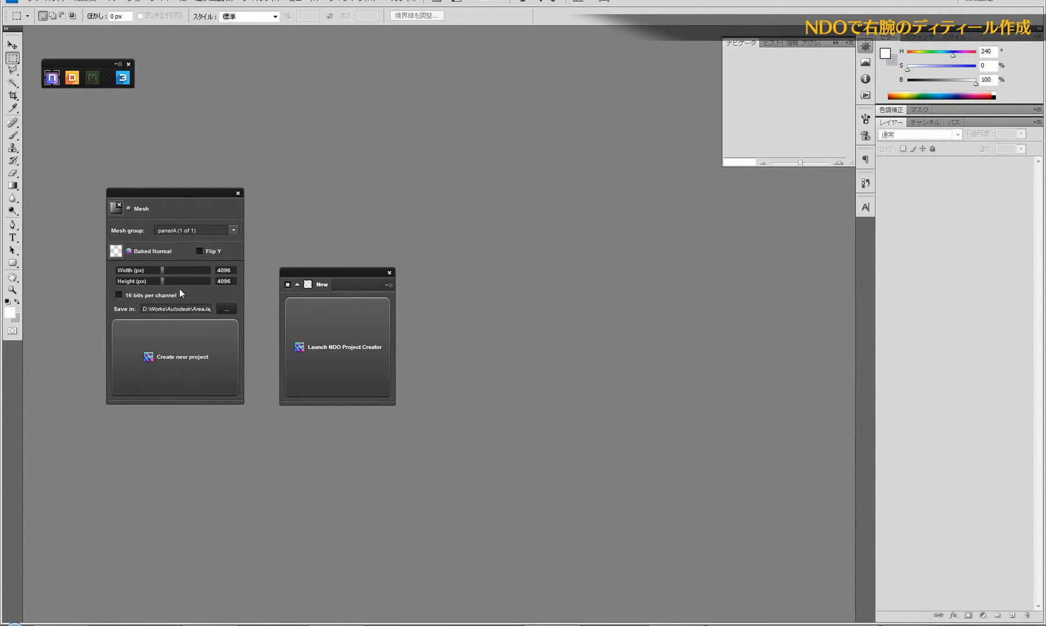
- Point the save path to a panelA_NDO location under tex and create the 4096×4096 project
{"action": "left_click", "coordinate": [177, 308]}
{"action": "key", "text": "BackSpace"}
{"action": "type", "text": "tex"}
{"action": "key", "text": "Delete"}
{"action": "key", "text": "Delete"}
{"action": "key", "text": "Delete"}
{"action": "key", "text": "Delete"}
{"action": "key", "text": "Delete"}
{"action": "key", "text": "Delete"}
{"action": "key", "text": "Delete"}
{"action": "key", "text": "Delete"}
{"action": "key", "text": "Delete"}
{"action": "key", "text": "Delete"}
{"action": "key", "text": "Delete"}
{"action": "key", "text": "Delete"}
{"action": "type", "text": "_"}
{"action": "type", "text": "NDO"}
{"action": "left_click", "coordinate": [175, 355]}
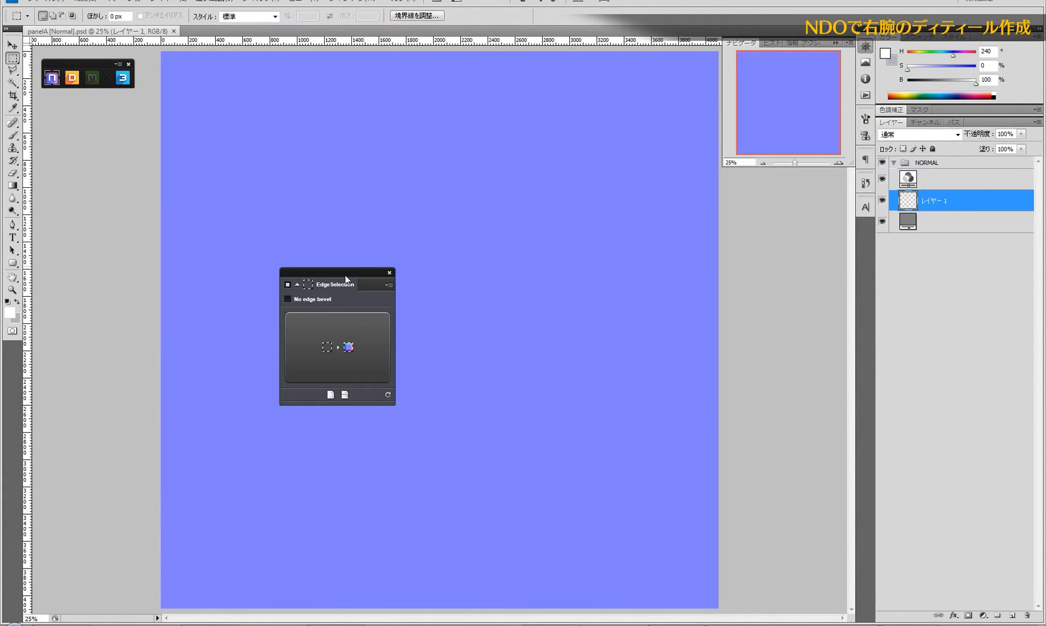
- Move the NDO Edge Selection panel off the canvas and clear the stray selection
{"action": "mouse_move", "coordinate": [337, 272]}
{"action": "left_mouse_down"}
{"action": "mouse_move", "coordinate": [234, 239]}
{"action": "mouse_move", "coordinate": [99, 104]}
{"action": "left_mouse_up"}
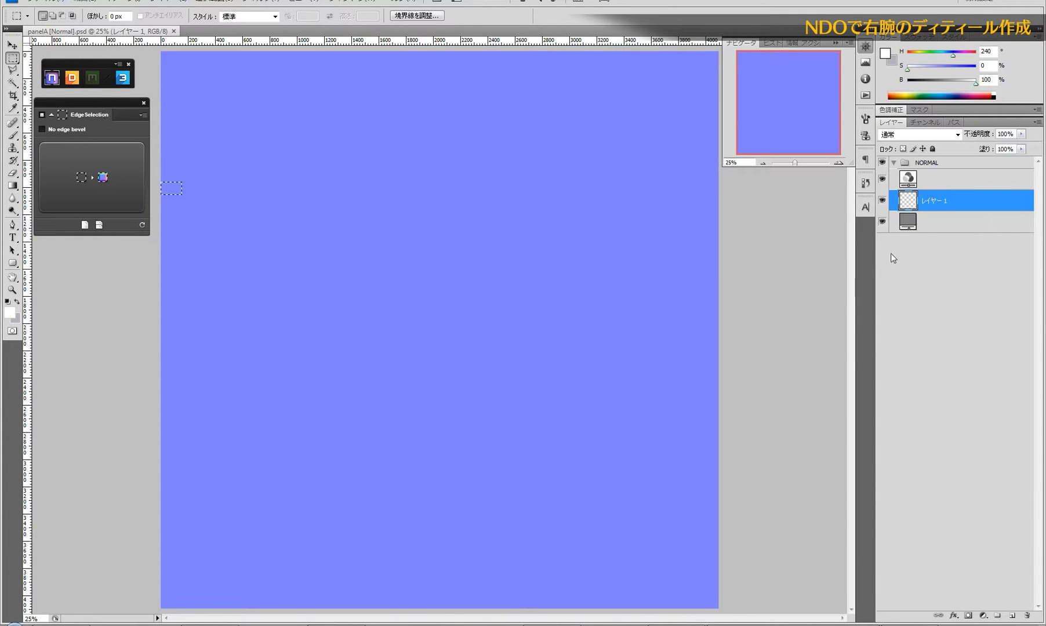
{"action": "key", "text": "ctrl+d"}
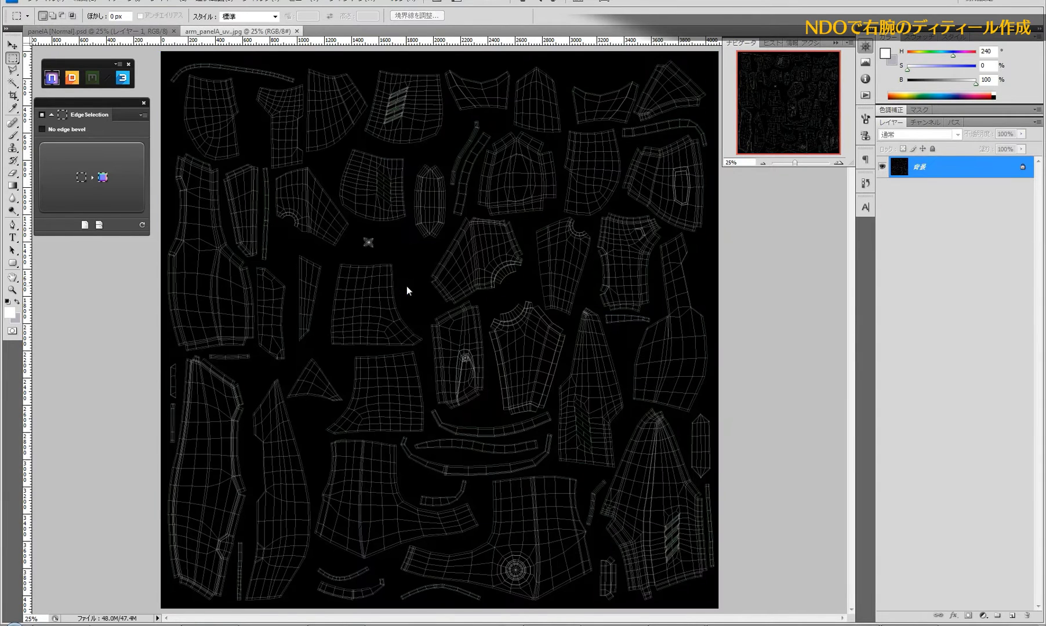
- Paste the whole UV image into the normal map above the NORMAL group as a layer named uv
{"action": "key", "text": "ctrl+a"}
{"action": "key", "text": "ctrl+w"}
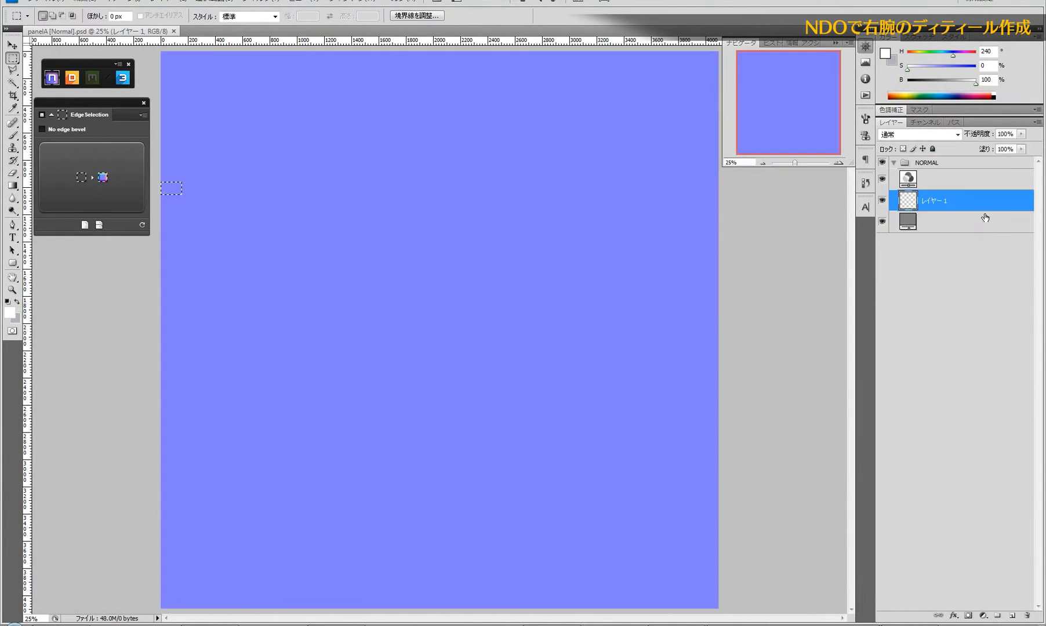
{"action": "left_click", "coordinate": [930, 164]}
{"action": "key", "text": "ctrl+v"}
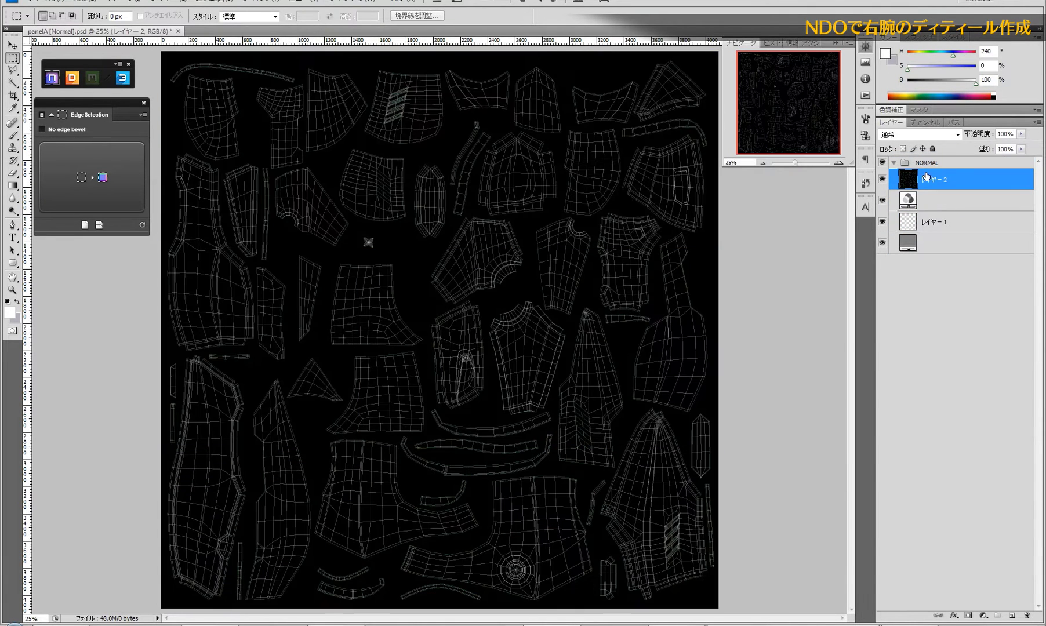
{"action": "left_click_drag", "start_coordinate": [926, 177], "coordinate": [931, 162]}
{"action": "double_click", "coordinate": [928, 167]}
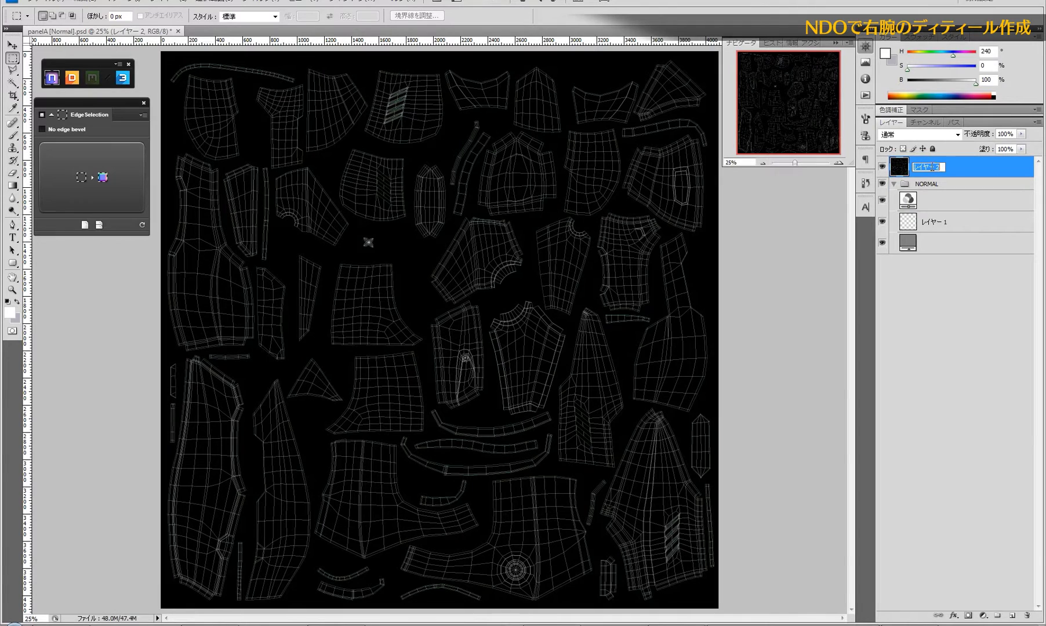
{"action": "type", "text": "uv"}
{"action": "key", "text": "Return"}
- Set the uv layer to Linear Dodge (Add) with lowered Fill, then make レイヤー 1 active
{"action": "left_click", "coordinate": [947, 135]}
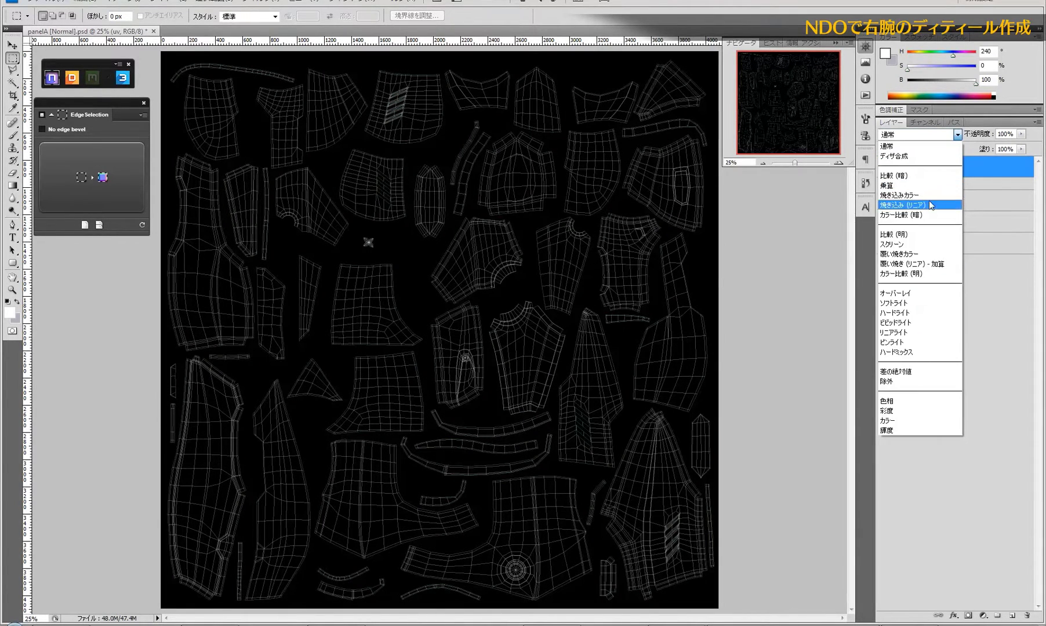
{"action": "left_click", "coordinate": [910, 265]}
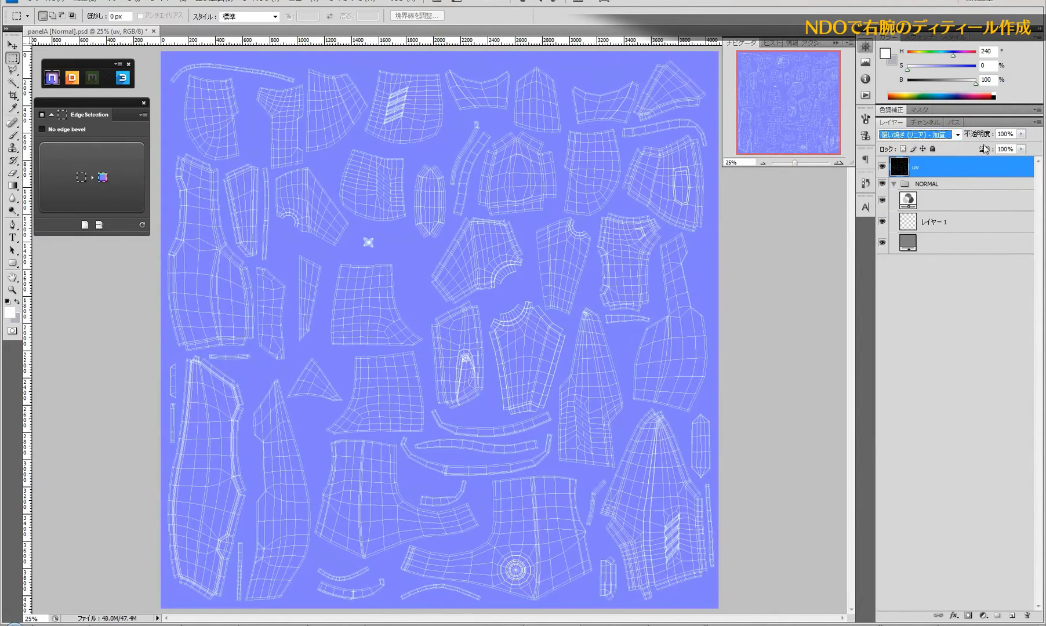
{"action": "left_click_drag", "start_coordinate": [986, 149], "coordinate": [957, 155]}
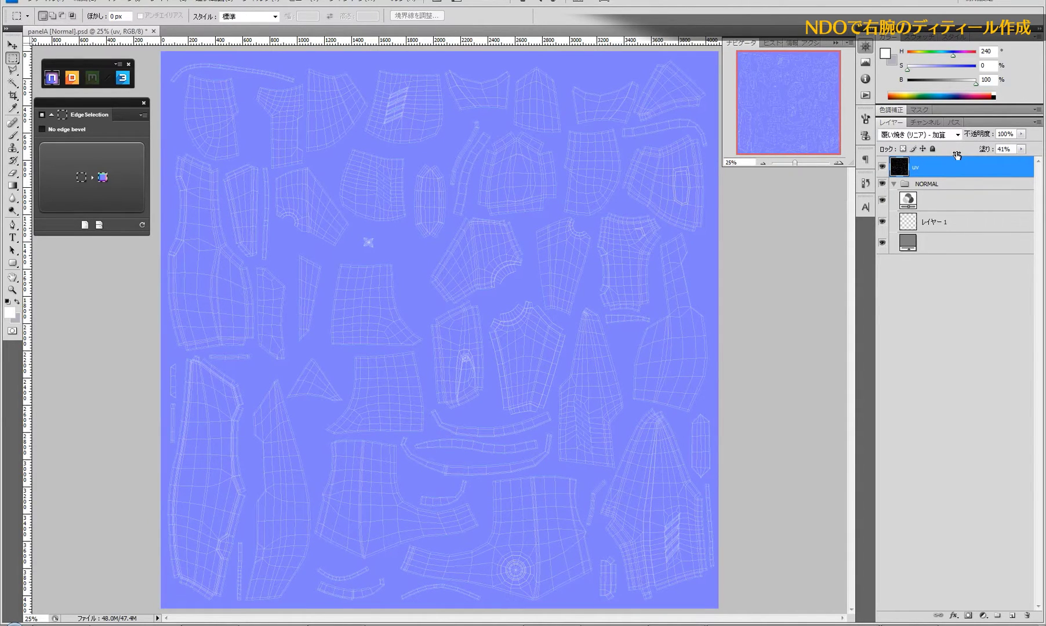
{"action": "left_click", "coordinate": [936, 198]}
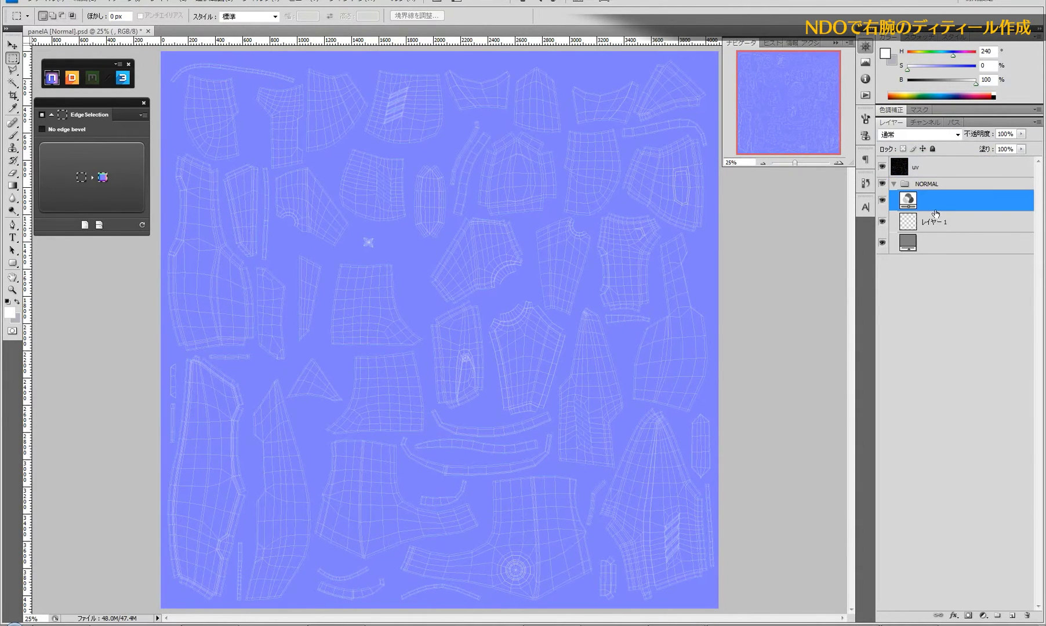
{"action": "left_click", "coordinate": [932, 225]}
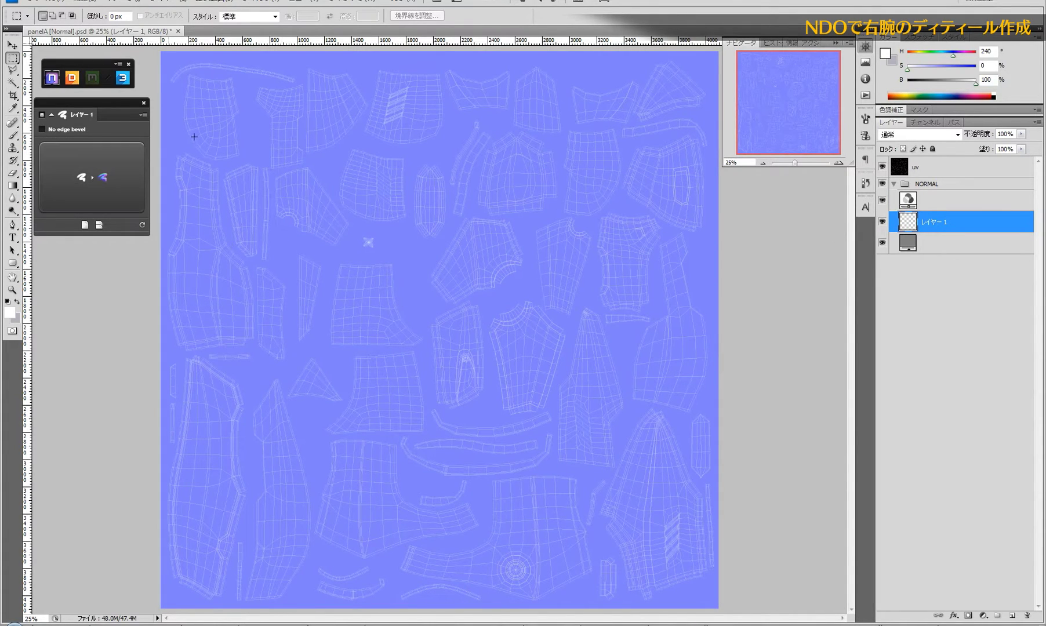
{"action": "left_click", "coordinate": [123, 78]}
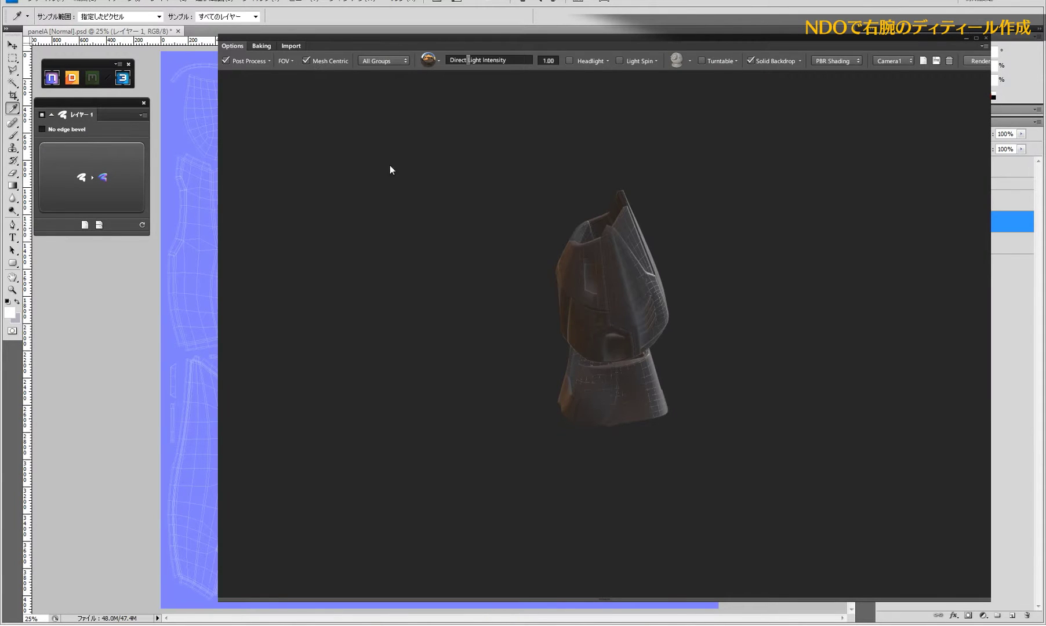
{"action": "mouse_move", "coordinate": [390, 169]}
{"action": "left_mouse_down"}
{"action": "mouse_move", "coordinate": [574, 325]}
{"action": "mouse_move", "coordinate": [580, 411]}
{"action": "left_mouse_up"}
{"action": "scroll", "coordinate": [580, 411], "scroll_direction": "up", "scroll_amount": 3}
{"action": "scroll", "coordinate": [582, 411], "scroll_direction": "up", "scroll_amount": 2}
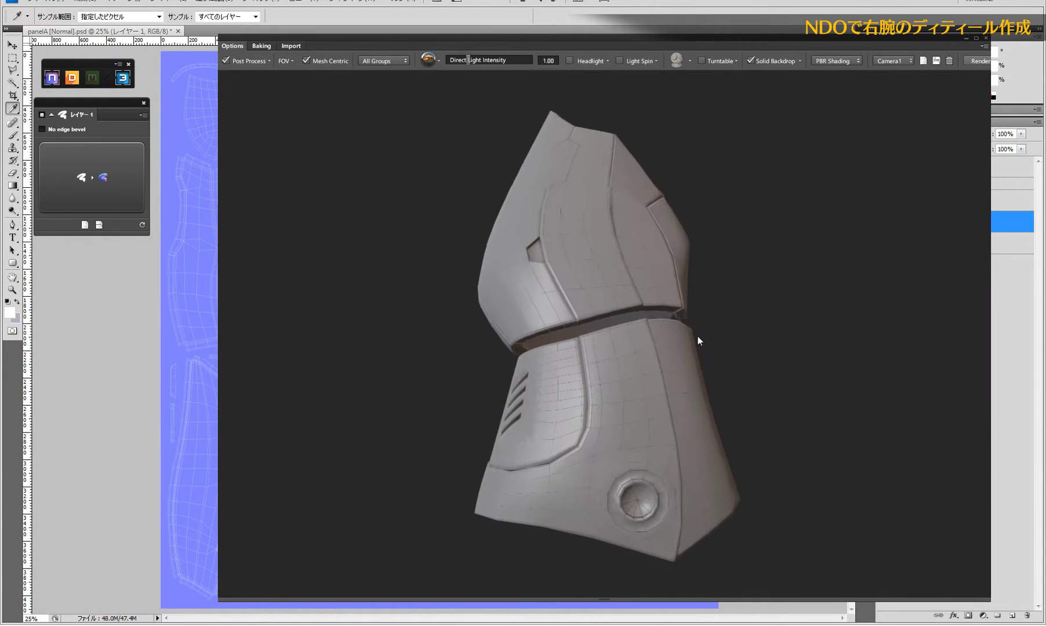
{"action": "mouse_move", "coordinate": [698, 340]}
{"action": "left_mouse_down"}
{"action": "mouse_move", "coordinate": [586, 355]}
{"action": "mouse_move", "coordinate": [692, 380]}
{"action": "mouse_move", "coordinate": [812, 367]}
{"action": "mouse_move", "coordinate": [774, 439]}
{"action": "mouse_move", "coordinate": [690, 396]}
{"action": "mouse_move", "coordinate": [707, 388]}
{"action": "left_mouse_up"}
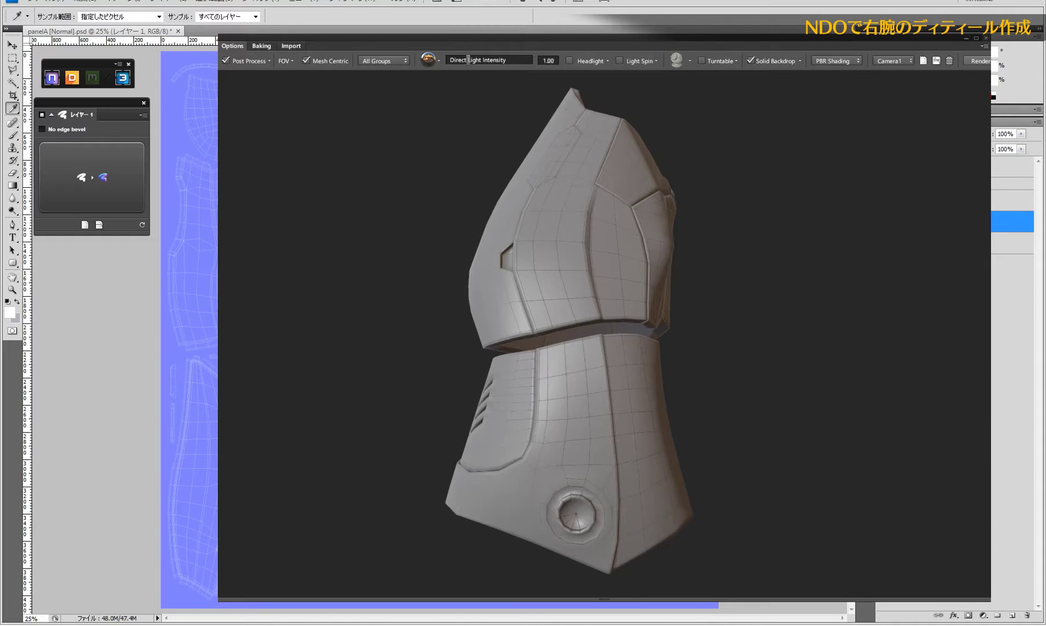
{"action": "left_click_drag", "start_coordinate": [684, 327], "coordinate": [673, 310]}
{"action": "left_click", "coordinate": [966, 38]}
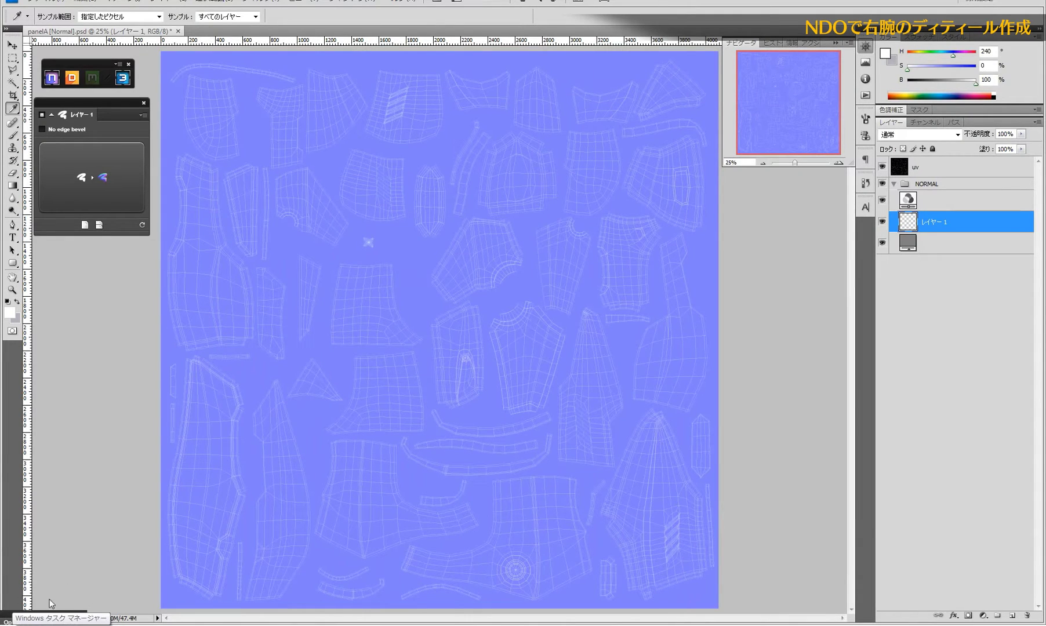
- Zoom the texture to 50% and pan to the upper-left UV islands, reopening the 3D preview
{"action": "right_click", "coordinate": [7, 619]}
{"action": "key", "text": "Escape"}
{"action": "left_click", "coordinate": [281, 363]}
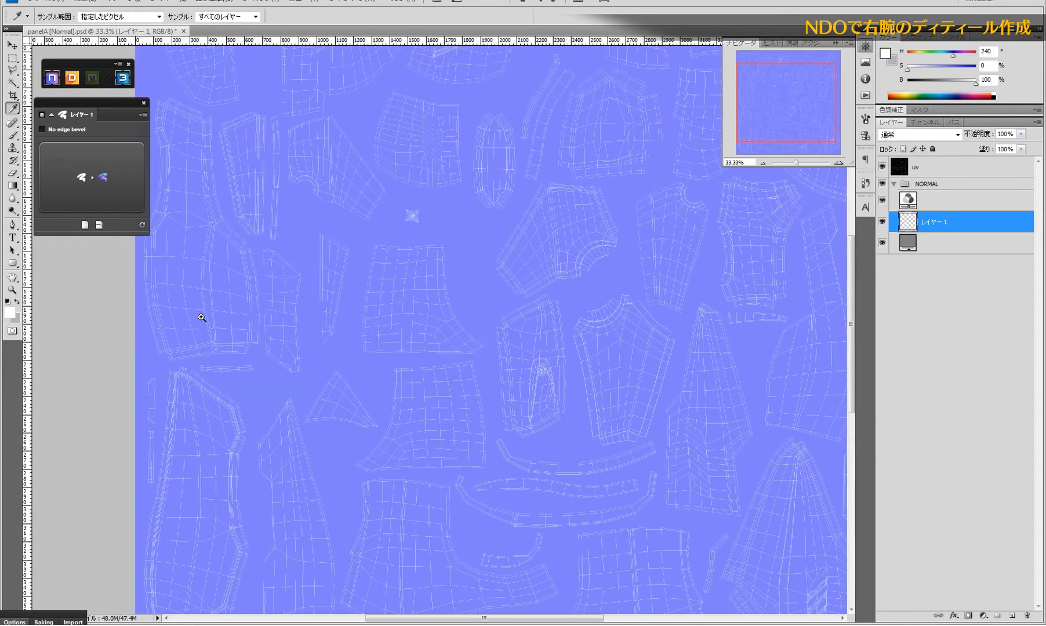
{"action": "left_click", "coordinate": [209, 318]}
{"action": "left_click_drag", "start_coordinate": [215, 318], "coordinate": [409, 379]}
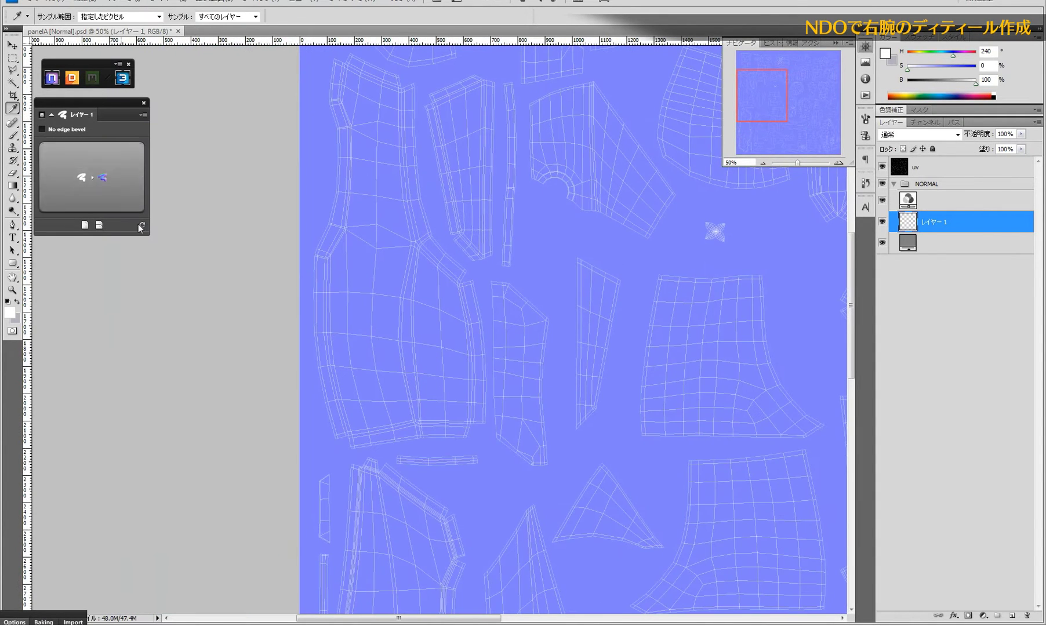
{"action": "left_click", "coordinate": [122, 77]}
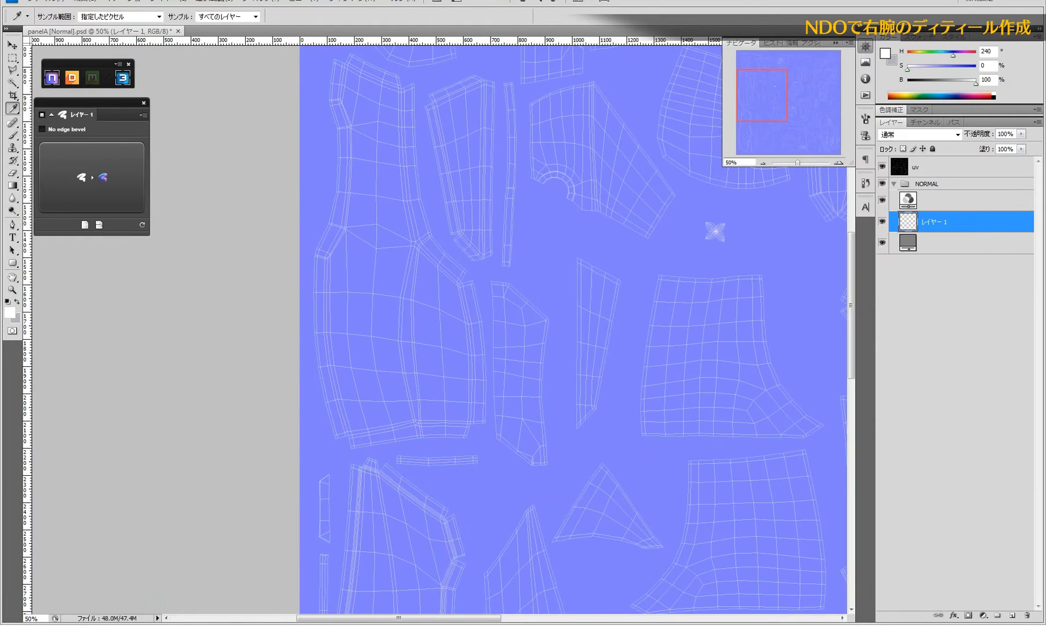
{"action": "mouse_move", "coordinate": [410, 300]}
{"action": "left_mouse_down"}
{"action": "mouse_move", "coordinate": [380, 313]}
{"action": "mouse_move", "coordinate": [358, 378]}
{"action": "left_mouse_up"}
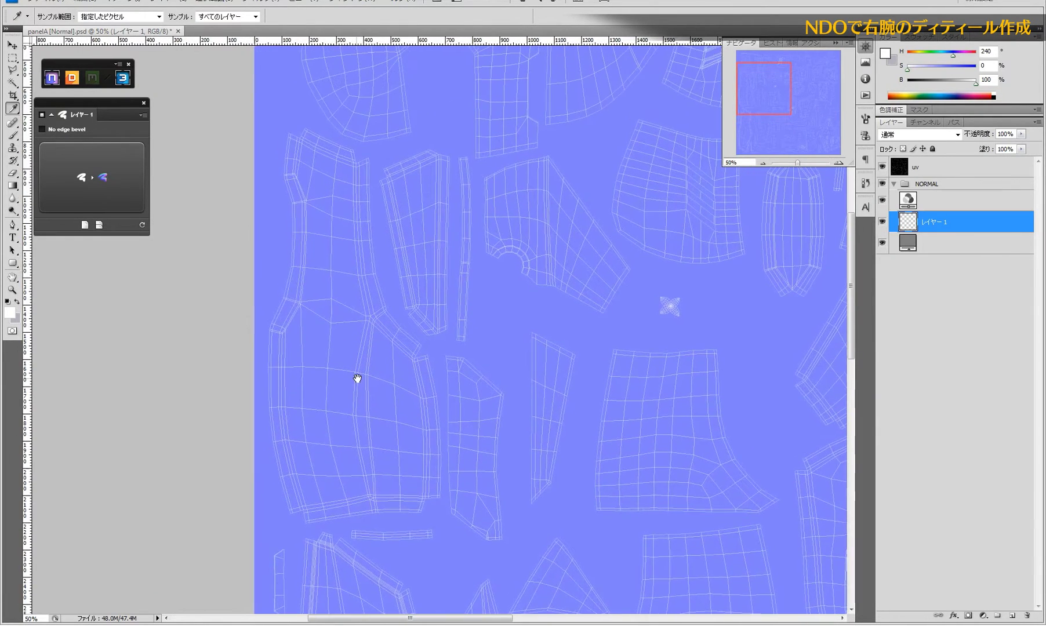
{"action": "left_click_drag", "start_coordinate": [547, 377], "coordinate": [514, 355]}
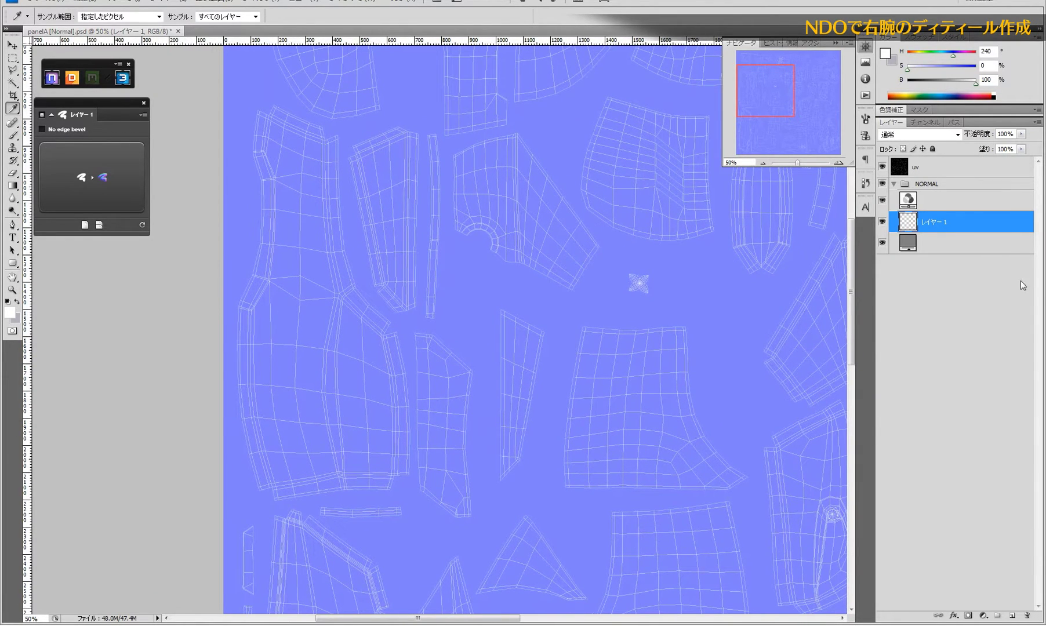
{"action": "left_click_drag", "start_coordinate": [529, 357], "coordinate": [533, 319]}
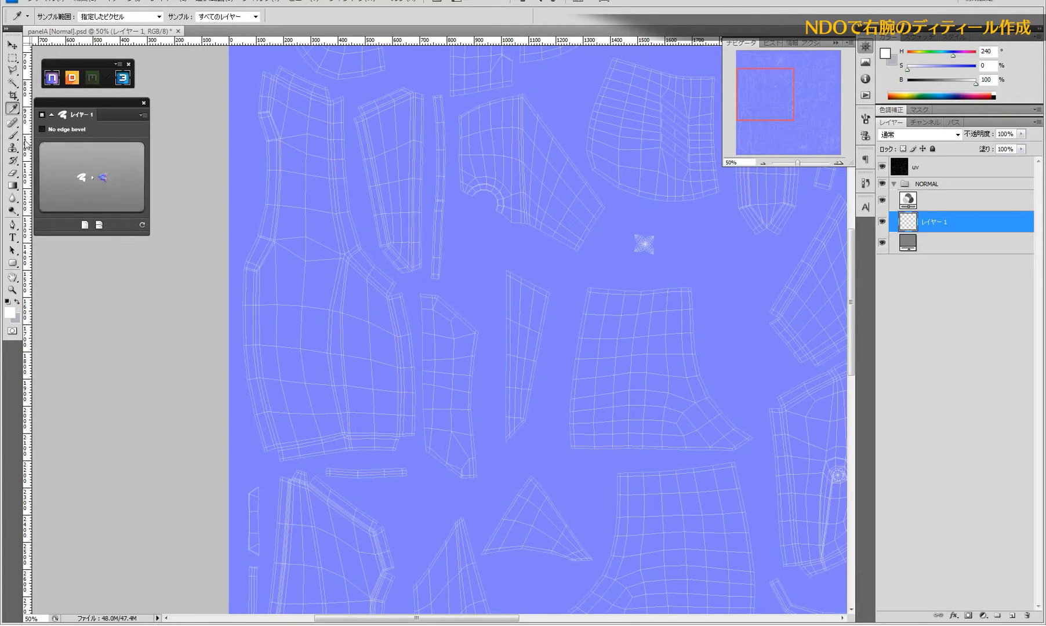
{"action": "left_click", "coordinate": [12, 71]}
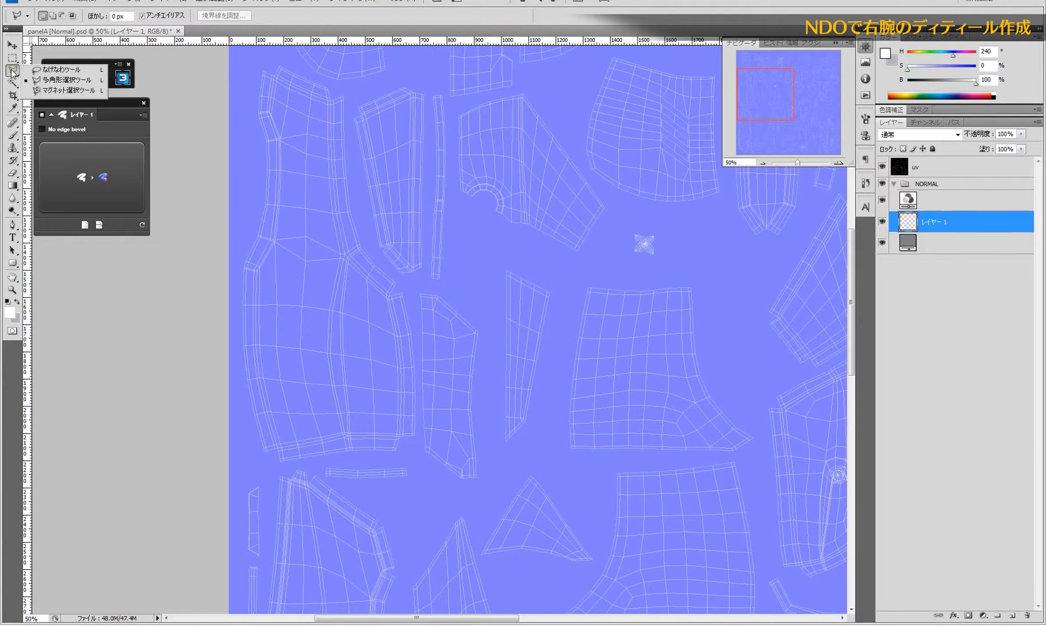
- Zoom onto the large left armor island and start a panel outline, then cancel it
{"action": "left_click", "coordinate": [53, 80]}
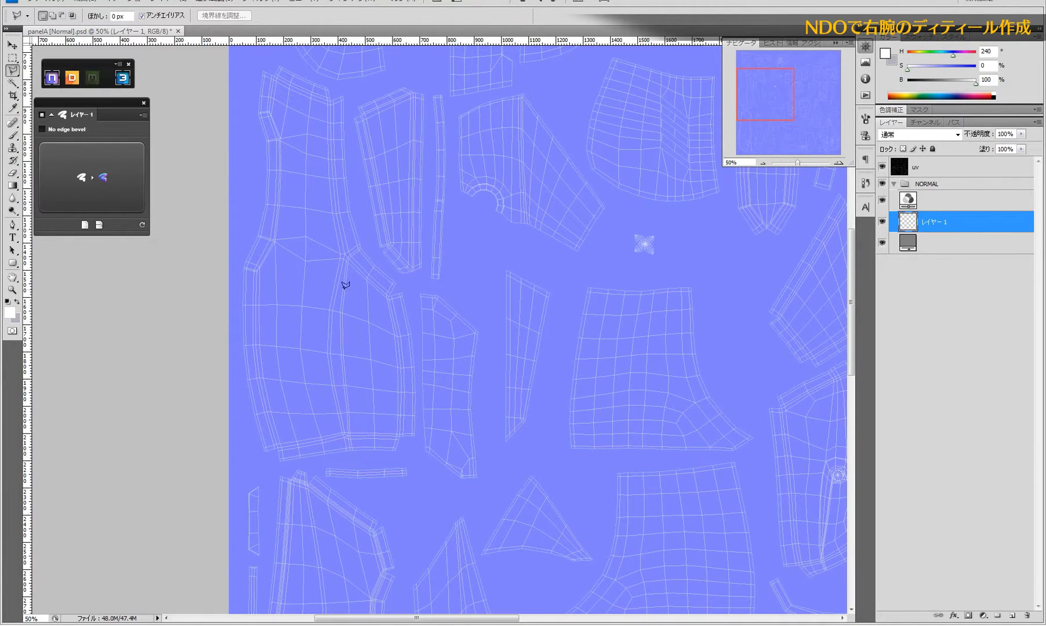
{"action": "left_click", "coordinate": [375, 349]}
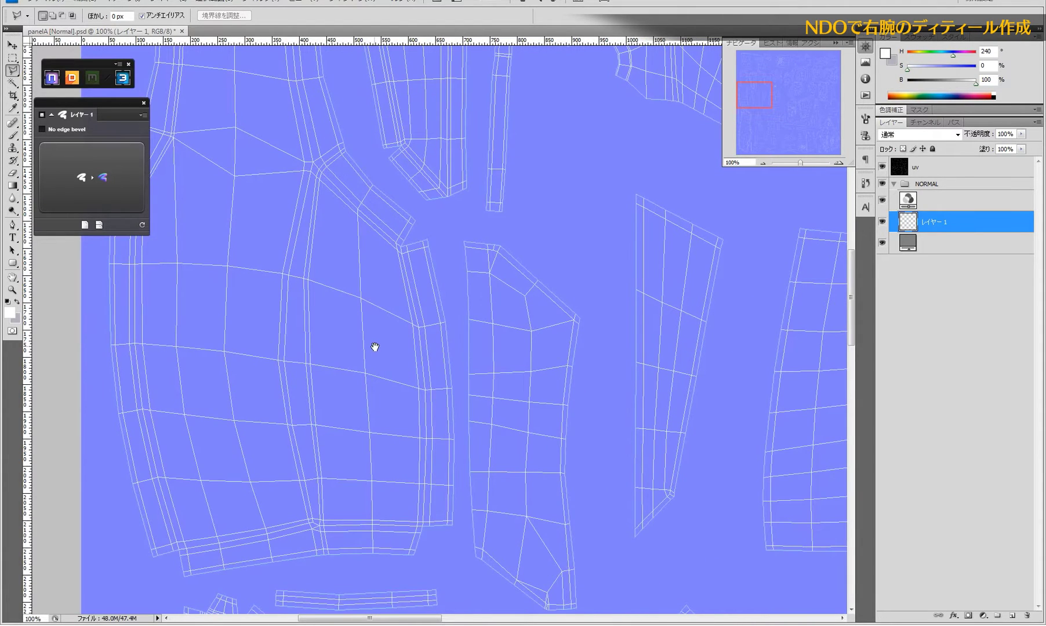
{"action": "left_click_drag", "start_coordinate": [375, 348], "coordinate": [481, 346]}
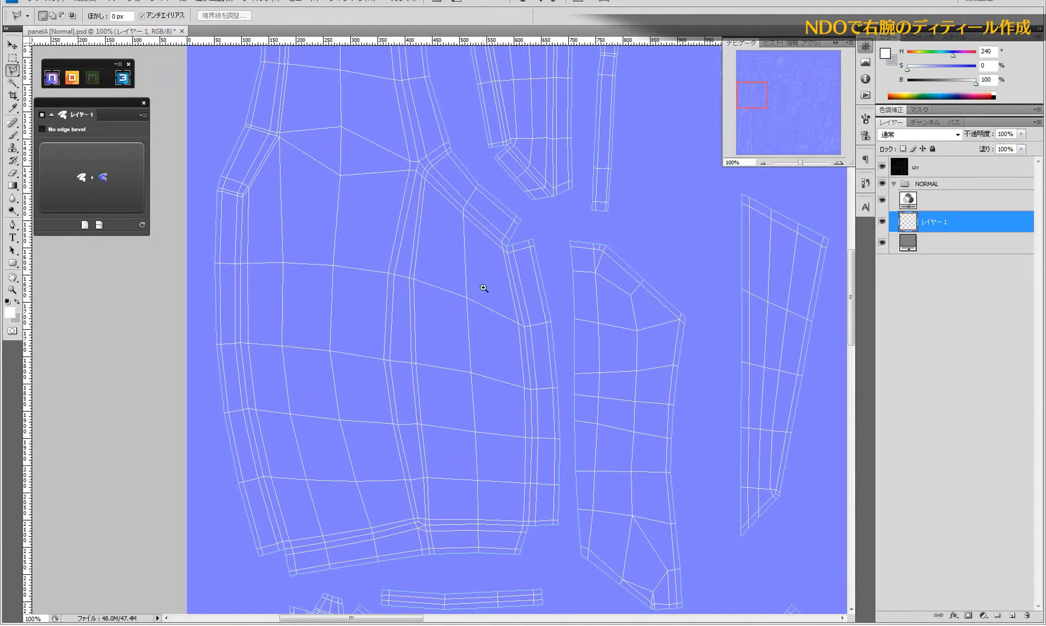
{"action": "left_click", "coordinate": [470, 302]}
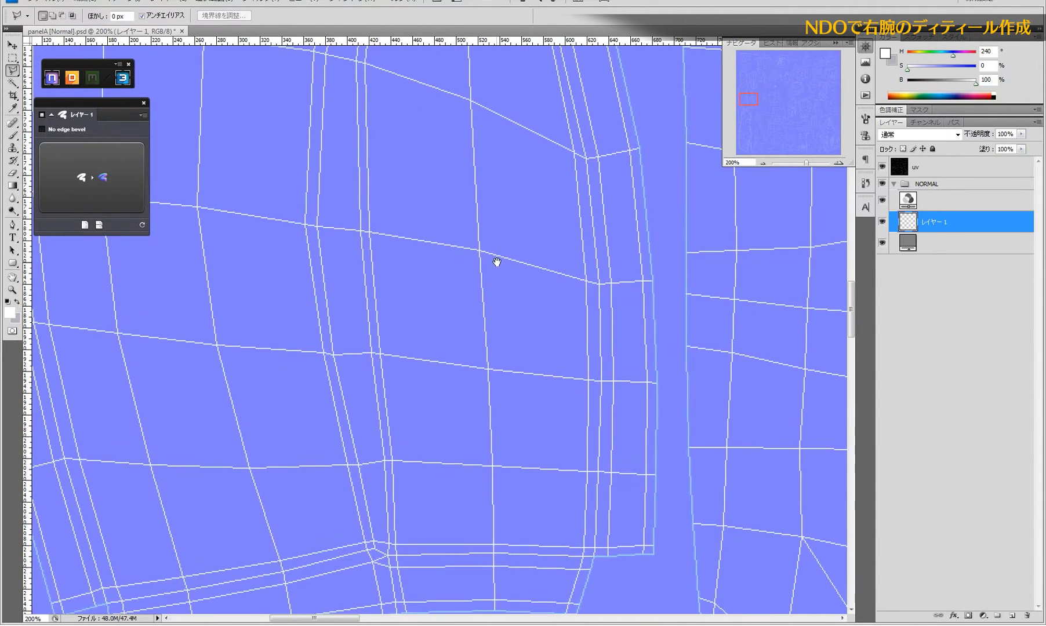
{"action": "left_click", "coordinate": [507, 285], "text": "alt"}
{"action": "mouse_move", "coordinate": [507, 284]}
{"action": "left_mouse_down"}
{"action": "mouse_move", "coordinate": [509, 320]}
{"action": "mouse_move", "coordinate": [499, 326]}
{"action": "left_mouse_up"}
{"action": "left_click", "coordinate": [453, 253]}
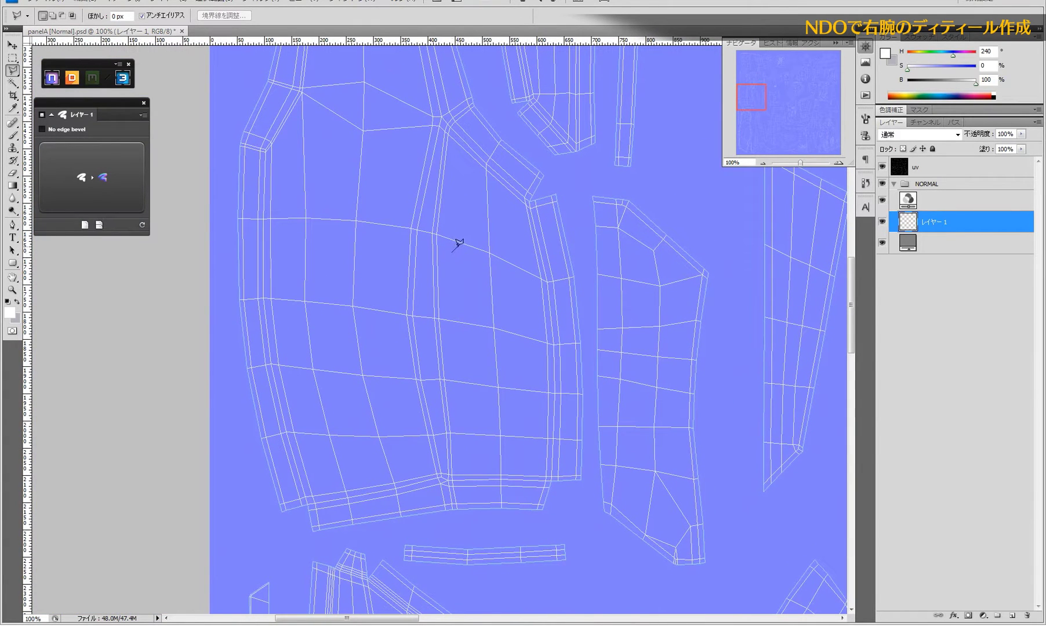
{"action": "left_click", "coordinate": [460, 244]}
{"action": "left_click", "coordinate": [515, 276]}
{"action": "left_click", "coordinate": [521, 287]}
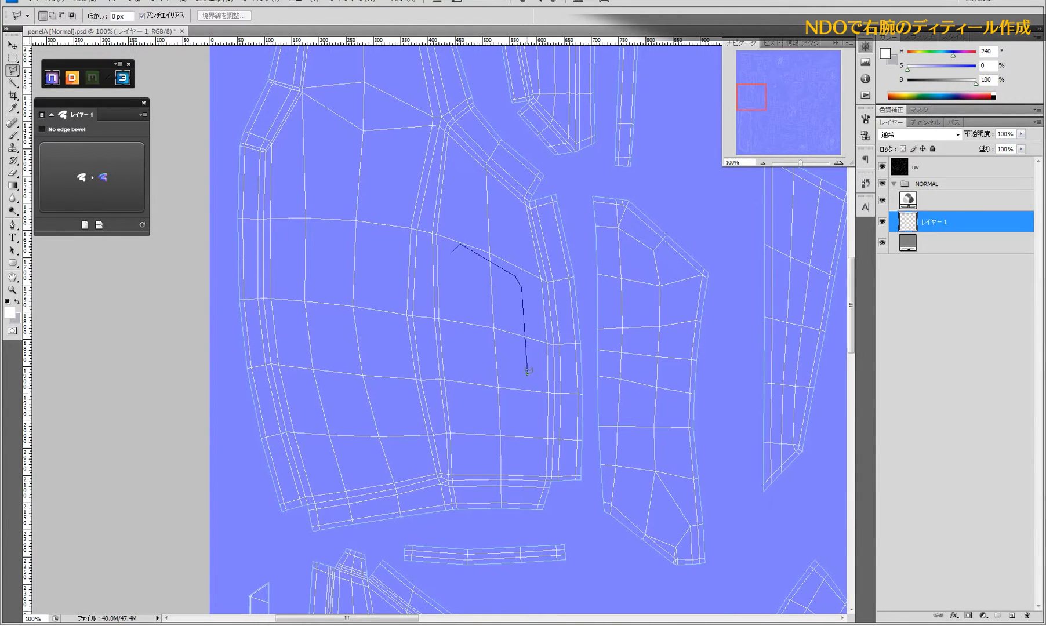
{"action": "left_click", "coordinate": [528, 373]}
{"action": "left_click", "coordinate": [500, 398]}
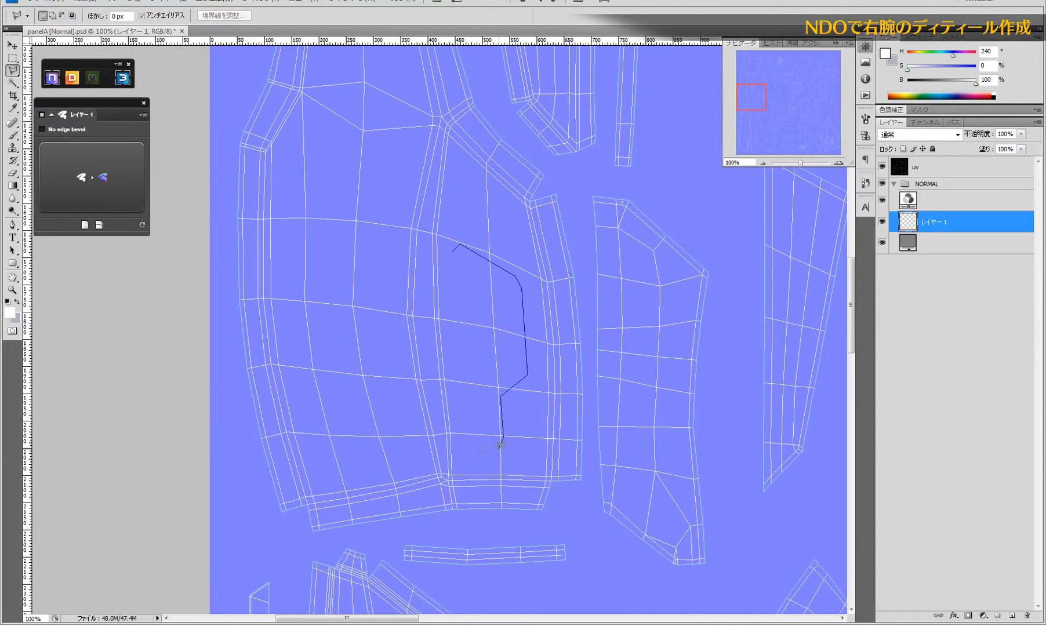
{"action": "key", "text": "Escape"}
- Trace the stepped panel outline with a diagonal step and convert it to an NDO groove
{"action": "left_click", "coordinate": [458, 246]}
{"action": "left_click", "coordinate": [453, 250]}
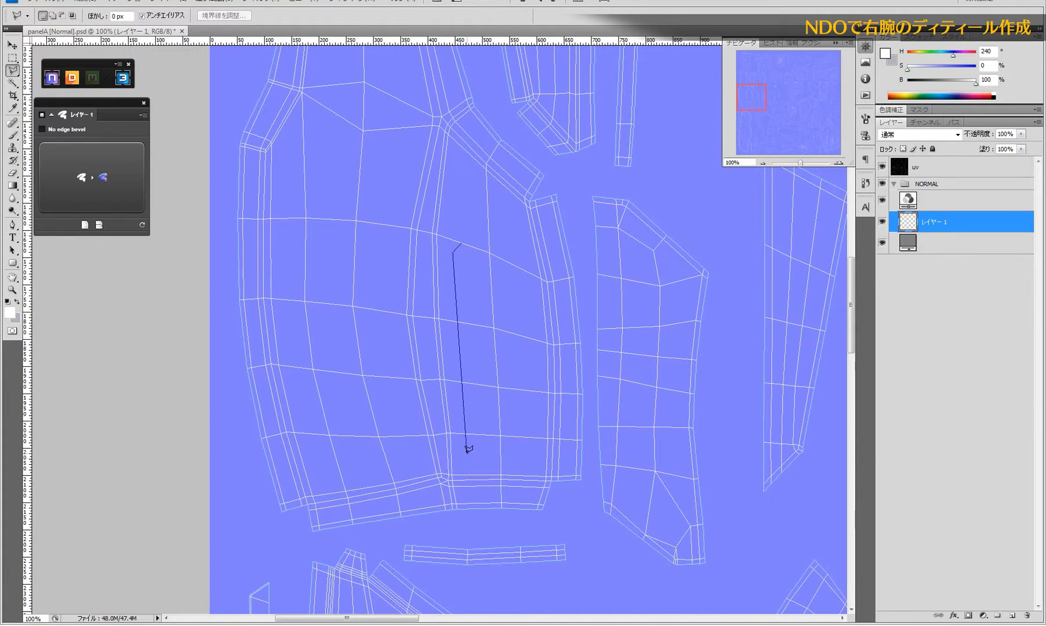
{"action": "left_click", "coordinate": [469, 444]}
{"action": "left_click", "coordinate": [489, 430]}
{"action": "left_click", "coordinate": [488, 365]}
{"action": "left_click", "coordinate": [511, 340]}
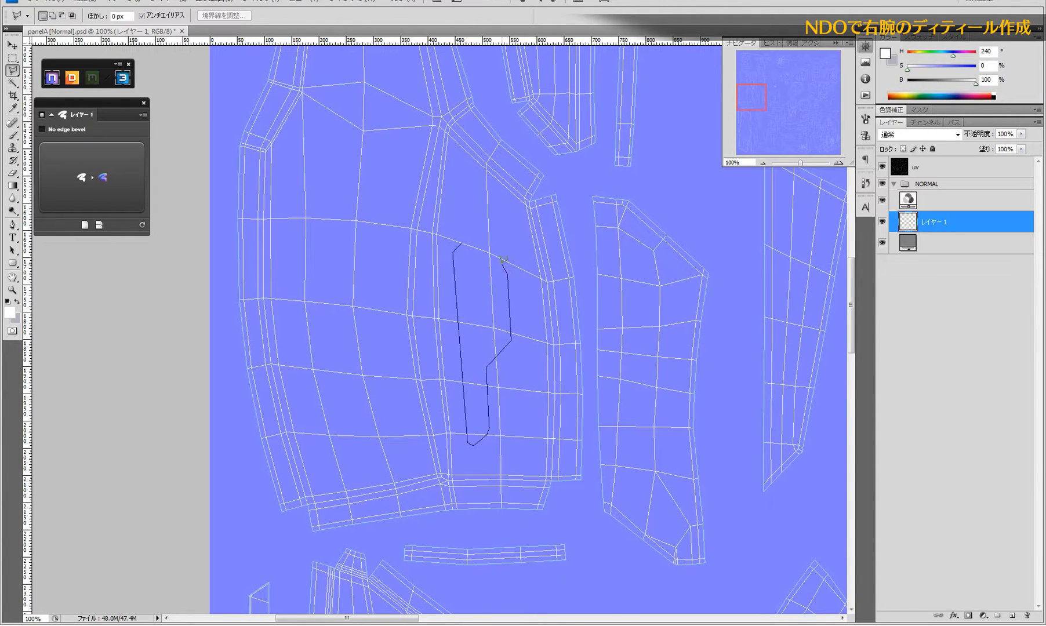
{"action": "left_click", "coordinate": [498, 260]}
{"action": "left_click", "coordinate": [463, 239]}
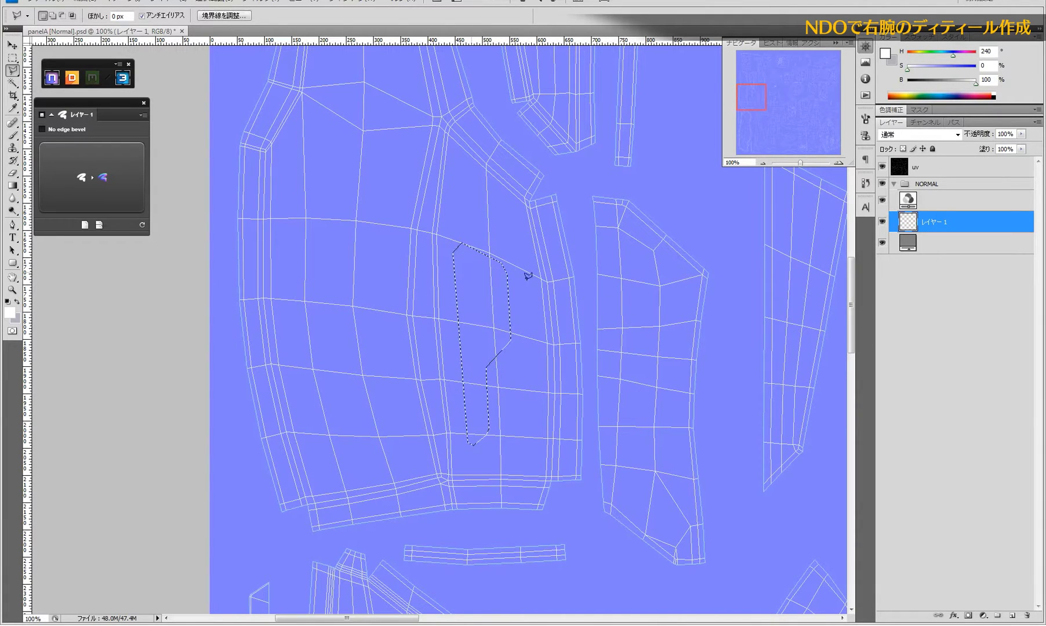
{"action": "left_click", "coordinate": [83, 170]}
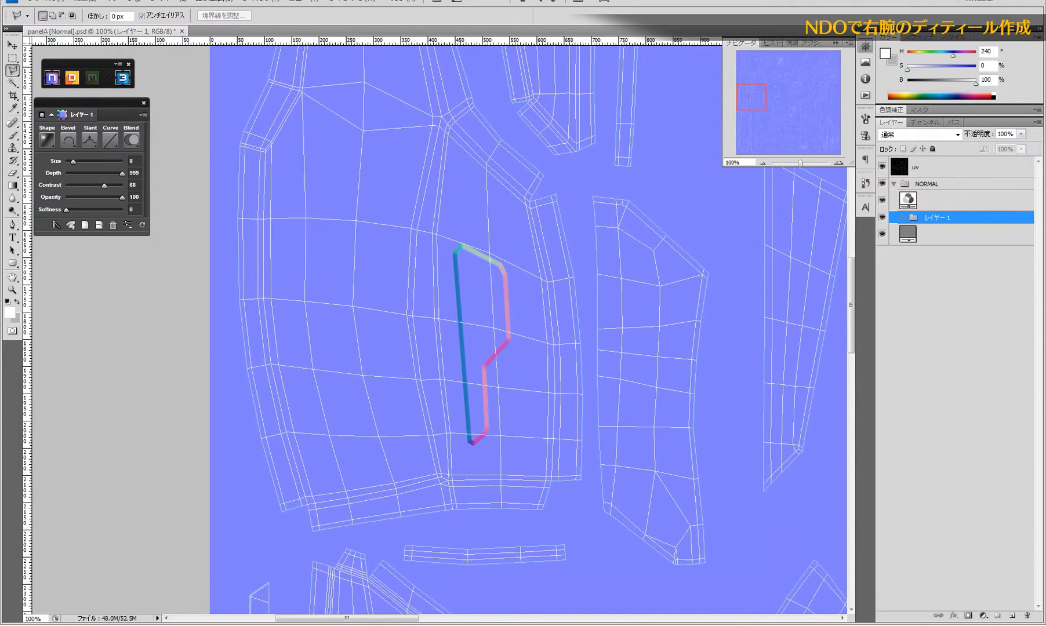
- Set the panel groove's NDO Slant to inverted, checking it on the 3D preview
{"action": "left_click_drag", "start_coordinate": [1044, 68], "coordinate": [809, 71]}
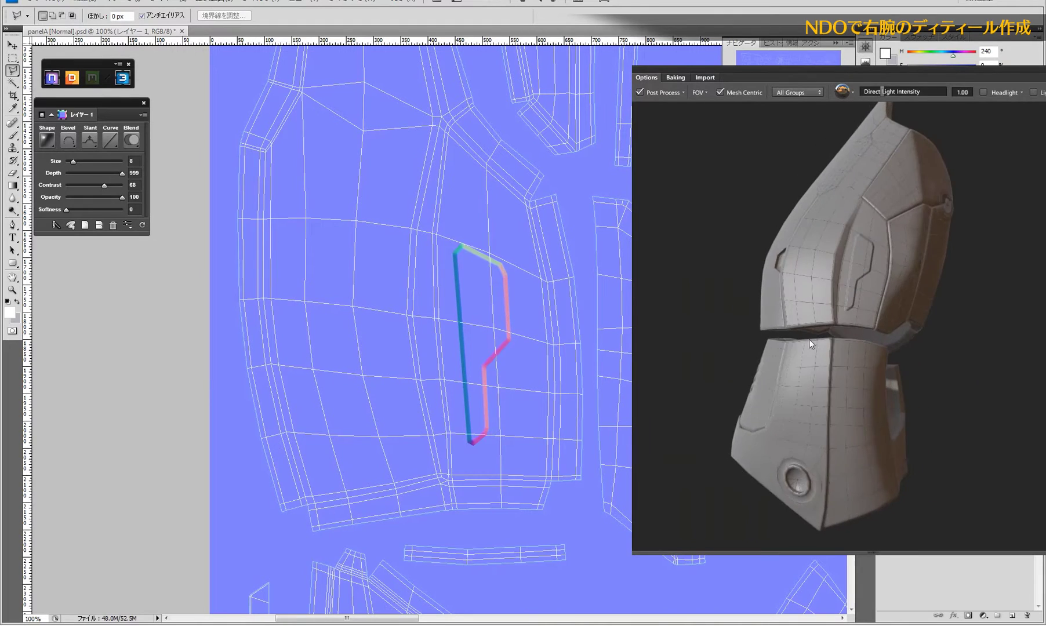
{"action": "left_click_drag", "start_coordinate": [790, 388], "coordinate": [871, 299]}
{"action": "scroll", "coordinate": [889, 346], "scroll_direction": "up", "scroll_amount": 3}
{"action": "mouse_move", "coordinate": [889, 347]}
{"action": "left_mouse_down"}
{"action": "mouse_move", "coordinate": [870, 329]}
{"action": "mouse_move", "coordinate": [886, 329]}
{"action": "left_mouse_up"}
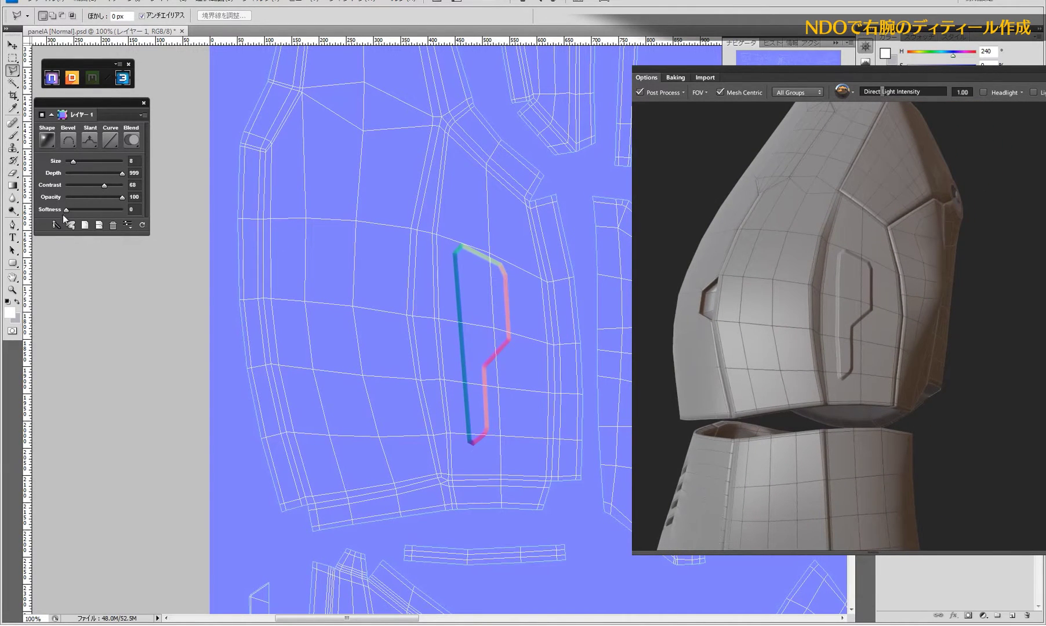
{"action": "left_click", "coordinate": [91, 142]}
{"action": "left_click", "coordinate": [97, 174]}
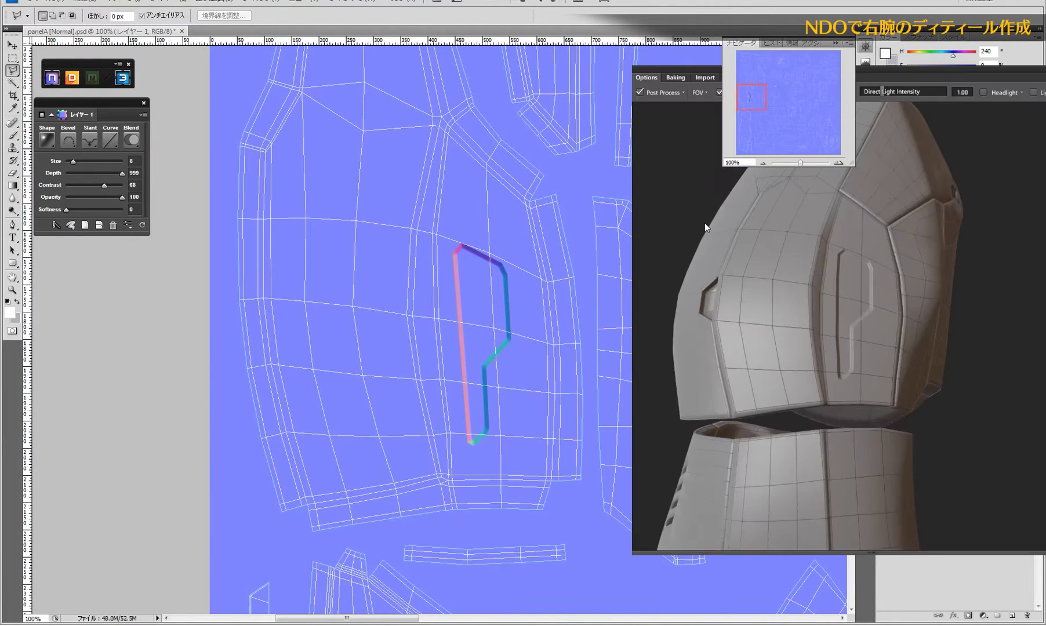
{"action": "left_click", "coordinate": [864, 51]}
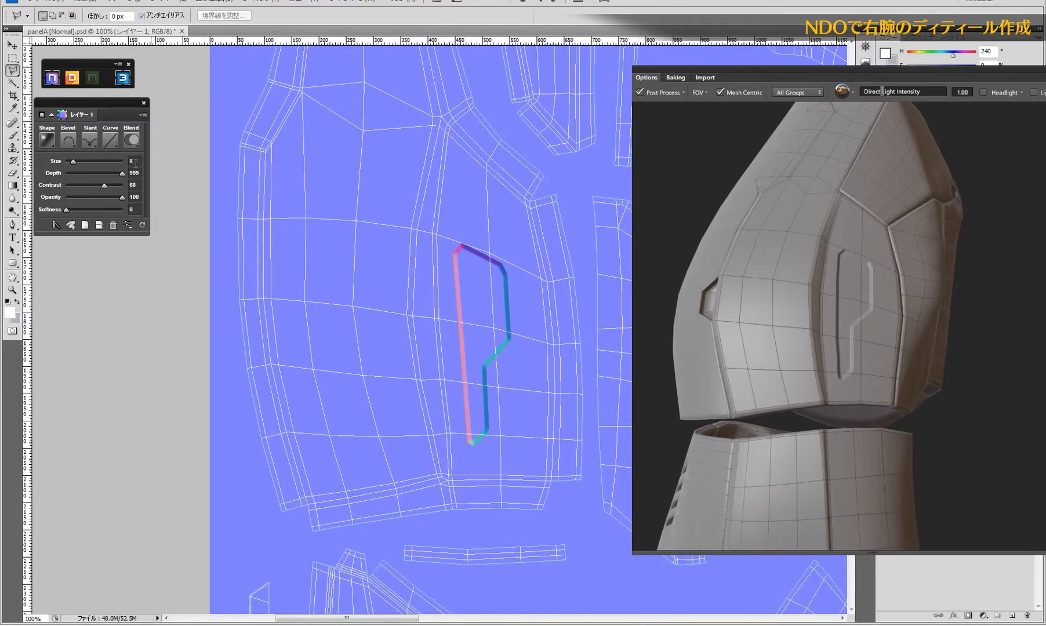
- Narrow the groove stroke and shift it slightly right, then recheck it on the 3D model
{"action": "left_click_drag", "start_coordinate": [72, 161], "coordinate": [71, 162]}
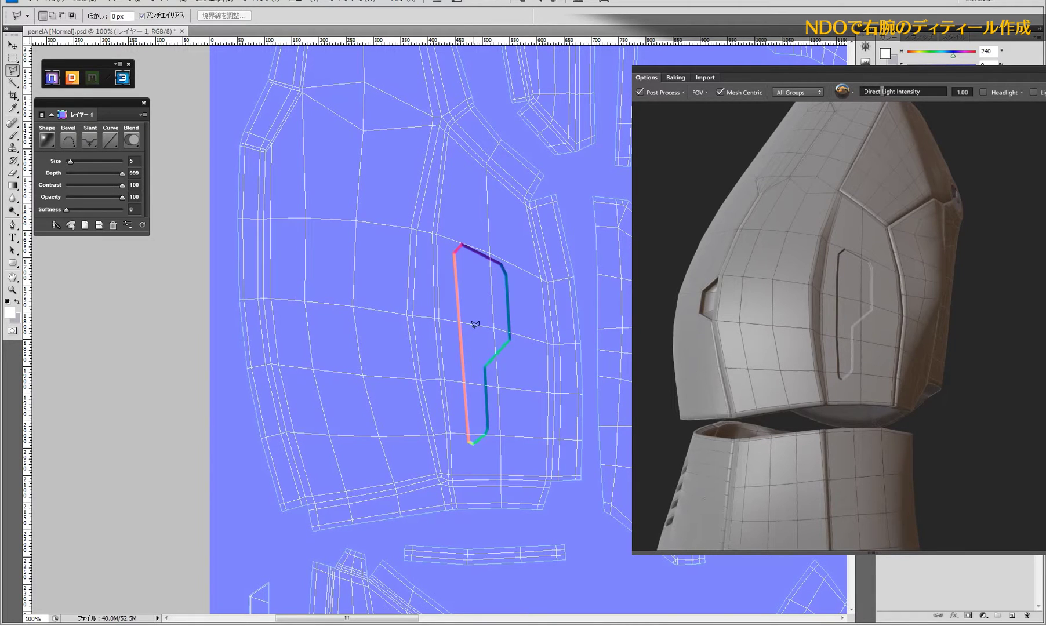
{"action": "left_click_drag", "start_coordinate": [494, 348], "coordinate": [502, 347]}
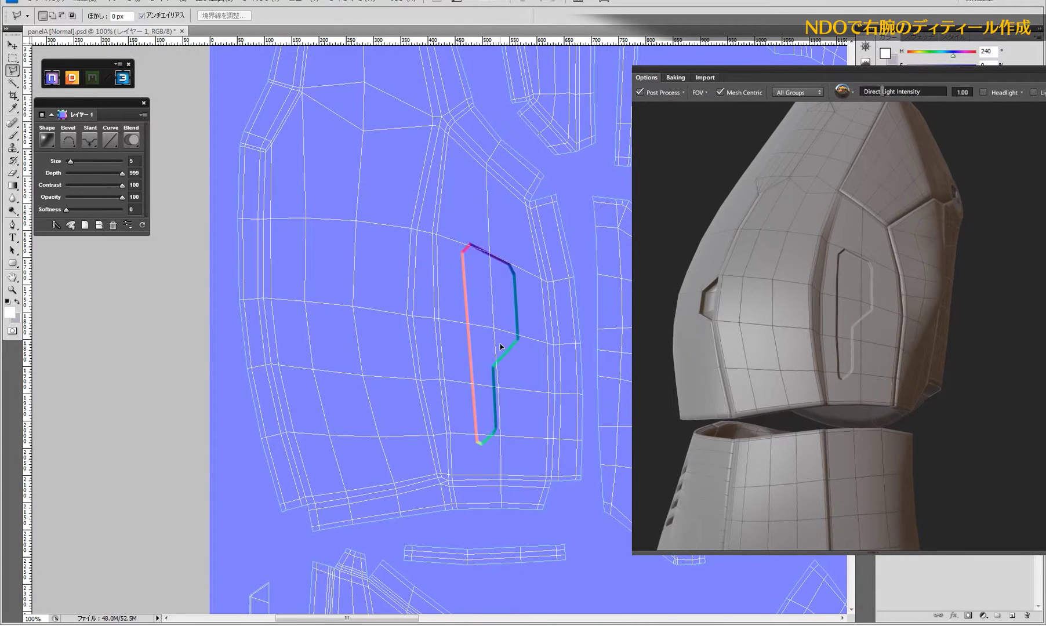
{"action": "left_click", "coordinate": [143, 225]}
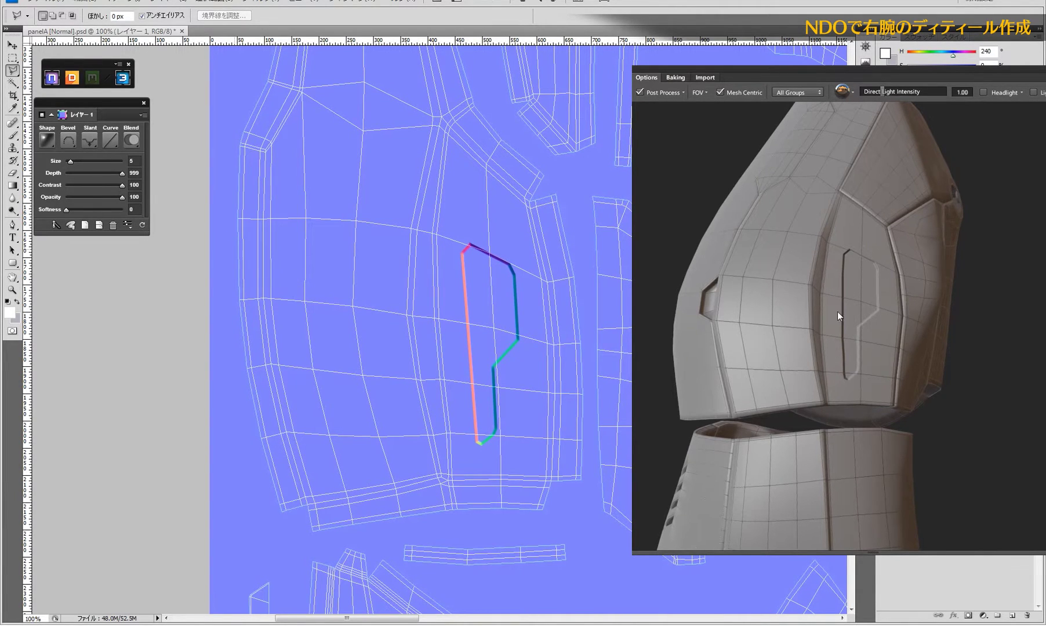
{"action": "mouse_move", "coordinate": [838, 312]}
{"action": "left_mouse_down"}
{"action": "mouse_move", "coordinate": [828, 329]}
{"action": "mouse_move", "coordinate": [848, 370]}
{"action": "mouse_move", "coordinate": [871, 338]}
{"action": "mouse_move", "coordinate": [829, 329]}
{"action": "left_mouse_up"}
{"action": "left_click_drag", "start_coordinate": [778, 62], "coordinate": [1044, 81]}
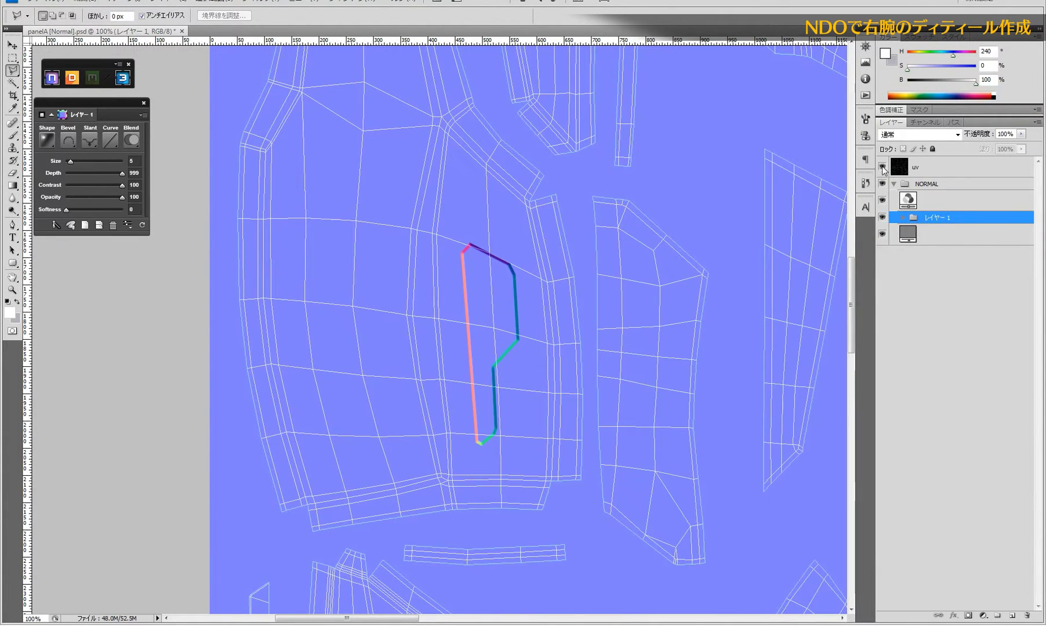
- Hide the uv wireframe layer and add a new empty layer 2
{"action": "left_click", "coordinate": [882, 168]}
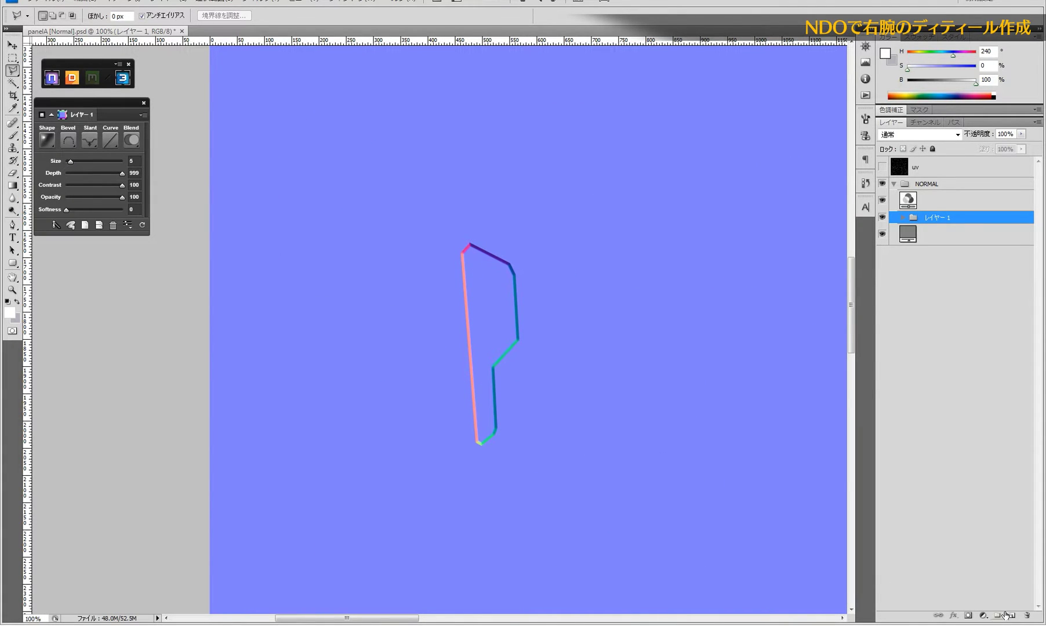
{"action": "left_click", "coordinate": [1012, 616]}
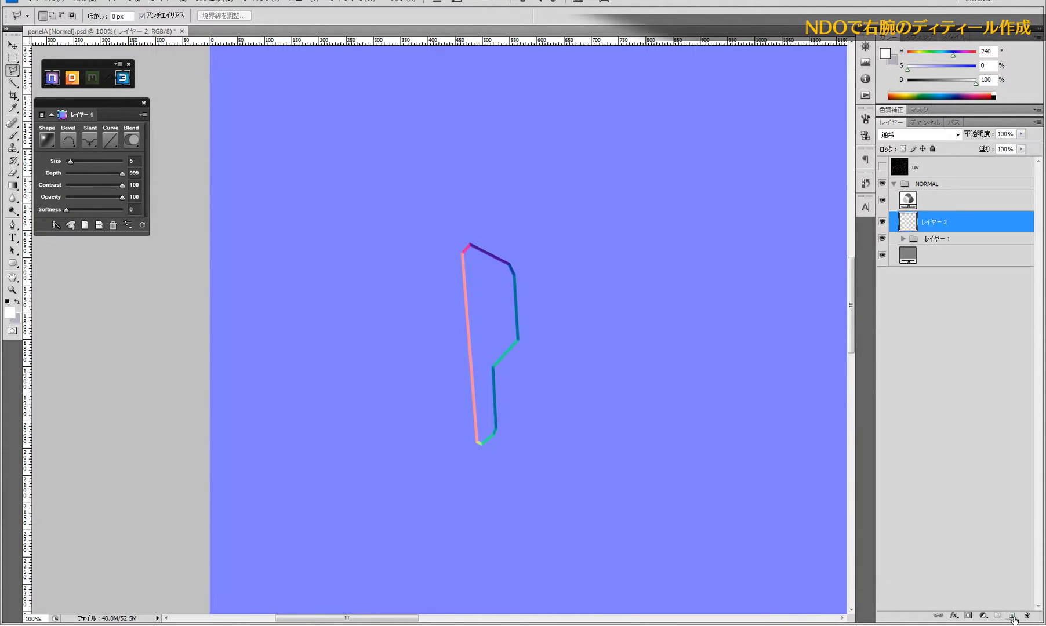
{"action": "right_click", "coordinate": [11, 60]}
- Fill a small white circle near the panel's top-right corner
{"action": "left_click", "coordinate": [45, 69]}
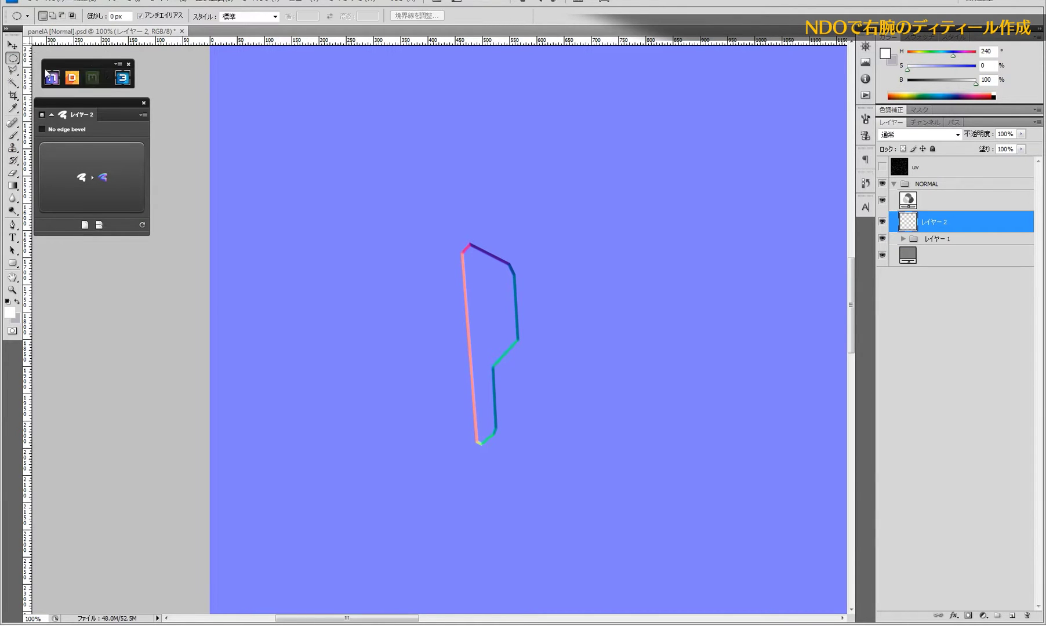
{"action": "left_click", "coordinate": [495, 290], "text": "ctrl"}
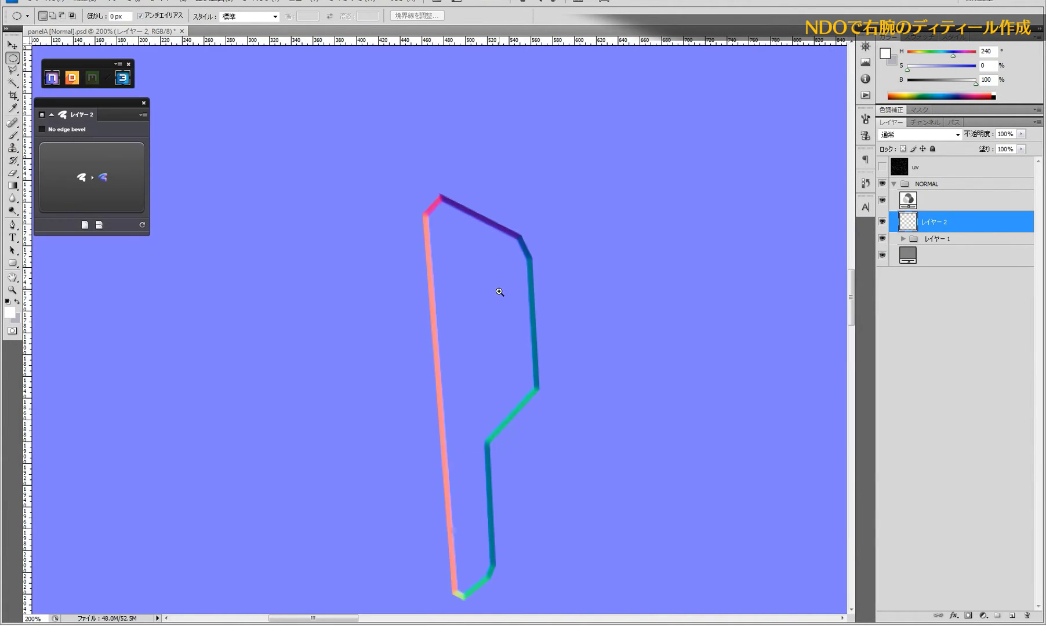
{"action": "left_click", "coordinate": [486, 342], "text": "ctrl+alt"}
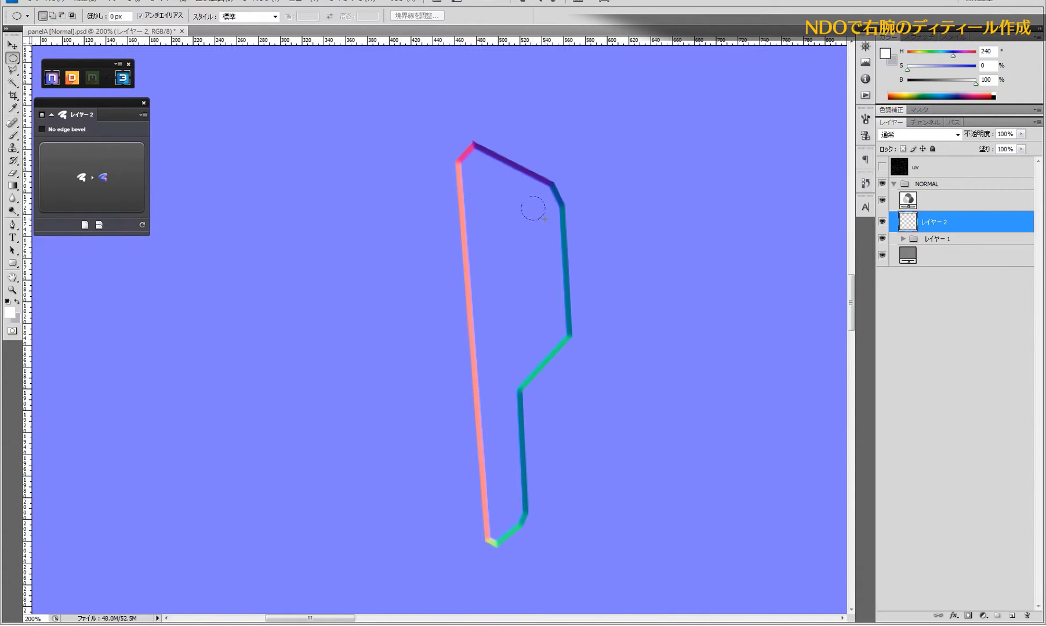
{"action": "left_click_drag", "start_coordinate": [545, 220], "coordinate": [542, 218]}
{"action": "left_click_drag", "start_coordinate": [543, 218], "coordinate": [544, 221]}
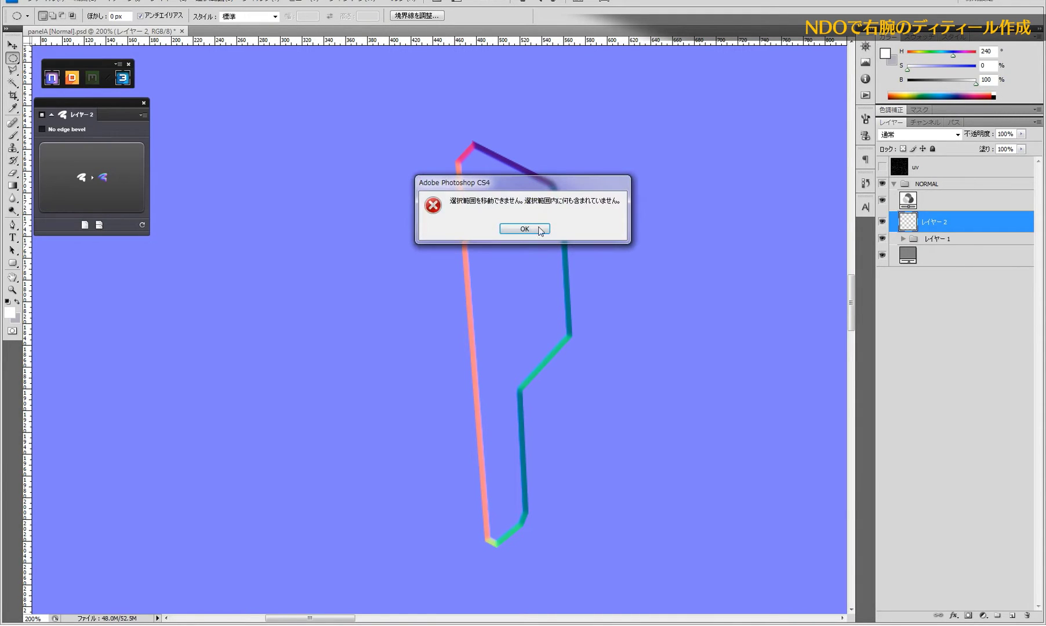
{"action": "left_click", "coordinate": [539, 228]}
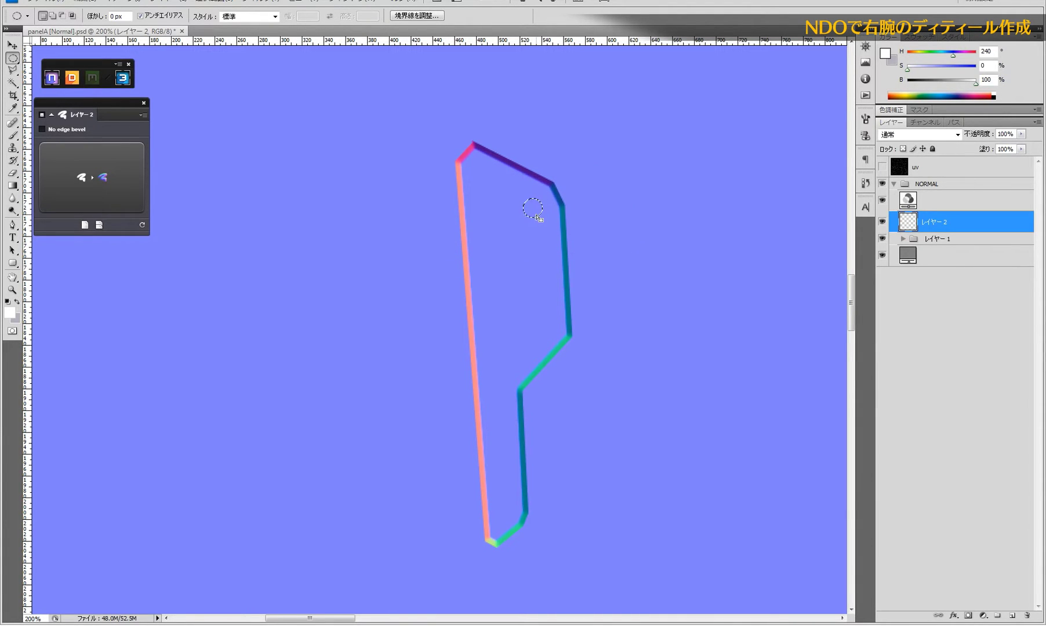
{"action": "key", "text": "i"}
{"action": "key", "text": "shift+F5"}
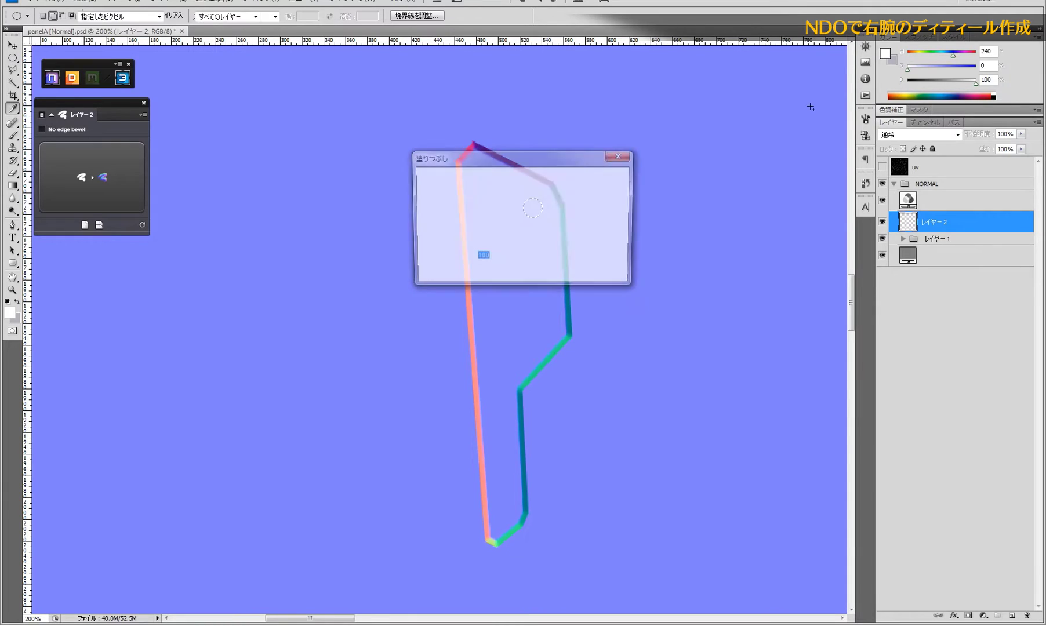
{"action": "key", "text": "Return"}
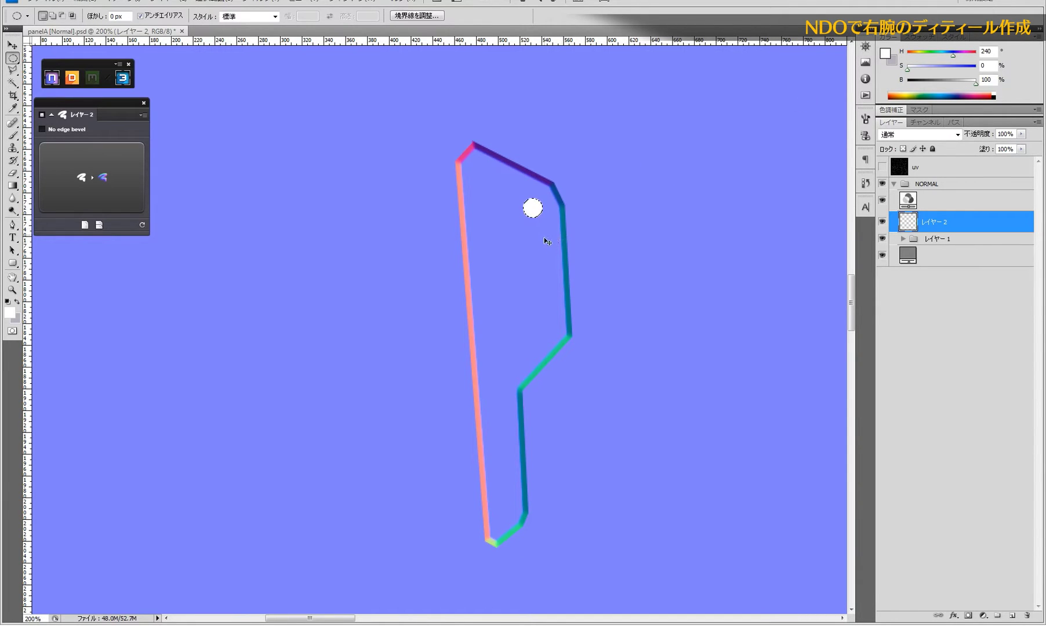
- Copy the white circle to the panel's bottom corner, adjust both positions, and deselect
{"action": "left_click_drag", "start_coordinate": [535, 209], "coordinate": [507, 506]}
{"action": "left_click_drag", "start_coordinate": [507, 505], "coordinate": [508, 507]}
{"action": "key", "text": "ctrl+d"}
{"action": "mouse_move", "coordinate": [527, 194]}
{"action": "left_mouse_down"}
{"action": "mouse_move", "coordinate": [547, 213]}
{"action": "mouse_move", "coordinate": [542, 223]}
{"action": "left_mouse_up"}
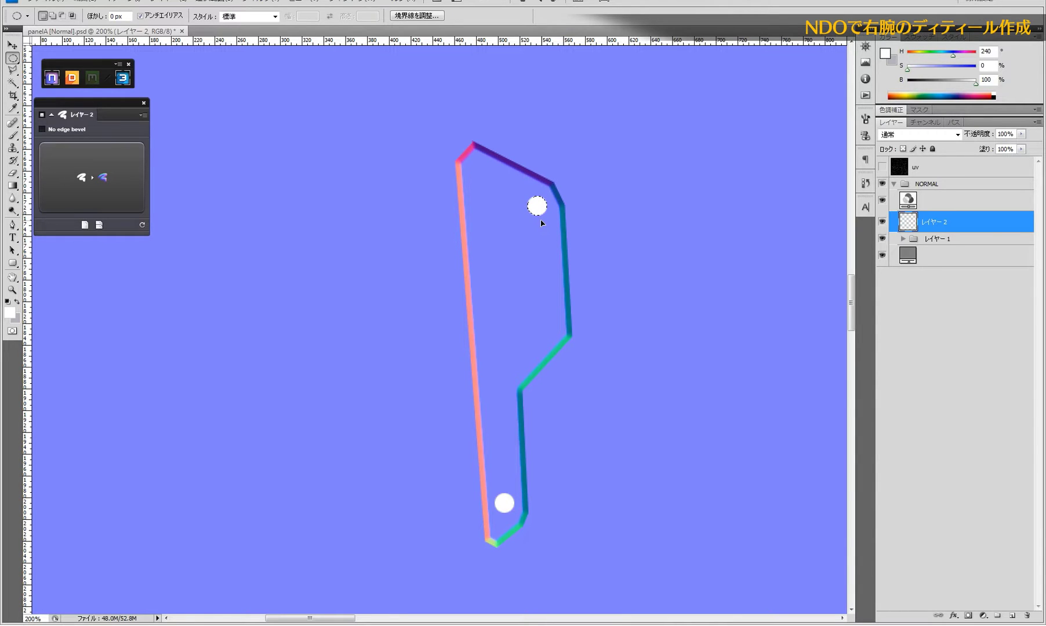
{"action": "key", "text": "ctrl+d"}
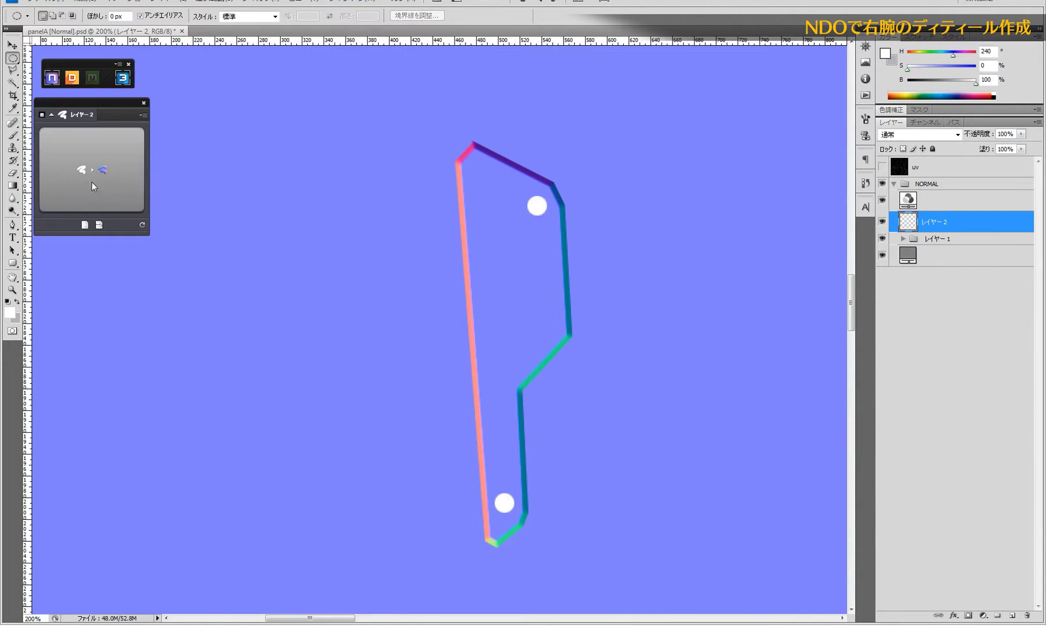
- Convert both white dots into NDO rivet rings with smaller size and higher contrast
{"action": "left_click", "coordinate": [93, 182]}
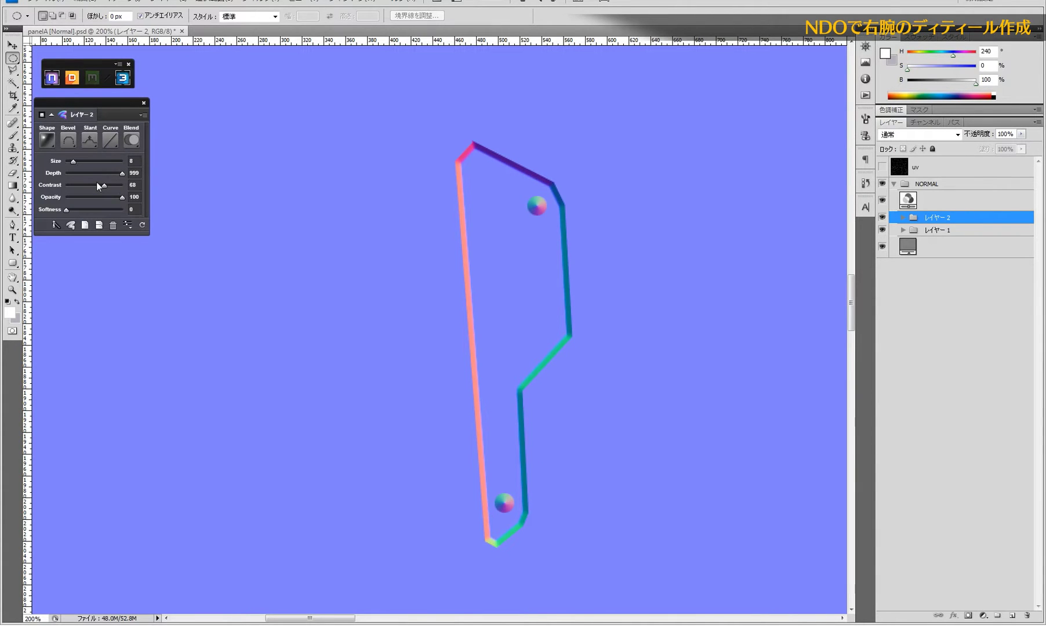
{"action": "left_click_drag", "start_coordinate": [73, 162], "coordinate": [71, 161]}
{"action": "left_click_drag", "start_coordinate": [105, 186], "coordinate": [112, 187]}
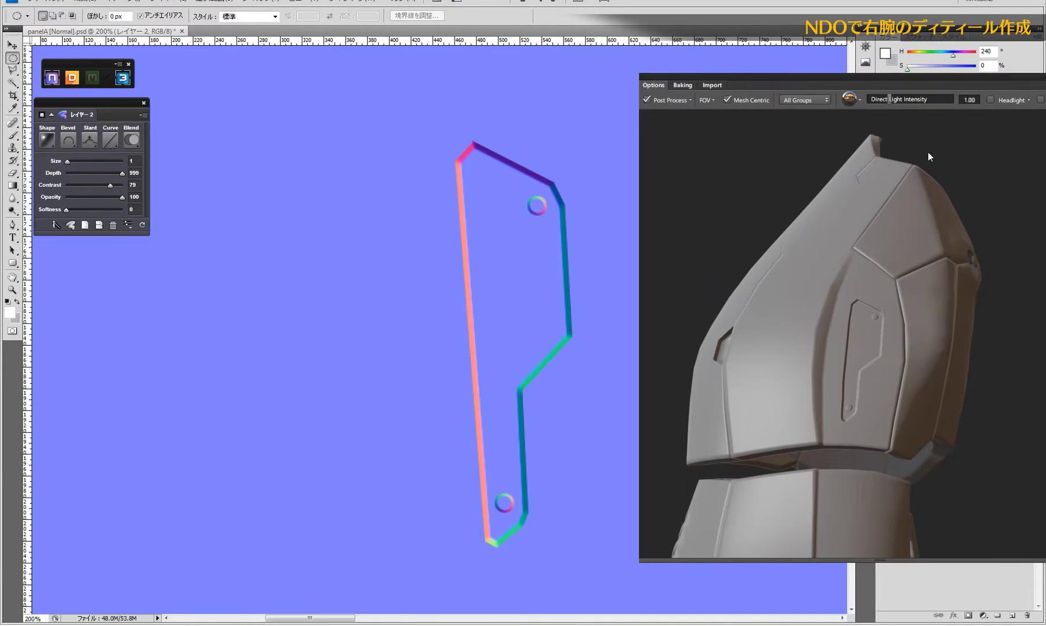
{"action": "scroll", "coordinate": [867, 323], "scroll_direction": "up", "scroll_amount": 3}
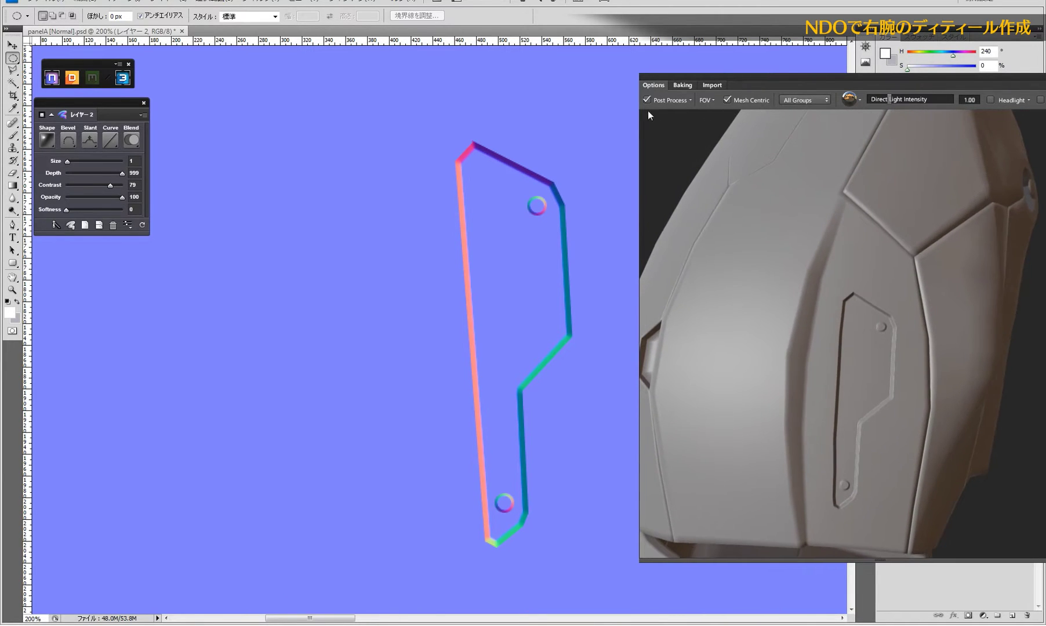
{"action": "left_click", "coordinate": [667, 77]}
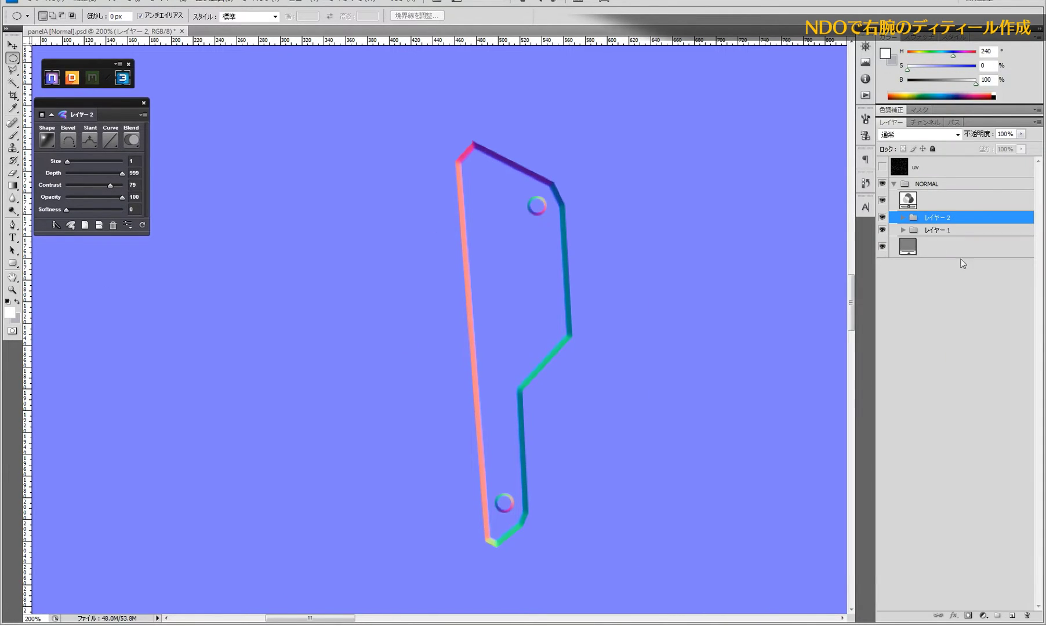
- On a new layer 3, draw a thin white rounded slot bar below the top rivet
{"action": "left_click", "coordinate": [1011, 617]}
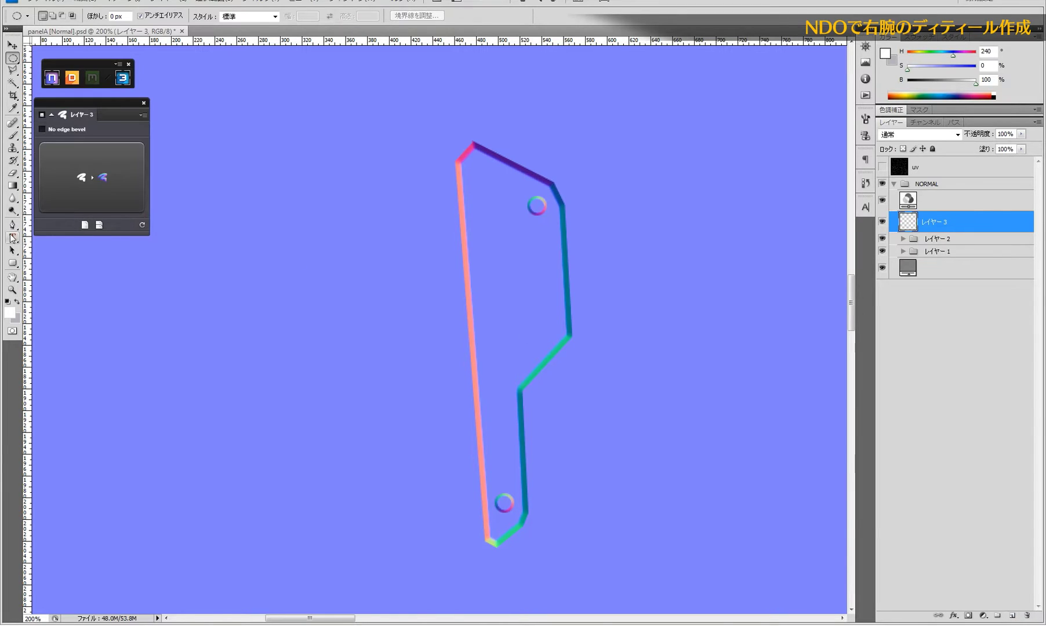
{"action": "left_click", "coordinate": [13, 264]}
{"action": "left_click", "coordinate": [51, 272]}
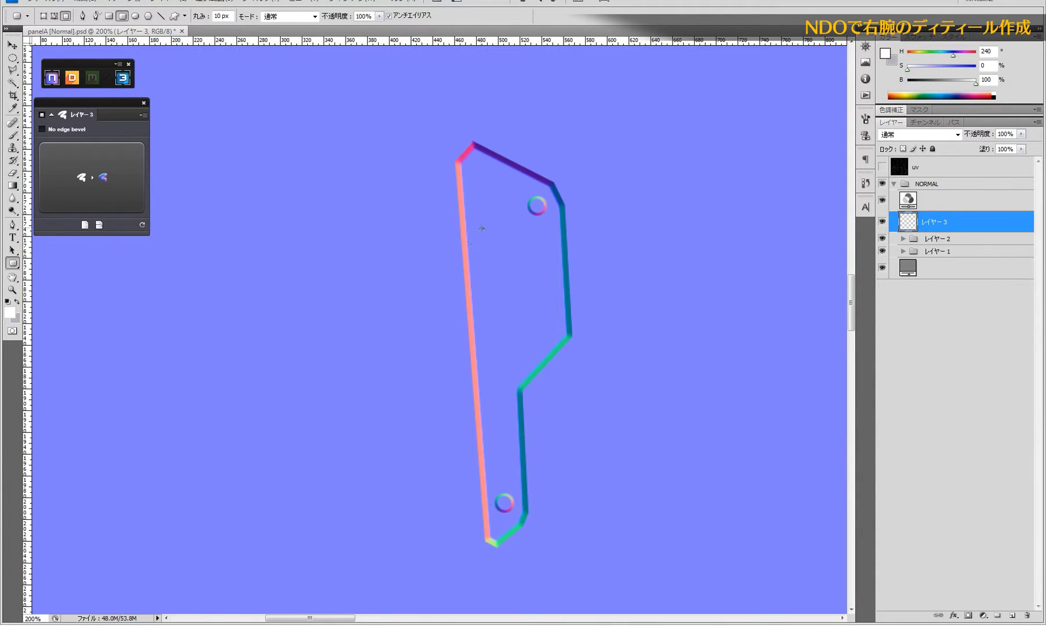
{"action": "left_click_drag", "start_coordinate": [480, 228], "coordinate": [546, 236]}
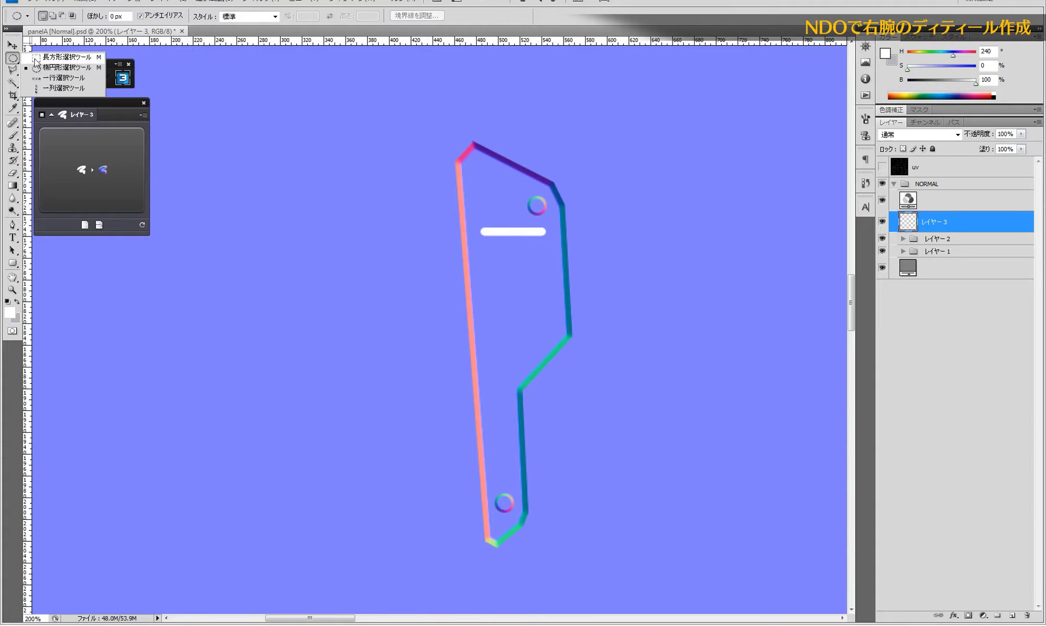
- Try duplicating the bar, undo the extra copies, and rotate the remaining bar about 20°
{"action": "left_click_drag", "start_coordinate": [13, 60], "coordinate": [58, 60]}
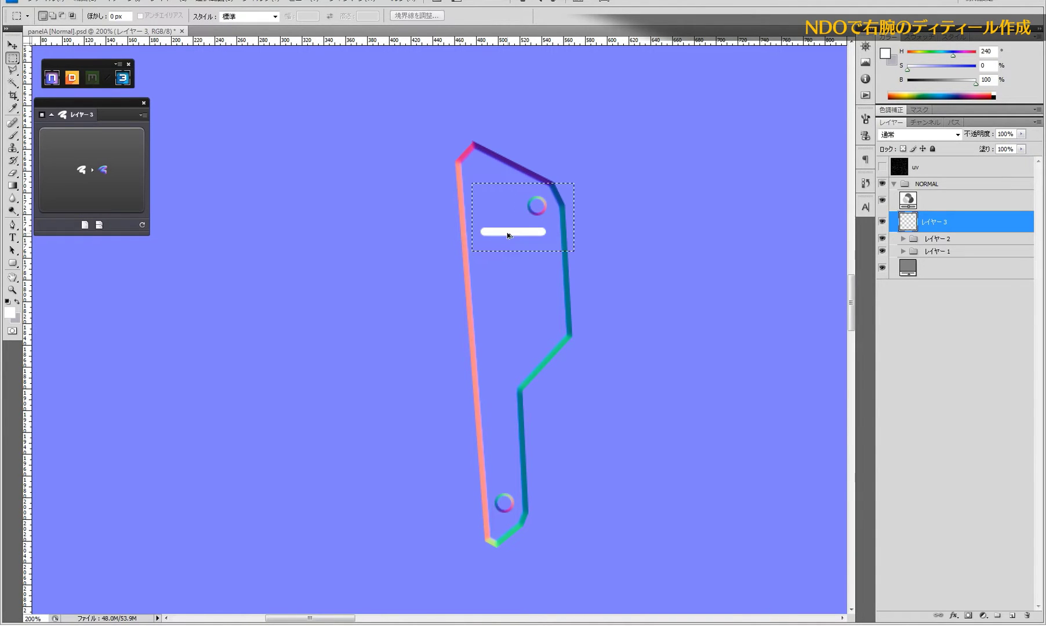
{"action": "left_click_drag", "start_coordinate": [507, 235], "coordinate": [506, 251]}
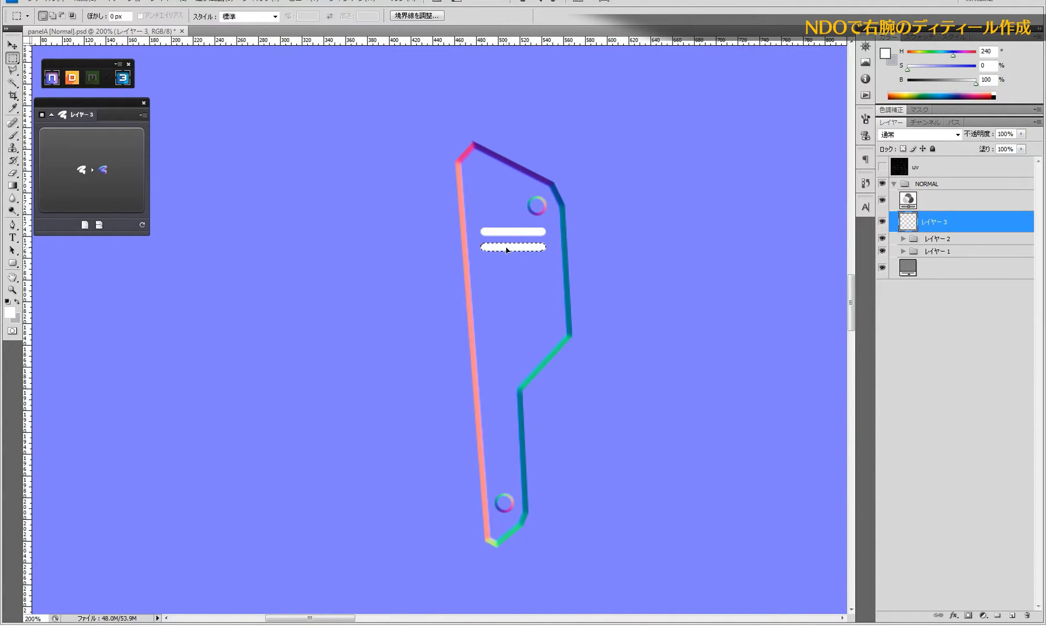
{"action": "left_click_drag", "start_coordinate": [631, 178], "coordinate": [453, 258]}
{"action": "left_click_drag", "start_coordinate": [513, 247], "coordinate": [513, 277]}
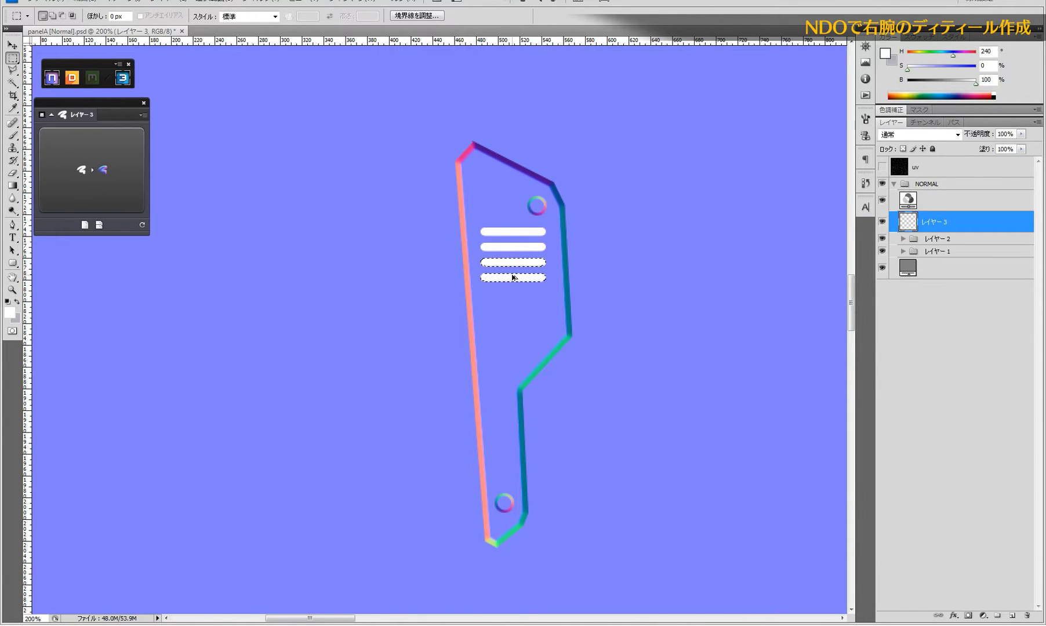
{"action": "key", "text": "ctrl+d"}
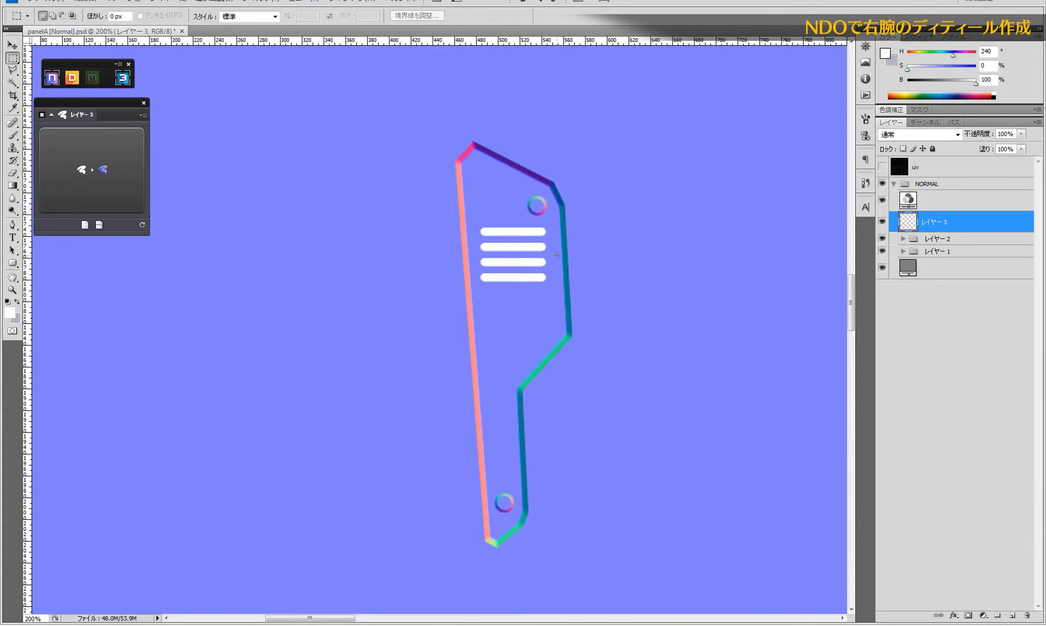
{"action": "mouse_move", "coordinate": [556, 255]}
{"action": "left_mouse_down"}
{"action": "mouse_move", "coordinate": [465, 294]}
{"action": "mouse_move", "coordinate": [505, 312]}
{"action": "left_mouse_up"}
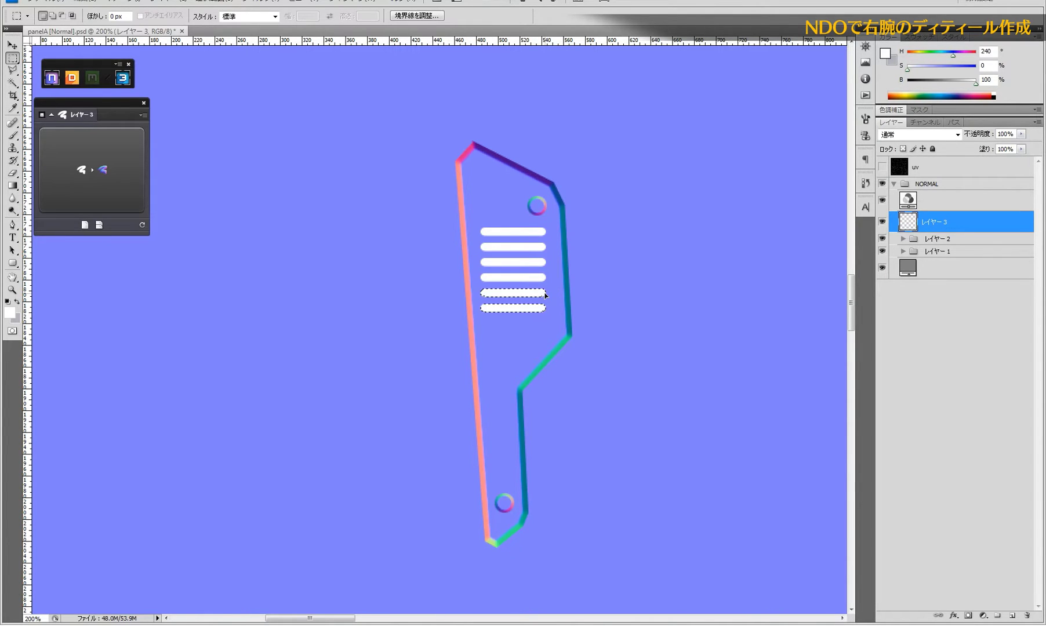
{"action": "key", "text": "ctrl+alt+z"}
{"action": "key", "text": "ctrl+alt+z"}
{"action": "key", "text": "ctrl+alt+z"}
{"action": "key", "text": "ctrl+alt+z"}
{"action": "key", "text": "ctrl+alt+z"}
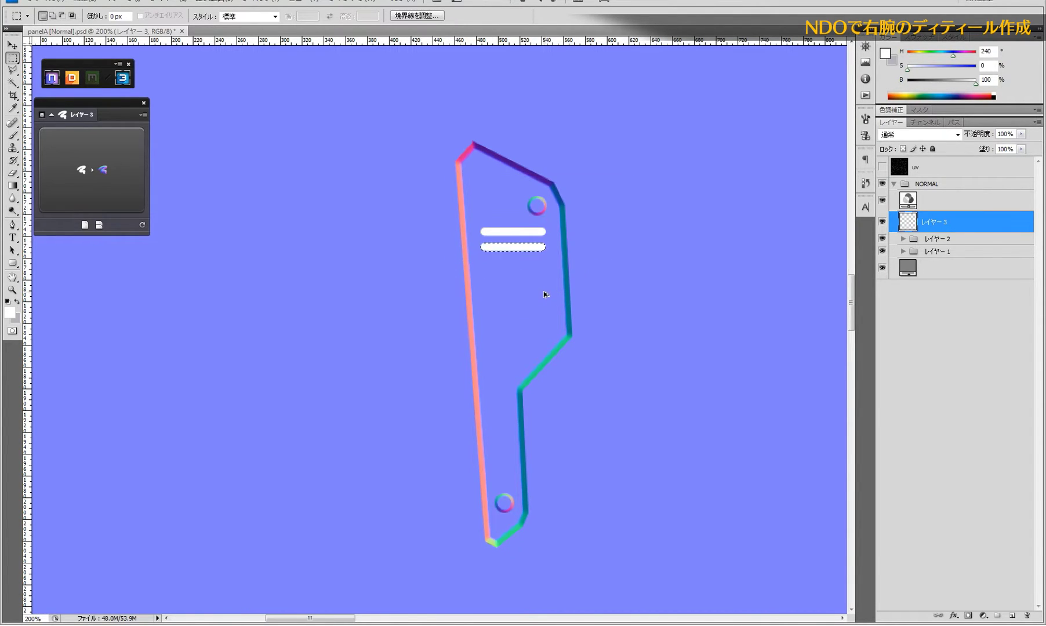
{"action": "key", "text": "ctrl+alt+z"}
{"action": "left_click_drag", "start_coordinate": [607, 174], "coordinate": [393, 289]}
{"action": "key", "text": "ctrl+t"}
{"action": "left_click_drag", "start_coordinate": [619, 249], "coordinate": [630, 307]}
- Apply the bar's rotation and duplicate it into a column of six diagonal bars
{"action": "left_click_drag", "start_coordinate": [630, 306], "coordinate": [628, 302]}
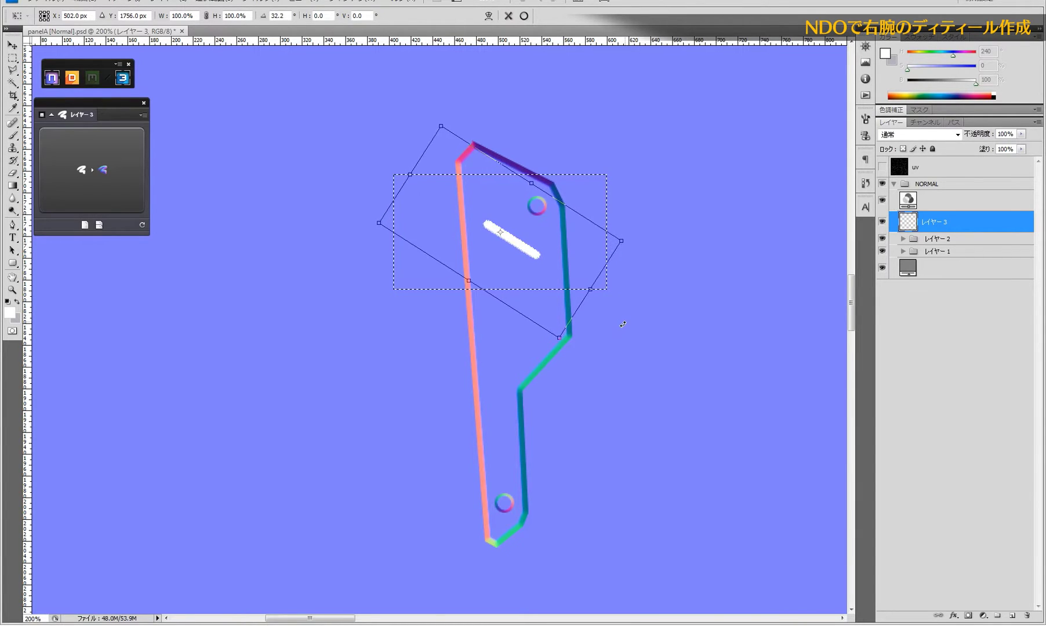
{"action": "key", "text": "Return"}
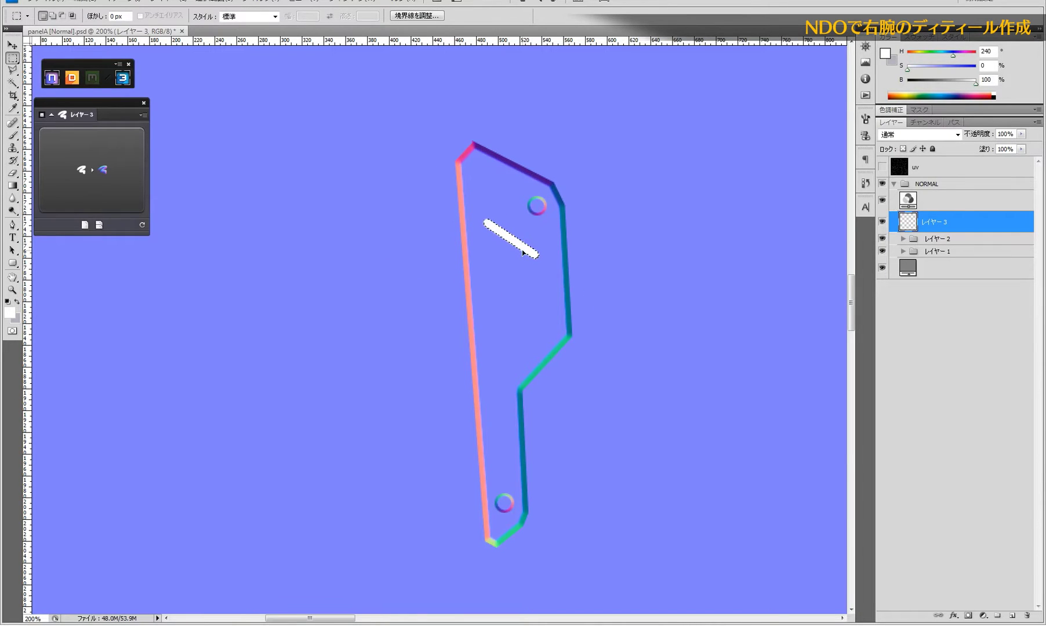
{"action": "left_click_drag", "start_coordinate": [522, 248], "coordinate": [525, 288]}
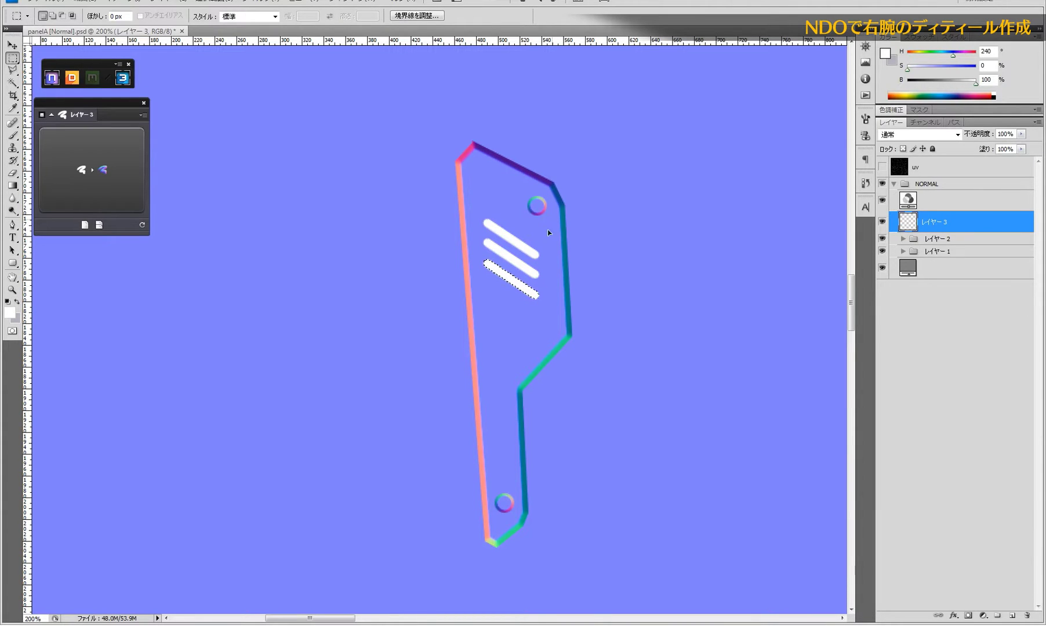
{"action": "left_click_drag", "start_coordinate": [566, 178], "coordinate": [439, 327]}
{"action": "left_click_drag", "start_coordinate": [488, 303], "coordinate": [489, 337]}
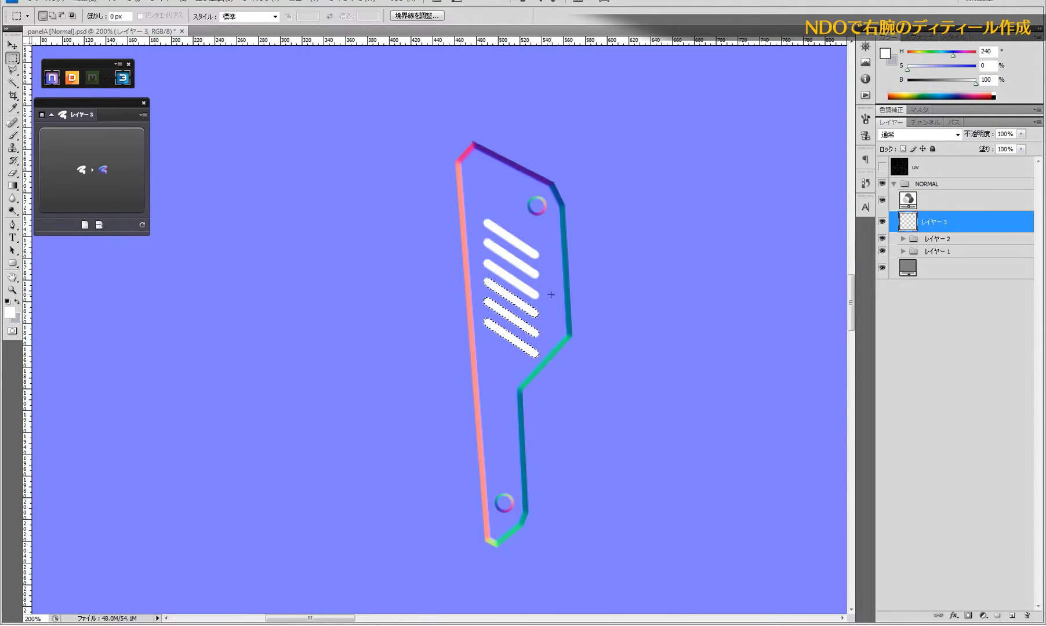
{"action": "key", "text": "ctrl+d"}
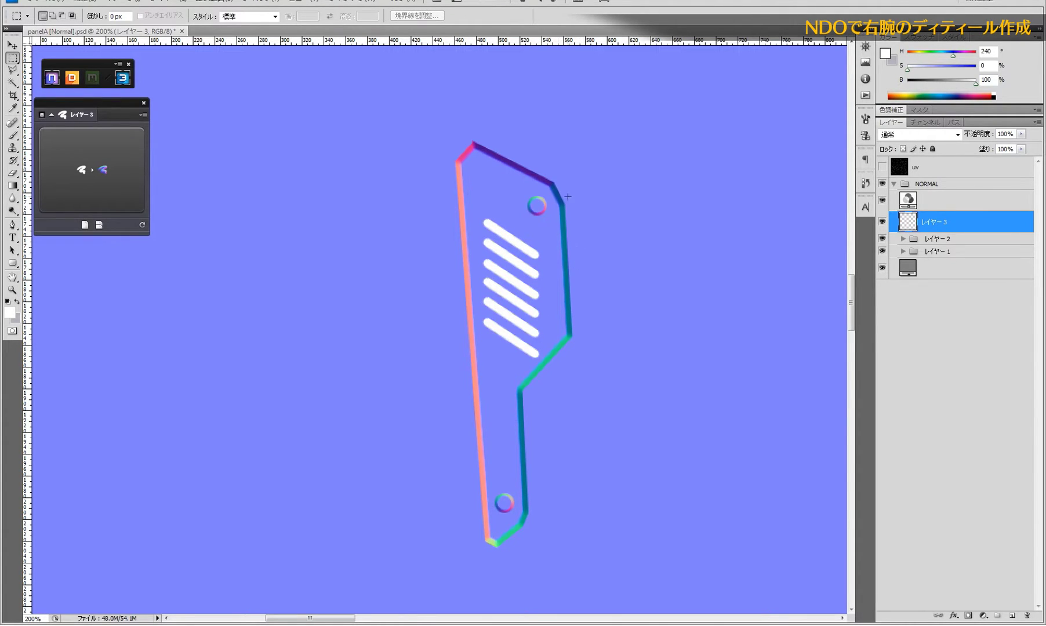
- Slightly re-angle the six bars and nudge them up and right to fit between the rivets
{"action": "key", "text": "ctrl+t"}
{"action": "left_click_drag", "start_coordinate": [659, 350], "coordinate": [666, 331]}
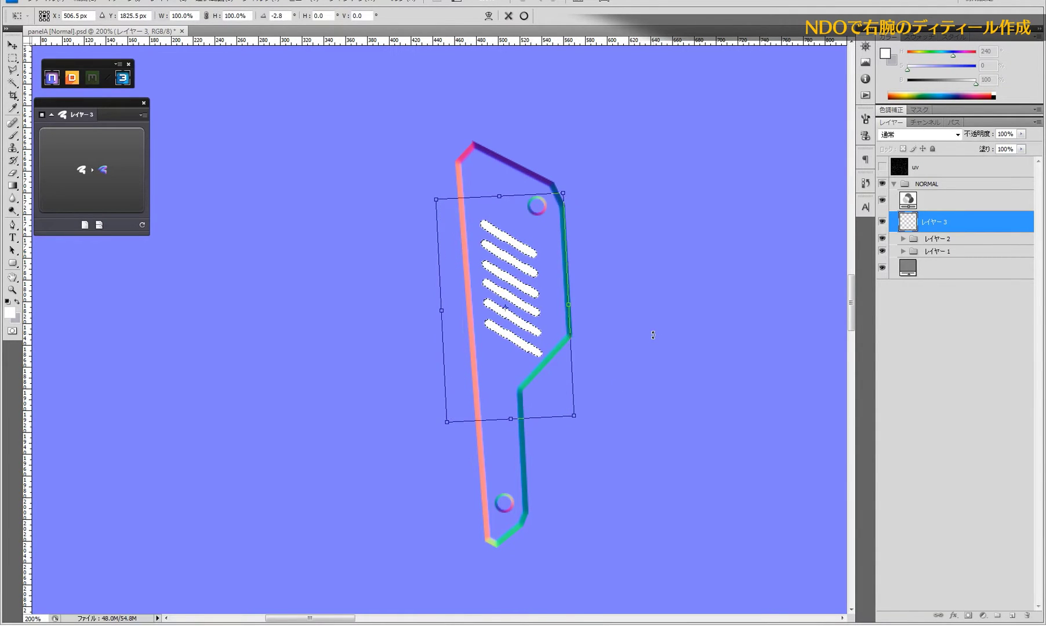
{"action": "key", "text": "Return"}
{"action": "key", "text": "ctrl+Up"}
{"action": "key", "text": "ctrl+Up"}
{"action": "key", "text": "ctrl+Up"}
{"action": "key", "text": "ctrl+Up"}
{"action": "key", "text": "ctrl+Up"}
{"action": "key", "text": "ctrl+Up"}
{"action": "key", "text": "ctrl+Right"}
{"action": "key", "text": "ctrl+Right"}
{"action": "key", "text": "ctrl+Up"}
{"action": "key", "text": "ctrl+Up"}
{"action": "key", "text": "ctrl+Up"}
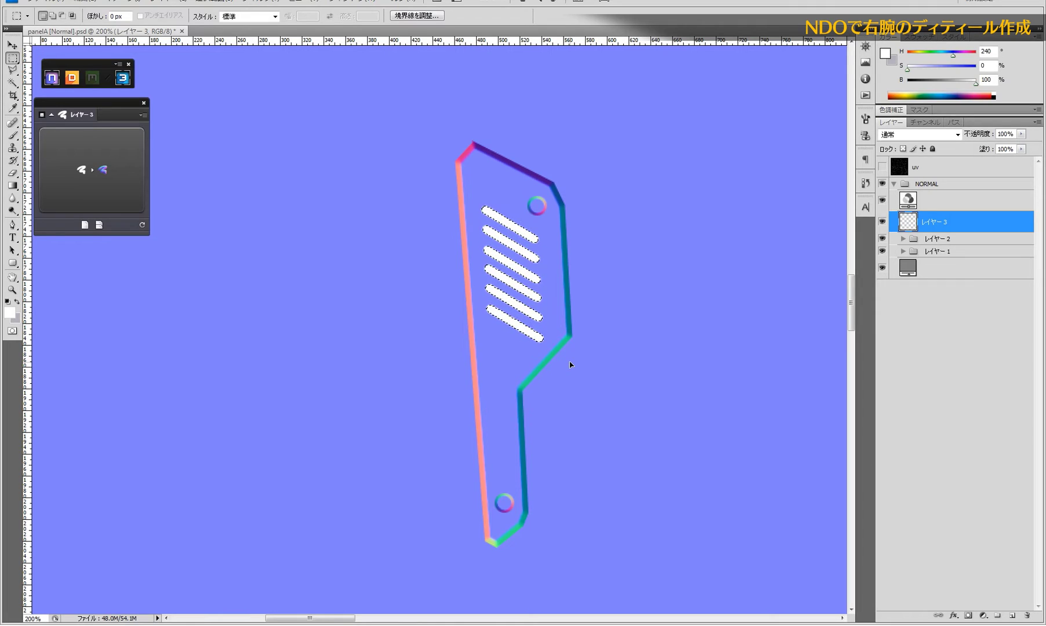
{"action": "key", "text": "ctrl+Up"}
{"action": "key", "text": "ctrl+Up"}
{"action": "key", "text": "ctrl+Up"}
{"action": "key", "text": "ctrl+t"}
{"action": "left_click_drag", "start_coordinate": [635, 347], "coordinate": [634, 340]}
{"action": "key", "text": "Return"}
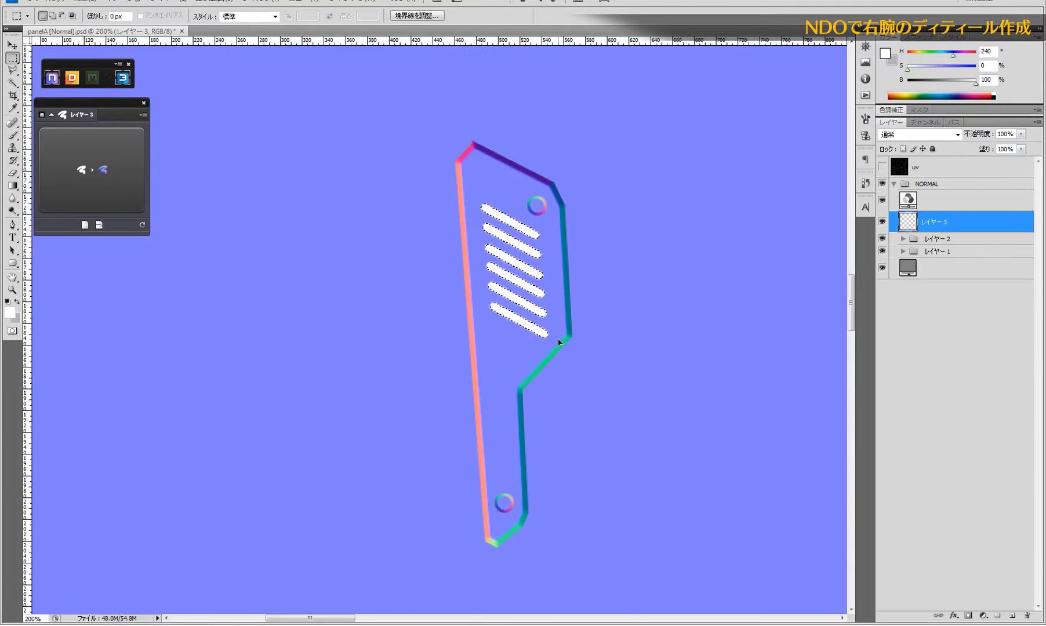
{"action": "key", "text": "ctrl+d"}
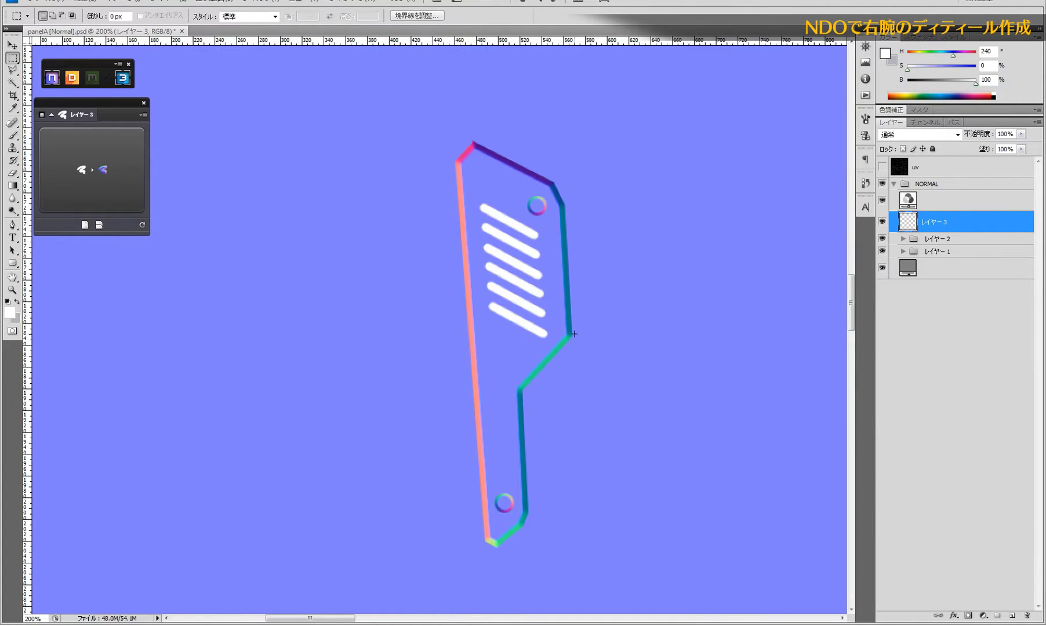
{"action": "left_click", "coordinate": [553, 296]}
- Lasso around the six white bars and convert them into an NDO bevel
{"action": "left_click", "coordinate": [12, 82]}
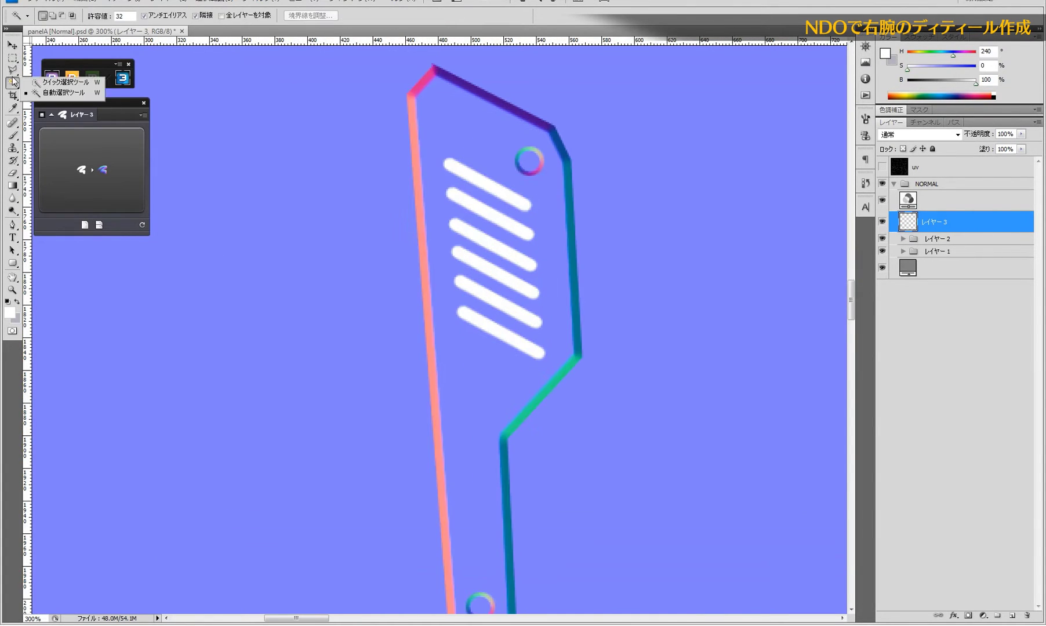
{"action": "left_click", "coordinate": [12, 70]}
{"action": "left_click", "coordinate": [54, 80]}
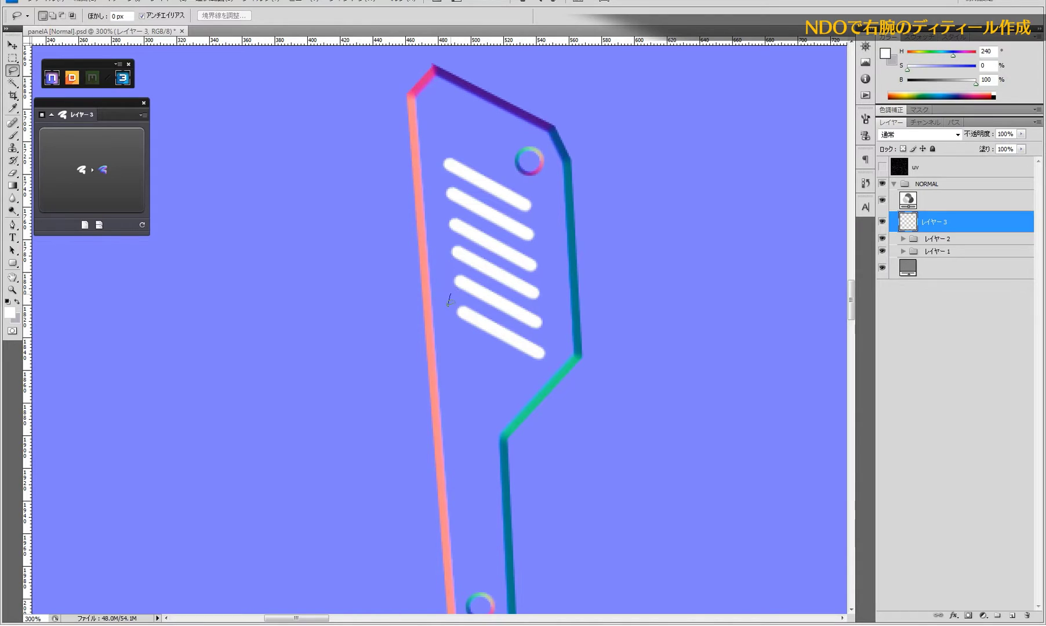
{"action": "left_click_drag", "start_coordinate": [450, 295], "coordinate": [614, 387]}
{"action": "left_click_drag", "start_coordinate": [547, 334], "coordinate": [547, 334]}
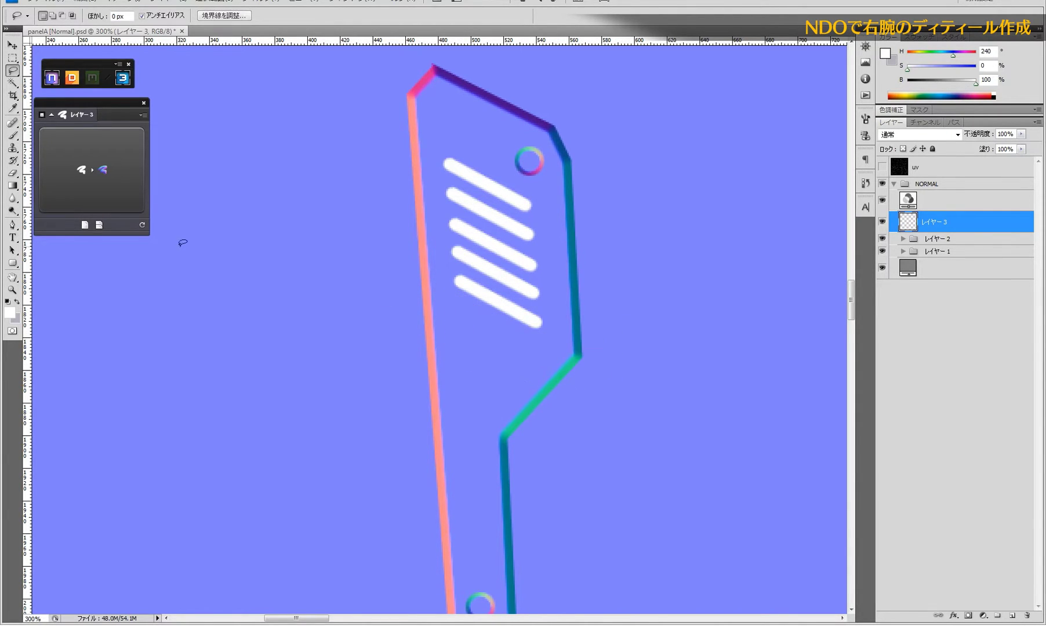
{"action": "left_click", "coordinate": [65, 196]}
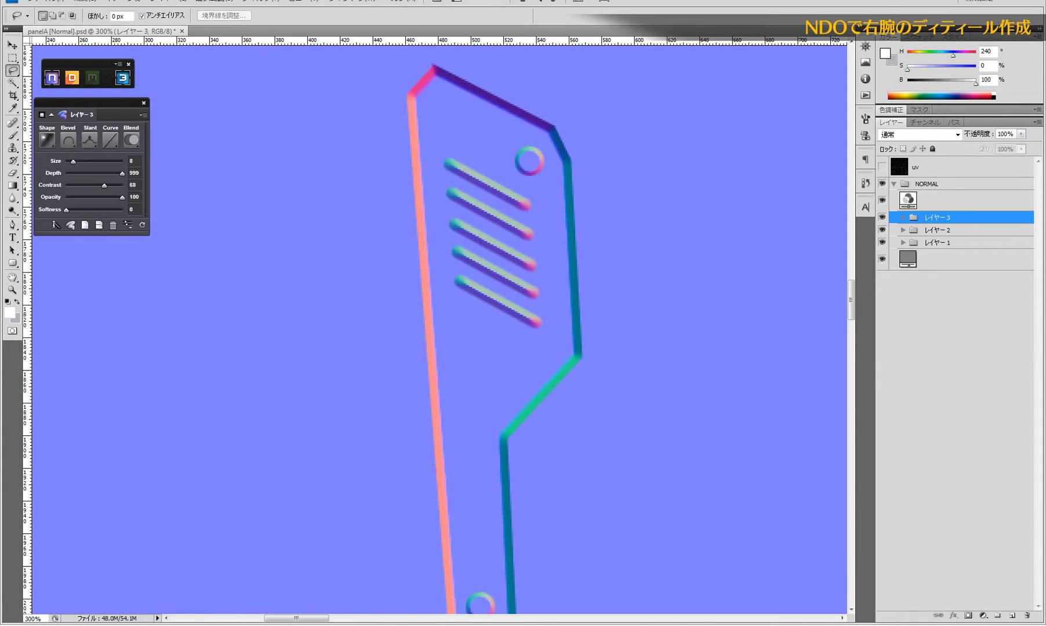
- Set the slot bevel Slant to Down and Size to 2, checking the grooves on the 3D arm
{"action": "left_click_drag", "start_coordinate": [866, 51], "coordinate": [839, 68]}
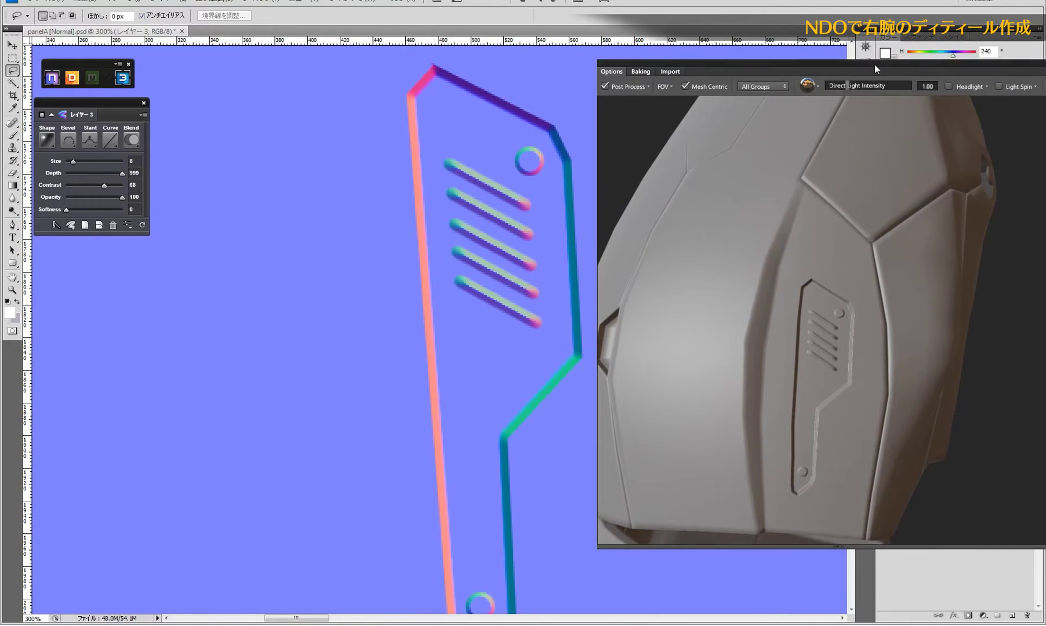
{"action": "left_click", "coordinate": [90, 142]}
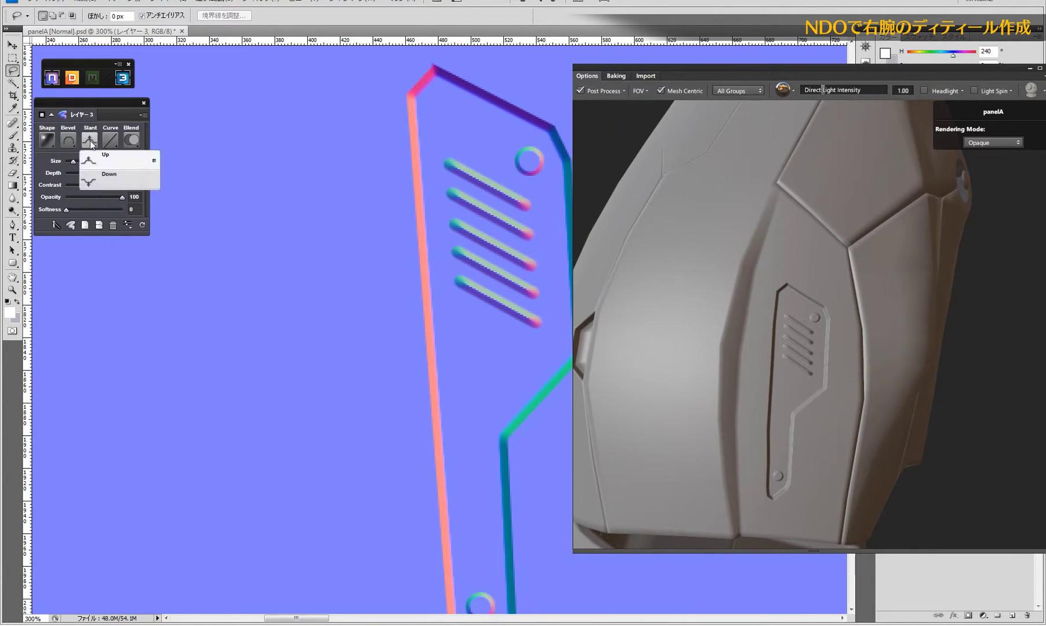
{"action": "left_click", "coordinate": [109, 175]}
{"action": "left_click", "coordinate": [110, 175]}
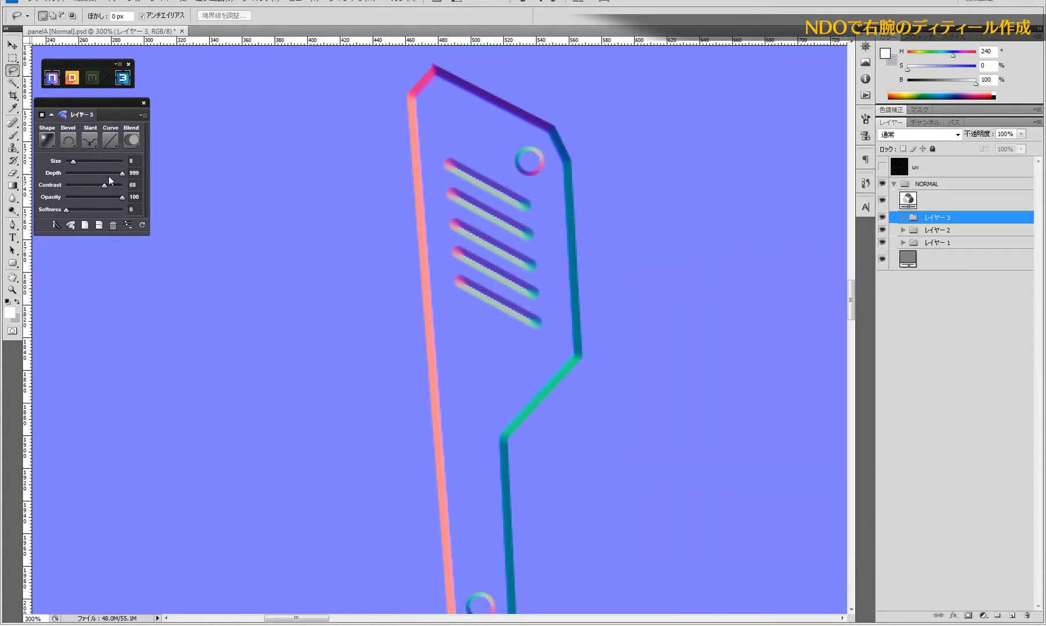
{"action": "left_click_drag", "start_coordinate": [74, 161], "coordinate": [71, 161]}
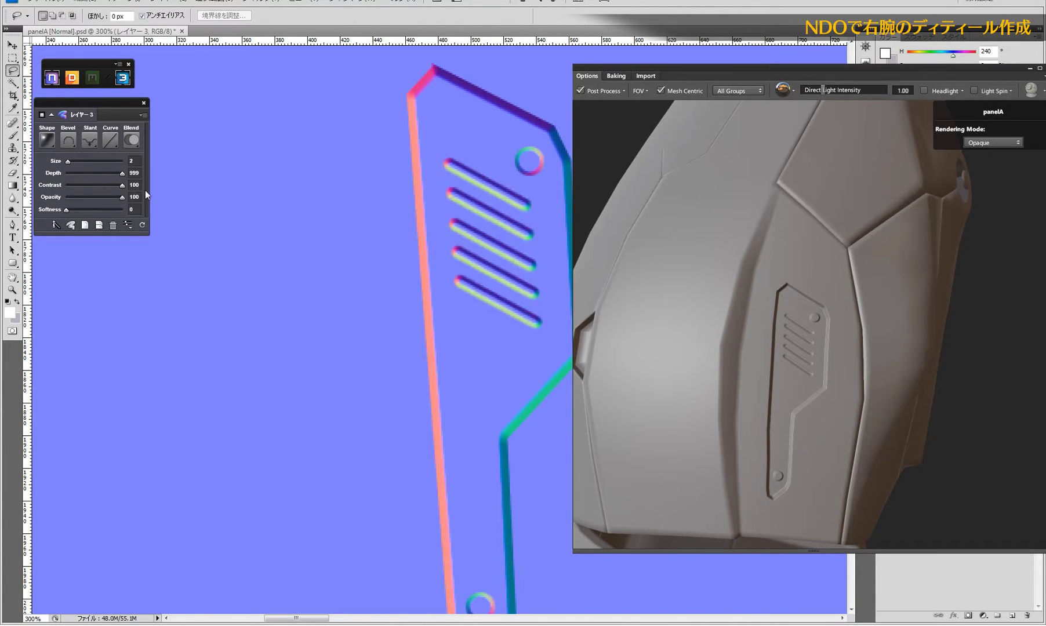
{"action": "mouse_move", "coordinate": [846, 433]}
{"action": "left_mouse_down"}
{"action": "mouse_move", "coordinate": [807, 347]}
{"action": "mouse_move", "coordinate": [826, 357]}
{"action": "mouse_move", "coordinate": [834, 327]}
{"action": "mouse_move", "coordinate": [821, 365]}
{"action": "mouse_move", "coordinate": [851, 301]}
{"action": "mouse_move", "coordinate": [814, 362]}
{"action": "mouse_move", "coordinate": [834, 413]}
{"action": "mouse_move", "coordinate": [838, 363]}
{"action": "left_mouse_up"}
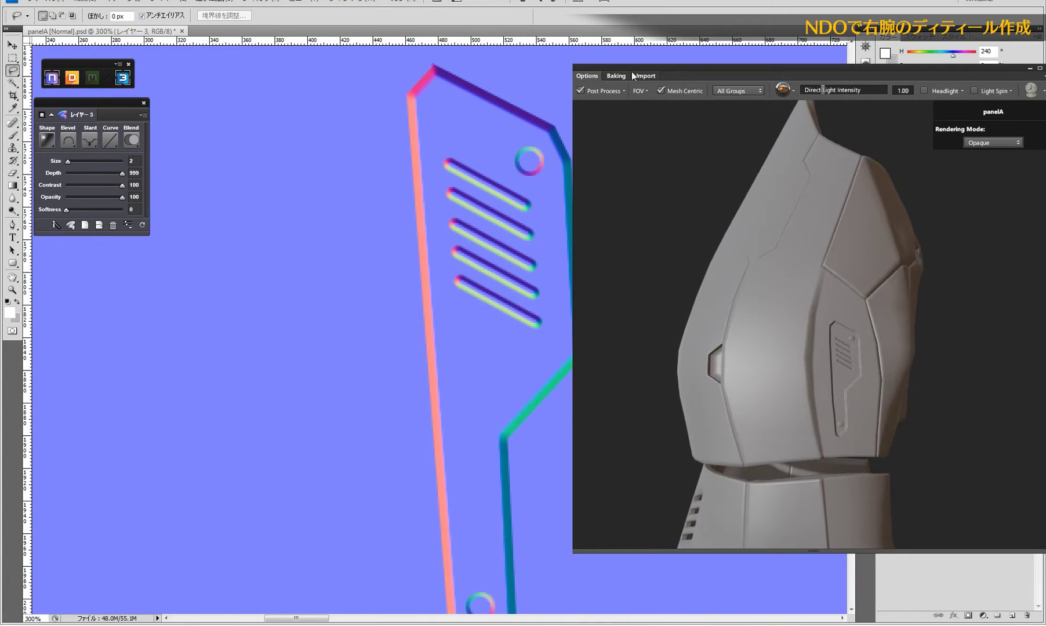
{"action": "left_click_drag", "start_coordinate": [632, 72], "coordinate": [1044, 71]}
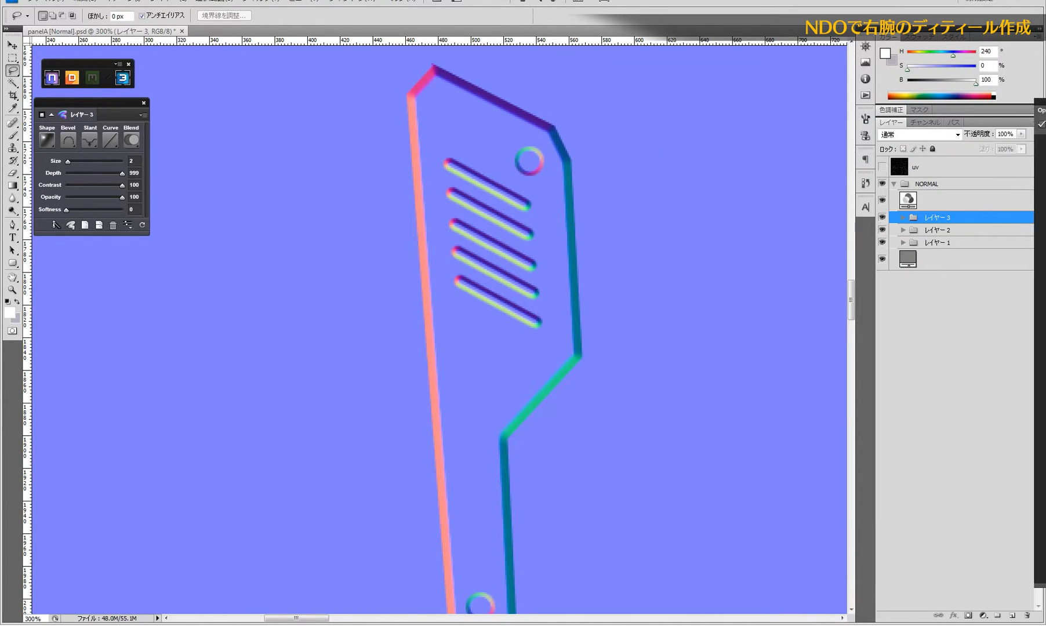
- On a new layer, draw a white rounded-rectangle slot above the panel, rotated about 35°
{"action": "left_click", "coordinate": [882, 167]}
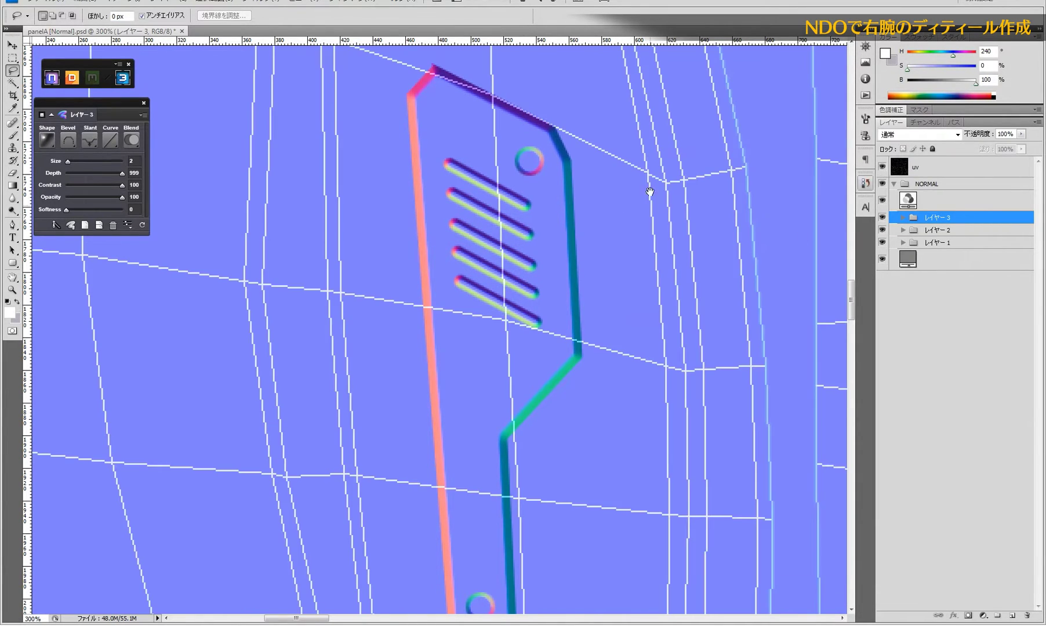
{"action": "left_click", "coordinate": [542, 242], "text": "ctrl+alt"}
{"action": "left_click", "coordinate": [580, 243], "text": "ctrl+alt"}
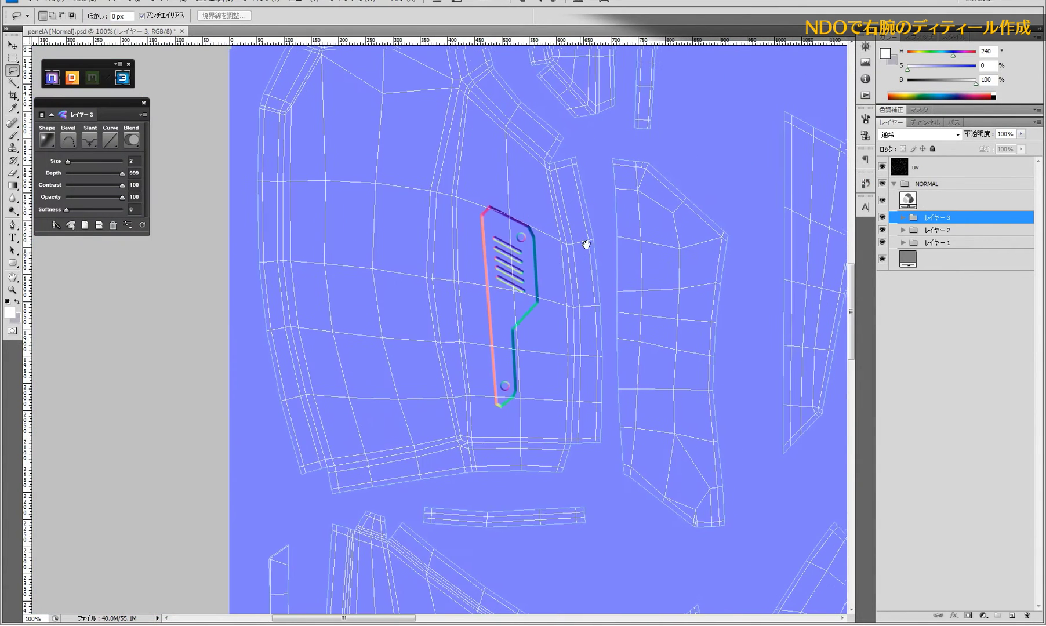
{"action": "left_click", "coordinate": [1013, 616]}
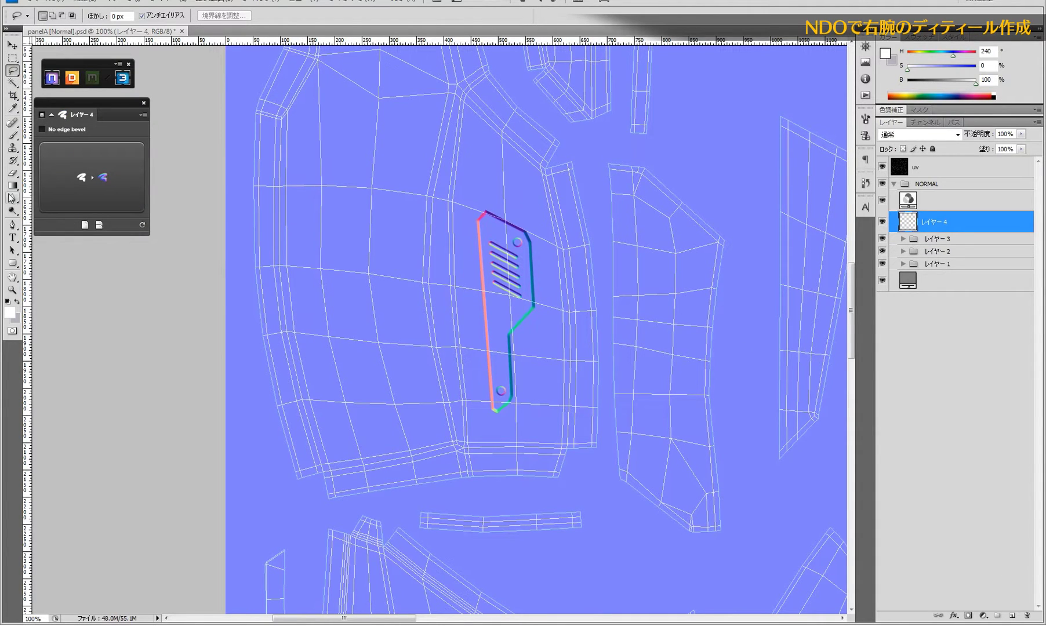
{"action": "left_click", "coordinate": [12, 265]}
{"action": "left_click", "coordinate": [59, 275]}
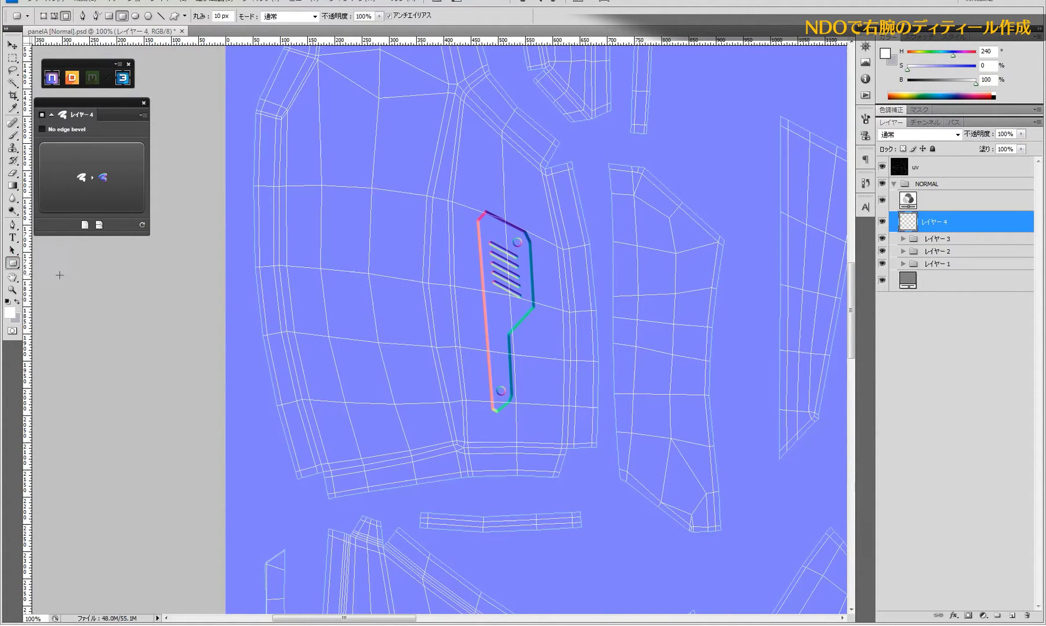
{"action": "left_click", "coordinate": [525, 167]}
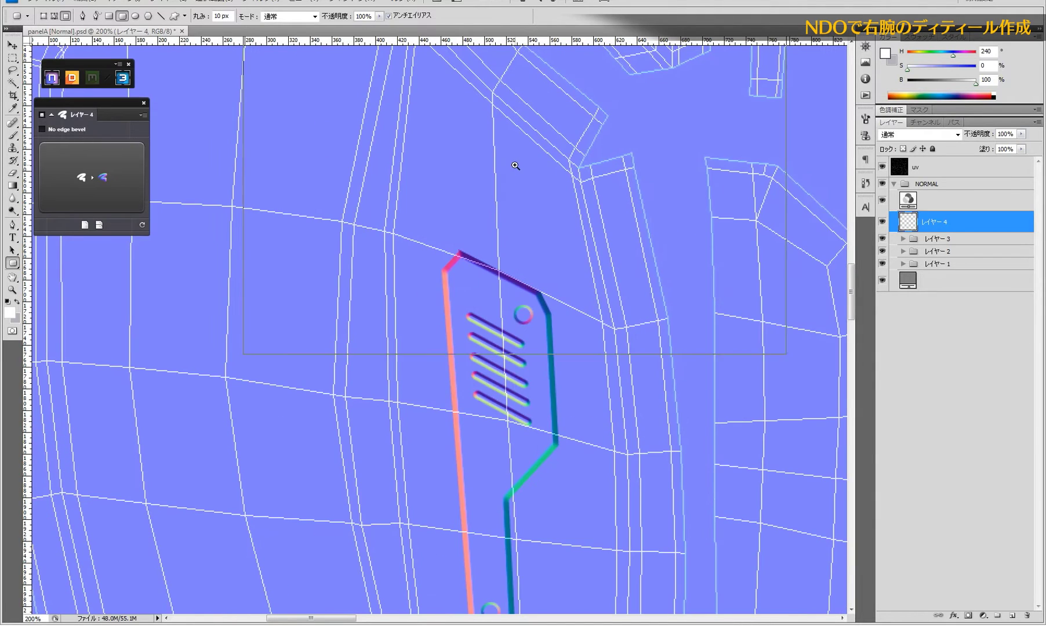
{"action": "mouse_move", "coordinate": [545, 187]}
{"action": "left_mouse_down"}
{"action": "mouse_move", "coordinate": [528, 233]}
{"action": "mouse_move", "coordinate": [549, 240]}
{"action": "left_mouse_up"}
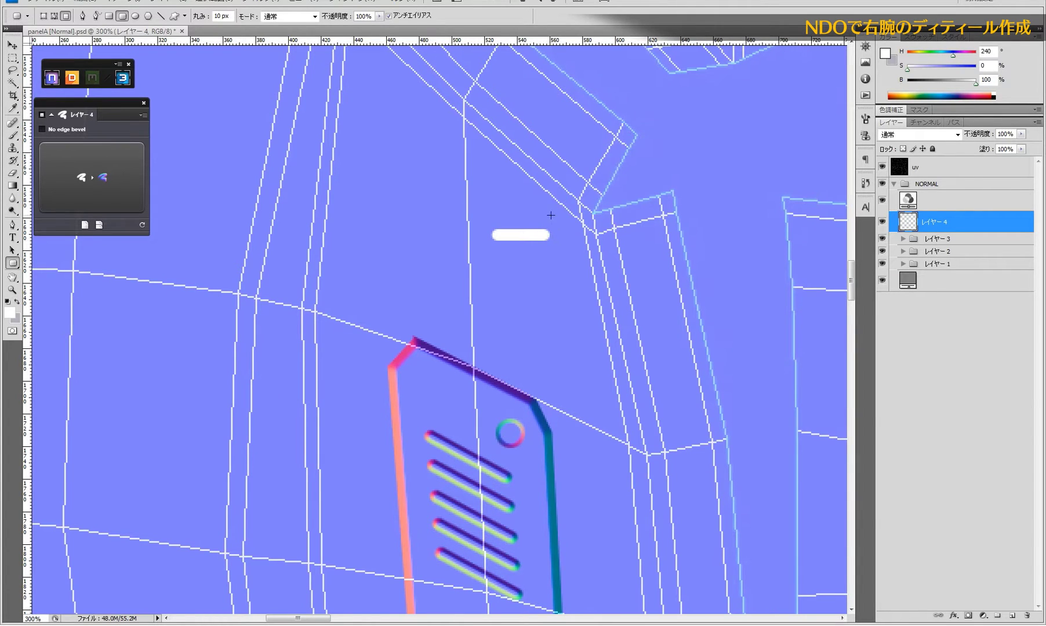
{"action": "key", "text": "ctrl+t"}
{"action": "left_click_drag", "start_coordinate": [619, 253], "coordinate": [623, 238]}
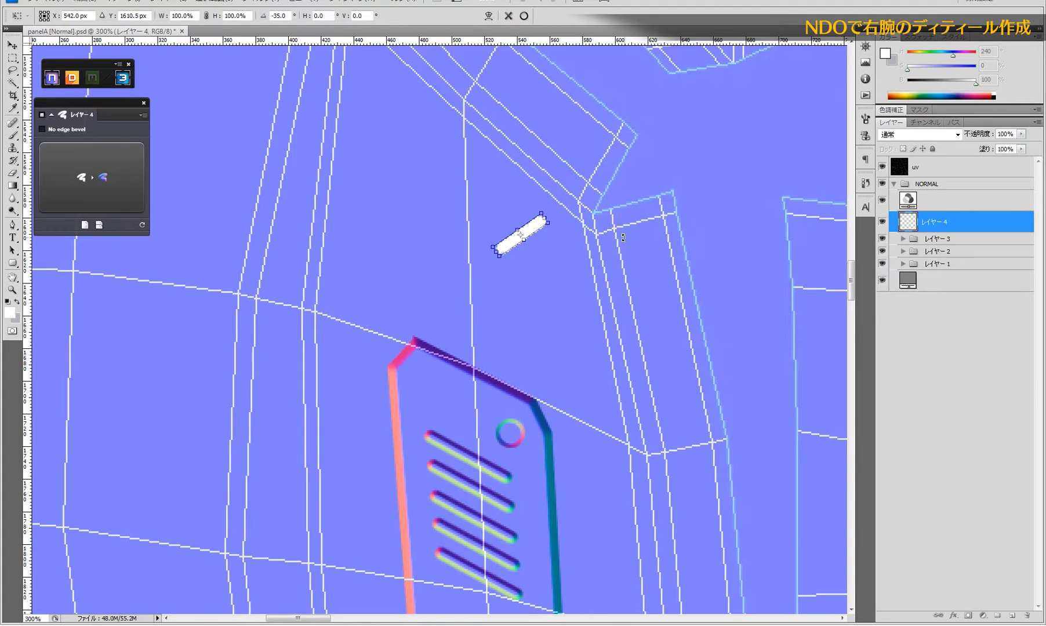
{"action": "key", "text": "Return"}
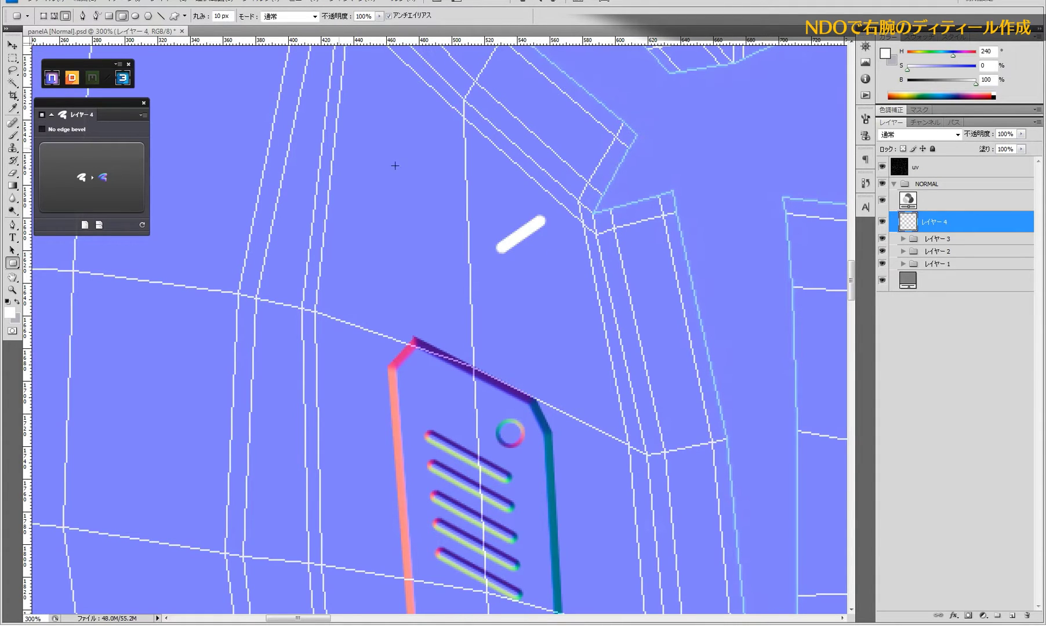
- Select the white slot stroke and Alt-drag a copy below the vent panel
{"action": "key", "text": "m"}
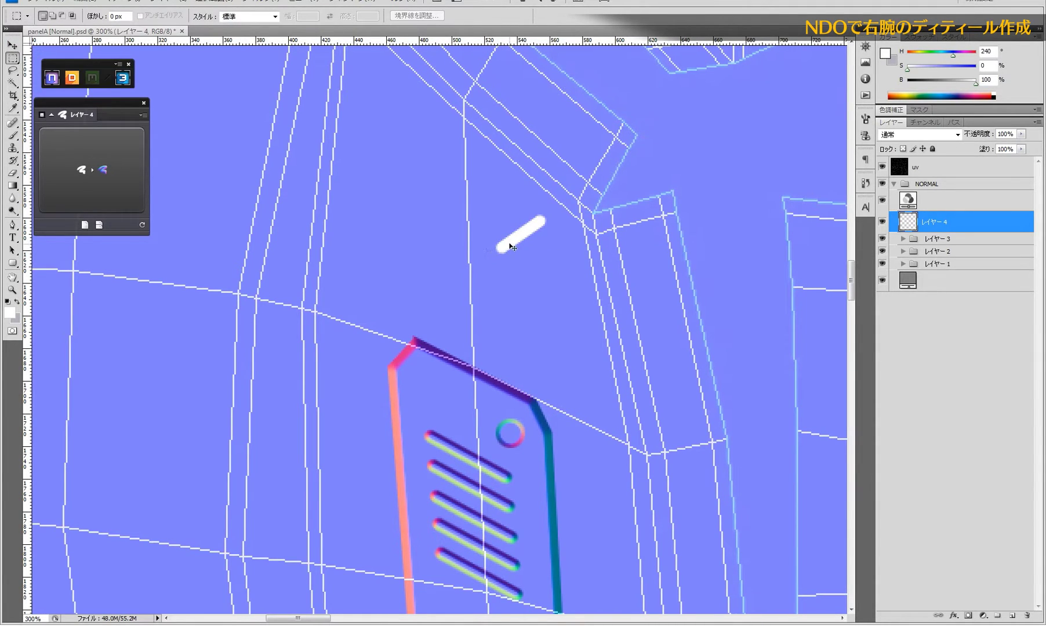
{"action": "left_click_drag", "start_coordinate": [511, 247], "coordinate": [537, 259]}
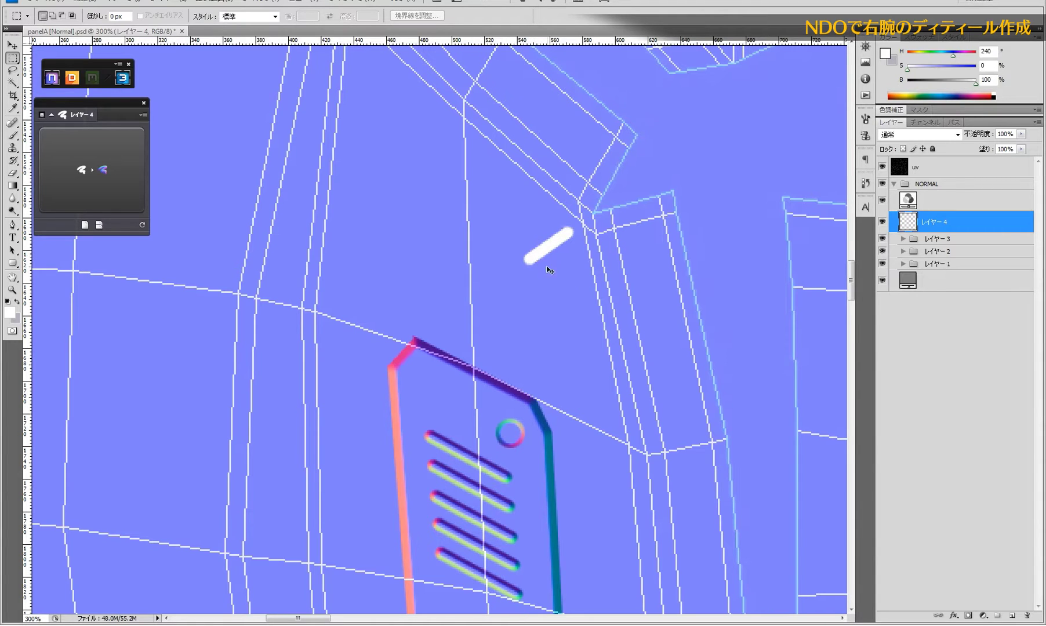
{"action": "left_click_drag", "start_coordinate": [532, 307], "coordinate": [615, 402]}
{"action": "key", "text": "ctrl+minus"}
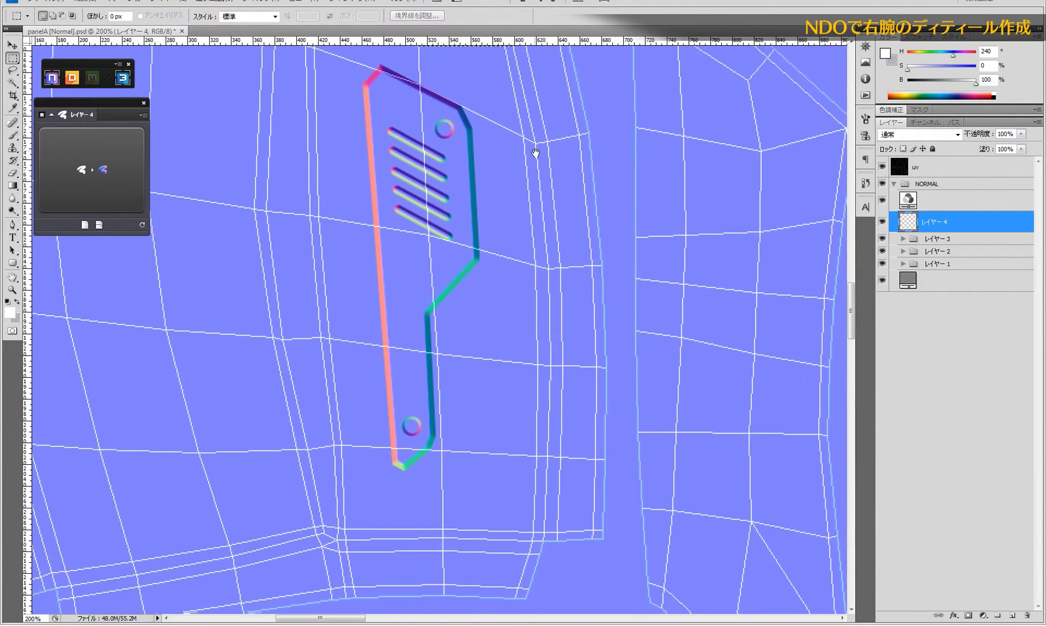
{"action": "left_click_drag", "start_coordinate": [536, 153], "coordinate": [560, 180]}
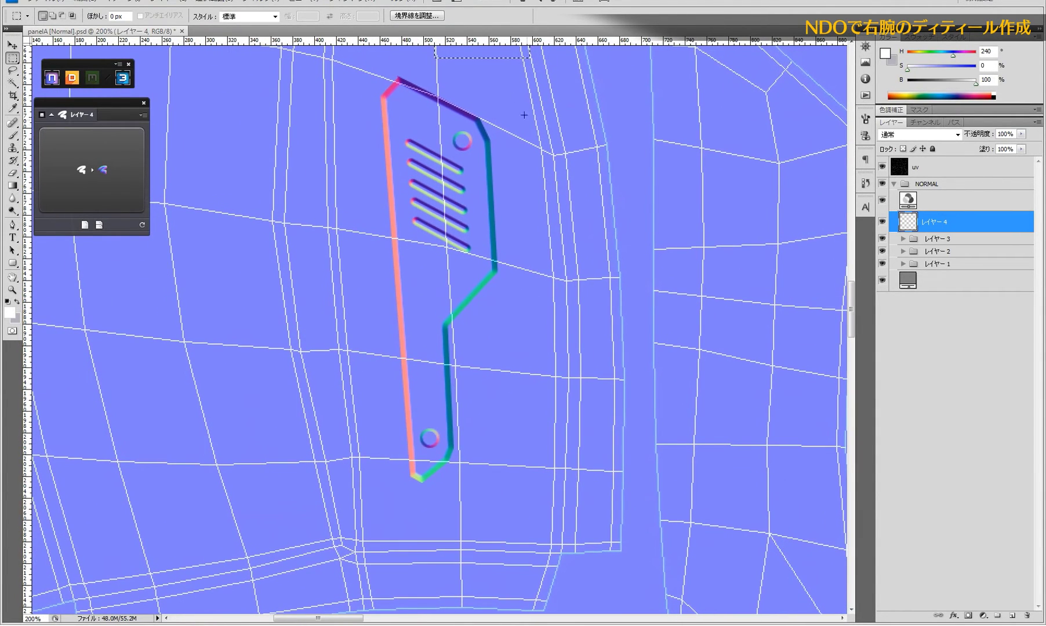
{"action": "left_click_drag", "start_coordinate": [498, 54], "coordinate": [542, 545]}
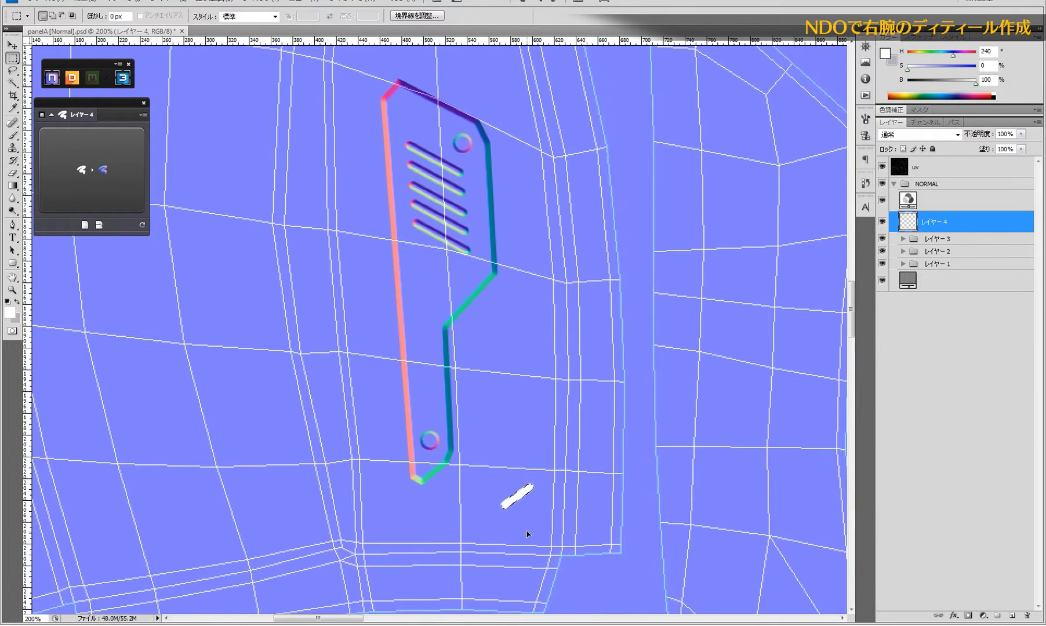
- Rotate the copied slot stroke about 68° and nudge it slightly lower right
{"action": "key", "text": "ctrl+t"}
{"action": "left_click_drag", "start_coordinate": [590, 476], "coordinate": [577, 589]}
{"action": "key", "text": "Return"}
{"action": "left_click_drag", "start_coordinate": [546, 527], "coordinate": [557, 547]}
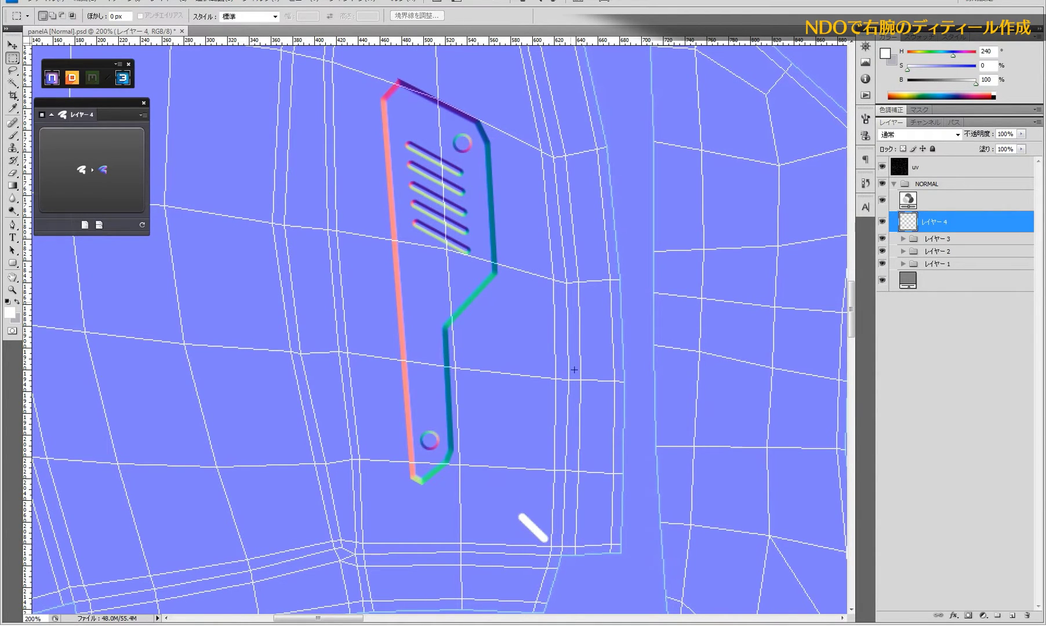
{"action": "mouse_move", "coordinate": [571, 260]}
{"action": "left_mouse_down"}
{"action": "mouse_move", "coordinate": [582, 463]}
{"action": "mouse_move", "coordinate": [568, 318]}
{"action": "left_mouse_up"}
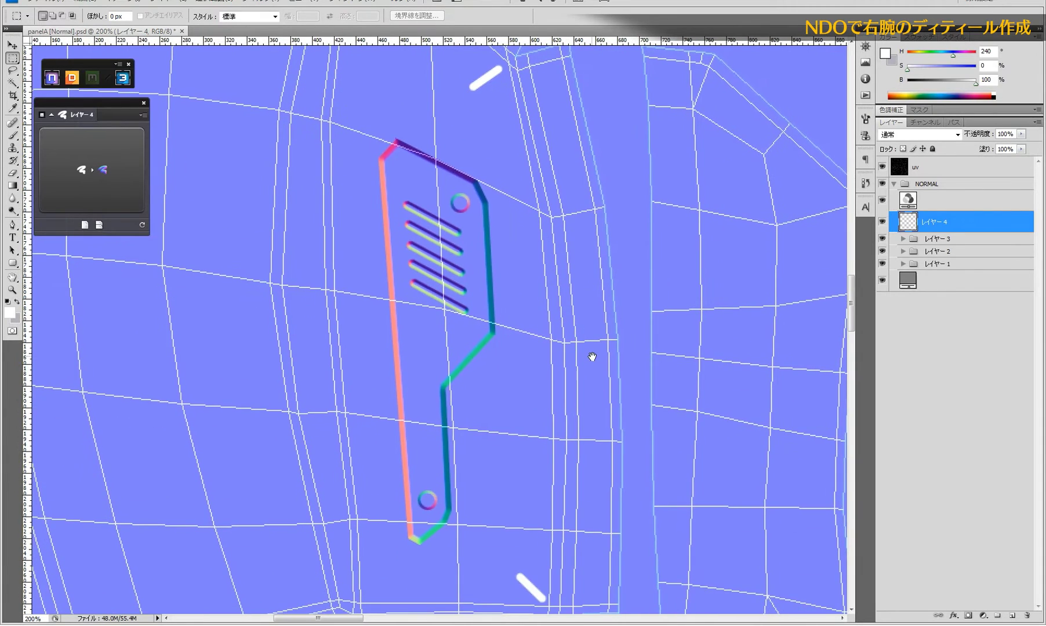
{"action": "left_click_drag", "start_coordinate": [591, 355], "coordinate": [591, 364]}
- Lower the uv layer's Fill to 23%, then convert layer 4's white strokes with nDo
{"action": "left_click", "coordinate": [922, 173]}
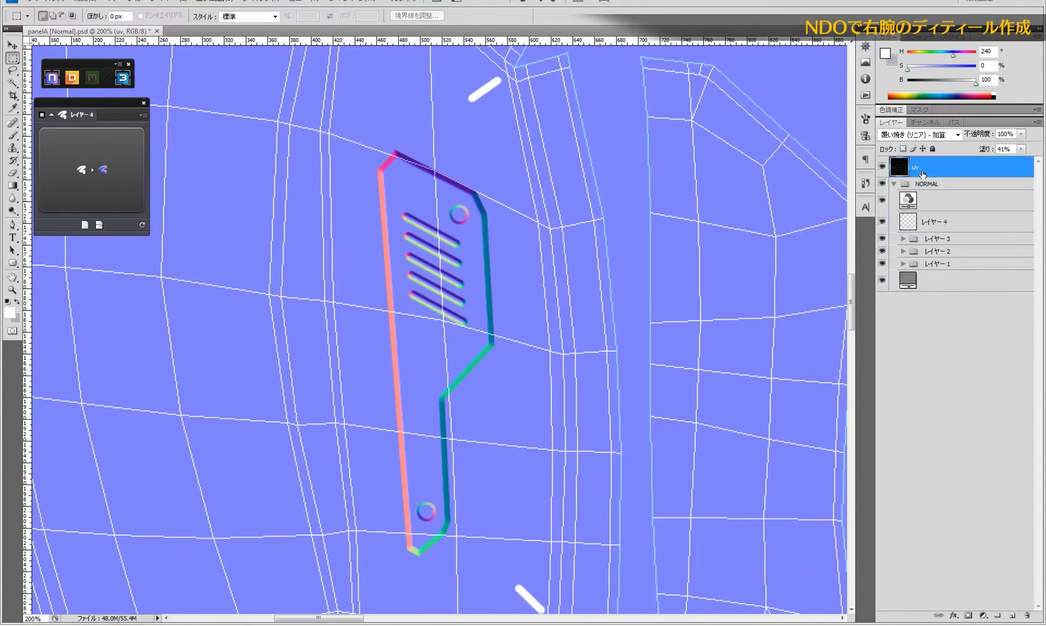
{"action": "left_click_drag", "start_coordinate": [979, 153], "coordinate": [972, 156]}
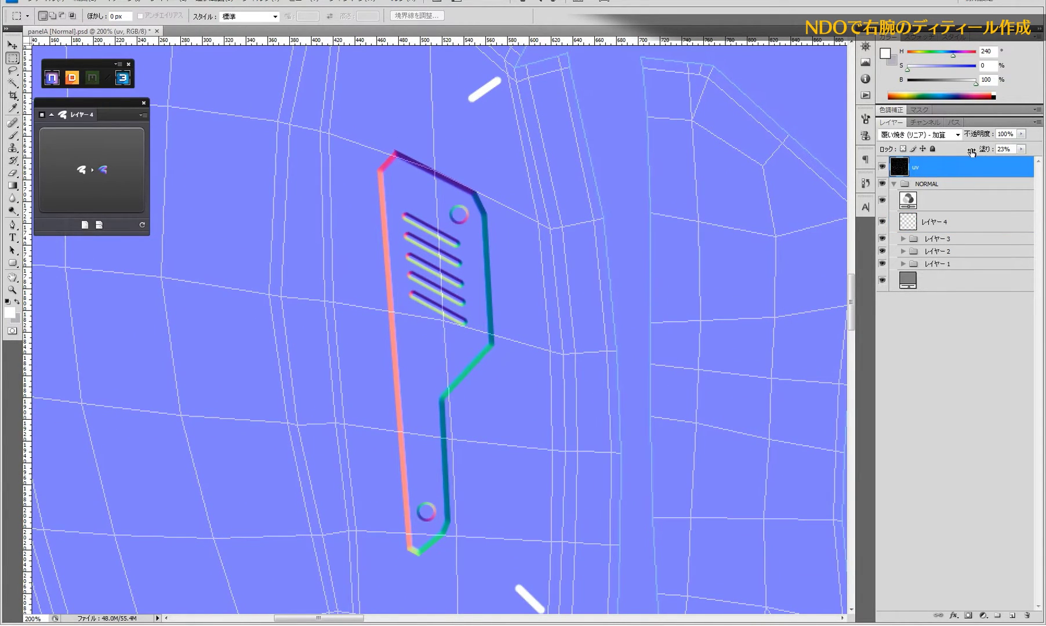
{"action": "left_click", "coordinate": [933, 227]}
{"action": "left_click_drag", "start_coordinate": [539, 429], "coordinate": [533, 344]}
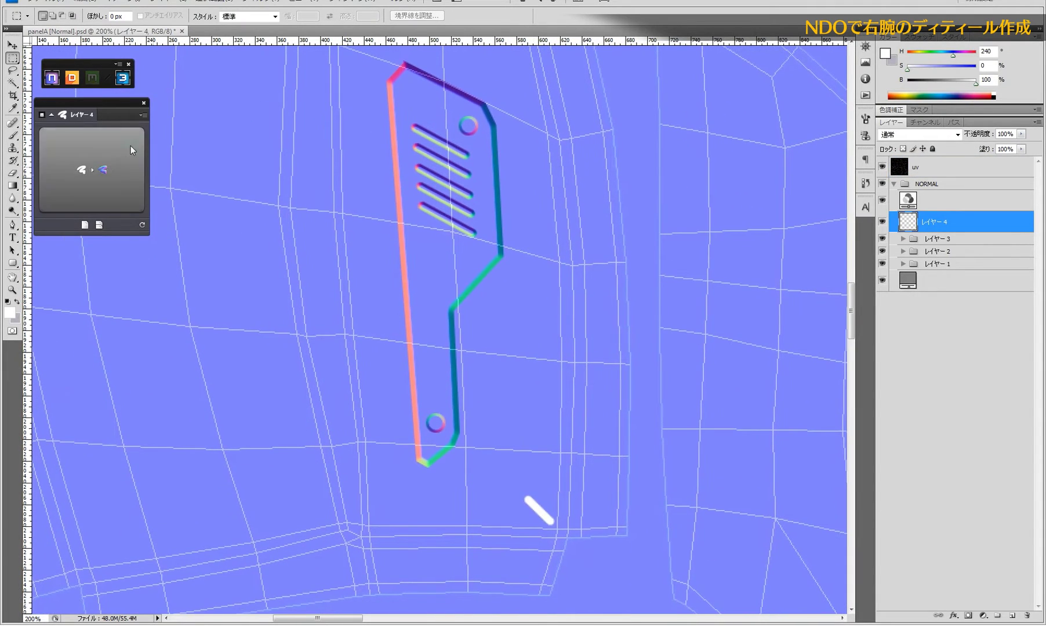
{"action": "left_click", "coordinate": [72, 168]}
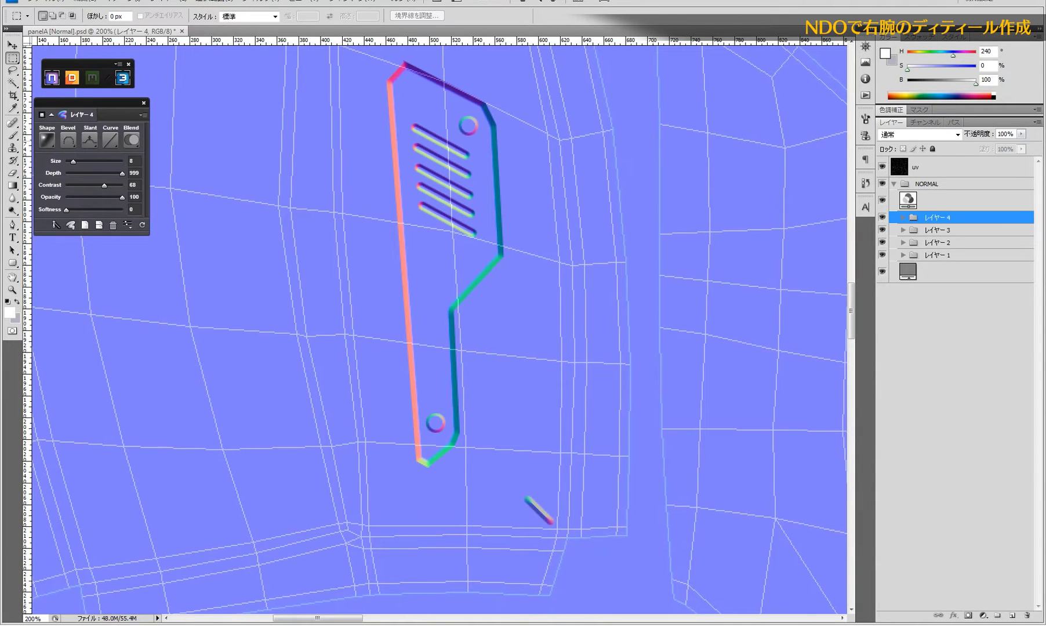
- Give the slots a V-shaped Slant profile with a smaller Size and inspect them in the 3D preview
{"action": "mouse_move", "coordinate": [1032, 73]}
{"action": "left_mouse_down"}
{"action": "mouse_move", "coordinate": [758, 61]}
{"action": "mouse_move", "coordinate": [893, 72]}
{"action": "left_mouse_up"}
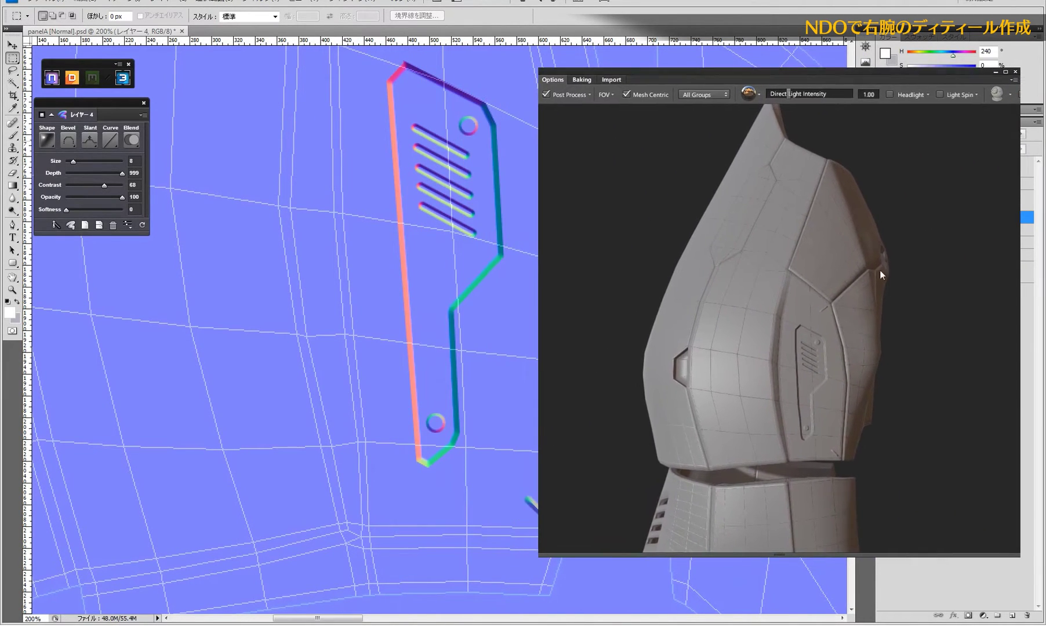
{"action": "scroll", "coordinate": [803, 299], "scroll_direction": "up", "scroll_amount": 5}
{"action": "scroll", "coordinate": [854, 438], "scroll_direction": "up", "scroll_amount": 2}
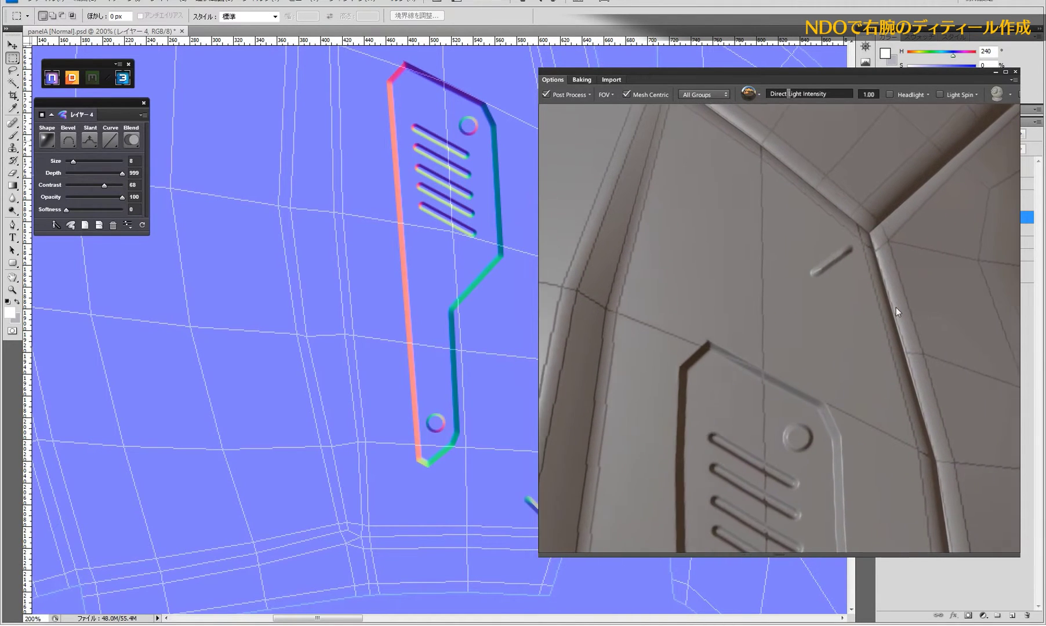
{"action": "scroll", "coordinate": [896, 308], "scroll_direction": "up", "scroll_amount": 2}
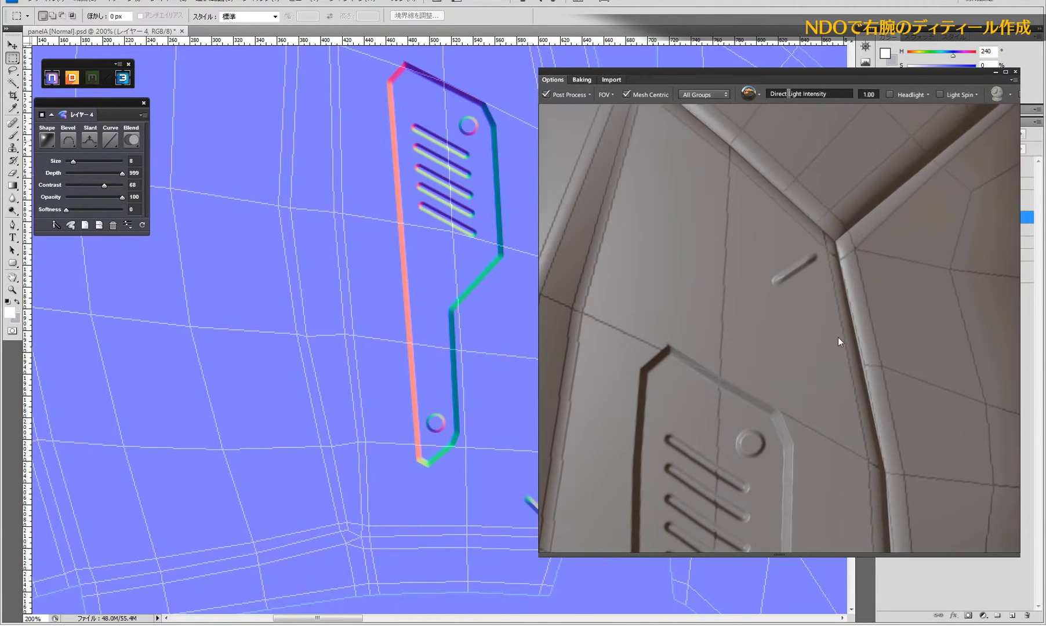
{"action": "left_click", "coordinate": [90, 141]}
{"action": "left_click", "coordinate": [98, 173]}
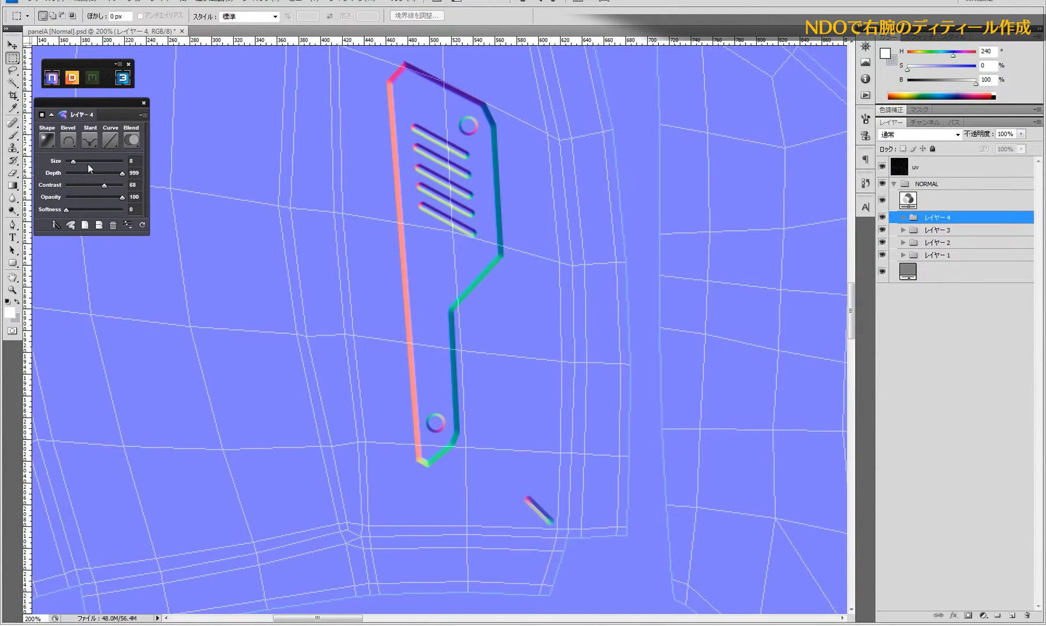
{"action": "left_click_drag", "start_coordinate": [74, 162], "coordinate": [72, 162]}
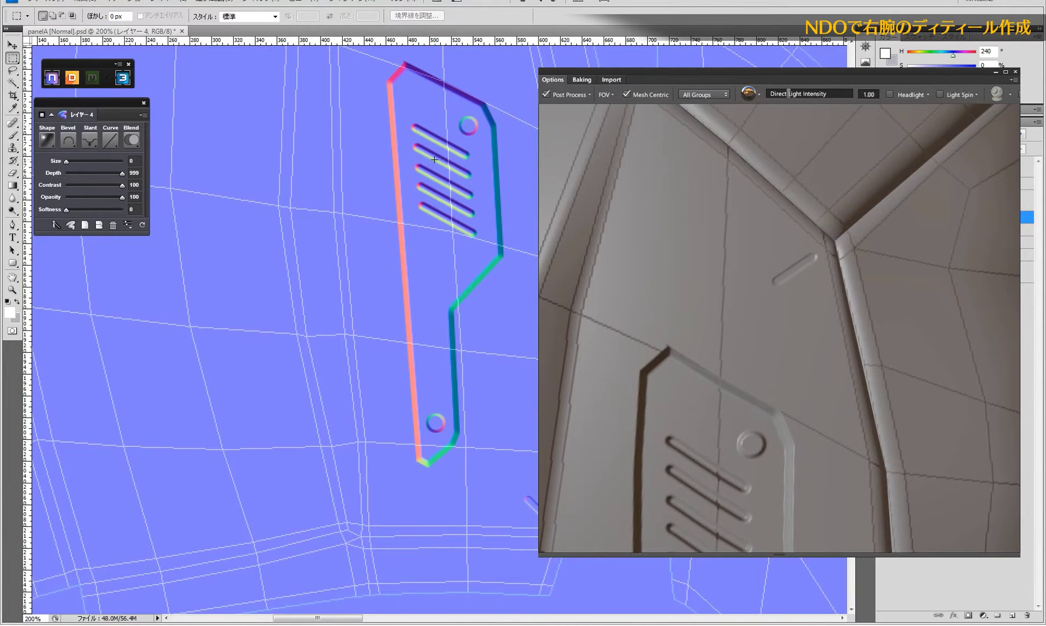
{"action": "left_click_drag", "start_coordinate": [434, 159], "coordinate": [312, 316]}
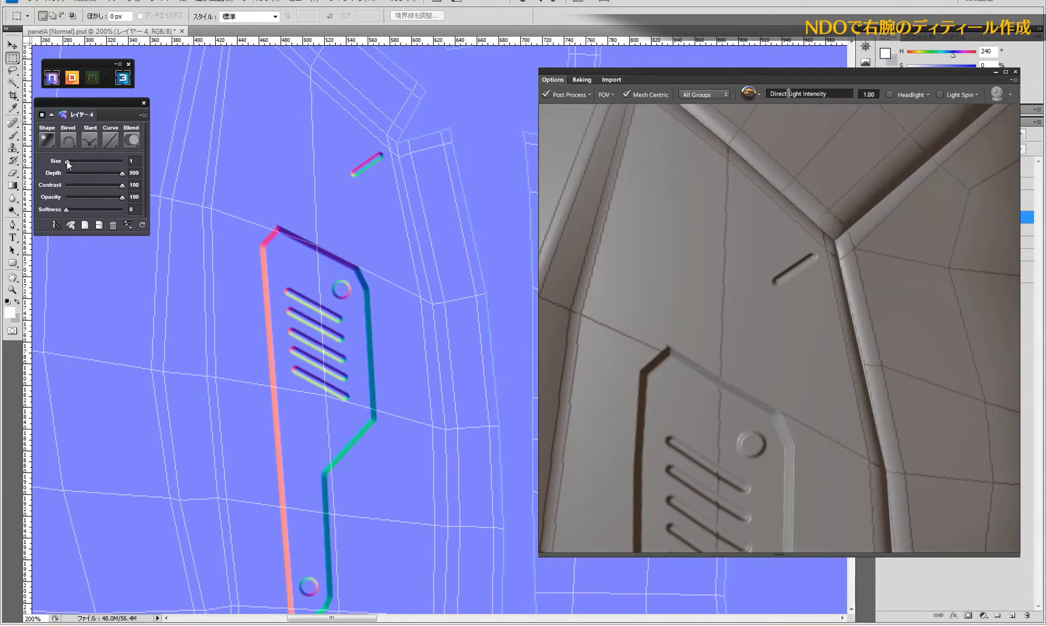
{"action": "left_click_drag", "start_coordinate": [369, 313], "coordinate": [372, 161]}
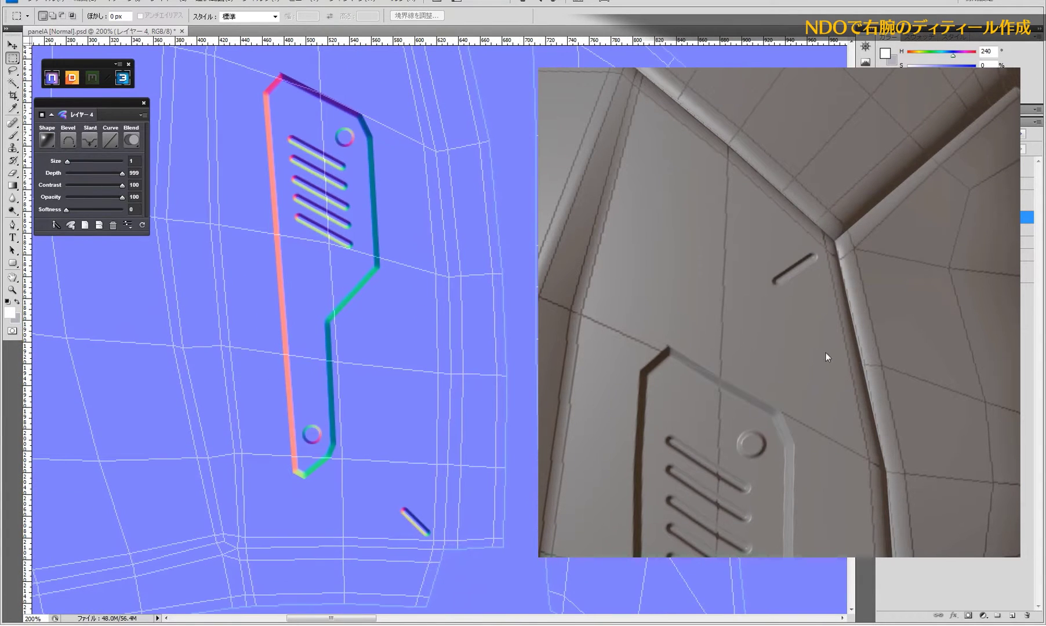
{"action": "mouse_move", "coordinate": [834, 366]}
{"action": "left_mouse_down"}
{"action": "mouse_move", "coordinate": [821, 330]}
{"action": "mouse_move", "coordinate": [762, 323]}
{"action": "mouse_move", "coordinate": [704, 283]}
{"action": "mouse_move", "coordinate": [826, 379]}
{"action": "mouse_move", "coordinate": [778, 170]}
{"action": "mouse_move", "coordinate": [757, 296]}
{"action": "mouse_move", "coordinate": [754, 273]}
{"action": "mouse_move", "coordinate": [787, 353]}
{"action": "mouse_move", "coordinate": [799, 345]}
{"action": "mouse_move", "coordinate": [759, 221]}
{"action": "mouse_move", "coordinate": [783, 363]}
{"action": "mouse_move", "coordinate": [783, 311]}
{"action": "left_mouse_up"}
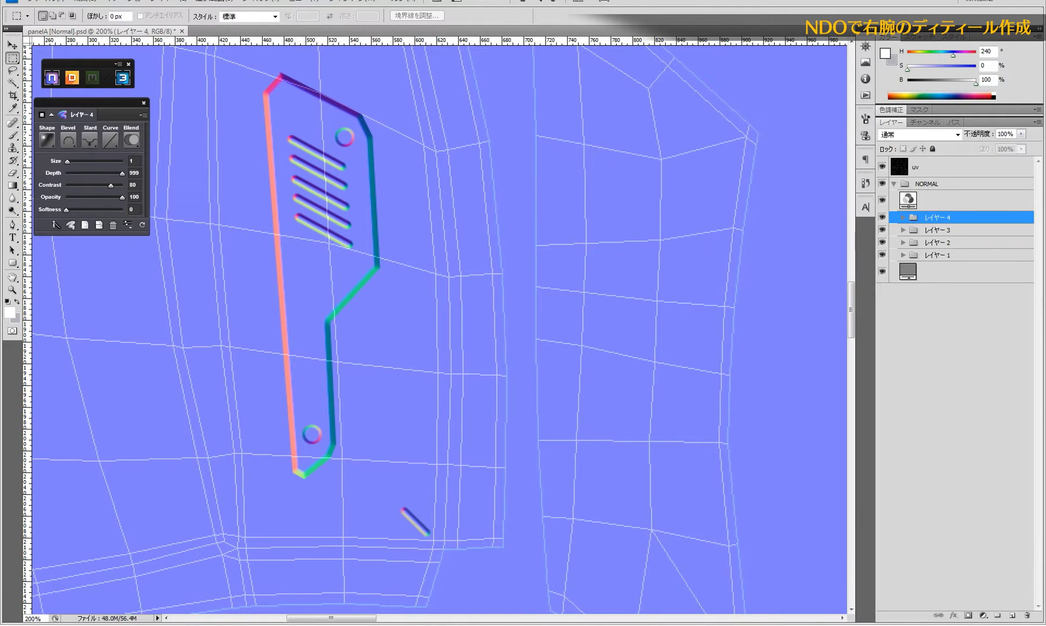
- Zoom out and pan across the whole UV layout toward the round socket island
{"action": "key", "text": "ctrl+minus"}
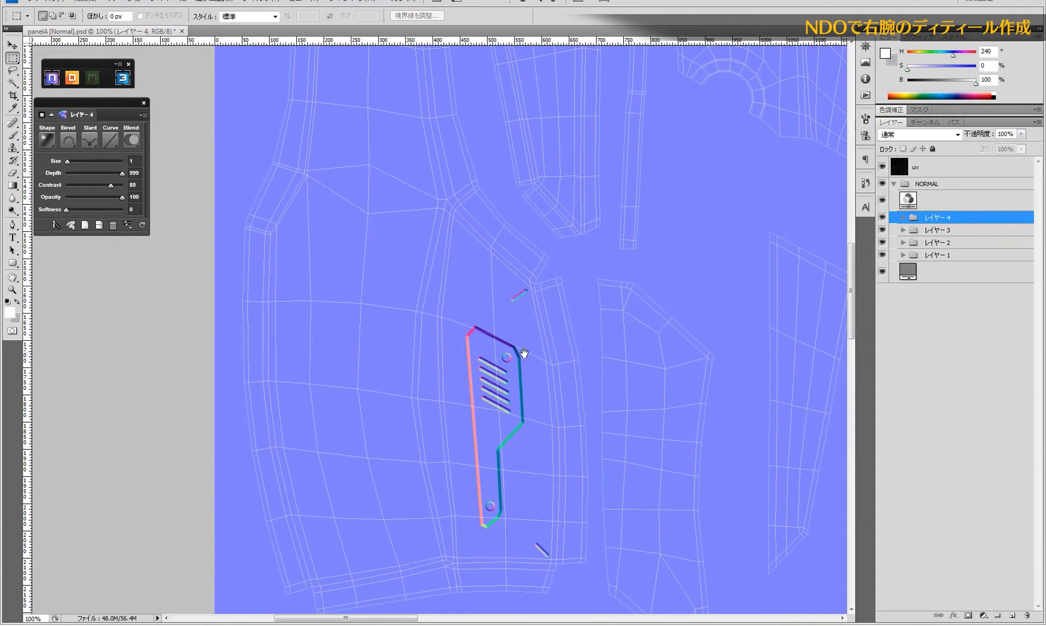
{"action": "mouse_move", "coordinate": [560, 285]}
{"action": "left_mouse_down"}
{"action": "mouse_move", "coordinate": [550, 316]}
{"action": "mouse_move", "coordinate": [438, 252]}
{"action": "left_mouse_up"}
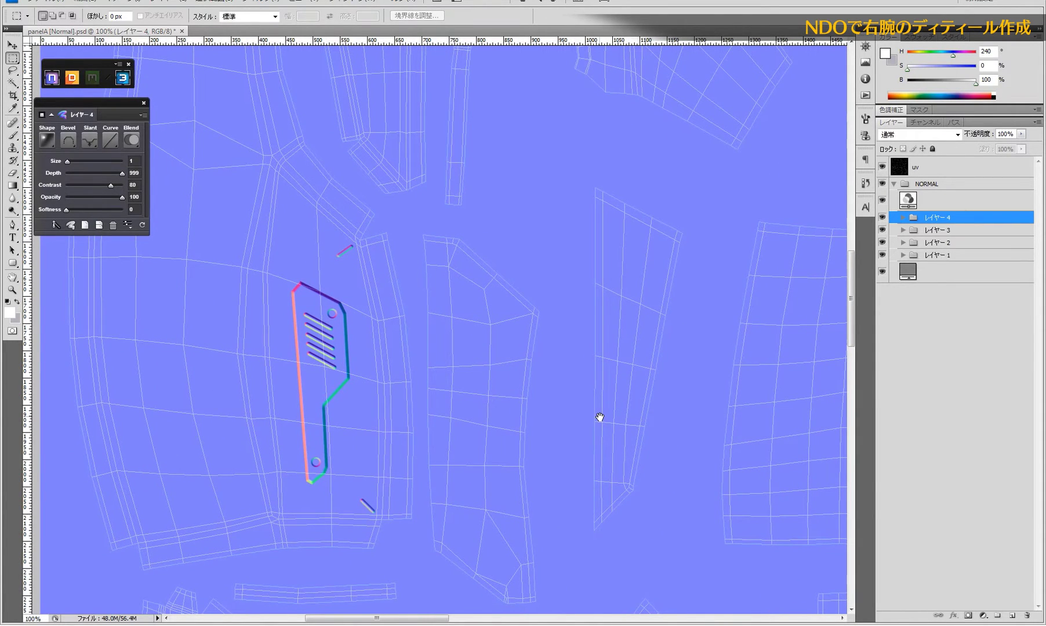
{"action": "mouse_move", "coordinate": [600, 418]}
{"action": "left_mouse_down"}
{"action": "mouse_move", "coordinate": [580, 402]}
{"action": "mouse_move", "coordinate": [573, 304]}
{"action": "left_mouse_up"}
{"action": "left_click", "coordinate": [585, 314], "text": "alt"}
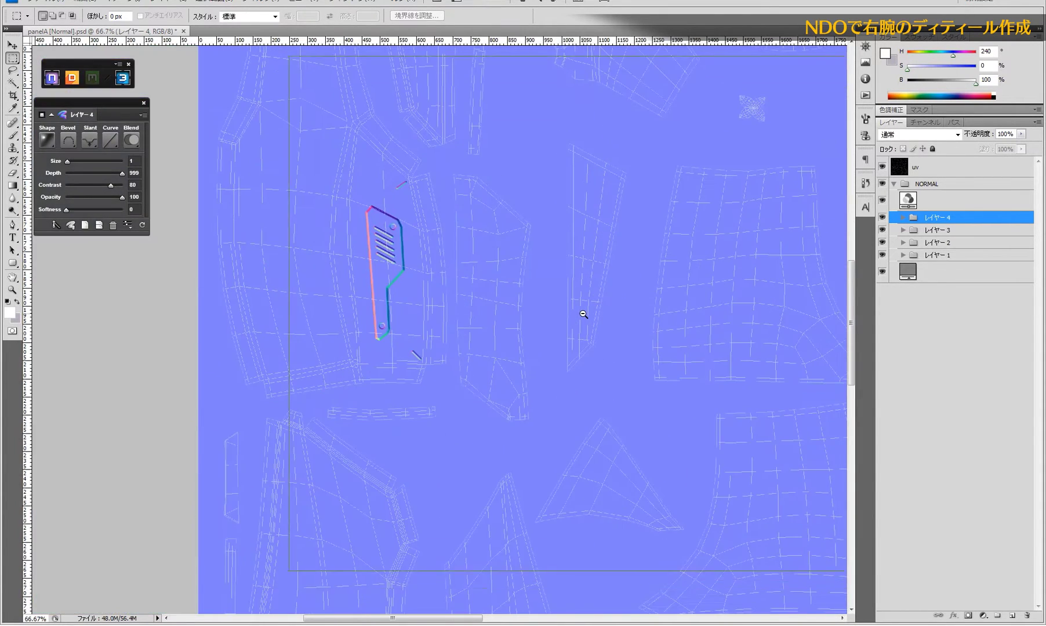
{"action": "mouse_move", "coordinate": [705, 418]}
{"action": "left_mouse_down"}
{"action": "mouse_move", "coordinate": [478, 296]}
{"action": "mouse_move", "coordinate": [544, 509]}
{"action": "left_mouse_up"}
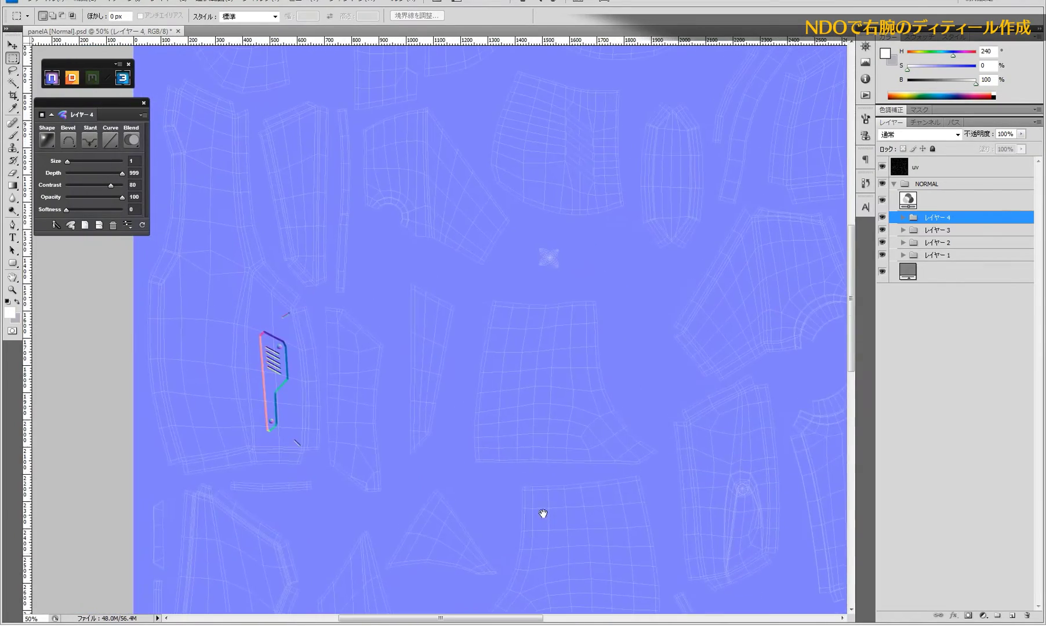
{"action": "mouse_move", "coordinate": [771, 367]}
{"action": "left_mouse_down"}
{"action": "mouse_move", "coordinate": [651, 486]}
{"action": "mouse_move", "coordinate": [561, 208]}
{"action": "left_mouse_up"}
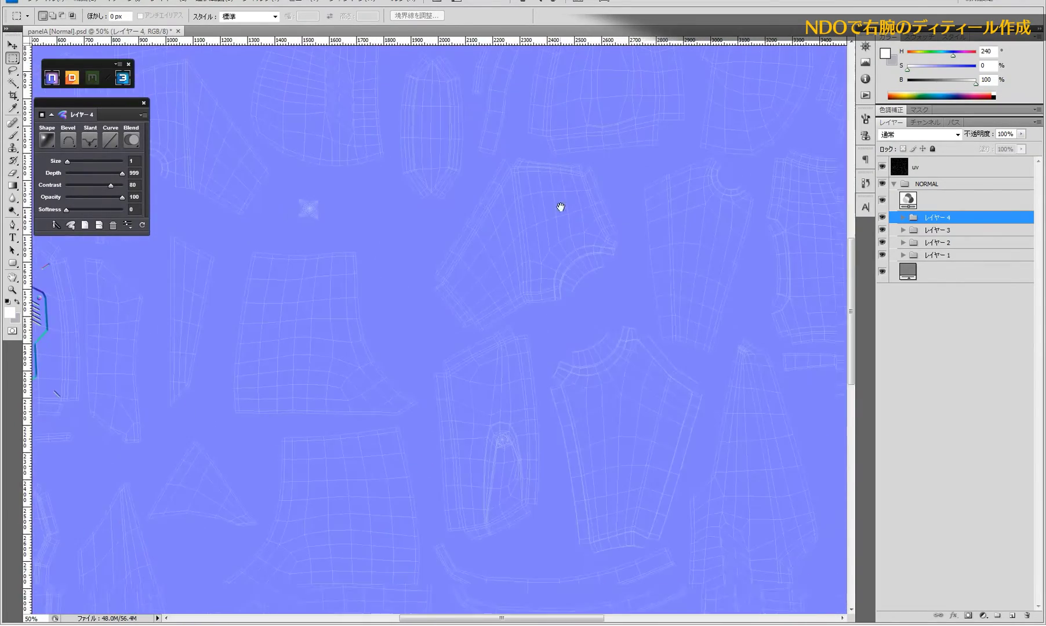
{"action": "mouse_move", "coordinate": [570, 294]}
{"action": "left_mouse_down"}
{"action": "mouse_move", "coordinate": [446, 293]}
{"action": "mouse_move", "coordinate": [406, 276]}
{"action": "mouse_move", "coordinate": [366, 301]}
{"action": "mouse_move", "coordinate": [546, 364]}
{"action": "mouse_move", "coordinate": [729, 364]}
{"action": "left_mouse_up"}
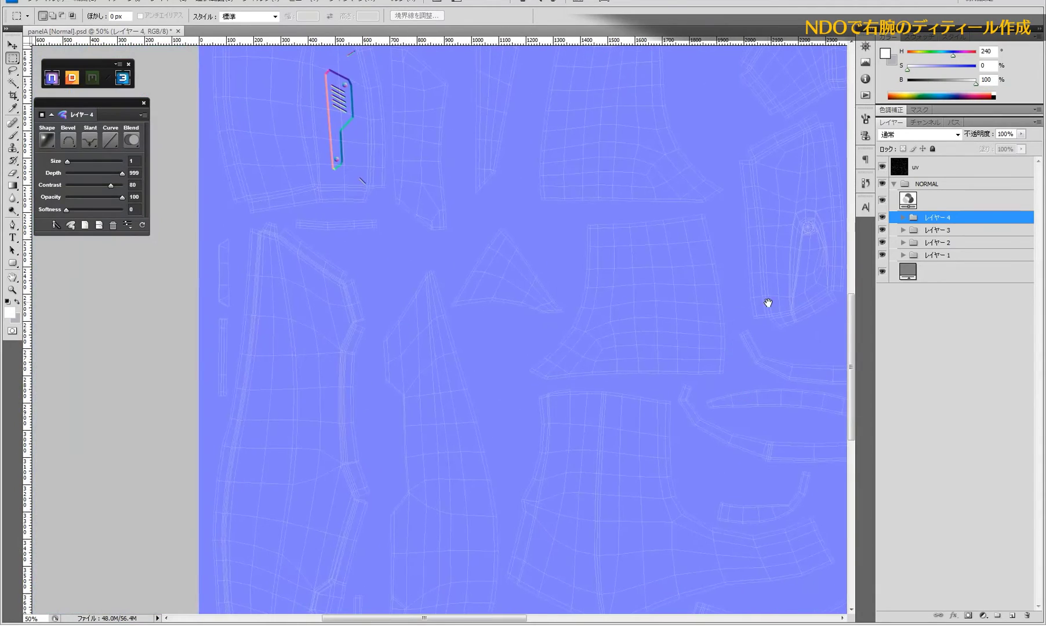
{"action": "left_click_drag", "start_coordinate": [769, 301], "coordinate": [537, 385]}
- Zoom in on the round socket island and orbit the 3D preview to the shoulder area
{"action": "left_click", "coordinate": [517, 393]}
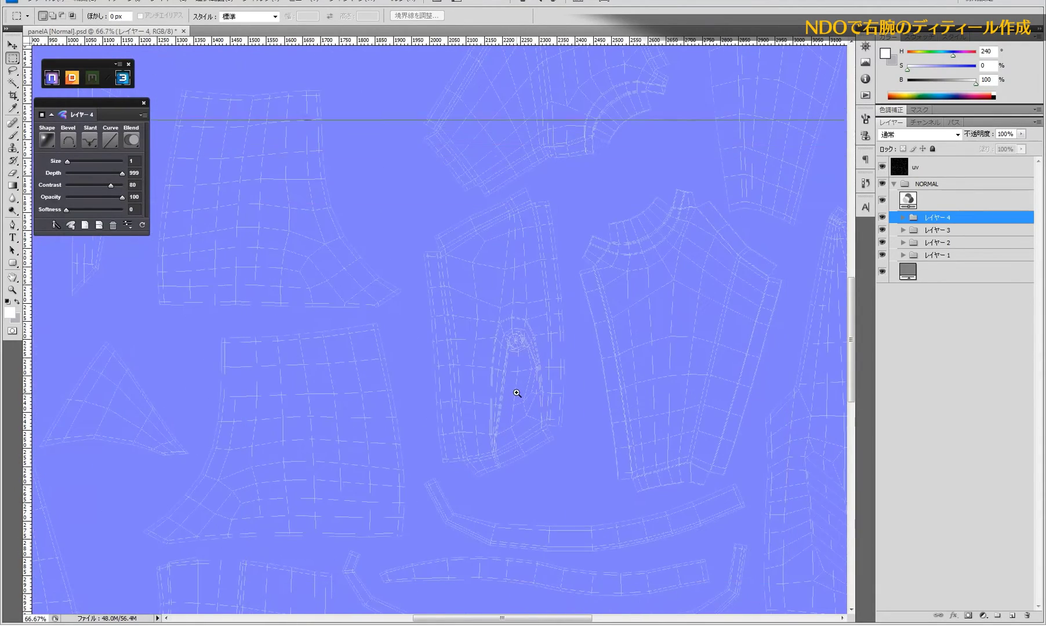
{"action": "left_click", "coordinate": [512, 380]}
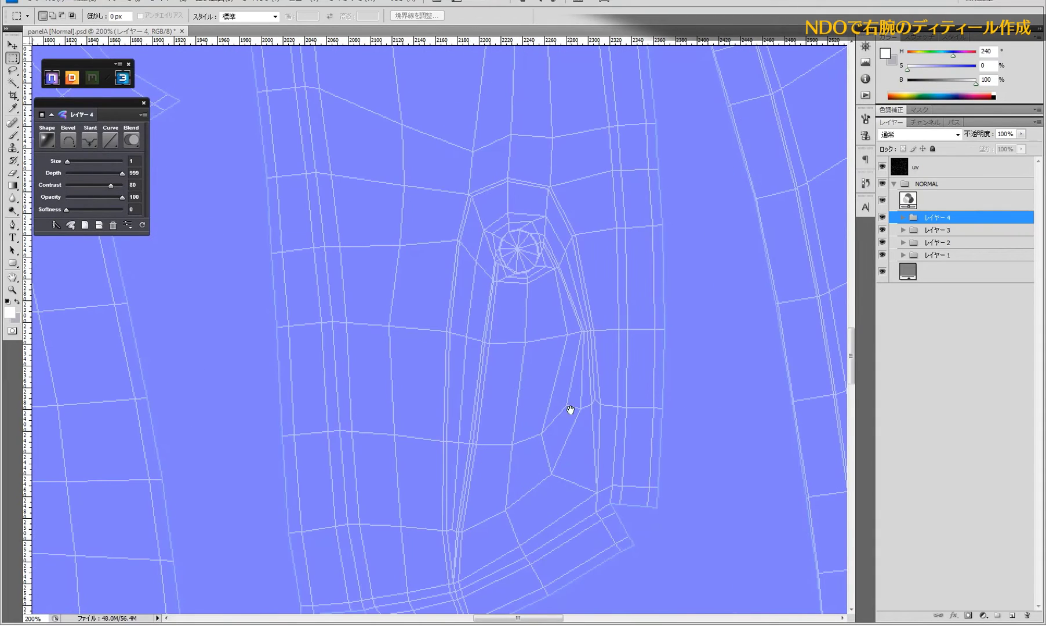
{"action": "scroll", "coordinate": [557, 405], "scroll_direction": "down", "scroll_amount": 1}
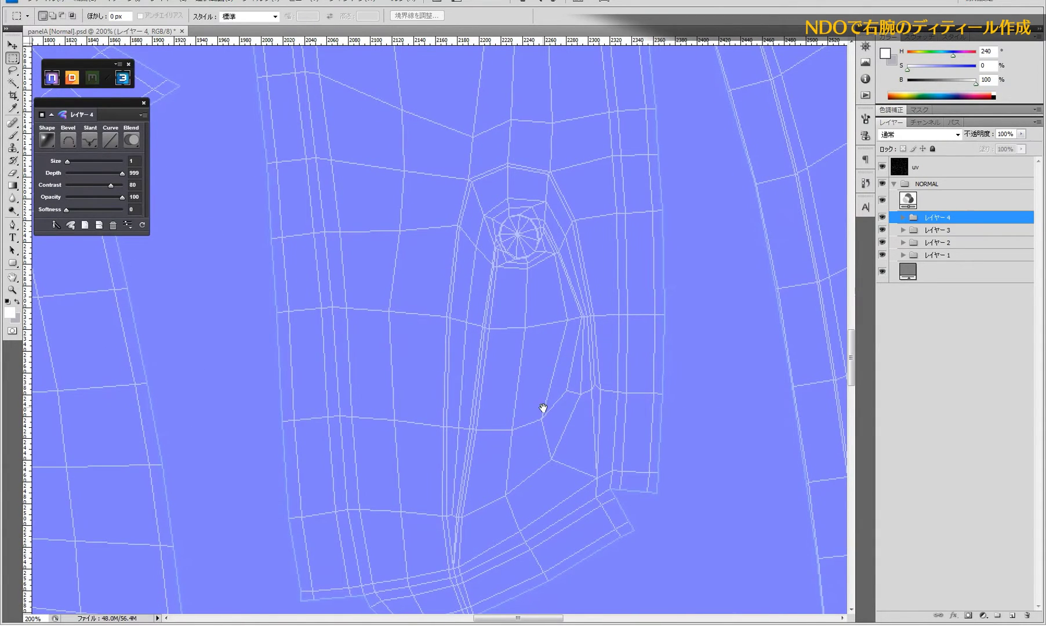
{"action": "left_click_drag", "start_coordinate": [543, 408], "coordinate": [551, 392]}
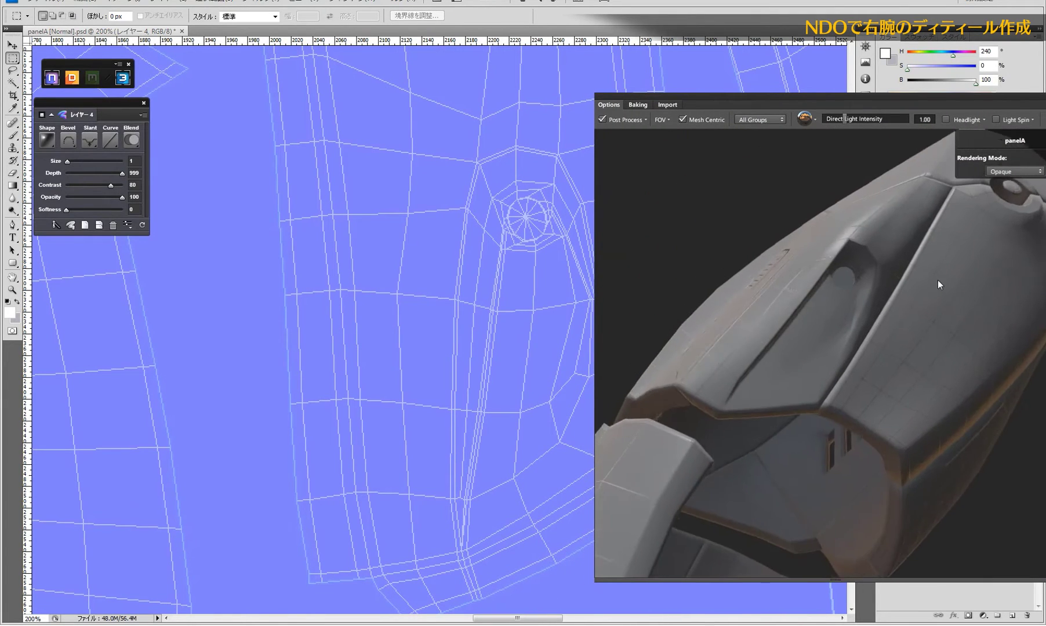
{"action": "mouse_move", "coordinate": [938, 280]}
{"action": "left_mouse_down"}
{"action": "mouse_move", "coordinate": [739, 291]}
{"action": "mouse_move", "coordinate": [745, 302]}
{"action": "mouse_move", "coordinate": [725, 286]}
{"action": "left_mouse_up"}
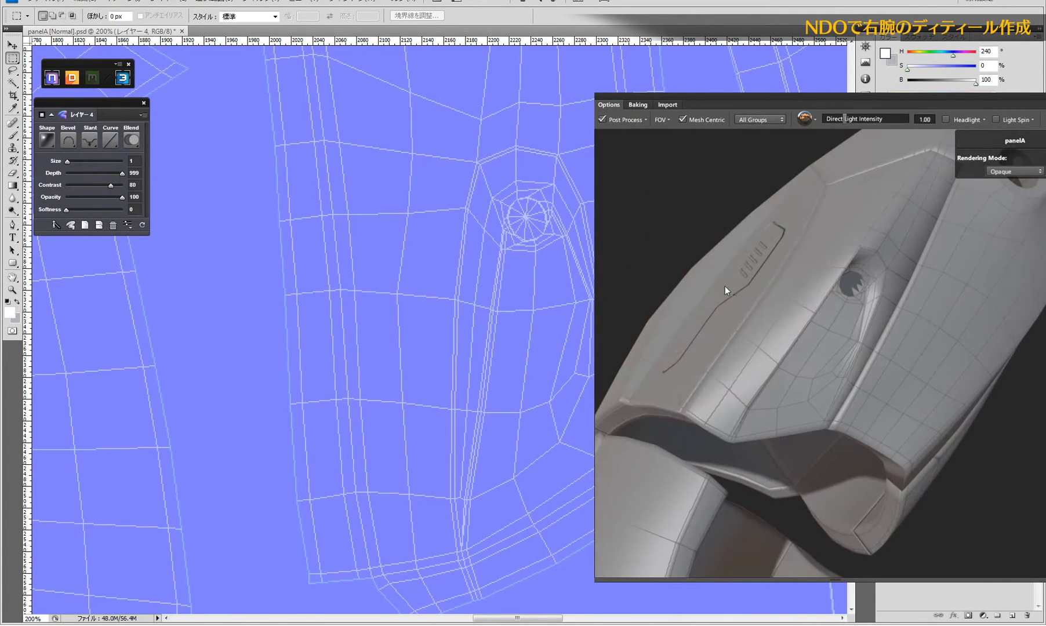
{"action": "scroll", "coordinate": [341, 297], "scroll_direction": "right", "scroll_amount": 5}
{"action": "scroll", "coordinate": [432, 306], "scroll_direction": "right", "scroll_amount": 1}
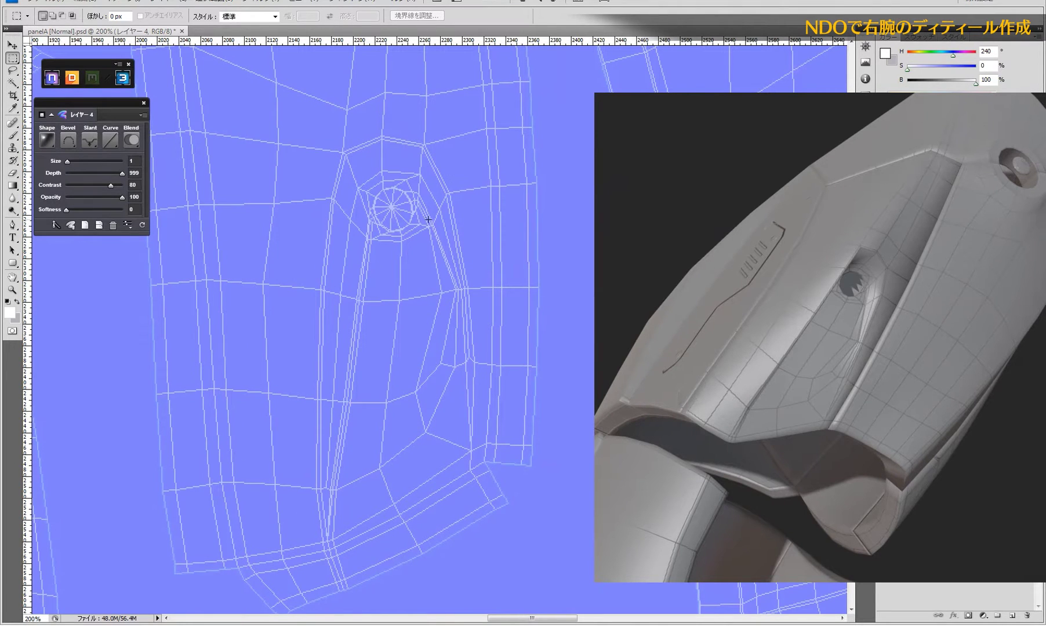
- Switch to the Polygonal Lasso Tool from the lasso flyout
{"action": "left_click", "coordinate": [13, 70]}
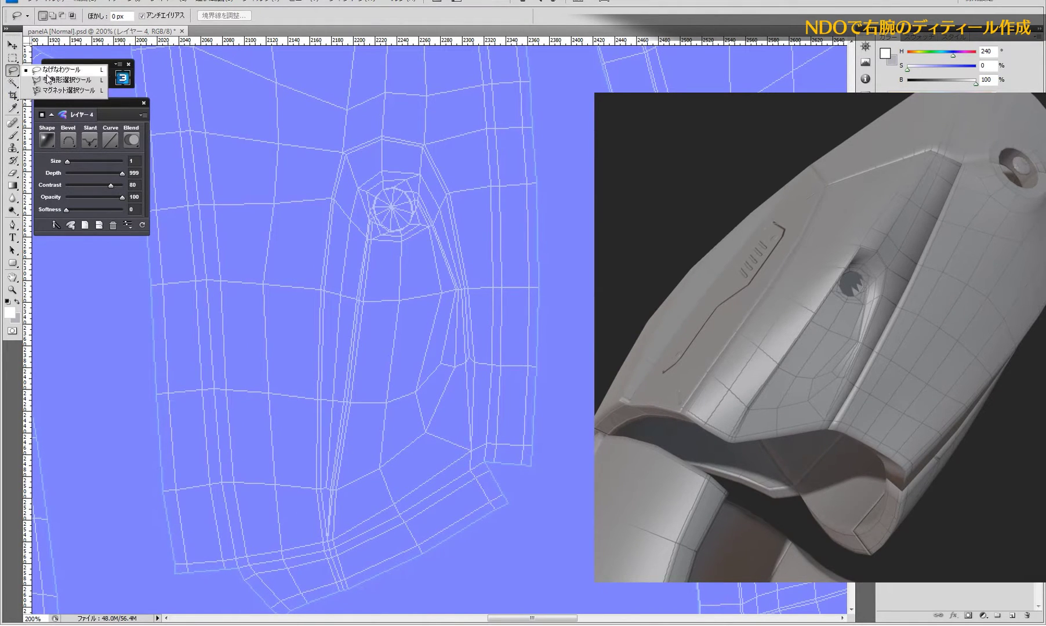
{"action": "left_click", "coordinate": [48, 79]}
{"action": "left_click", "coordinate": [12, 70]}
{"action": "left_click", "coordinate": [58, 81]}
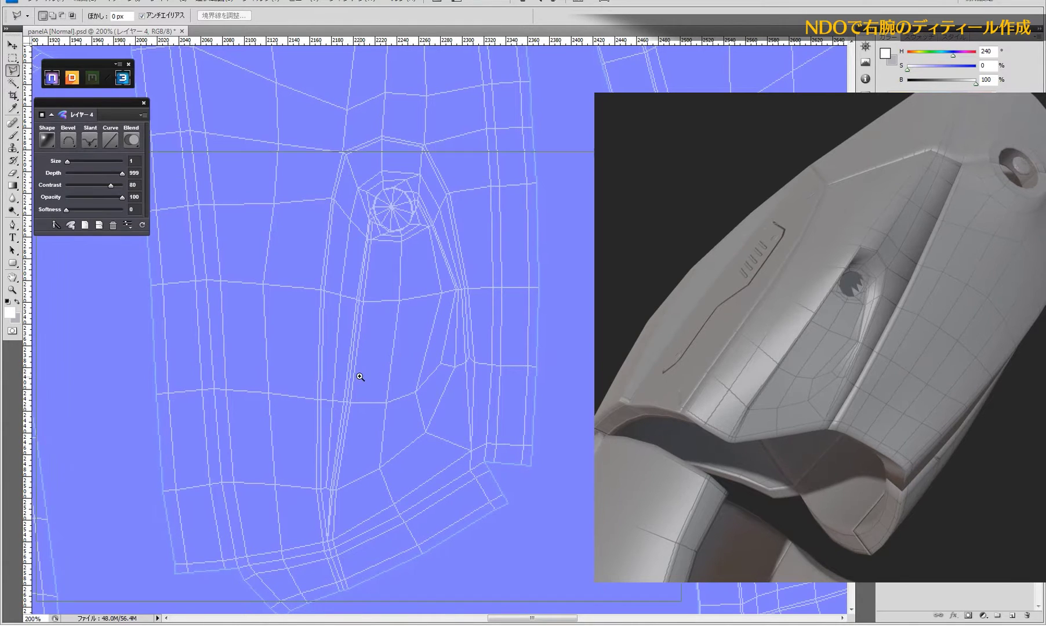
{"action": "scroll", "coordinate": [377, 366], "scroll_direction": "down", "scroll_amount": 3}
{"action": "scroll", "coordinate": [406, 371], "scroll_direction": "up", "scroll_amount": 2}
{"action": "scroll", "coordinate": [422, 377], "scroll_direction": "up", "scroll_amount": 3}
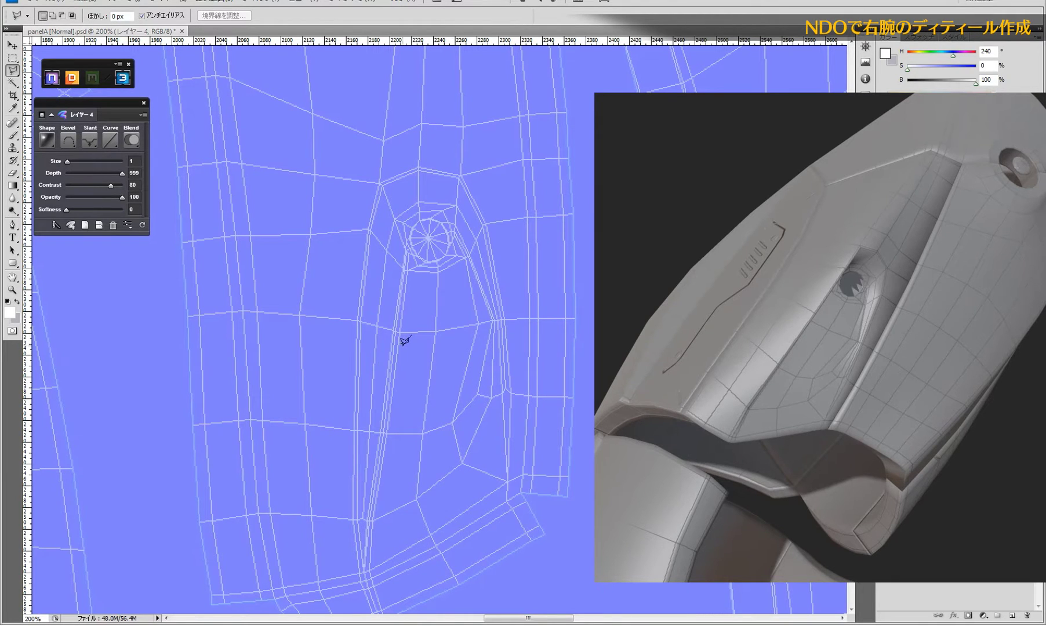
- Outline the five-sided panel below the round socket as a closed selection
{"action": "left_click", "coordinate": [404, 344]}
{"action": "left_click", "coordinate": [392, 511]}
{"action": "left_click", "coordinate": [475, 455]}
{"action": "left_click", "coordinate": [479, 337]}
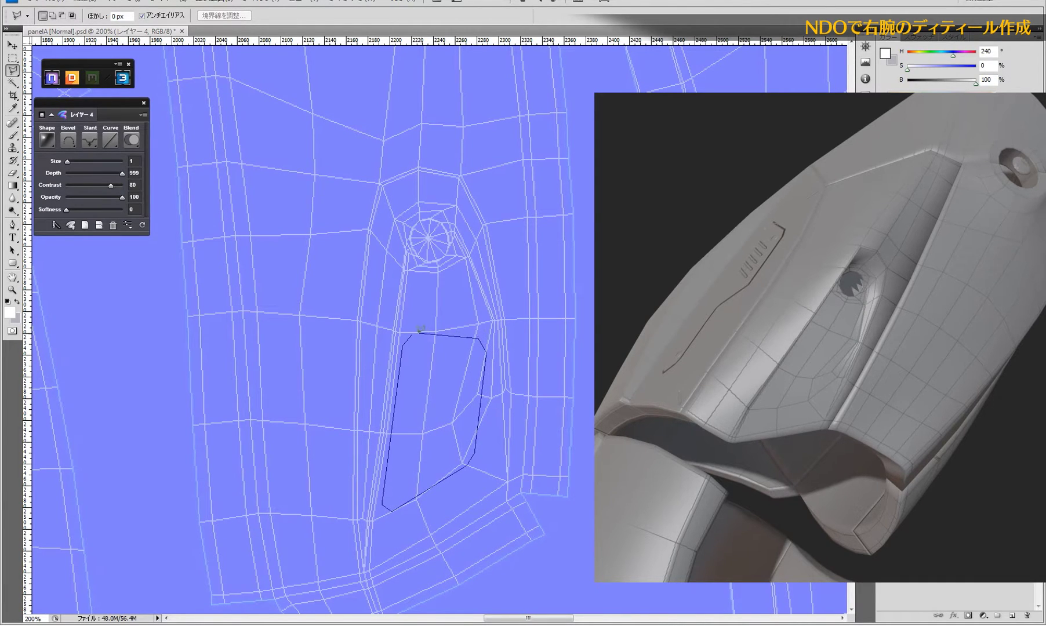
{"action": "left_click", "coordinate": [413, 331]}
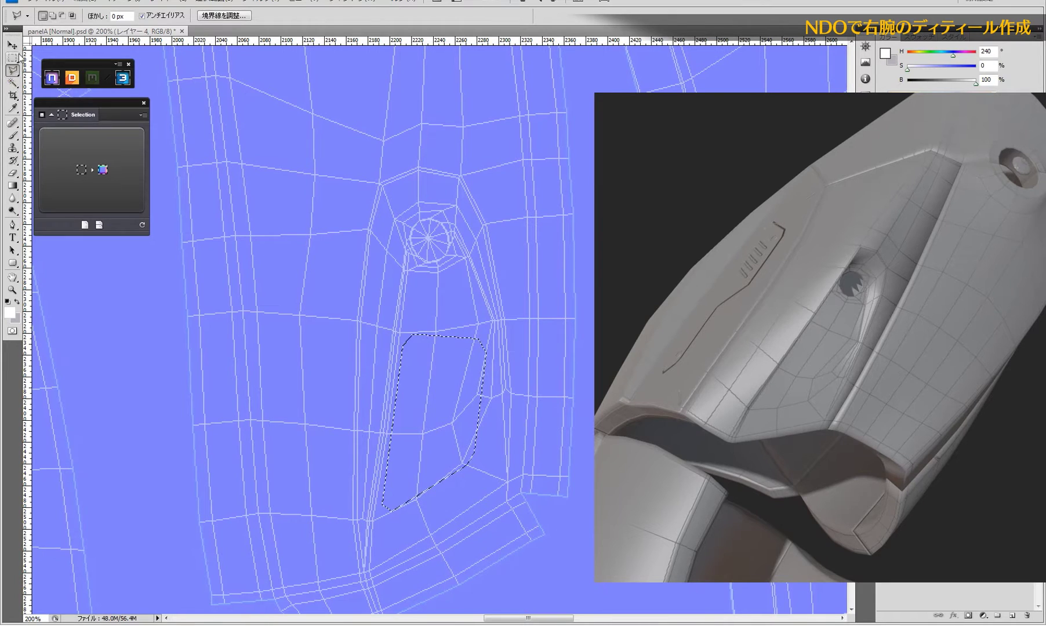
- Convert the panel selection to an NDO bevel, hide the uv layer, set Slant Down and Contrast 100
{"action": "left_click", "coordinate": [110, 147]}
{"action": "left_click", "coordinate": [103, 169]}
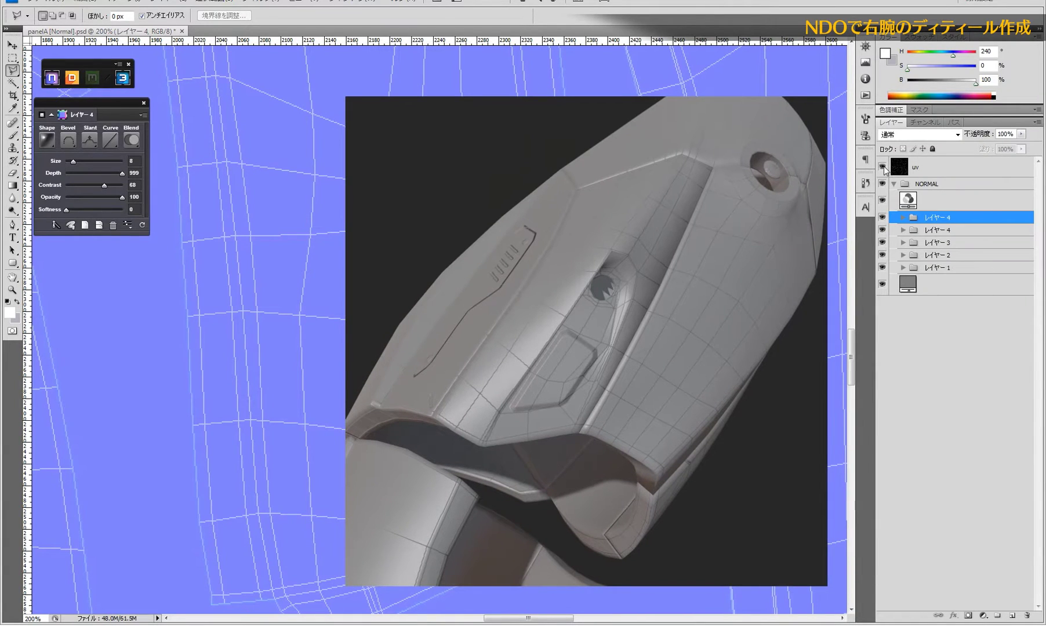
{"action": "left_click", "coordinate": [882, 167]}
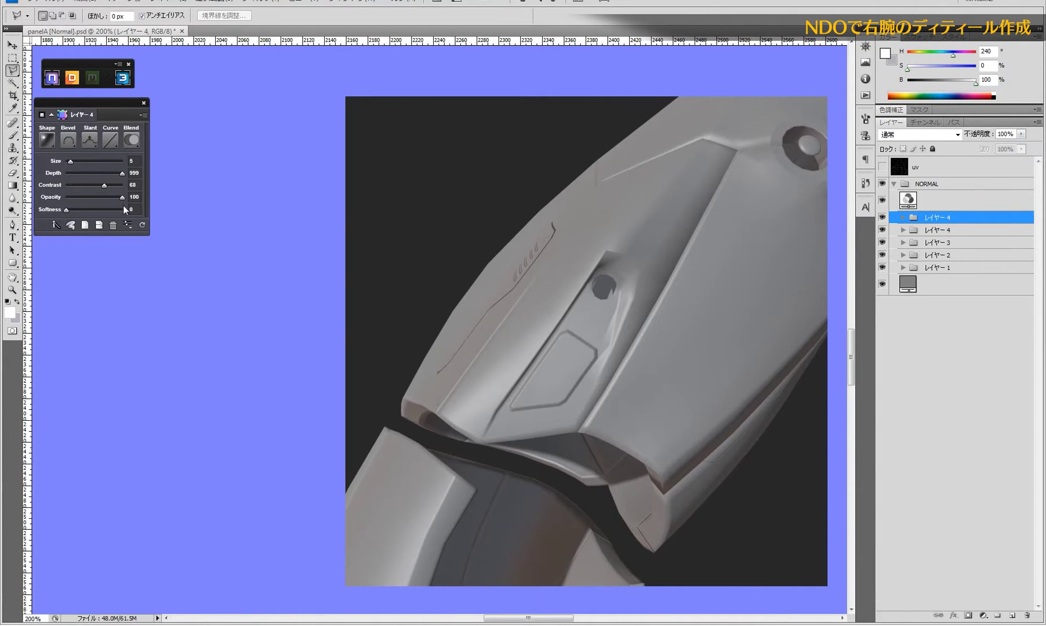
{"action": "left_click", "coordinate": [95, 145]}
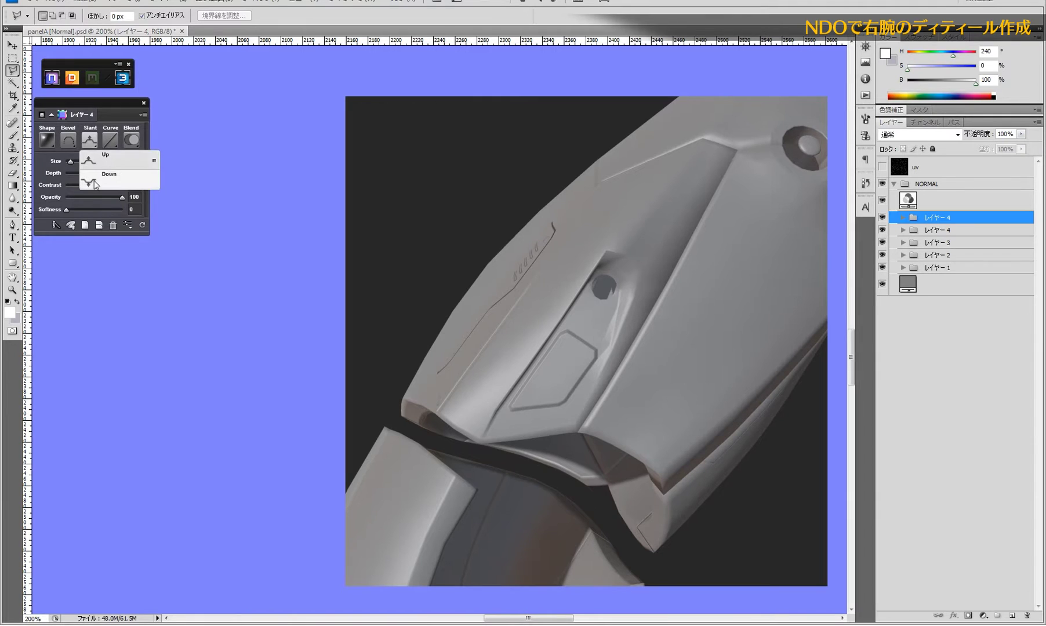
{"action": "left_click", "coordinate": [96, 175]}
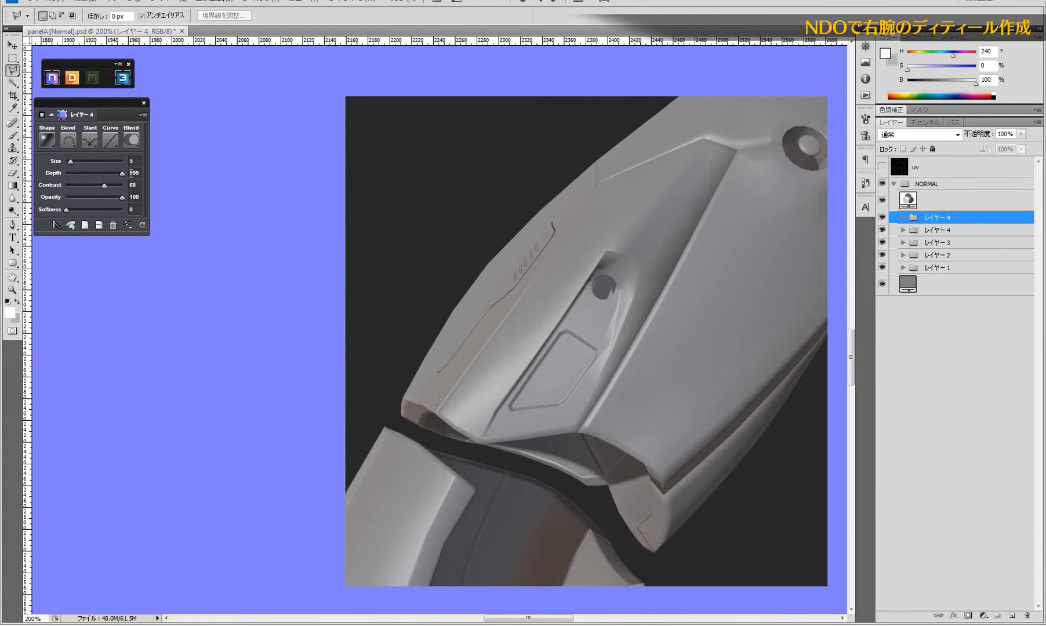
{"action": "left_click_drag", "start_coordinate": [105, 186], "coordinate": [139, 191]}
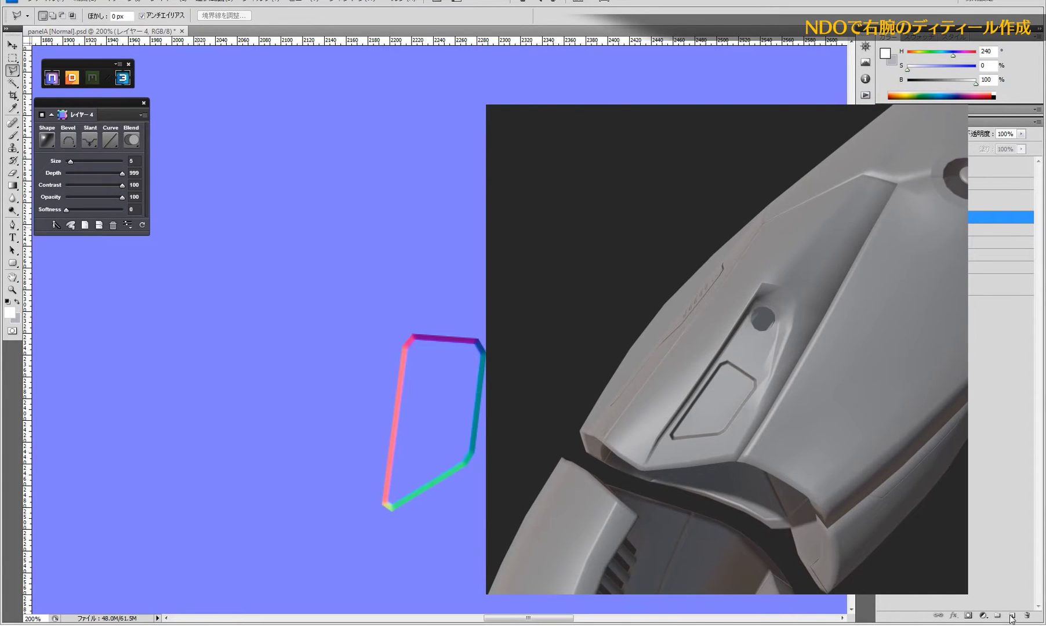
- On a new layer, fill a white circle near the panel's lower-left corner
{"action": "left_click", "coordinate": [1013, 616]}
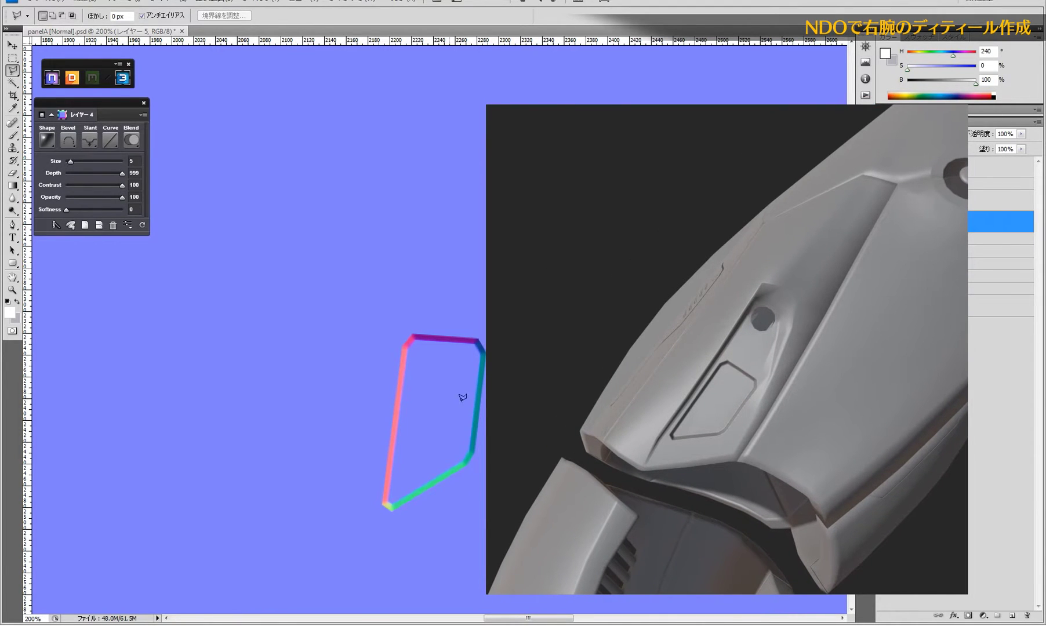
{"action": "right_click", "coordinate": [12, 70]}
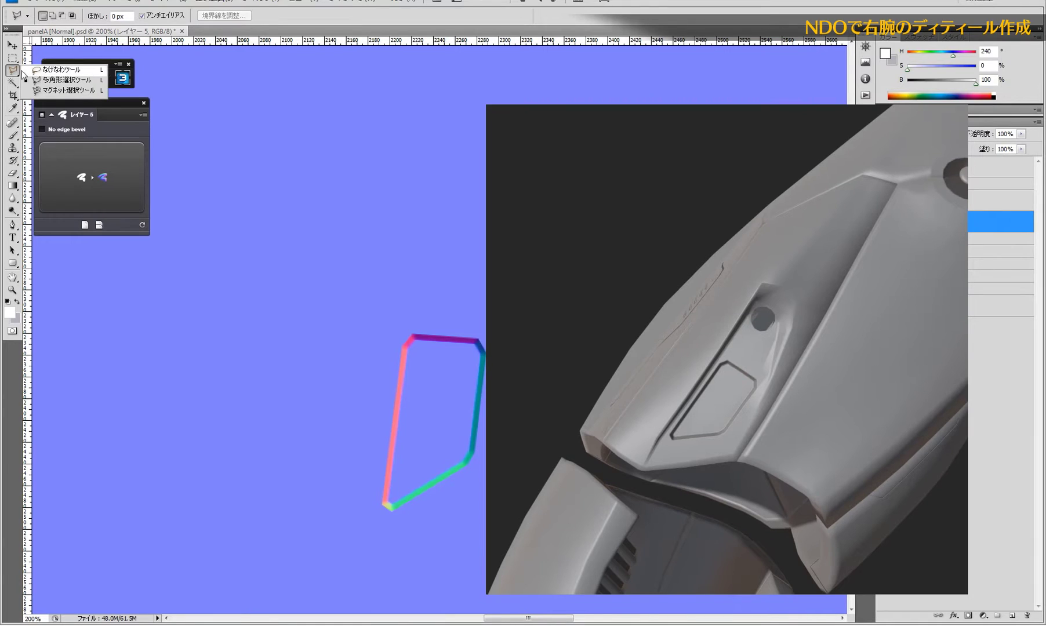
{"action": "right_click", "coordinate": [12, 58]}
{"action": "left_click", "coordinate": [58, 68]}
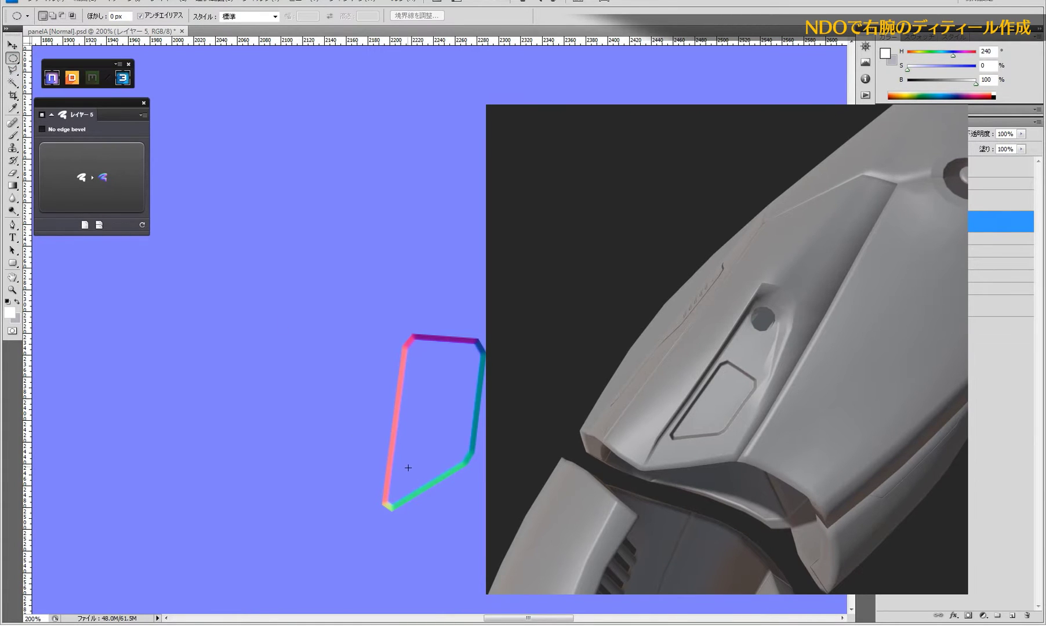
{"action": "left_click_drag", "start_coordinate": [419, 478], "coordinate": [419, 481]}
{"action": "left_click_drag", "start_coordinate": [825, 114], "coordinate": [736, 111]}
{"action": "left_click_drag", "start_coordinate": [336, 273], "coordinate": [167, 277]}
{"action": "left_click_drag", "start_coordinate": [581, 106], "coordinate": [553, 107]}
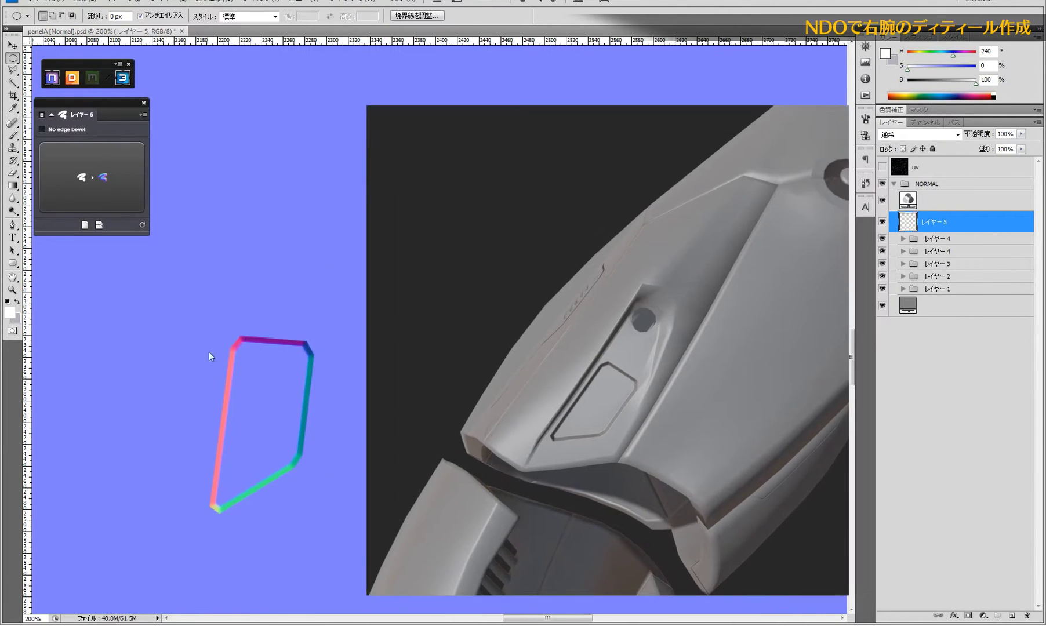
{"action": "left_click_drag", "start_coordinate": [268, 348], "coordinate": [204, 347]}
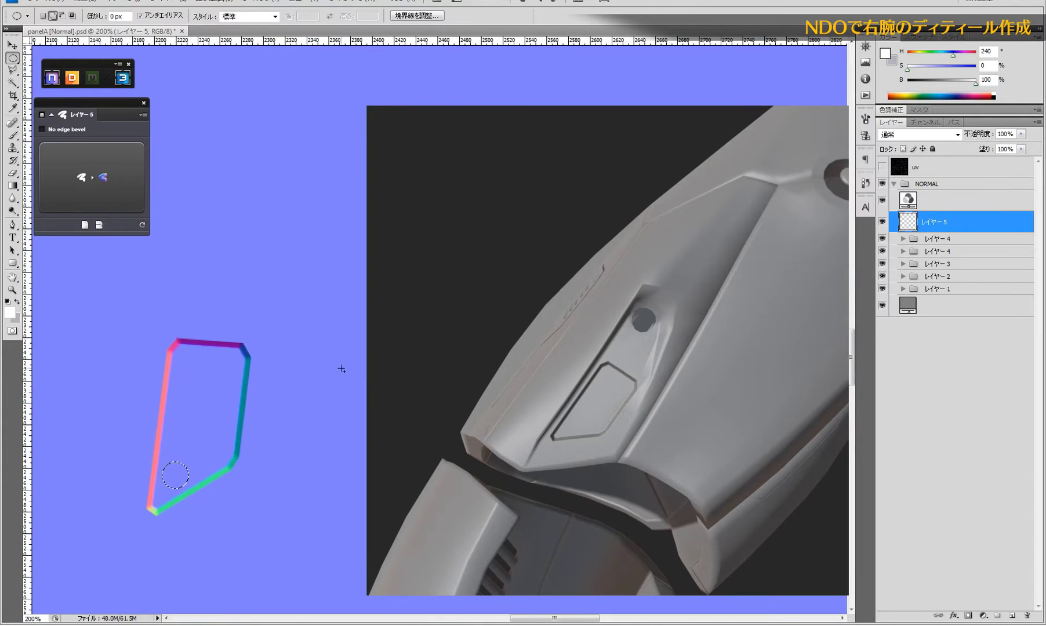
{"action": "key", "text": "shift+BackSpace"}
{"action": "key", "text": "Return"}
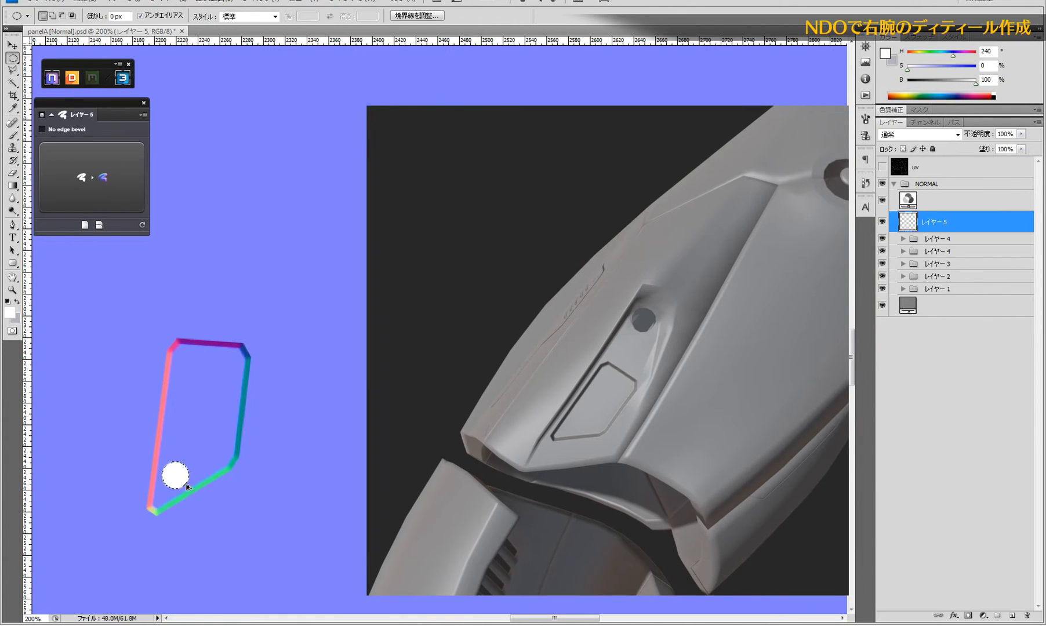
- Alt-drag a copy of the white dot to the upper-right corner and shrink it to about half
{"action": "left_click_drag", "start_coordinate": [187, 488], "coordinate": [235, 387]}
{"action": "key", "text": "ctrl+j"}
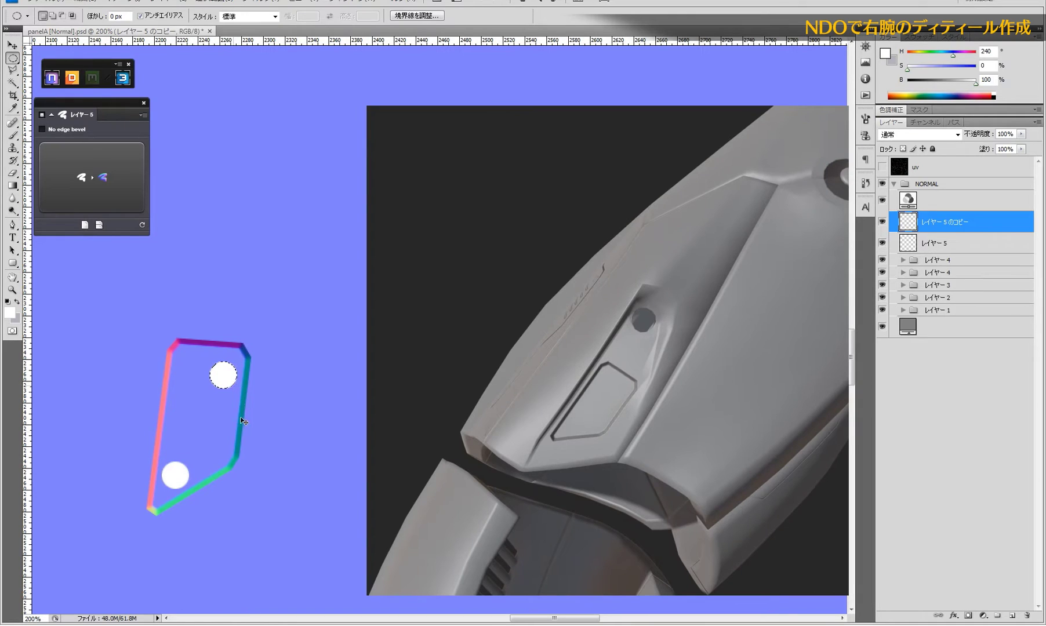
{"action": "key", "text": "ctrl+z"}
{"action": "left_click_drag", "start_coordinate": [184, 480], "coordinate": [232, 376]}
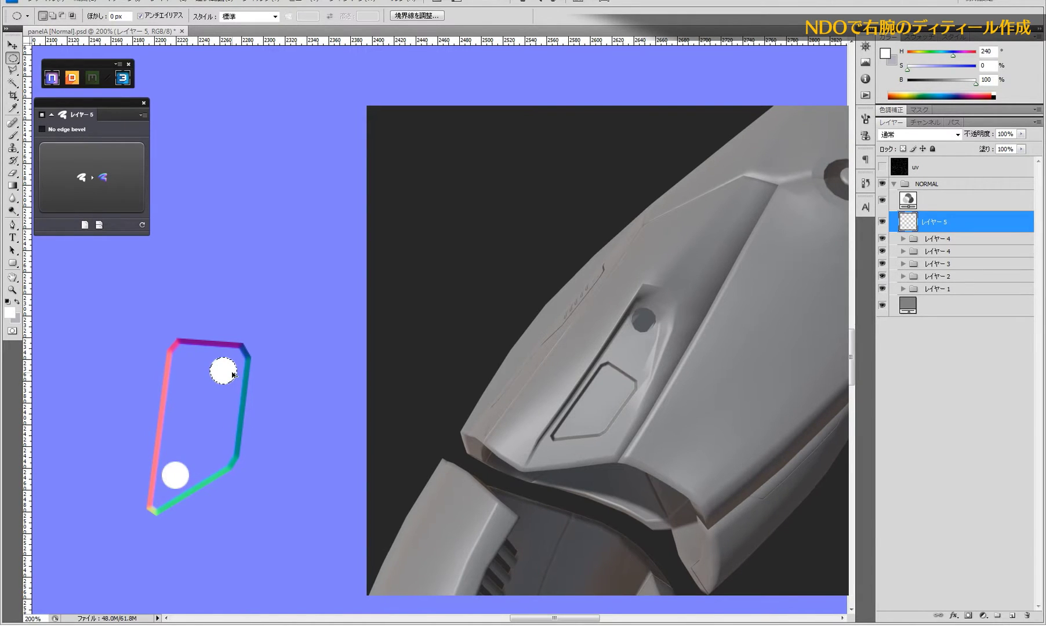
{"action": "key", "text": "ctrl+t"}
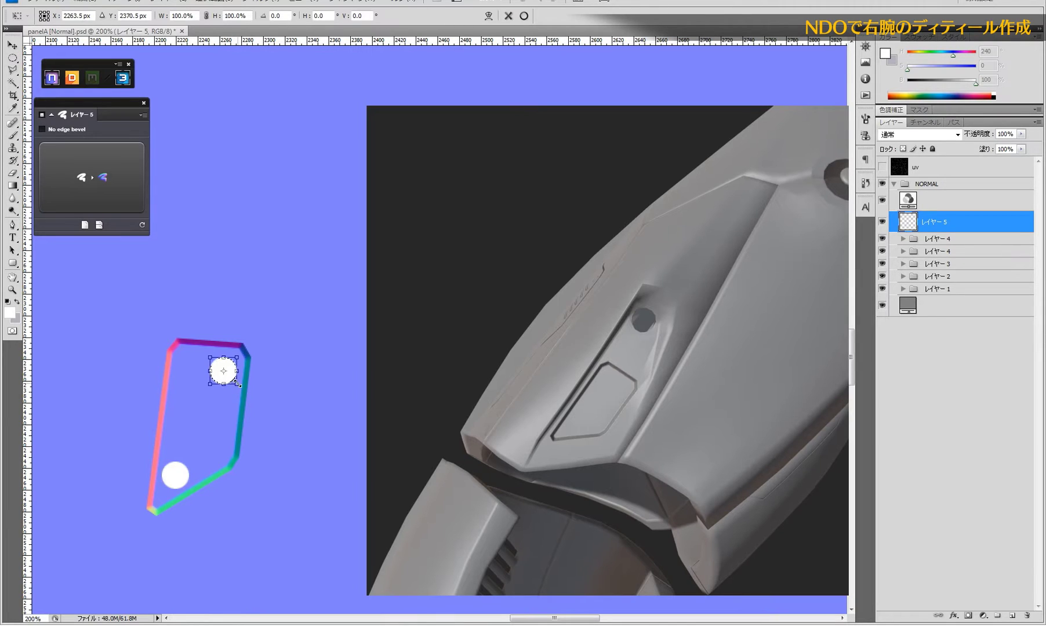
{"action": "left_click_drag", "start_coordinate": [239, 384], "coordinate": [231, 381]}
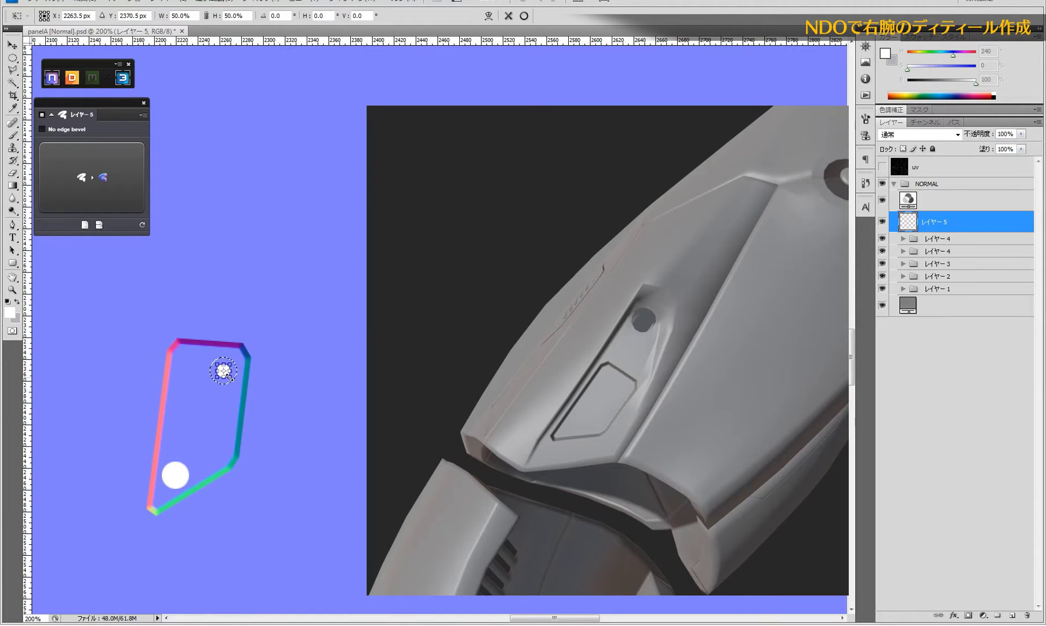
{"action": "key", "text": "Return"}
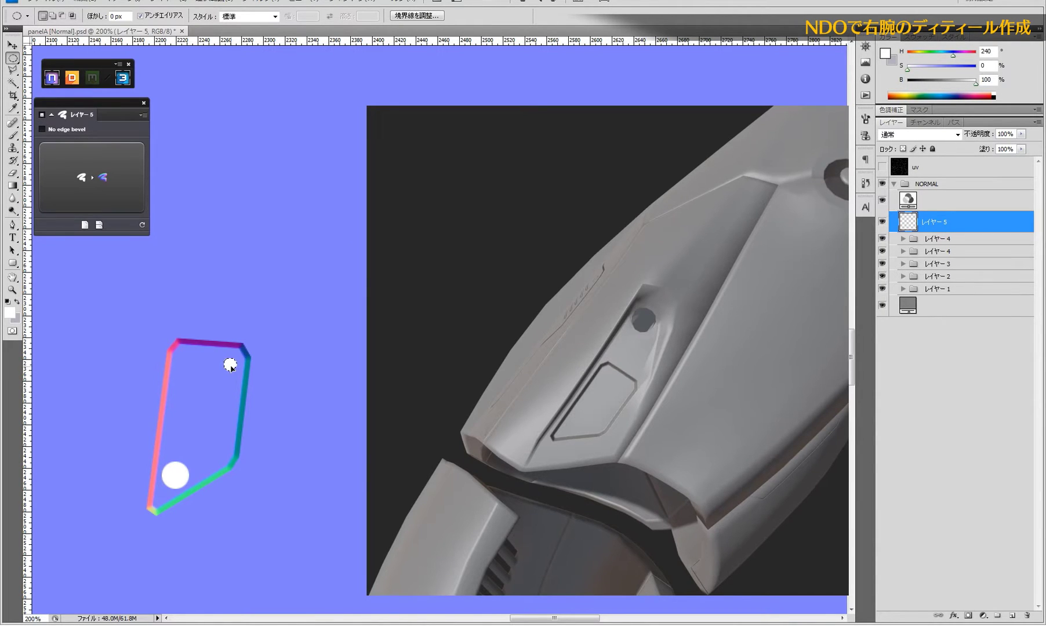
{"action": "key", "text": "ctrl+d"}
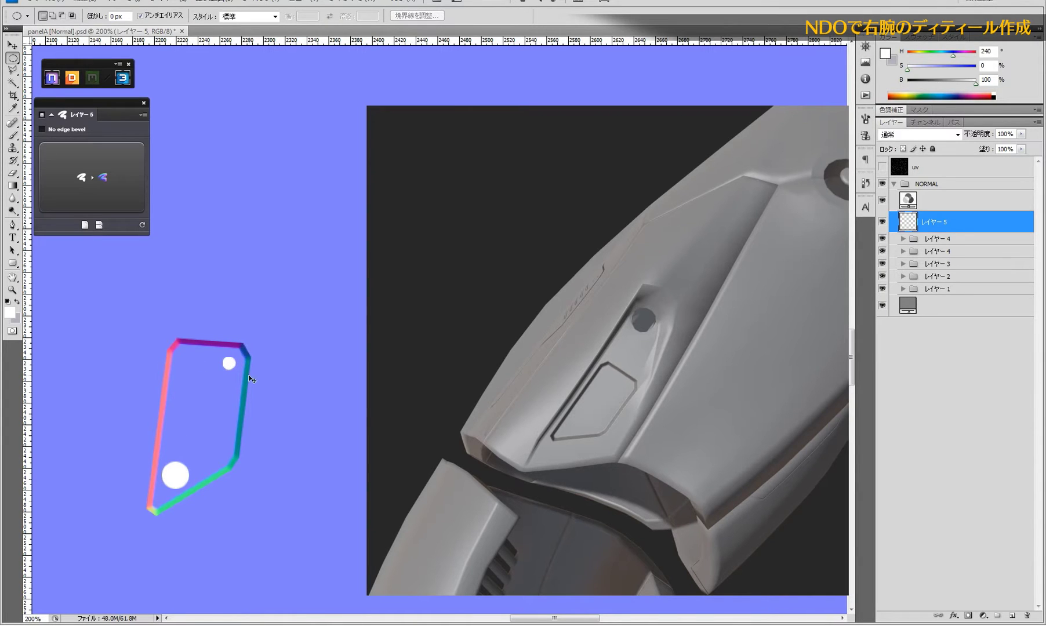
- Replace the upper dot with a newly drawn, smaller white circle near the top-right corner
{"action": "scroll", "coordinate": [249, 378], "scroll_direction": "up", "scroll_amount": 1}
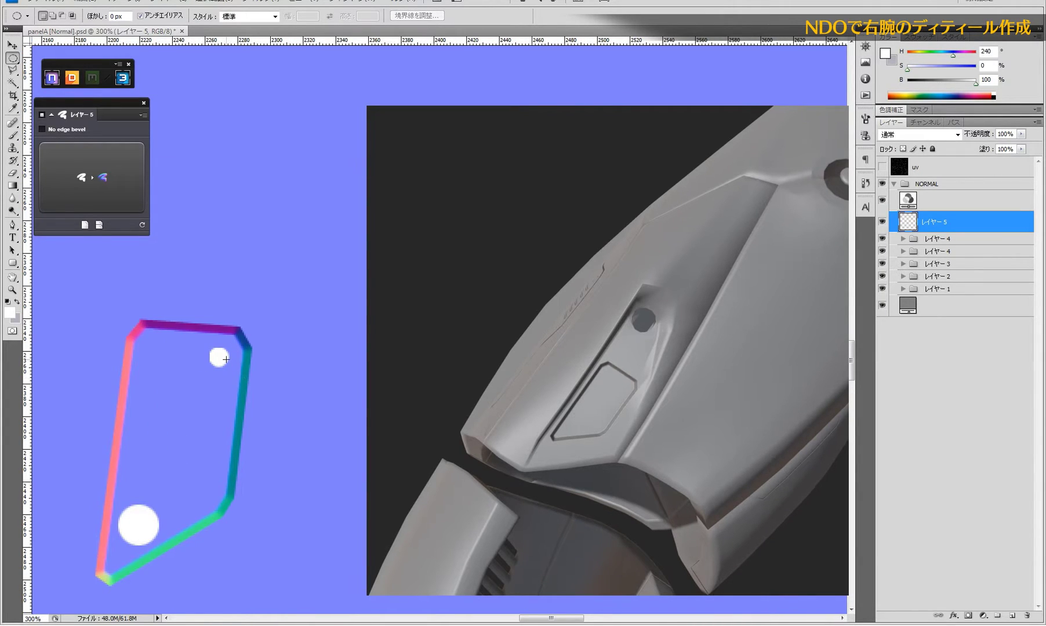
{"action": "left_click_drag", "start_coordinate": [199, 384], "coordinate": [198, 380]}
{"action": "key", "text": "Delete"}
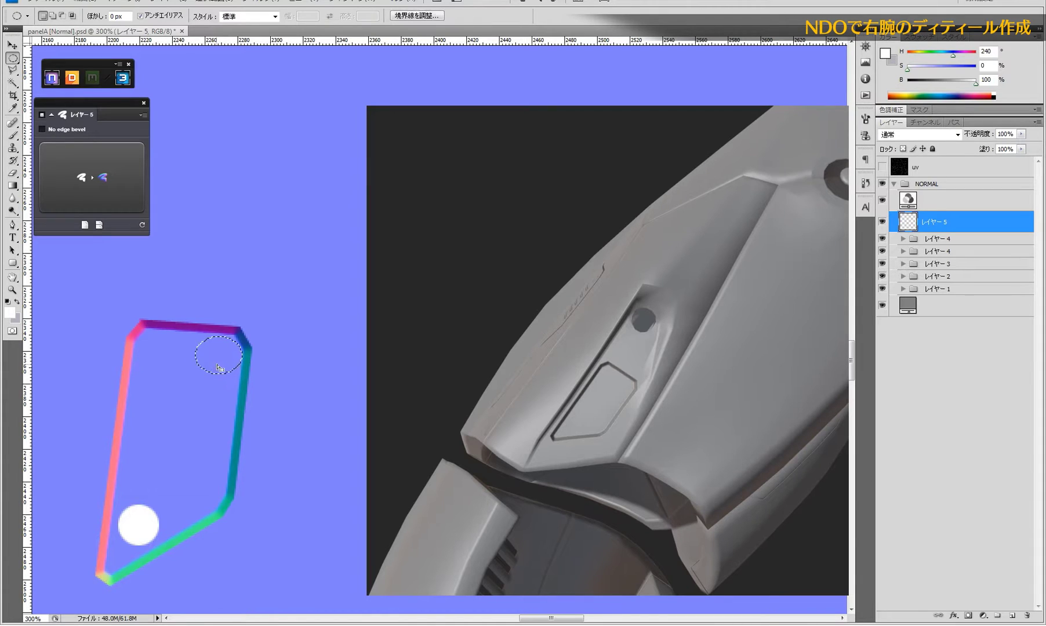
{"action": "key", "text": "ctrl+d"}
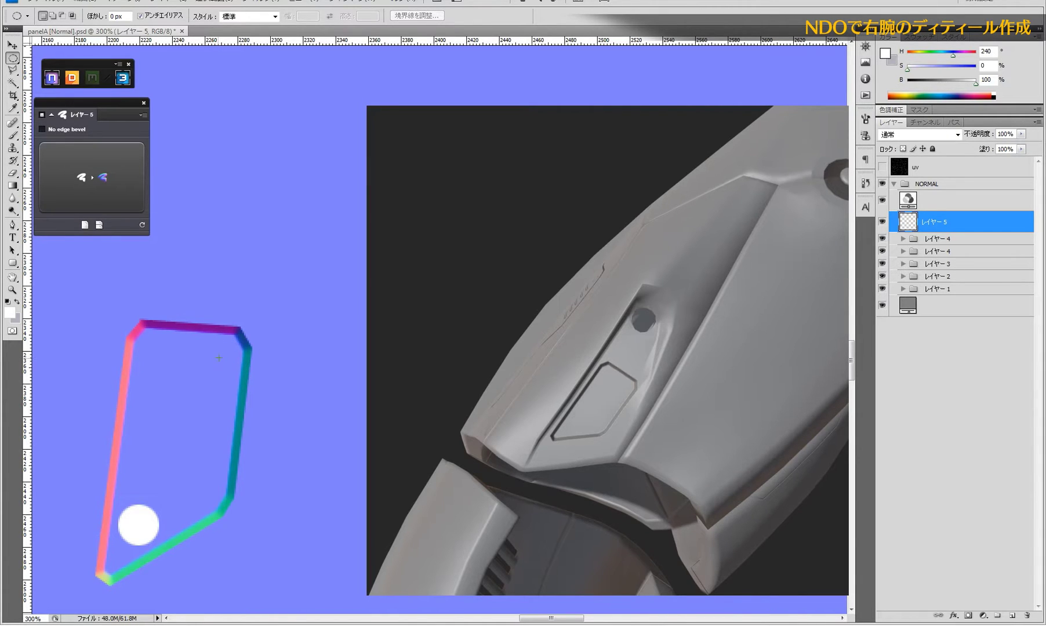
{"action": "left_click_drag", "start_coordinate": [228, 367], "coordinate": [226, 367]}
{"action": "key", "text": "shift+F5"}
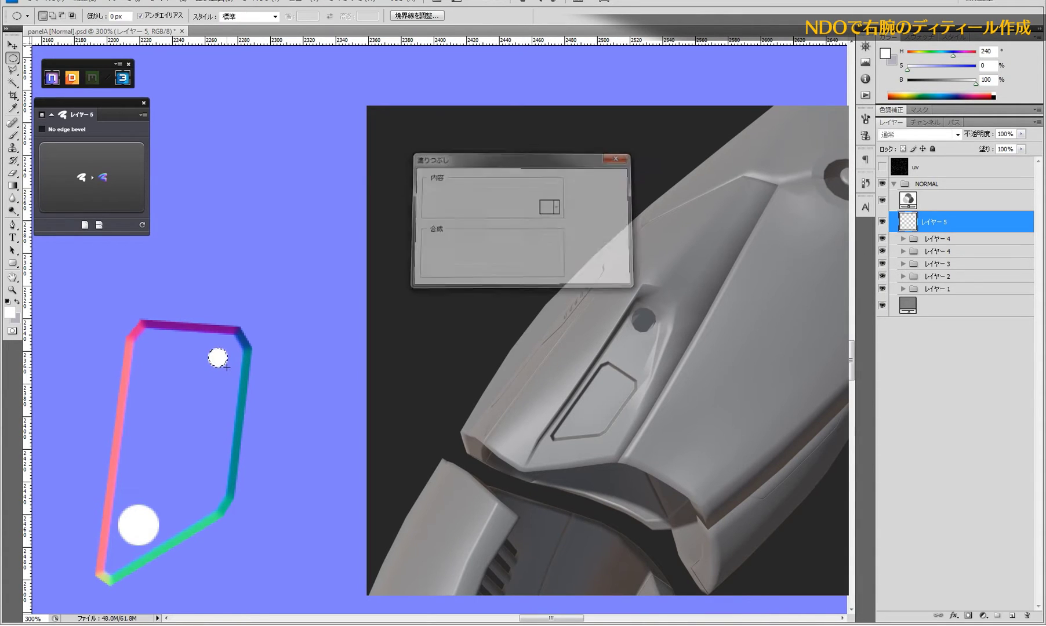
{"action": "key", "text": "Return"}
{"action": "key", "text": "ctrl+d"}
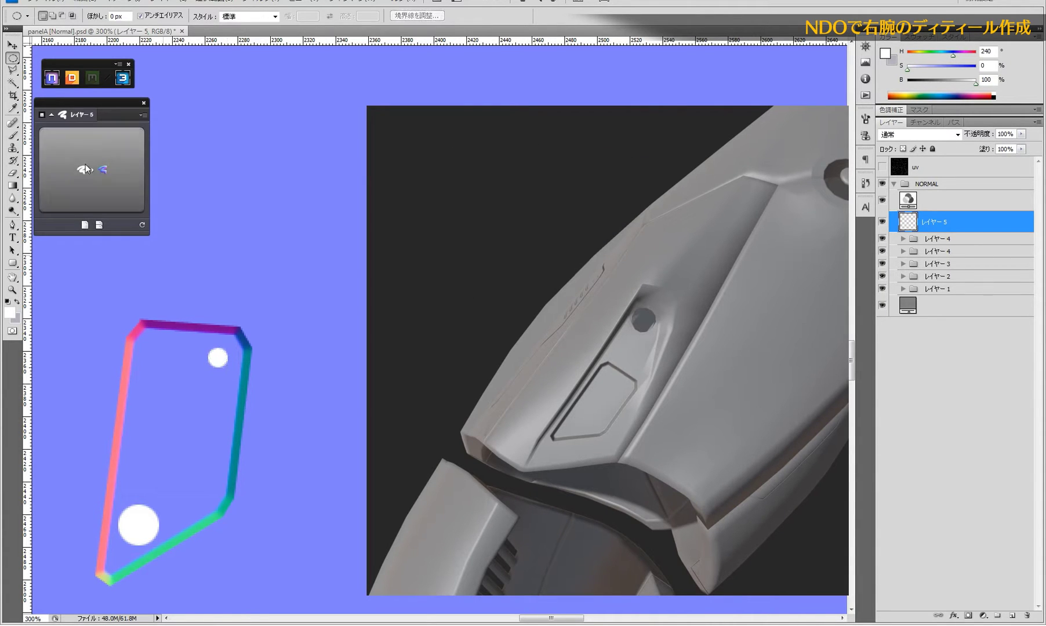
- Convert layer 5's two white dots into NDO rivet details and resize the 3D preview to check them
{"action": "left_click", "coordinate": [84, 164]}
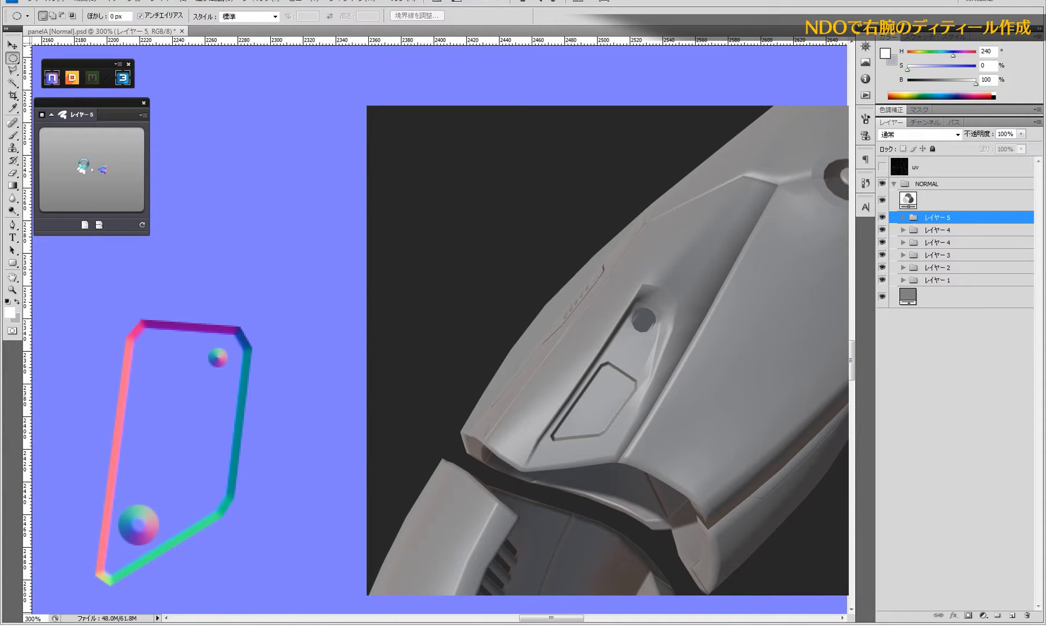
{"action": "key", "text": "t"}
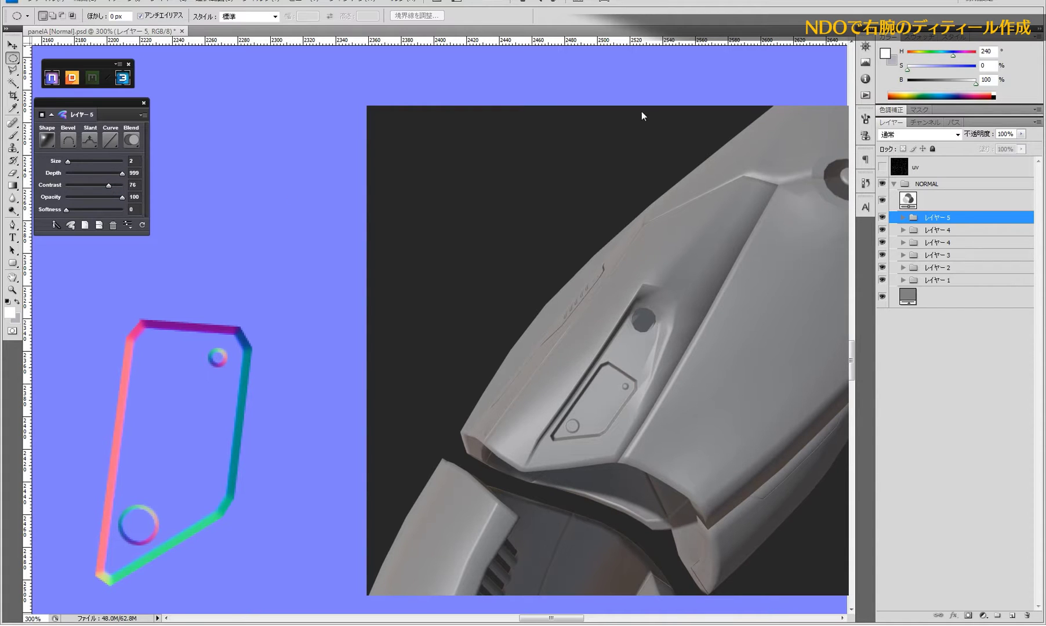
{"action": "left_click_drag", "start_coordinate": [642, 111], "coordinate": [632, 107]}
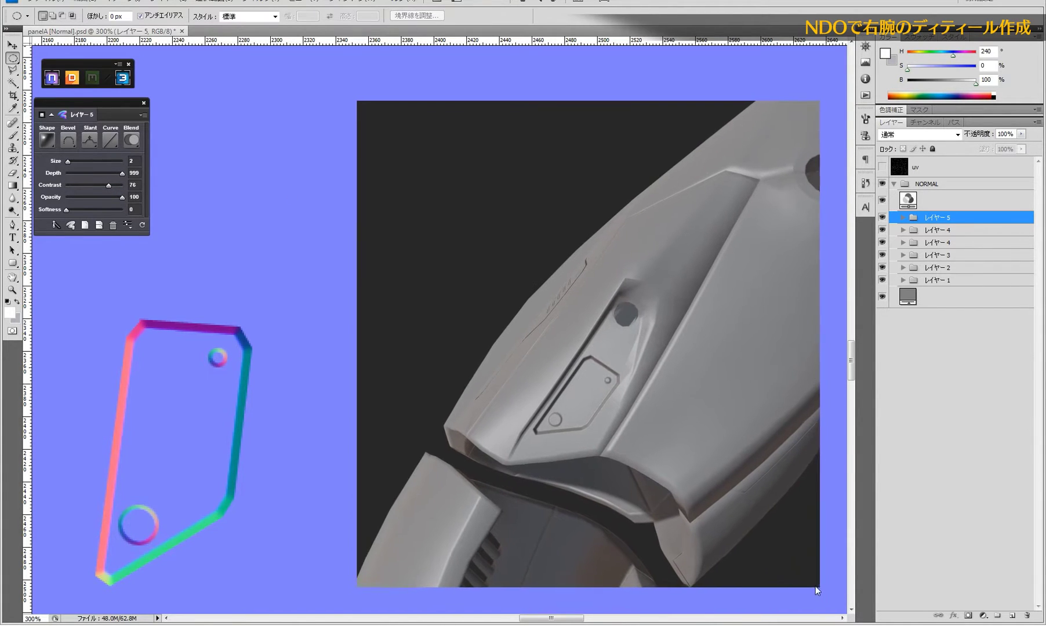
{"action": "left_click_drag", "start_coordinate": [837, 589], "coordinate": [770, 599]}
{"action": "left_click_drag", "start_coordinate": [562, 100], "coordinate": [627, 91]}
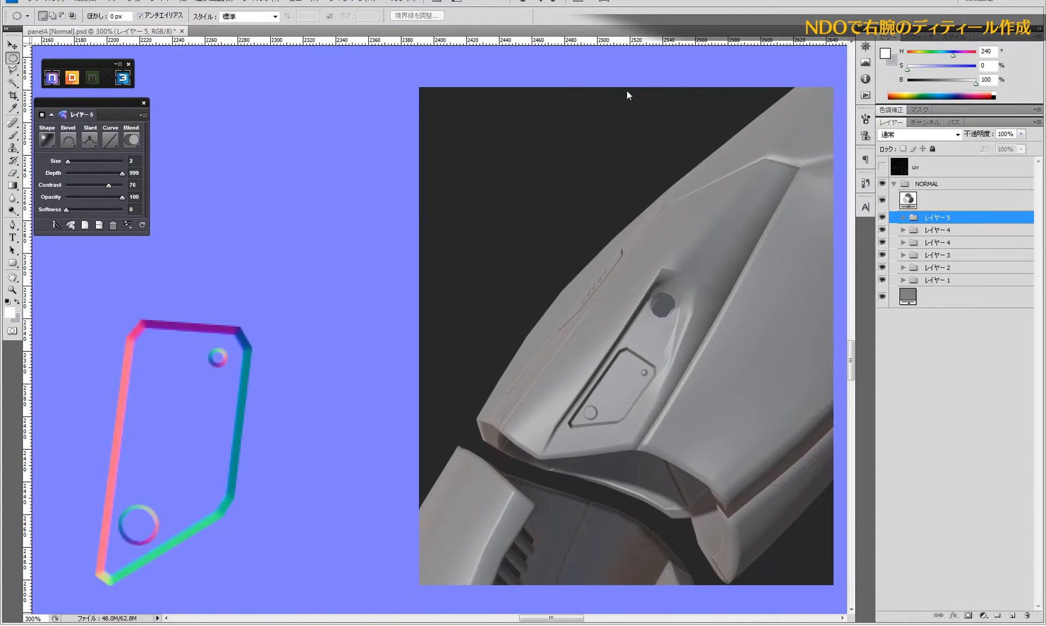
{"action": "mouse_move", "coordinate": [260, 442]}
{"action": "left_mouse_down"}
{"action": "mouse_move", "coordinate": [306, 388]}
{"action": "mouse_move", "coordinate": [309, 409]}
{"action": "left_mouse_up"}
{"action": "scroll", "coordinate": [306, 388], "scroll_direction": "down", "scroll_amount": 1}
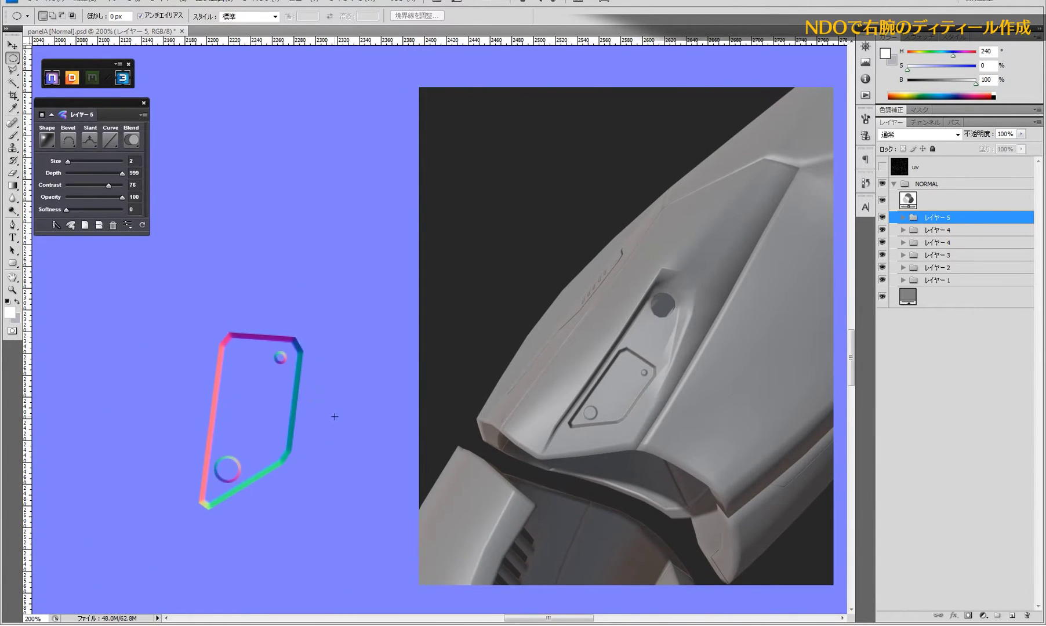
{"action": "left_click_drag", "start_coordinate": [287, 355], "coordinate": [250, 391]}
{"action": "scroll", "coordinate": [250, 390], "scroll_direction": "down", "scroll_amount": 1}
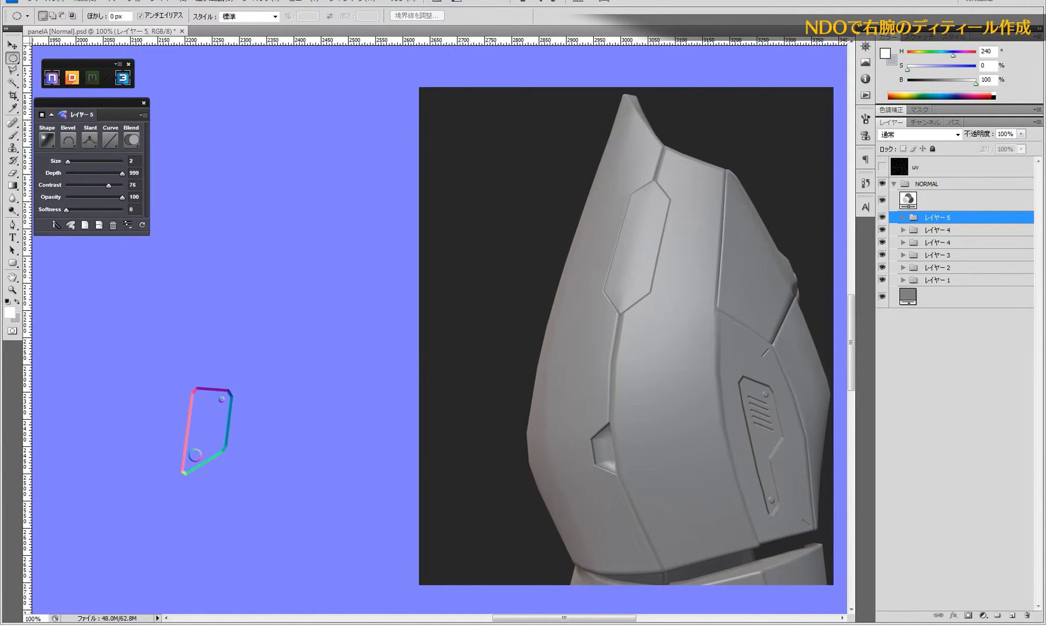
- Show the uv wireframe, add empty layer 6, and zoom in on a panel corner of another UV island
{"action": "left_click", "coordinate": [882, 167]}
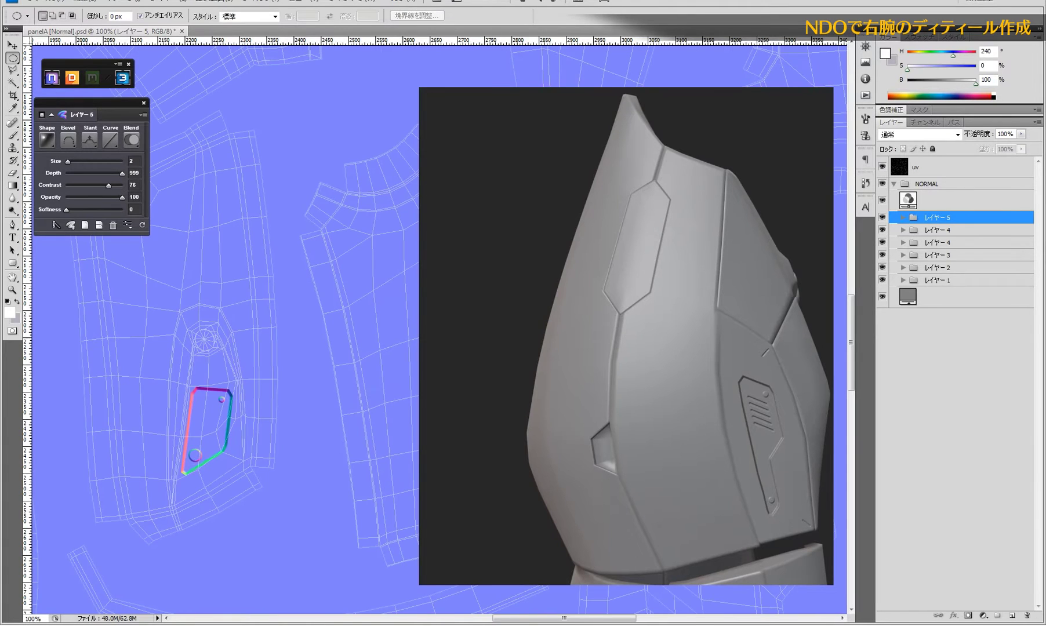
{"action": "left_click", "coordinate": [1013, 617]}
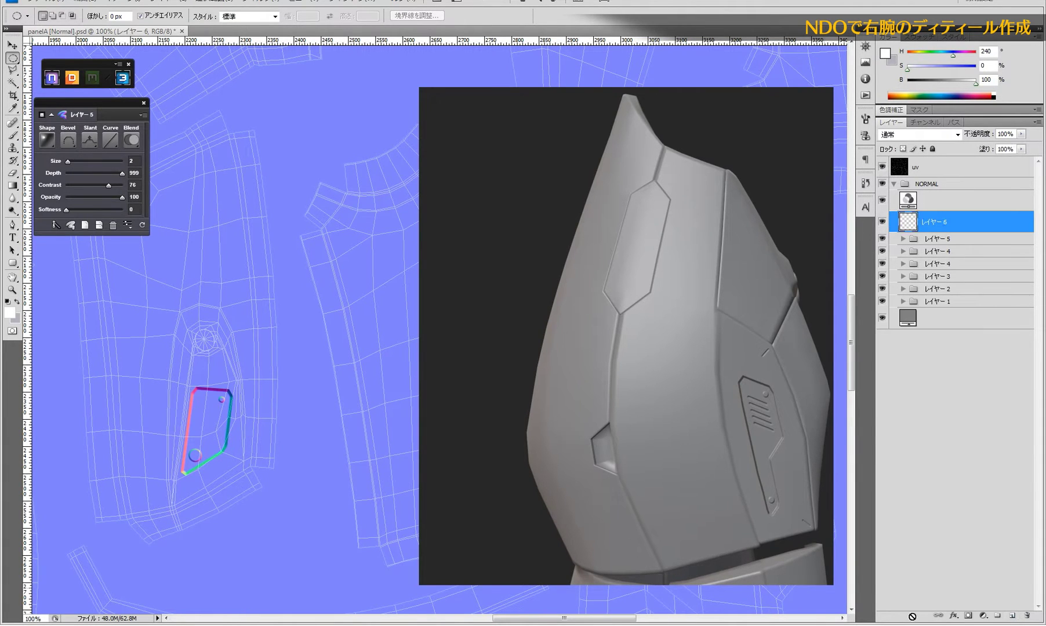
{"action": "left_click", "coordinate": [285, 303], "text": "alt"}
{"action": "left_click", "coordinate": [346, 425], "text": "alt"}
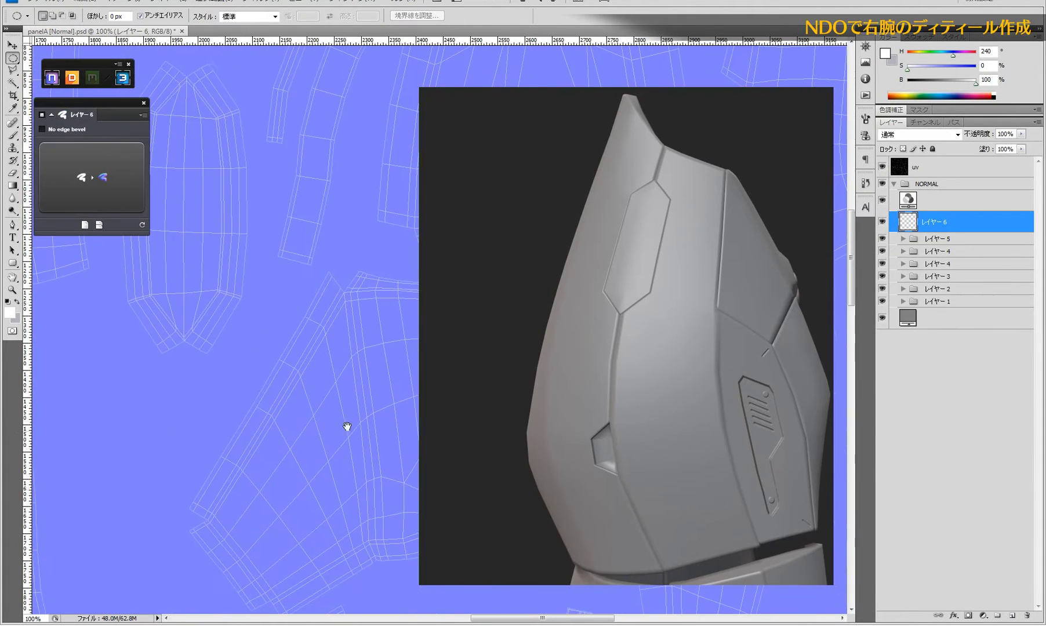
{"action": "left_click", "coordinate": [249, 390], "text": "alt"}
{"action": "mouse_move", "coordinate": [243, 388]}
{"action": "left_mouse_down"}
{"action": "mouse_move", "coordinate": [427, 362]}
{"action": "mouse_move", "coordinate": [533, 367]}
{"action": "mouse_move", "coordinate": [432, 262]}
{"action": "mouse_move", "coordinate": [316, 367]}
{"action": "mouse_move", "coordinate": [320, 435]}
{"action": "mouse_move", "coordinate": [367, 484]}
{"action": "left_mouse_up"}
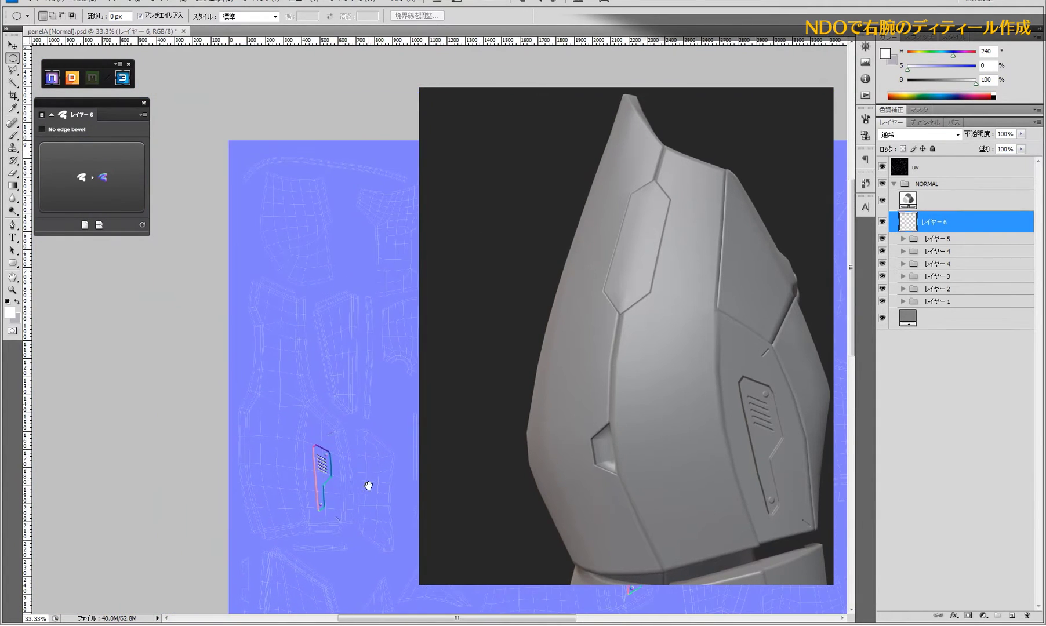
{"action": "left_click", "coordinate": [280, 334], "text": "ctrl"}
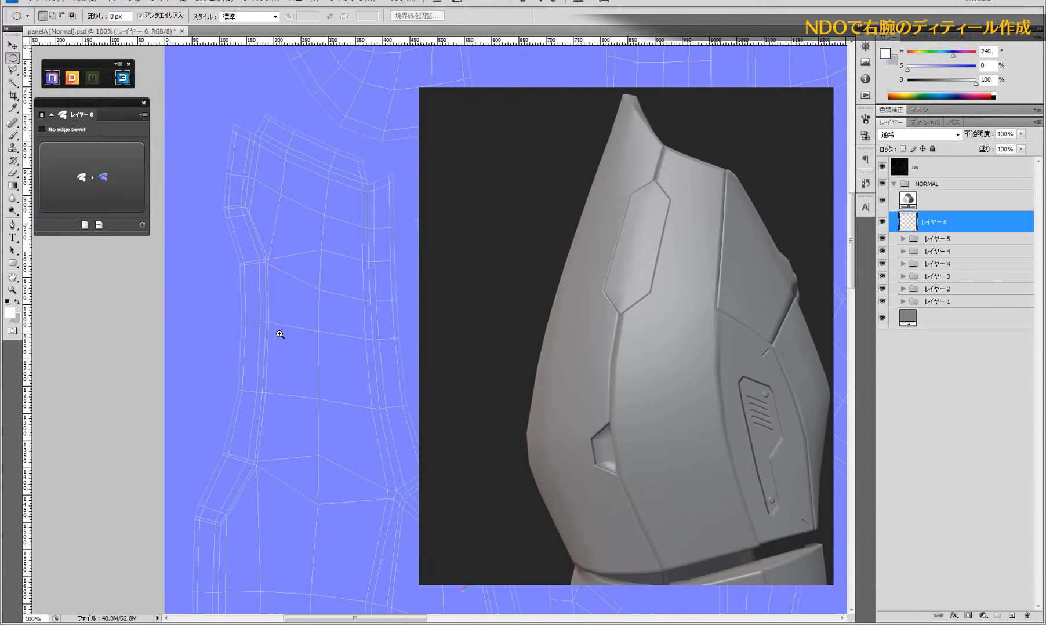
{"action": "left_click", "coordinate": [280, 334], "text": "ctrl"}
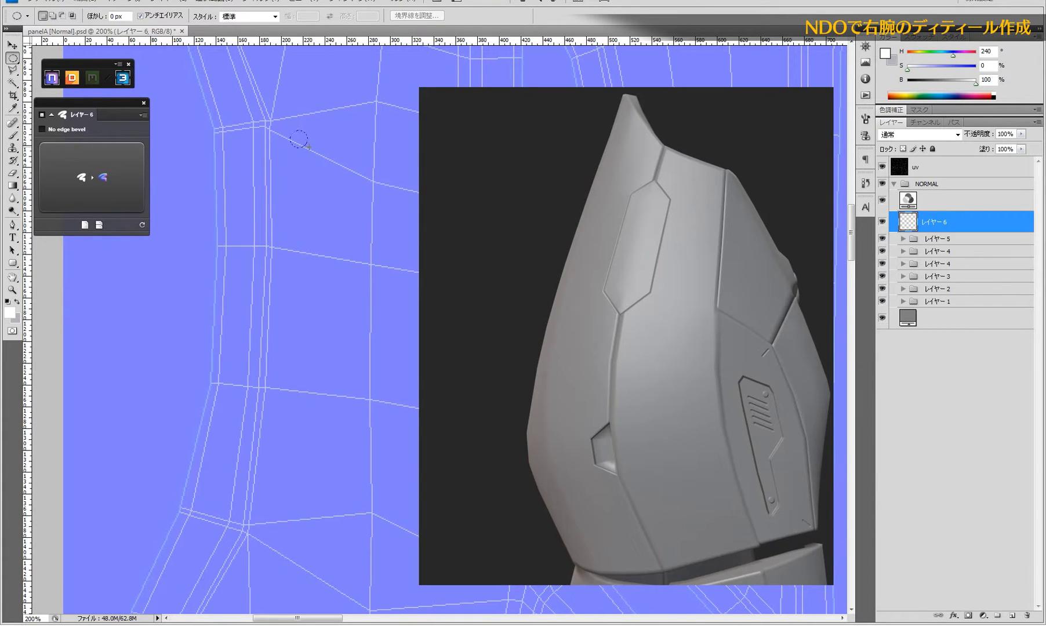
- Fill the small circle with white and drag the dot onto the first panel corner
{"action": "key", "text": "alt+BackSpace"}
{"action": "key", "text": "shift+F5"}
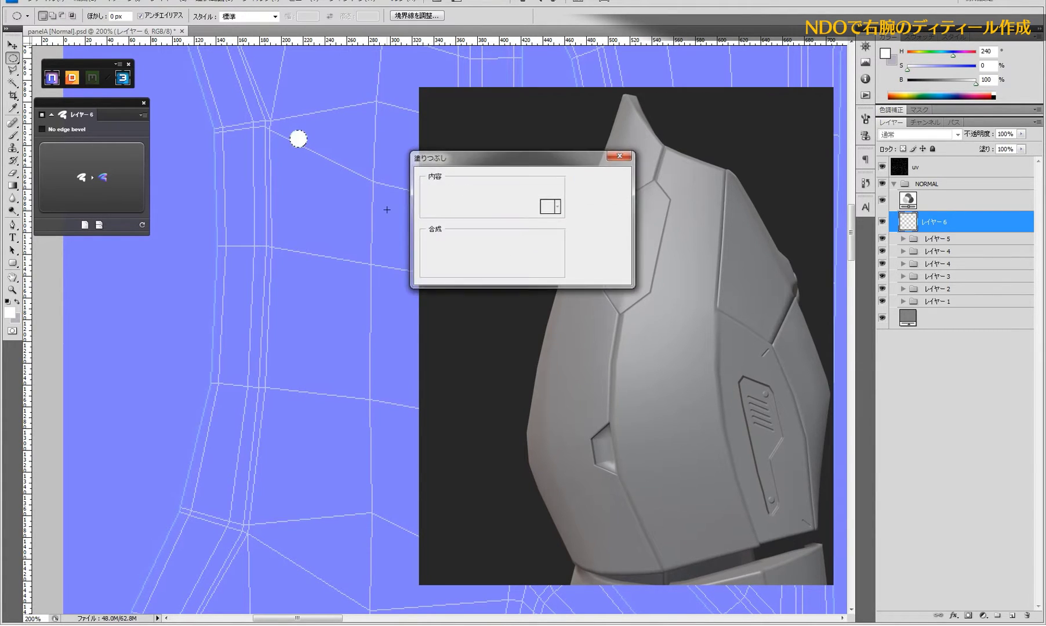
{"action": "key", "text": "Escape"}
{"action": "left_click", "coordinate": [12, 58]}
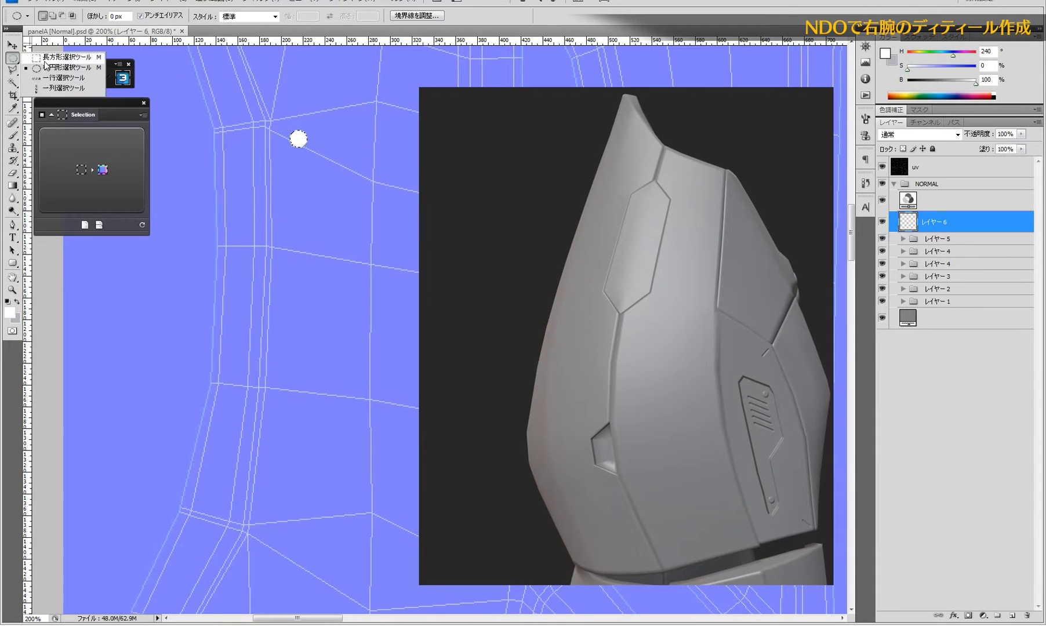
{"action": "left_click", "coordinate": [45, 58]}
{"action": "mouse_move", "coordinate": [305, 156]}
{"action": "left_mouse_down"}
{"action": "mouse_move", "coordinate": [297, 133]}
{"action": "mouse_move", "coordinate": [275, 540]}
{"action": "left_mouse_up"}
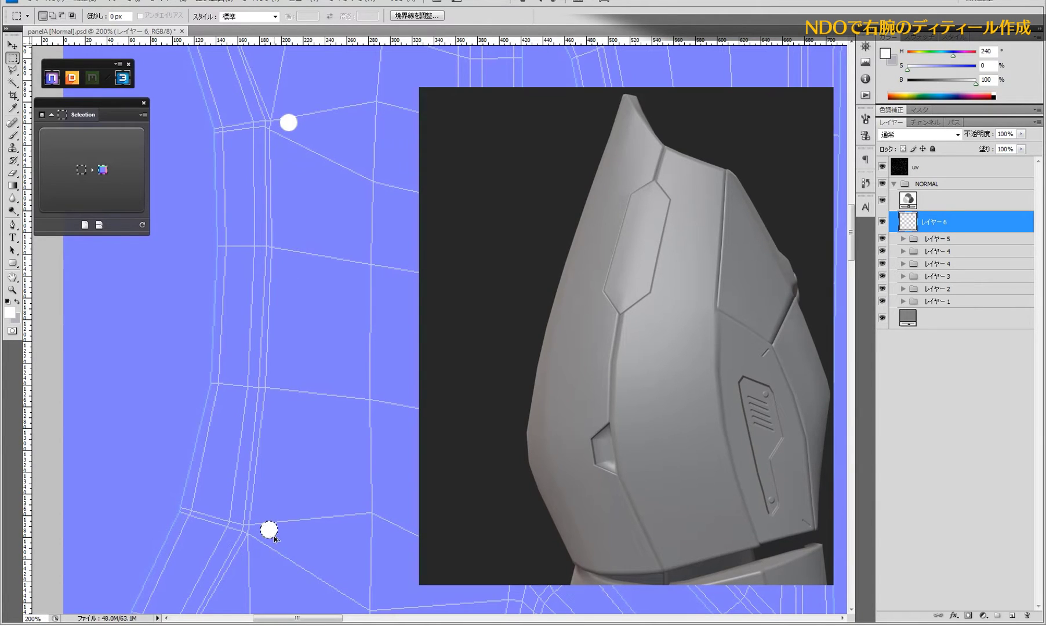
- Zoom out and pan across the UV layout to find the panel's other corner
{"action": "left_click_drag", "start_coordinate": [197, 67], "coordinate": [188, 68]}
{"action": "left_click", "coordinate": [309, 283], "text": "ctrl+alt"}
{"action": "left_click", "coordinate": [309, 299], "text": "ctrl+alt"}
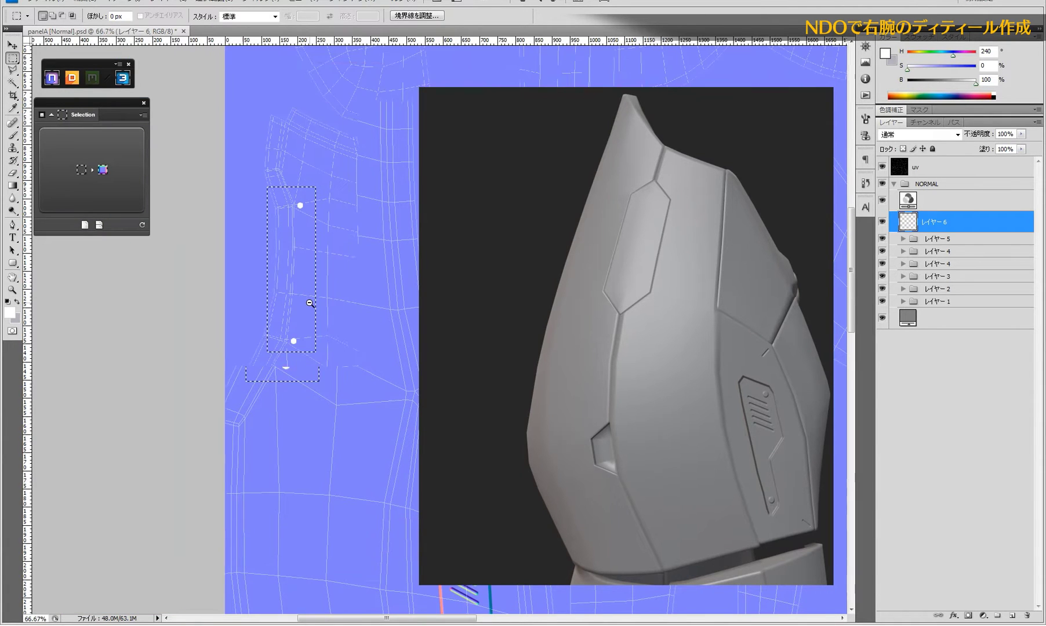
{"action": "left_click", "coordinate": [331, 301], "text": "ctrl+alt"}
{"action": "mouse_move", "coordinate": [344, 284]}
{"action": "left_mouse_down"}
{"action": "mouse_move", "coordinate": [292, 285]}
{"action": "mouse_move", "coordinate": [217, 316]}
{"action": "left_mouse_up"}
{"action": "left_click_drag", "start_coordinate": [179, 535], "coordinate": [257, 358]}
{"action": "left_click_drag", "start_coordinate": [149, 509], "coordinate": [149, 362]}
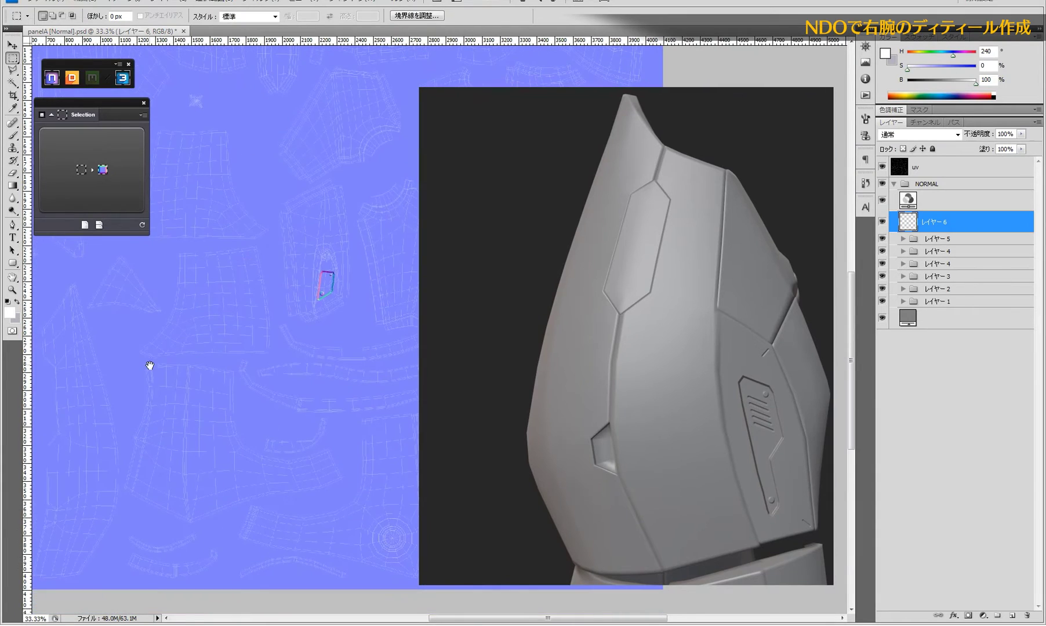
{"action": "left_click_drag", "start_coordinate": [432, 425], "coordinate": [291, 362]}
{"action": "mouse_move", "coordinate": [252, 272]}
{"action": "left_mouse_down"}
{"action": "mouse_move", "coordinate": [277, 287]}
{"action": "mouse_move", "coordinate": [346, 391]}
{"action": "left_mouse_up"}
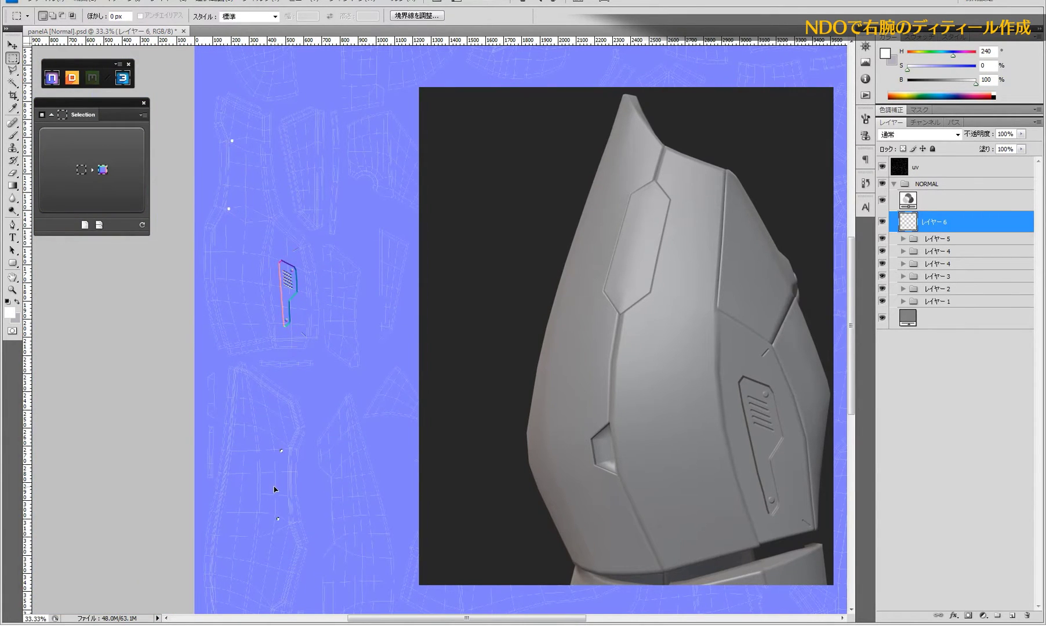
- Zoom into the panel's upper corner and move a second white dot onto it
{"action": "left_click", "coordinate": [313, 490], "text": "ctrl"}
{"action": "left_click", "coordinate": [291, 490], "text": "ctrl"}
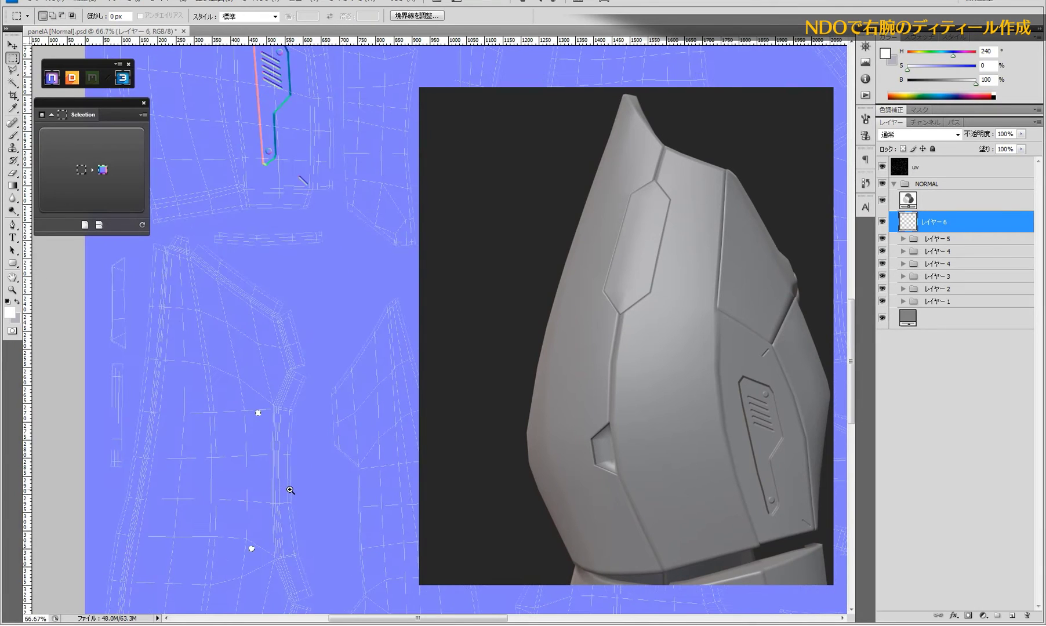
{"action": "left_click", "coordinate": [262, 487], "text": "ctrl"}
{"action": "mouse_move", "coordinate": [262, 397]}
{"action": "left_mouse_down"}
{"action": "mouse_move", "coordinate": [265, 364]}
{"action": "mouse_move", "coordinate": [280, 364]}
{"action": "left_mouse_up"}
{"action": "left_click", "coordinate": [263, 356], "text": "ctrl"}
{"action": "left_click_drag", "start_coordinate": [293, 137], "coordinate": [198, 223]}
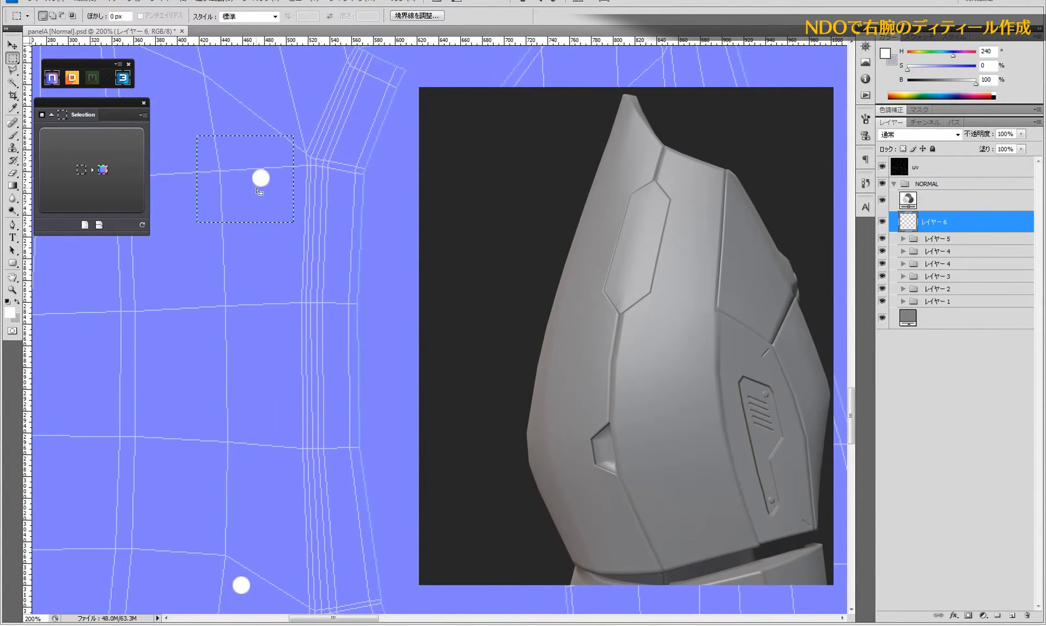
{"action": "left_click_drag", "start_coordinate": [261, 190], "coordinate": [288, 165]}
{"action": "scroll", "coordinate": [261, 343], "scroll_direction": "down", "scroll_amount": 3}
{"action": "mouse_move", "coordinate": [277, 423]}
{"action": "left_mouse_down"}
{"action": "mouse_move", "coordinate": [209, 503]}
{"action": "mouse_move", "coordinate": [303, 517]}
{"action": "left_mouse_up"}
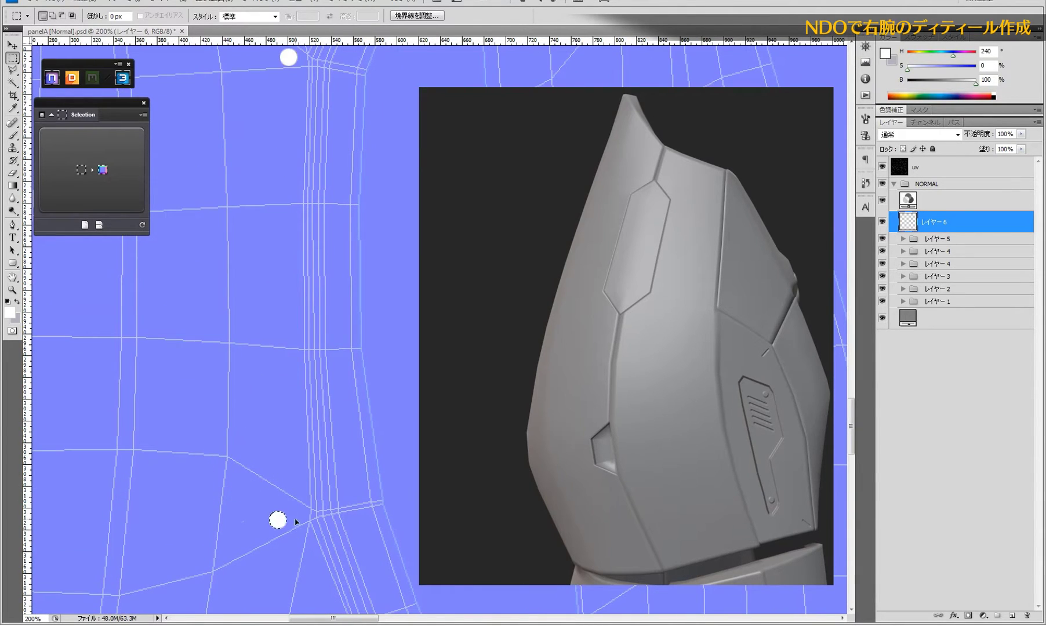
{"action": "left_click", "coordinate": [297, 240], "text": "alt"}
{"action": "scroll", "coordinate": [294, 341], "scroll_direction": "up", "scroll_amount": 2}
{"action": "scroll", "coordinate": [294, 333], "scroll_direction": "up", "scroll_amount": 1}
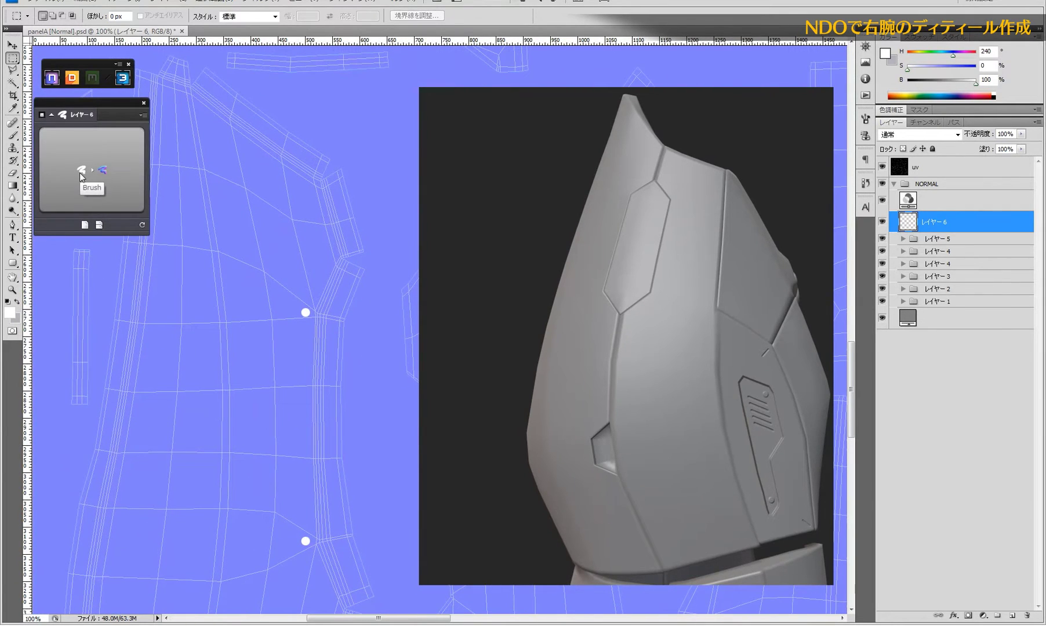
- Convert the white dots with the NDO Brush and hide the uv wireframe to judge them
{"action": "left_click", "coordinate": [80, 173]}
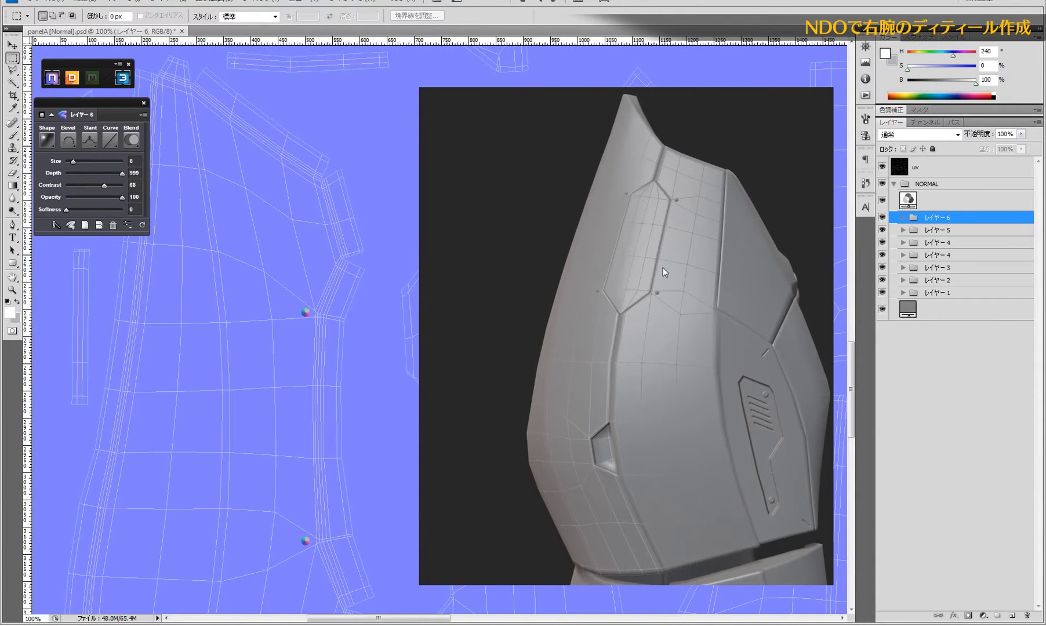
{"action": "mouse_move", "coordinate": [648, 283]}
{"action": "left_mouse_down"}
{"action": "mouse_move", "coordinate": [687, 326]}
{"action": "mouse_move", "coordinate": [690, 348]}
{"action": "mouse_move", "coordinate": [678, 337]}
{"action": "left_mouse_up"}
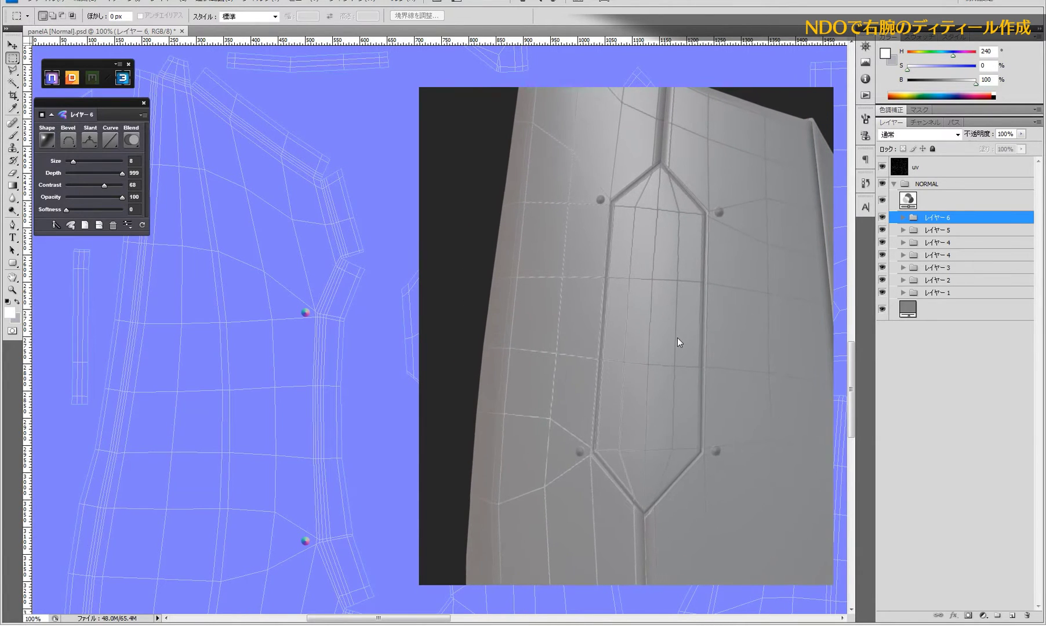
{"action": "left_click", "coordinate": [882, 168]}
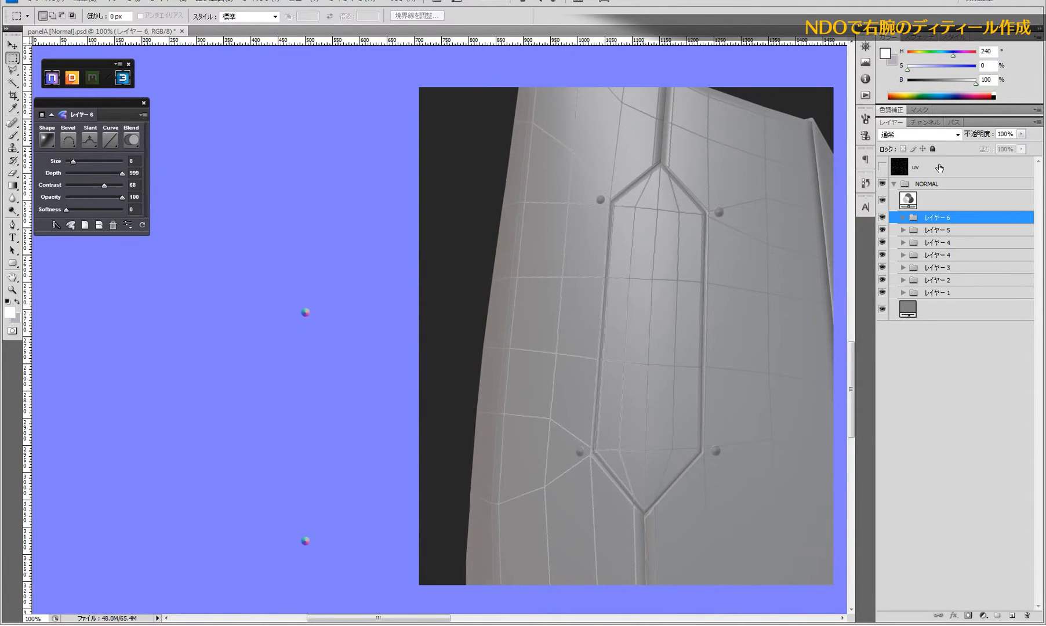
- Lower NDO Size to 2, inspect the rivets in 3D preview, and bake them into the normal map
{"action": "left_click", "coordinate": [94, 140]}
{"action": "left_click_drag", "start_coordinate": [70, 163], "coordinate": [68, 162]}
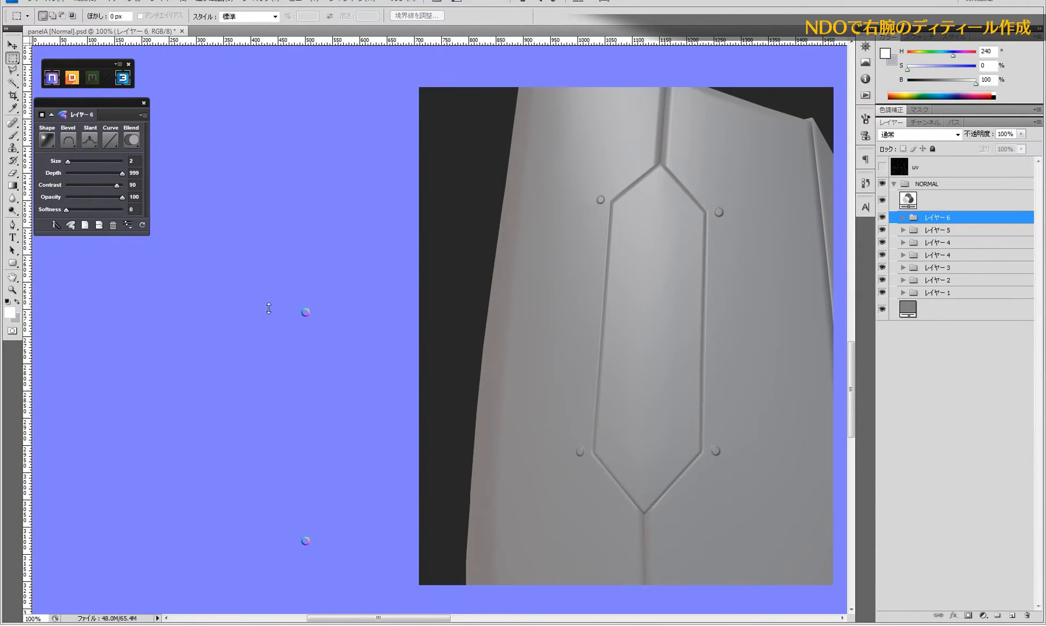
{"action": "mouse_move", "coordinate": [649, 379]}
{"action": "left_mouse_down"}
{"action": "mouse_move", "coordinate": [655, 371]}
{"action": "mouse_move", "coordinate": [653, 382]}
{"action": "left_mouse_up"}
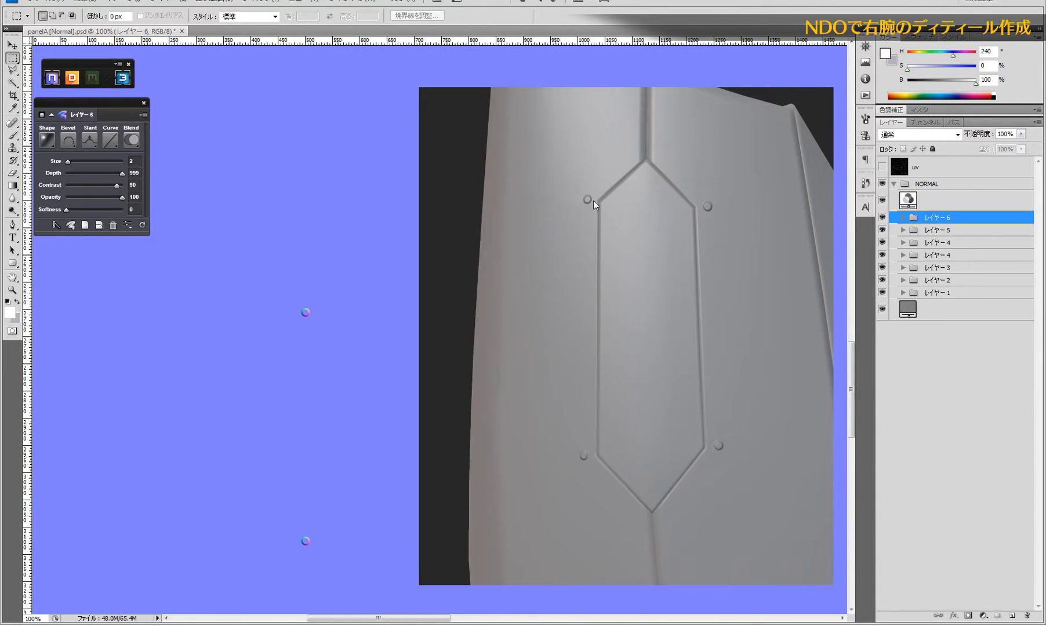
{"action": "left_click", "coordinate": [55, 225]}
- Expand layer 6, select its NDO rivet layer, and show the uv wireframe again
{"action": "left_click", "coordinate": [904, 218]}
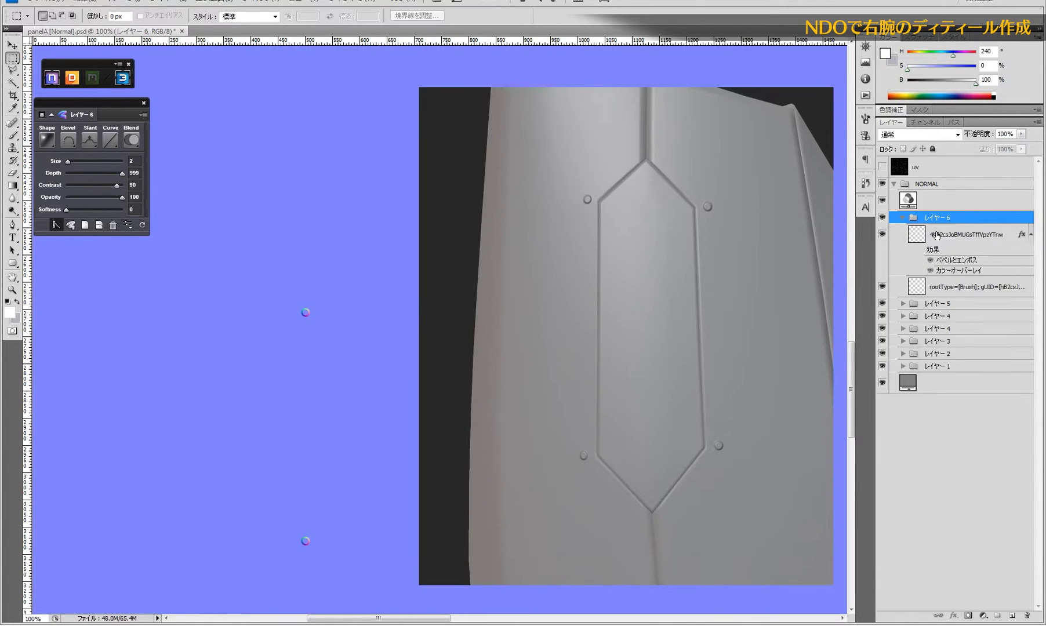
{"action": "left_click", "coordinate": [937, 235]}
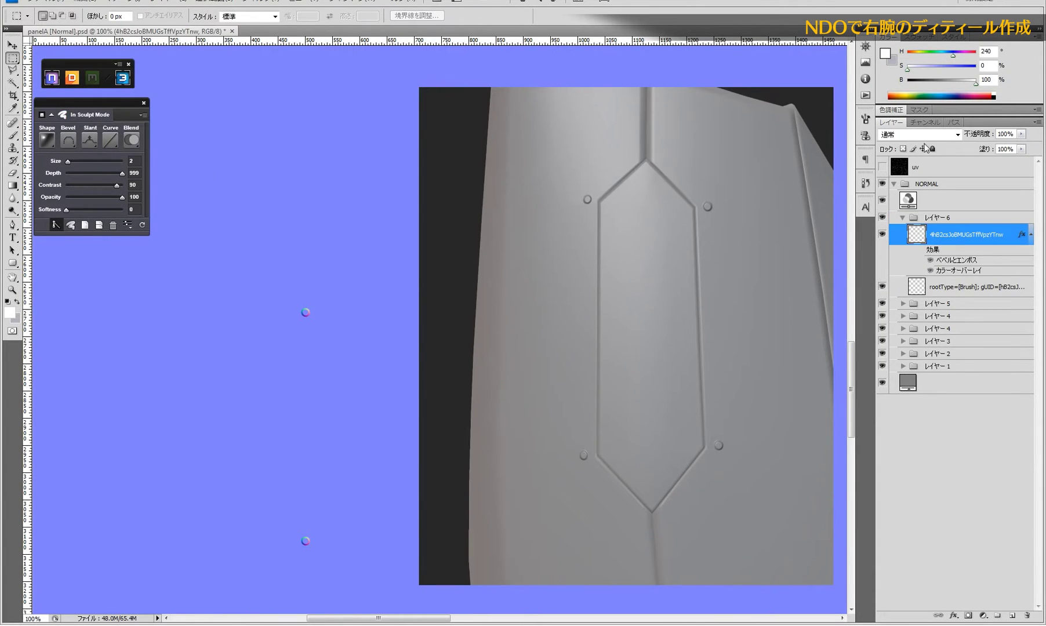
{"action": "left_click", "coordinate": [882, 167]}
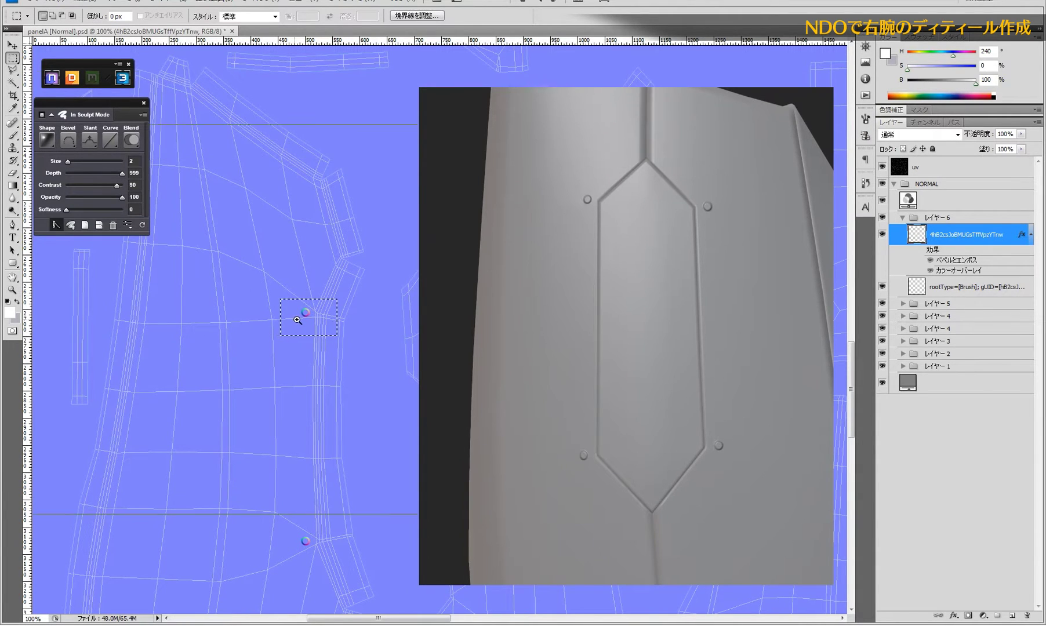
{"action": "scroll", "coordinate": [293, 325], "scroll_direction": "up", "scroll_amount": 1}
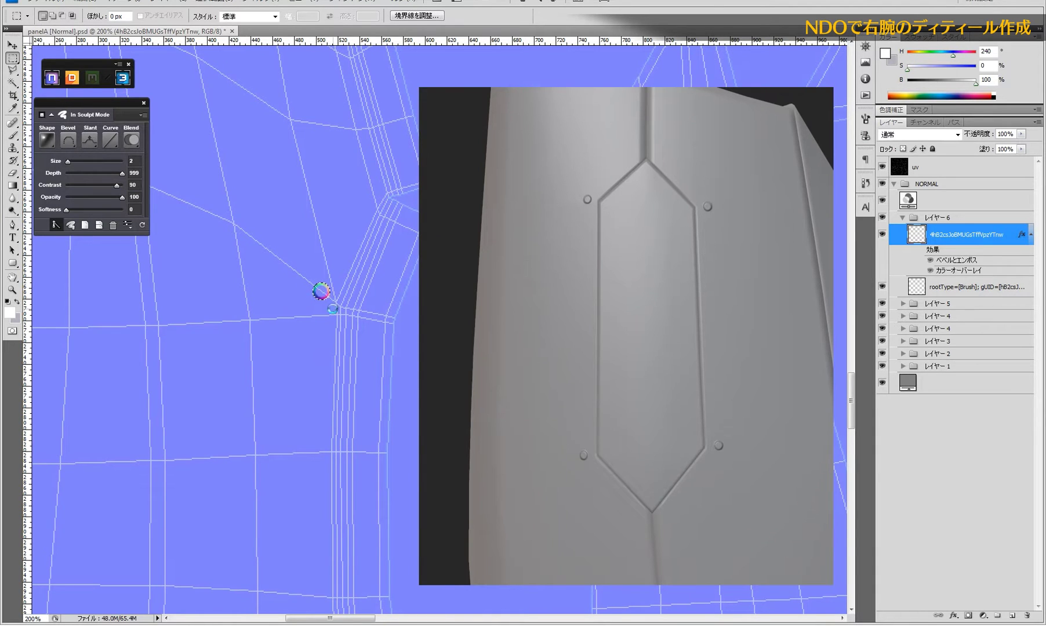
- Check each panel corner's rivet, clearing selections, then apply the NDO edit and refresh the 3D preview
{"action": "left_click_drag", "start_coordinate": [333, 308], "coordinate": [315, 474]}
{"action": "key", "text": "ctrl+d"}
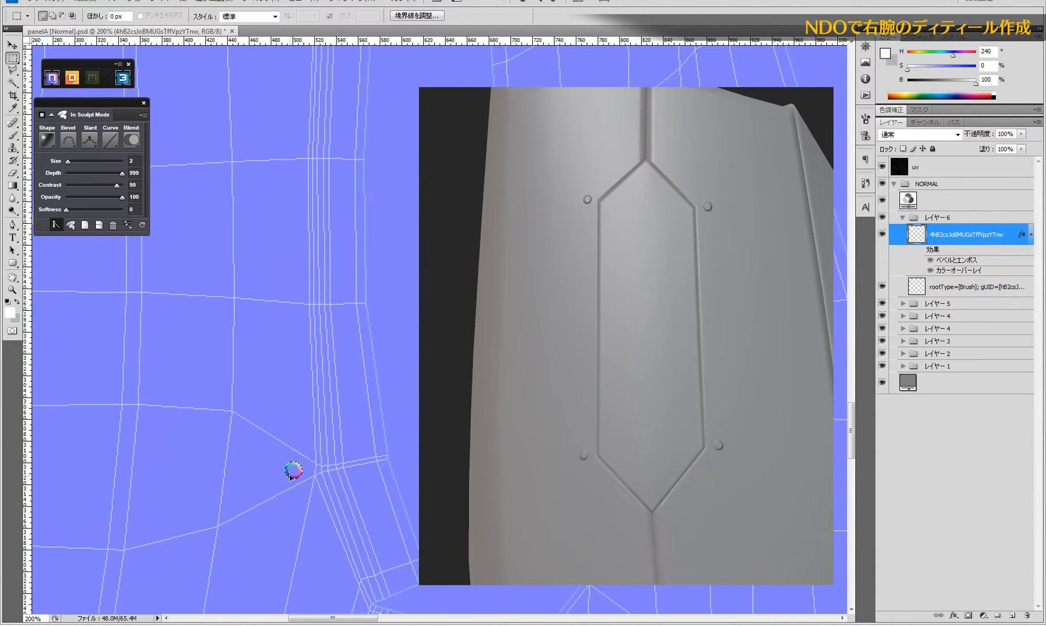
{"action": "mouse_move", "coordinate": [314, 253]}
{"action": "left_mouse_down"}
{"action": "mouse_move", "coordinate": [262, 210]}
{"action": "mouse_move", "coordinate": [259, 358]}
{"action": "mouse_move", "coordinate": [292, 502]}
{"action": "mouse_move", "coordinate": [317, 334]}
{"action": "mouse_move", "coordinate": [229, 301]}
{"action": "mouse_move", "coordinate": [343, 367]}
{"action": "mouse_move", "coordinate": [255, 320]}
{"action": "mouse_move", "coordinate": [314, 283]}
{"action": "left_mouse_up"}
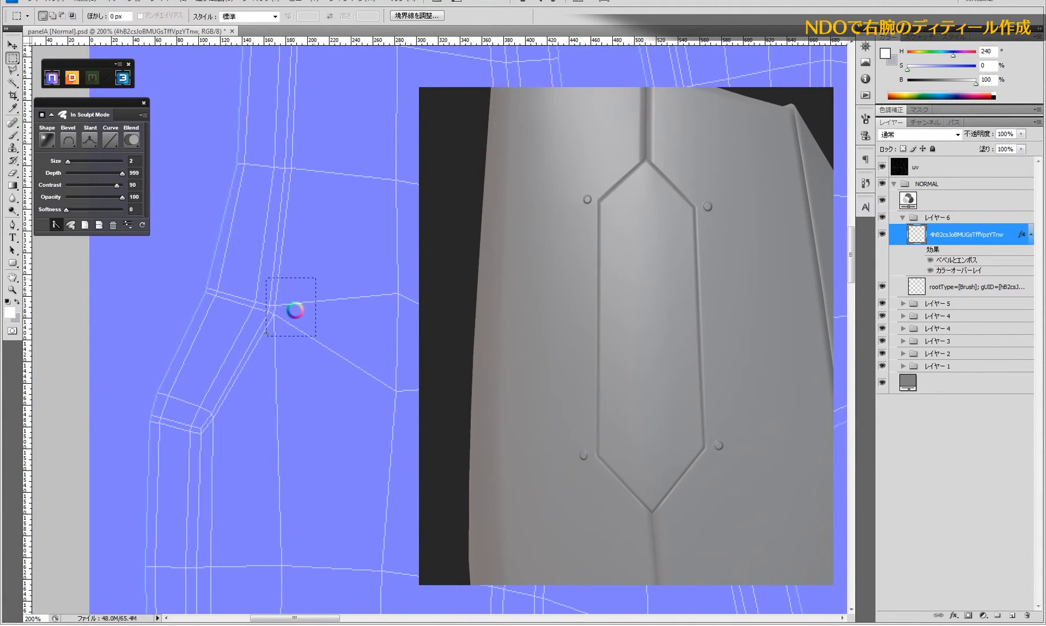
{"action": "left_click", "coordinate": [295, 311]}
{"action": "mouse_move", "coordinate": [295, 318]}
{"action": "left_mouse_down"}
{"action": "mouse_move", "coordinate": [306, 386]}
{"action": "mouse_move", "coordinate": [339, 266]}
{"action": "left_mouse_up"}
{"action": "left_click", "coordinate": [275, 266]}
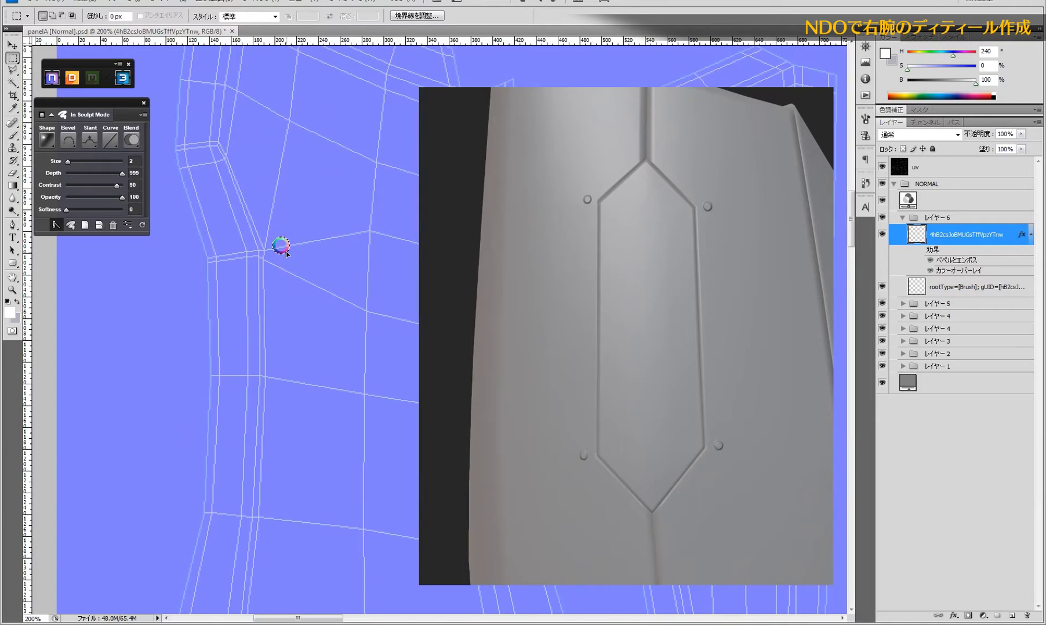
{"action": "left_click", "coordinate": [285, 271]}
{"action": "left_click", "coordinate": [54, 226]}
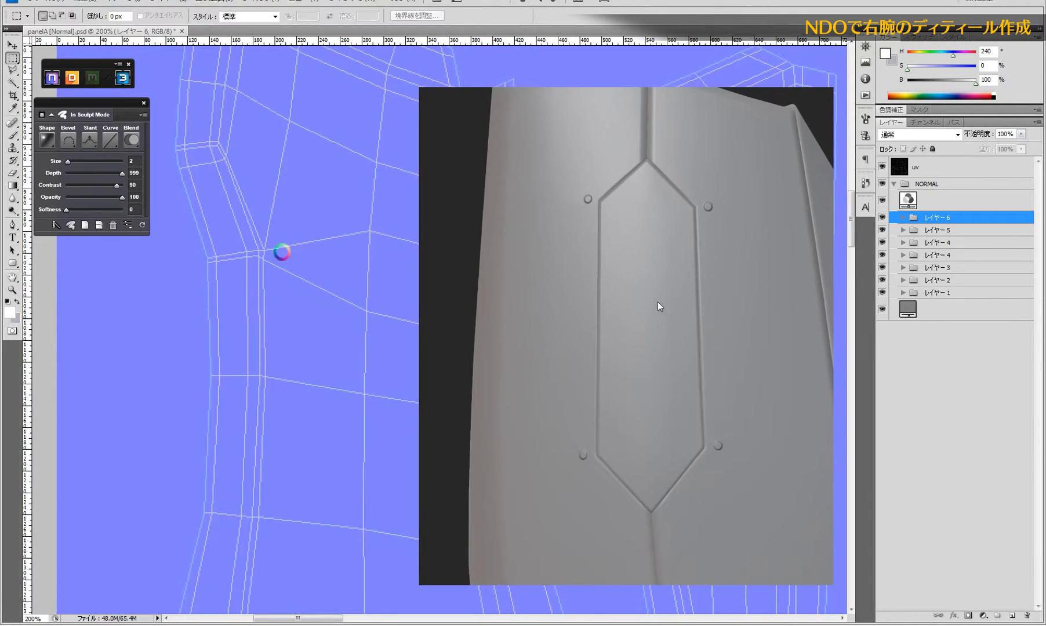
{"action": "left_click", "coordinate": [142, 226]}
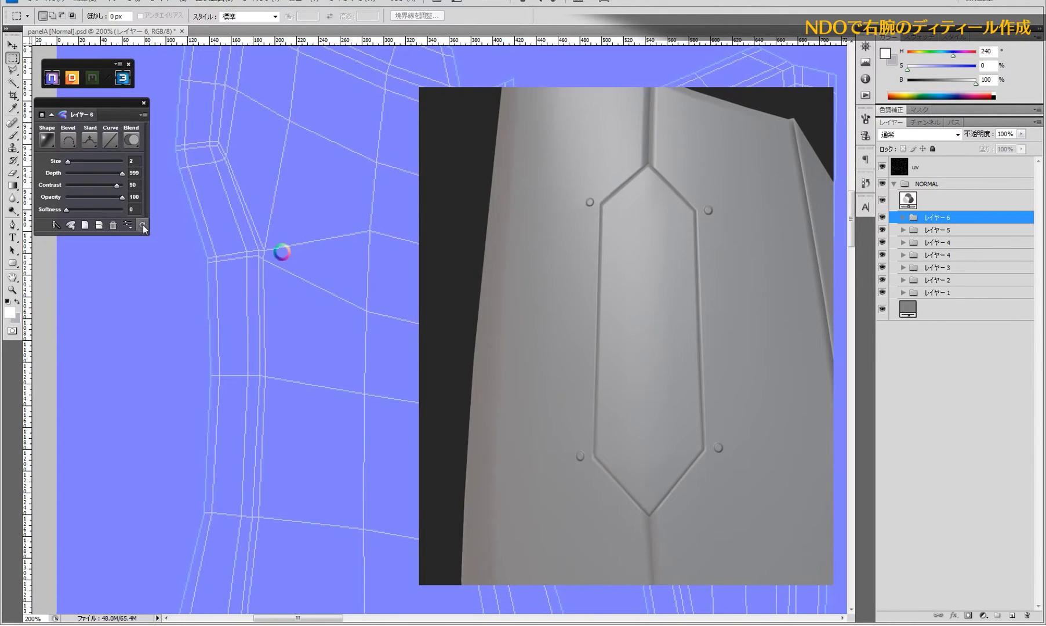
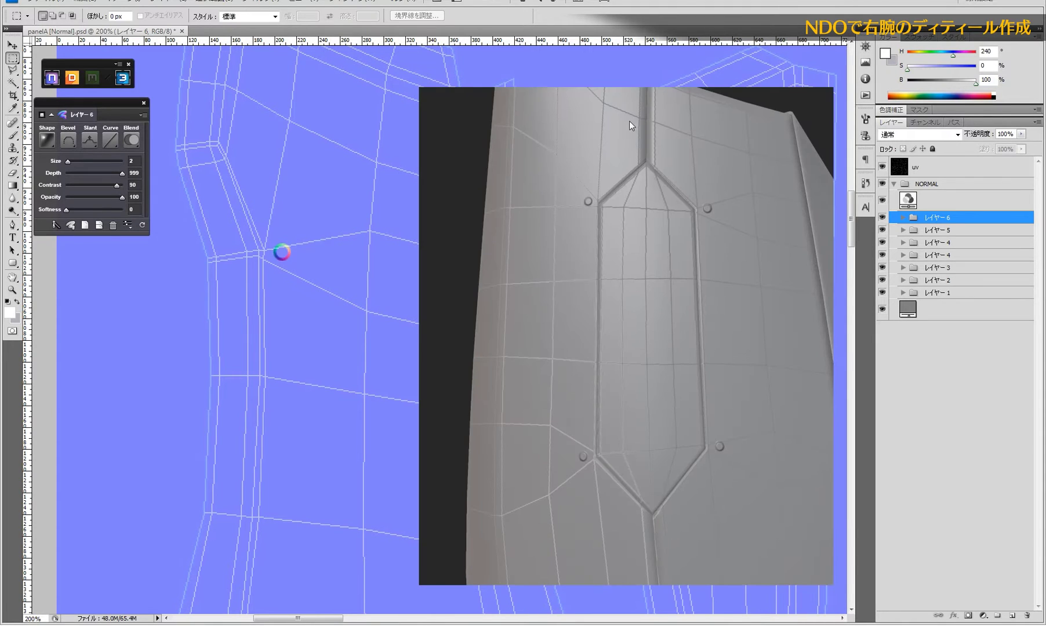
- Inspect the panel in the 3D preview, pan the UV layout, and select the Polygonal Lasso Tool
{"action": "mouse_move", "coordinate": [629, 93]}
{"action": "left_mouse_down"}
{"action": "mouse_move", "coordinate": [646, 338]}
{"action": "mouse_move", "coordinate": [651, 311]}
{"action": "mouse_move", "coordinate": [623, 328]}
{"action": "left_mouse_up"}
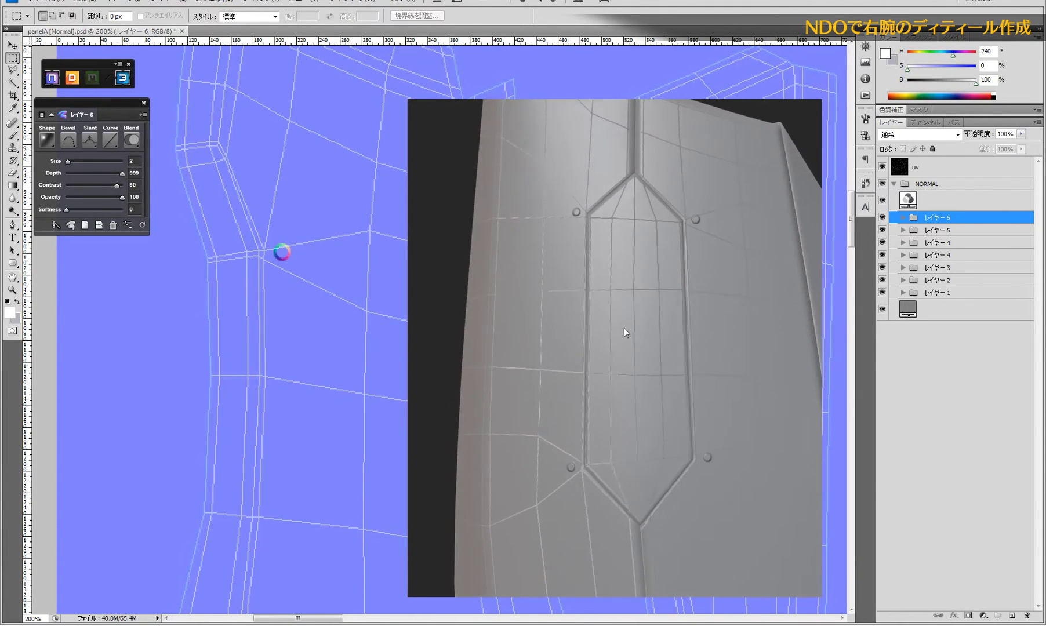
{"action": "mouse_move", "coordinate": [346, 580]}
{"action": "left_mouse_down"}
{"action": "mouse_move", "coordinate": [298, 402]}
{"action": "mouse_move", "coordinate": [322, 303]}
{"action": "mouse_move", "coordinate": [289, 229]}
{"action": "mouse_move", "coordinate": [334, 362]}
{"action": "mouse_move", "coordinate": [331, 348]}
{"action": "left_mouse_up"}
{"action": "left_click_drag", "start_coordinate": [12, 69], "coordinate": [53, 80]}
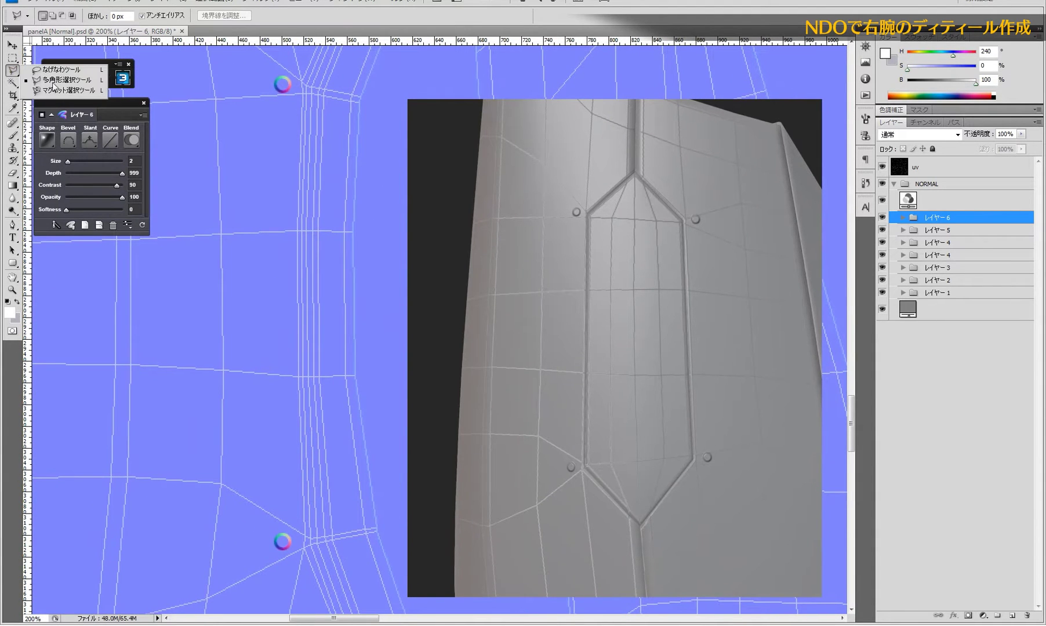
{"action": "left_click_drag", "start_coordinate": [13, 263], "coordinate": [17, 272]}
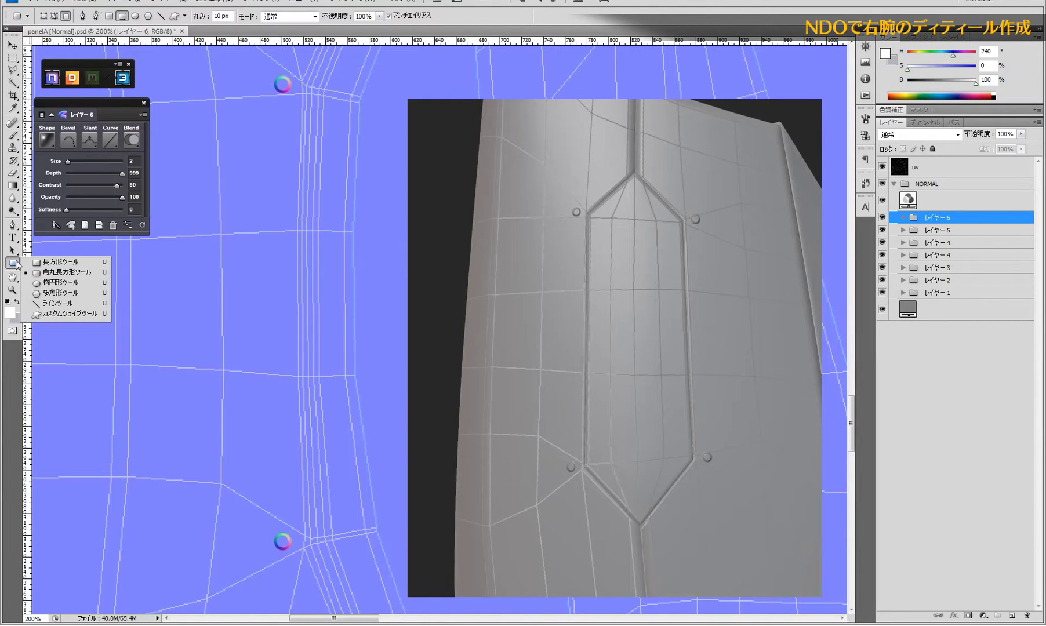
{"action": "left_click", "coordinate": [14, 70]}
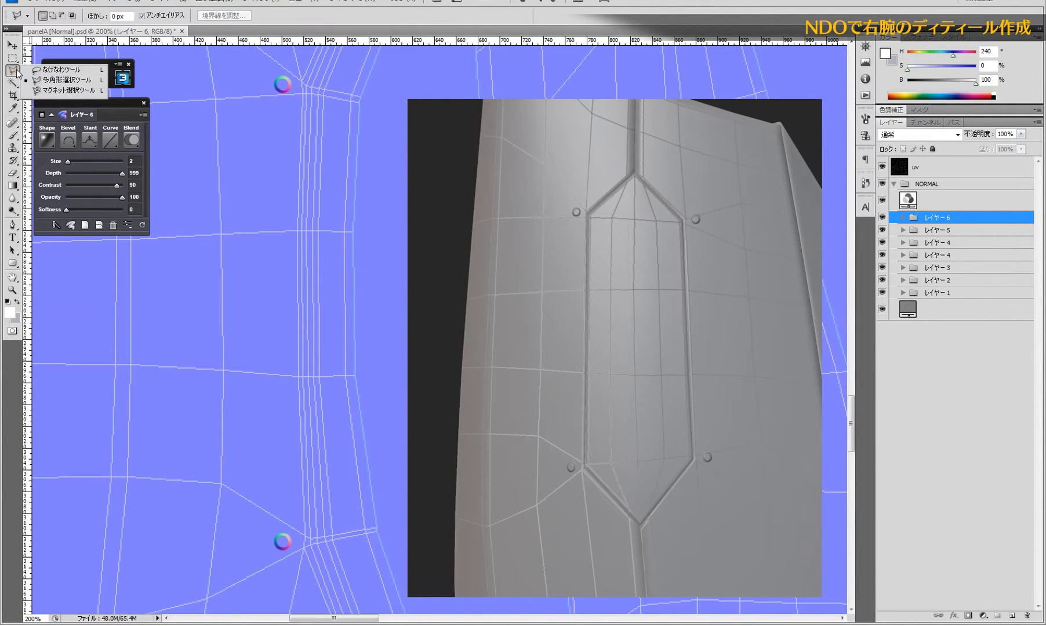
{"action": "left_click", "coordinate": [57, 81]}
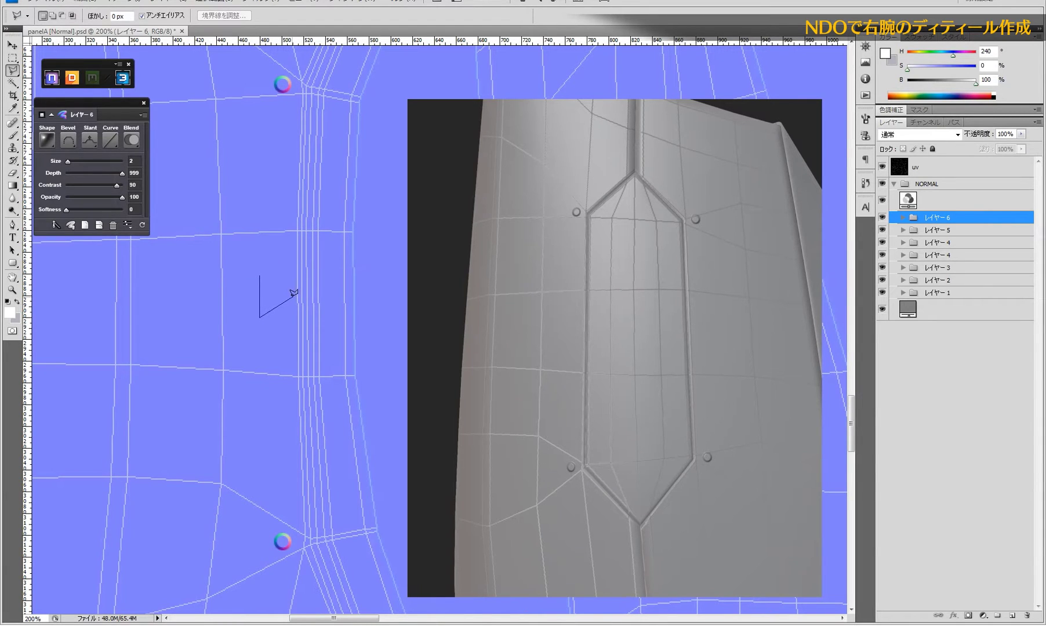
- Fill the closed triangle with white on a new layer, hide the UV layer, and convert it with nDo
{"action": "left_click", "coordinate": [260, 273]}
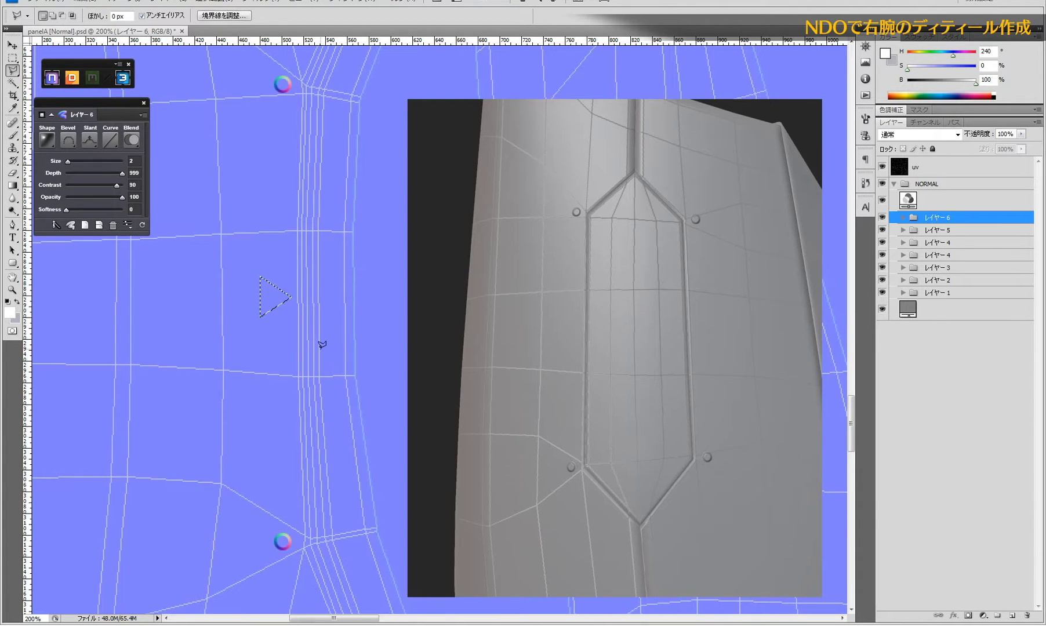
{"action": "left_click", "coordinate": [1012, 616]}
{"action": "key", "text": "shift+BackSpace"}
{"action": "key", "text": "Return"}
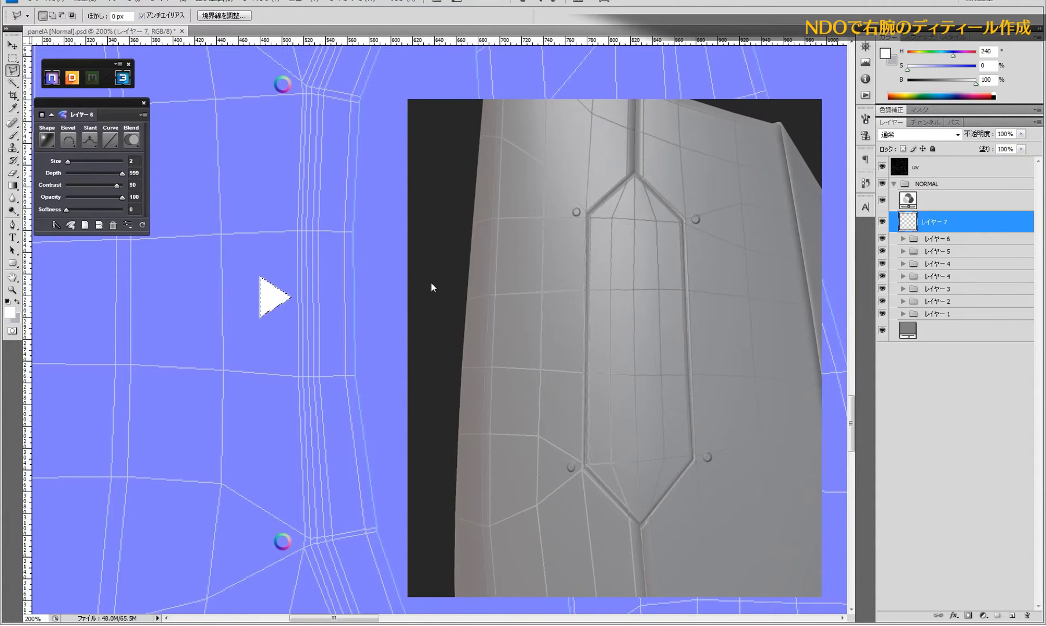
{"action": "left_click_drag", "start_coordinate": [284, 326], "coordinate": [281, 332]}
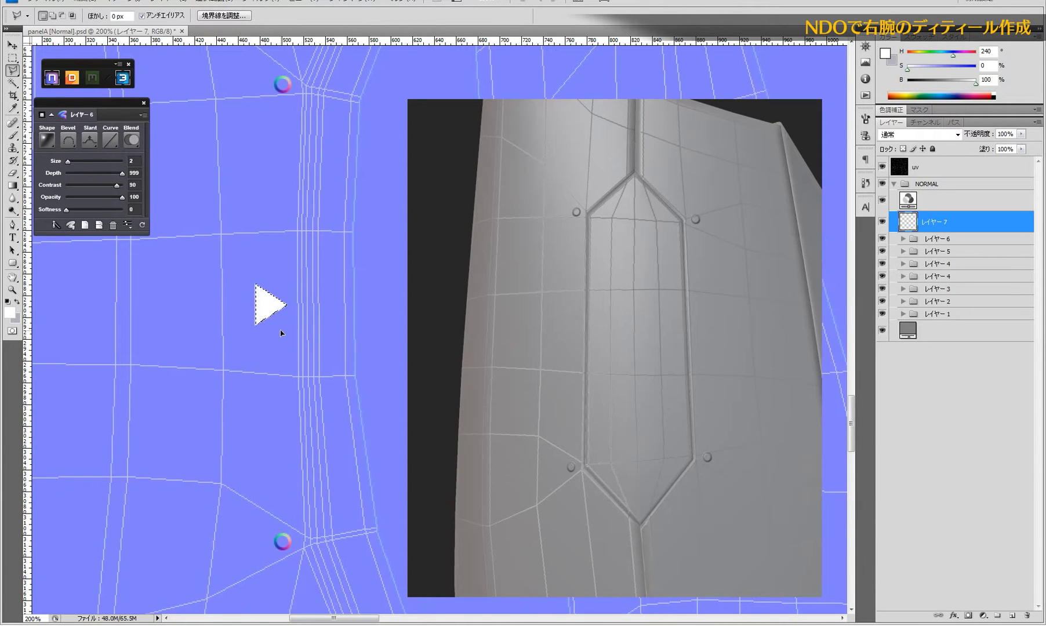
{"action": "key", "text": "ctrl+d"}
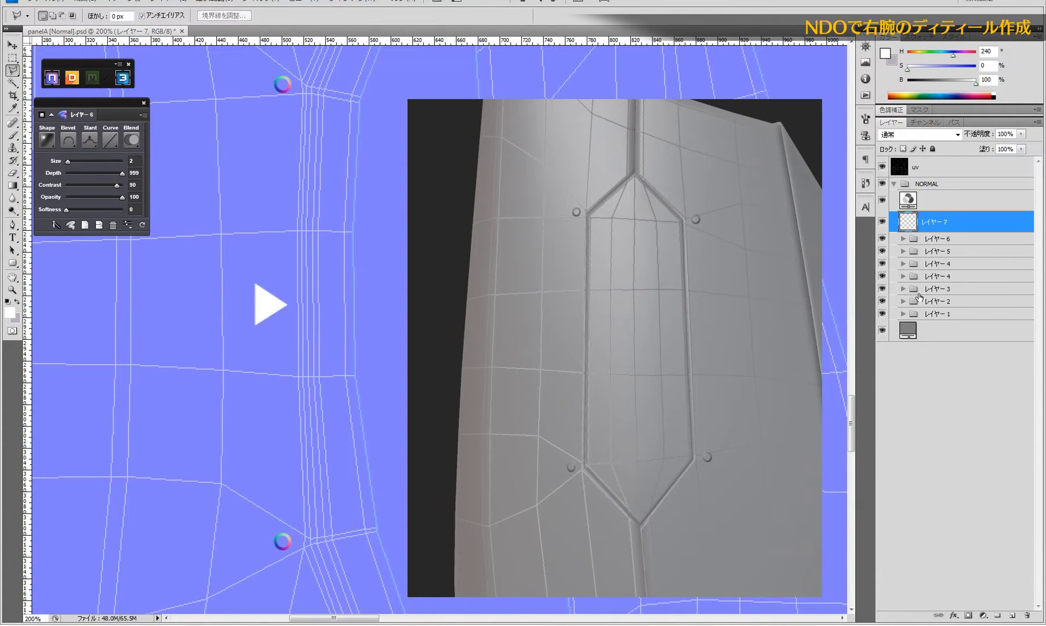
{"action": "left_click", "coordinate": [882, 168]}
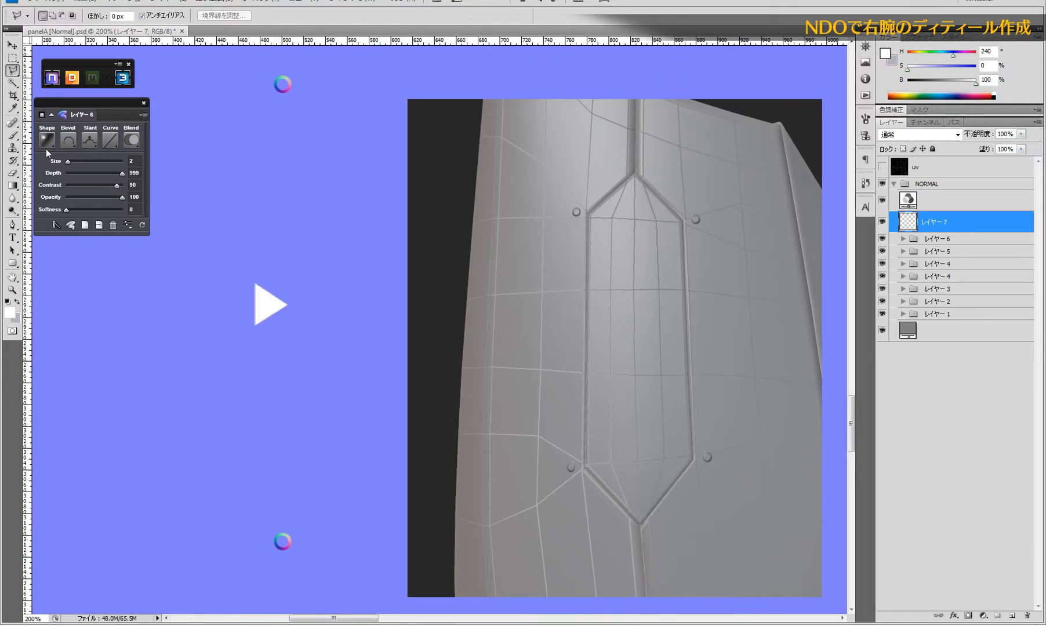
{"action": "left_click", "coordinate": [76, 179]}
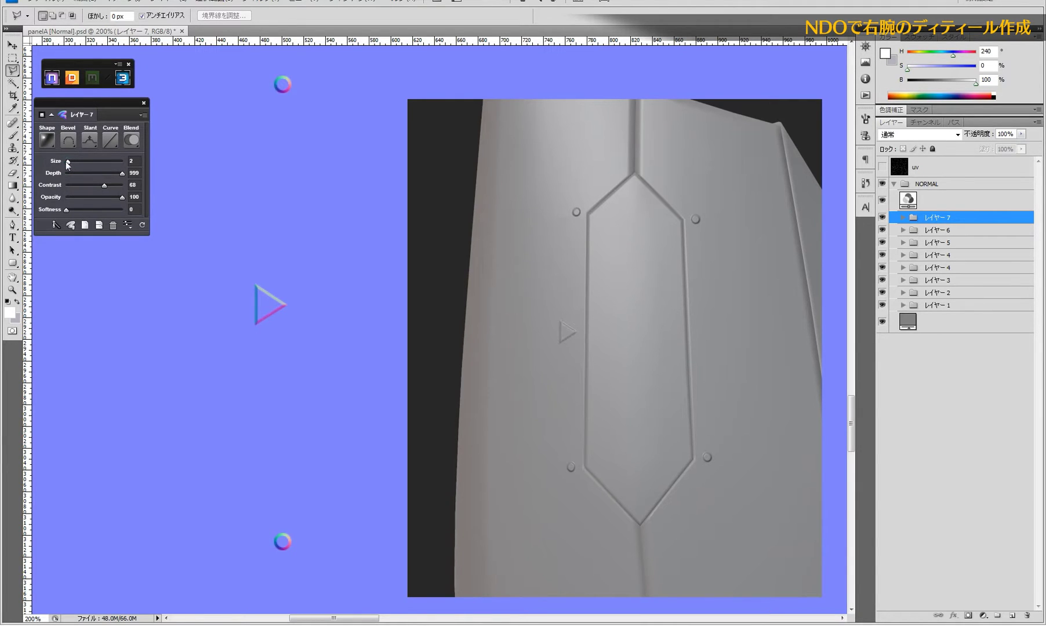
- Shrink the triangle emboss to size 1 with contrast 67, then orbit the 3D preview to check it
{"action": "left_click_drag", "start_coordinate": [66, 162], "coordinate": [63, 161]}
{"action": "left_click_drag", "start_coordinate": [95, 183], "coordinate": [93, 184]}
{"action": "left_click", "coordinate": [104, 185]}
{"action": "mouse_move", "coordinate": [641, 325]}
{"action": "left_mouse_down"}
{"action": "mouse_move", "coordinate": [649, 275]}
{"action": "mouse_move", "coordinate": [654, 354]}
{"action": "mouse_move", "coordinate": [583, 130]}
{"action": "mouse_move", "coordinate": [677, 386]}
{"action": "mouse_move", "coordinate": [598, 374]}
{"action": "mouse_move", "coordinate": [609, 382]}
{"action": "mouse_move", "coordinate": [620, 369]}
{"action": "left_mouse_up"}
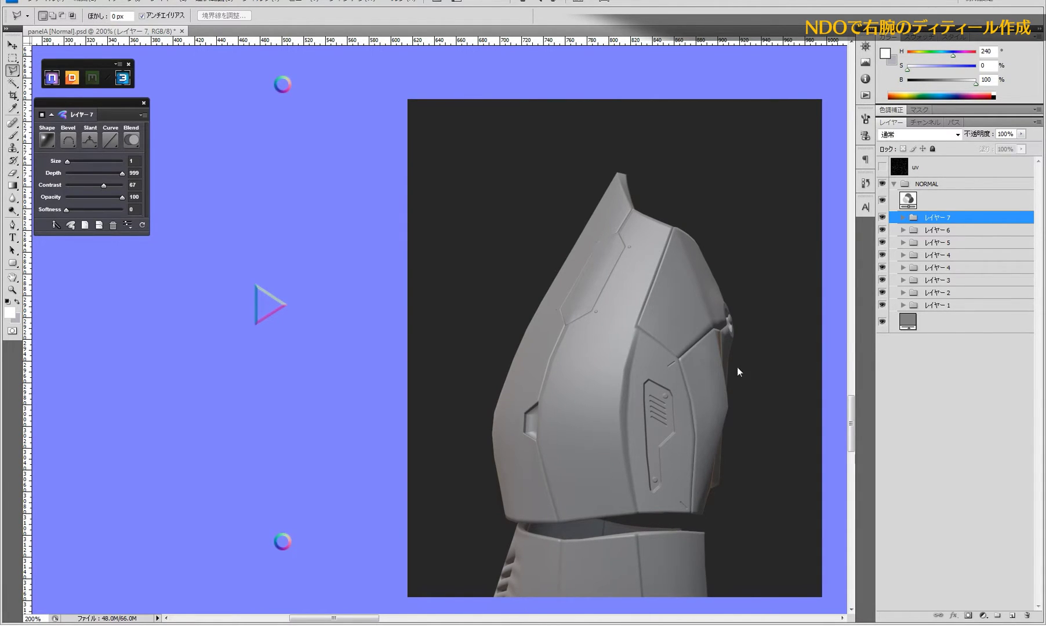
{"action": "mouse_move", "coordinate": [712, 351]}
{"action": "left_mouse_down"}
{"action": "mouse_move", "coordinate": [707, 325]}
{"action": "mouse_move", "coordinate": [672, 329]}
{"action": "mouse_move", "coordinate": [733, 315]}
{"action": "mouse_move", "coordinate": [727, 308]}
{"action": "mouse_move", "coordinate": [685, 297]}
{"action": "mouse_move", "coordinate": [696, 332]}
{"action": "mouse_move", "coordinate": [657, 309]}
{"action": "left_mouse_up"}
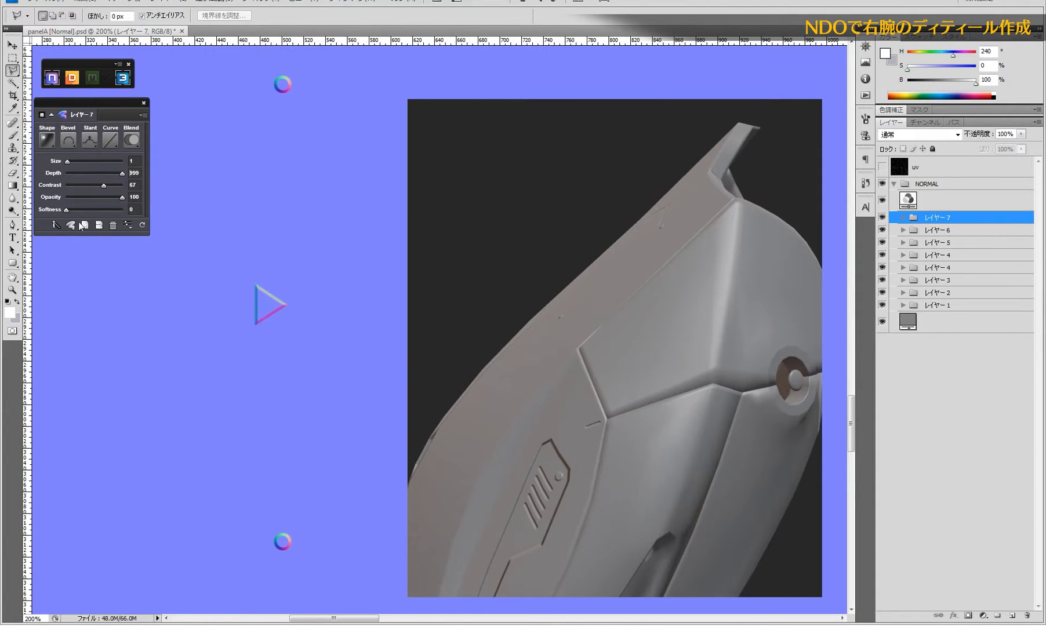
- Select the Rounded Rectangle Tool, show the UV wireframe, and add a new empty layer
{"action": "left_click", "coordinate": [13, 264]}
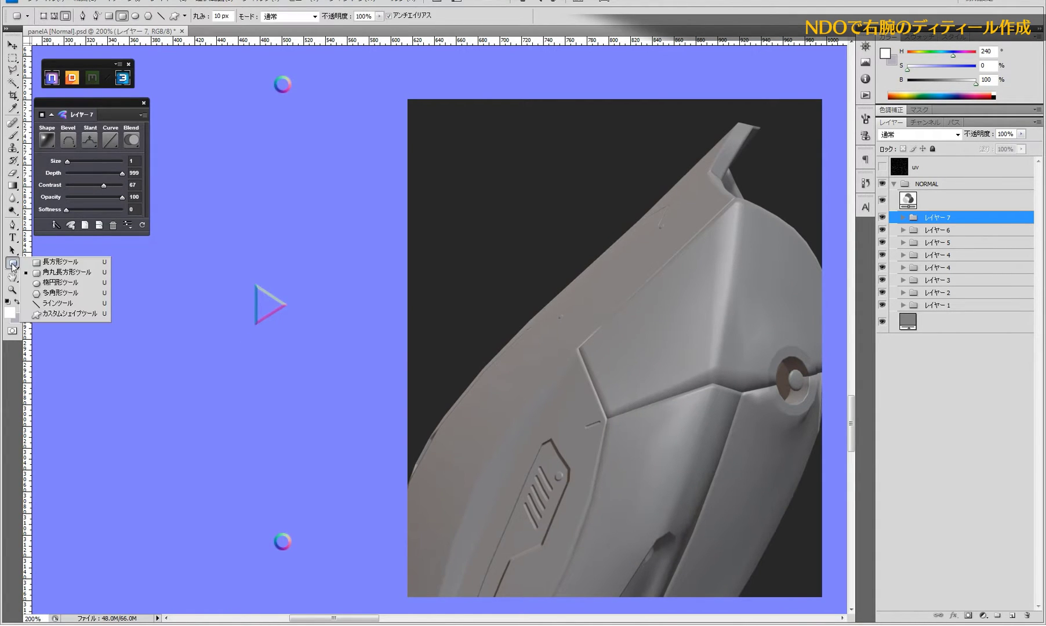
{"action": "left_click", "coordinate": [49, 272]}
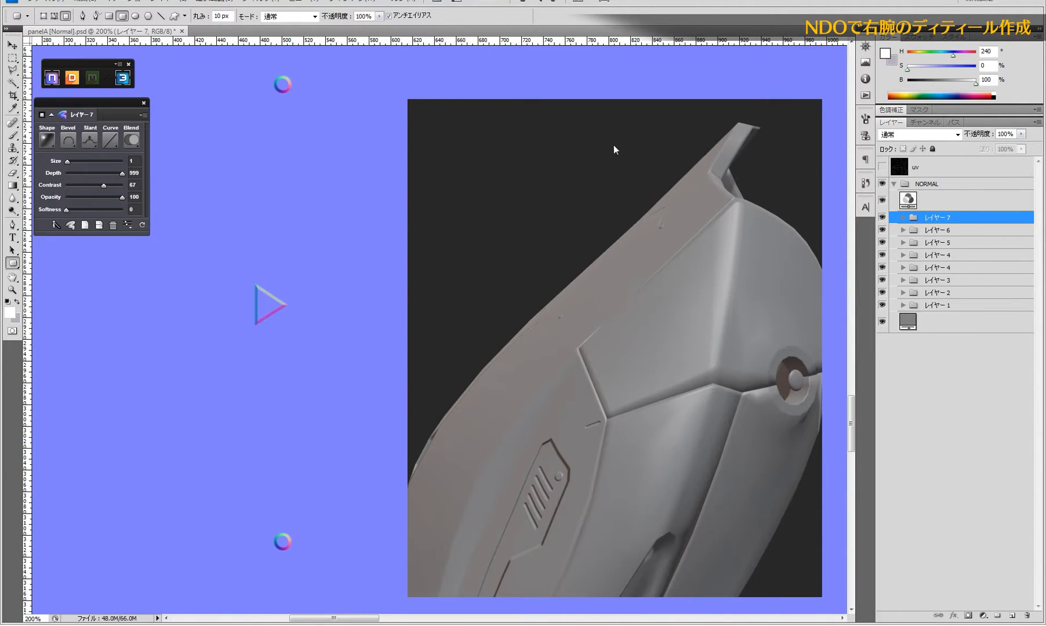
{"action": "left_click", "coordinate": [882, 167]}
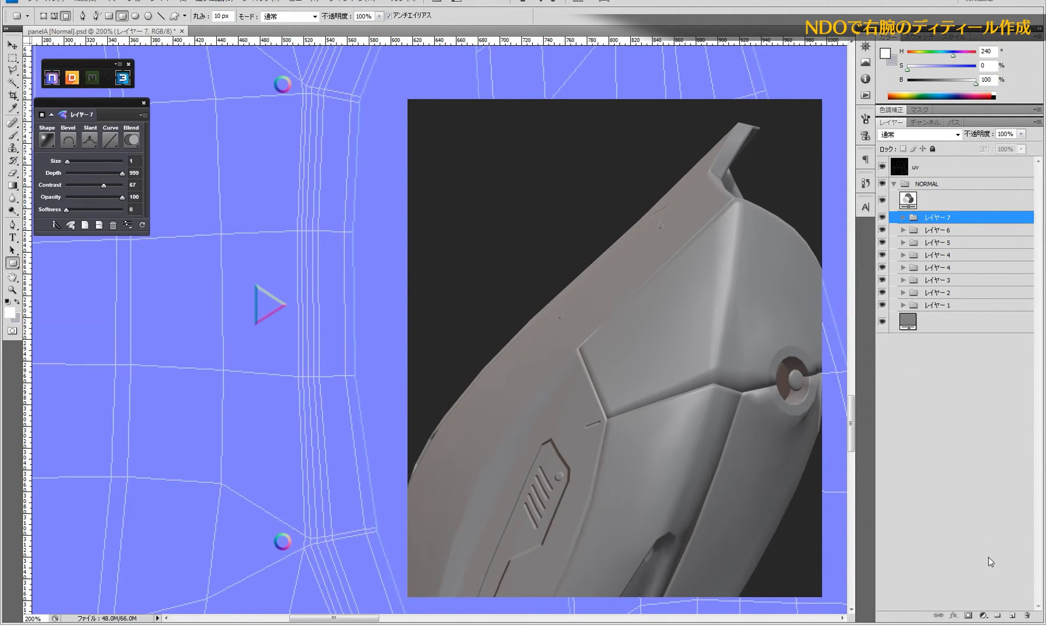
{"action": "left_click", "coordinate": [1014, 615]}
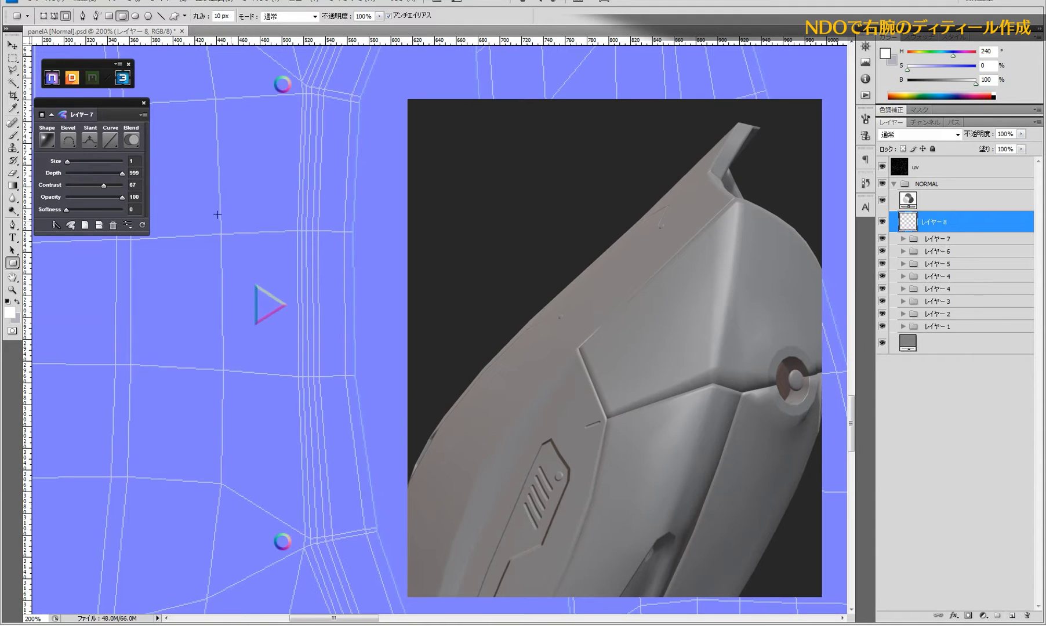
- Pan and zoom across the UV sheet to locate the target island
{"action": "left_click_drag", "start_coordinate": [218, 214], "coordinate": [170, 416]}
{"action": "left_click_drag", "start_coordinate": [304, 334], "coordinate": [175, 386]}
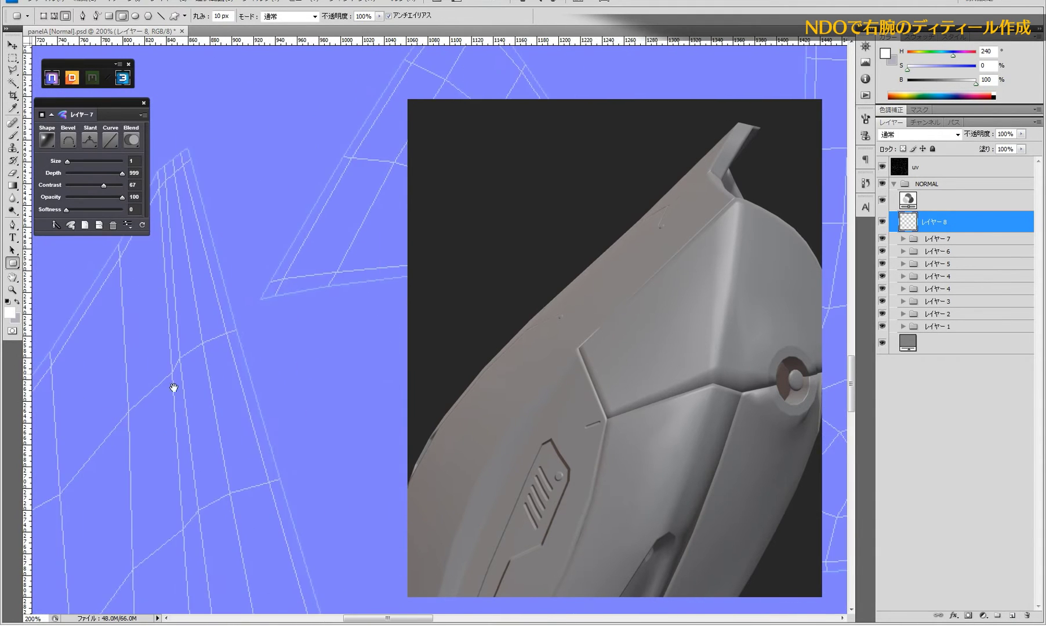
{"action": "left_click", "coordinate": [244, 393], "text": "alt"}
{"action": "left_click", "coordinate": [280, 390], "text": "alt"}
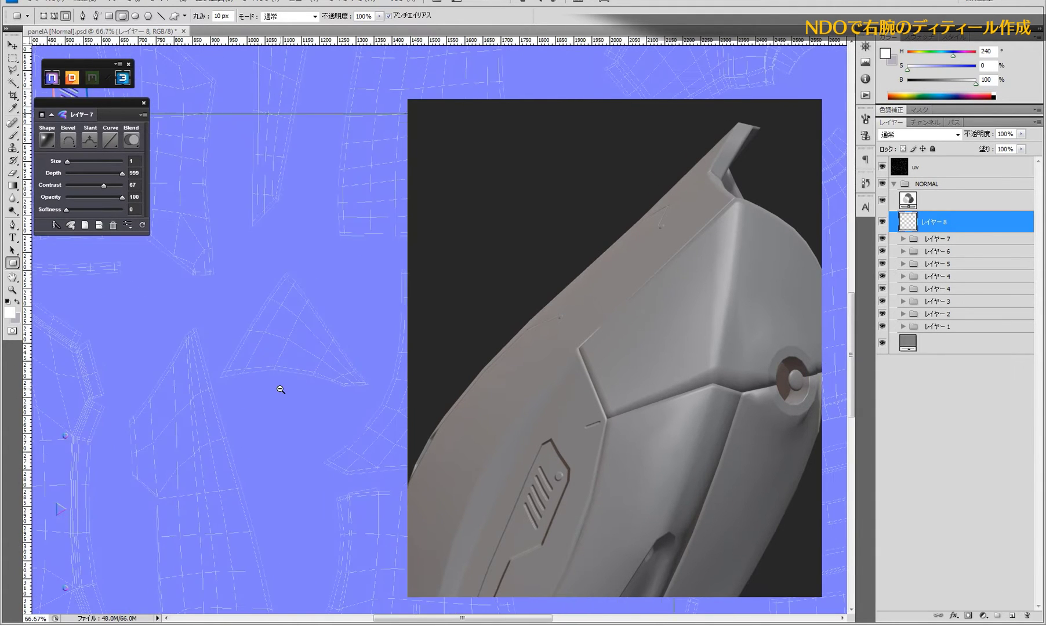
{"action": "left_click", "coordinate": [282, 385], "text": "alt"}
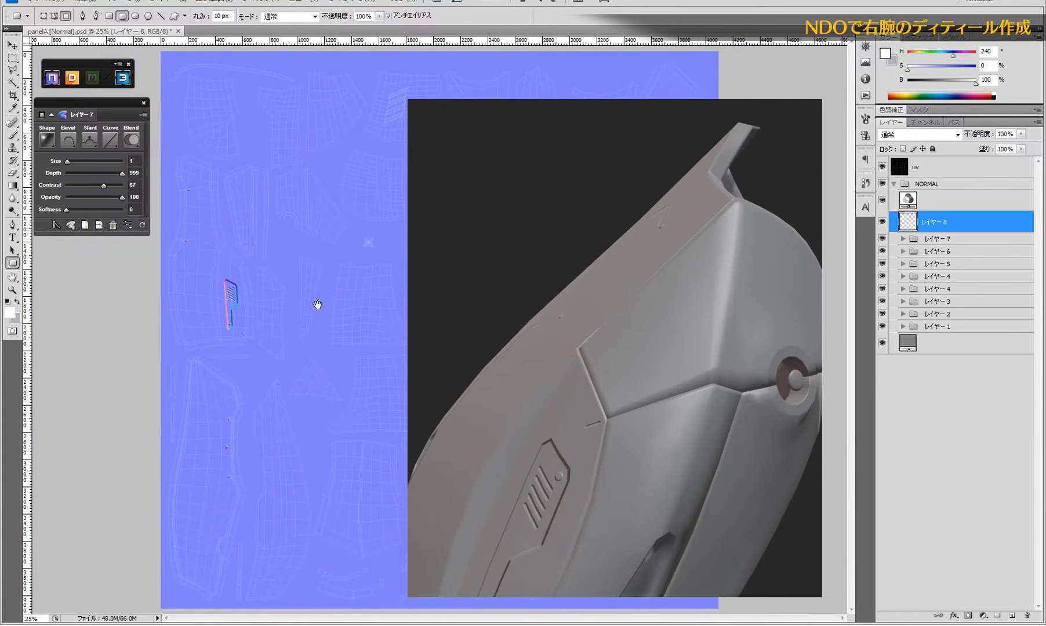
{"action": "left_click", "coordinate": [334, 239], "text": "ctrl"}
{"action": "mouse_move", "coordinate": [334, 239]}
{"action": "left_mouse_down"}
{"action": "mouse_move", "coordinate": [363, 262]}
{"action": "mouse_move", "coordinate": [367, 369]}
{"action": "mouse_move", "coordinate": [200, 311]}
{"action": "mouse_move", "coordinate": [176, 322]}
{"action": "left_mouse_up"}
{"action": "mouse_move", "coordinate": [192, 362]}
{"action": "left_mouse_down"}
{"action": "mouse_move", "coordinate": [184, 432]}
{"action": "mouse_move", "coordinate": [247, 402]}
{"action": "mouse_move", "coordinate": [348, 292]}
{"action": "mouse_move", "coordinate": [248, 309]}
{"action": "left_mouse_up"}
{"action": "mouse_move", "coordinate": [308, 380]}
{"action": "left_mouse_down"}
{"action": "mouse_move", "coordinate": [247, 326]}
{"action": "mouse_move", "coordinate": [229, 287]}
{"action": "mouse_move", "coordinate": [294, 359]}
{"action": "left_mouse_up"}
{"action": "left_click_drag", "start_coordinate": [303, 276], "coordinate": [230, 403]}
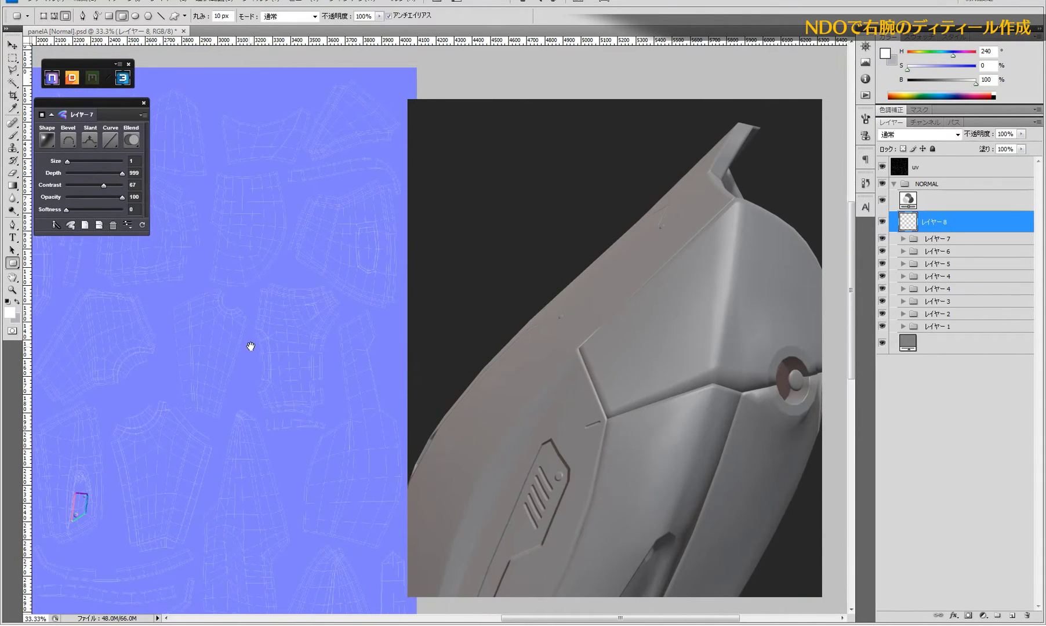
{"action": "left_click_drag", "start_coordinate": [180, 375], "coordinate": [333, 396]}
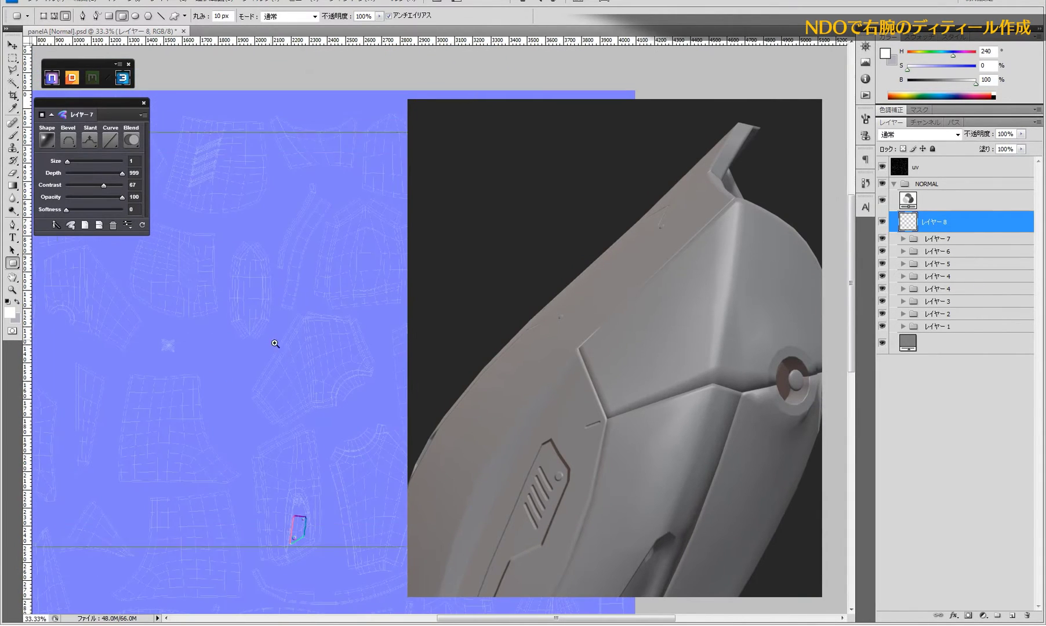
- Zoom to 200% on the target island and drag out a rounded pill shape
{"action": "left_click", "coordinate": [341, 367], "text": "ctrl"}
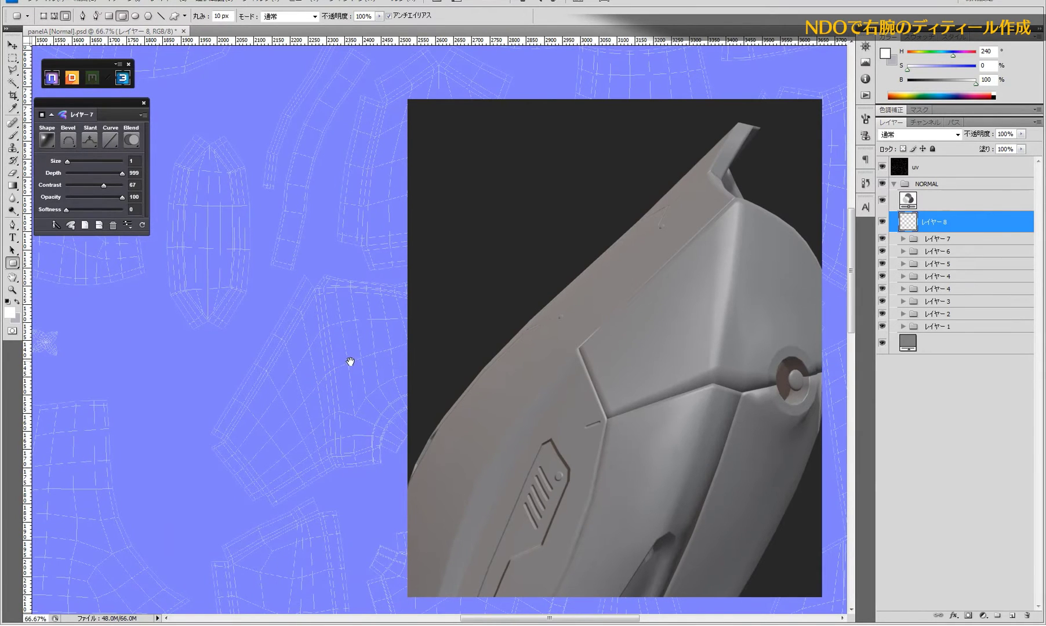
{"action": "left_click_drag", "start_coordinate": [348, 358], "coordinate": [285, 360]}
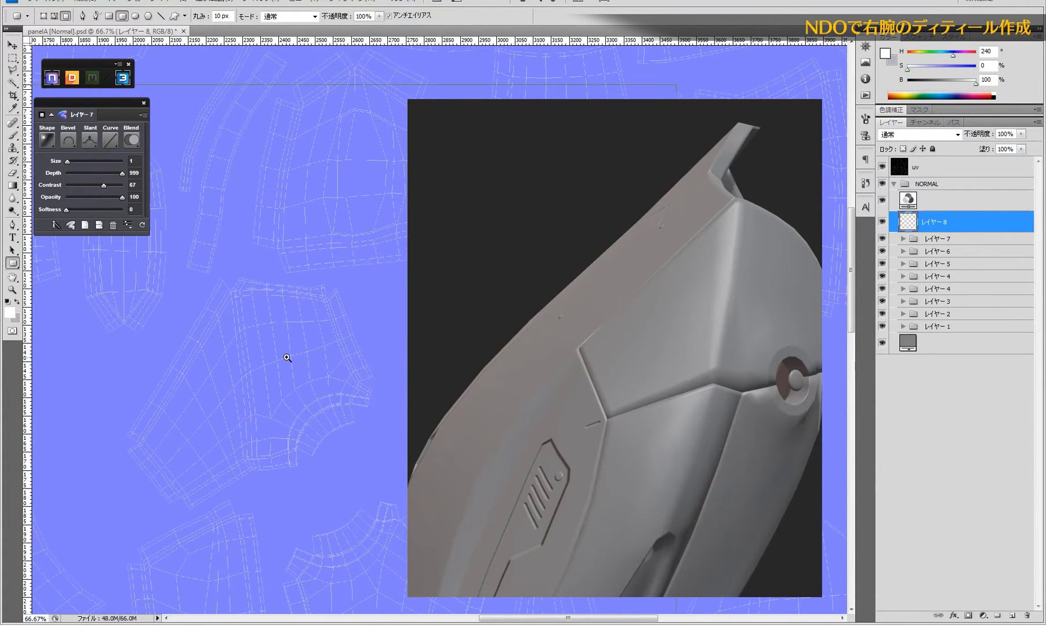
{"action": "left_click", "coordinate": [287, 358], "text": "ctrl"}
{"action": "left_click_drag", "start_coordinate": [218, 400], "coordinate": [254, 328]}
{"action": "left_click", "coordinate": [250, 362], "text": "ctrl"}
{"action": "mouse_move", "coordinate": [214, 258]}
{"action": "left_mouse_down"}
{"action": "mouse_move", "coordinate": [314, 282]}
{"action": "mouse_move", "coordinate": [311, 294]}
{"action": "mouse_move", "coordinate": [311, 281]}
{"action": "left_mouse_up"}
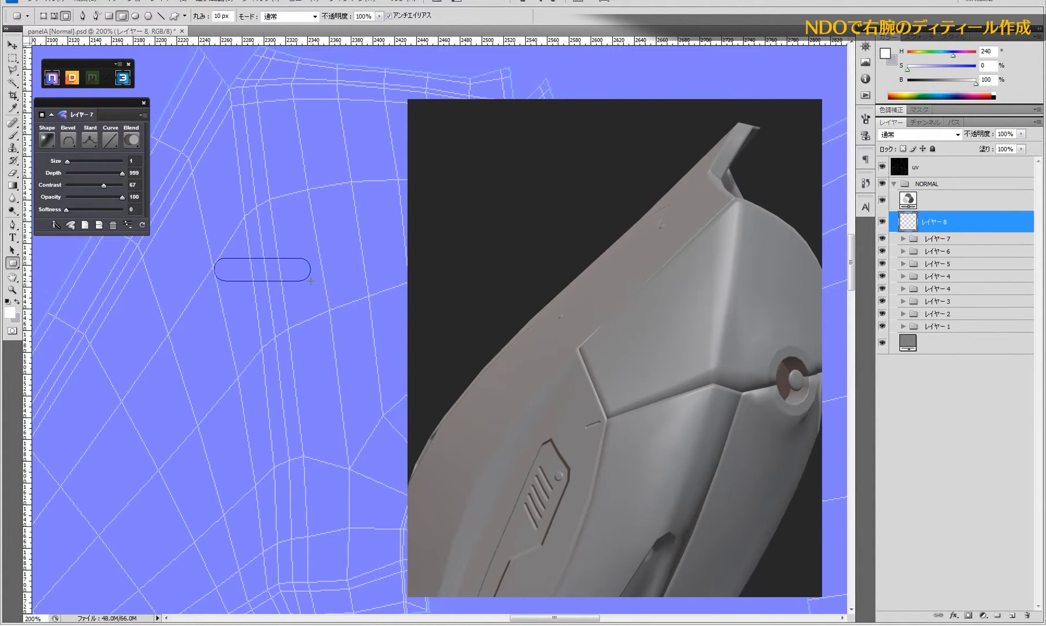
- Refine the pill height, then duplicate the white pill below and right onto a copy layer
{"action": "left_click_drag", "start_coordinate": [311, 282], "coordinate": [308, 281]}
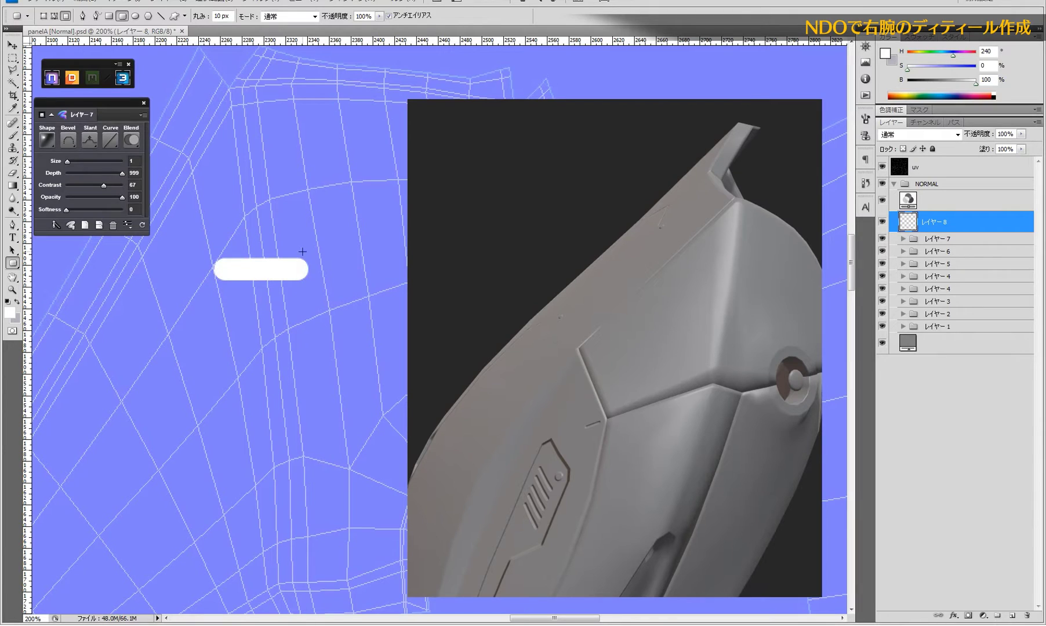
{"action": "left_click", "coordinate": [12, 58]}
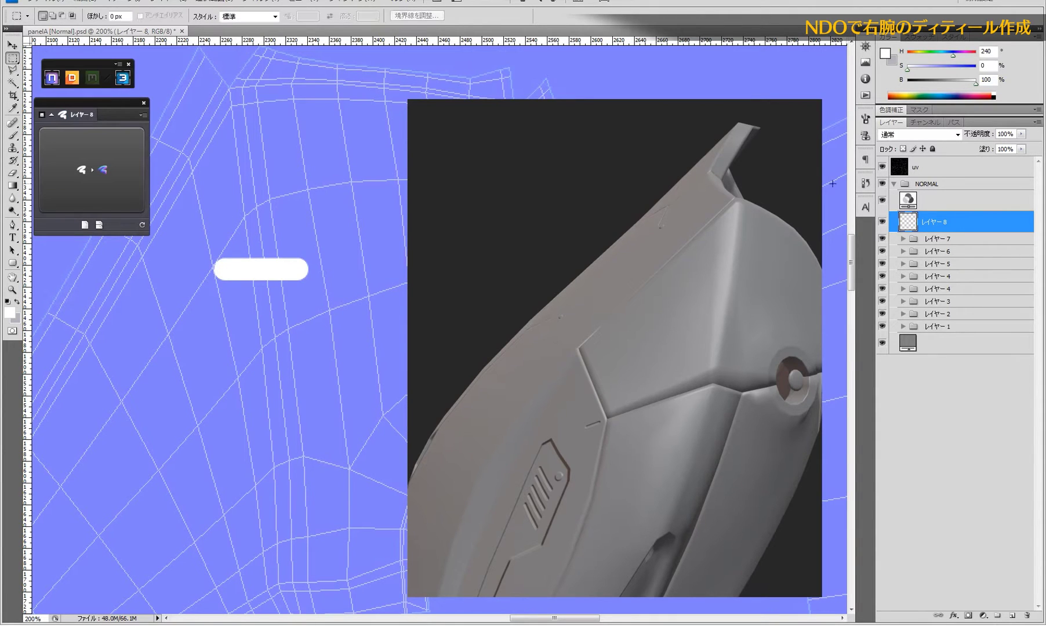
{"action": "left_click_drag", "start_coordinate": [300, 299], "coordinate": [311, 334]}
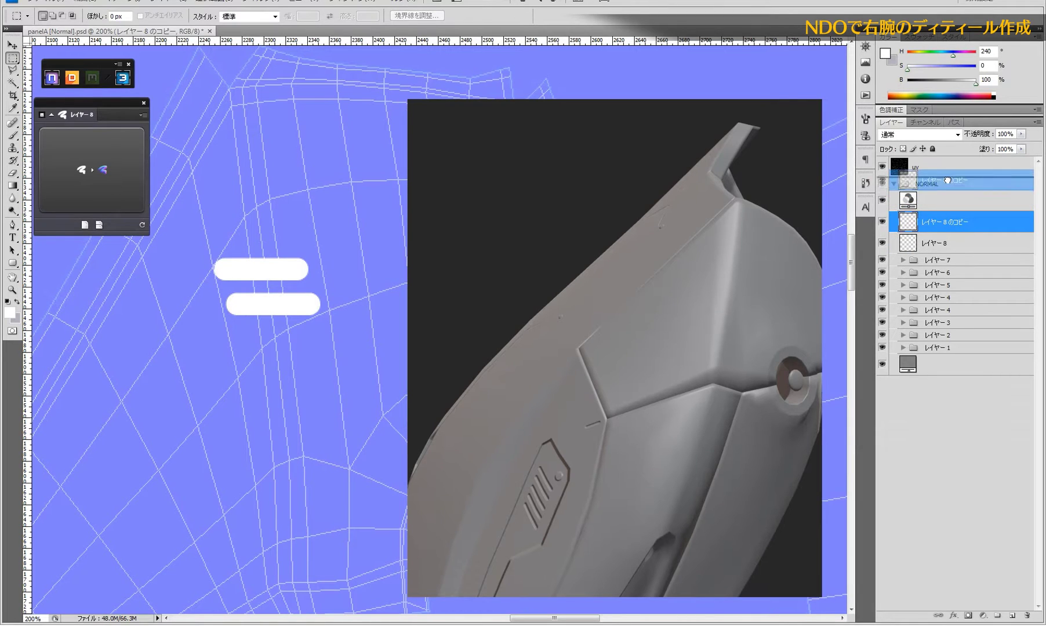
{"action": "mouse_move", "coordinate": [937, 219]}
{"action": "left_mouse_down"}
{"action": "mouse_move", "coordinate": [916, 178]}
{"action": "mouse_move", "coordinate": [943, 255]}
{"action": "left_mouse_up"}
{"action": "left_click", "coordinate": [882, 188]}
{"action": "left_click", "coordinate": [882, 188]}
- Try positioning the duplicate, then delete 'レイヤー8のコピー' and reselect レイヤー8
{"action": "left_click", "coordinate": [935, 223]}
{"action": "right_click", "coordinate": [913, 255]}
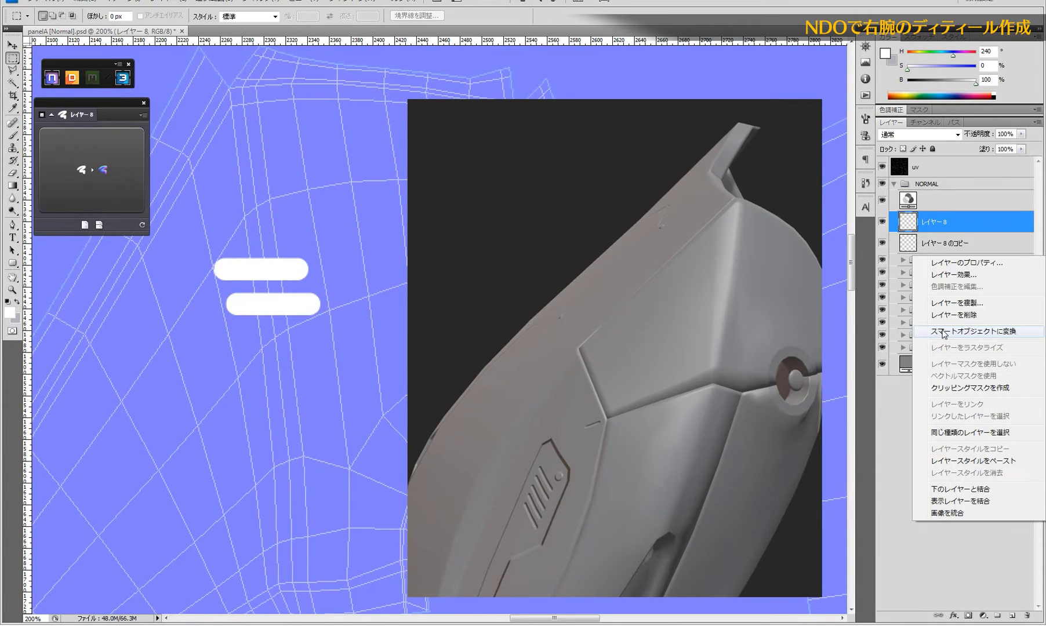
{"action": "key", "text": "Escape"}
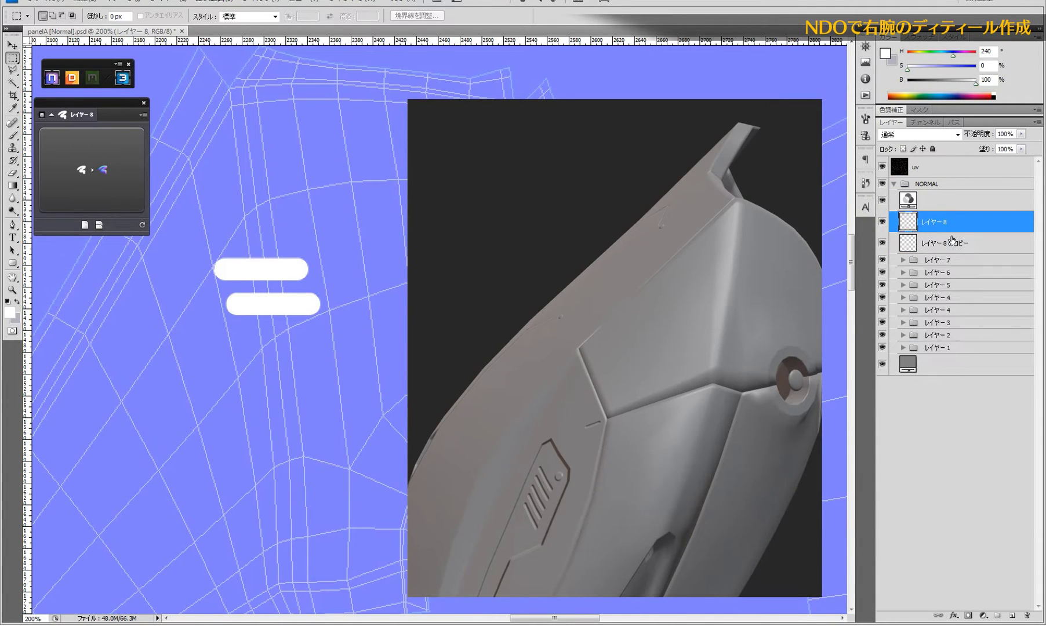
{"action": "left_click", "coordinate": [948, 242]}
{"action": "left_click_drag", "start_coordinate": [291, 318], "coordinate": [279, 327]}
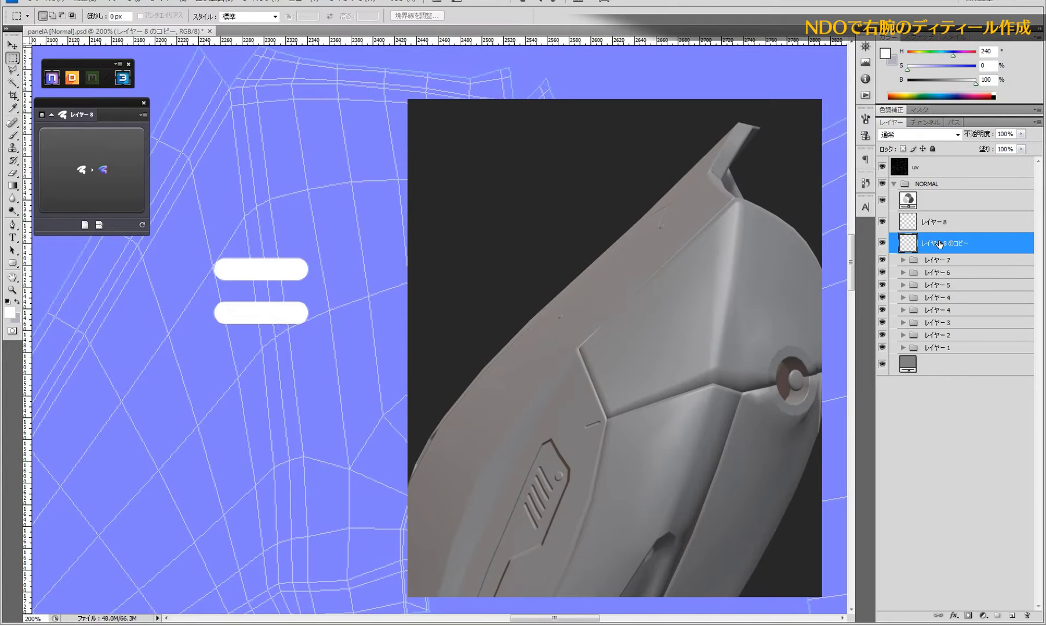
{"action": "left_click_drag", "start_coordinate": [940, 245], "coordinate": [1028, 616]}
{"action": "left_click", "coordinate": [922, 228]}
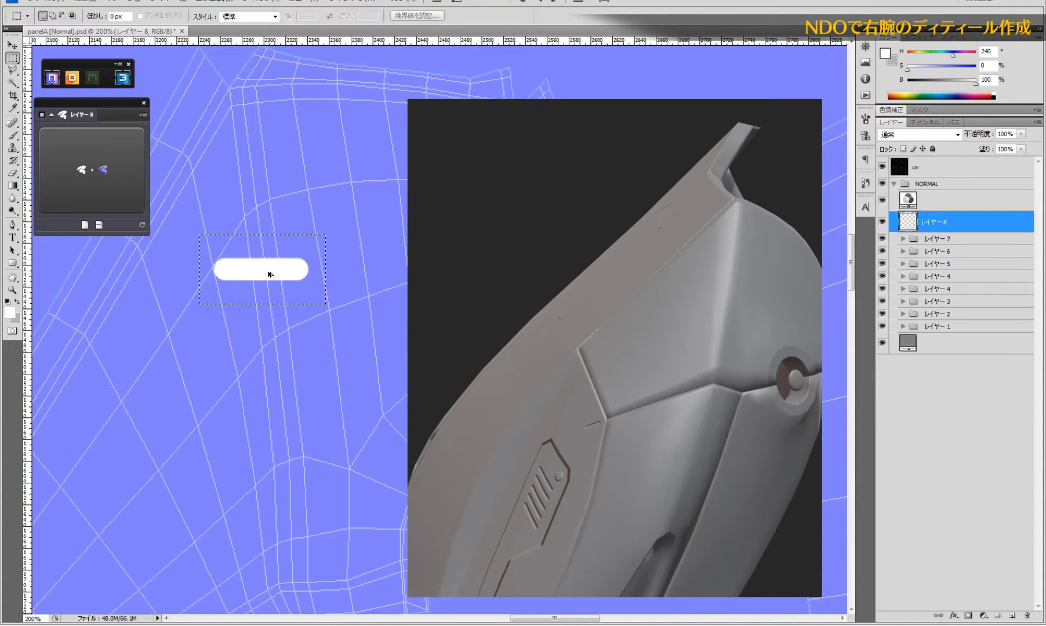
- Copy the pill just below the original, rotate both about -9°, and deselect
{"action": "left_click_drag", "start_coordinate": [271, 273], "coordinate": [263, 315]}
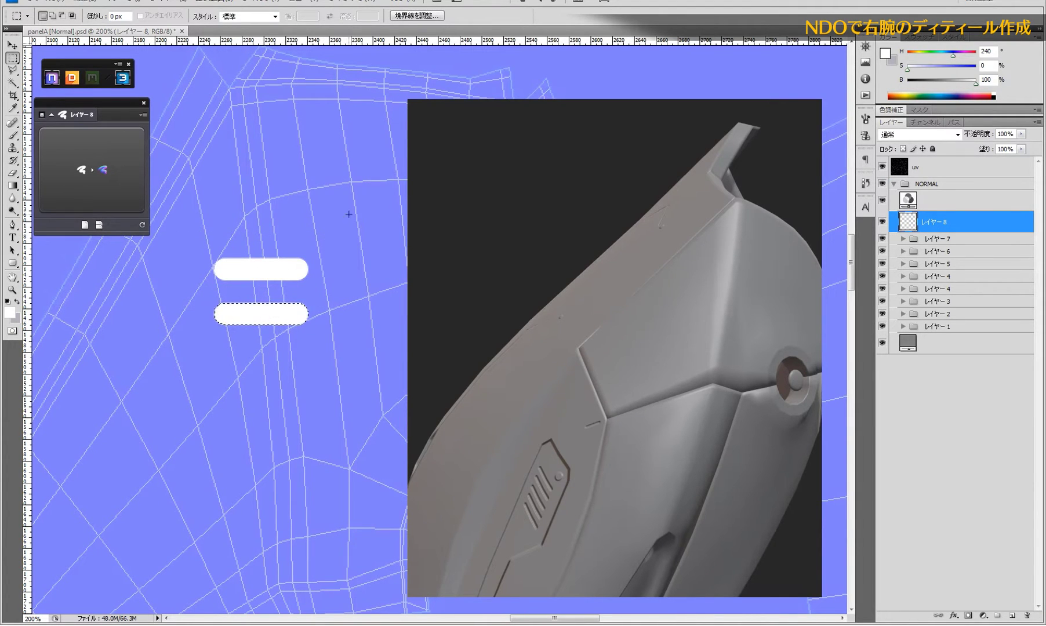
{"action": "left_click_drag", "start_coordinate": [350, 215], "coordinate": [162, 359]}
{"action": "key", "text": "ctrl+t"}
{"action": "left_click_drag", "start_coordinate": [362, 363], "coordinate": [381, 384]}
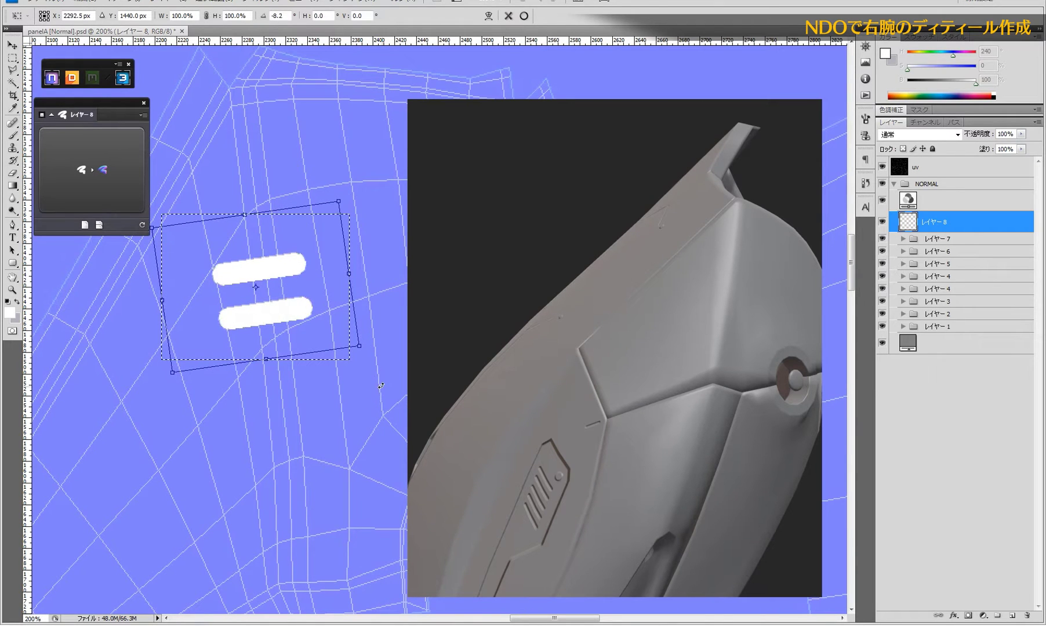
{"action": "key", "text": "Return"}
{"action": "left_click_drag", "start_coordinate": [285, 337], "coordinate": [288, 339]}
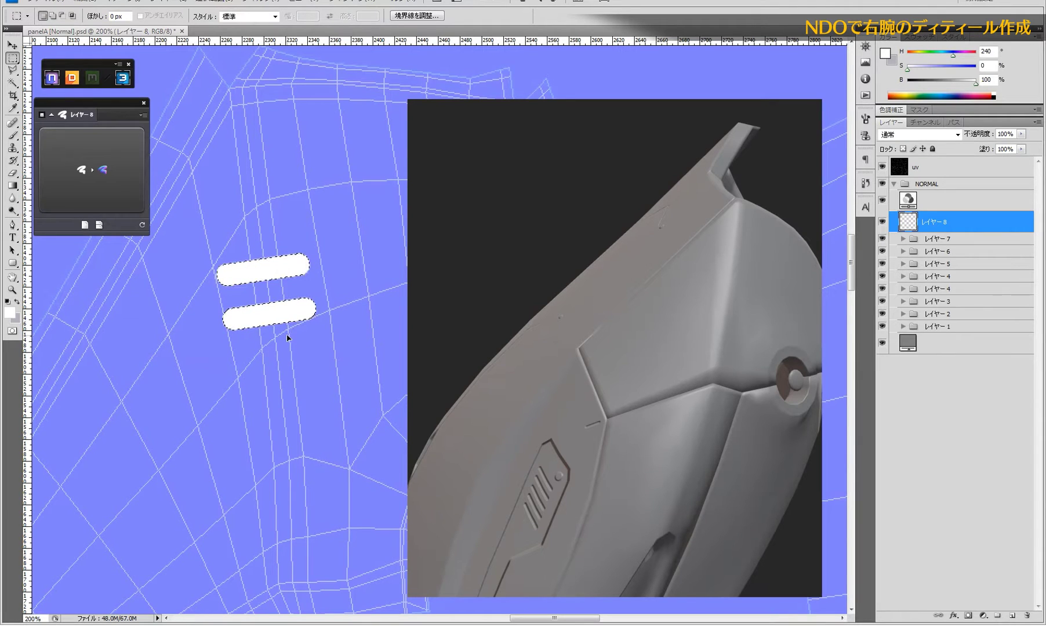
{"action": "key", "text": "ctrl+d"}
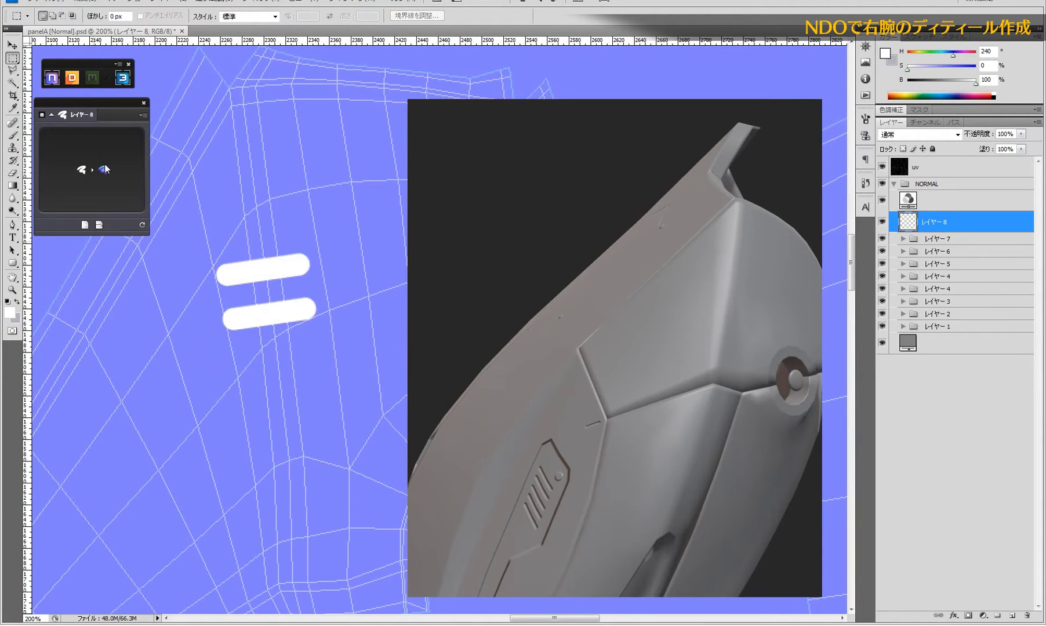
- Convert the pills with nDo using Slant Down, size 4, contrast 100, and shift the slots slightly left
{"action": "left_click", "coordinate": [105, 166]}
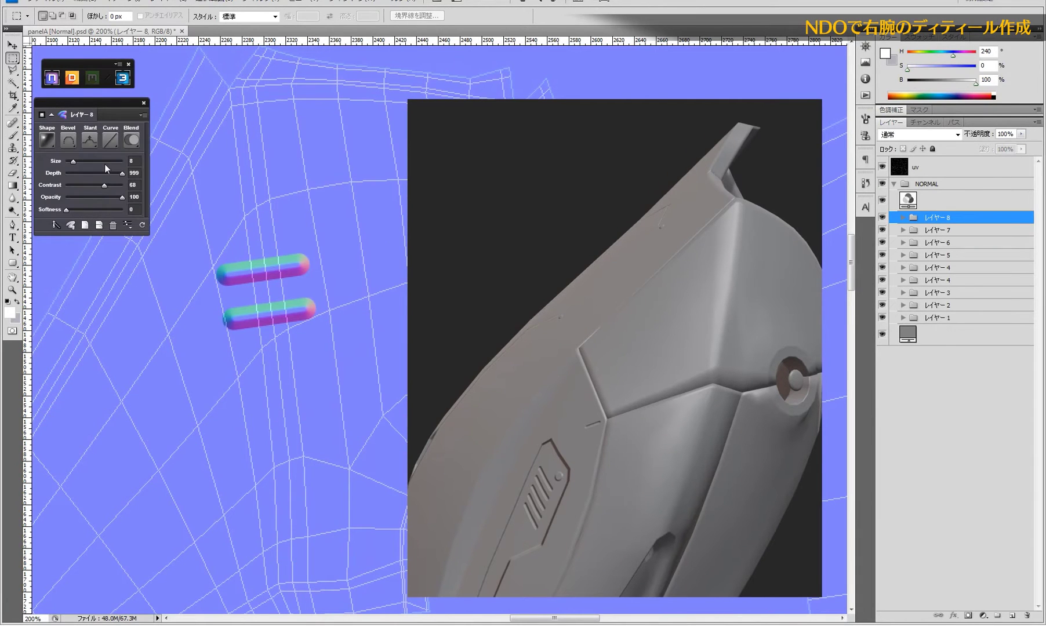
{"action": "left_click", "coordinate": [882, 167]}
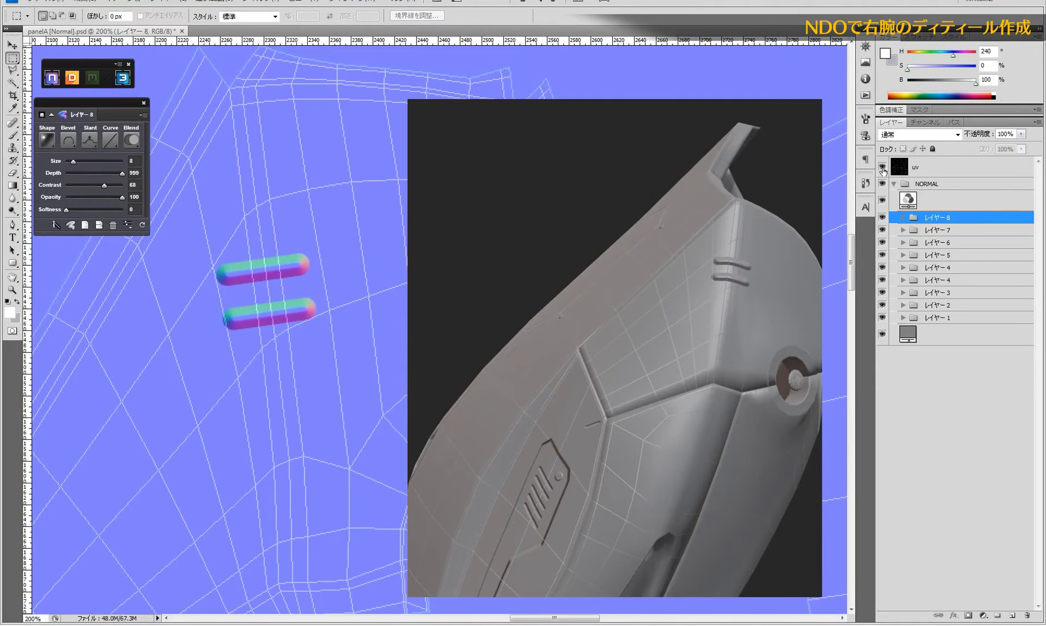
{"action": "left_click", "coordinate": [86, 142]}
{"action": "left_click", "coordinate": [94, 177]}
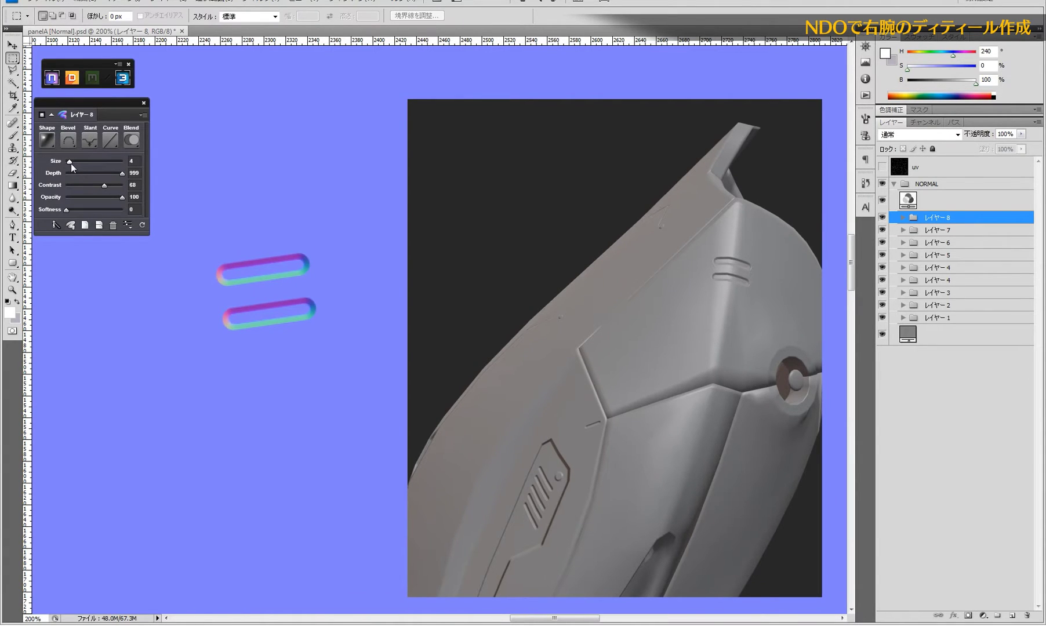
{"action": "left_click_drag", "start_coordinate": [72, 164], "coordinate": [130, 187]}
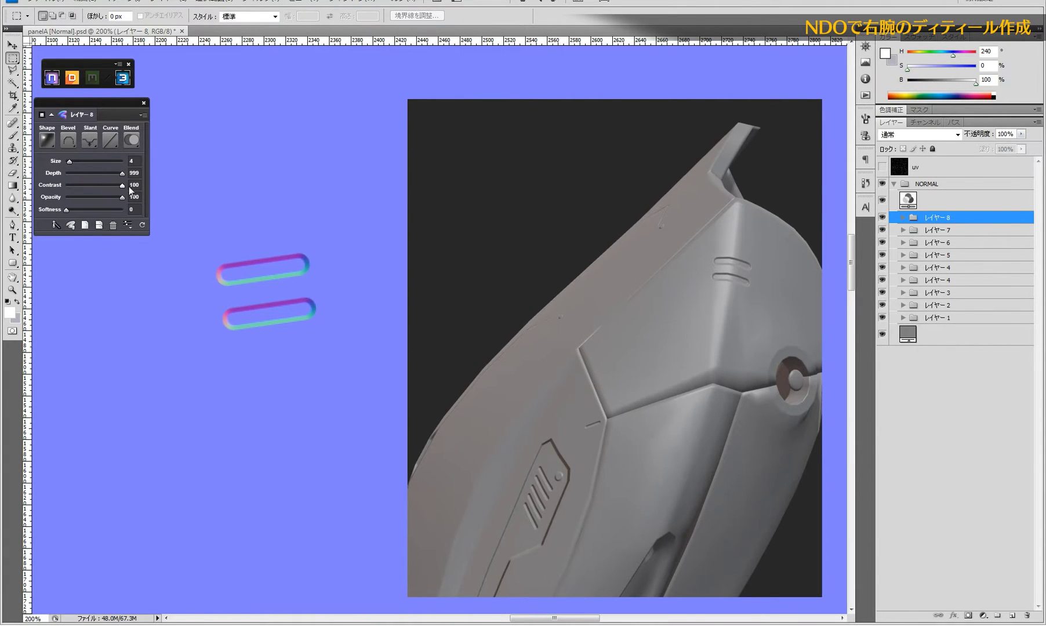
{"action": "mouse_move", "coordinate": [742, 290]}
{"action": "left_mouse_down"}
{"action": "mouse_move", "coordinate": [705, 279]}
{"action": "mouse_move", "coordinate": [716, 279]}
{"action": "left_mouse_up"}
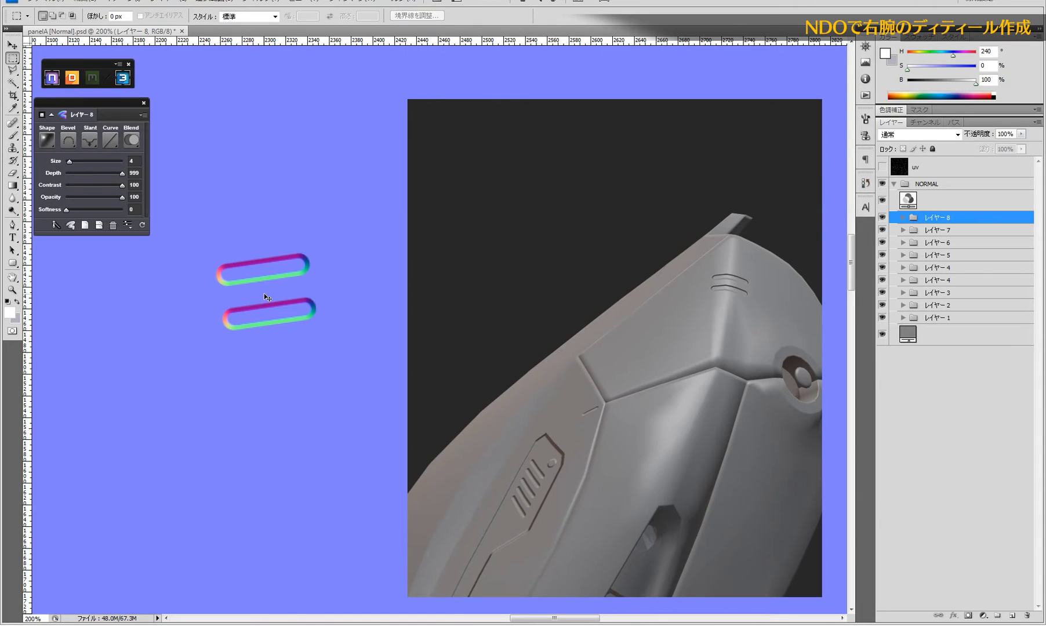
{"action": "left_click_drag", "start_coordinate": [268, 302], "coordinate": [258, 298]}
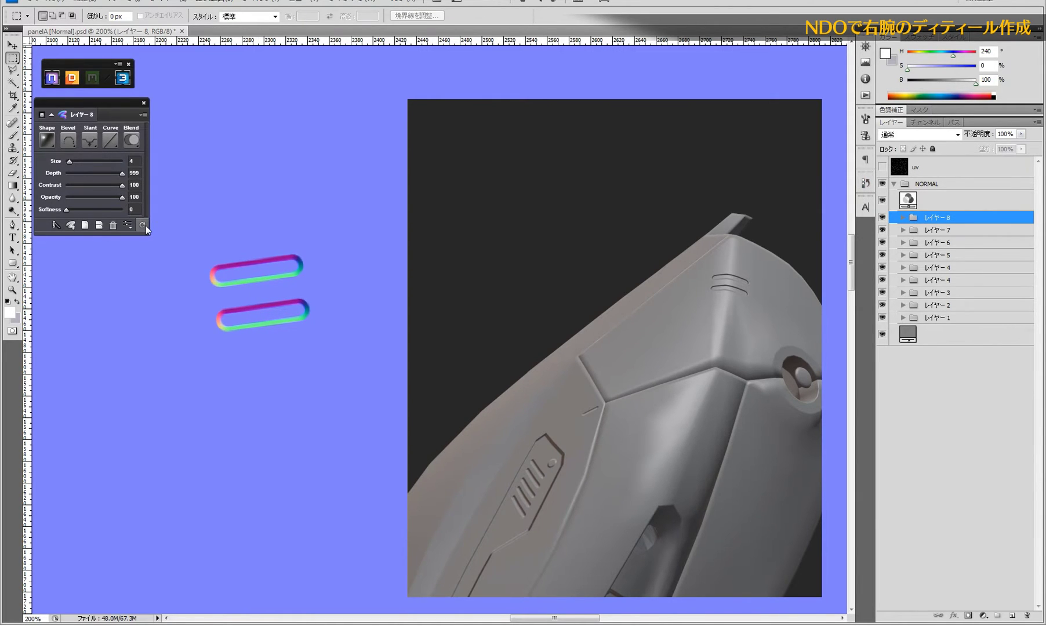
{"action": "mouse_move", "coordinate": [586, 360]}
{"action": "left_mouse_down"}
{"action": "mouse_move", "coordinate": [623, 379]}
{"action": "mouse_move", "coordinate": [623, 434]}
{"action": "mouse_move", "coordinate": [628, 392]}
{"action": "mouse_move", "coordinate": [617, 389]}
{"action": "mouse_move", "coordinate": [637, 406]}
{"action": "left_mouse_up"}
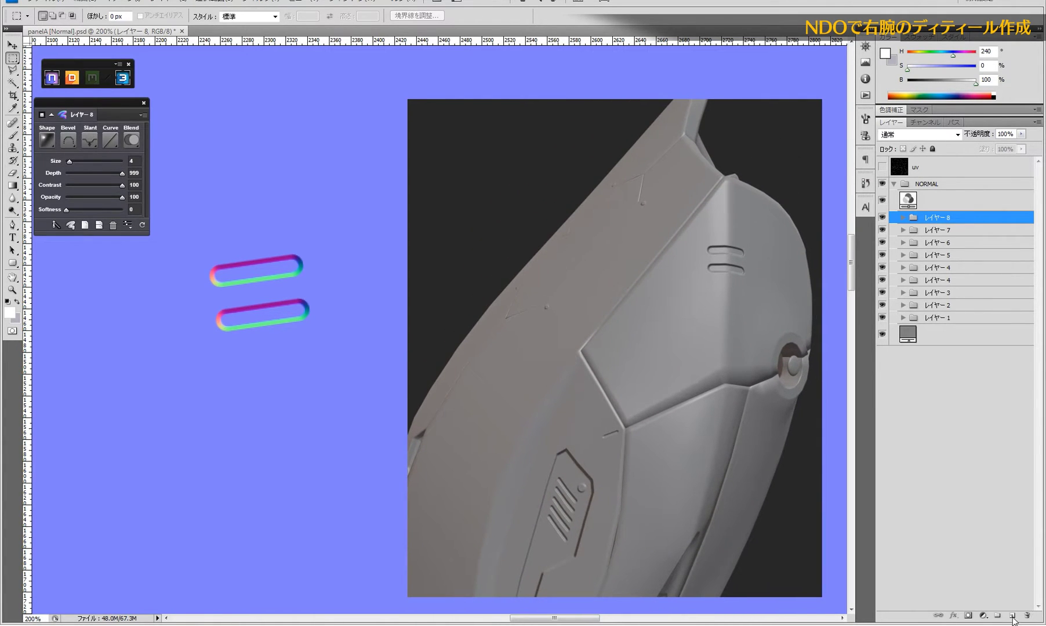
- Add a new layer, select the Polygonal Lasso, and show the UV area left of the slots
{"action": "left_click", "coordinate": [1011, 617]}
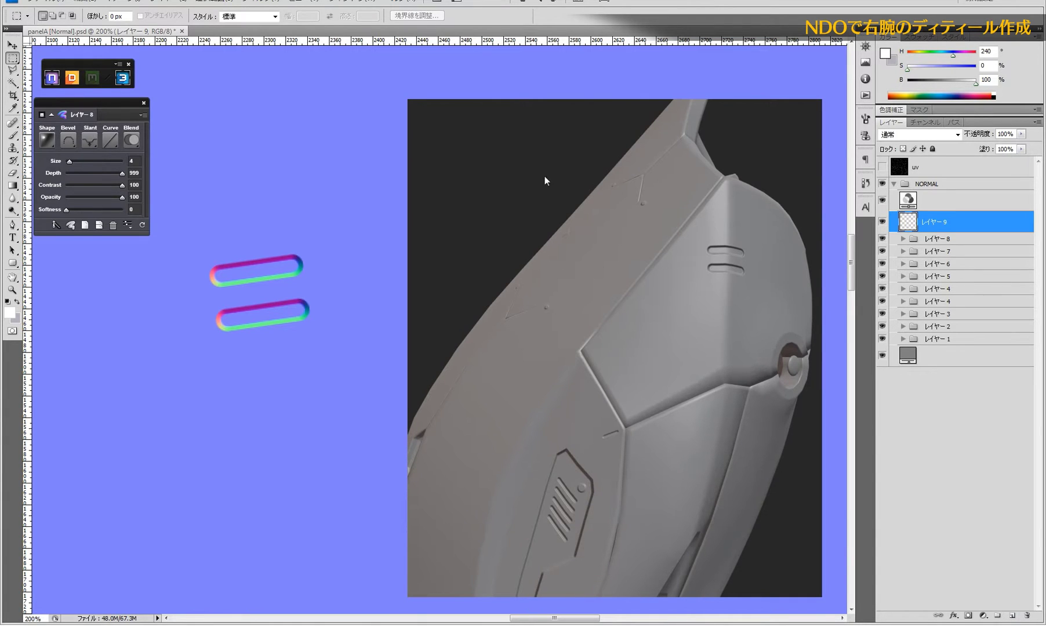
{"action": "left_click", "coordinate": [12, 72]}
{"action": "left_click", "coordinate": [58, 81]}
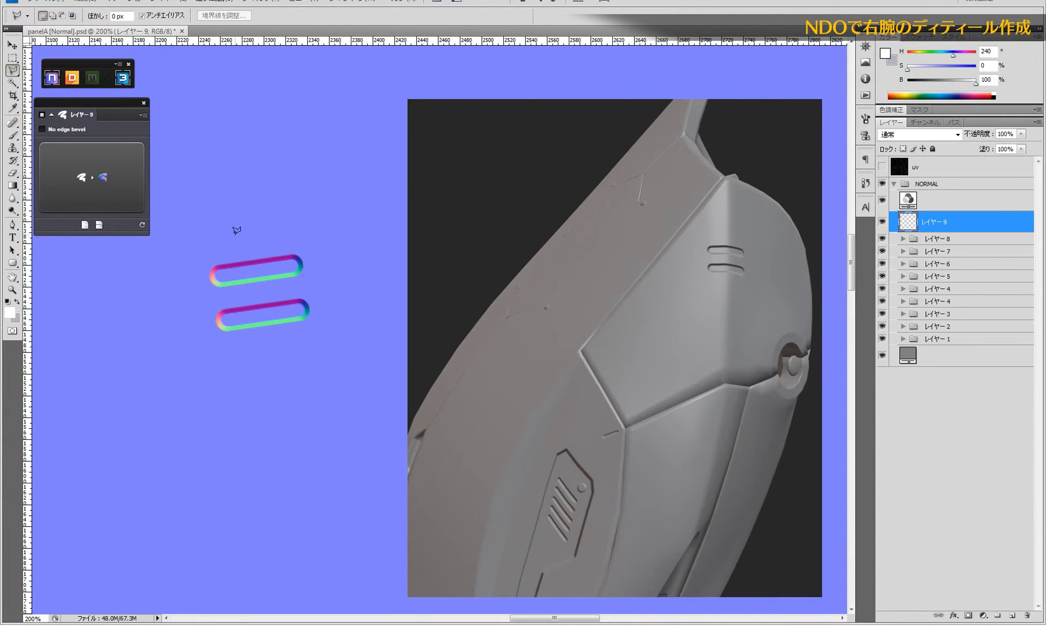
{"action": "left_click", "coordinate": [882, 167]}
{"action": "mouse_move", "coordinate": [392, 224]}
{"action": "left_mouse_down"}
{"action": "mouse_move", "coordinate": [261, 324]}
{"action": "mouse_move", "coordinate": [238, 364]}
{"action": "mouse_move", "coordinate": [275, 367]}
{"action": "left_mouse_up"}
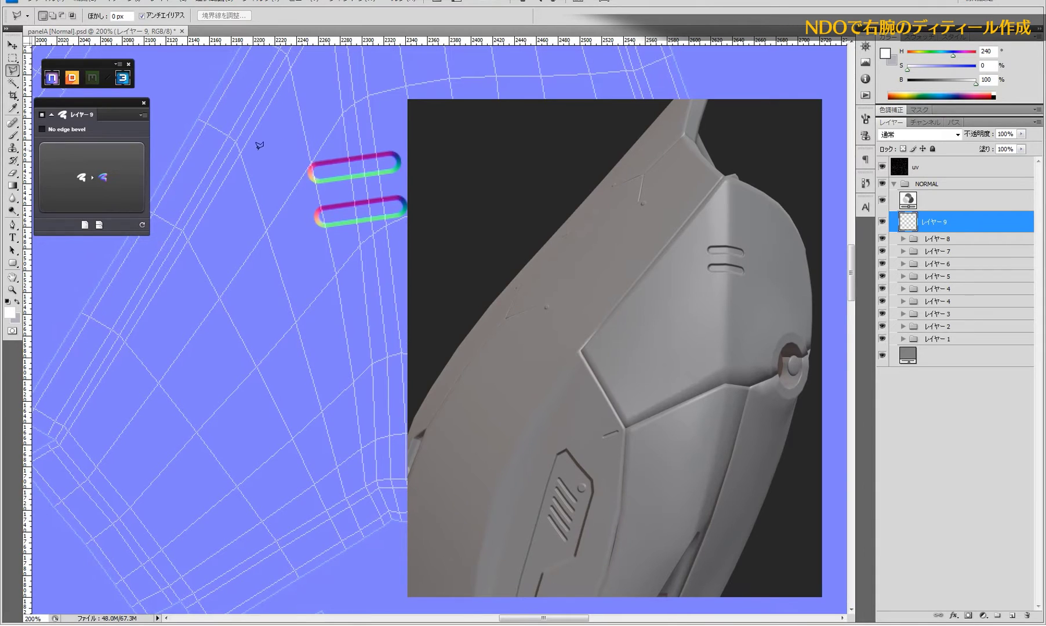
- Trace the five-corner angular panel outline and convert it into an nDo bevelled outline
{"action": "left_click", "coordinate": [260, 152]}
{"action": "left_click", "coordinate": [283, 153]}
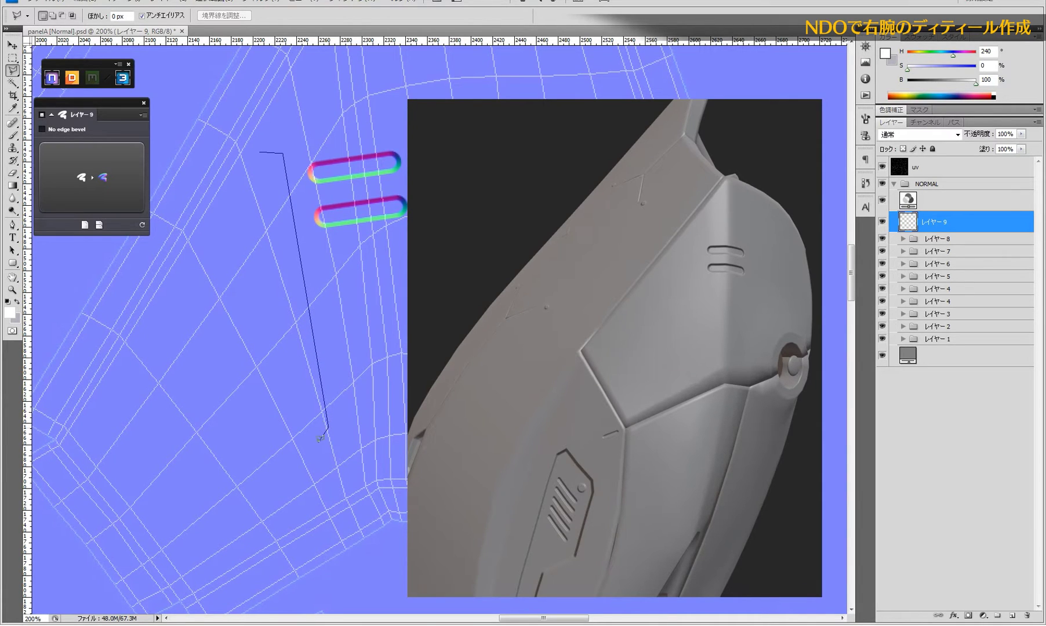
{"action": "left_click", "coordinate": [323, 446]}
{"action": "left_click", "coordinate": [189, 529]}
{"action": "left_click", "coordinate": [110, 401]}
{"action": "left_click", "coordinate": [261, 148]}
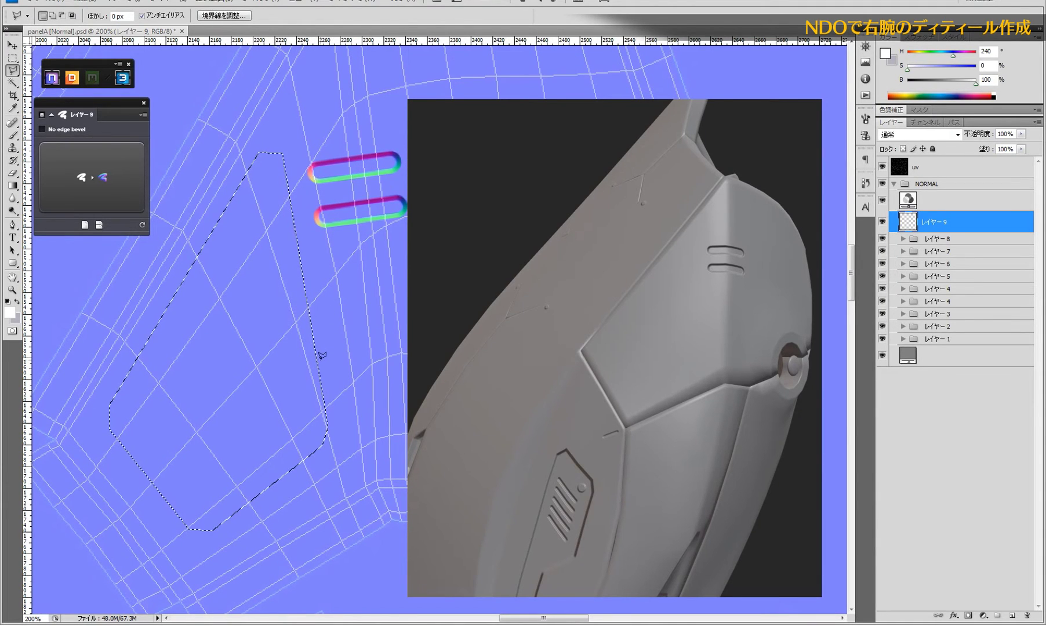
{"action": "left_click", "coordinate": [85, 170]}
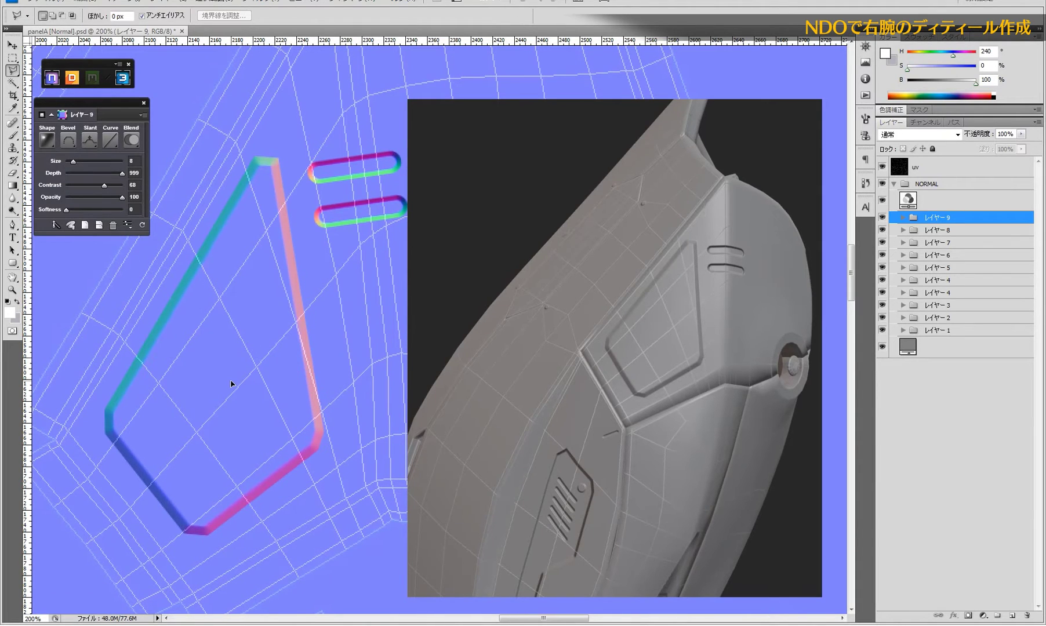
- Set the panel outline's nDo bevel to Groove with Slant Up, checking it in the 3D preview
{"action": "left_click", "coordinate": [882, 168]}
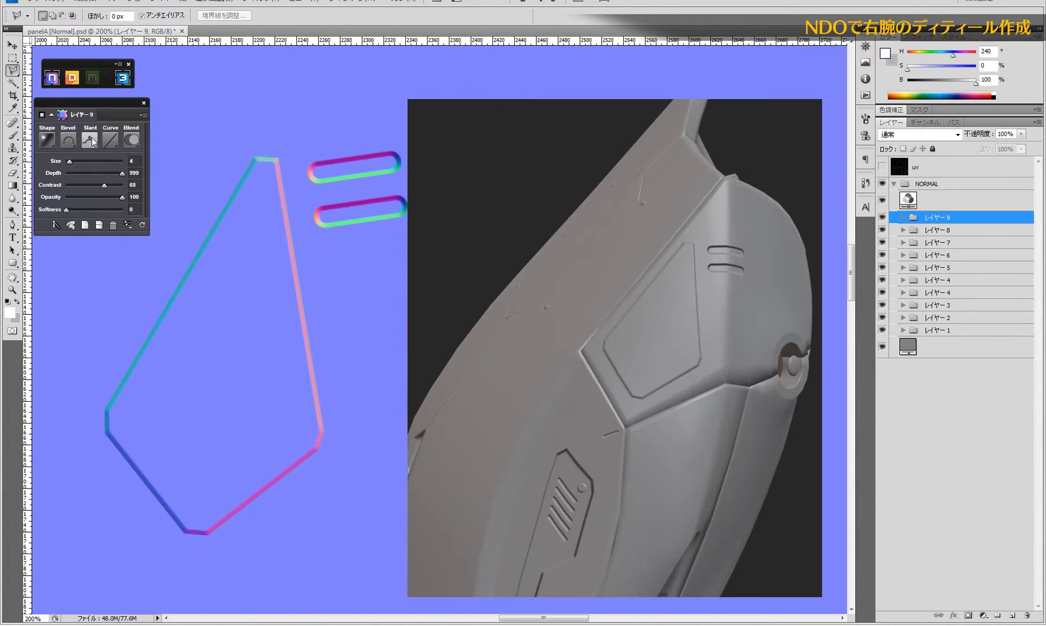
{"action": "left_click", "coordinate": [92, 138]}
{"action": "left_click", "coordinate": [101, 162]}
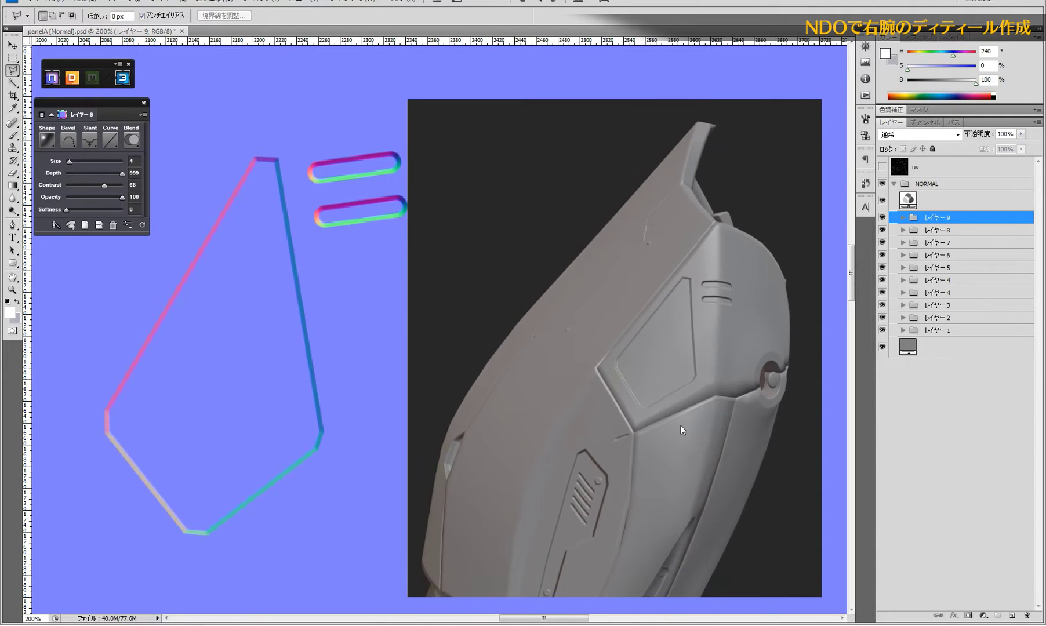
{"action": "mouse_move", "coordinate": [679, 359]}
{"action": "left_mouse_down"}
{"action": "mouse_move", "coordinate": [750, 406]}
{"action": "mouse_move", "coordinate": [721, 387]}
{"action": "mouse_move", "coordinate": [687, 388]}
{"action": "left_mouse_up"}
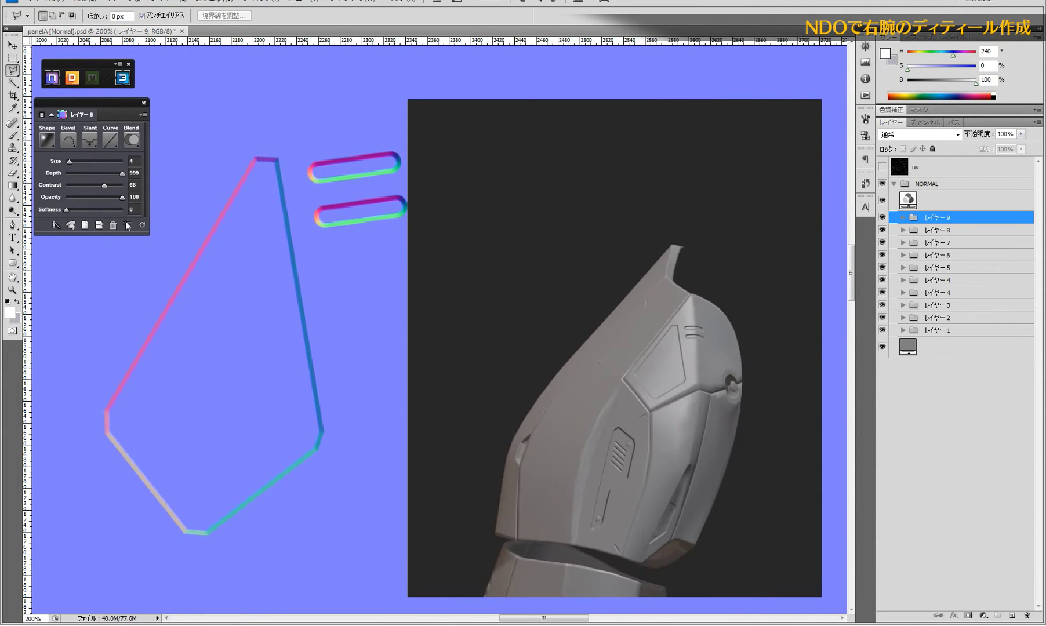
{"action": "left_click", "coordinate": [68, 140]}
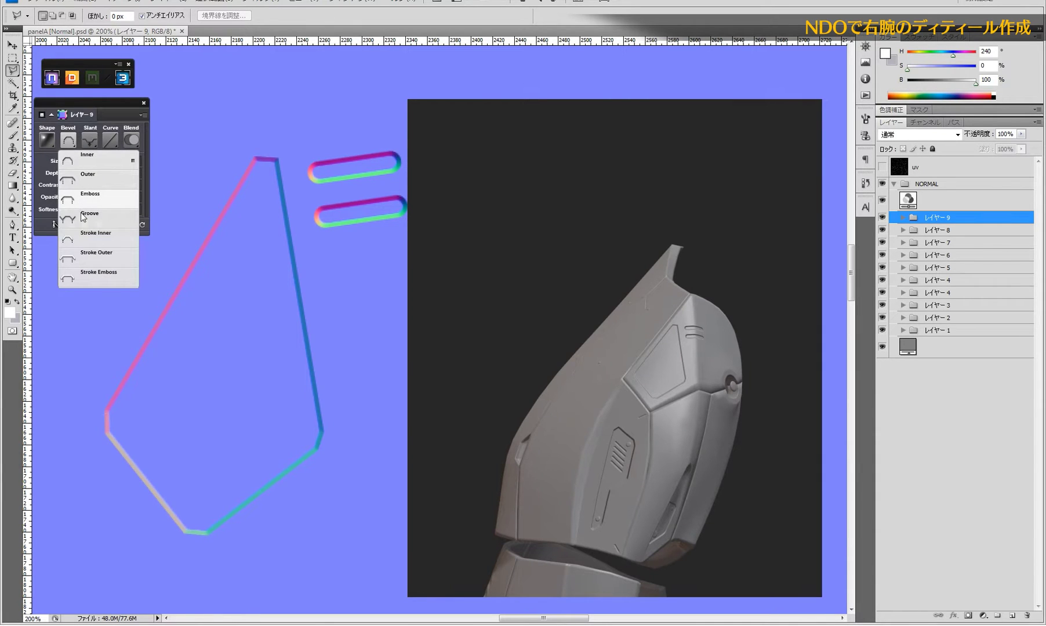
{"action": "left_click", "coordinate": [84, 216]}
{"action": "scroll", "coordinate": [631, 387], "scroll_direction": "up", "scroll_amount": 5}
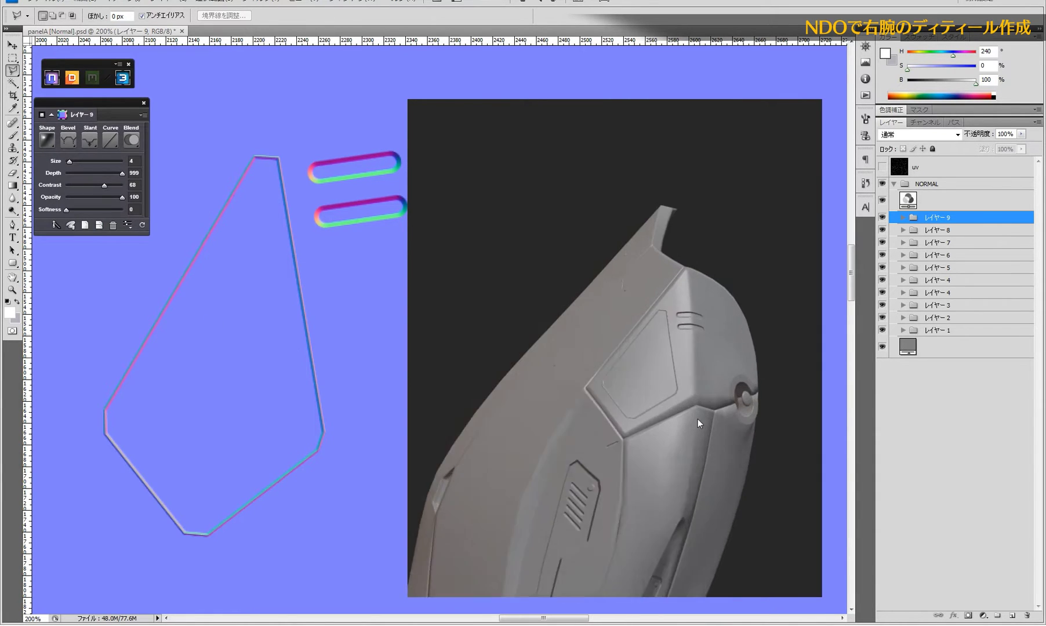
{"action": "left_click", "coordinate": [90, 141]}
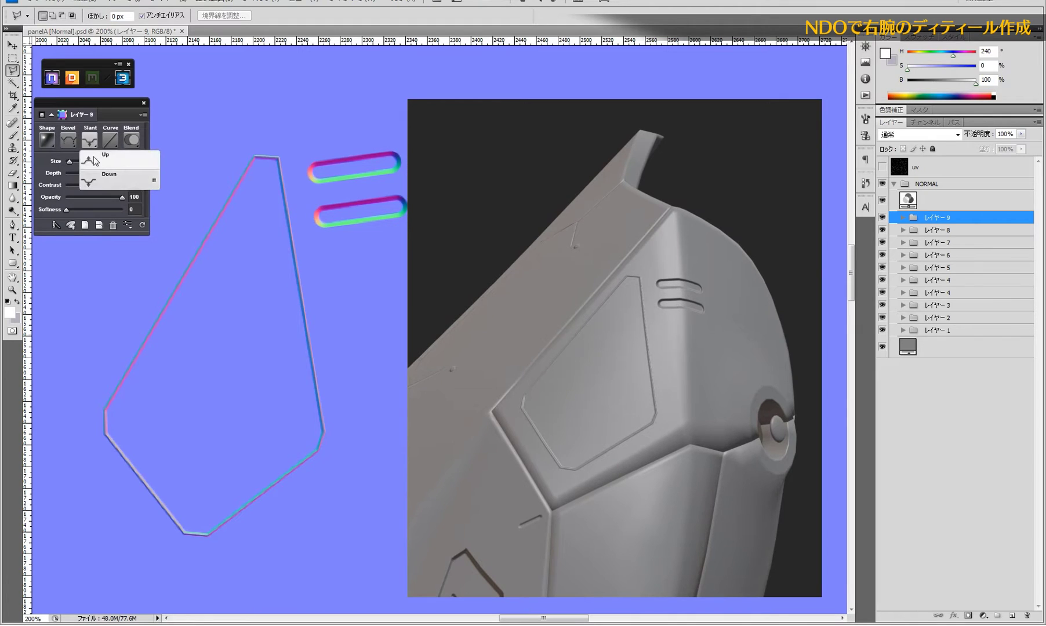
{"action": "left_click", "coordinate": [96, 160]}
{"action": "mouse_move", "coordinate": [695, 421]}
{"action": "left_mouse_down"}
{"action": "mouse_move", "coordinate": [614, 383]}
{"action": "mouse_move", "coordinate": [589, 398]}
{"action": "mouse_move", "coordinate": [596, 416]}
{"action": "mouse_move", "coordinate": [614, 398]}
{"action": "left_mouse_up"}
{"action": "scroll", "coordinate": [633, 441], "scroll_direction": "up", "scroll_amount": 3}
{"action": "mouse_move", "coordinate": [655, 488]}
{"action": "left_mouse_down"}
{"action": "mouse_move", "coordinate": [706, 483]}
{"action": "mouse_move", "coordinate": [667, 506]}
{"action": "mouse_move", "coordinate": [669, 456]}
{"action": "left_mouse_up"}
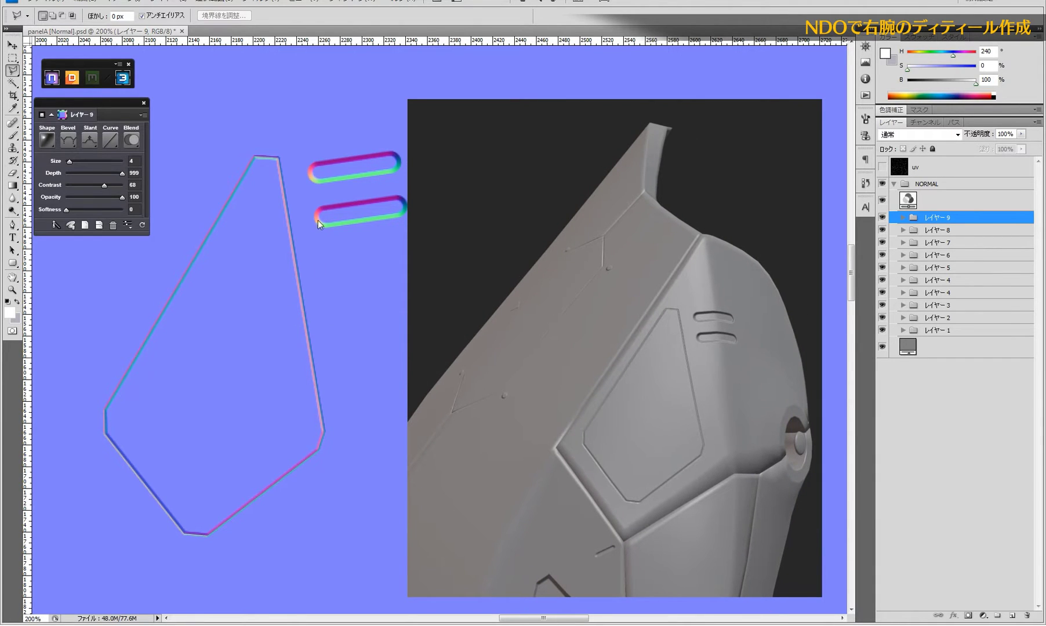
- Show the UV wireframe, nudge the groove slightly right and down, and expand レイヤー9
{"action": "left_click", "coordinate": [903, 219]}
{"action": "left_click", "coordinate": [883, 167]}
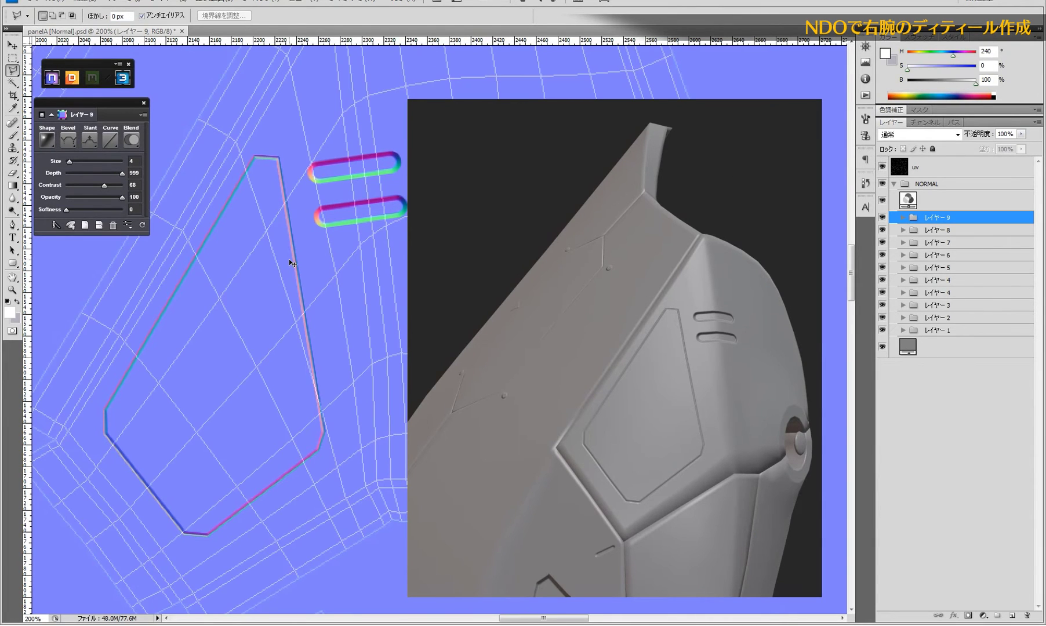
{"action": "left_click_drag", "start_coordinate": [289, 262], "coordinate": [292, 264]}
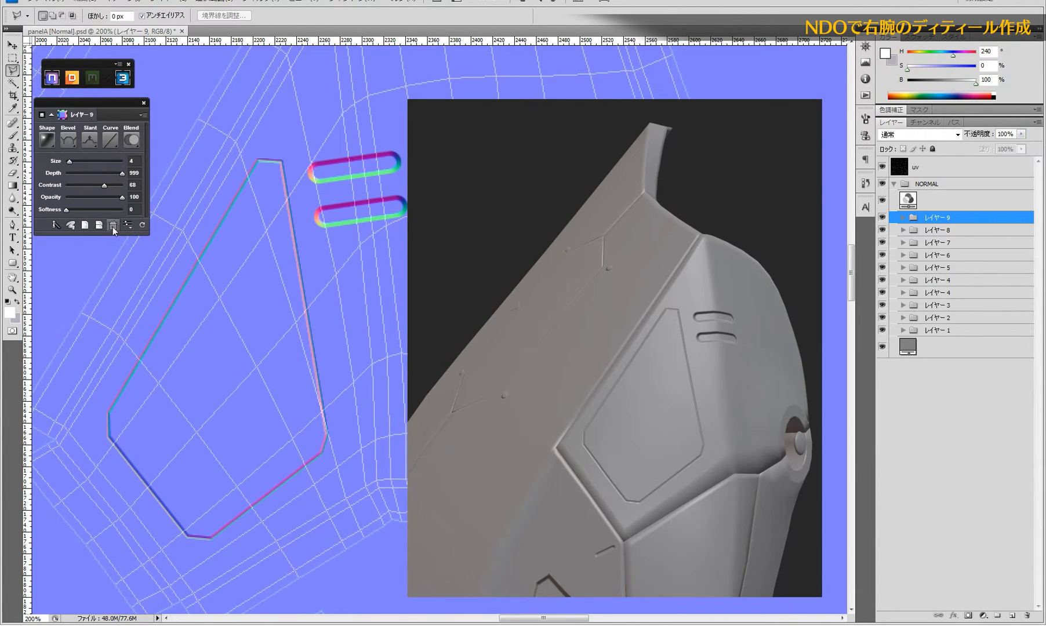
{"action": "left_click", "coordinate": [53, 226]}
{"action": "left_click", "coordinate": [902, 220]}
- Rotate the panel outline sublayer about 1.5° clockwise and re-enter nDo Sculpt Mode
{"action": "left_click", "coordinate": [951, 235]}
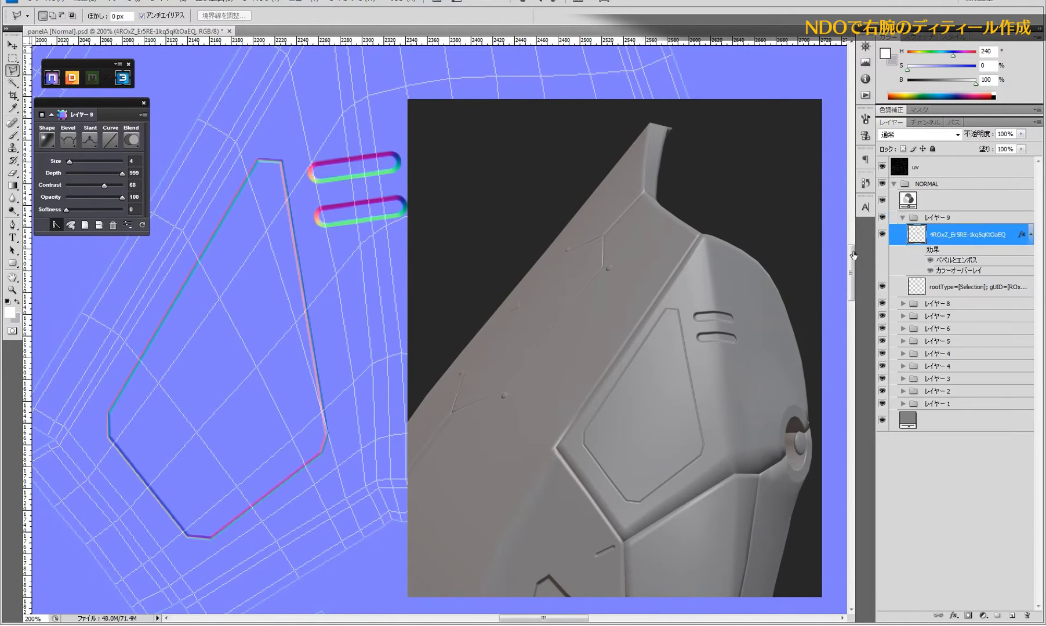
{"action": "key", "text": "ctrl+t"}
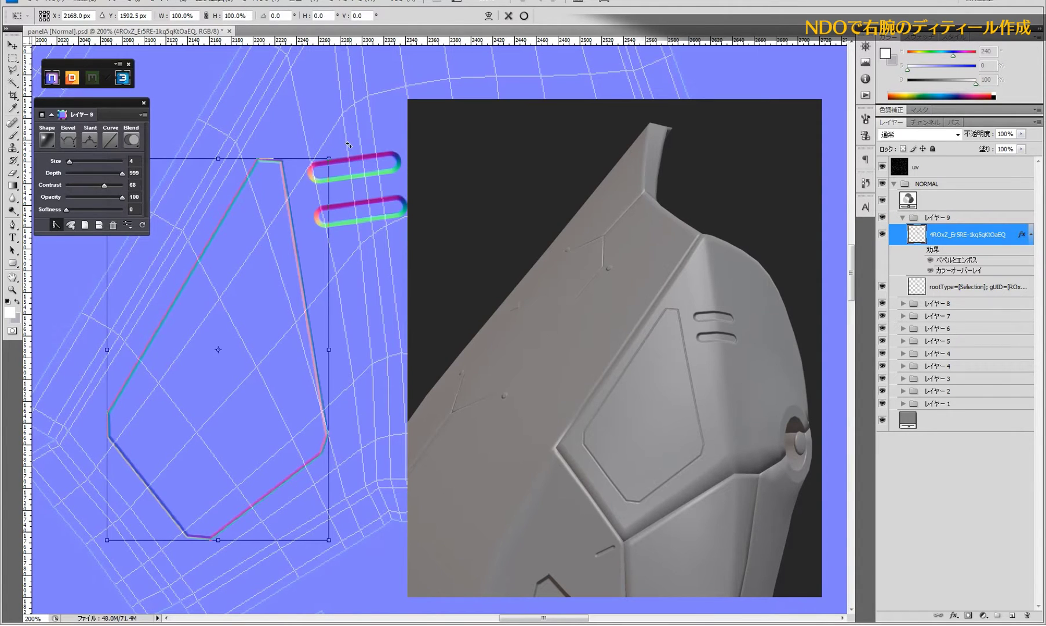
{"action": "left_click_drag", "start_coordinate": [348, 145], "coordinate": [353, 148]}
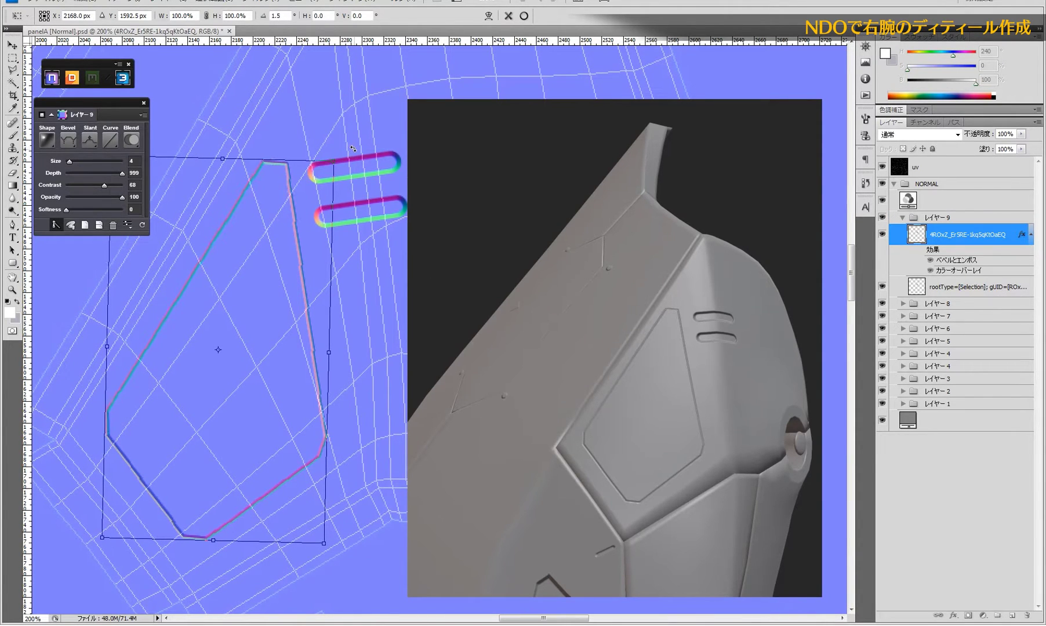
{"action": "key", "text": "Return"}
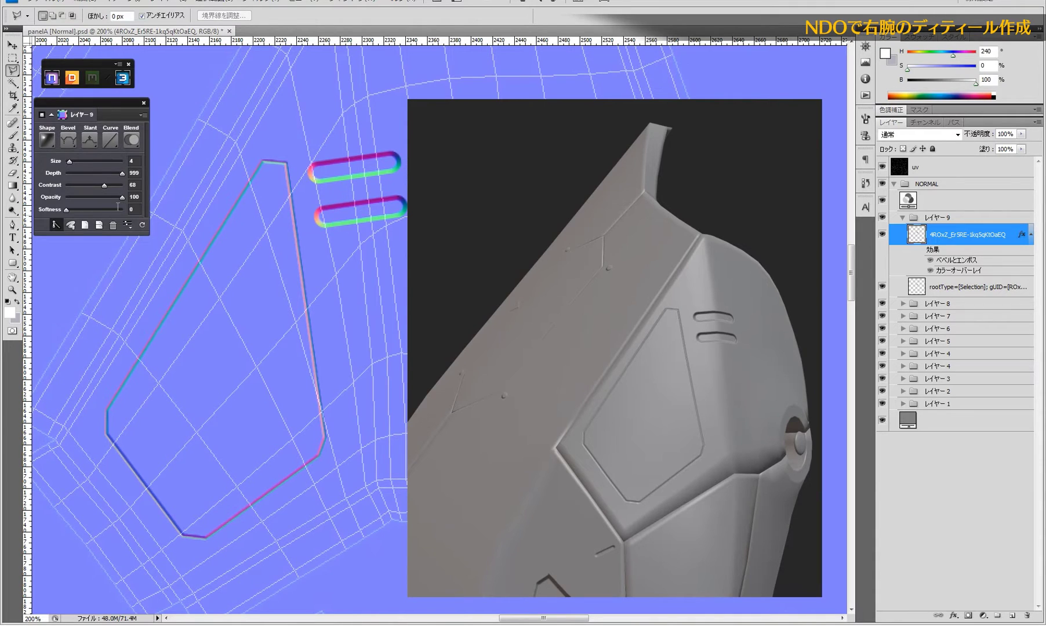
{"action": "left_click", "coordinate": [53, 225]}
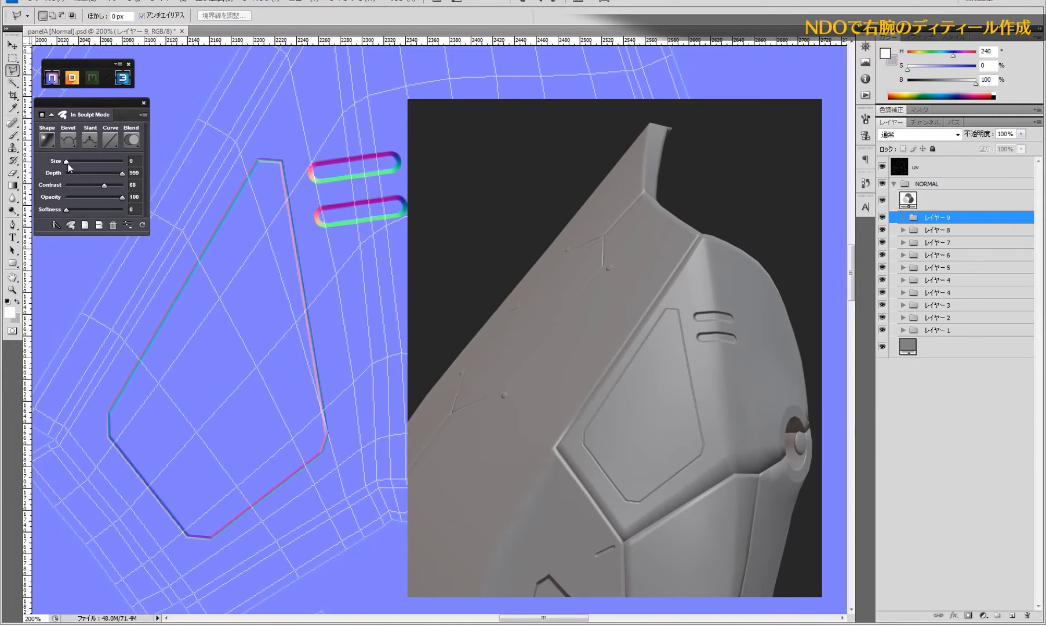
- Set the groove to size 1, contrast about 83, softness 1, and hide the UV layer
{"action": "left_click_drag", "start_coordinate": [67, 164], "coordinate": [69, 164]}
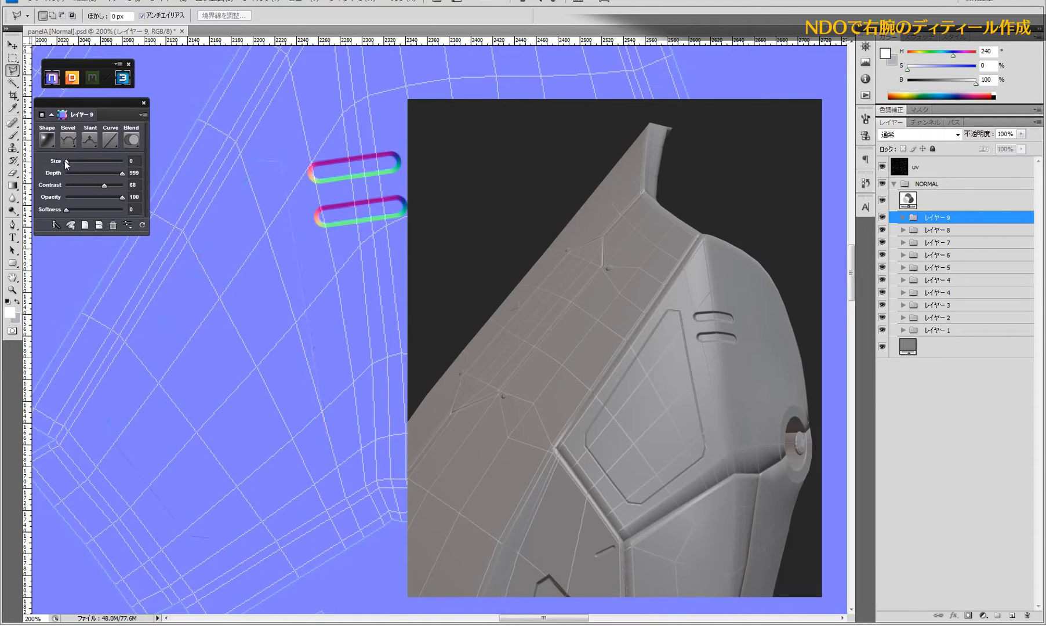
{"action": "left_click_drag", "start_coordinate": [66, 163], "coordinate": [69, 163]}
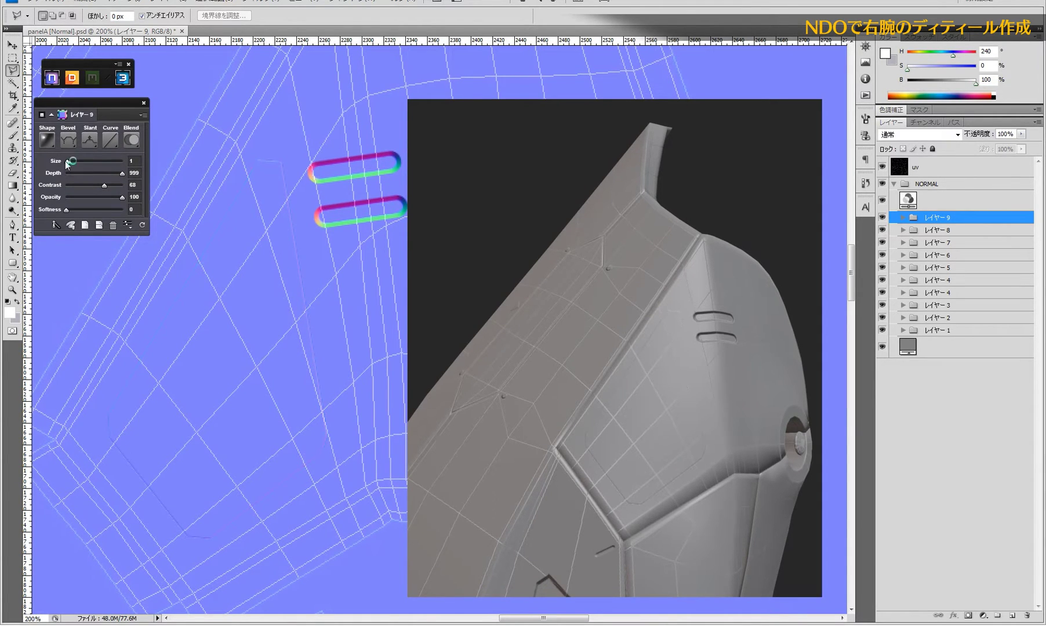
{"action": "left_click_drag", "start_coordinate": [103, 185], "coordinate": [129, 187]}
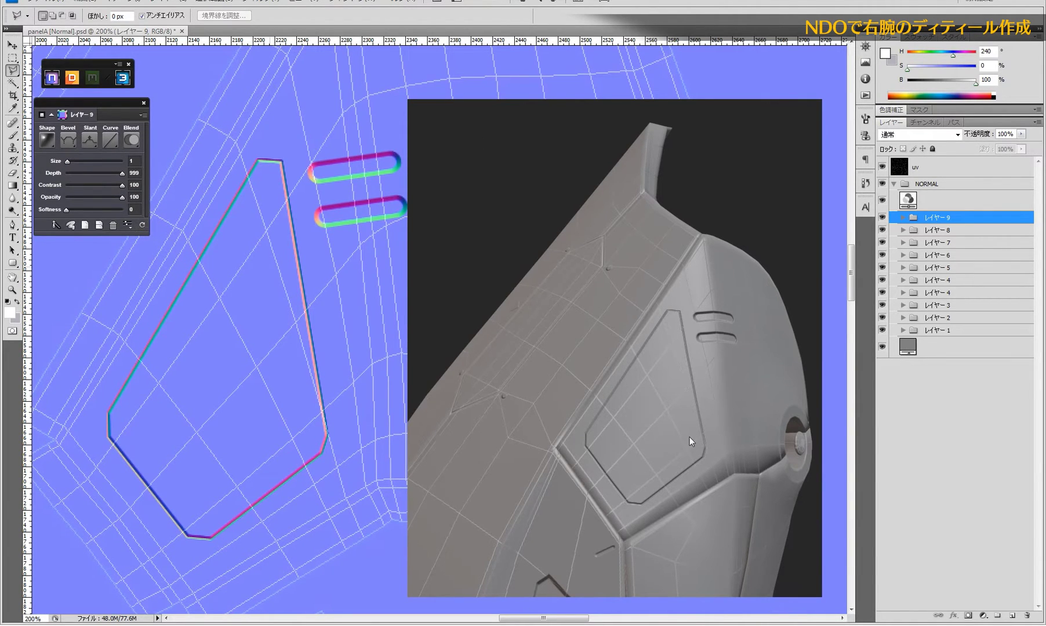
{"action": "scroll", "coordinate": [681, 412], "scroll_direction": "up", "scroll_amount": 3}
{"action": "scroll", "coordinate": [664, 461], "scroll_direction": "up", "scroll_amount": 3}
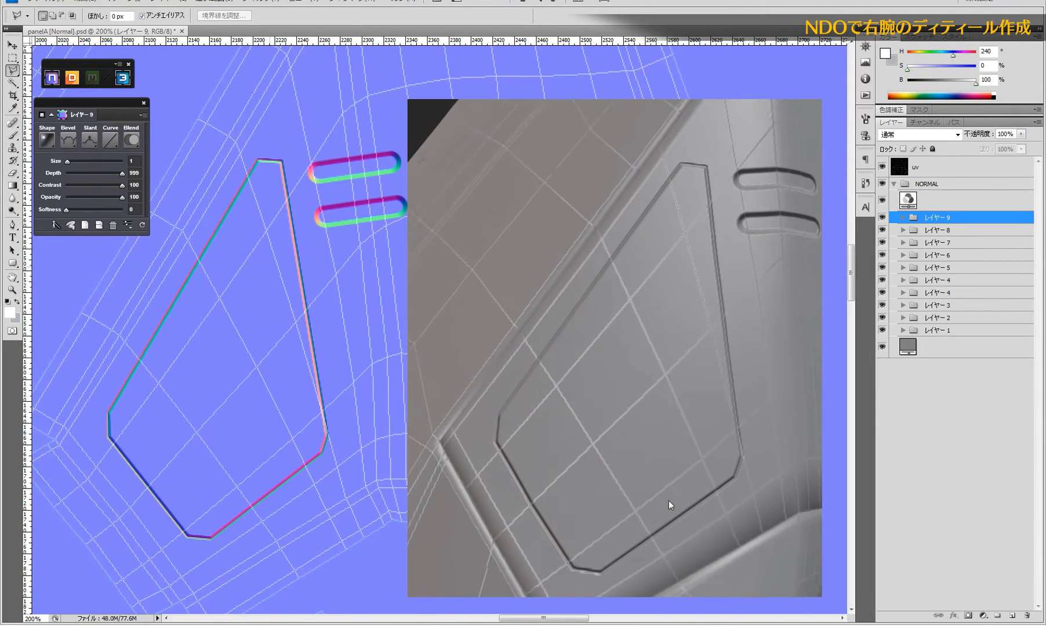
{"action": "scroll", "coordinate": [667, 453], "scroll_direction": "down", "scroll_amount": 3}
{"action": "mouse_move", "coordinate": [665, 403]}
{"action": "left_mouse_down"}
{"action": "mouse_move", "coordinate": [666, 373]}
{"action": "mouse_move", "coordinate": [649, 397]}
{"action": "left_mouse_up"}
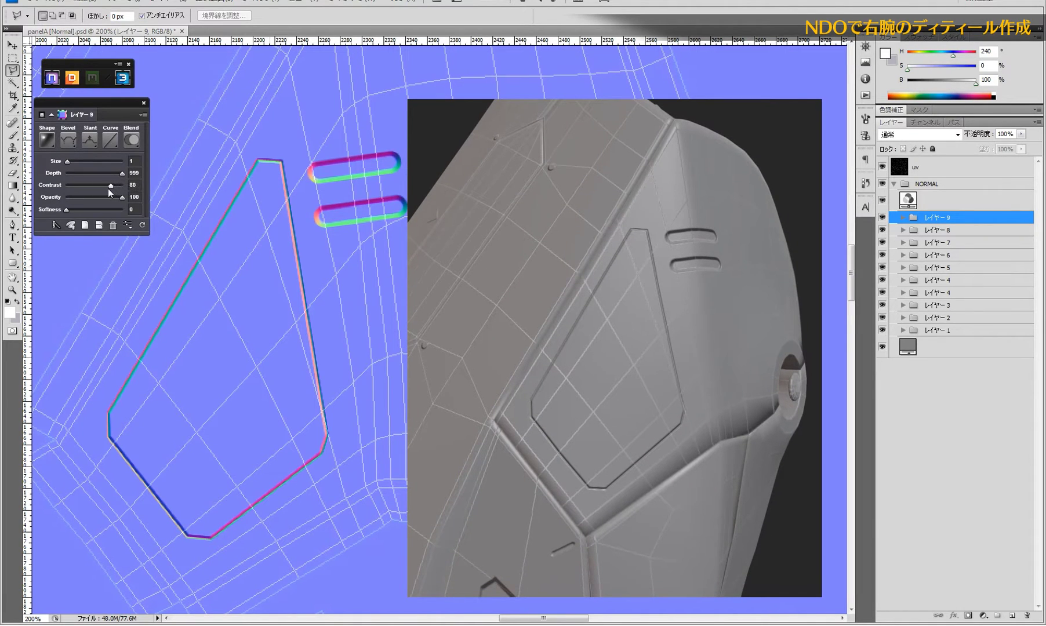
{"action": "left_click_drag", "start_coordinate": [108, 189], "coordinate": [69, 212]}
{"action": "left_click_drag", "start_coordinate": [668, 104], "coordinate": [685, 93]}
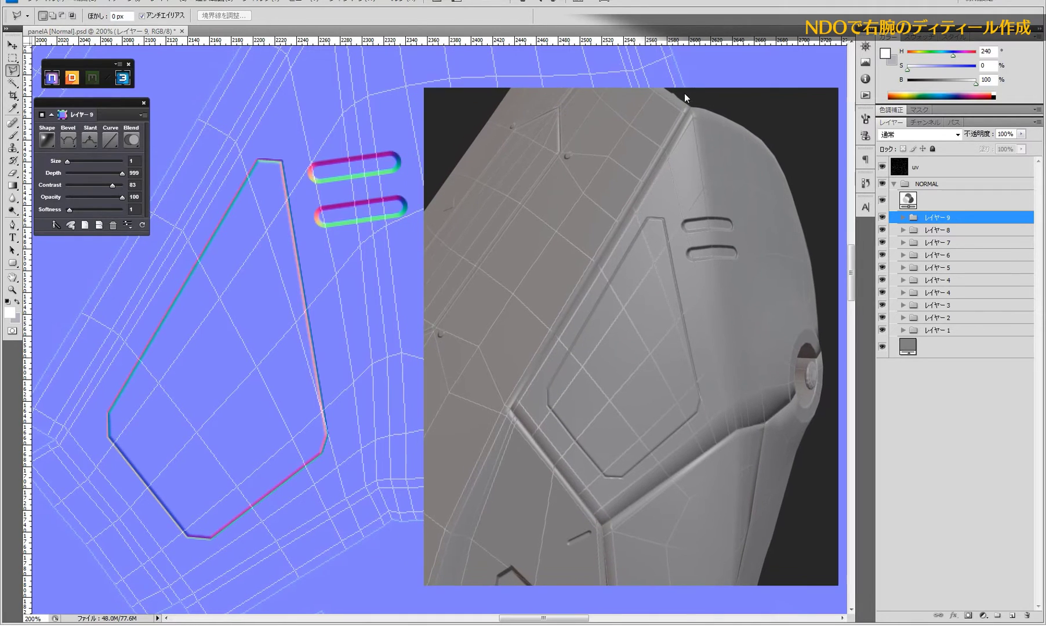
{"action": "left_click", "coordinate": [882, 168]}
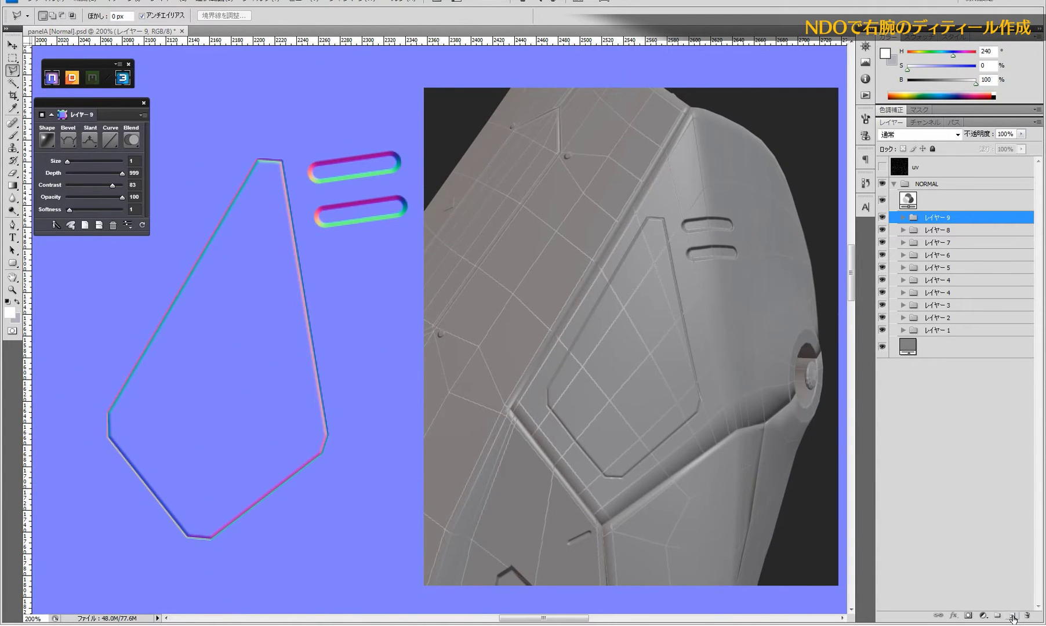
- On a new layer, select a small triangle near the panel's bottom and hide its outline
{"action": "left_click", "coordinate": [1013, 616]}
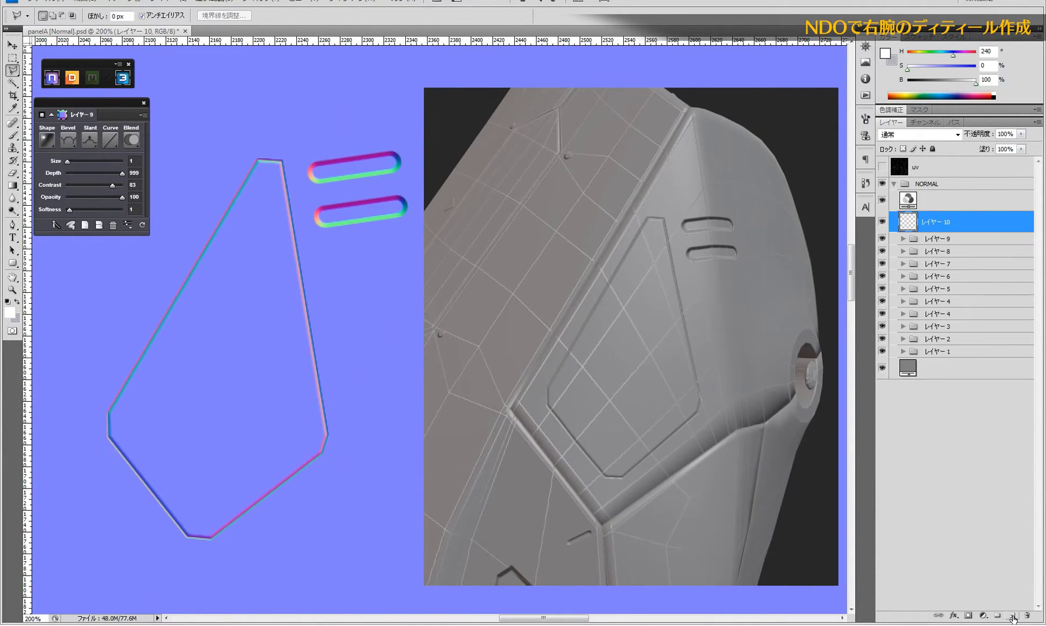
{"action": "left_click", "coordinate": [241, 499]}
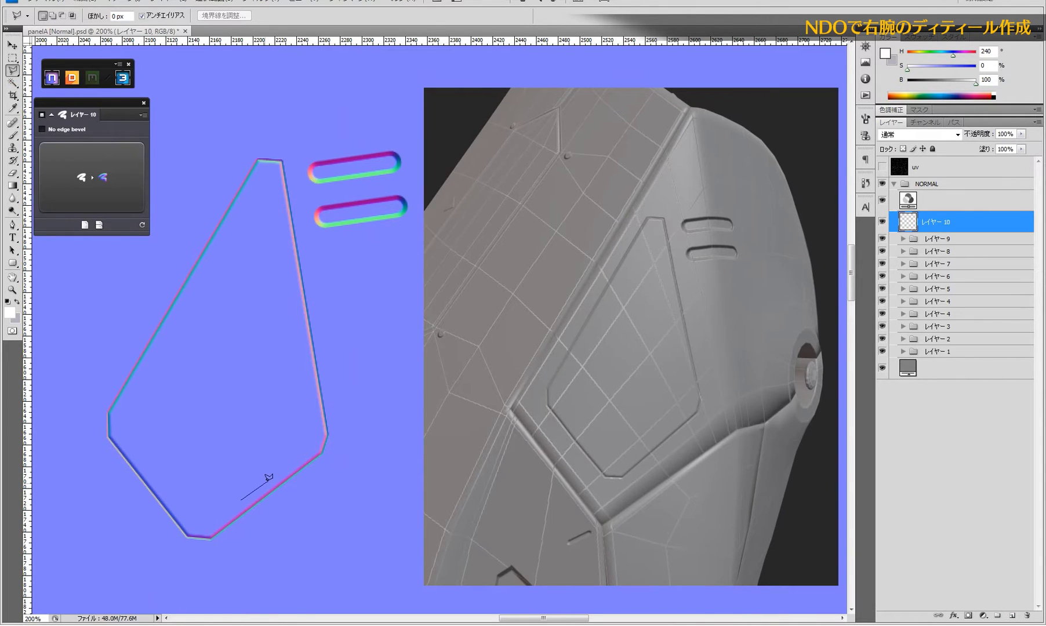
{"action": "left_click", "coordinate": [268, 479]}
{"action": "left_click", "coordinate": [239, 469]}
{"action": "left_click", "coordinate": [242, 498]}
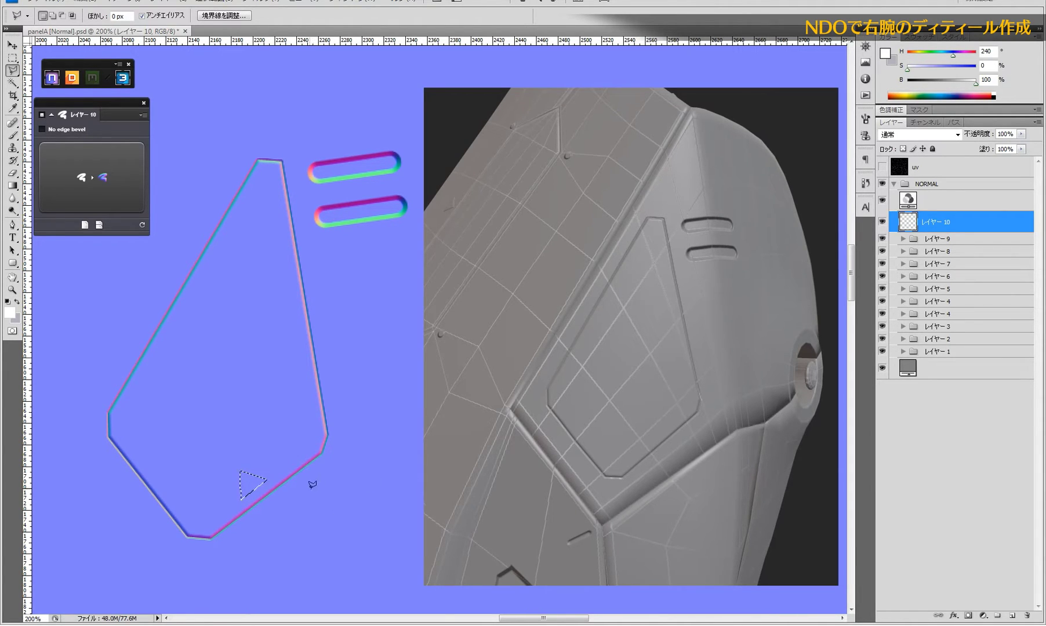
{"action": "left_click_drag", "start_coordinate": [259, 494], "coordinate": [265, 492]}
{"action": "key", "text": "ctrl+h"}
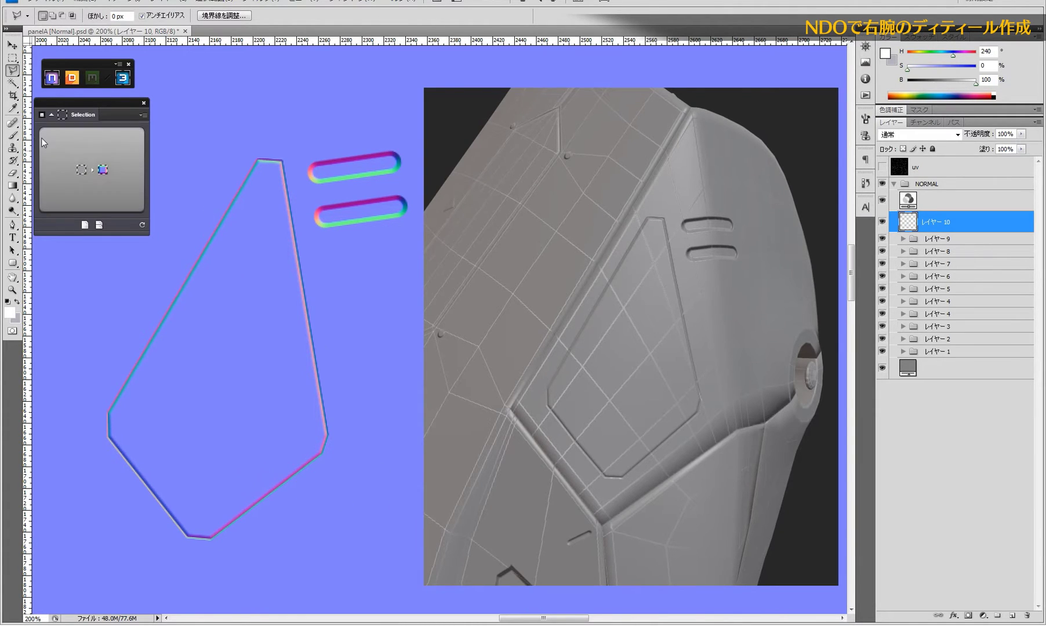
- Convert the triangle in nDo as a recessed detail at contrast 100, then hide layers 8 and 7
{"action": "left_click", "coordinate": [111, 172]}
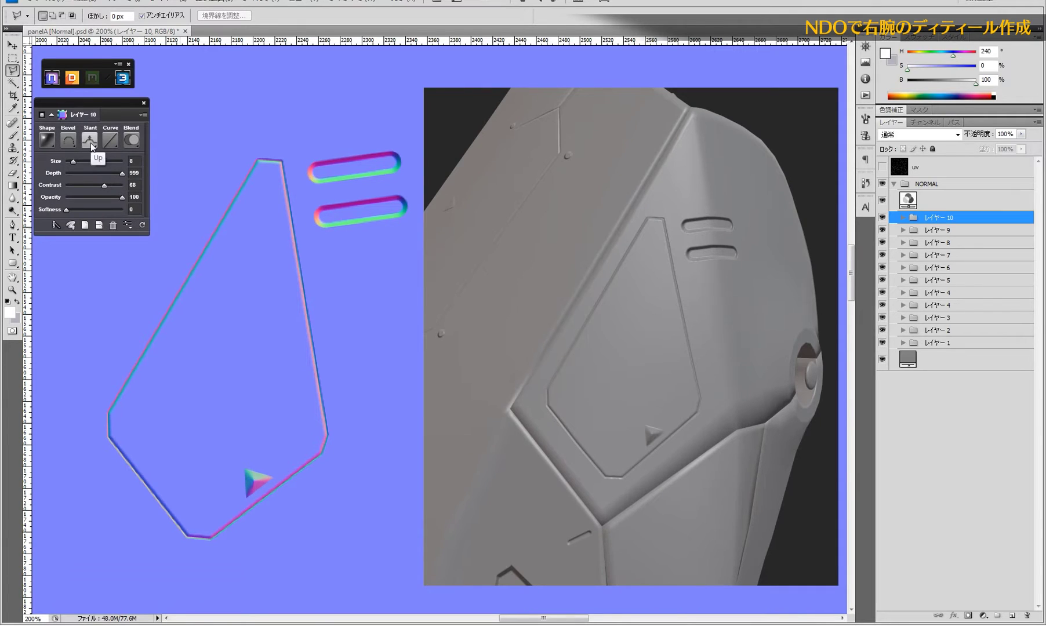
{"action": "left_click", "coordinate": [90, 143]}
{"action": "left_click", "coordinate": [100, 185]}
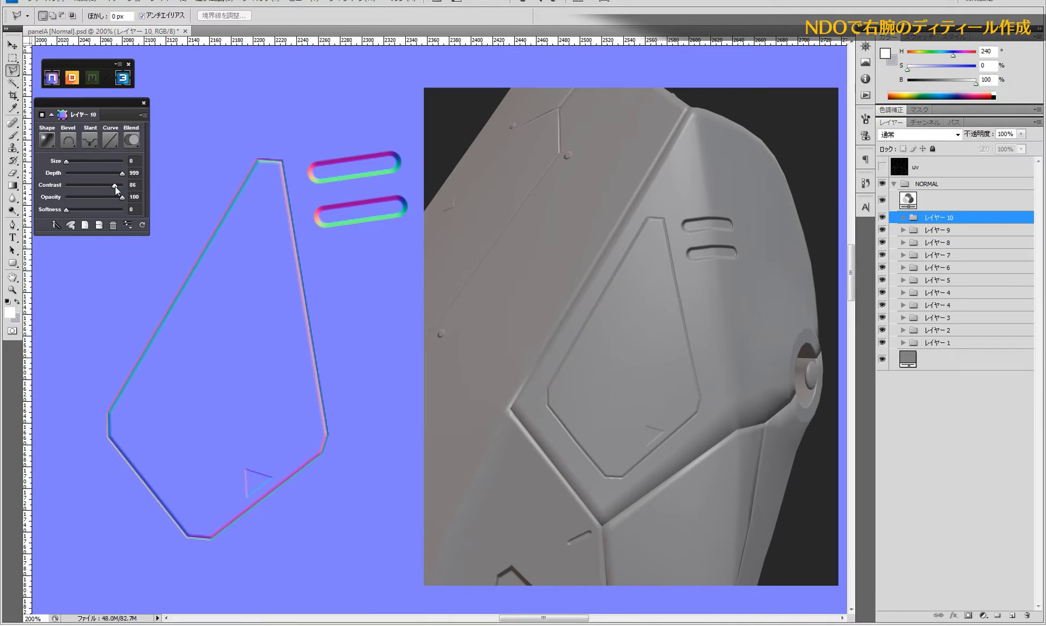
{"action": "left_click_drag", "start_coordinate": [122, 186], "coordinate": [125, 186]}
{"action": "mouse_move", "coordinate": [652, 422]}
{"action": "left_mouse_down"}
{"action": "mouse_move", "coordinate": [646, 366]}
{"action": "mouse_move", "coordinate": [667, 397]}
{"action": "mouse_move", "coordinate": [705, 398]}
{"action": "mouse_move", "coordinate": [679, 331]}
{"action": "mouse_move", "coordinate": [609, 393]}
{"action": "mouse_move", "coordinate": [680, 420]}
{"action": "mouse_move", "coordinate": [700, 404]}
{"action": "left_mouse_up"}
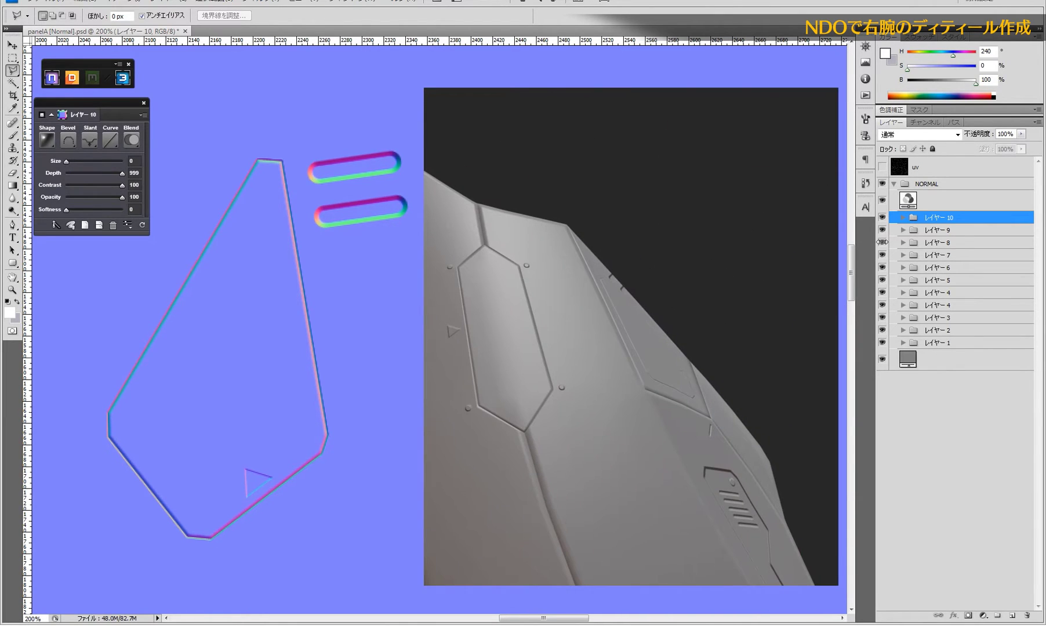
{"action": "left_click_drag", "start_coordinate": [883, 243], "coordinate": [882, 326]}
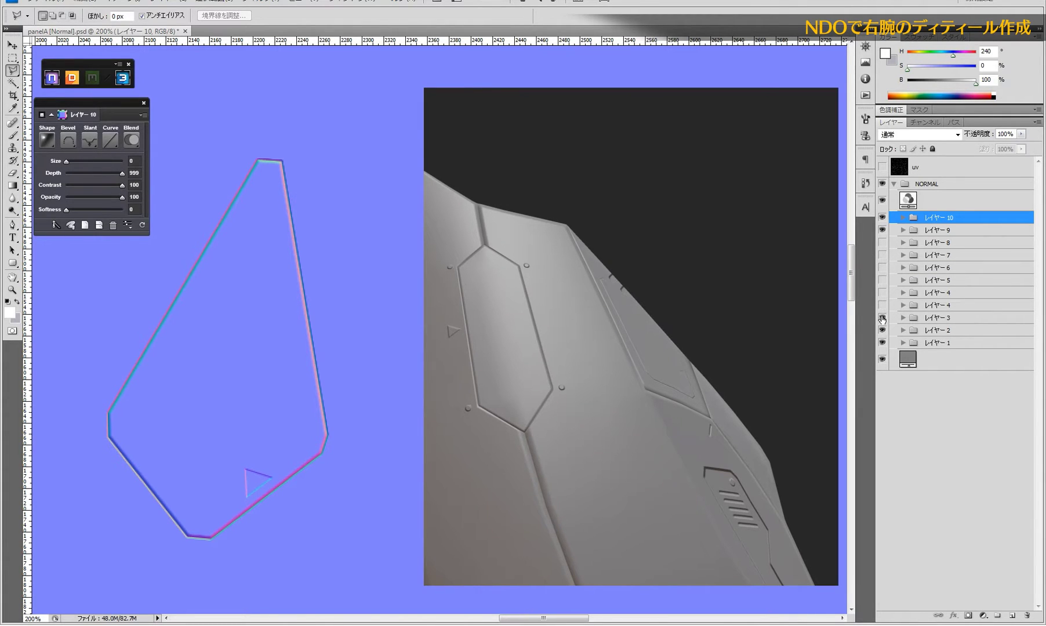
- Zoom out and make layers 8 through 1, including レイヤー 7, visible again
{"action": "key", "text": "ctrl+minus"}
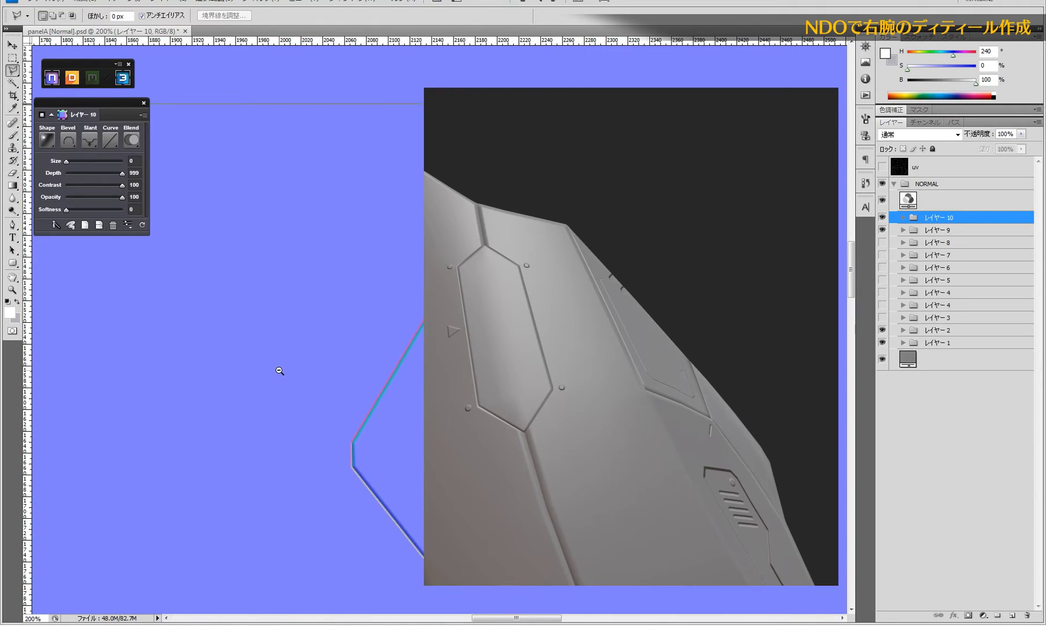
{"action": "key", "text": "ctrl+minus"}
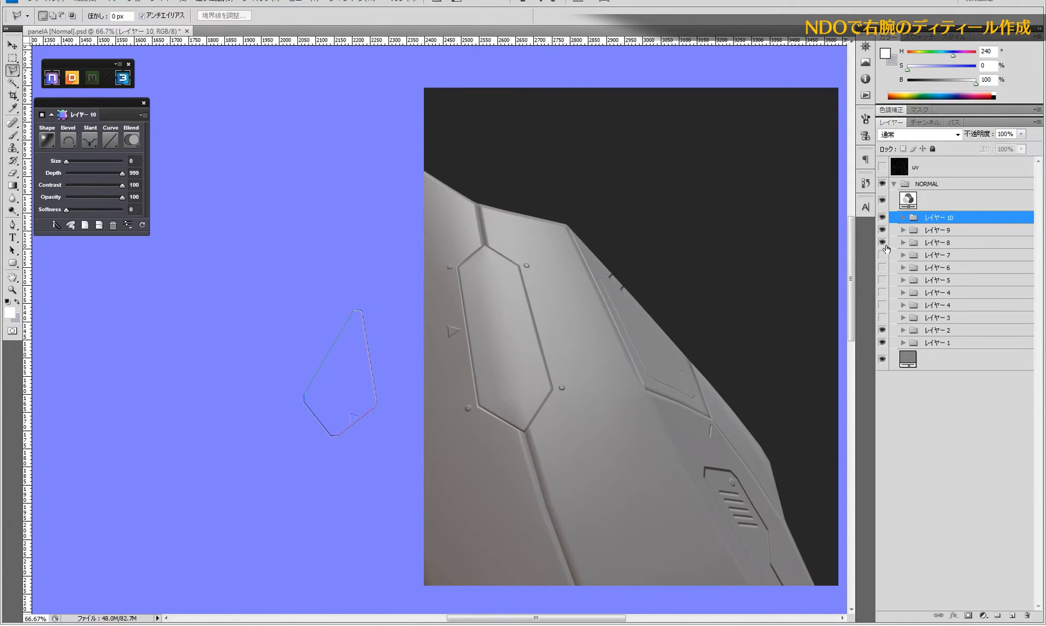
{"action": "left_click_drag", "start_coordinate": [882, 242], "coordinate": [882, 293]}
{"action": "left_click", "coordinate": [883, 318]}
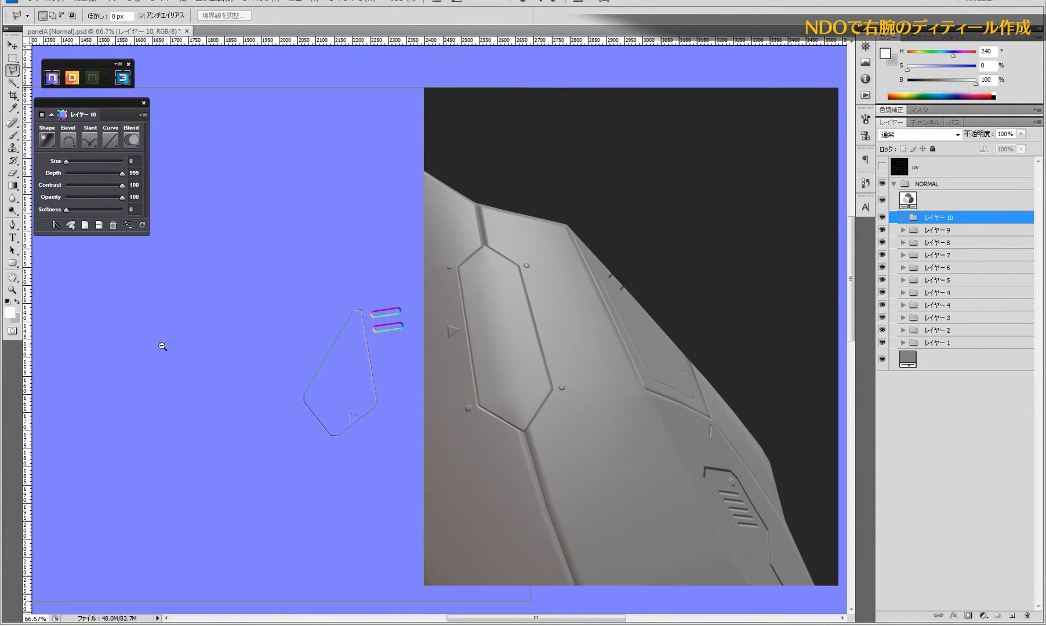
{"action": "key", "text": "ctrl+minus"}
{"action": "scroll", "coordinate": [427, 313], "scroll_direction": "left", "scroll_amount": 5}
{"action": "scroll", "coordinate": [316, 426], "scroll_direction": "right", "scroll_amount": 4}
{"action": "scroll", "coordinate": [334, 385], "scroll_direction": "down", "scroll_amount": 10}
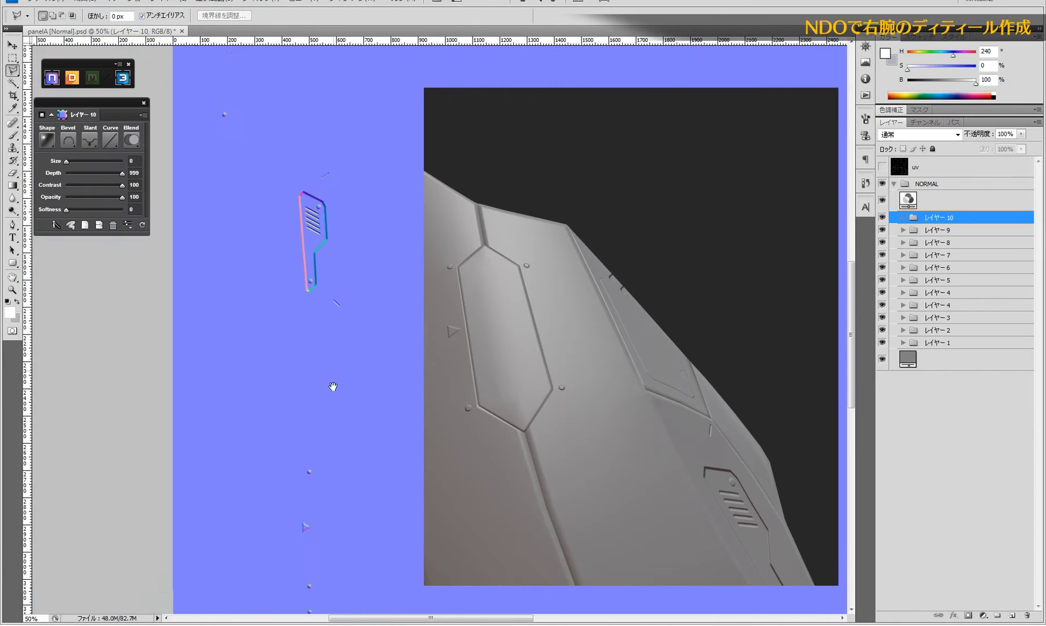
{"action": "left_click", "coordinate": [883, 255]}
- Set レイヤー 7's nDo Slant to Down so its detail becomes recessed
{"action": "left_click", "coordinate": [933, 255]}
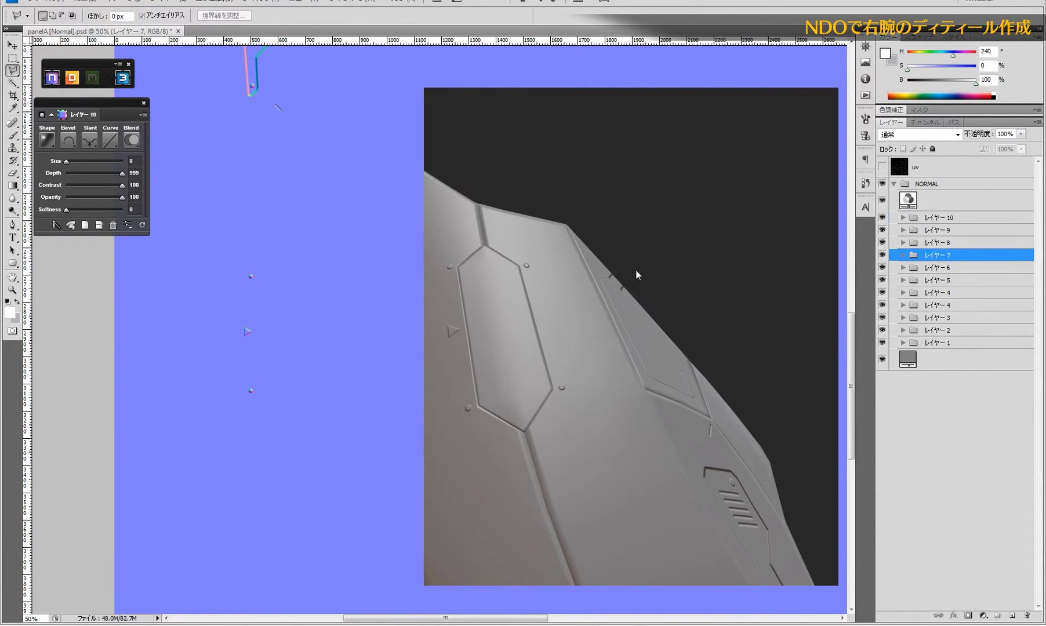
{"action": "left_click", "coordinate": [90, 139]}
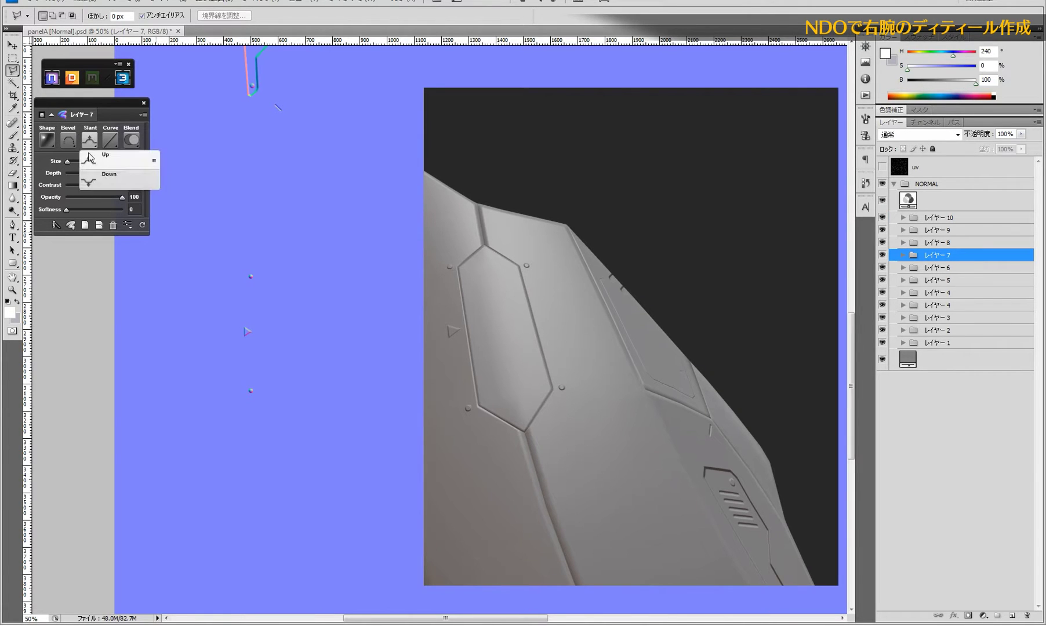
{"action": "left_click", "coordinate": [91, 173]}
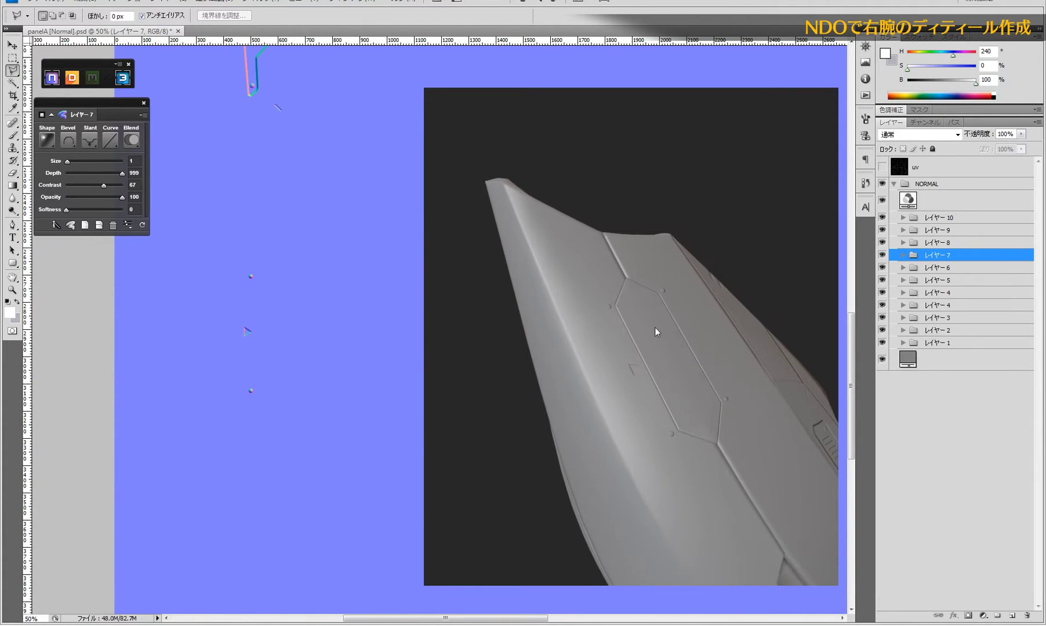
- Add a new empty layer above レイヤー 10 and show the UV wireframe
{"action": "left_click", "coordinate": [938, 220]}
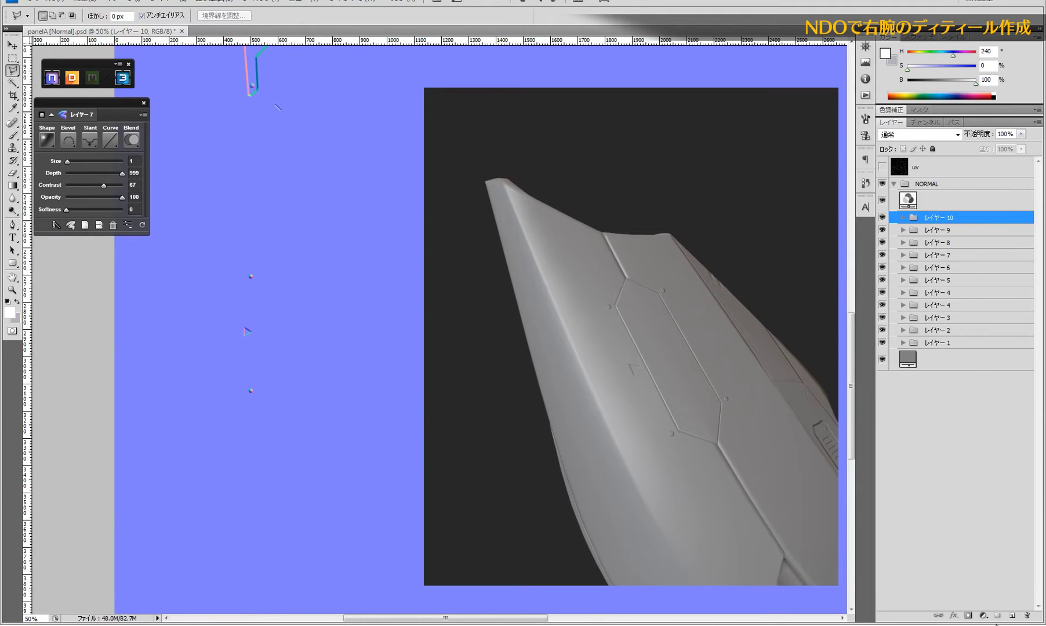
{"action": "left_click", "coordinate": [1012, 616]}
{"action": "left_click", "coordinate": [883, 167]}
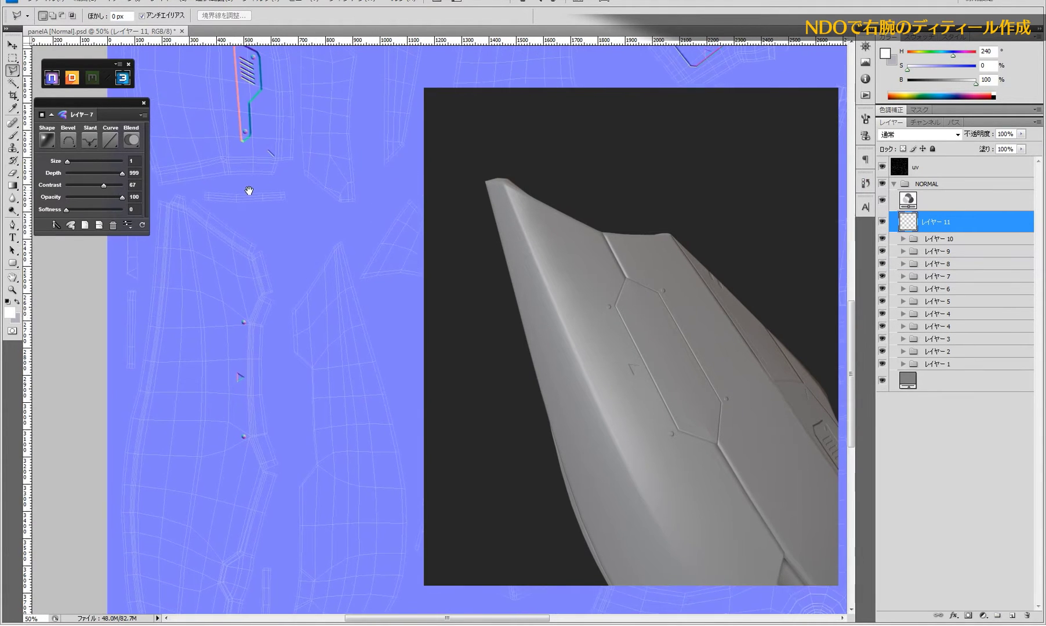
{"action": "left_click_drag", "start_coordinate": [248, 191], "coordinate": [275, 243]}
- Pan to the forearm UV island and draw a white rounded bar there
{"action": "scroll", "coordinate": [267, 201], "scroll_direction": "up", "scroll_amount": 2}
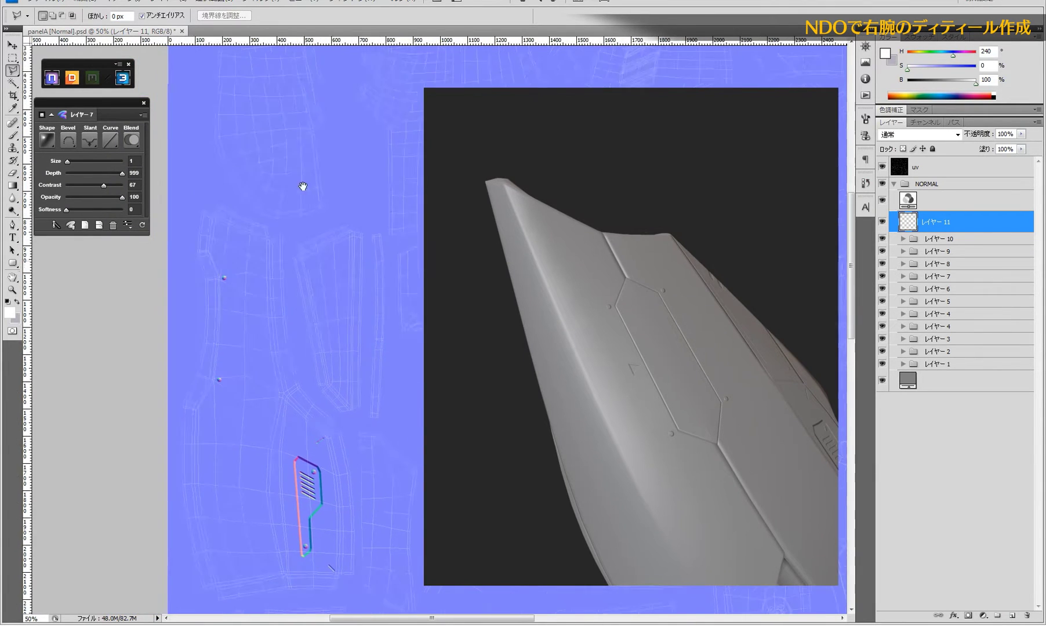
{"action": "scroll", "coordinate": [304, 182], "scroll_direction": "up", "scroll_amount": 4}
{"action": "scroll", "coordinate": [280, 413], "scroll_direction": "down", "scroll_amount": 2}
{"action": "scroll", "coordinate": [309, 402], "scroll_direction": "down", "scroll_amount": 10}
{"action": "left_click_drag", "start_coordinate": [281, 379], "coordinate": [289, 288]}
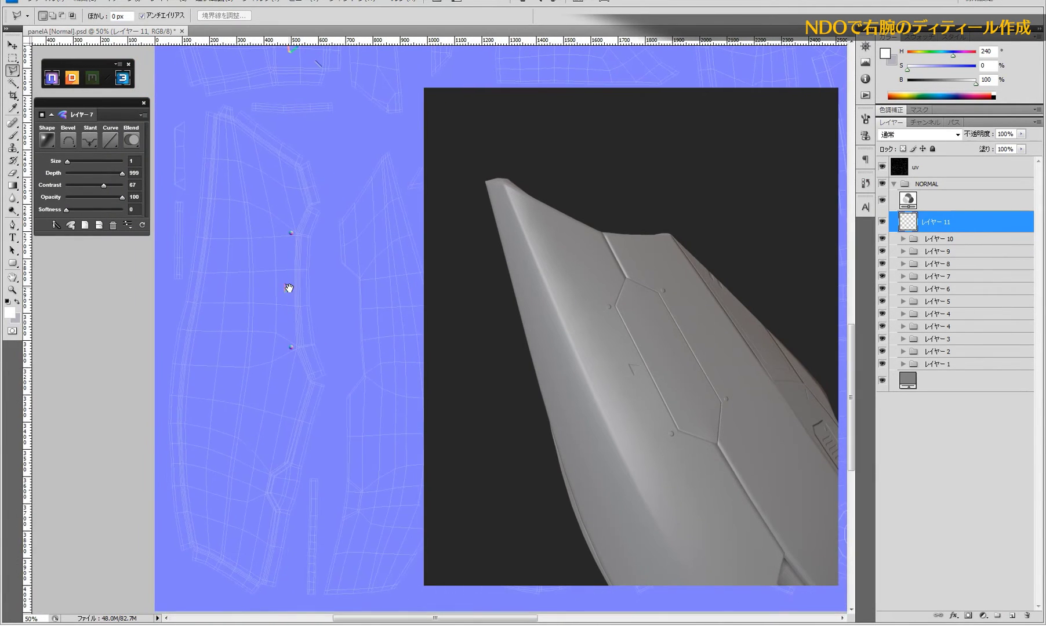
{"action": "scroll", "coordinate": [259, 320], "scroll_direction": "up", "scroll_amount": 1}
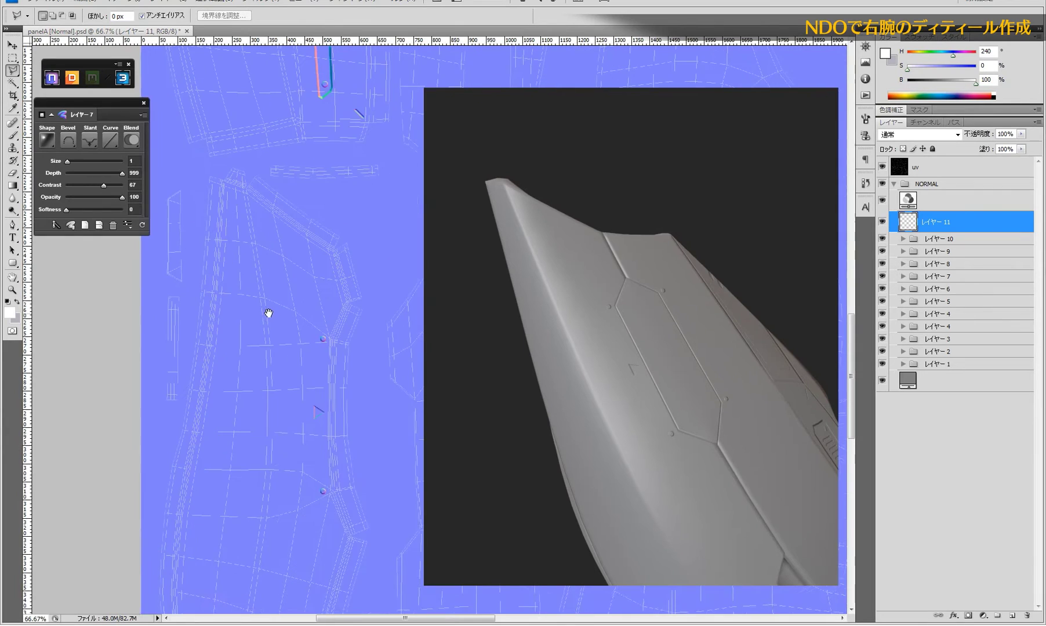
{"action": "scroll", "coordinate": [262, 329], "scroll_direction": "up", "scroll_amount": 1}
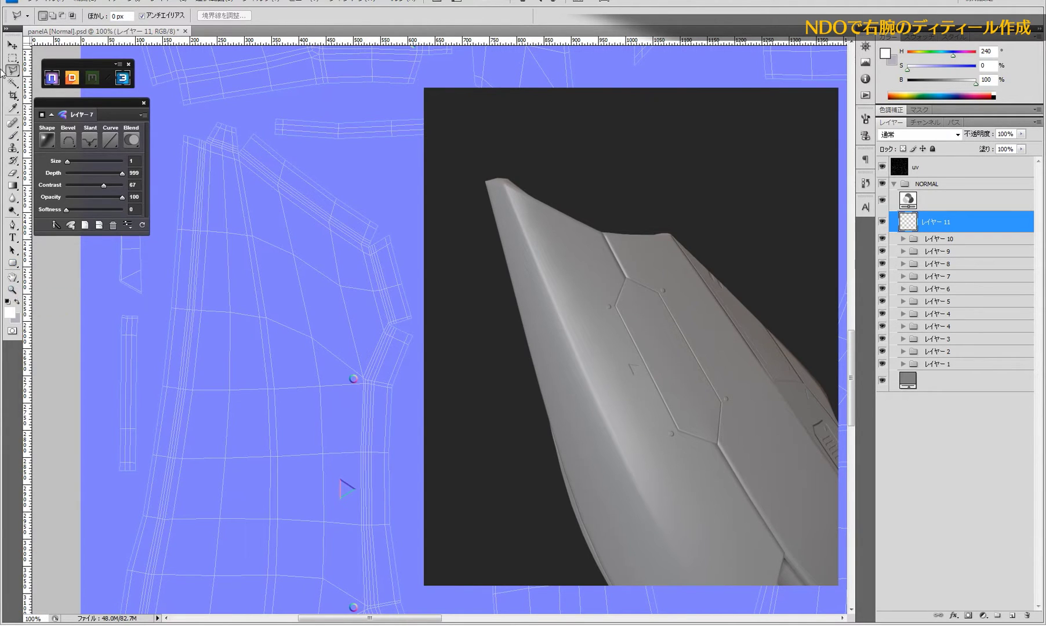
{"action": "left_click", "coordinate": [12, 263]}
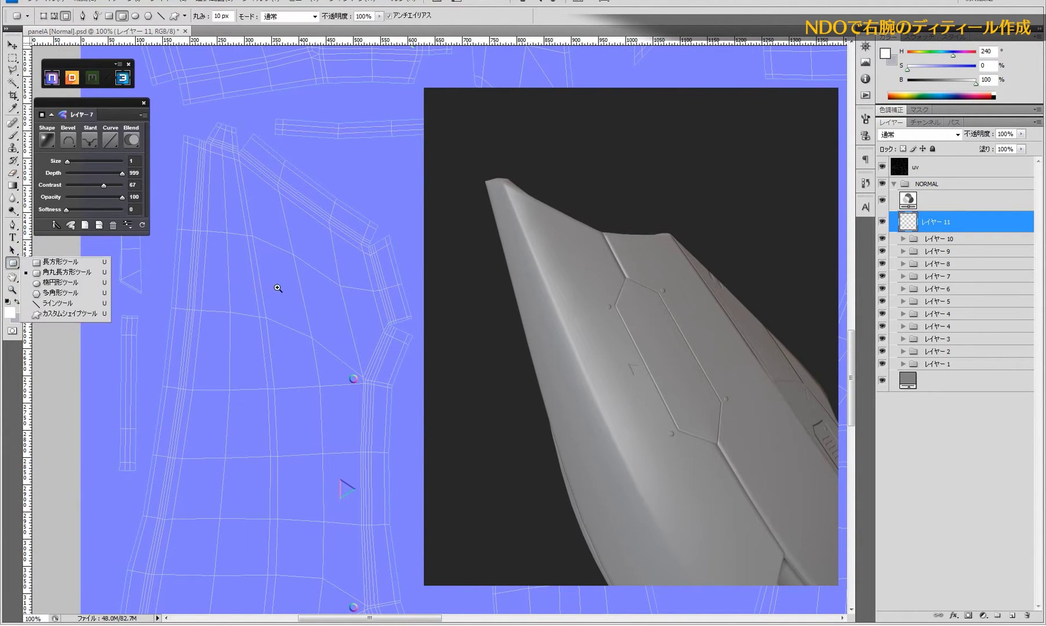
{"action": "left_click", "coordinate": [55, 274]}
{"action": "scroll", "coordinate": [256, 283], "scroll_direction": "up", "scroll_amount": 1}
{"action": "mouse_move", "coordinate": [194, 239]}
{"action": "left_mouse_down"}
{"action": "mouse_move", "coordinate": [277, 275]}
{"action": "mouse_move", "coordinate": [294, 263]}
{"action": "left_mouse_up"}
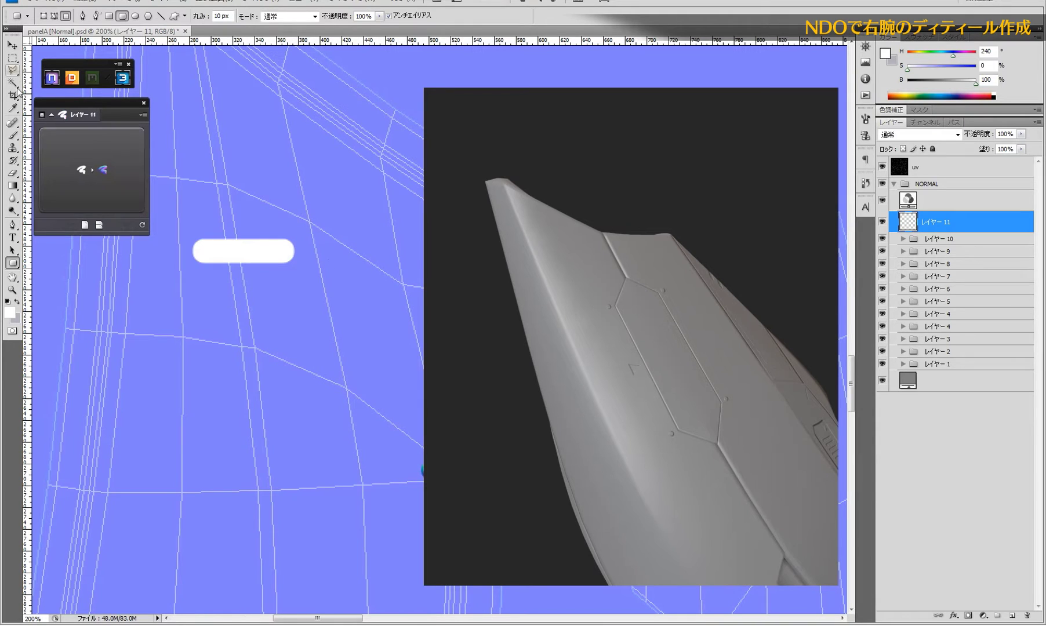
- Merge the copied bar down into レイヤー 11 and rotate both bars about -9°
{"action": "left_click", "coordinate": [12, 138]}
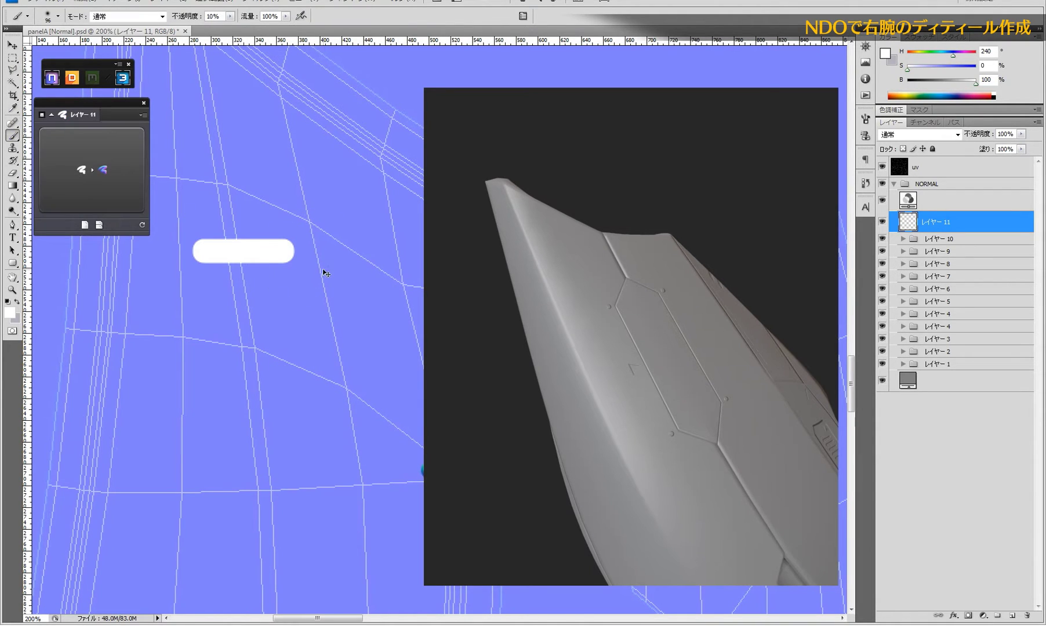
{"action": "mouse_move", "coordinate": [323, 269]}
{"action": "left_mouse_down"}
{"action": "mouse_move", "coordinate": [282, 285]}
{"action": "mouse_move", "coordinate": [284, 306]}
{"action": "left_mouse_up"}
{"action": "key", "text": "ctrl+t"}
{"action": "left_click_drag", "start_coordinate": [363, 307], "coordinate": [371, 294]}
{"action": "key", "text": "Escape"}
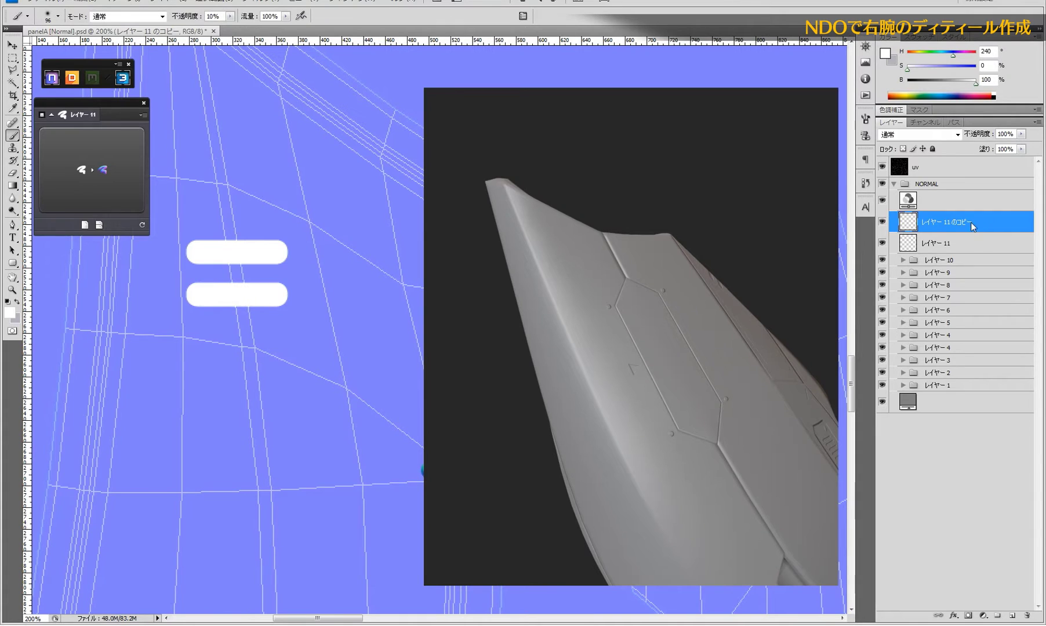
{"action": "right_click", "coordinate": [912, 222]}
{"action": "left_click", "coordinate": [952, 457]}
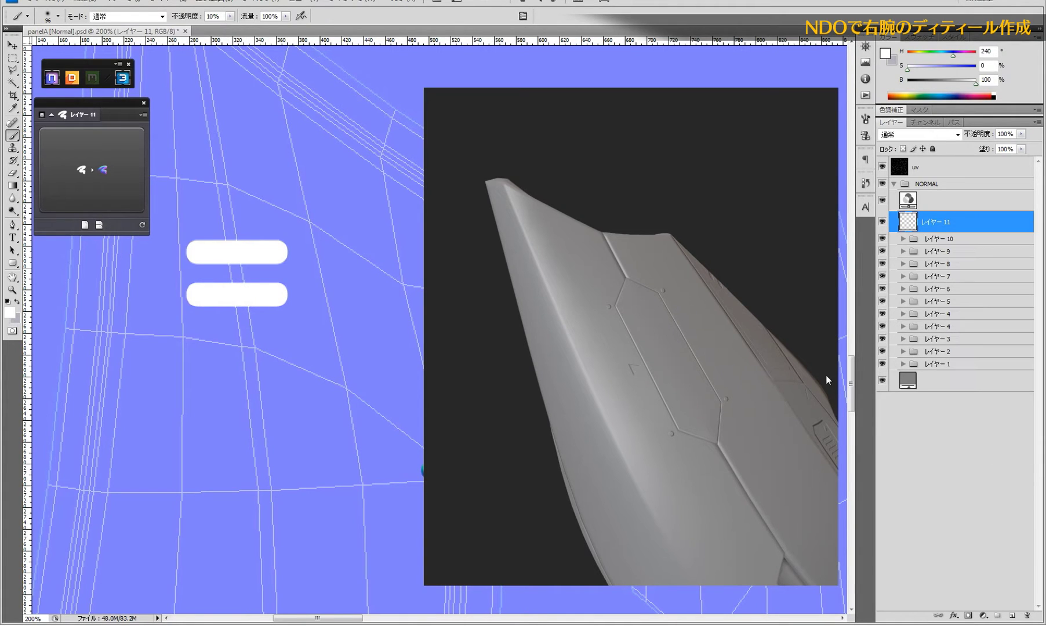
{"action": "key", "text": "ctrl+t"}
{"action": "left_click_drag", "start_coordinate": [328, 303], "coordinate": [335, 291]}
{"action": "key", "text": "Return"}
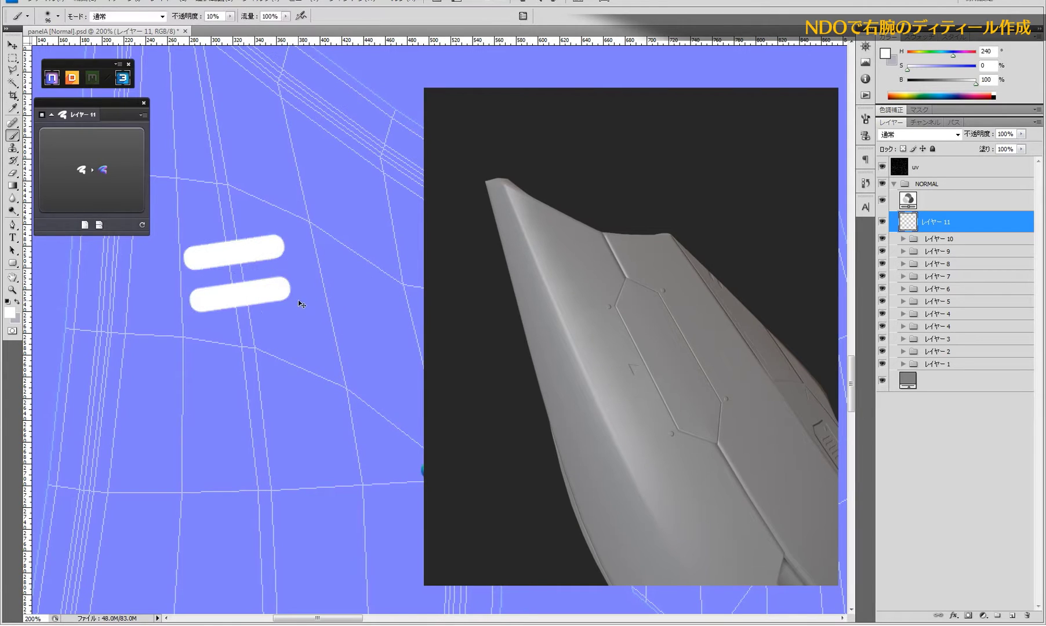
- Convert layer 11's white bars into nDo strokes slanted Down as grooves and inspect them in 3D
{"action": "left_click", "coordinate": [78, 182]}
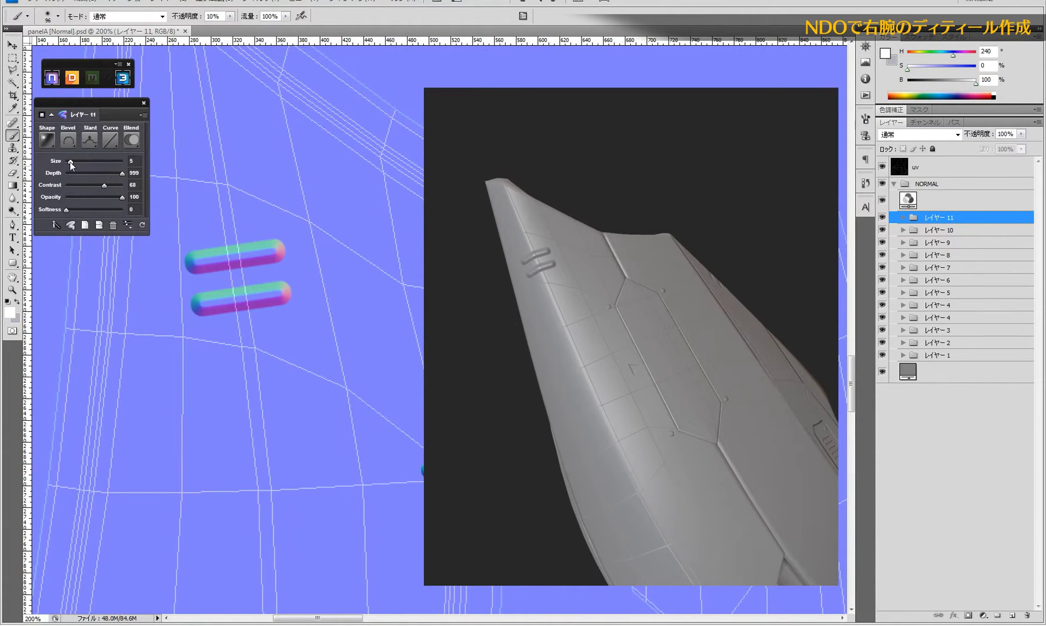
{"action": "left_click", "coordinate": [882, 168]}
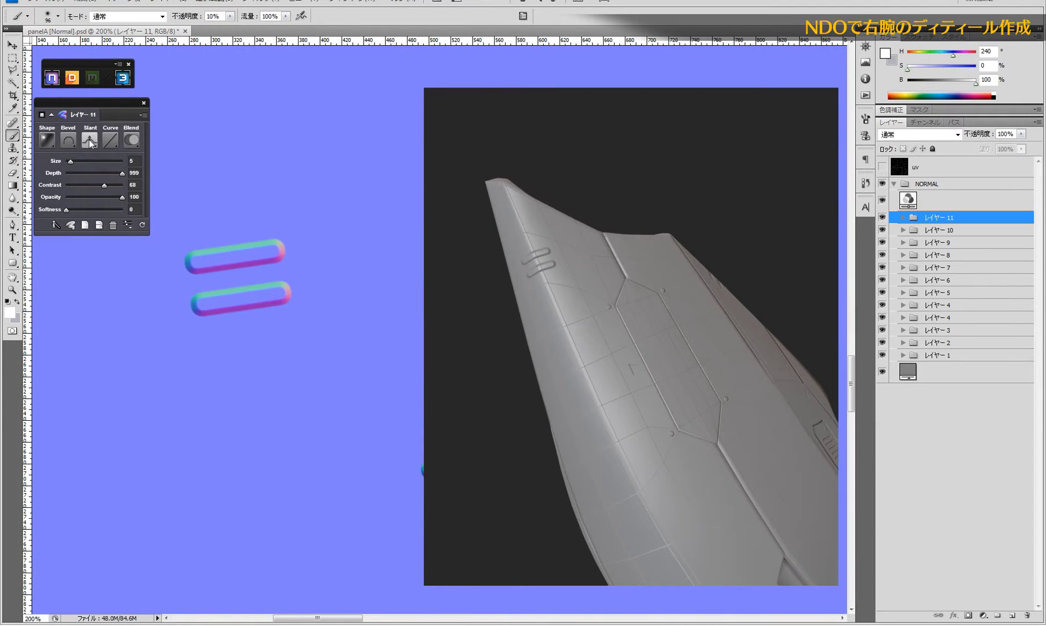
{"action": "left_click", "coordinate": [90, 142]}
{"action": "left_click", "coordinate": [94, 179]}
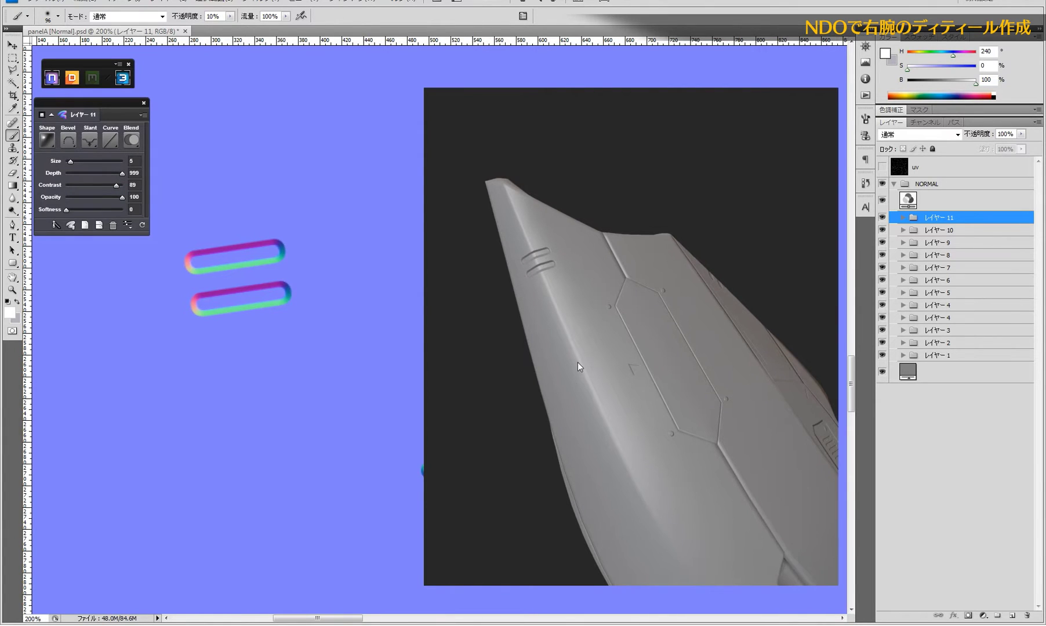
{"action": "left_click_drag", "start_coordinate": [577, 362], "coordinate": [564, 342]}
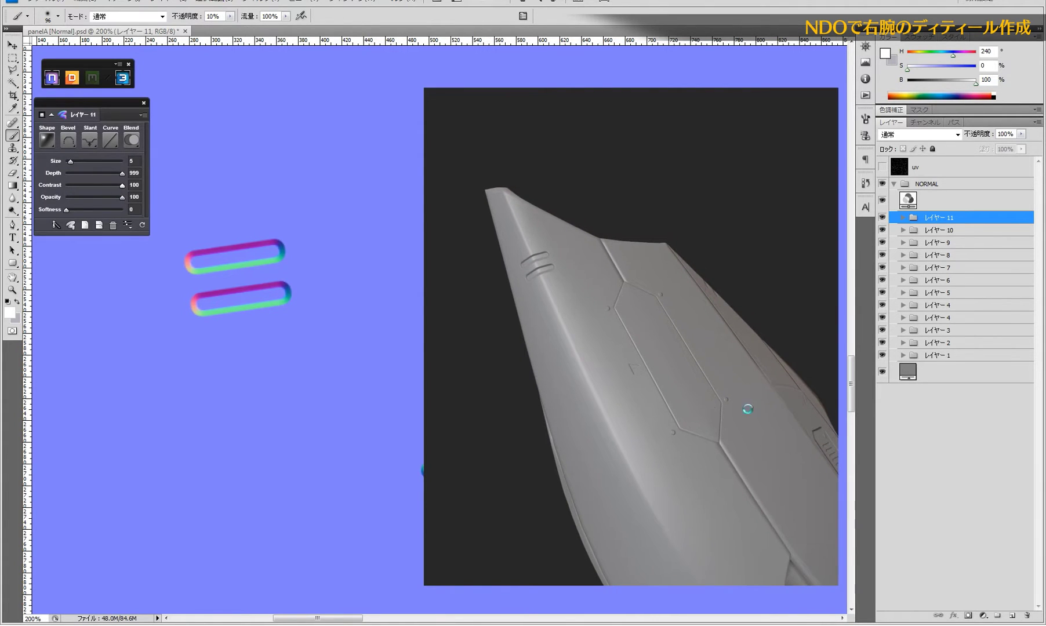
{"action": "mouse_move", "coordinate": [648, 437]}
{"action": "left_mouse_down"}
{"action": "mouse_move", "coordinate": [637, 405]}
{"action": "mouse_move", "coordinate": [618, 453]}
{"action": "mouse_move", "coordinate": [691, 374]}
{"action": "mouse_move", "coordinate": [663, 337]}
{"action": "mouse_move", "coordinate": [651, 294]}
{"action": "mouse_move", "coordinate": [561, 300]}
{"action": "mouse_move", "coordinate": [581, 280]}
{"action": "mouse_move", "coordinate": [711, 279]}
{"action": "mouse_move", "coordinate": [775, 320]}
{"action": "mouse_move", "coordinate": [736, 306]}
{"action": "mouse_move", "coordinate": [777, 261]}
{"action": "left_mouse_up"}
- Hide the groove layer, show the UV wireframe, and add a new empty layer
{"action": "left_click", "coordinate": [883, 217]}
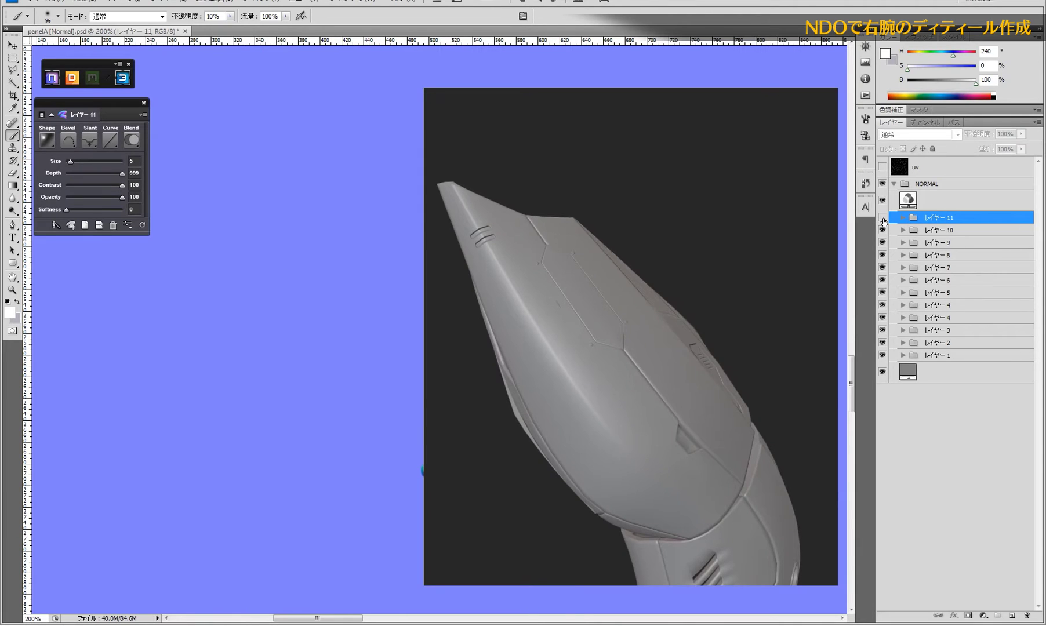
{"action": "left_click", "coordinate": [881, 167]}
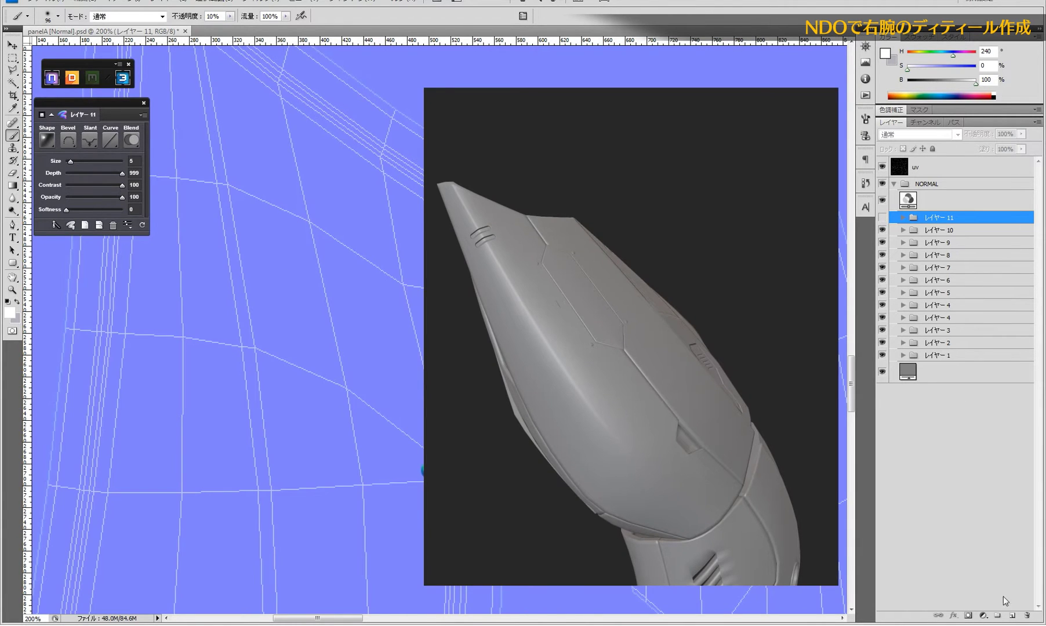
{"action": "left_click", "coordinate": [1012, 616]}
- Trace a closed elongated octagon selection with the Polygonal Lasso on the UV sheet
{"action": "left_click", "coordinate": [12, 69]}
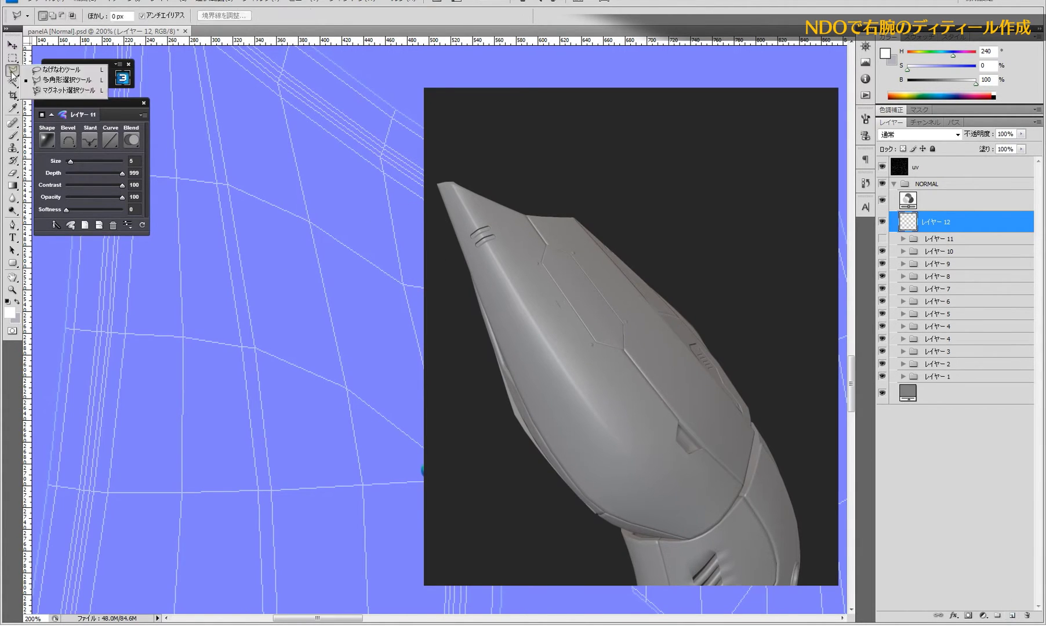
{"action": "left_click", "coordinate": [58, 82]}
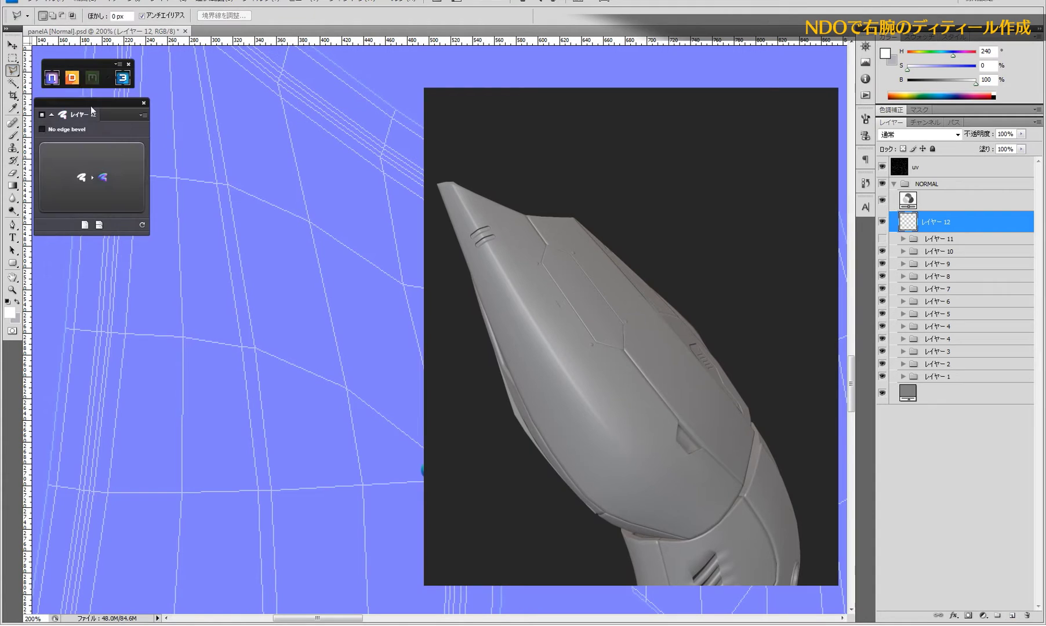
{"action": "left_click", "coordinate": [185, 277]}
{"action": "left_click", "coordinate": [251, 276]}
{"action": "left_click", "coordinate": [294, 294]}
{"action": "left_click", "coordinate": [295, 316]}
{"action": "left_click", "coordinate": [145, 298]}
{"action": "left_click", "coordinate": [186, 274]}
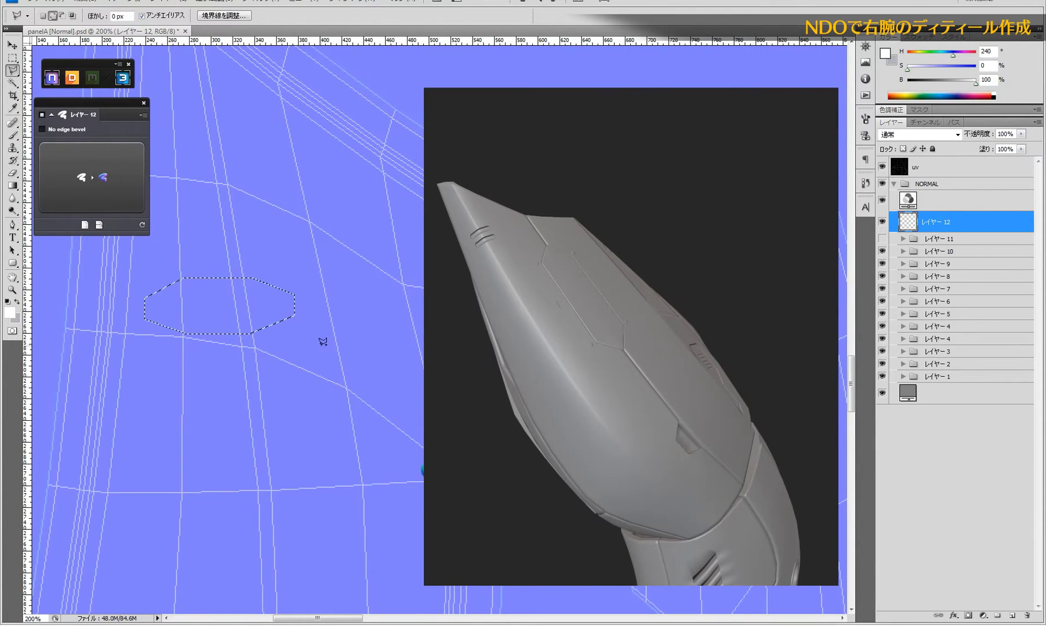
- Fill the octagon selection with white and duplicate it below the original
{"action": "key", "text": "shift+BackSpace"}
{"action": "key", "text": "Return"}
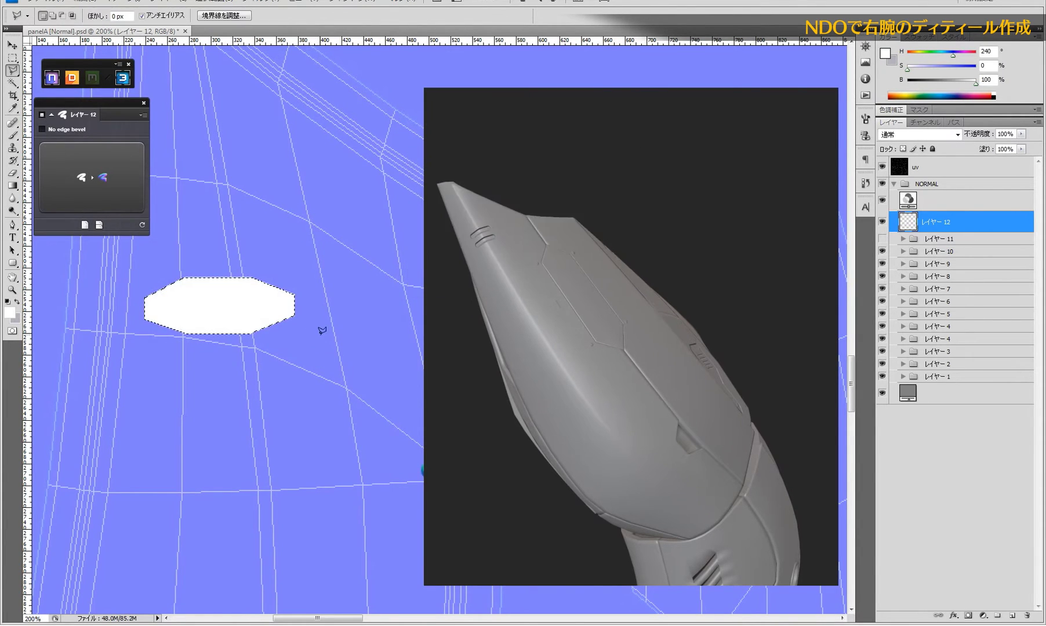
{"action": "key", "text": "ctrl+d"}
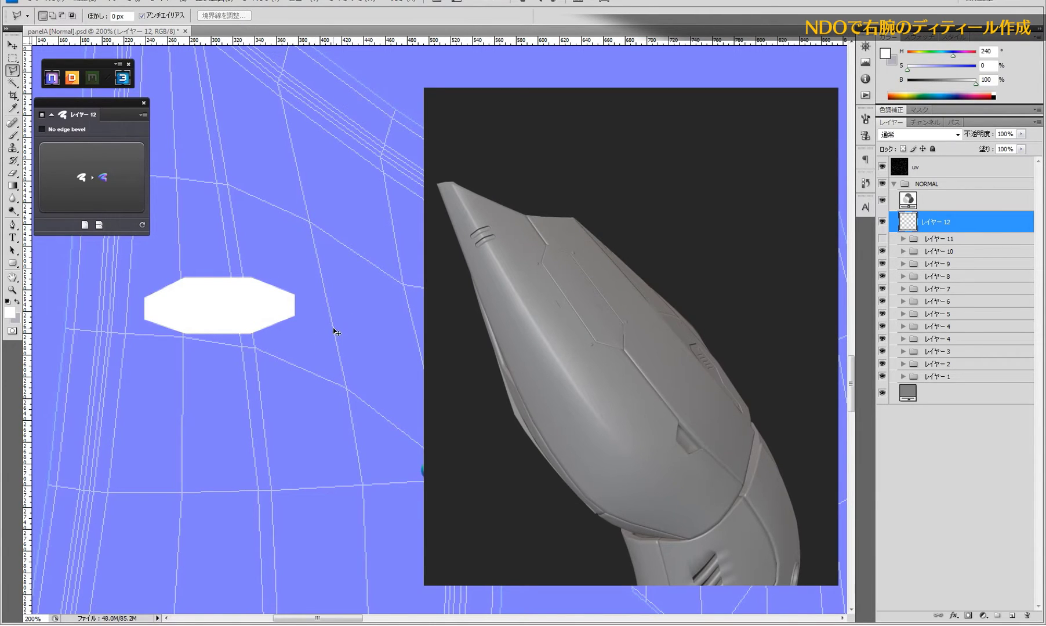
{"action": "key", "text": "ctrl+t"}
{"action": "left_click_drag", "start_coordinate": [328, 336], "coordinate": [331, 318]}
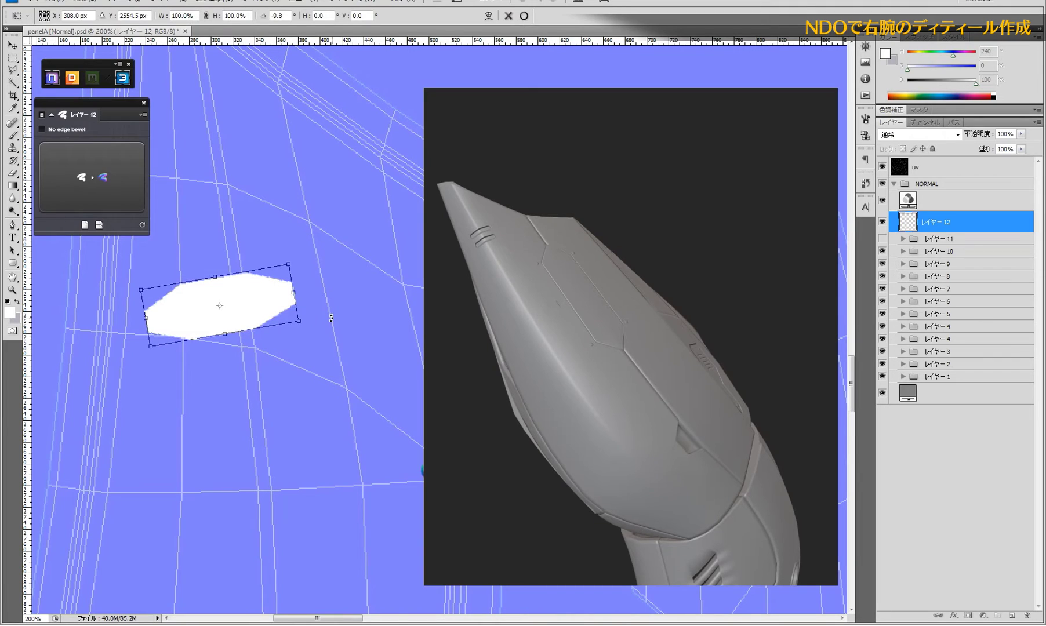
{"action": "key", "text": "Escape"}
{"action": "key", "text": "m"}
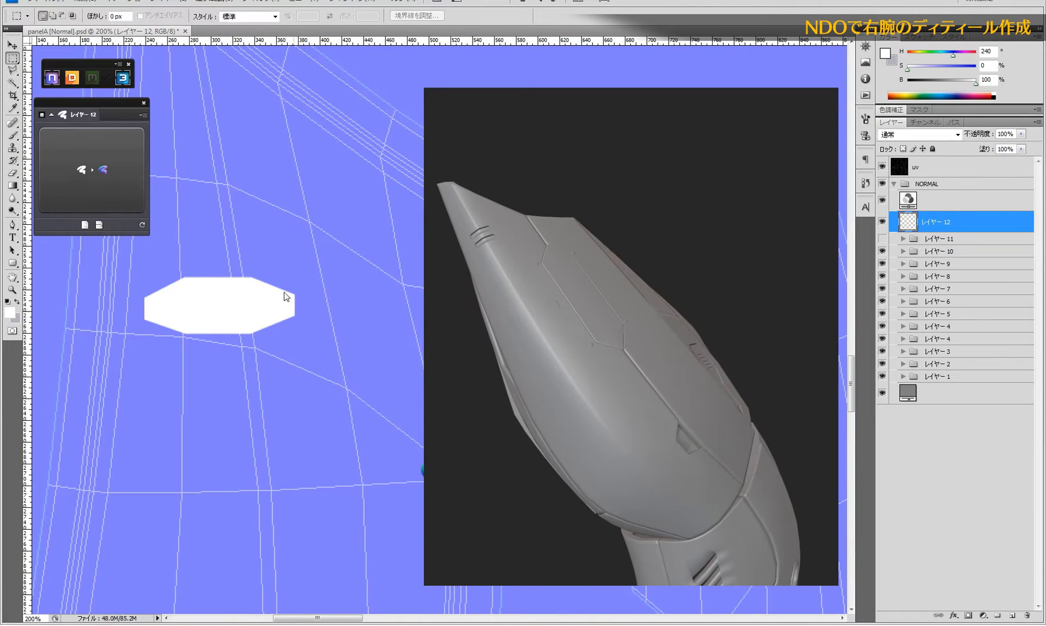
{"action": "left_click_drag", "start_coordinate": [221, 321], "coordinate": [222, 408]}
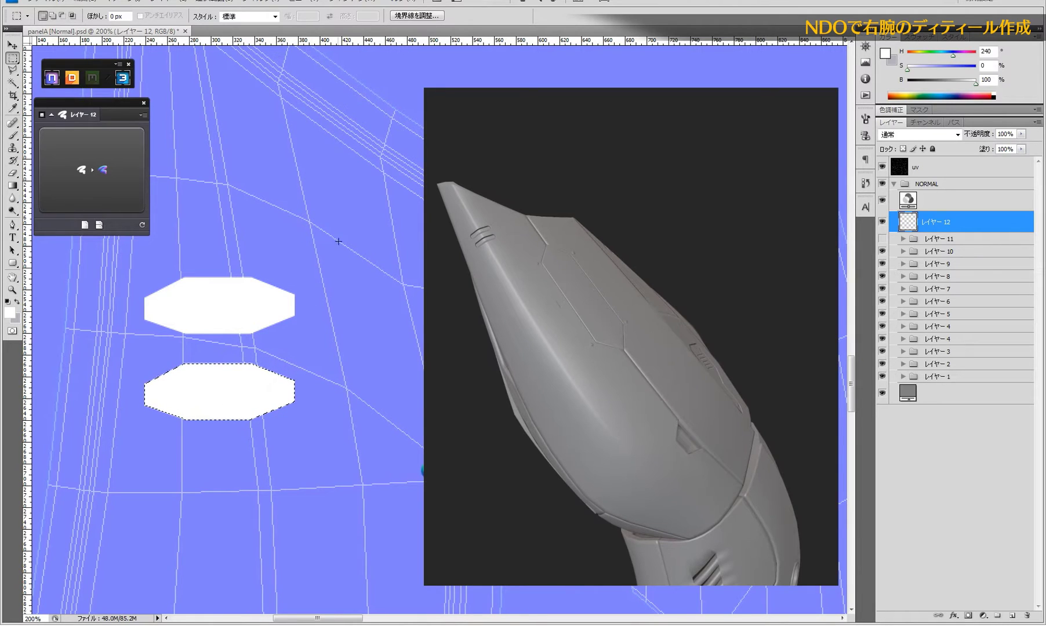
- Rotate both octagons about -9°, squash them, move them up, and shrink to about 92%
{"action": "left_click_drag", "start_coordinate": [339, 229], "coordinate": [94, 471]}
{"action": "key", "text": "ctrl+t"}
{"action": "left_click_drag", "start_coordinate": [240, 474], "coordinate": [273, 501]}
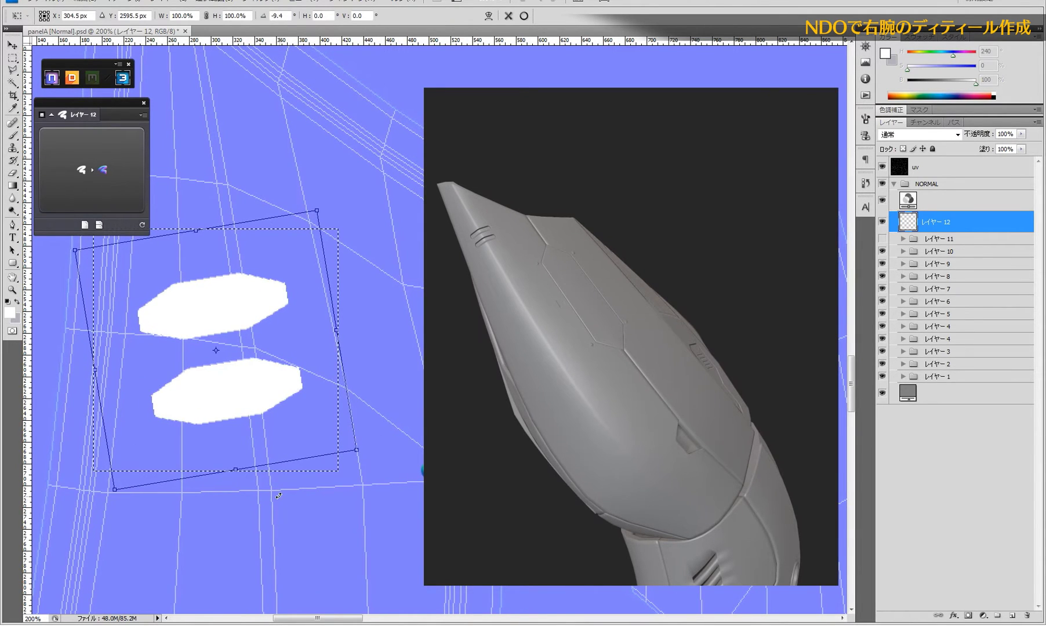
{"action": "left_click_drag", "start_coordinate": [197, 231], "coordinate": [199, 250]}
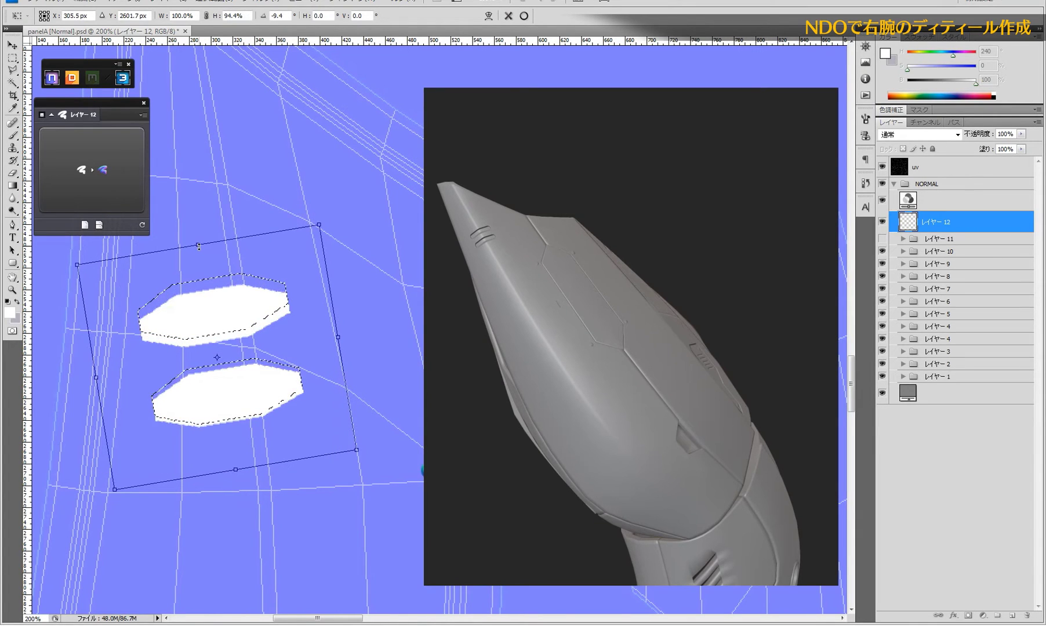
{"action": "key", "text": "Return"}
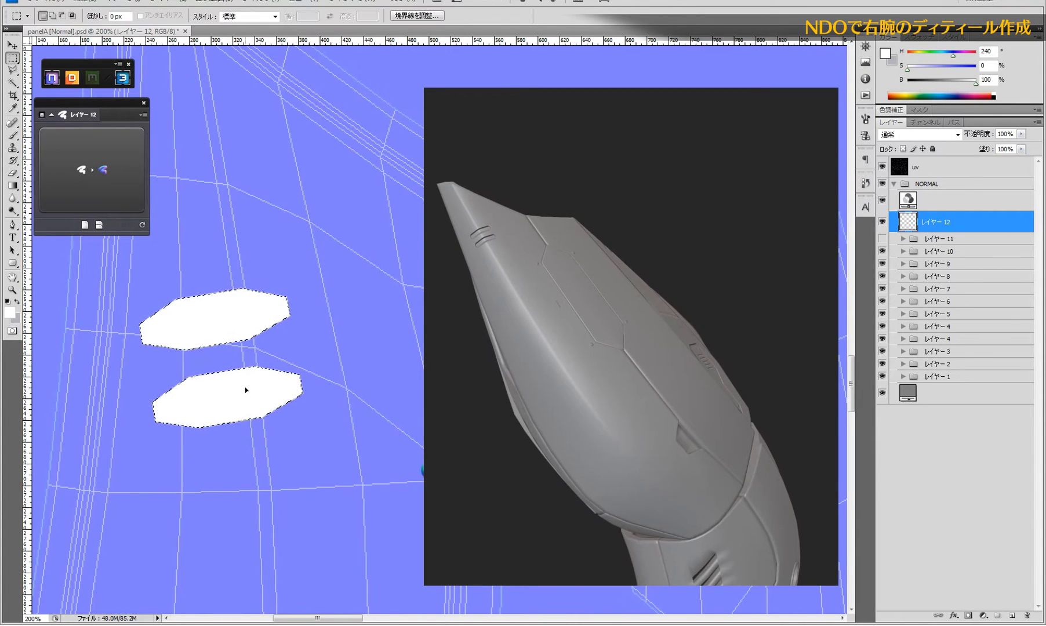
{"action": "left_click_drag", "start_coordinate": [246, 390], "coordinate": [262, 318]}
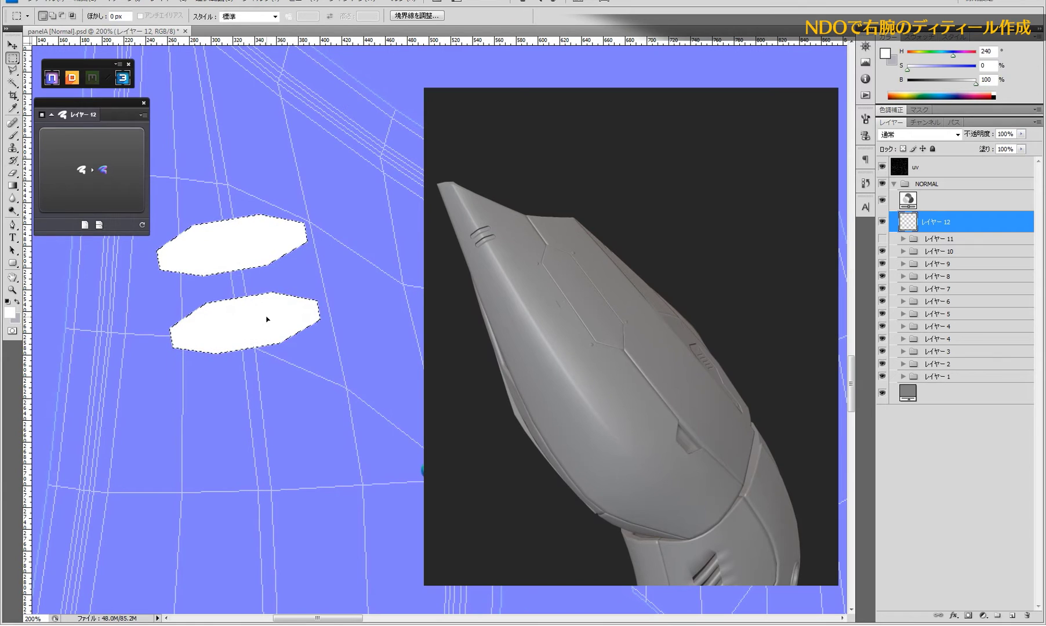
{"action": "key", "text": "ctrl+t"}
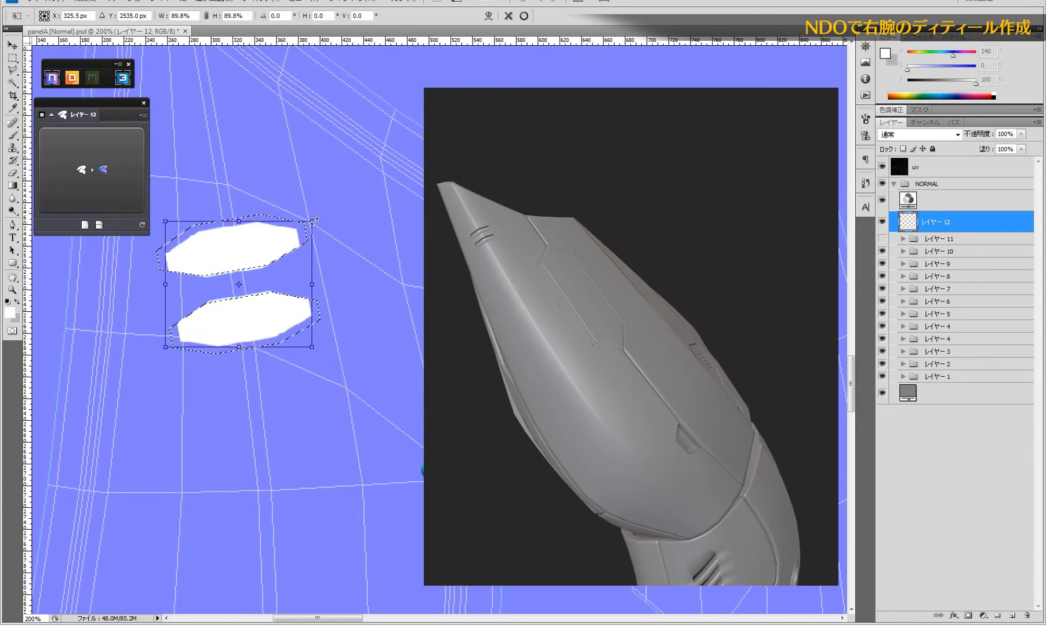
{"action": "left_click_drag", "start_coordinate": [321, 214], "coordinate": [317, 216]}
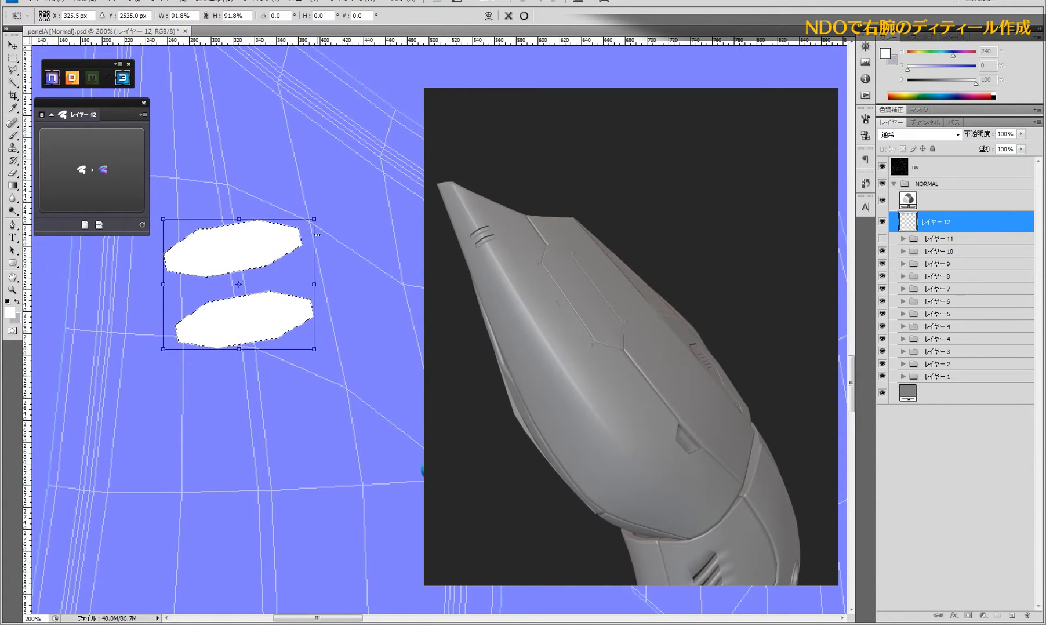
{"action": "left_click_drag", "start_coordinate": [337, 271], "coordinate": [337, 277]}
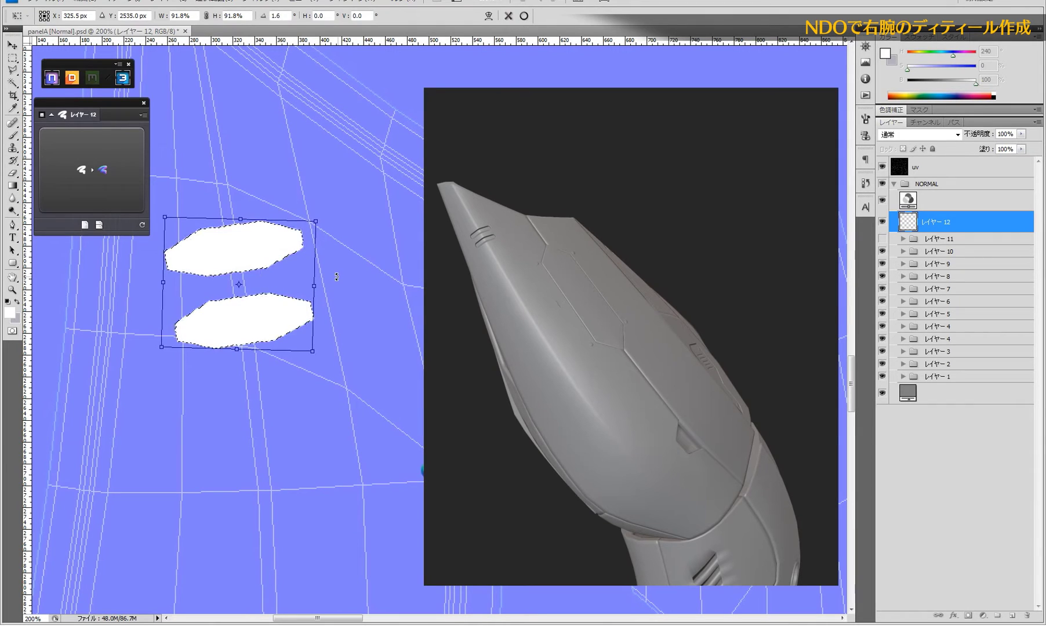
{"action": "key", "text": "Return"}
{"action": "key", "text": "ctrl+d"}
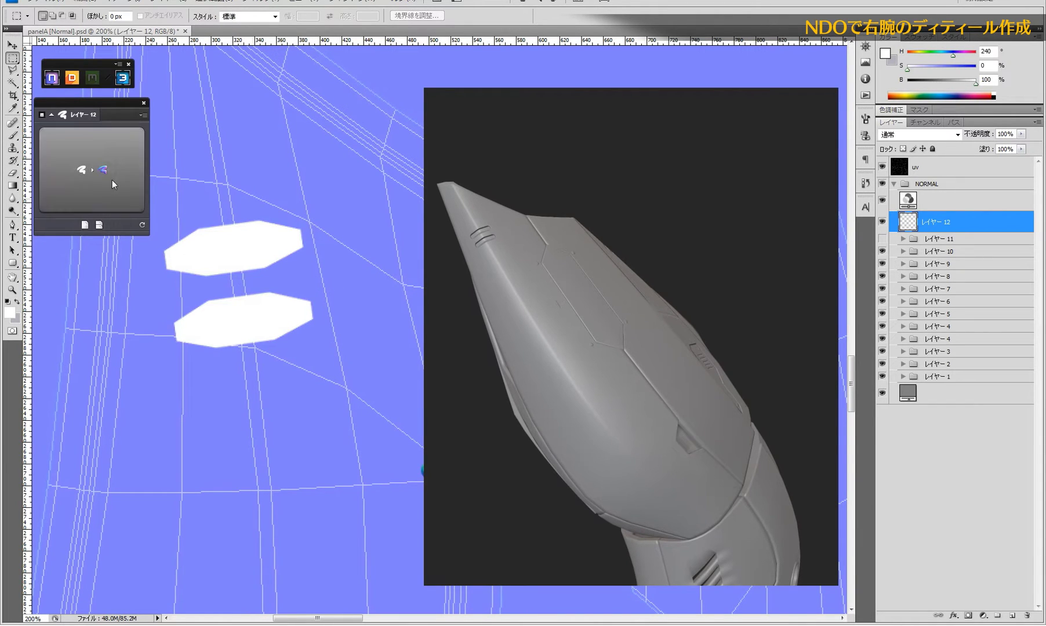
- Convert the octagons to nDo strokes with a concave bevel, width 5 and contrast 87
{"action": "left_click", "coordinate": [90, 181]}
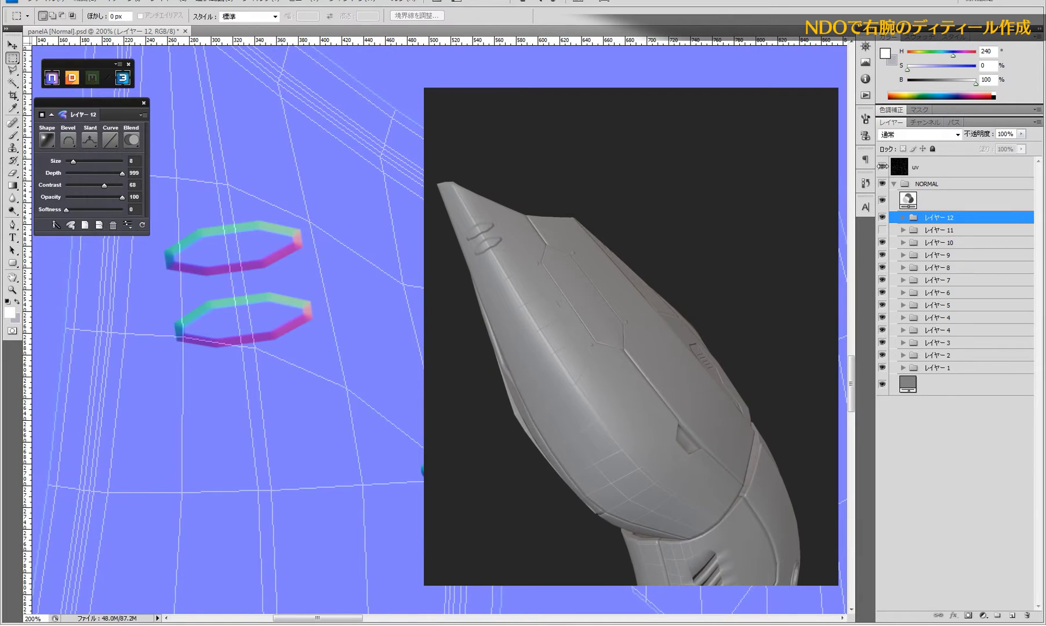
{"action": "left_click", "coordinate": [882, 167]}
{"action": "left_click", "coordinate": [65, 142]}
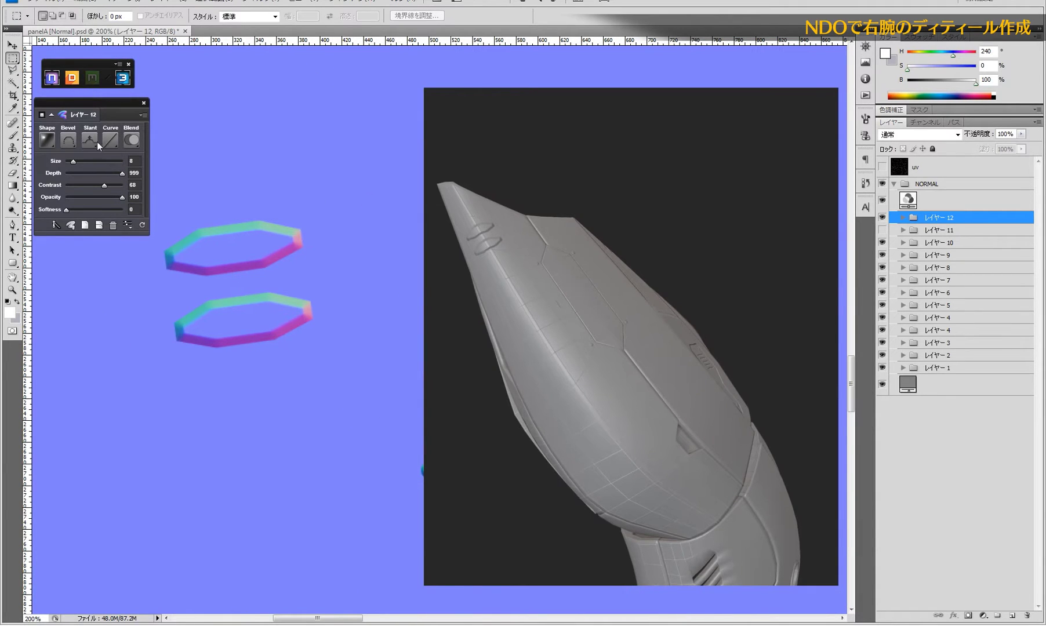
{"action": "left_click", "coordinate": [84, 168]}
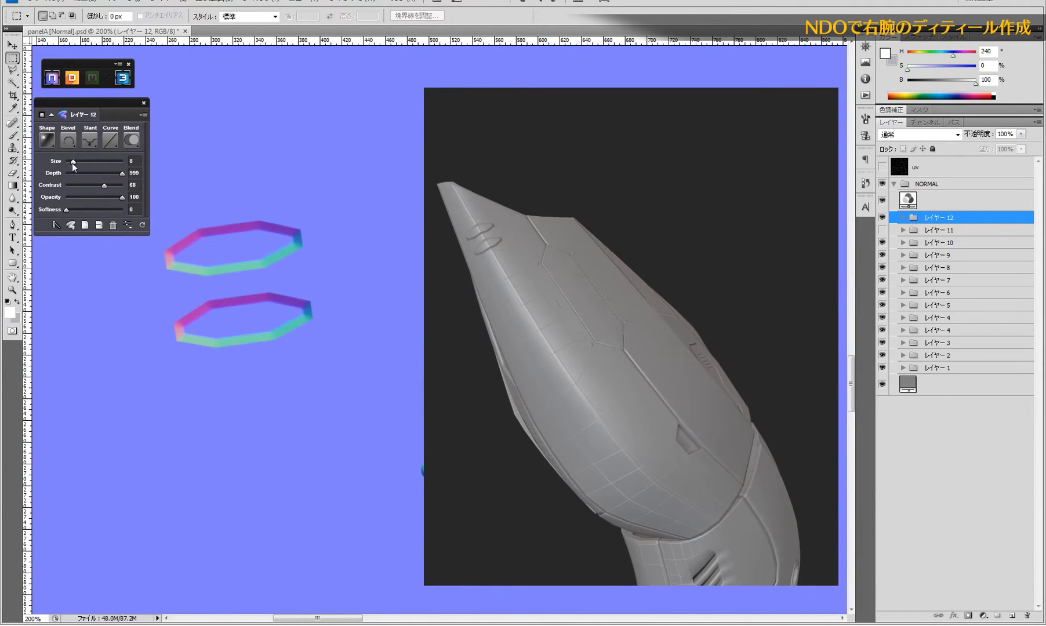
{"action": "left_click_drag", "start_coordinate": [72, 163], "coordinate": [70, 162]}
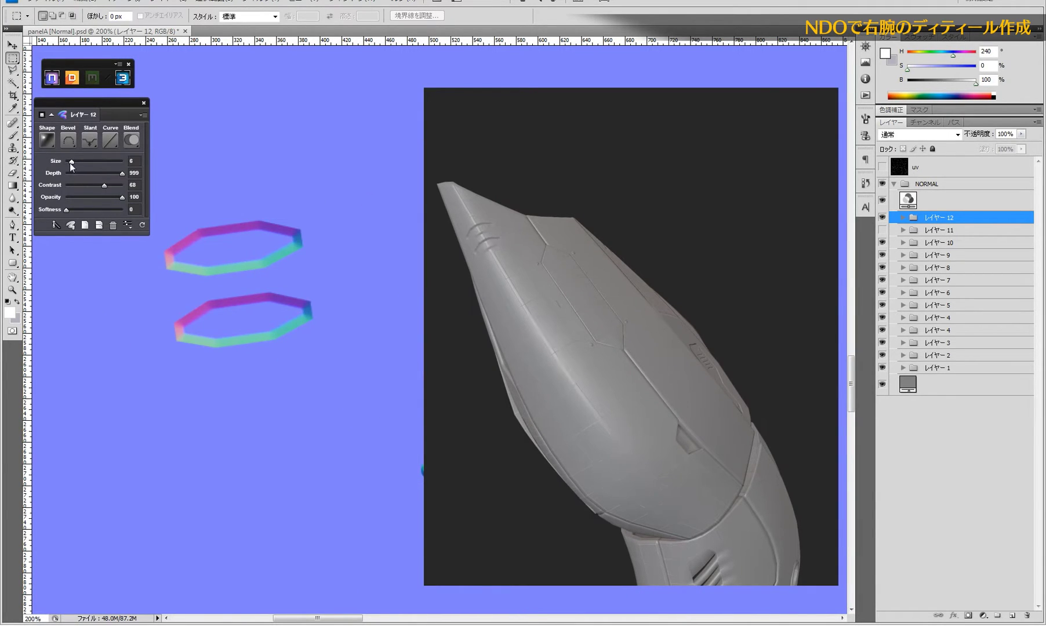
{"action": "left_click", "coordinate": [115, 185]}
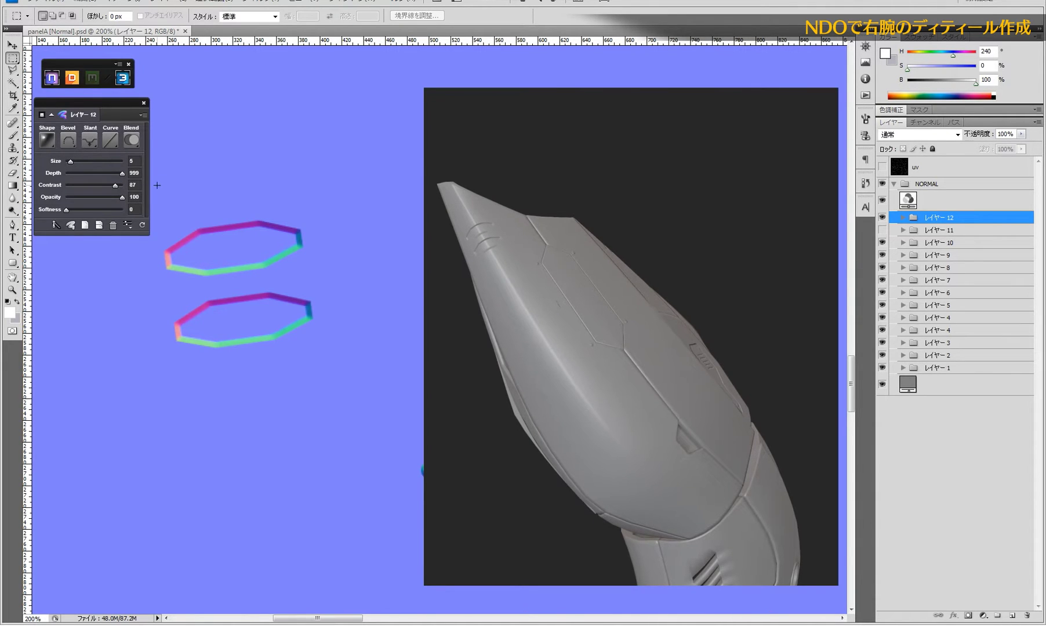
- Inspect the octagons in the 3D preview, then hide their layer and select レイヤー 11
{"action": "mouse_move", "coordinate": [604, 368]}
{"action": "left_mouse_down"}
{"action": "mouse_move", "coordinate": [656, 360]}
{"action": "mouse_move", "coordinate": [558, 336]}
{"action": "mouse_move", "coordinate": [499, 379]}
{"action": "mouse_move", "coordinate": [508, 403]}
{"action": "left_mouse_up"}
{"action": "mouse_move", "coordinate": [585, 392]}
{"action": "left_mouse_down"}
{"action": "mouse_move", "coordinate": [666, 324]}
{"action": "mouse_move", "coordinate": [728, 322]}
{"action": "mouse_move", "coordinate": [873, 215]}
{"action": "left_mouse_up"}
{"action": "left_click", "coordinate": [883, 218]}
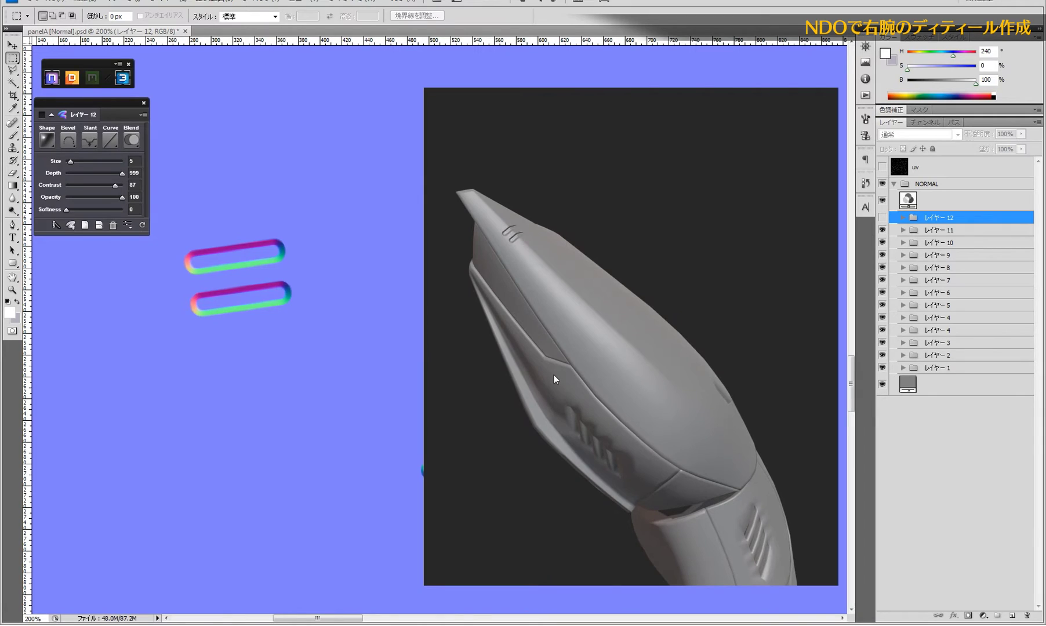
{"action": "left_click_drag", "start_coordinate": [555, 380], "coordinate": [682, 387]}
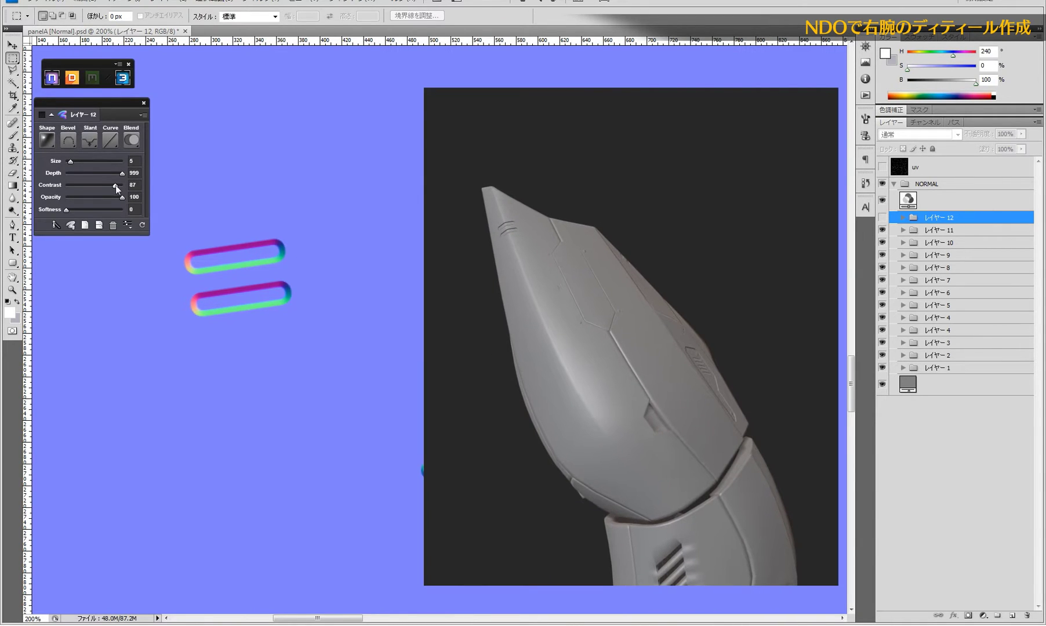
{"action": "left_click", "coordinate": [939, 230]}
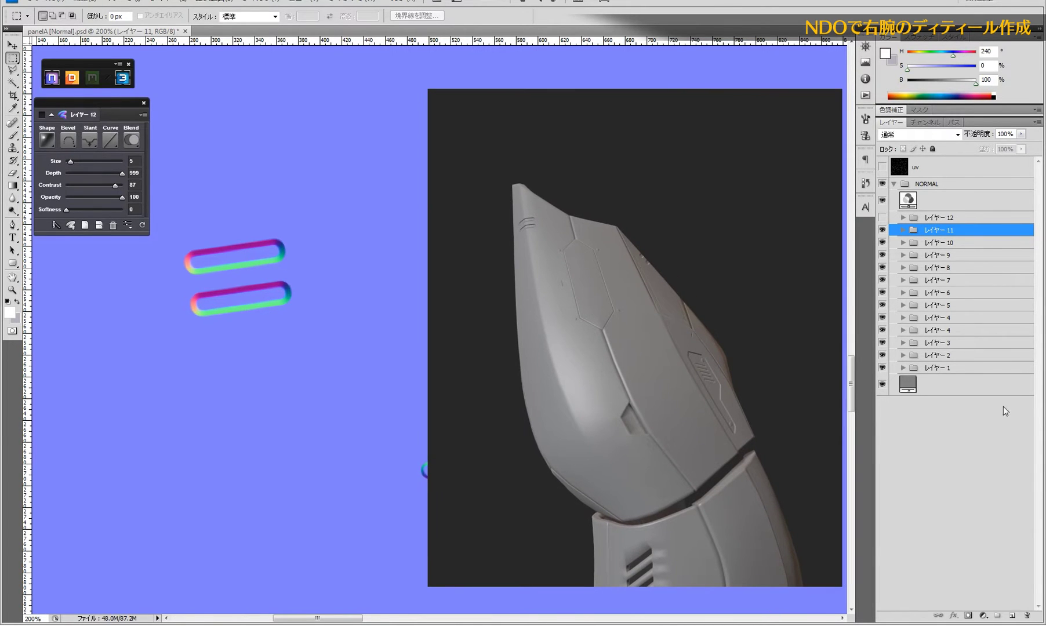
- Rotate the 3D forearm preview and show the UV wireframe over the normal map
{"action": "mouse_move", "coordinate": [697, 397]}
{"action": "left_mouse_down"}
{"action": "mouse_move", "coordinate": [628, 399]}
{"action": "mouse_move", "coordinate": [486, 354]}
{"action": "mouse_move", "coordinate": [410, 294]}
{"action": "mouse_move", "coordinate": [471, 348]}
{"action": "mouse_move", "coordinate": [561, 388]}
{"action": "mouse_move", "coordinate": [644, 363]}
{"action": "mouse_move", "coordinate": [678, 396]}
{"action": "mouse_move", "coordinate": [669, 425]}
{"action": "mouse_move", "coordinate": [633, 380]}
{"action": "mouse_move", "coordinate": [619, 338]}
{"action": "mouse_move", "coordinate": [603, 348]}
{"action": "mouse_move", "coordinate": [615, 330]}
{"action": "mouse_move", "coordinate": [635, 345]}
{"action": "left_mouse_up"}
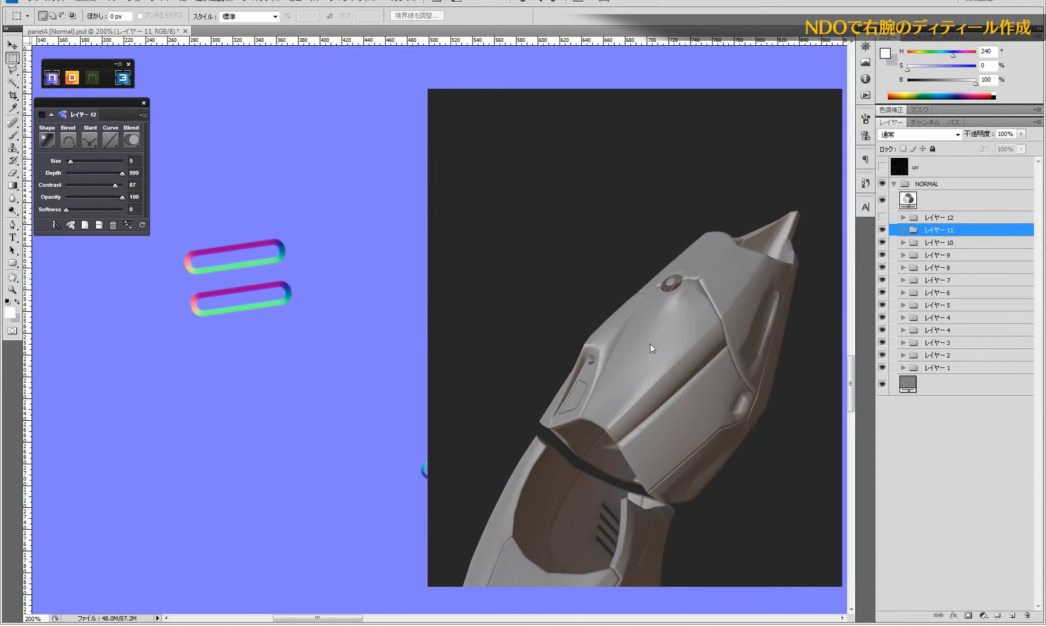
{"action": "scroll", "coordinate": [303, 342], "scroll_direction": "down", "scroll_amount": 2}
{"action": "scroll", "coordinate": [320, 363], "scroll_direction": "down", "scroll_amount": 1}
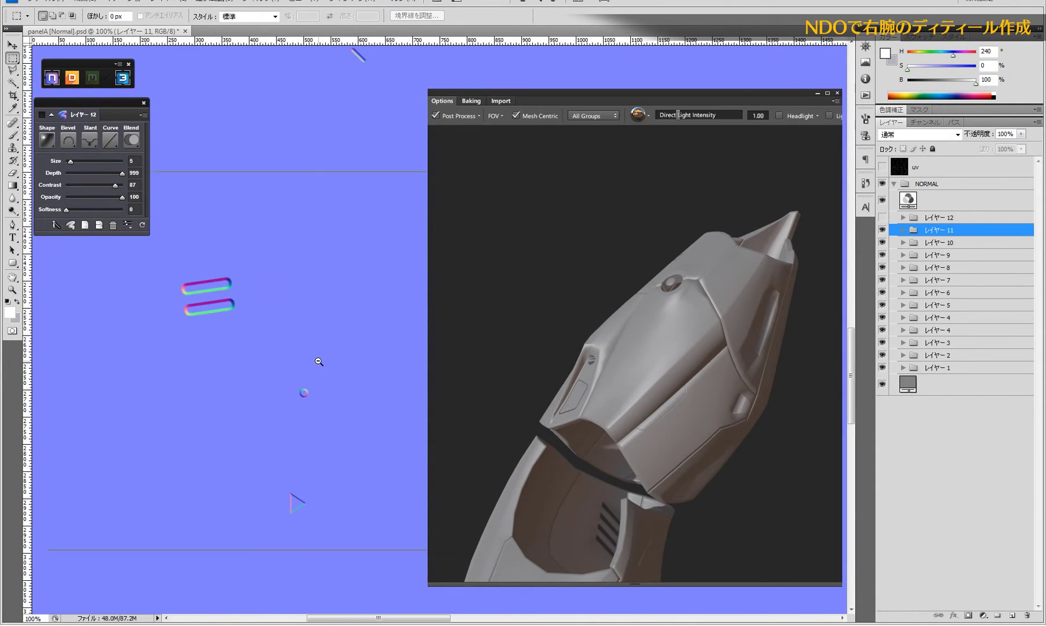
{"action": "left_click", "coordinate": [882, 167]}
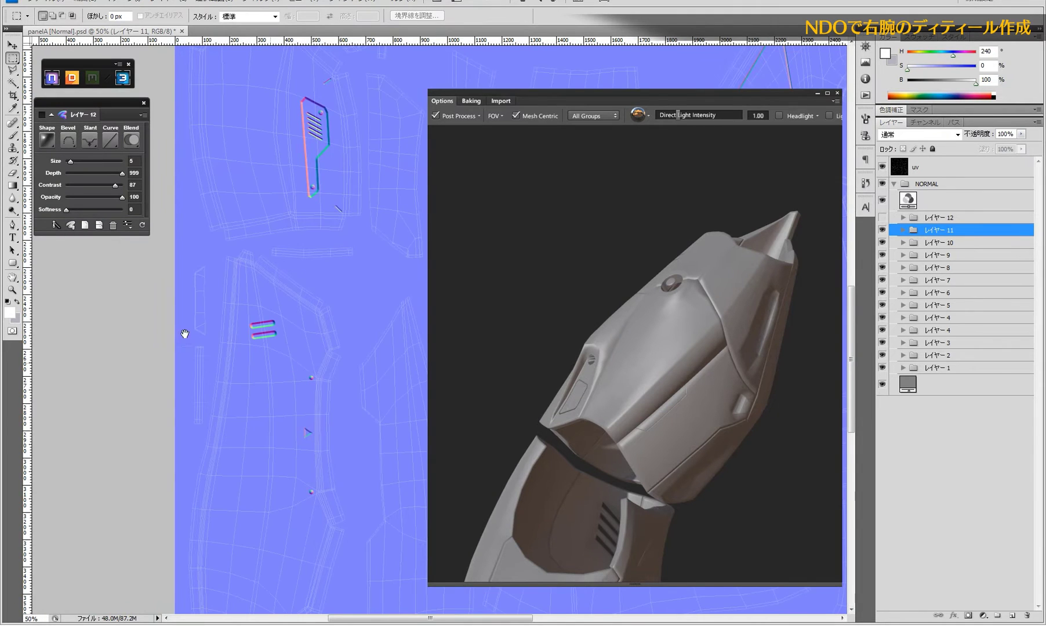
- Zoom to an empty forearm UV shell, choose Rounded Rectangle, and select レイヤー 12
{"action": "left_click_drag", "start_coordinate": [182, 334], "coordinate": [58, 317]}
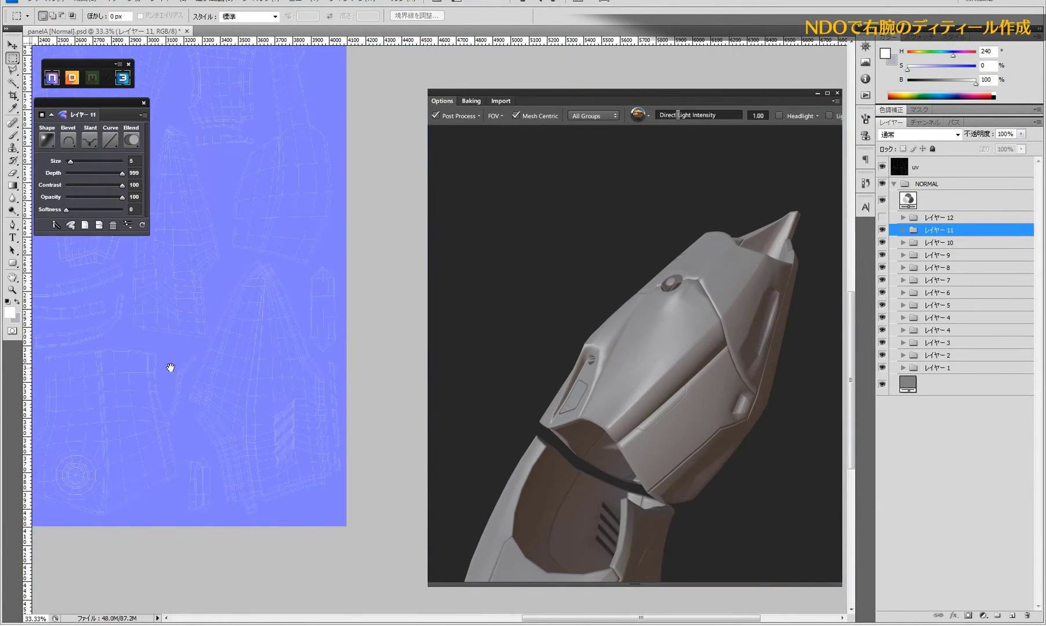
{"action": "scroll", "coordinate": [171, 367], "scroll_direction": "down", "scroll_amount": 1}
{"action": "left_click_drag", "start_coordinate": [232, 374], "coordinate": [254, 374]}
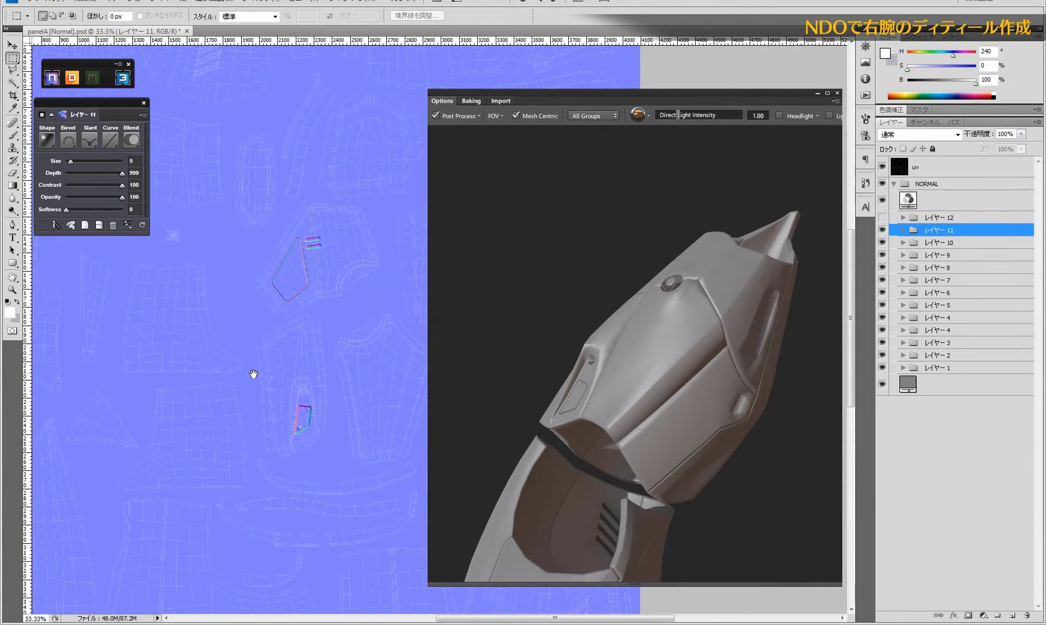
{"action": "mouse_move", "coordinate": [235, 334]}
{"action": "left_mouse_down"}
{"action": "mouse_move", "coordinate": [280, 355]}
{"action": "mouse_move", "coordinate": [42, 343]}
{"action": "left_mouse_up"}
{"action": "mouse_move", "coordinate": [287, 355]}
{"action": "left_mouse_down"}
{"action": "mouse_move", "coordinate": [86, 357]}
{"action": "mouse_move", "coordinate": [239, 277]}
{"action": "left_mouse_up"}
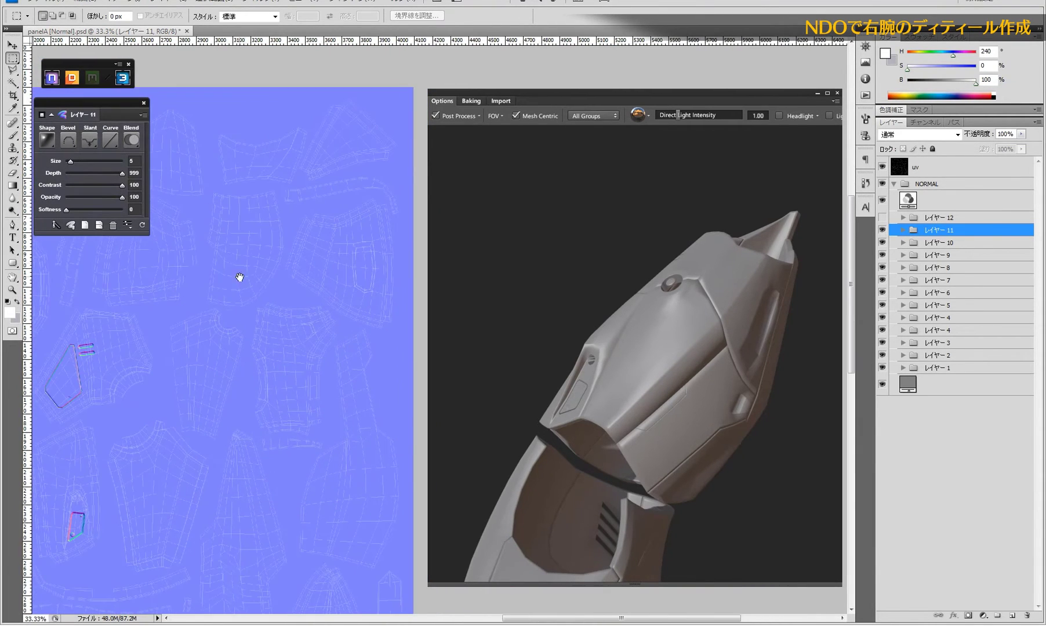
{"action": "mouse_move", "coordinate": [195, 444]}
{"action": "left_mouse_down"}
{"action": "mouse_move", "coordinate": [241, 237]}
{"action": "mouse_move", "coordinate": [258, 202]}
{"action": "left_mouse_up"}
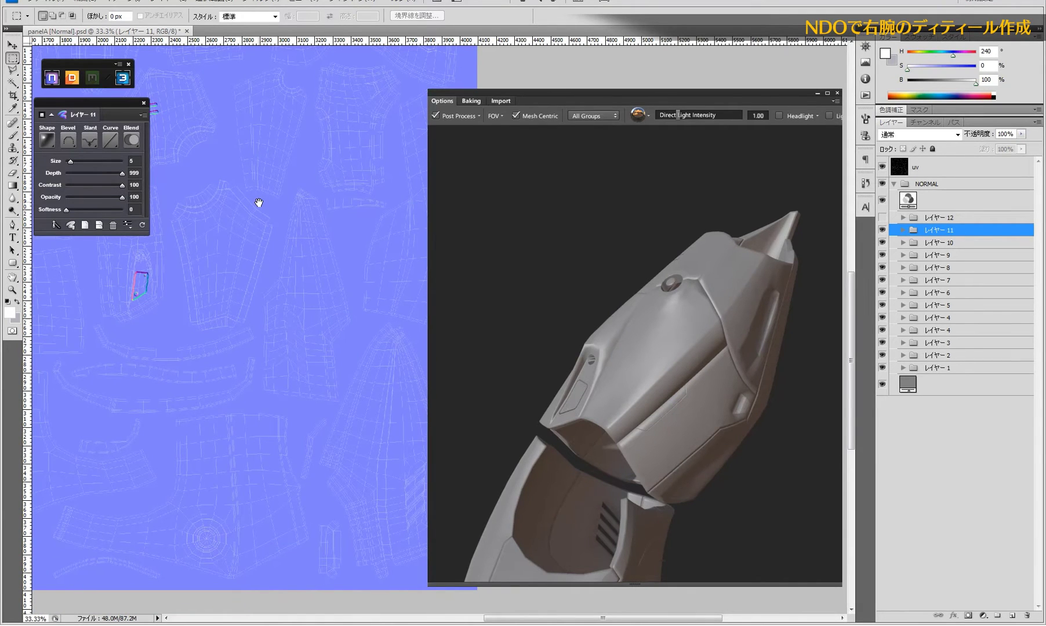
{"action": "left_click_drag", "start_coordinate": [257, 201], "coordinate": [334, 302]}
{"action": "left_click", "coordinate": [312, 378], "text": "ctrl"}
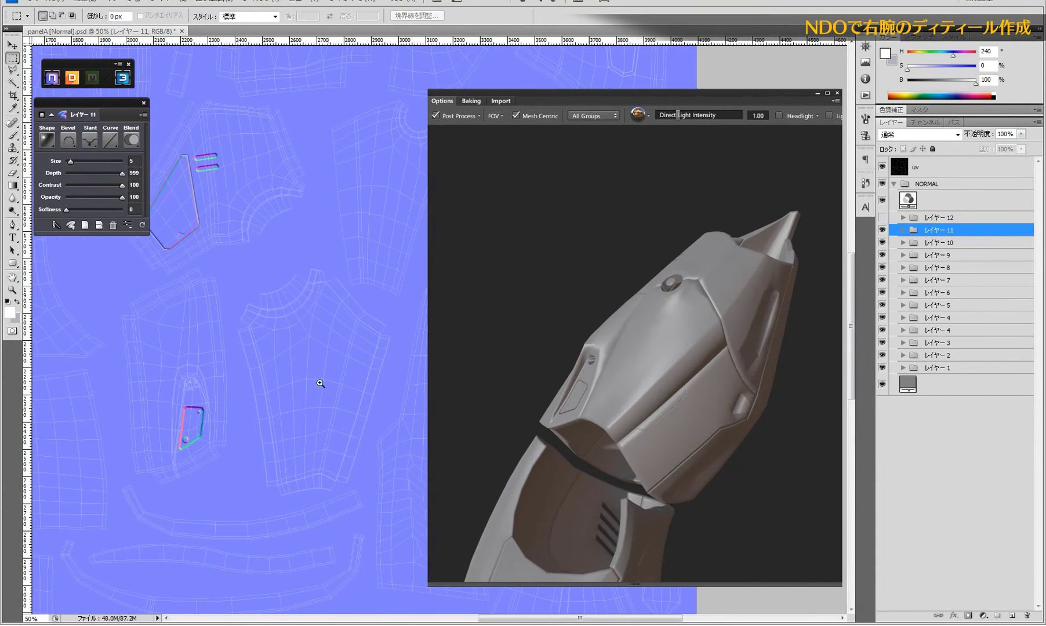
{"action": "left_click", "coordinate": [351, 393]}
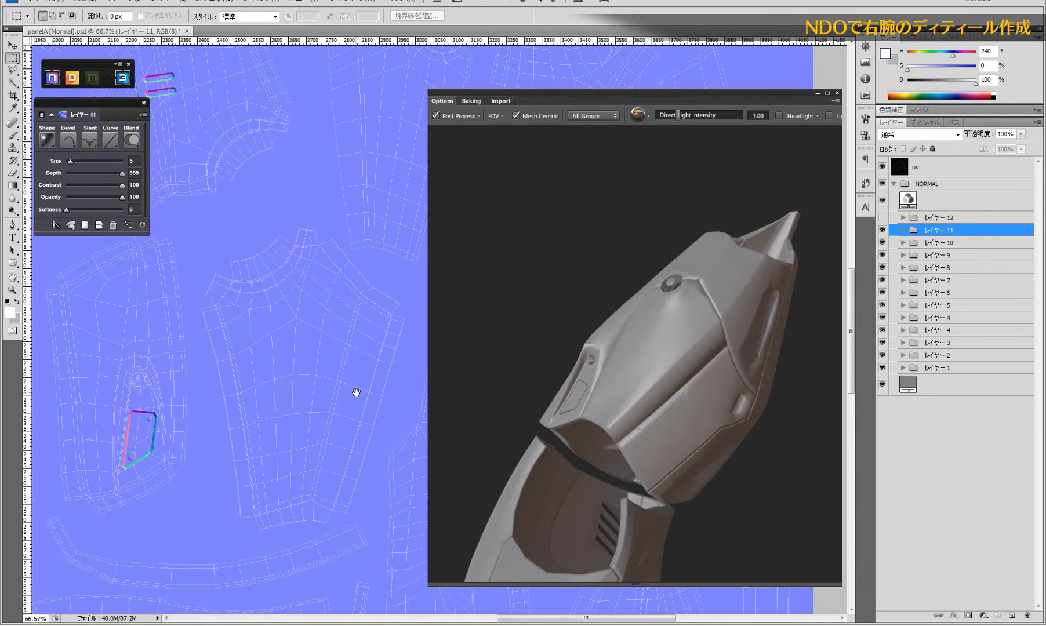
{"action": "mouse_move", "coordinate": [355, 393]}
{"action": "left_mouse_down"}
{"action": "mouse_move", "coordinate": [327, 392]}
{"action": "mouse_move", "coordinate": [286, 360]}
{"action": "mouse_move", "coordinate": [302, 368]}
{"action": "left_mouse_up"}
{"action": "left_click", "coordinate": [295, 375]}
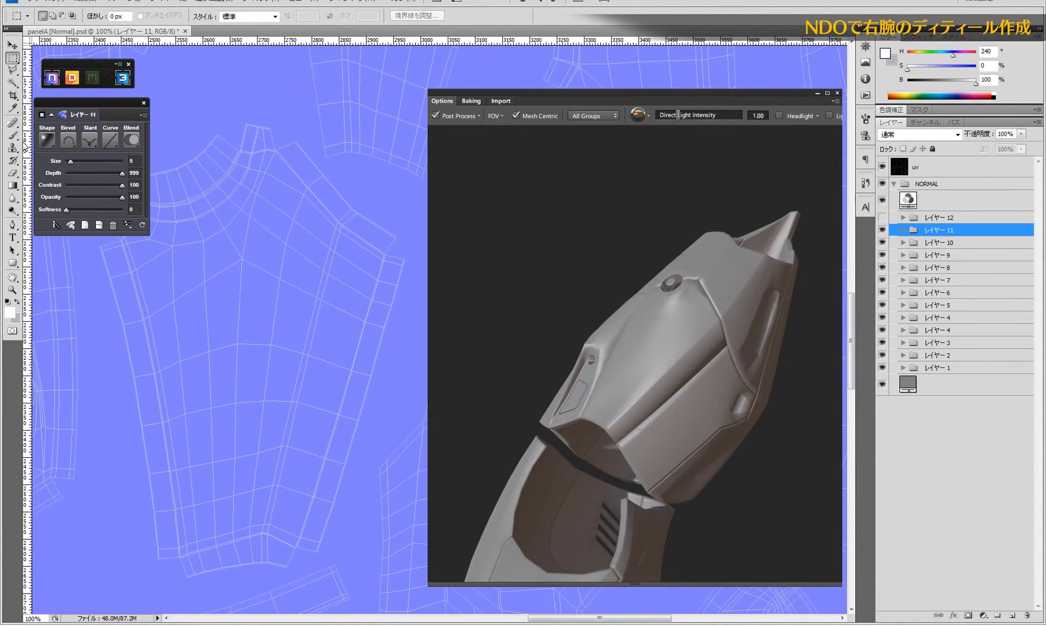
{"action": "left_click", "coordinate": [13, 263]}
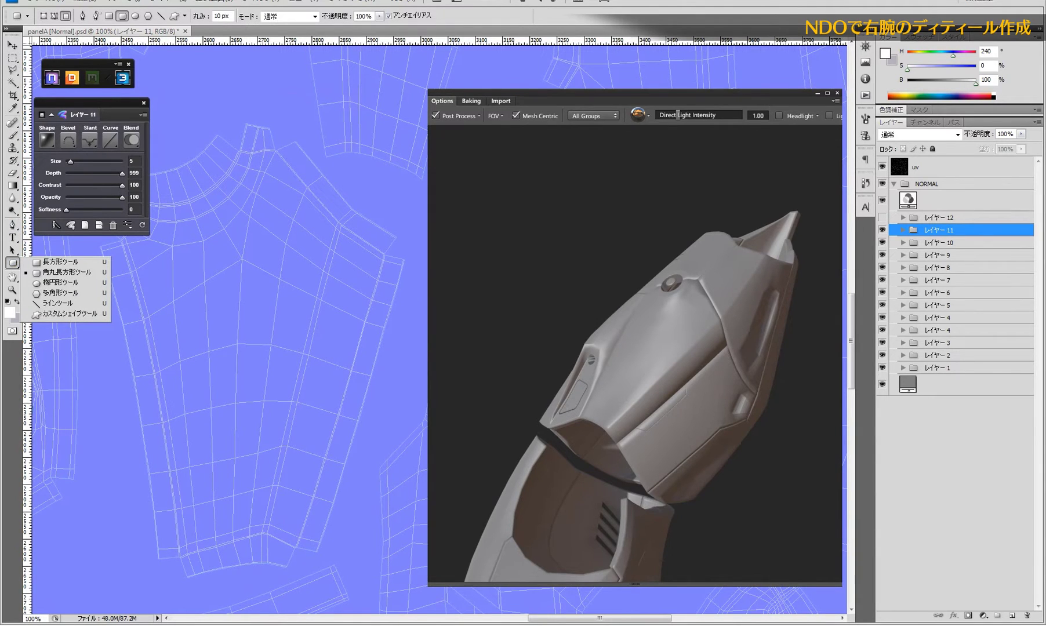
{"action": "left_click", "coordinate": [937, 219]}
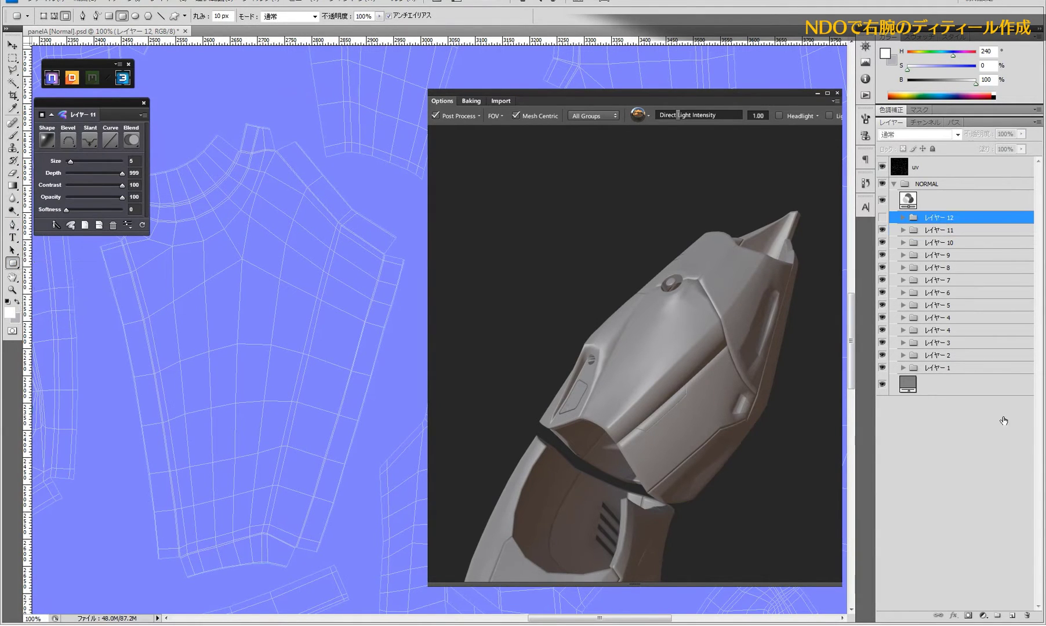
- Add レイヤー 13, draw a thin white rounded bar on the shell, and marquee around it
{"action": "left_click", "coordinate": [1013, 616]}
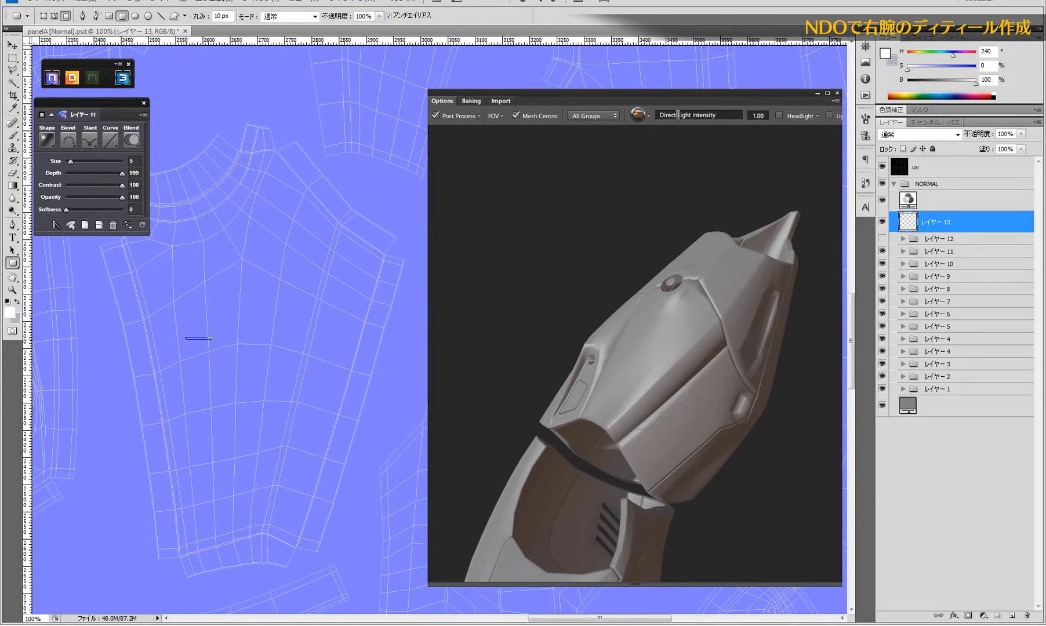
{"action": "left_click_drag", "start_coordinate": [231, 339], "coordinate": [240, 346]}
{"action": "key", "text": "m"}
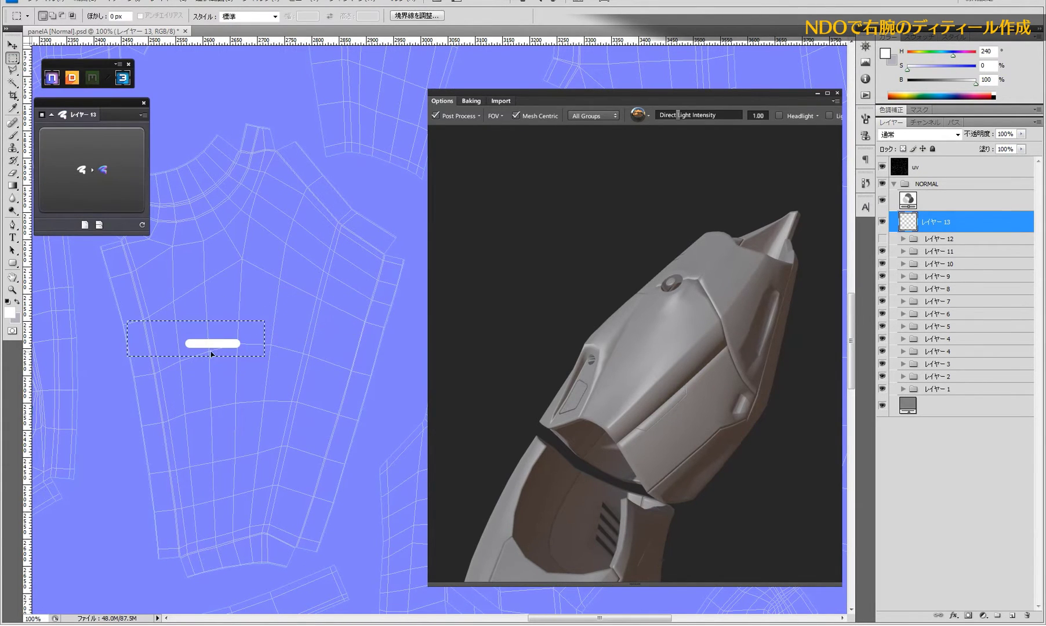
{"action": "left_click_drag", "start_coordinate": [168, 364], "coordinate": [228, 356]}
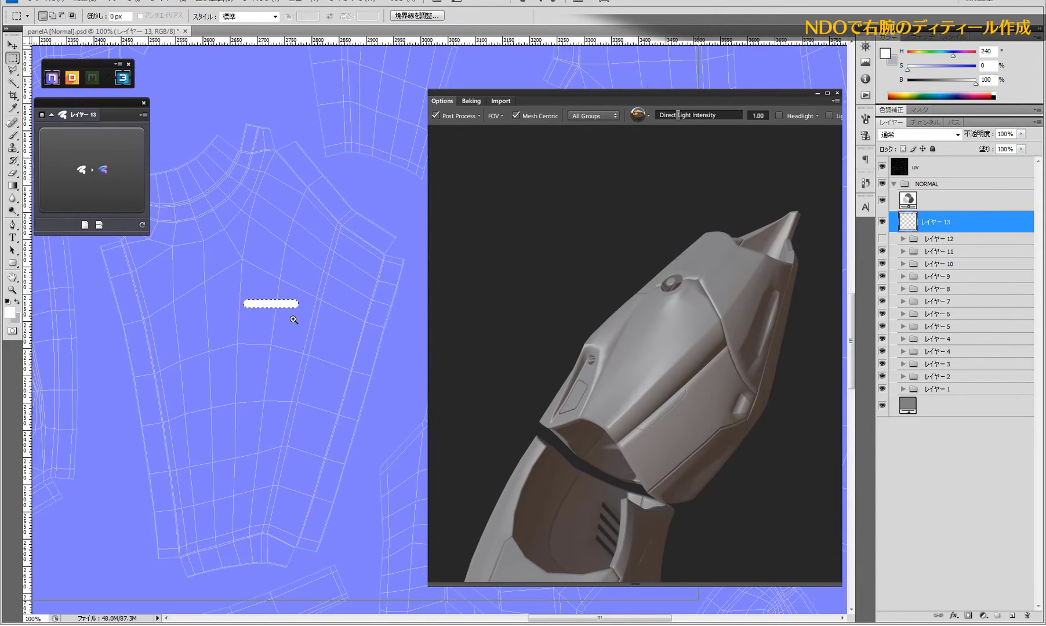
{"action": "scroll", "coordinate": [308, 322], "scroll_direction": "up", "scroll_amount": 1}
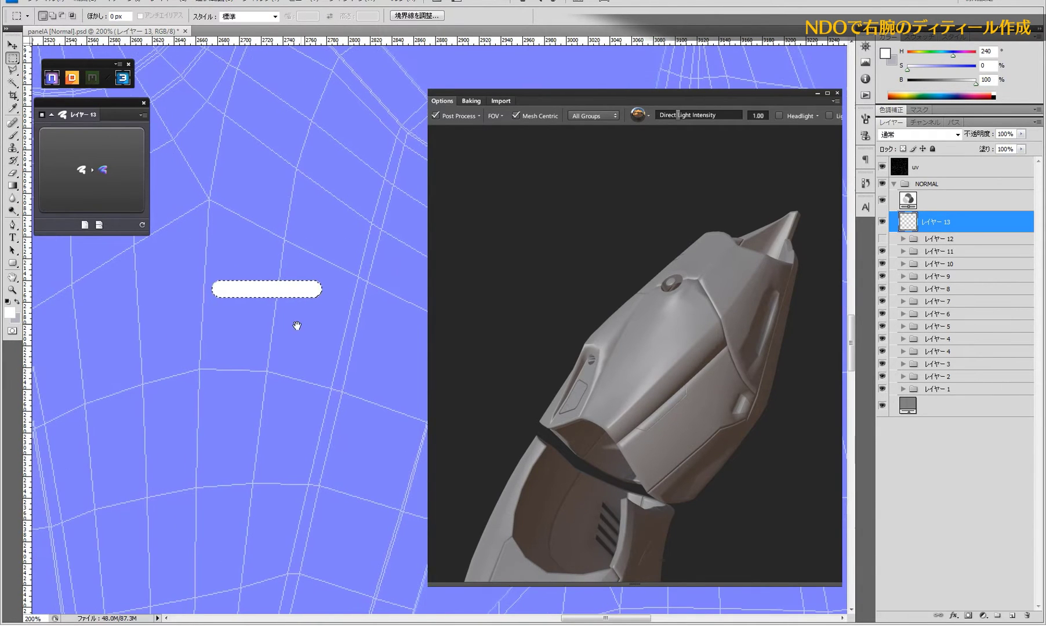
{"action": "scroll", "coordinate": [302, 319], "scroll_direction": "left", "scroll_amount": 1}
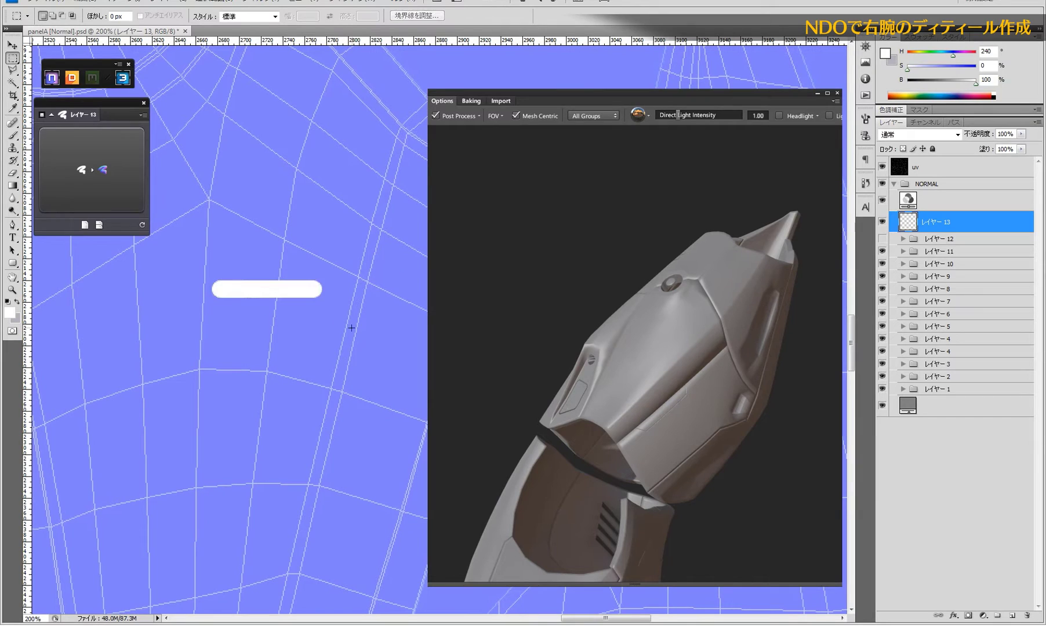
- Tilt the white bar about 22 degrees and copy it into four parallel bars
{"action": "key", "text": "ctrl+t"}
{"action": "left_click_drag", "start_coordinate": [360, 356], "coordinate": [362, 306]}
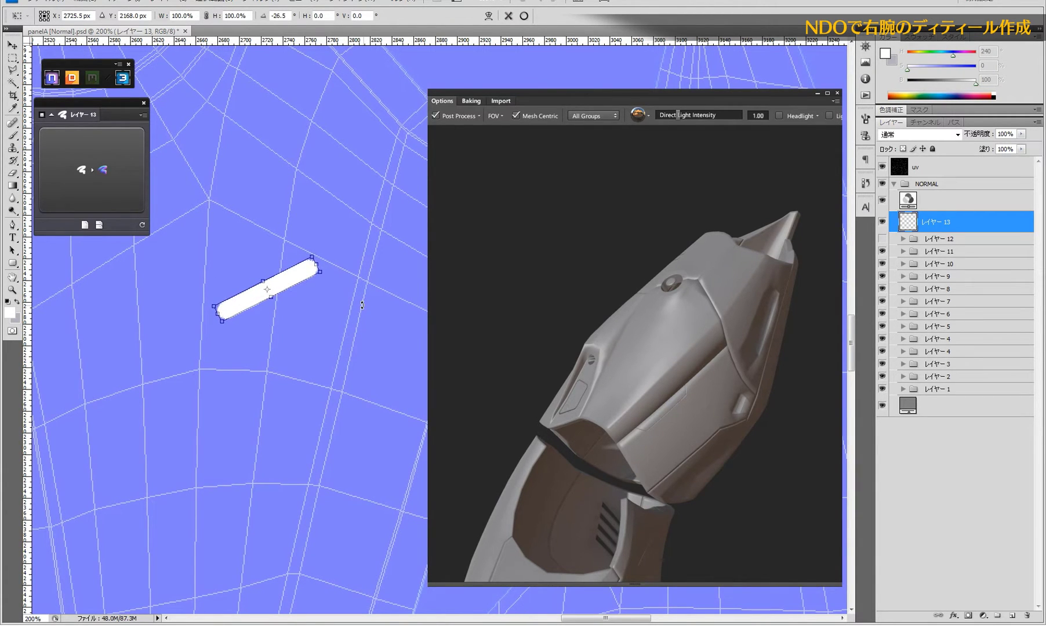
{"action": "left_click_drag", "start_coordinate": [362, 304], "coordinate": [362, 302]}
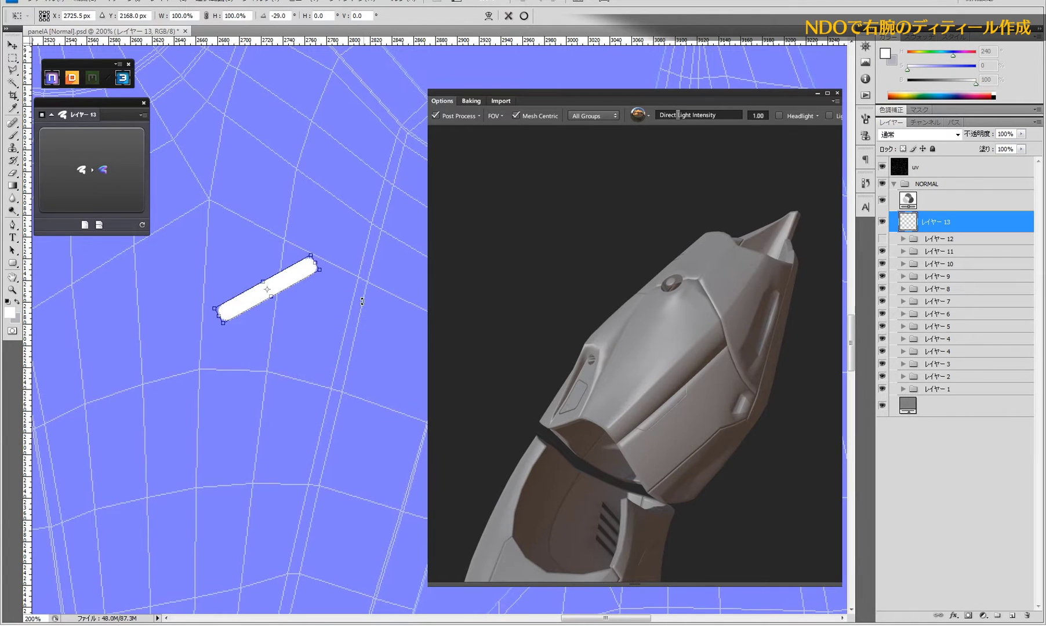
{"action": "key", "text": "Return"}
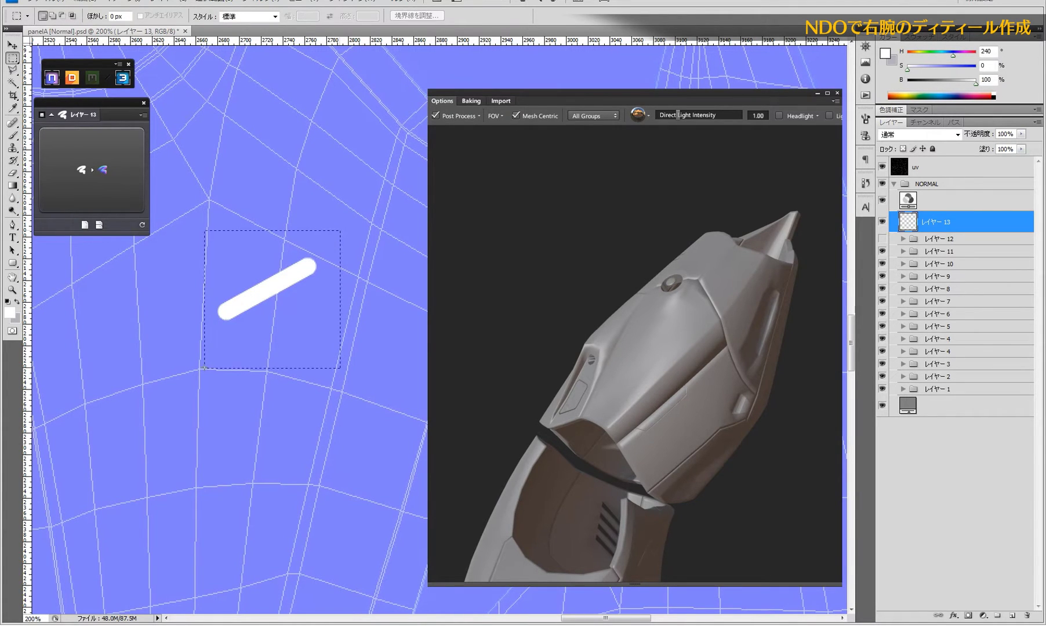
{"action": "left_click_drag", "start_coordinate": [312, 288], "coordinate": [313, 329]}
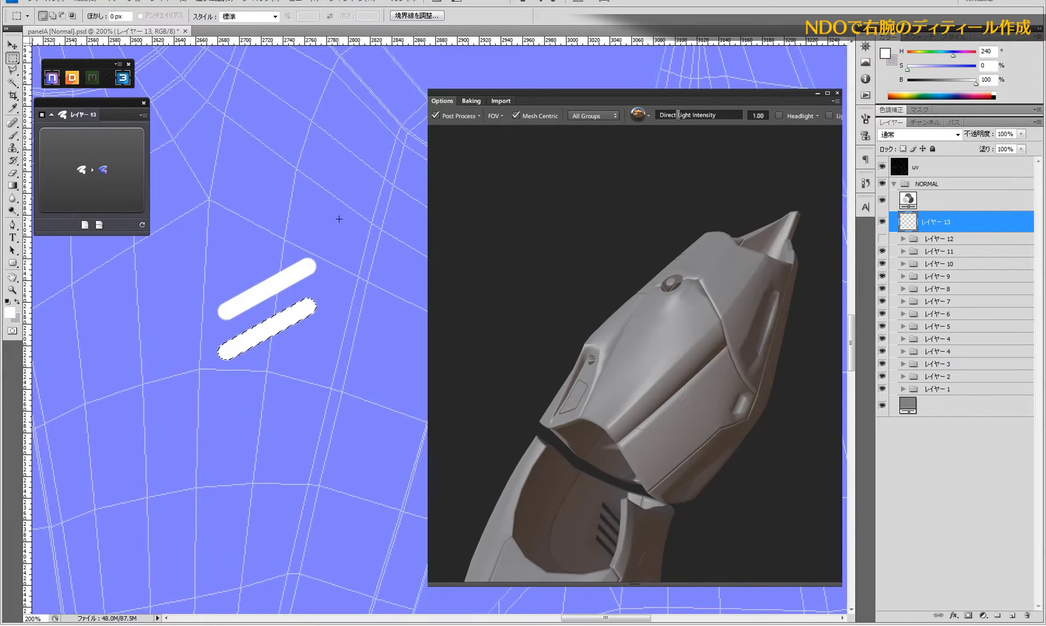
{"action": "left_click_drag", "start_coordinate": [337, 216], "coordinate": [136, 427]}
{"action": "mouse_move", "coordinate": [291, 320]}
{"action": "left_mouse_down"}
{"action": "mouse_move", "coordinate": [291, 419]}
{"action": "mouse_move", "coordinate": [296, 402]}
{"action": "left_mouse_up"}
- Rotate the four bars together about 13 degrees, shift them up-right, and hide the UV wireframe
{"action": "key", "text": "ctrl+d"}
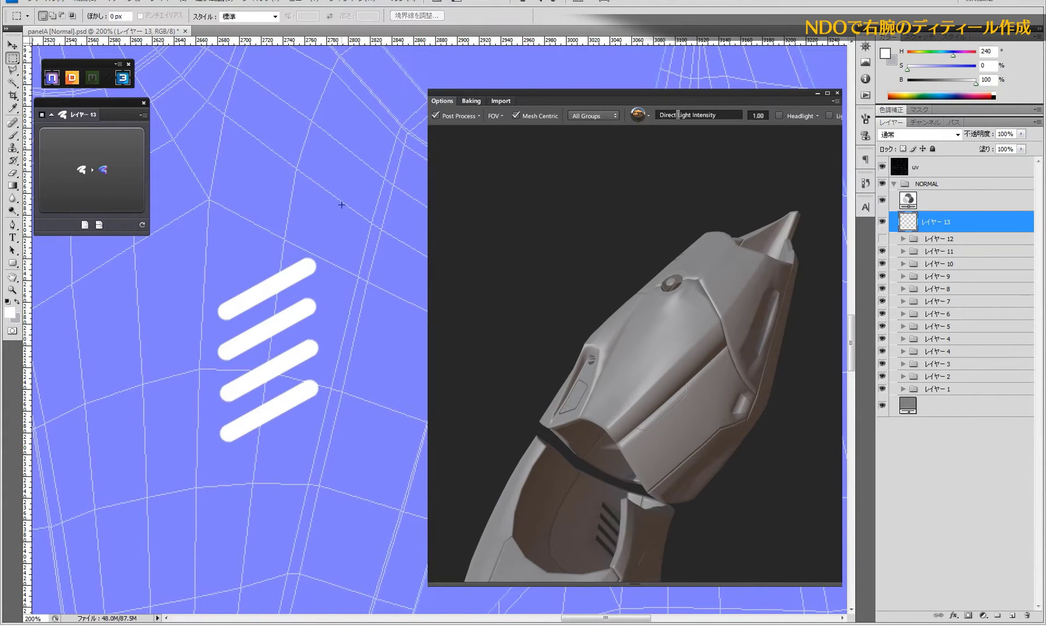
{"action": "left_click_drag", "start_coordinate": [360, 207], "coordinate": [93, 534]}
{"action": "key", "text": "ctrl+t"}
{"action": "left_click_drag", "start_coordinate": [402, 286], "coordinate": [401, 333]}
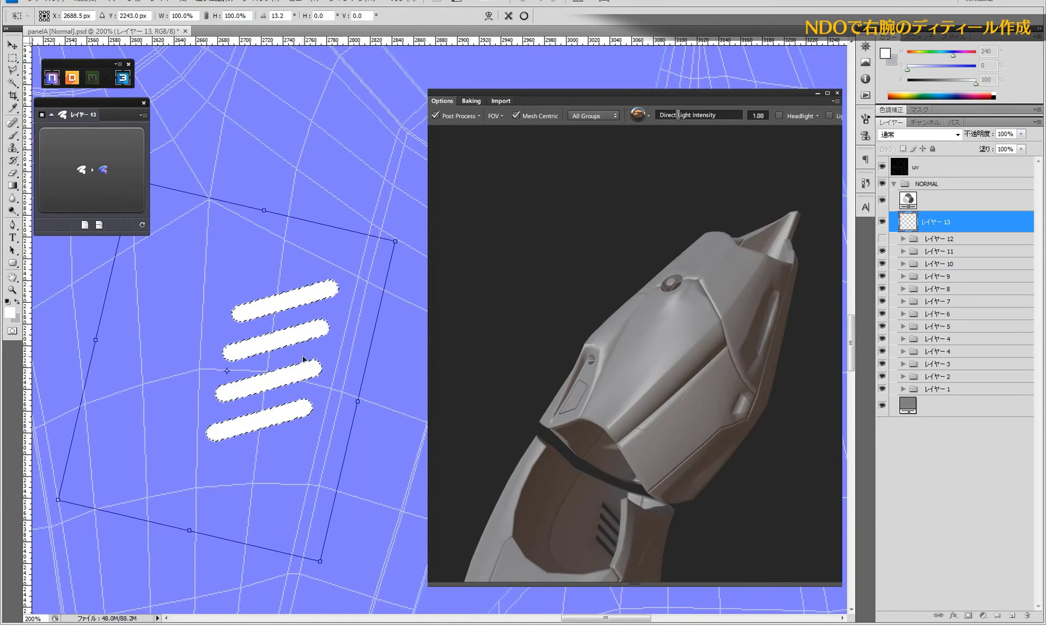
{"action": "mouse_move", "coordinate": [288, 344]}
{"action": "left_mouse_down"}
{"action": "mouse_move", "coordinate": [348, 341]}
{"action": "mouse_move", "coordinate": [362, 307]}
{"action": "mouse_move", "coordinate": [369, 319]}
{"action": "left_mouse_up"}
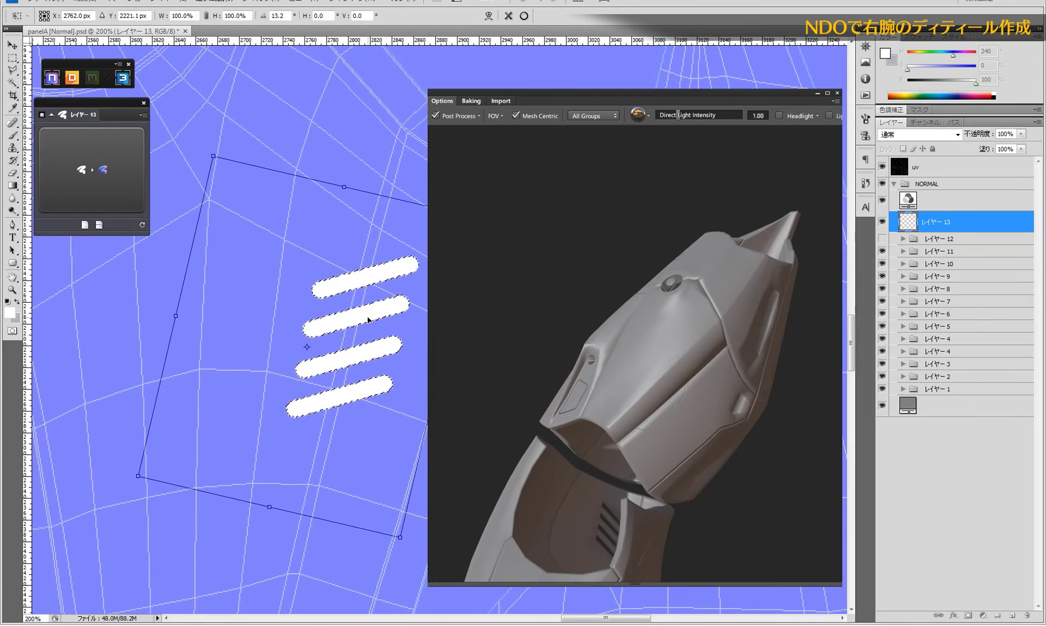
{"action": "key", "text": "Return"}
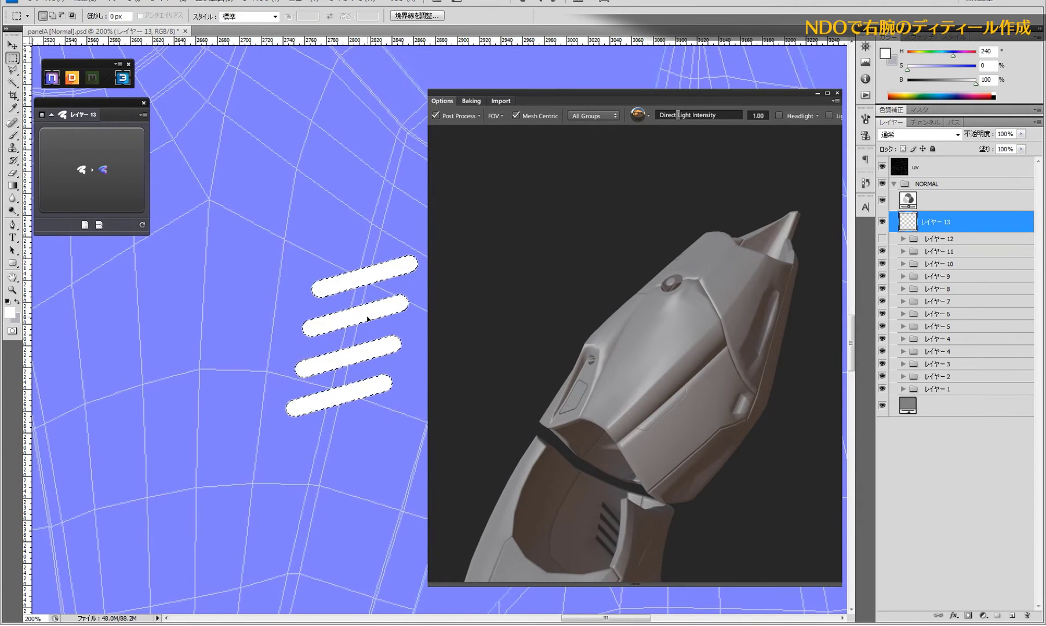
{"action": "mouse_move", "coordinate": [345, 319]}
{"action": "left_mouse_down"}
{"action": "mouse_move", "coordinate": [236, 332]}
{"action": "mouse_move", "coordinate": [283, 326]}
{"action": "left_mouse_up"}
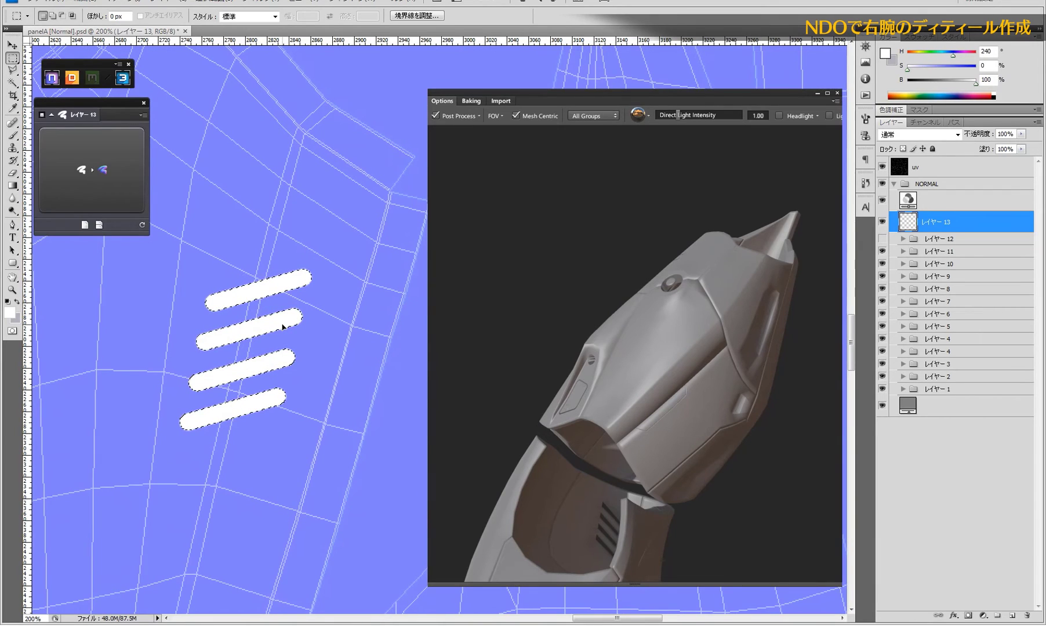
{"action": "key", "text": "ctrl+d"}
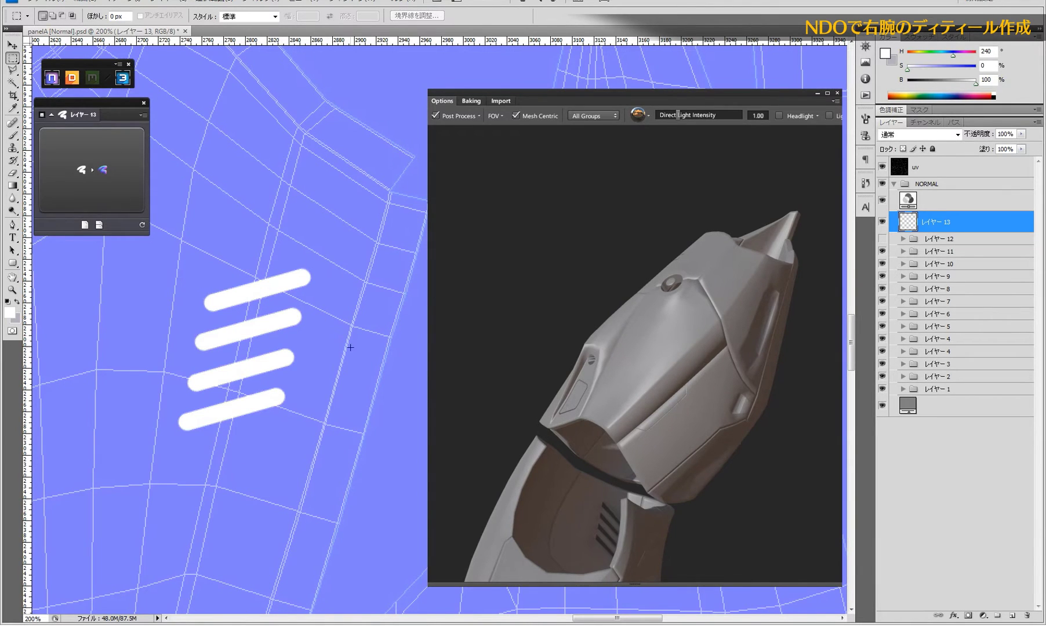
{"action": "left_click", "coordinate": [884, 166]}
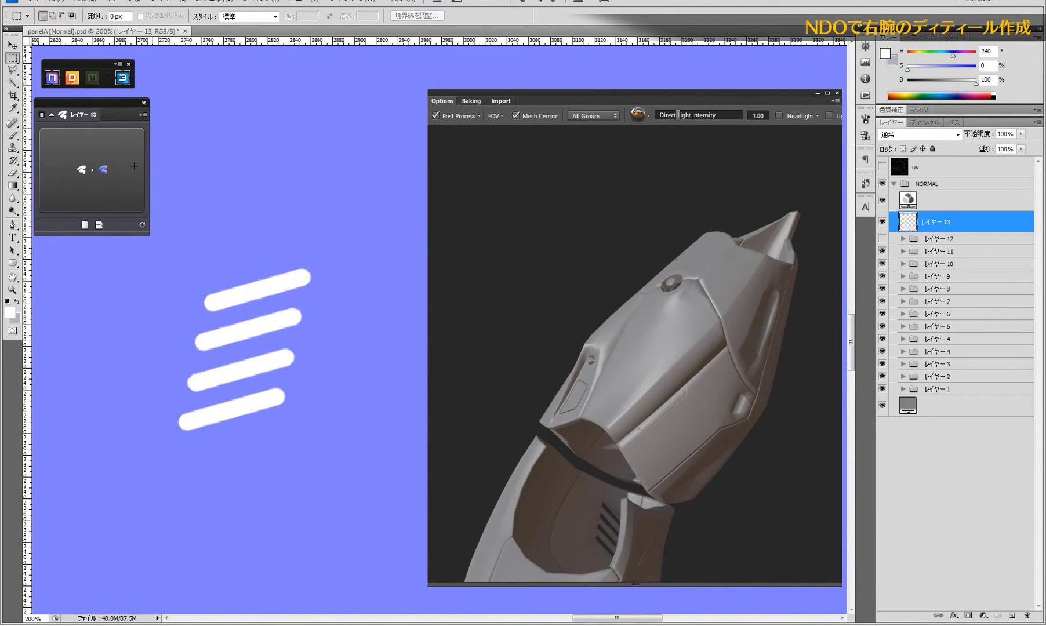
- Convert the four bars to nDo strokes with Slant Down, Size 4 and Contrast 100
{"action": "left_click", "coordinate": [109, 164]}
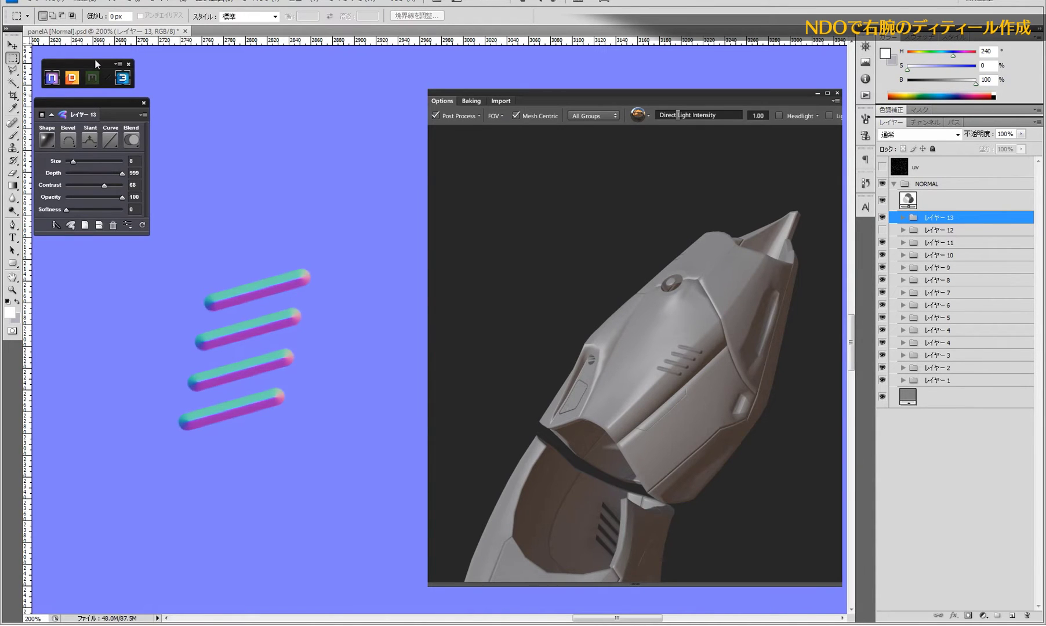
{"action": "left_click", "coordinate": [91, 143]}
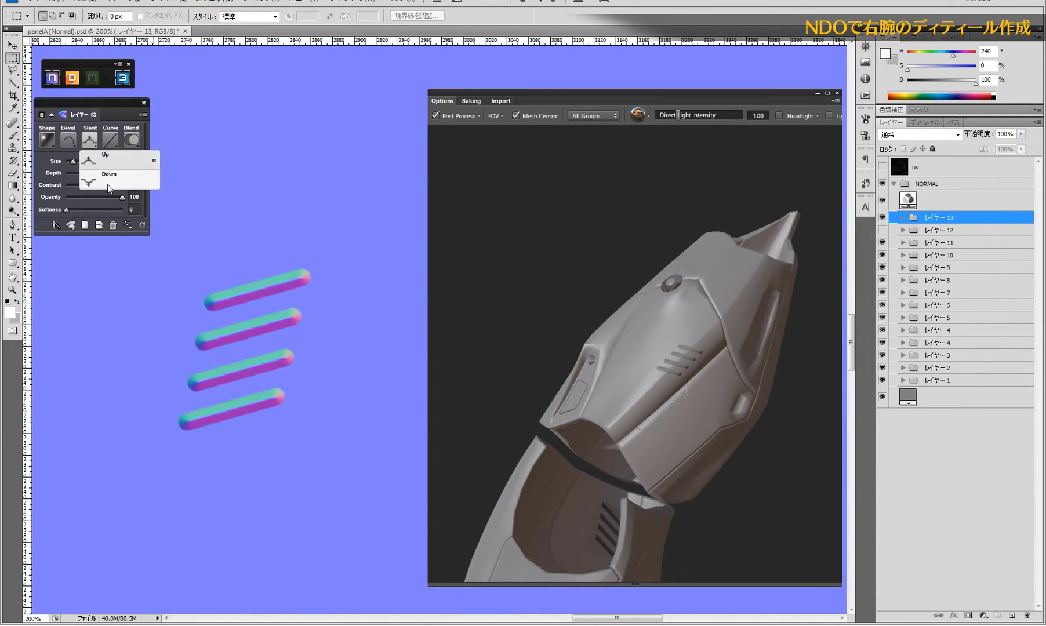
{"action": "left_click", "coordinate": [107, 186]}
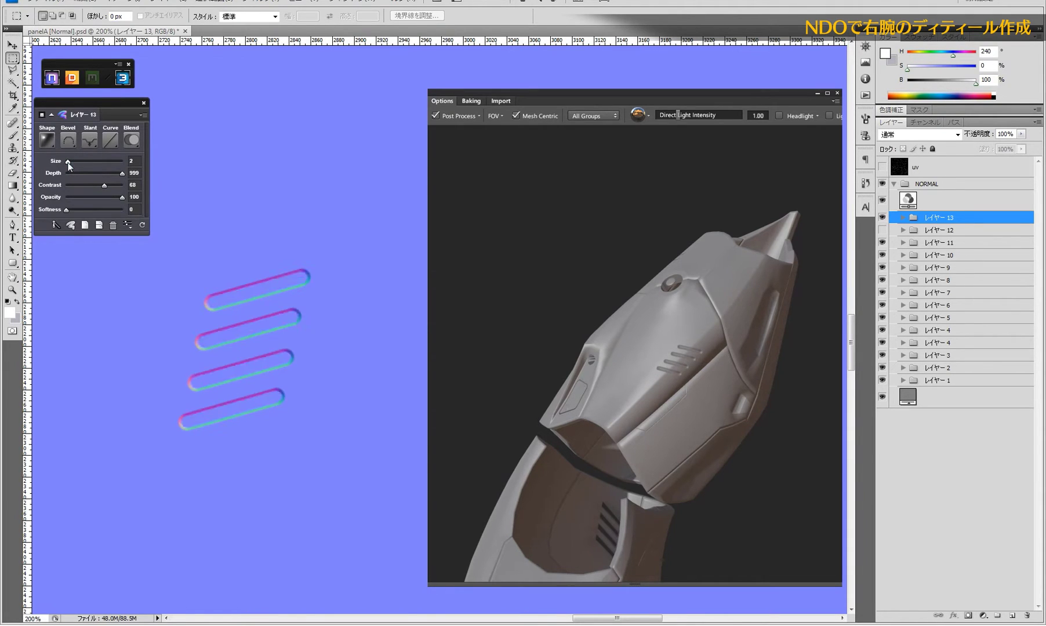
{"action": "left_click_drag", "start_coordinate": [67, 162], "coordinate": [69, 162]}
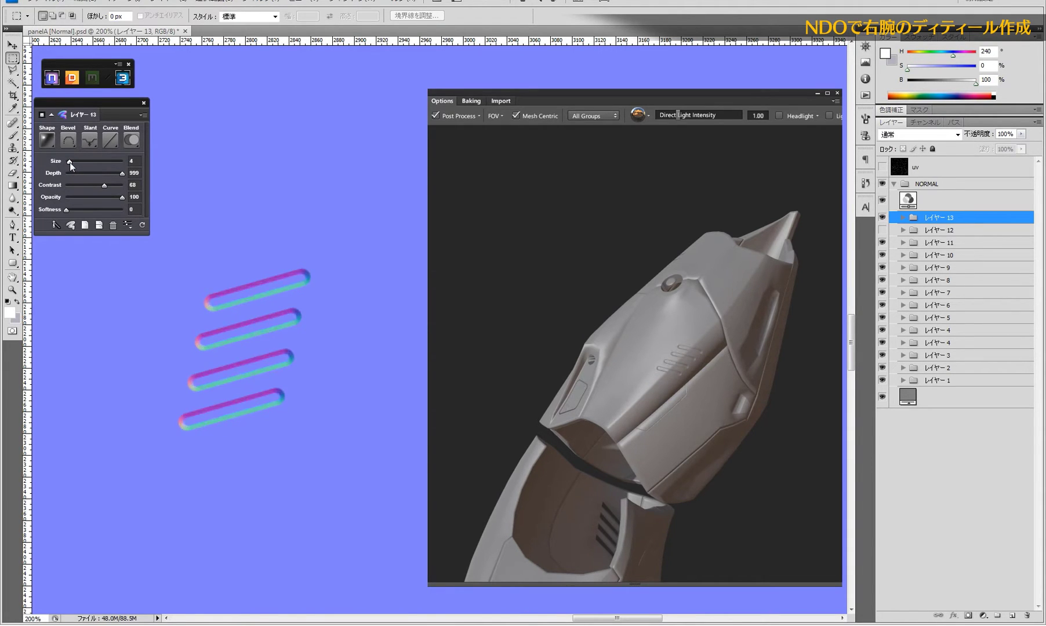
{"action": "left_click_drag", "start_coordinate": [104, 185], "coordinate": [136, 189]}
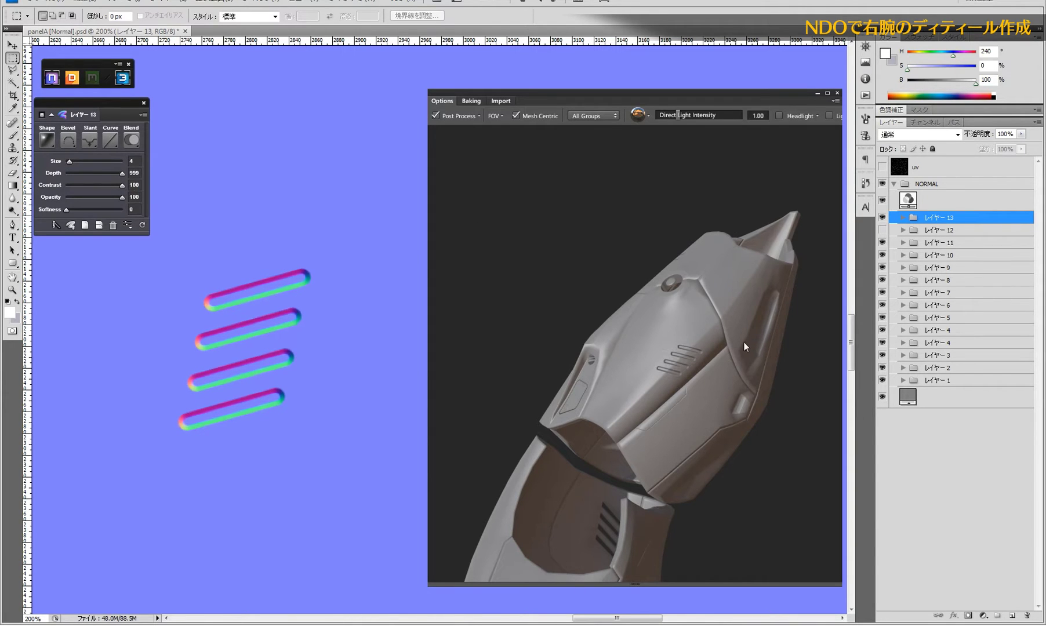
{"action": "mouse_move", "coordinate": [744, 343]}
{"action": "left_mouse_down"}
{"action": "mouse_move", "coordinate": [675, 310]}
{"action": "mouse_move", "coordinate": [780, 380]}
{"action": "mouse_move", "coordinate": [793, 405]}
{"action": "mouse_move", "coordinate": [785, 451]}
{"action": "mouse_move", "coordinate": [881, 421]}
{"action": "mouse_move", "coordinate": [740, 404]}
{"action": "mouse_move", "coordinate": [633, 416]}
{"action": "mouse_move", "coordinate": [626, 330]}
{"action": "mouse_move", "coordinate": [649, 383]}
{"action": "mouse_move", "coordinate": [685, 352]}
{"action": "mouse_move", "coordinate": [663, 333]}
{"action": "mouse_move", "coordinate": [693, 355]}
{"action": "mouse_move", "coordinate": [688, 343]}
{"action": "mouse_move", "coordinate": [652, 351]}
{"action": "mouse_move", "coordinate": [663, 381]}
{"action": "mouse_move", "coordinate": [695, 342]}
{"action": "mouse_move", "coordinate": [491, 312]}
{"action": "mouse_move", "coordinate": [584, 299]}
{"action": "mouse_move", "coordinate": [661, 334]}
{"action": "mouse_move", "coordinate": [528, 343]}
{"action": "mouse_move", "coordinate": [540, 327]}
{"action": "mouse_move", "coordinate": [715, 313]}
{"action": "mouse_move", "coordinate": [546, 327]}
{"action": "mouse_move", "coordinate": [553, 365]}
{"action": "mouse_move", "coordinate": [563, 347]}
{"action": "mouse_move", "coordinate": [698, 364]}
{"action": "mouse_move", "coordinate": [621, 327]}
{"action": "mouse_move", "coordinate": [612, 354]}
{"action": "mouse_move", "coordinate": [698, 346]}
{"action": "mouse_move", "coordinate": [639, 380]}
{"action": "left_mouse_up"}
- Show the UV wireframe again and save the file with compatibility enabled
{"action": "left_click", "coordinate": [882, 167]}
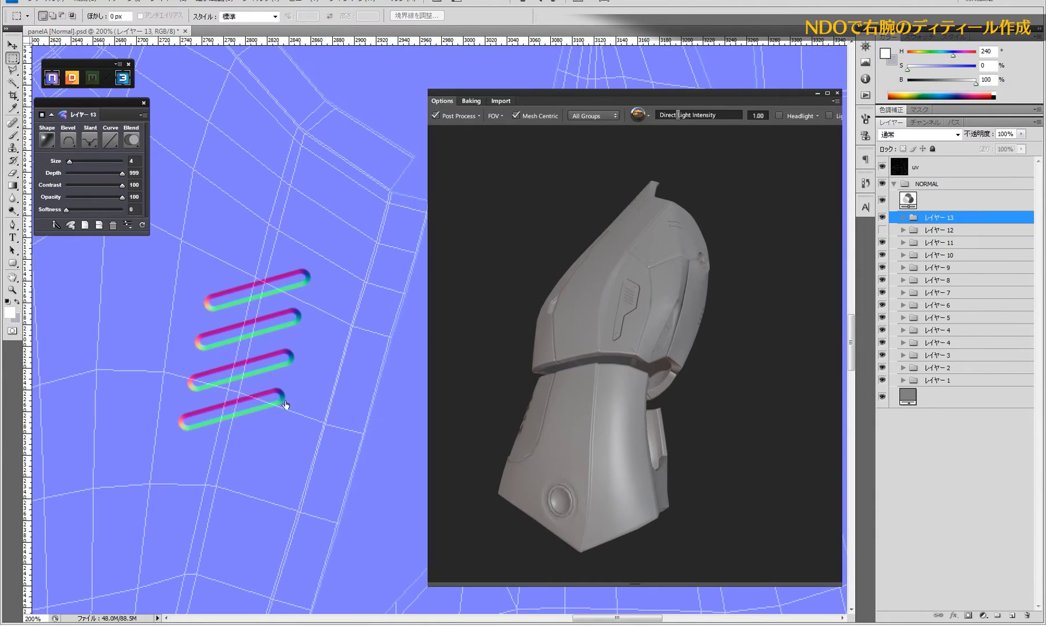
{"action": "left_click", "coordinate": [175, 343], "text": "alt"}
{"action": "left_click", "coordinate": [276, 351], "text": "alt"}
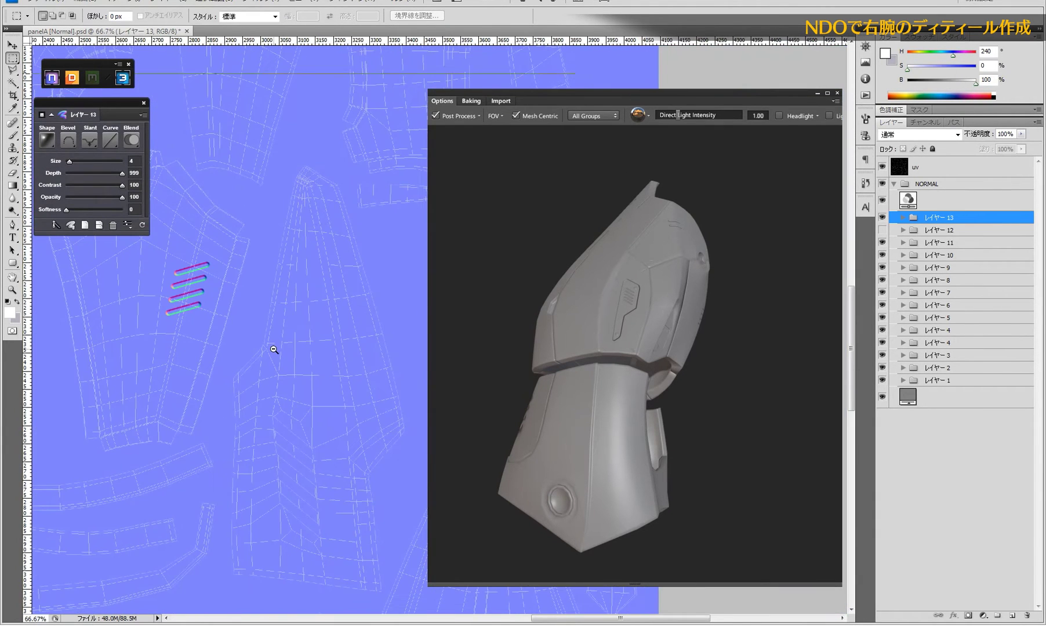
{"action": "key", "text": "ctrl+s"}
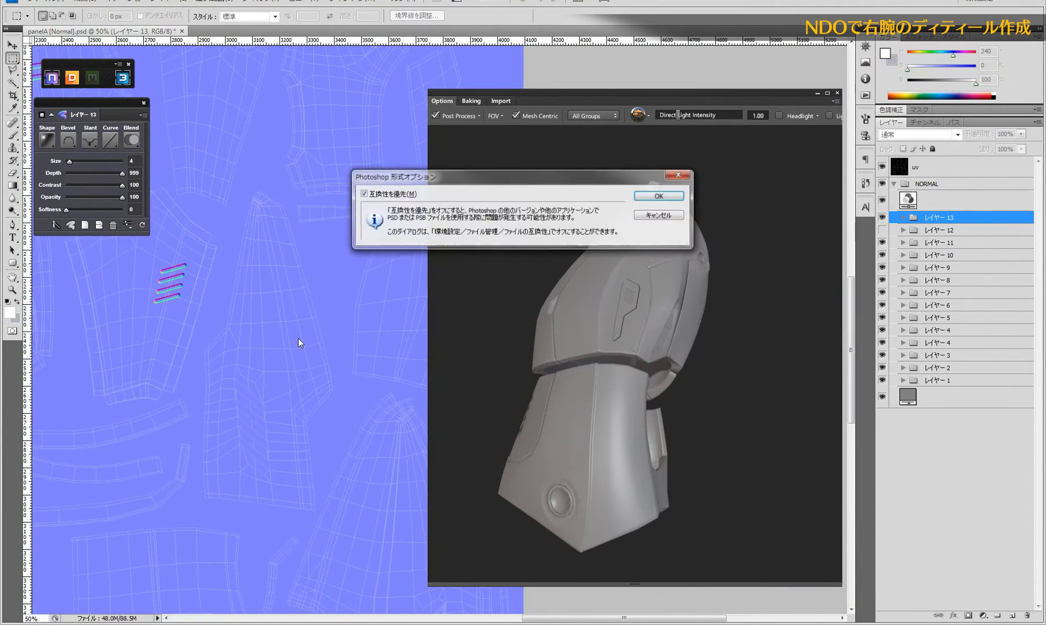
{"action": "left_click", "coordinate": [660, 197]}
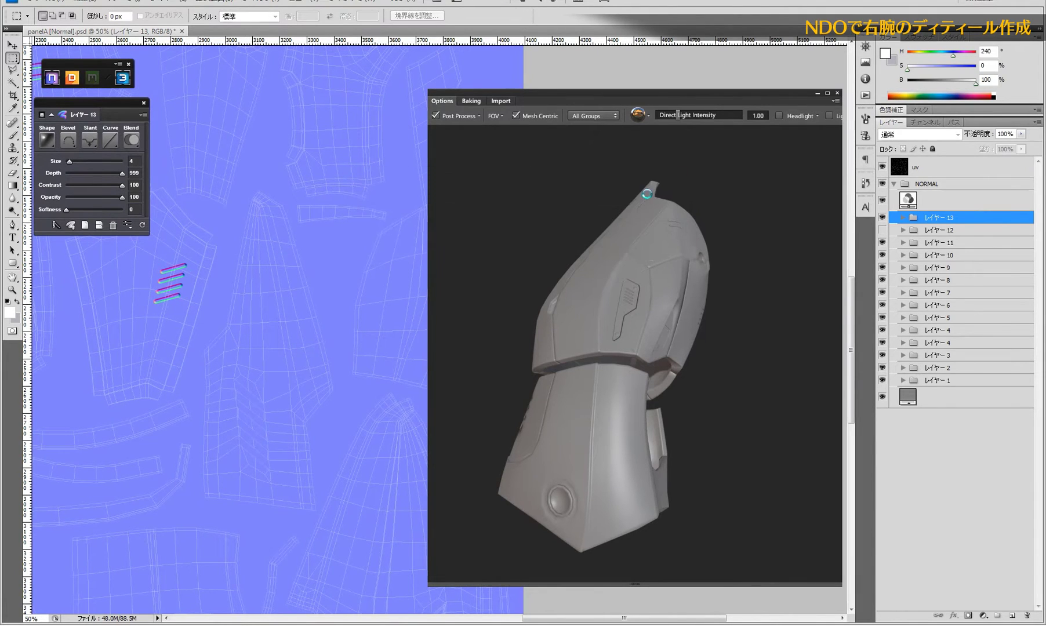
- Add a new empty layer 14 above layer 13
{"action": "left_click_drag", "start_coordinate": [305, 380], "coordinate": [273, 285]}
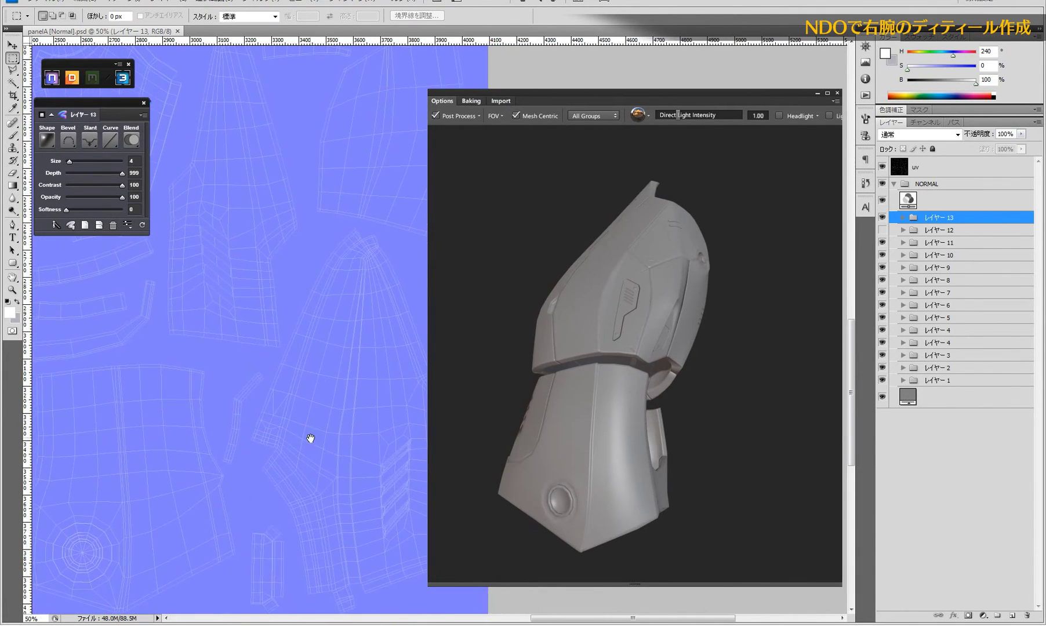
{"action": "mouse_move", "coordinate": [187, 538]}
{"action": "left_mouse_down"}
{"action": "mouse_move", "coordinate": [250, 401]}
{"action": "mouse_move", "coordinate": [338, 431]}
{"action": "mouse_move", "coordinate": [314, 443]}
{"action": "left_mouse_up"}
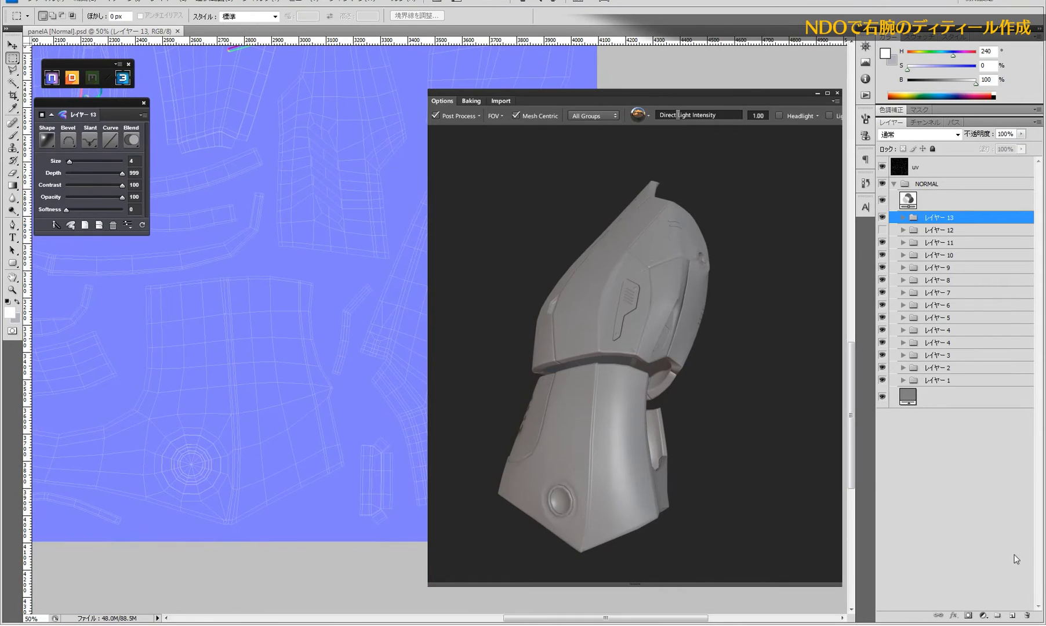
{"action": "left_click", "coordinate": [1012, 616]}
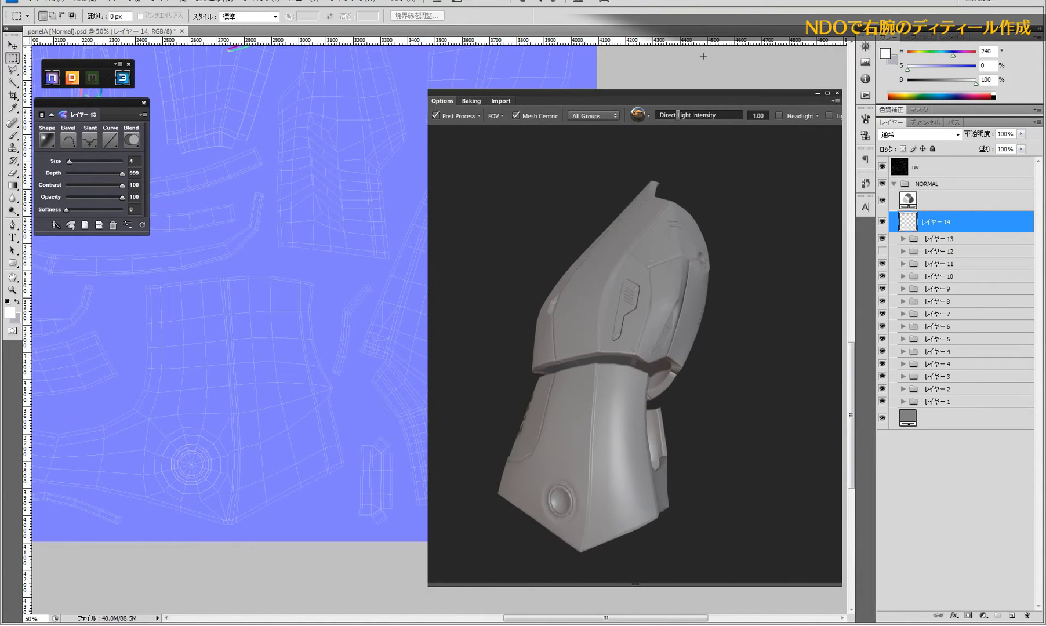
- Switch to the Polygonal Lasso and zoom to 100% on the panel area
{"action": "left_click_drag", "start_coordinate": [309, 473], "coordinate": [303, 455]}
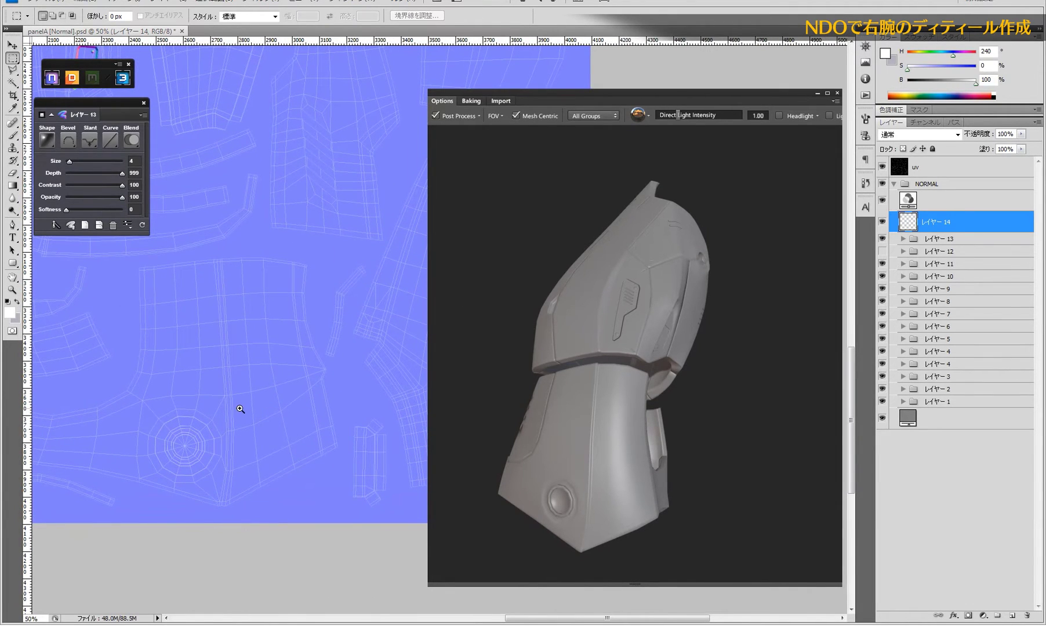
{"action": "left_click", "coordinate": [244, 403]}
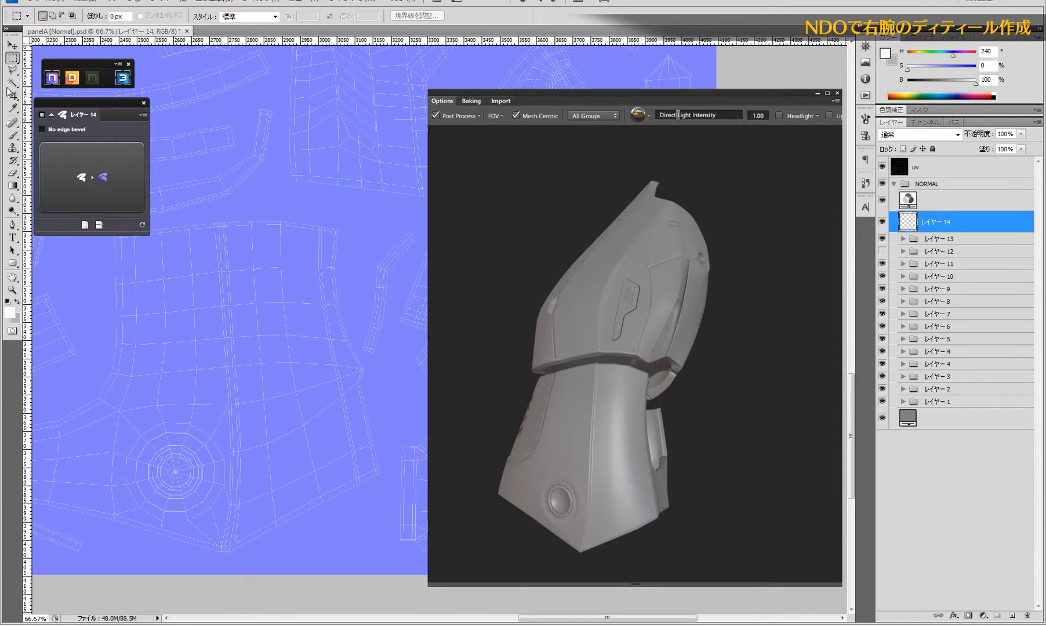
{"action": "left_click", "coordinate": [12, 70]}
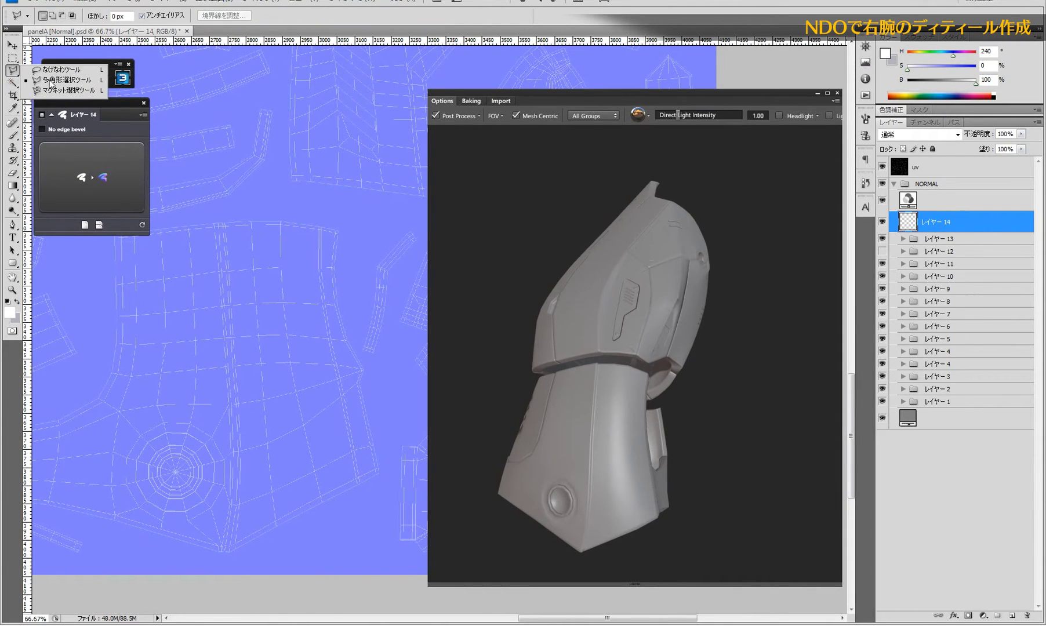
{"action": "left_click", "coordinate": [64, 80]}
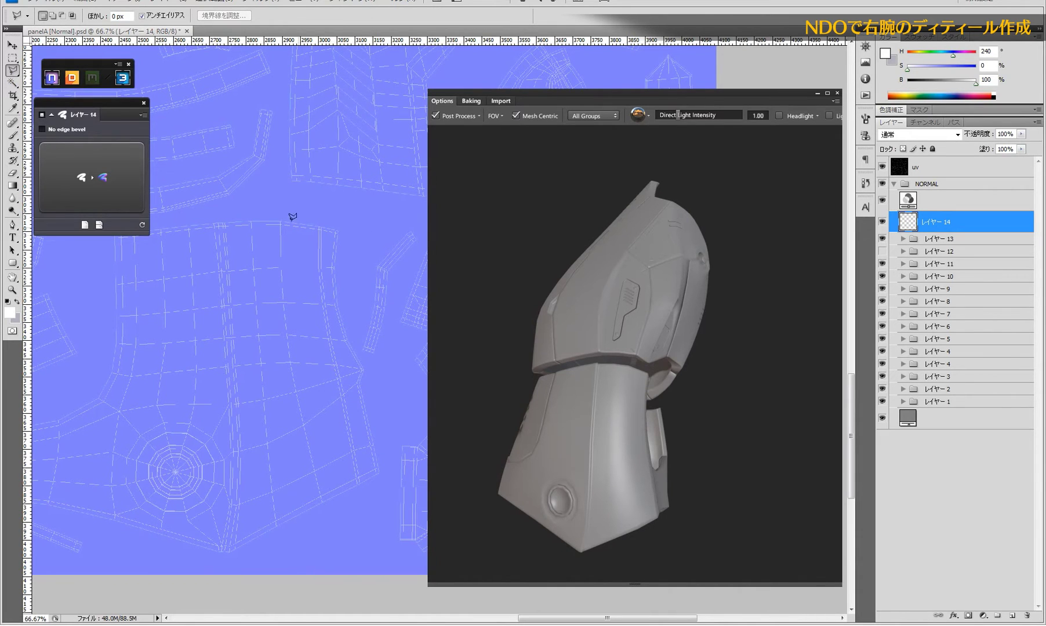
{"action": "left_click", "coordinate": [355, 369], "text": "ctrl"}
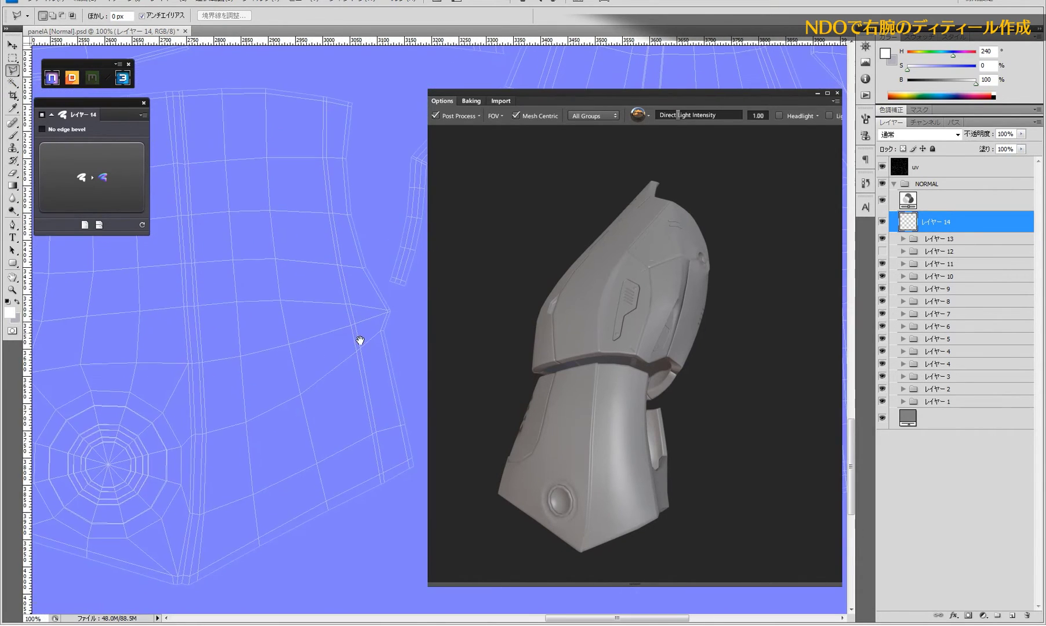
{"action": "mouse_move", "coordinate": [360, 340]}
{"action": "left_mouse_down"}
{"action": "mouse_move", "coordinate": [359, 327]}
{"action": "mouse_move", "coordinate": [351, 356]}
{"action": "mouse_move", "coordinate": [350, 327]}
{"action": "left_mouse_up"}
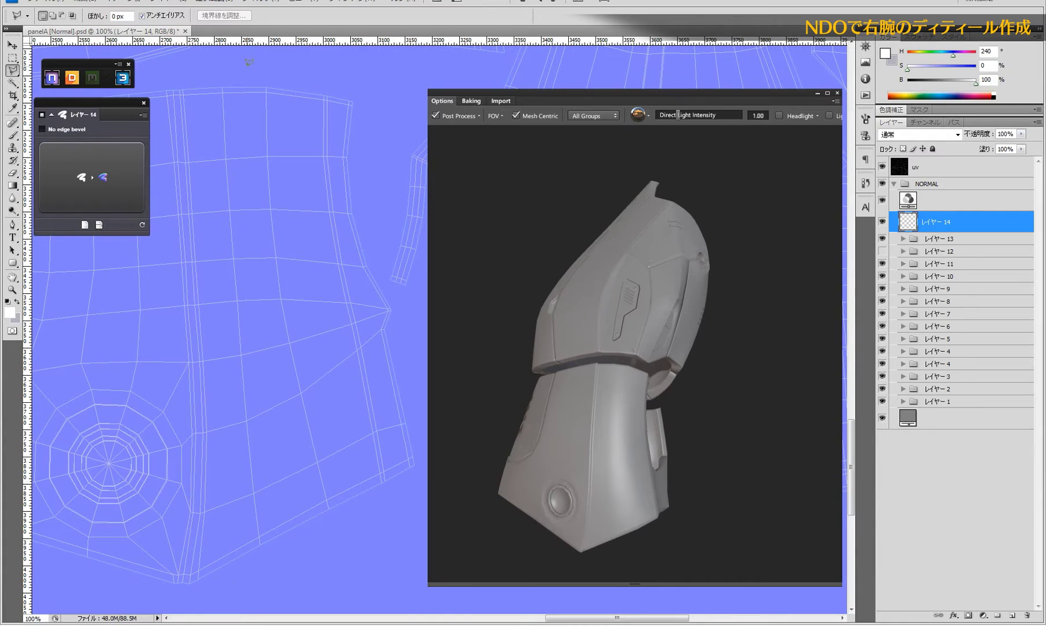
- Outline the large forearm panel and convert the selection into an nDo normal shape
{"action": "left_click", "coordinate": [247, 75]}
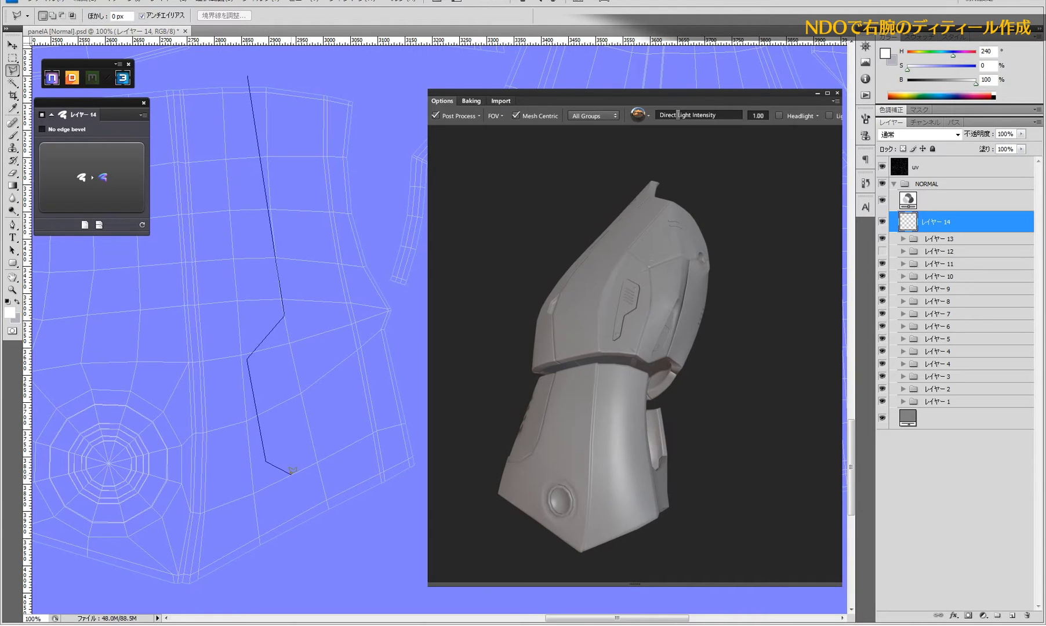
{"action": "left_click", "coordinate": [291, 474]}
{"action": "left_click", "coordinate": [311, 573]}
{"action": "mouse_move", "coordinate": [381, 497]}
{"action": "left_mouse_down"}
{"action": "mouse_move", "coordinate": [324, 493]}
{"action": "mouse_move", "coordinate": [304, 519]}
{"action": "left_mouse_up"}
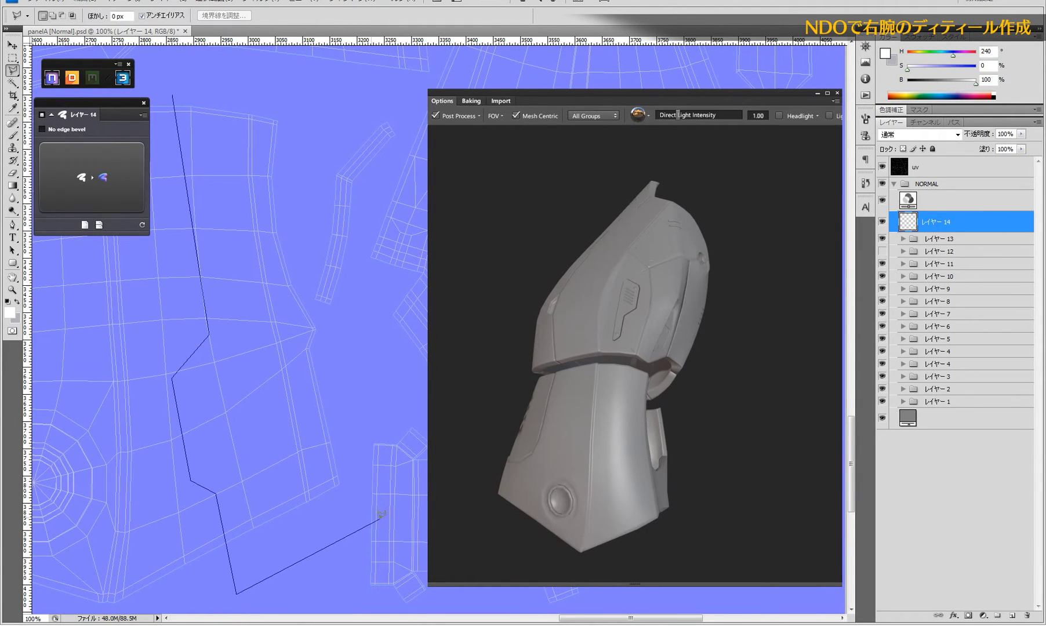
{"action": "left_click", "coordinate": [377, 515]}
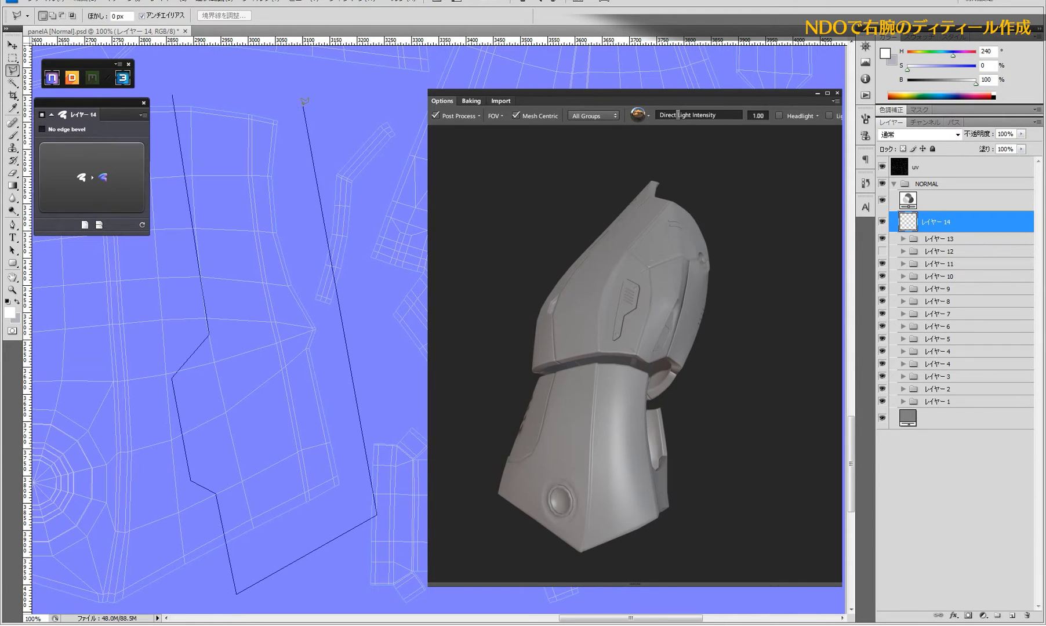
{"action": "left_click", "coordinate": [173, 89]}
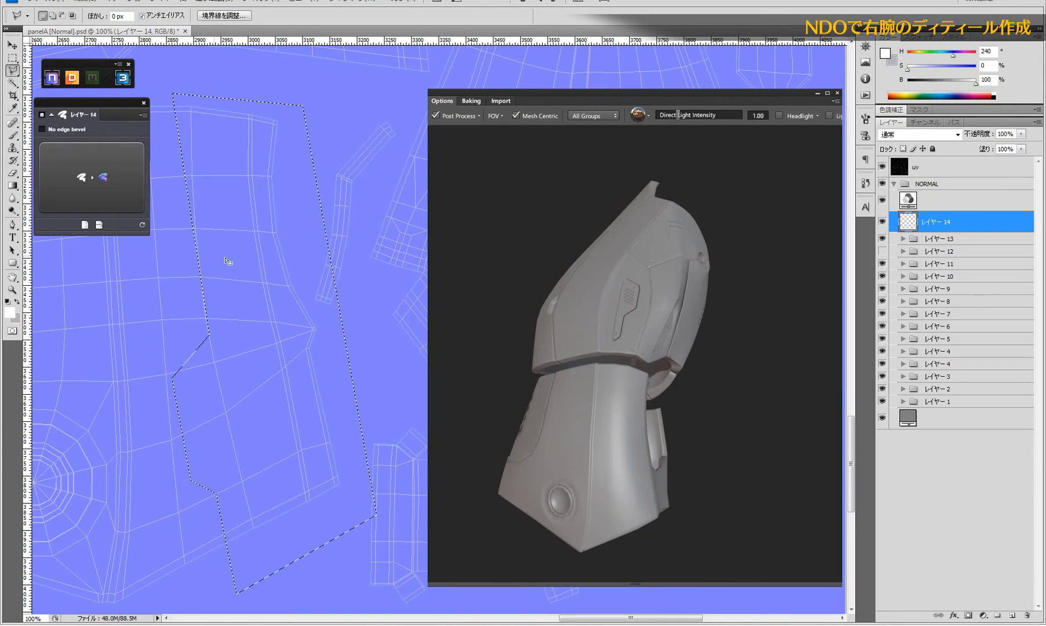
{"action": "left_click", "coordinate": [101, 170]}
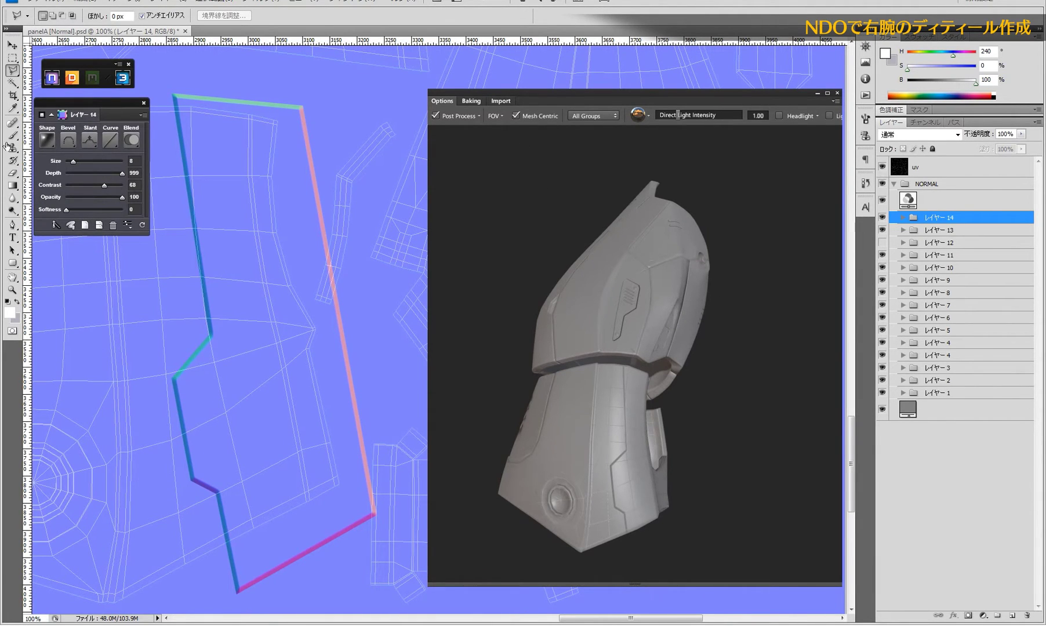
- Flip the nDo slant direction and make the panel outline a Groove bevel
{"action": "left_click", "coordinate": [89, 140]}
{"action": "left_click", "coordinate": [104, 171]}
{"action": "left_click", "coordinate": [69, 140]}
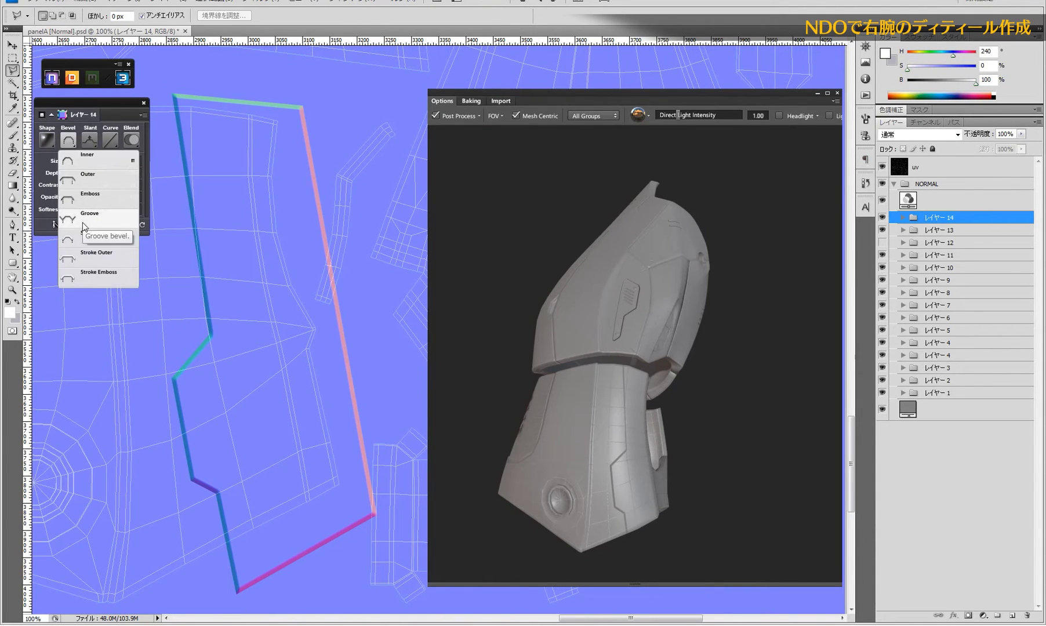
{"action": "left_click", "coordinate": [84, 221]}
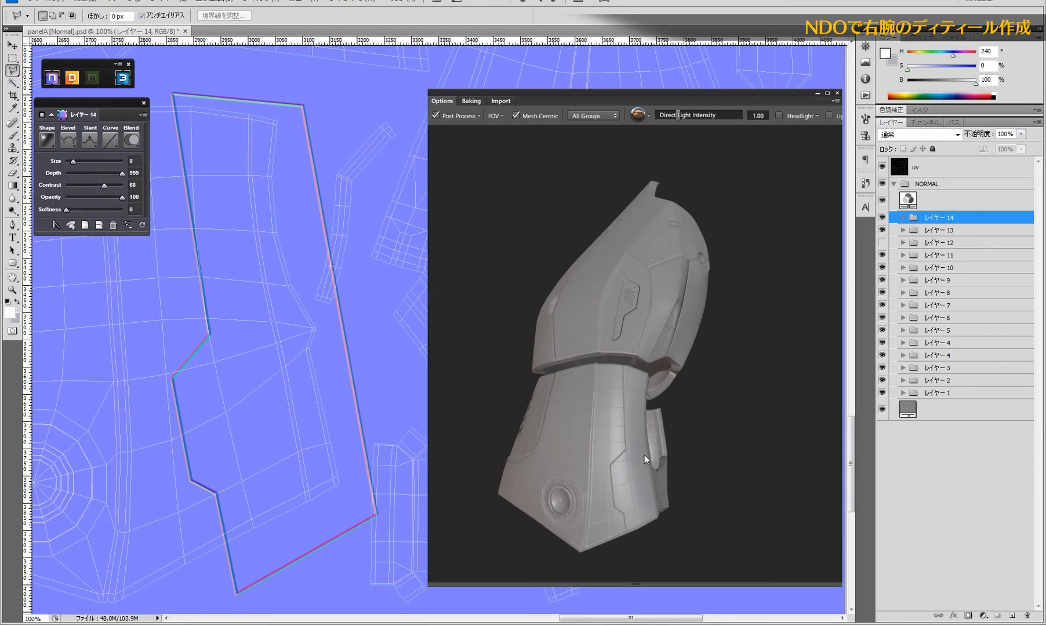
- Check the groove on the 3D preview, then show the UV wireframe and select the uv layer
{"action": "left_click", "coordinate": [880, 168]}
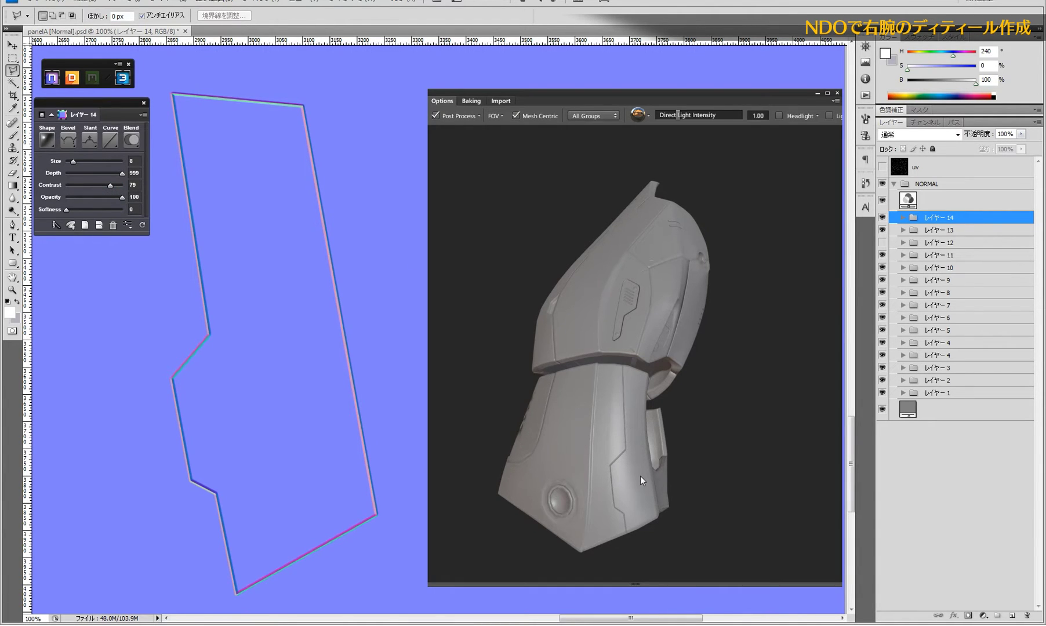
{"action": "mouse_move", "coordinate": [630, 486]}
{"action": "left_mouse_down"}
{"action": "mouse_move", "coordinate": [719, 497]}
{"action": "mouse_move", "coordinate": [569, 484]}
{"action": "mouse_move", "coordinate": [636, 491]}
{"action": "mouse_move", "coordinate": [637, 507]}
{"action": "mouse_move", "coordinate": [577, 442]}
{"action": "left_mouse_up"}
{"action": "scroll", "coordinate": [611, 483], "scroll_direction": "up", "scroll_amount": 2}
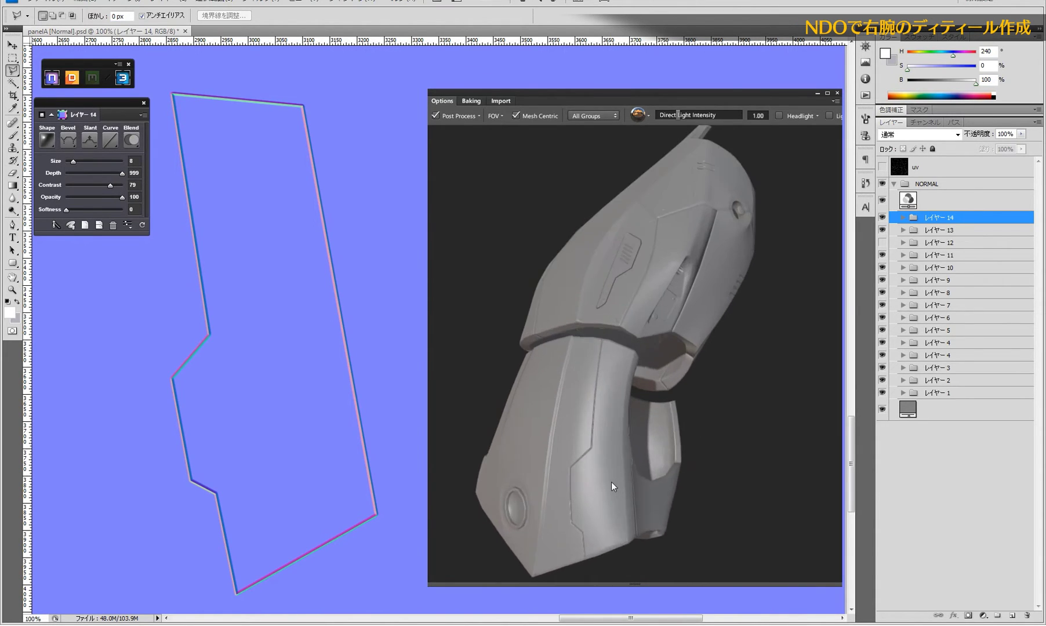
{"action": "mouse_move", "coordinate": [611, 482]}
{"action": "left_mouse_down"}
{"action": "mouse_move", "coordinate": [564, 471]}
{"action": "mouse_move", "coordinate": [574, 444]}
{"action": "left_mouse_up"}
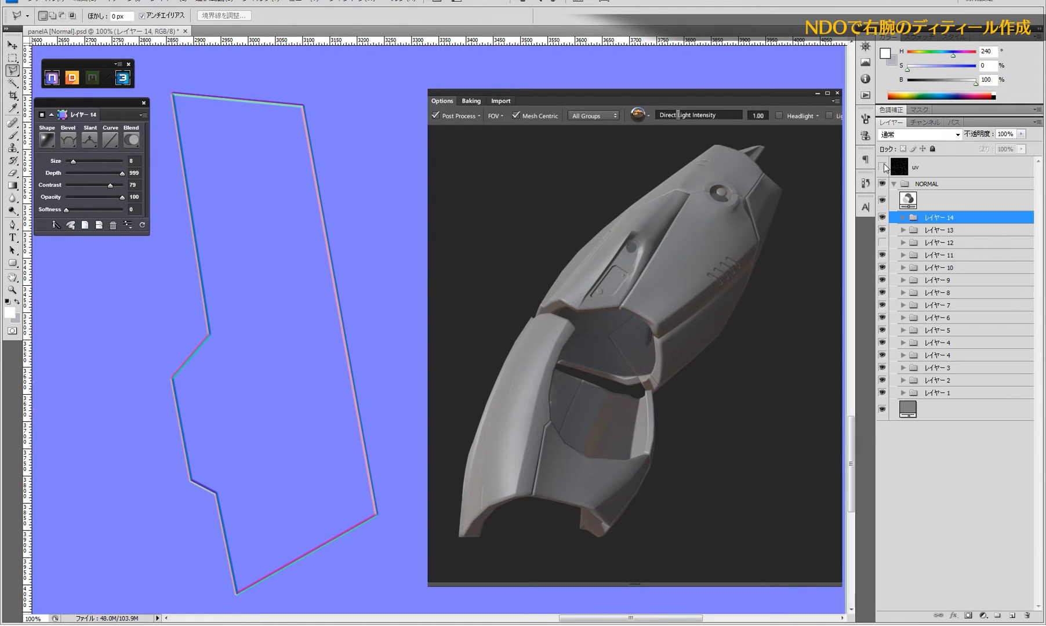
{"action": "left_click", "coordinate": [883, 167]}
{"action": "left_click", "coordinate": [929, 168]}
- Add a new layer below uv and lasso the unwanted top and right outline edges
{"action": "left_click", "coordinate": [1012, 609]}
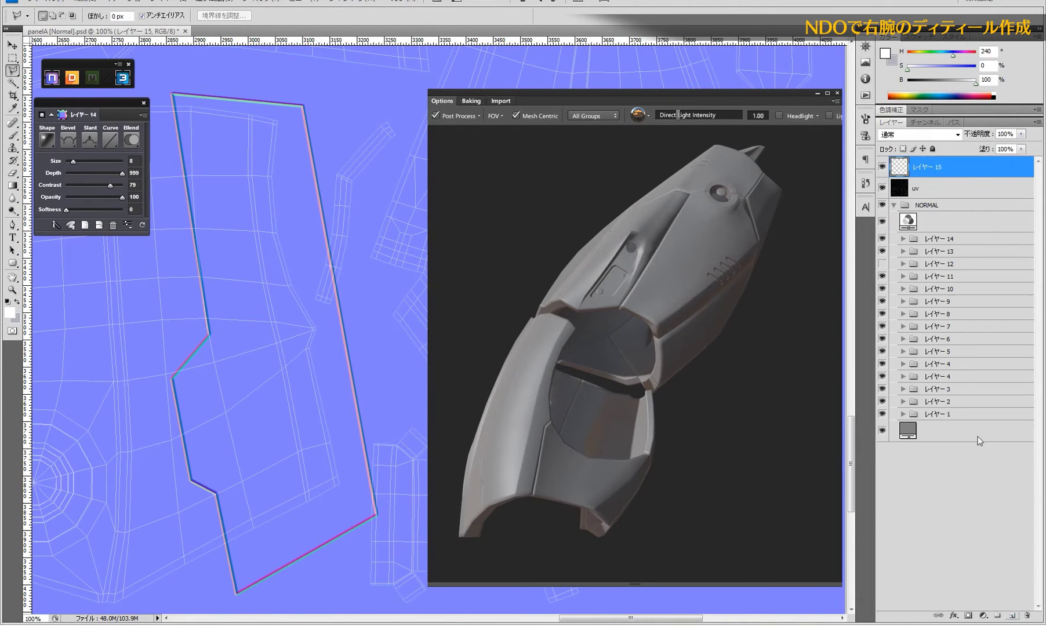
{"action": "left_click_drag", "start_coordinate": [918, 170], "coordinate": [923, 197]}
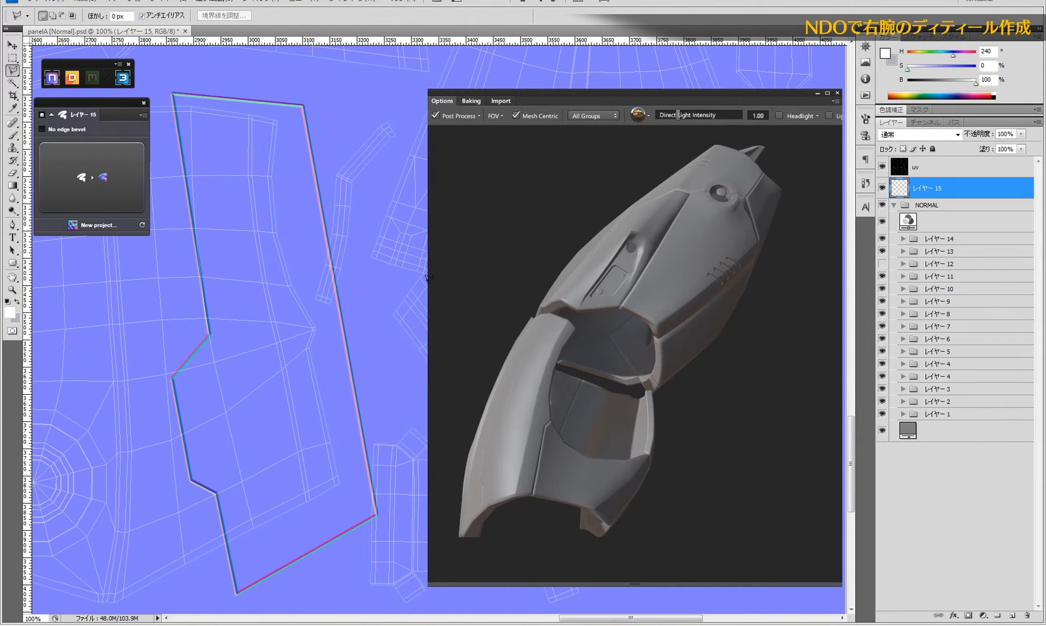
{"action": "left_click", "coordinate": [172, 96]}
{"action": "left_click", "coordinate": [297, 110]}
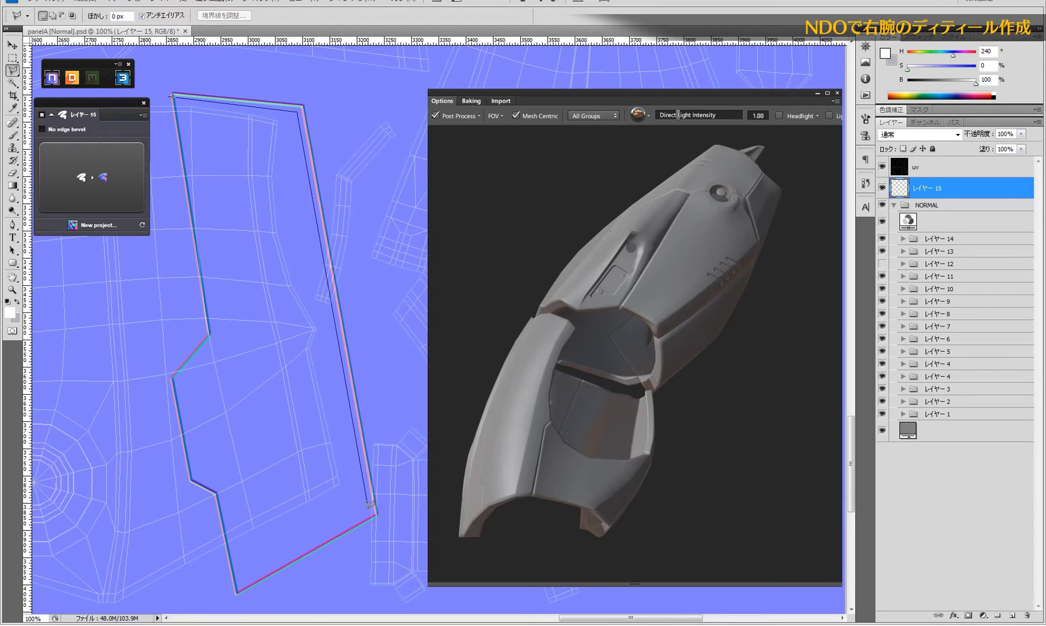
{"action": "left_click", "coordinate": [225, 603]}
{"action": "left_click", "coordinate": [391, 514]}
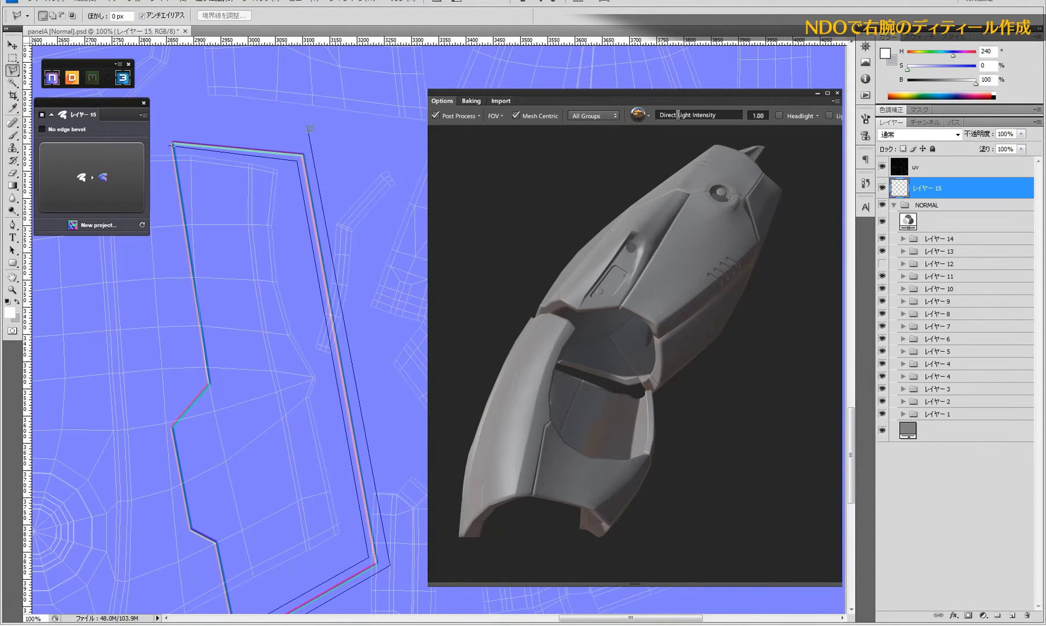
{"action": "left_click", "coordinate": [310, 141]}
{"action": "left_click", "coordinate": [170, 141]}
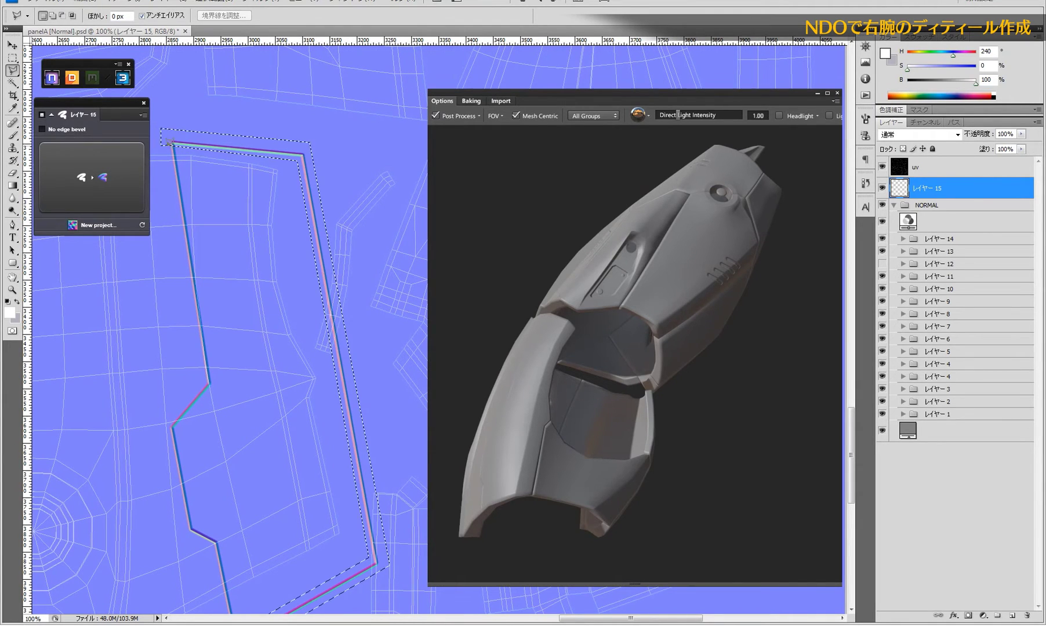
{"action": "left_click", "coordinate": [12, 135]}
- Fill the selected edges with the sampled background blue and deselect
{"action": "left_click", "coordinate": [58, 134]}
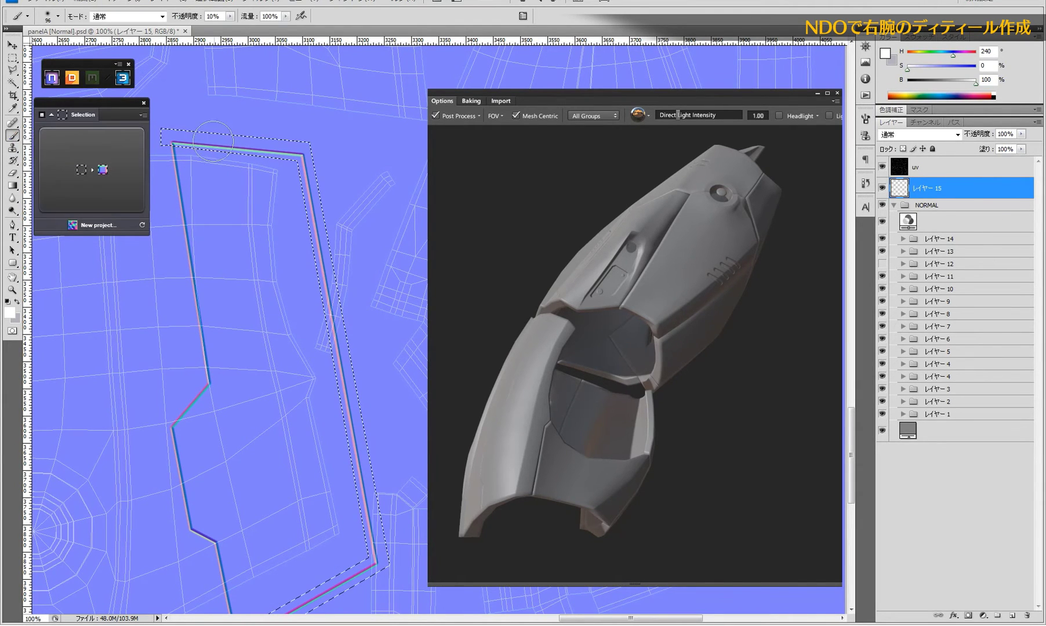
{"action": "left_click", "coordinate": [262, 114], "text": "alt"}
{"action": "key", "text": "shift+F5"}
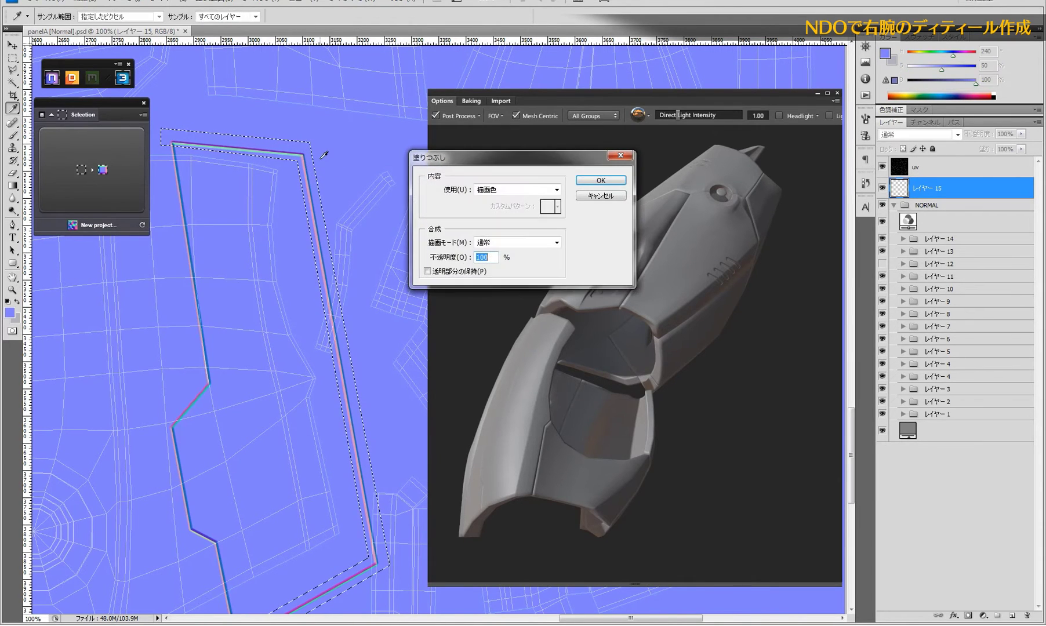
{"action": "key", "text": "Return"}
{"action": "key", "text": "ctrl+d"}
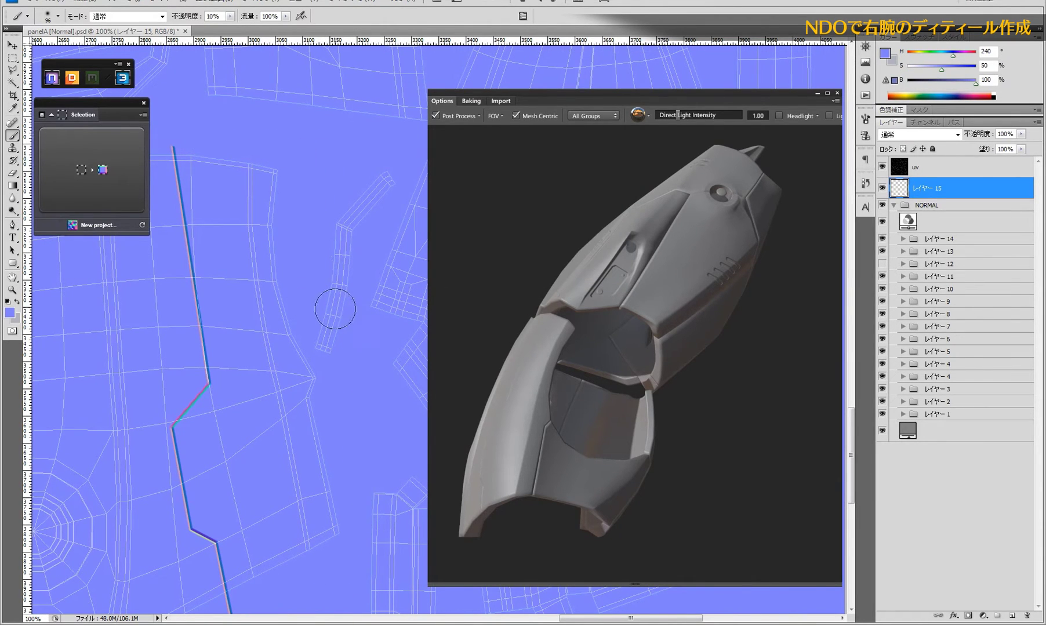
- Set the paint colour to white, select the レイヤー 14 group, and check the preview
{"action": "left_click_drag", "start_coordinate": [939, 70], "coordinate": [880, 82]}
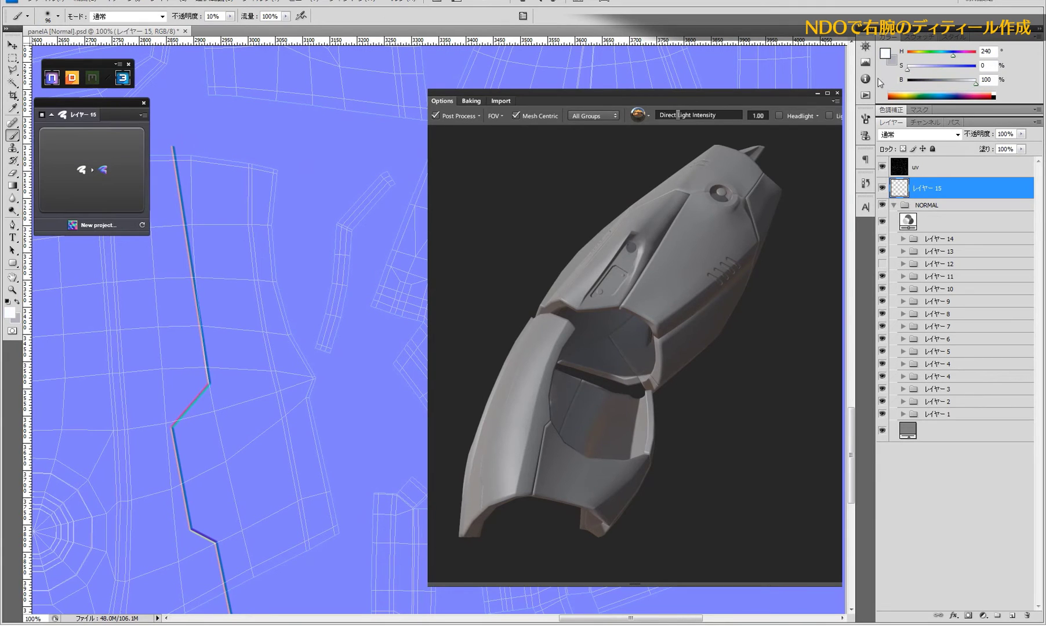
{"action": "left_click", "coordinate": [939, 242]}
{"action": "mouse_move", "coordinate": [348, 429]}
{"action": "left_mouse_down"}
{"action": "mouse_move", "coordinate": [378, 345]}
{"action": "mouse_move", "coordinate": [430, 313]}
{"action": "mouse_move", "coordinate": [400, 341]}
{"action": "mouse_move", "coordinate": [364, 427]}
{"action": "left_mouse_up"}
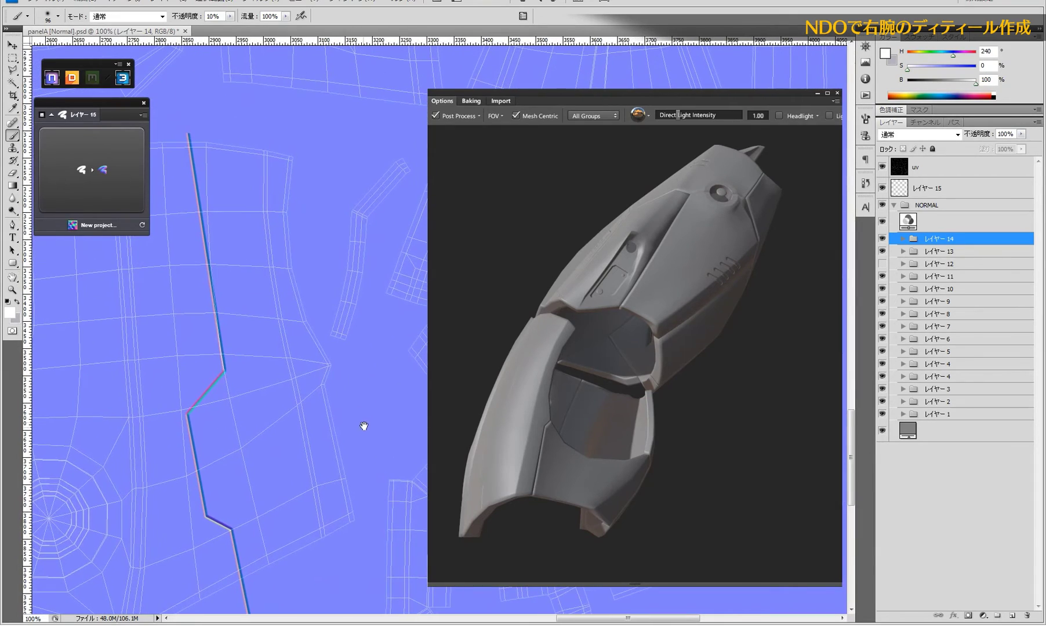
{"action": "mouse_move", "coordinate": [234, 434]}
{"action": "left_mouse_down"}
{"action": "mouse_move", "coordinate": [420, 416]}
{"action": "mouse_move", "coordinate": [288, 434]}
{"action": "mouse_move", "coordinate": [397, 428]}
{"action": "mouse_move", "coordinate": [141, 443]}
{"action": "left_mouse_up"}
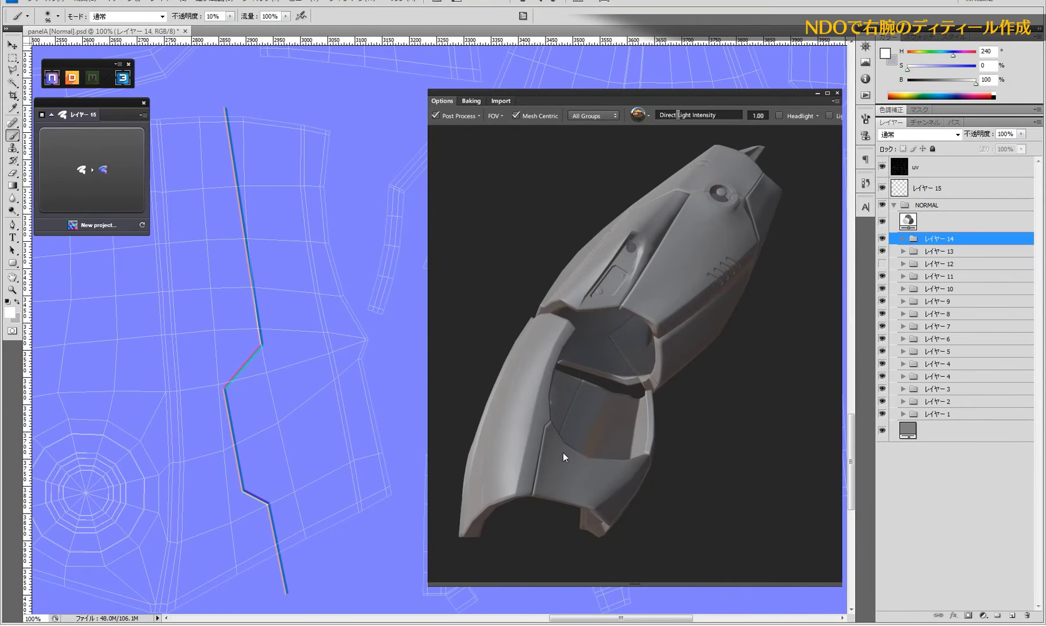
{"action": "mouse_move", "coordinate": [563, 453]}
{"action": "left_mouse_down"}
{"action": "mouse_move", "coordinate": [657, 461]}
{"action": "mouse_move", "coordinate": [664, 526]}
{"action": "mouse_move", "coordinate": [771, 487]}
{"action": "mouse_move", "coordinate": [672, 459]}
{"action": "mouse_move", "coordinate": [631, 460]}
{"action": "mouse_move", "coordinate": [682, 460]}
{"action": "mouse_move", "coordinate": [584, 468]}
{"action": "mouse_move", "coordinate": [685, 458]}
{"action": "left_mouse_up"}
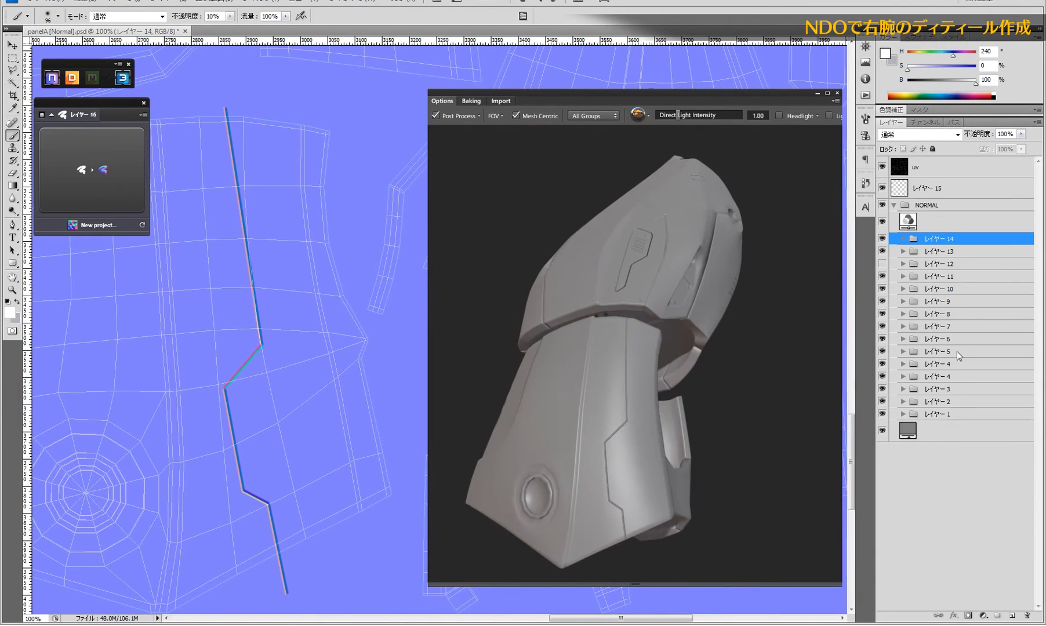
- On a new layer, make a small elliptical selection inside the panel and fill it white
{"action": "left_click", "coordinate": [1013, 617]}
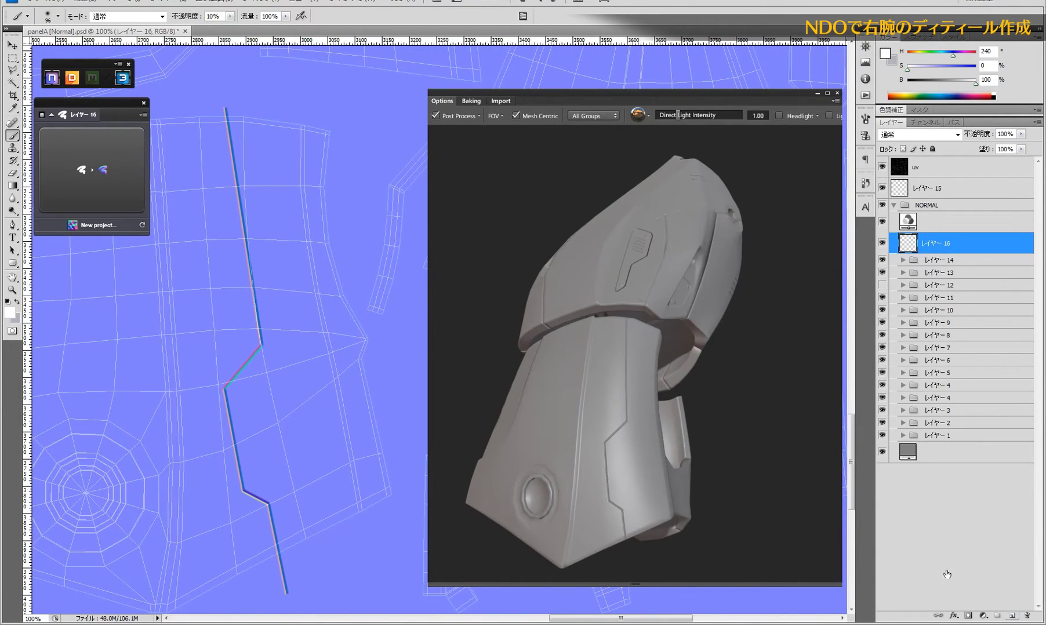
{"action": "left_click", "coordinate": [11, 60]}
{"action": "left_click", "coordinate": [64, 68]}
{"action": "mouse_move", "coordinate": [310, 396]}
{"action": "left_mouse_down"}
{"action": "mouse_move", "coordinate": [362, 582]}
{"action": "mouse_move", "coordinate": [385, 409]}
{"action": "mouse_move", "coordinate": [296, 386]}
{"action": "mouse_move", "coordinate": [304, 345]}
{"action": "mouse_move", "coordinate": [310, 393]}
{"action": "left_mouse_up"}
{"action": "key", "text": "ctrl+plus"}
{"action": "mouse_move", "coordinate": [281, 350]}
{"action": "left_mouse_down"}
{"action": "mouse_move", "coordinate": [303, 355]}
{"action": "mouse_move", "coordinate": [334, 315]}
{"action": "mouse_move", "coordinate": [304, 362]}
{"action": "left_mouse_up"}
{"action": "key", "text": "shift+F5"}
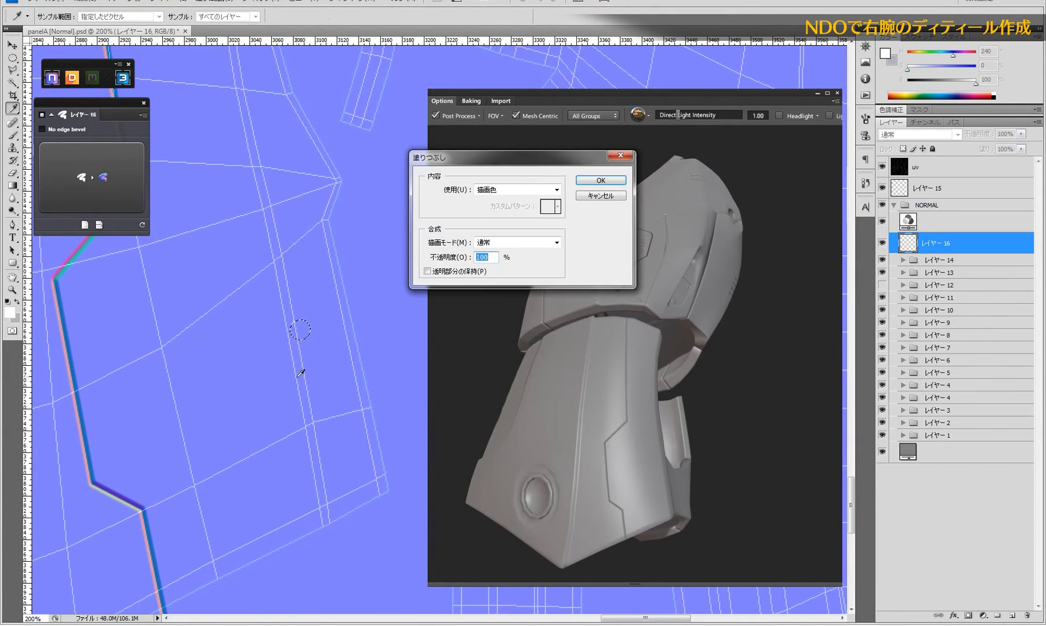
{"action": "key", "text": "Return"}
{"action": "key", "text": "ctrl+d"}
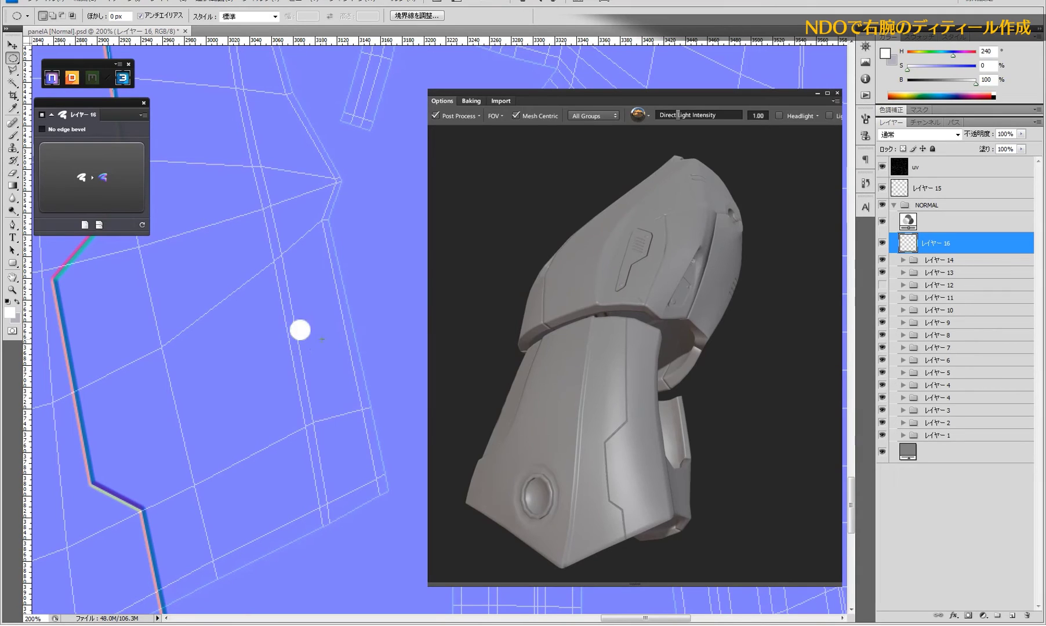
- Duplicate the white circle downward to start a column of dots
{"action": "key", "text": "ctrl+j"}
{"action": "left_click", "coordinate": [493, 228]}
{"action": "left_click_drag", "start_coordinate": [13, 58], "coordinate": [34, 65]}
{"action": "left_click", "coordinate": [35, 58]}
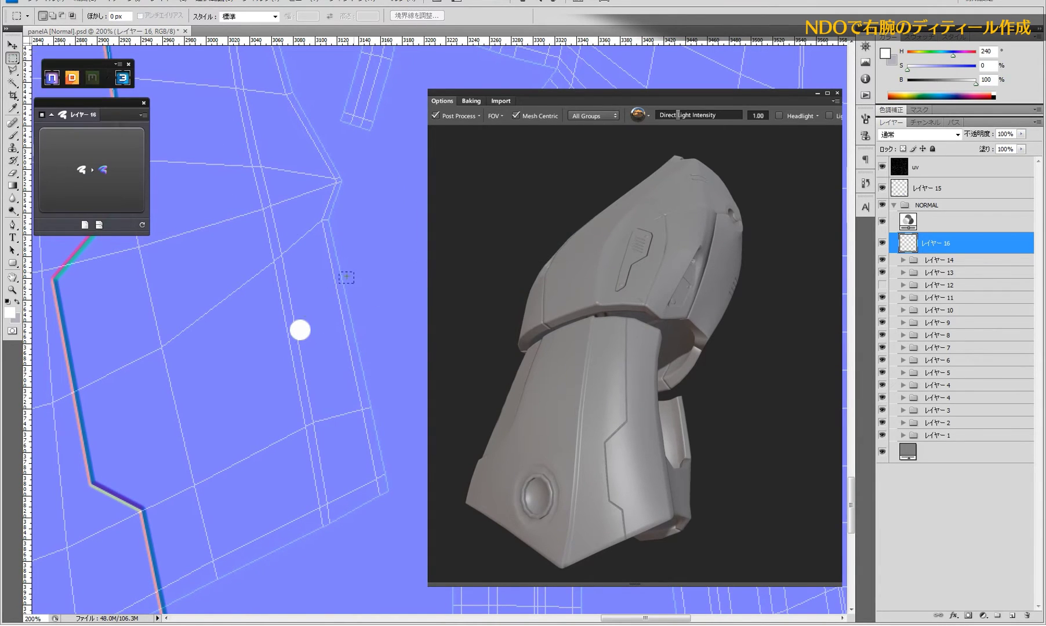
{"action": "left_click_drag", "start_coordinate": [320, 355], "coordinate": [315, 479]}
- Copy the six-circle column beside itself, offset down-left to stagger the dots
{"action": "left_click_drag", "start_coordinate": [366, 247], "coordinate": [247, 467]}
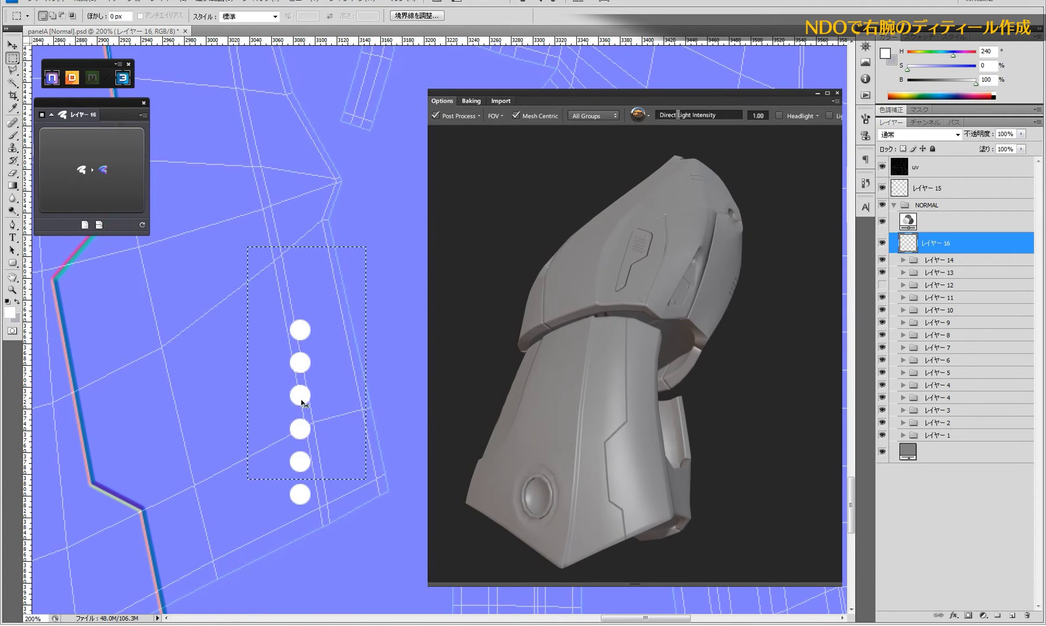
{"action": "mouse_move", "coordinate": [306, 396]}
{"action": "left_mouse_down"}
{"action": "mouse_move", "coordinate": [274, 413]}
{"action": "mouse_move", "coordinate": [282, 460]}
{"action": "mouse_move", "coordinate": [240, 467]}
{"action": "left_mouse_up"}
{"action": "key", "text": "ctrl+d"}
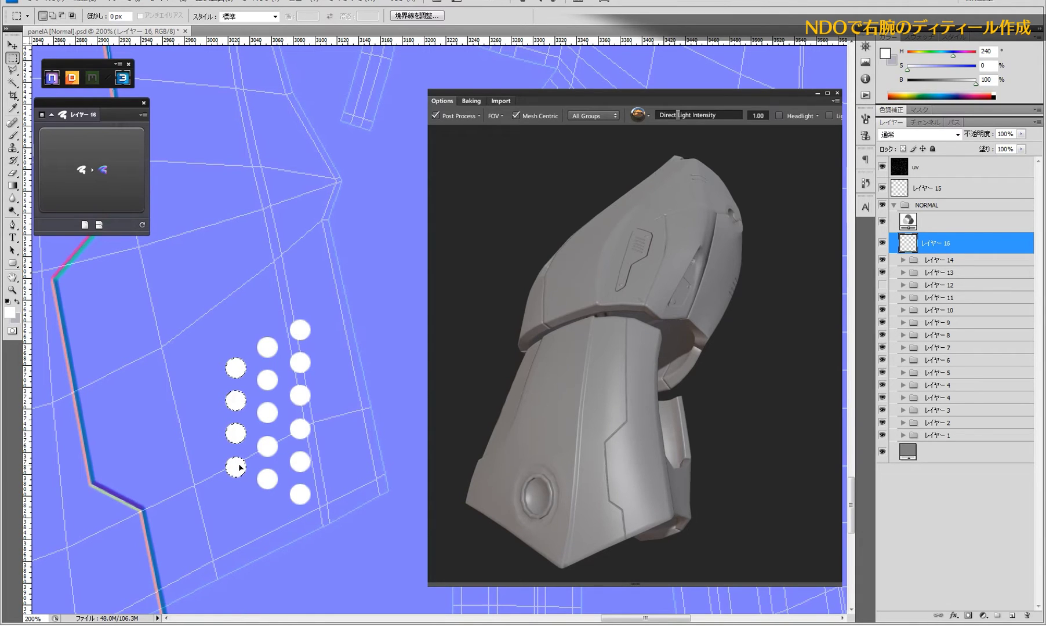
{"action": "key", "text": "ctrl+z"}
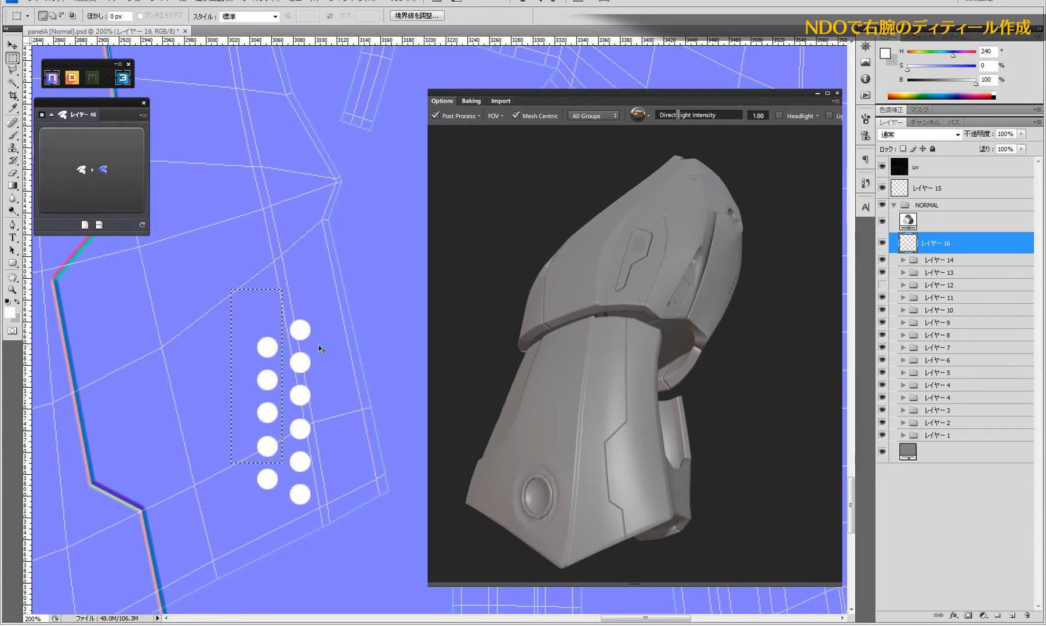
{"action": "key", "text": "ctrl+z"}
{"action": "key", "text": "ctrl+alt+z"}
{"action": "key", "text": "ctrl+alt+z"}
{"action": "key", "text": "ctrl+alt+z"}
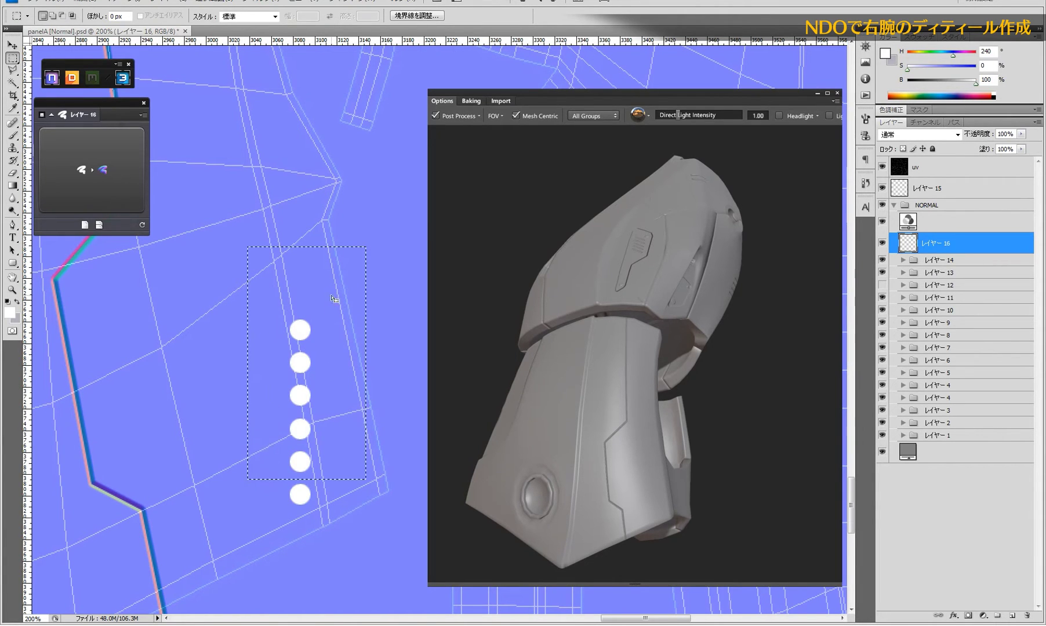
{"action": "key", "text": "ctrl+alt+z"}
{"action": "key", "text": "ctrl+shift+z"}
{"action": "key", "text": "ctrl+shift+z"}
{"action": "left_click_drag", "start_coordinate": [286, 409], "coordinate": [279, 417]}
- Select the staggered dot grid and rotate it toward the panel's slant
{"action": "left_click_drag", "start_coordinate": [238, 558], "coordinate": [228, 568]}
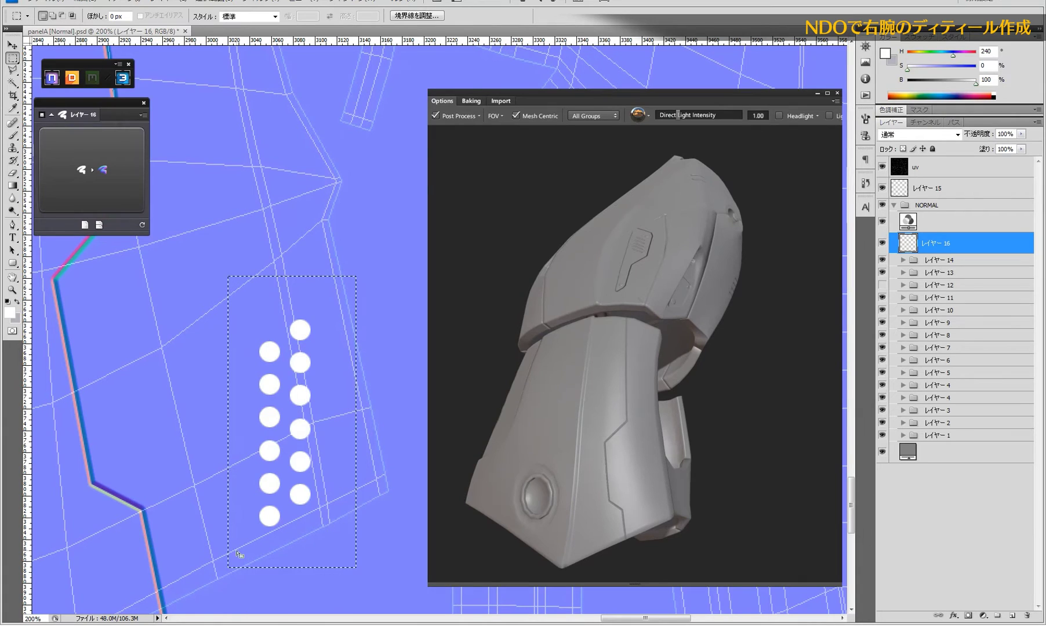
{"action": "key", "text": "ctrl+t"}
{"action": "mouse_move", "coordinate": [400, 371]}
{"action": "left_mouse_down"}
{"action": "mouse_move", "coordinate": [391, 335]}
{"action": "mouse_move", "coordinate": [397, 345]}
{"action": "left_mouse_up"}
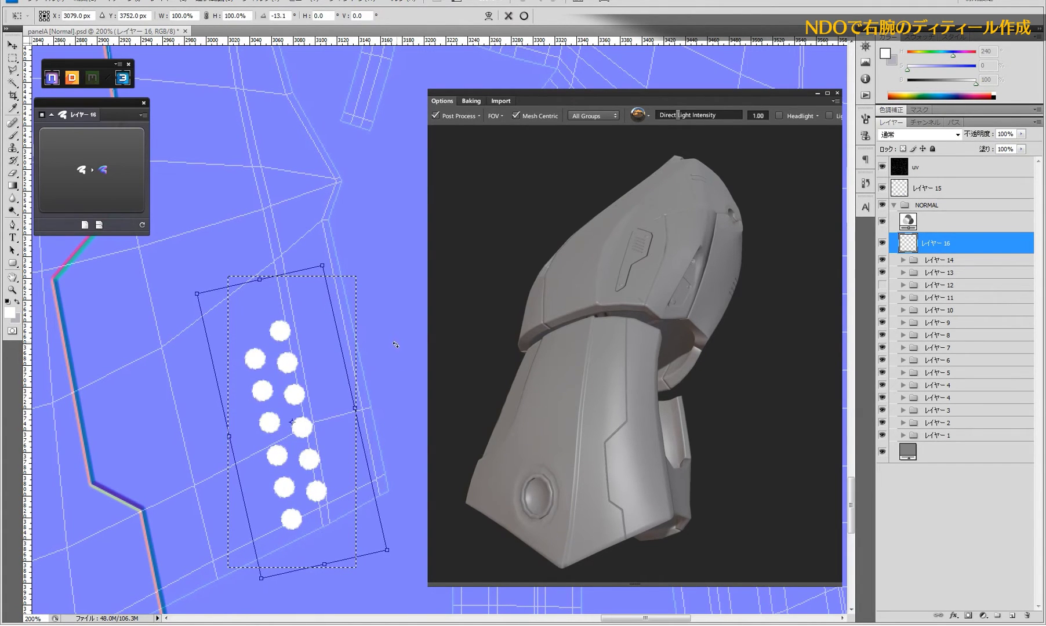
- Move and tilt the dot grid into place within the panel, commit, and deselect
{"action": "left_click_drag", "start_coordinate": [327, 439], "coordinate": [349, 367]}
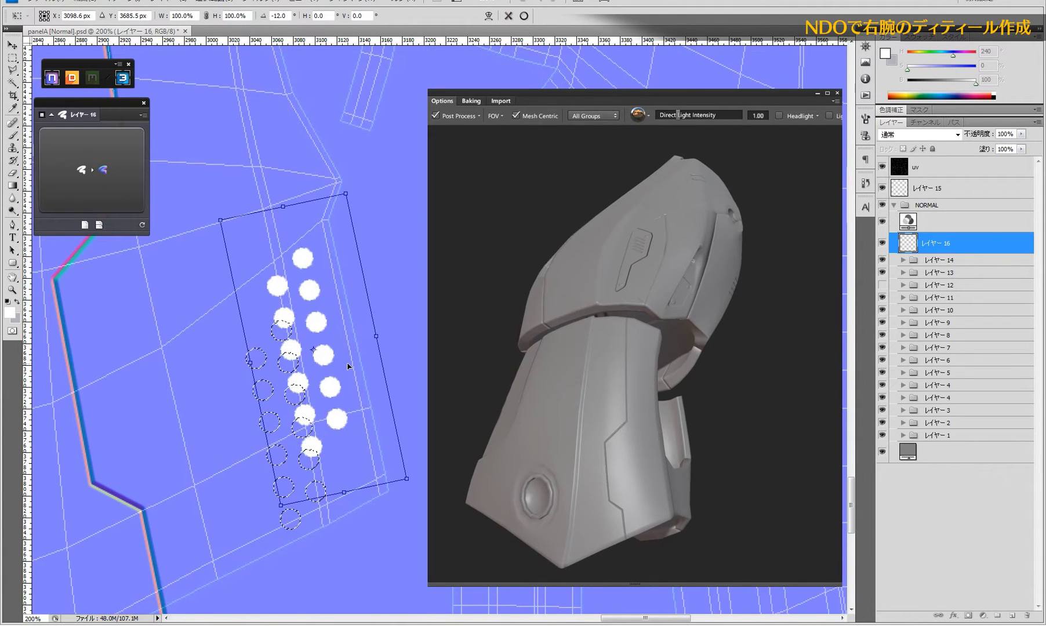
{"action": "left_click_drag", "start_coordinate": [349, 367], "coordinate": [335, 389]}
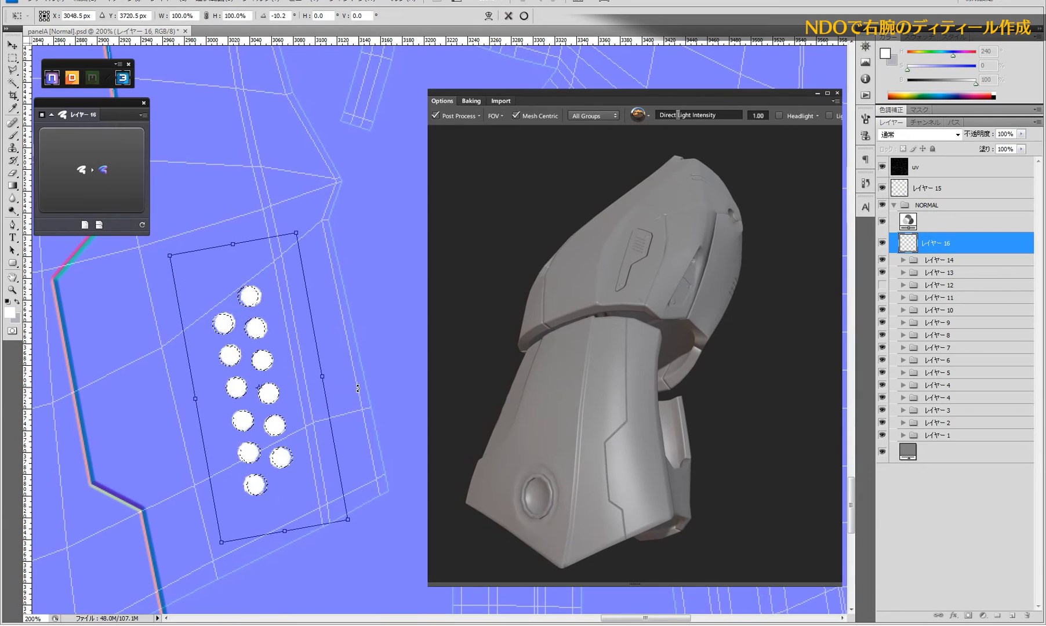
{"action": "left_click_drag", "start_coordinate": [357, 390], "coordinate": [297, 428]}
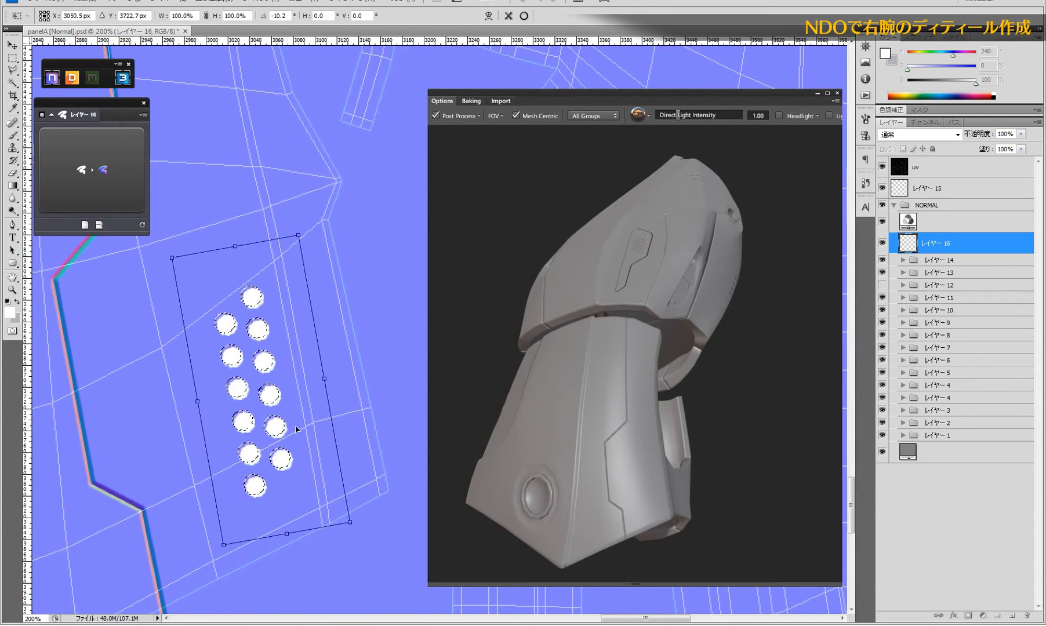
{"action": "left_click_drag", "start_coordinate": [296, 428], "coordinate": [297, 429]}
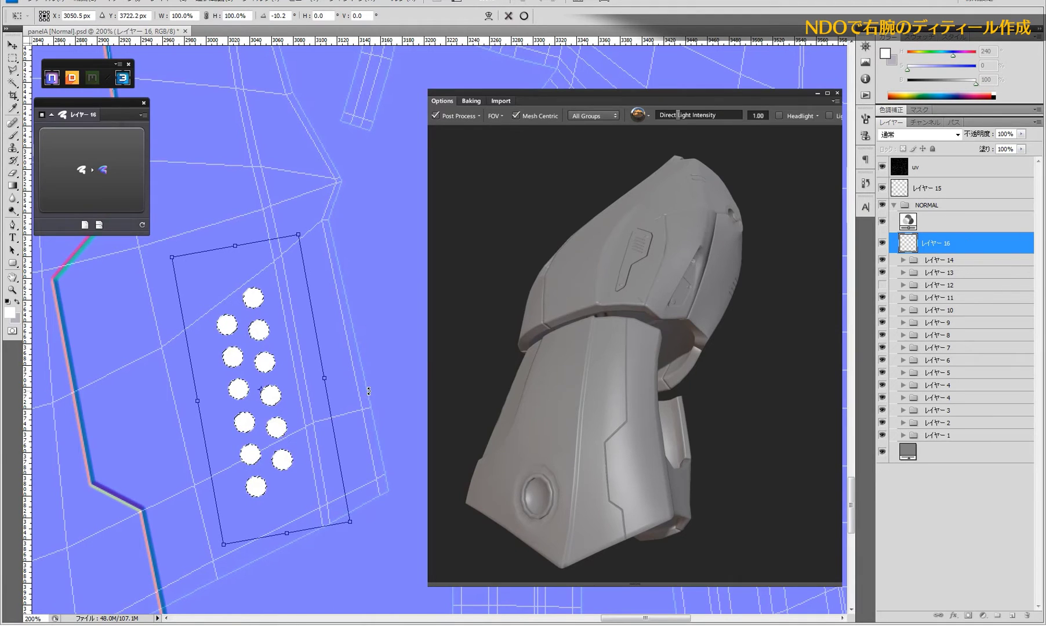
{"action": "left_click_drag", "start_coordinate": [371, 392], "coordinate": [306, 425]}
{"action": "key", "text": "Left"}
{"action": "key", "text": "Left"}
{"action": "key", "text": "Left"}
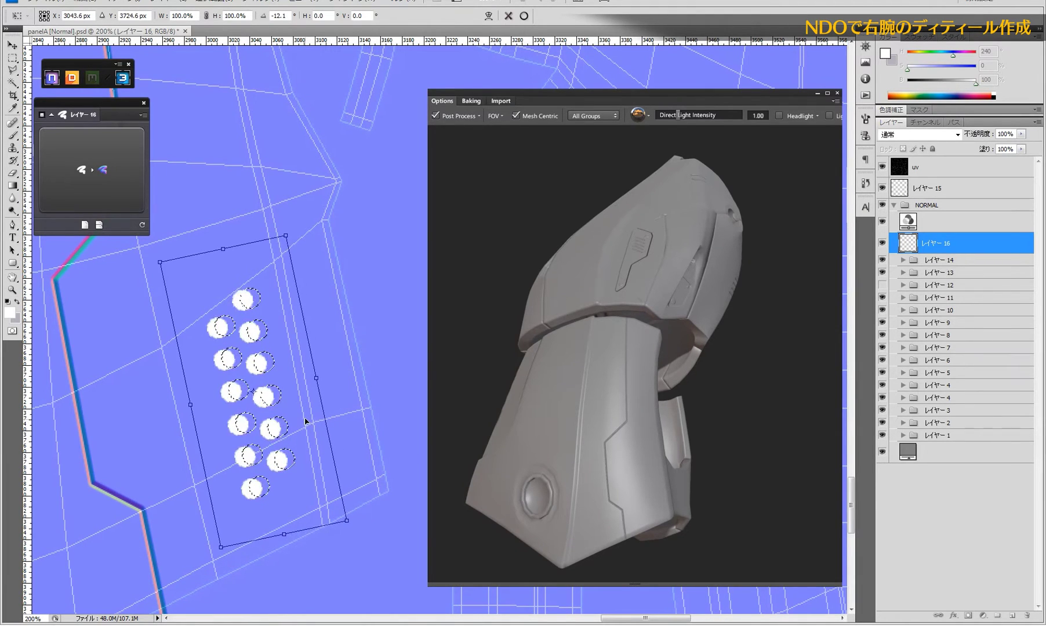
{"action": "key", "text": "Up"}
{"action": "key", "text": "Up"}
{"action": "key", "text": "Up"}
{"action": "key", "text": "Return"}
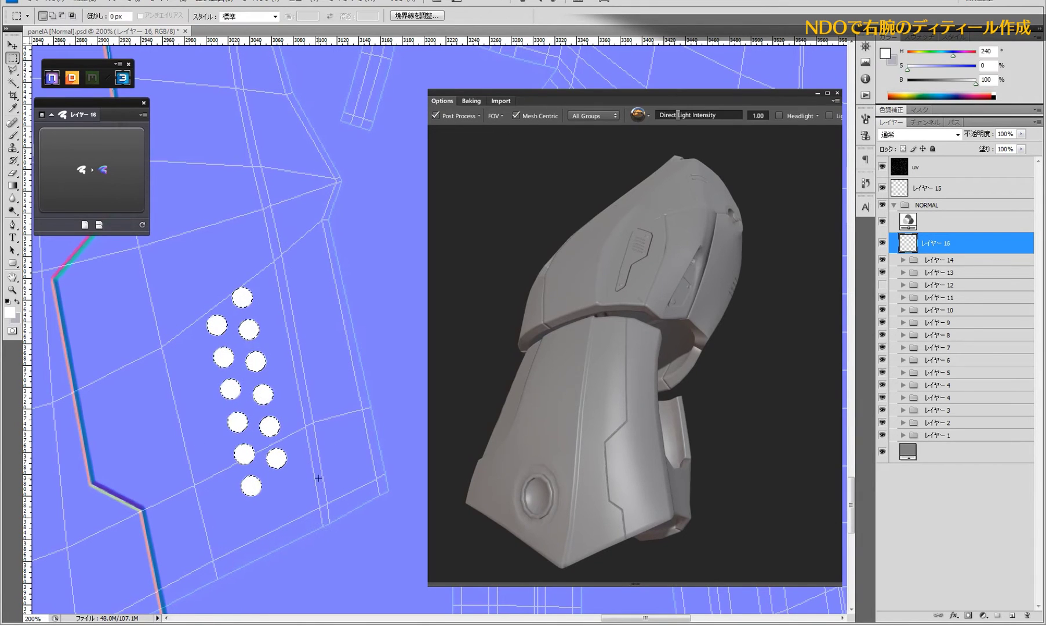
{"action": "key", "text": "ctrl+d"}
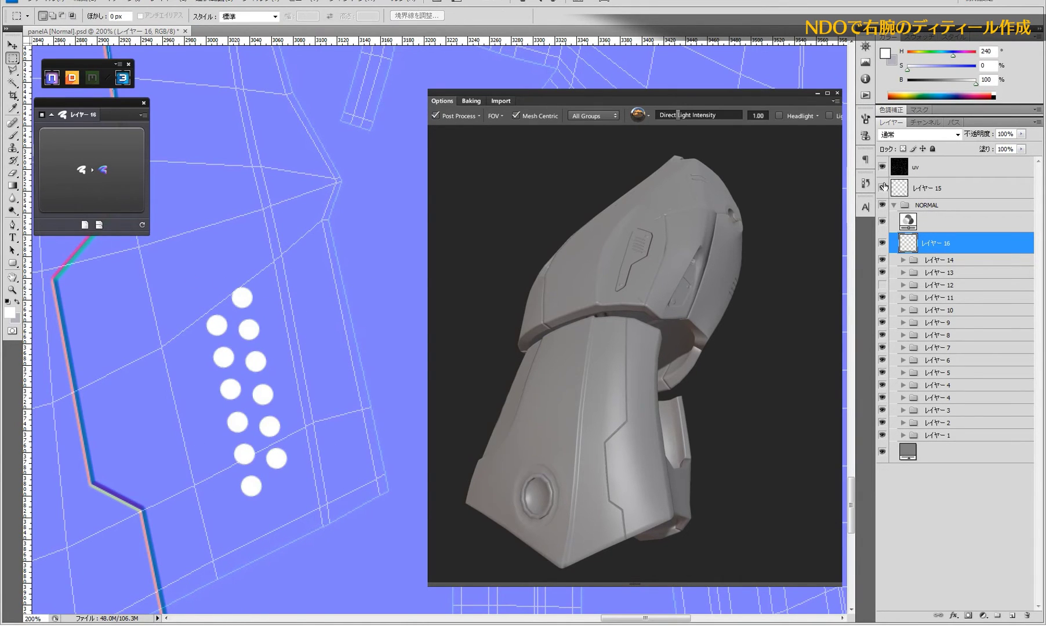
- Hide the UV wireframe and emboss the dots as nDo raised studs
{"action": "left_click", "coordinate": [883, 167]}
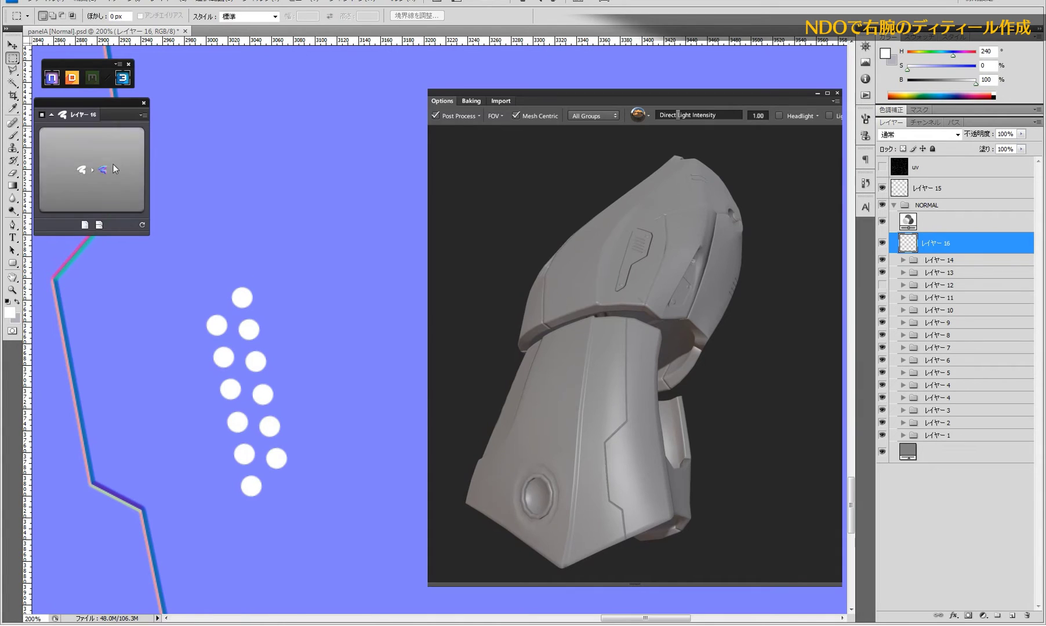
{"action": "left_click", "coordinate": [88, 199]}
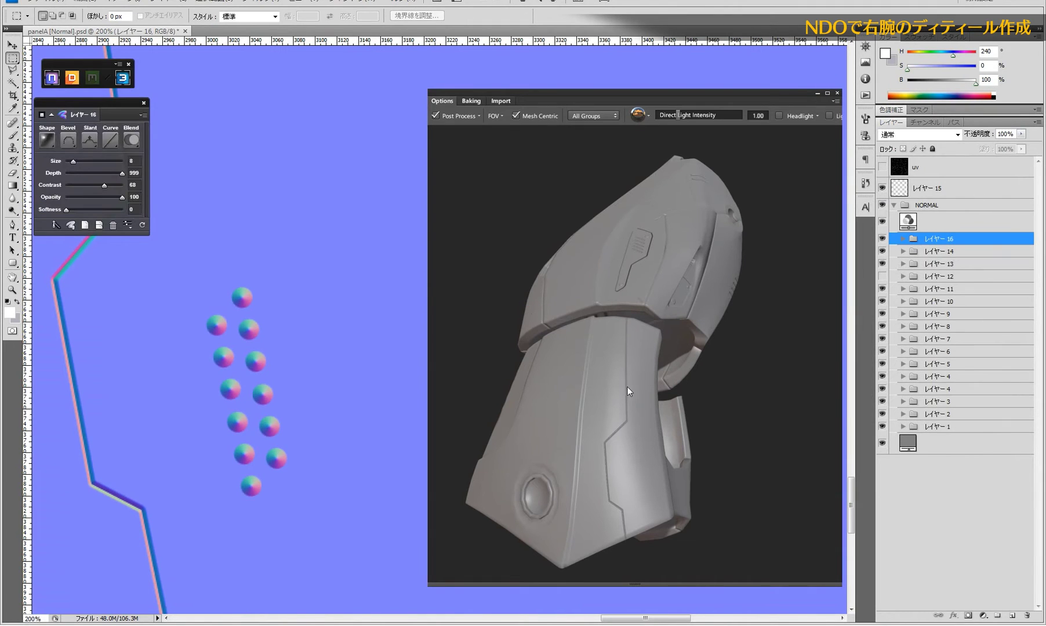
{"action": "mouse_move", "coordinate": [670, 496]}
{"action": "left_mouse_down"}
{"action": "mouse_move", "coordinate": [640, 493]}
{"action": "mouse_move", "coordinate": [617, 461]}
{"action": "mouse_move", "coordinate": [645, 499]}
{"action": "mouse_move", "coordinate": [665, 440]}
{"action": "mouse_move", "coordinate": [723, 477]}
{"action": "mouse_move", "coordinate": [695, 478]}
{"action": "left_mouse_up"}
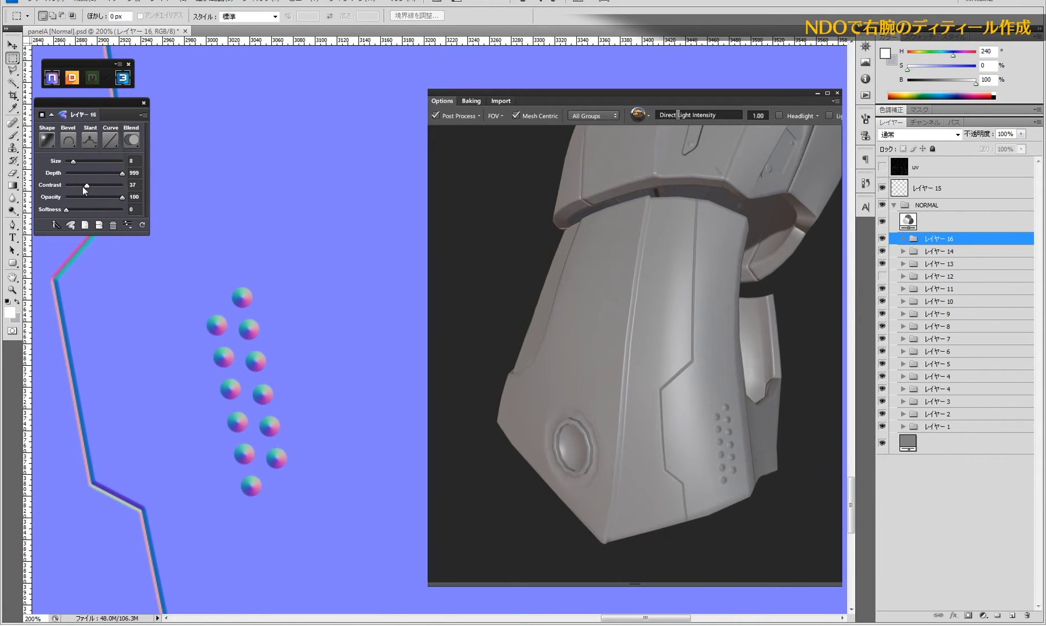
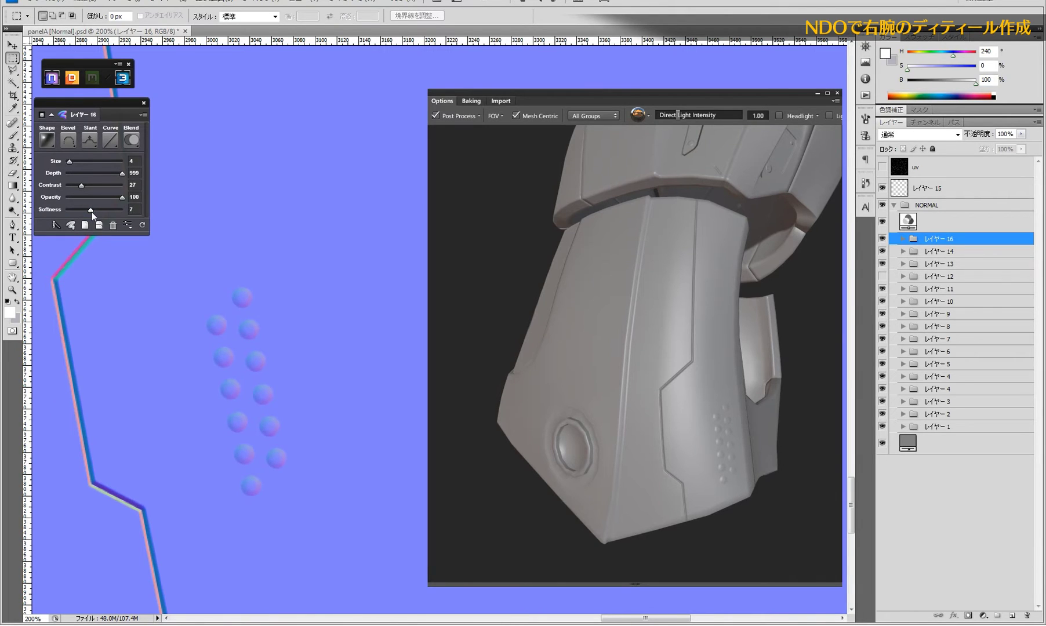
- Give the raised dot detail's nDo bevel softness 9 and contrast 36, checking it in the 3D preview
{"action": "left_click_drag", "start_coordinate": [92, 211], "coordinate": [97, 212]}
{"action": "left_click_drag", "start_coordinate": [90, 186], "coordinate": [96, 186]}
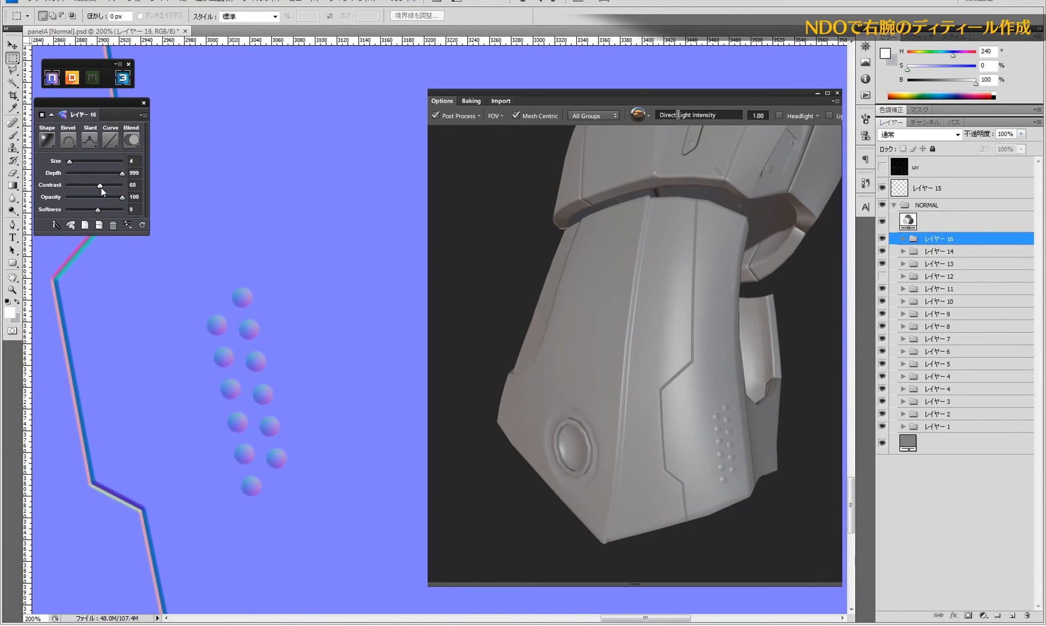
{"action": "mouse_move", "coordinate": [743, 380]}
{"action": "left_mouse_down"}
{"action": "mouse_move", "coordinate": [723, 405]}
{"action": "mouse_move", "coordinate": [709, 379]}
{"action": "mouse_move", "coordinate": [763, 405]}
{"action": "left_mouse_up"}
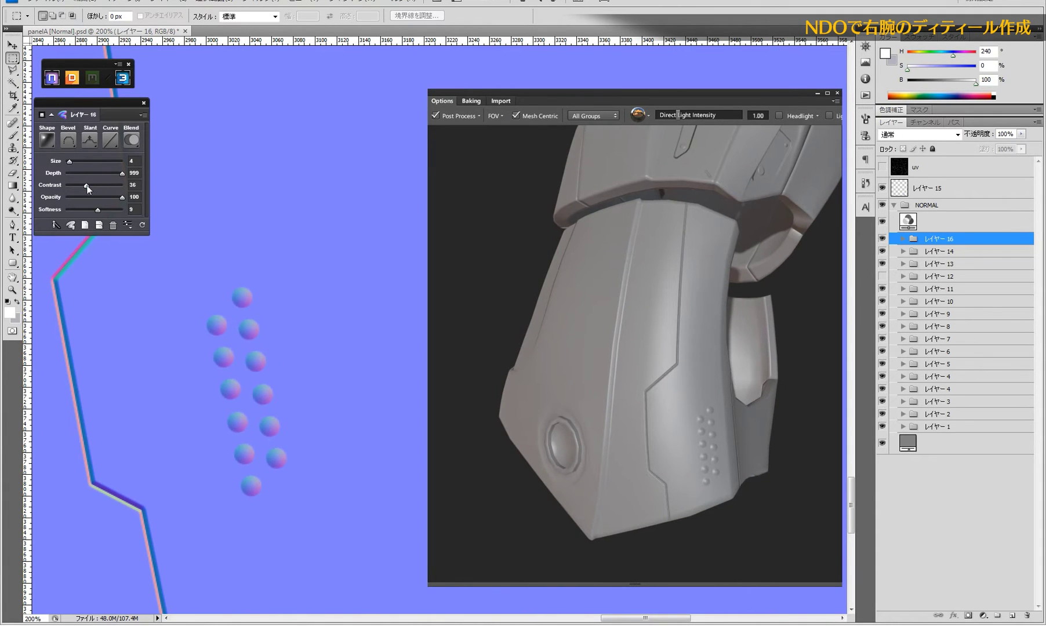
{"action": "mouse_move", "coordinate": [690, 430]}
{"action": "left_mouse_down"}
{"action": "mouse_move", "coordinate": [665, 420]}
{"action": "mouse_move", "coordinate": [707, 390]}
{"action": "mouse_move", "coordinate": [685, 417]}
{"action": "mouse_move", "coordinate": [702, 453]}
{"action": "mouse_move", "coordinate": [671, 398]}
{"action": "mouse_move", "coordinate": [699, 509]}
{"action": "mouse_move", "coordinate": [668, 366]}
{"action": "mouse_move", "coordinate": [687, 356]}
{"action": "mouse_move", "coordinate": [655, 278]}
{"action": "mouse_move", "coordinate": [685, 289]}
{"action": "mouse_move", "coordinate": [662, 373]}
{"action": "mouse_move", "coordinate": [730, 394]}
{"action": "mouse_move", "coordinate": [651, 323]}
{"action": "mouse_move", "coordinate": [660, 373]}
{"action": "mouse_move", "coordinate": [645, 365]}
{"action": "mouse_move", "coordinate": [540, 397]}
{"action": "mouse_move", "coordinate": [630, 392]}
{"action": "mouse_move", "coordinate": [694, 419]}
{"action": "mouse_move", "coordinate": [667, 416]}
{"action": "left_mouse_up"}
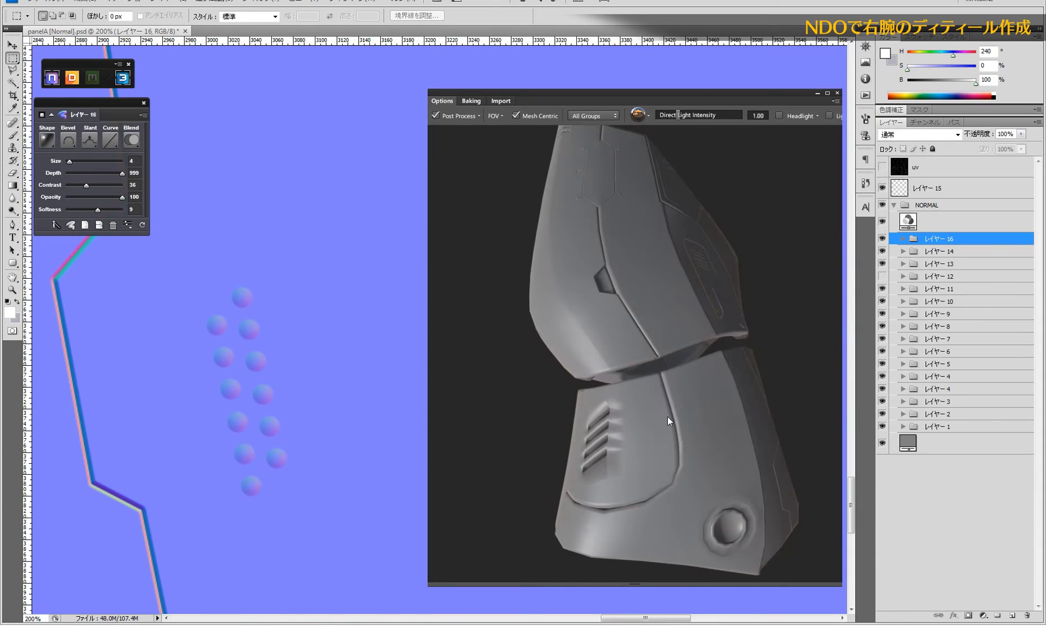
- Show the uv wireframe layer over the normal map and zoom out over the layout
{"action": "left_click", "coordinate": [883, 168]}
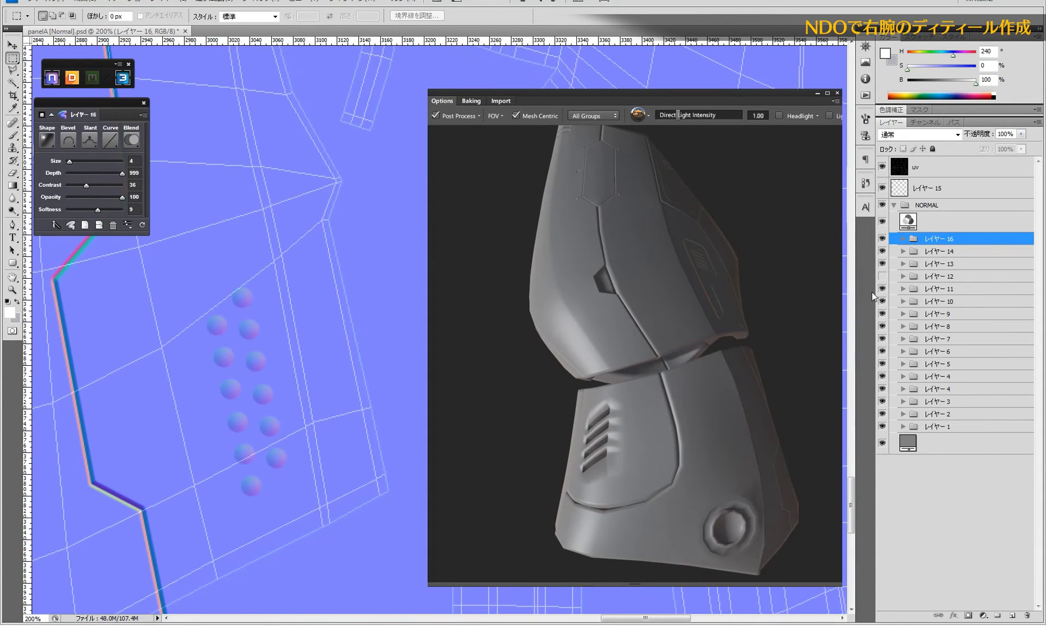
{"action": "scroll", "coordinate": [307, 290], "scroll_direction": "down", "scroll_amount": 1}
{"action": "scroll", "coordinate": [299, 354], "scroll_direction": "down", "scroll_amount": 1}
{"action": "scroll", "coordinate": [294, 333], "scroll_direction": "down", "scroll_amount": 1}
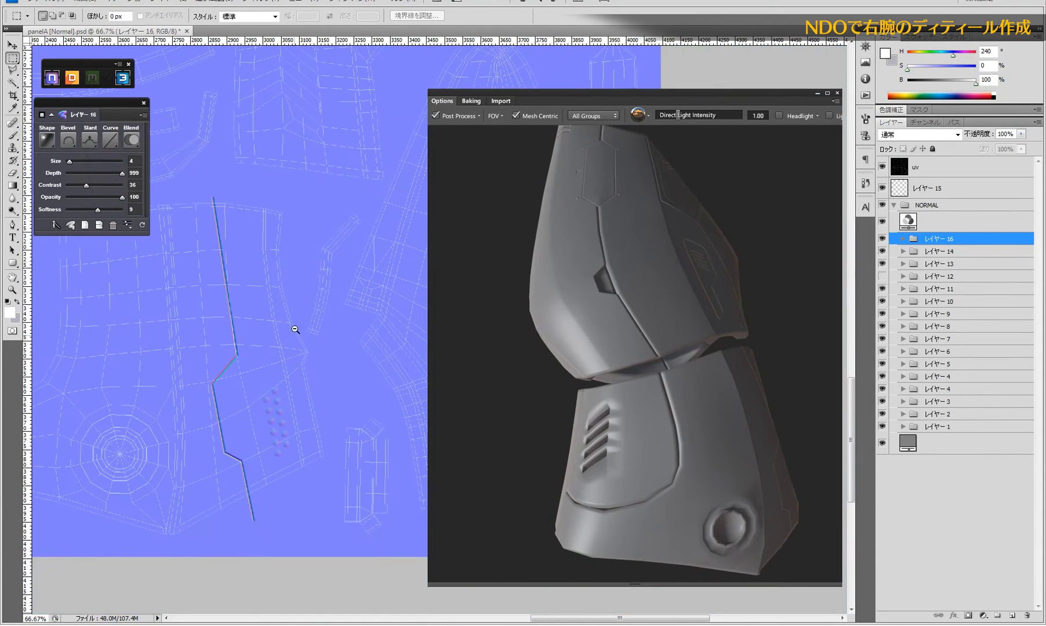
{"action": "scroll", "coordinate": [300, 299], "scroll_direction": "down", "scroll_amount": 2}
{"action": "scroll", "coordinate": [286, 276], "scroll_direction": "up", "scroll_amount": 3}
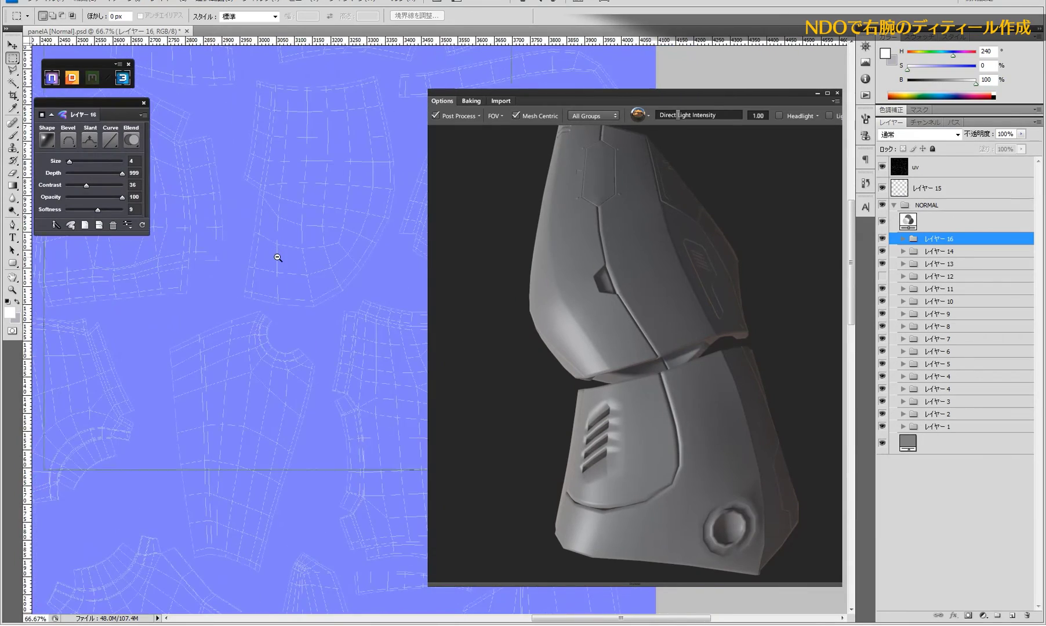
{"action": "scroll", "coordinate": [278, 257], "scroll_direction": "down", "scroll_amount": 1}
{"action": "scroll", "coordinate": [341, 364], "scroll_direction": "left", "scroll_amount": 3}
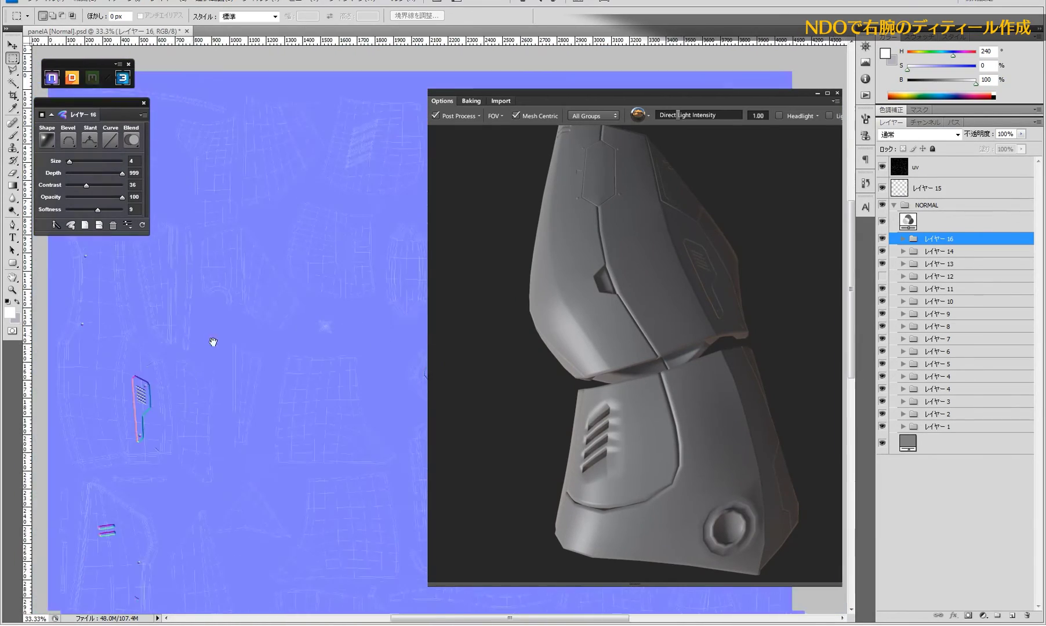
- Pan across the UV layout and zoom in to 200% on the next panel island
{"action": "mouse_move", "coordinate": [257, 347]}
{"action": "left_mouse_down"}
{"action": "mouse_move", "coordinate": [59, 310]}
{"action": "mouse_move", "coordinate": [337, 213]}
{"action": "mouse_move", "coordinate": [306, 145]}
{"action": "left_mouse_up"}
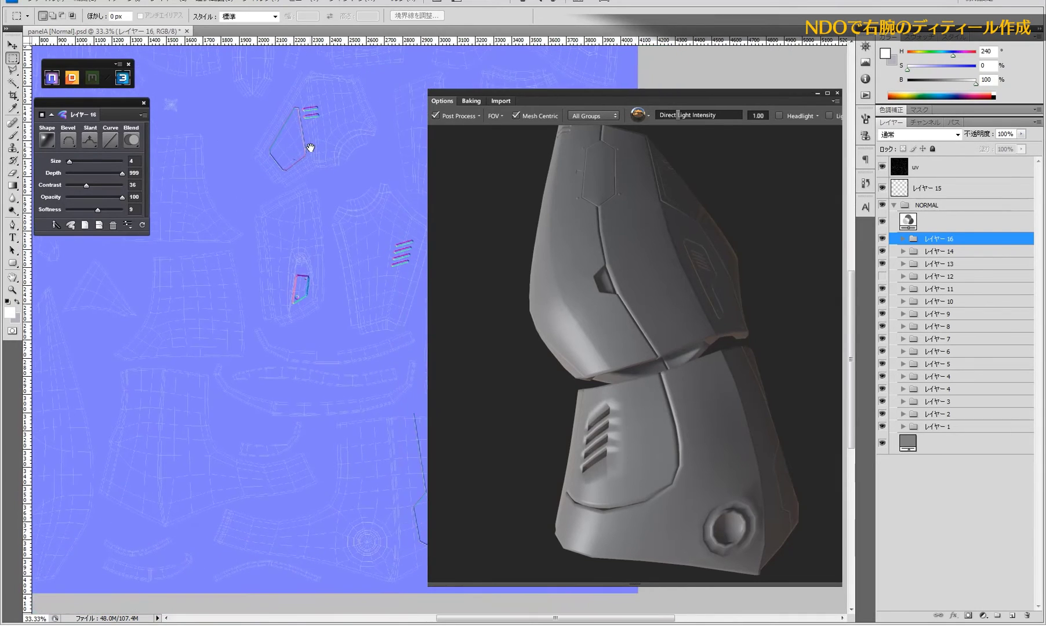
{"action": "mouse_move", "coordinate": [285, 428]}
{"action": "left_mouse_down"}
{"action": "mouse_move", "coordinate": [369, 379]}
{"action": "mouse_move", "coordinate": [329, 373]}
{"action": "mouse_move", "coordinate": [296, 543]}
{"action": "left_mouse_up"}
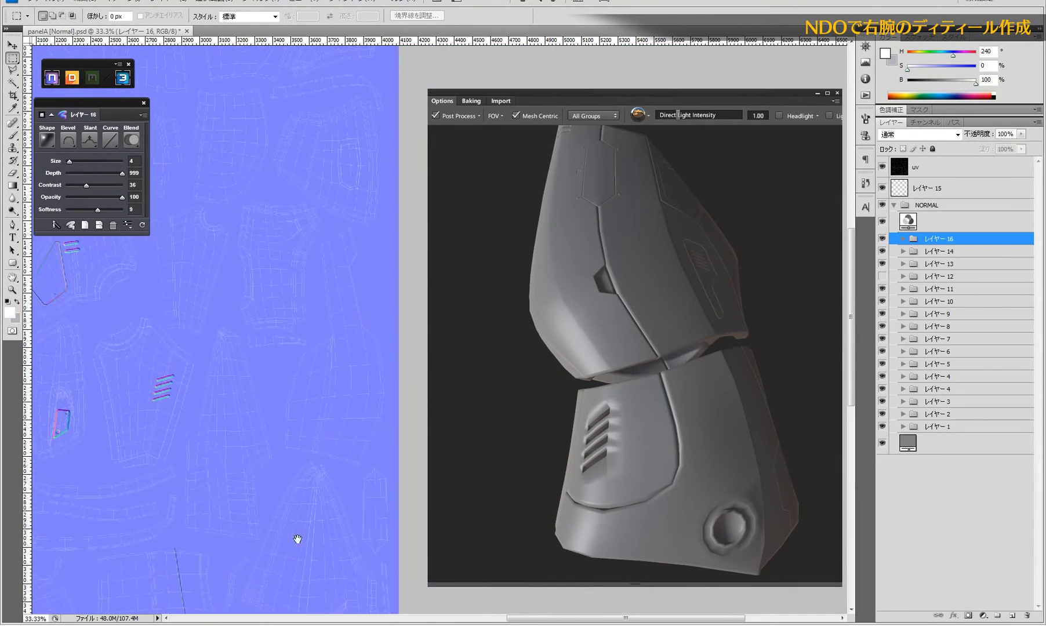
{"action": "left_click_drag", "start_coordinate": [325, 238], "coordinate": [341, 452]}
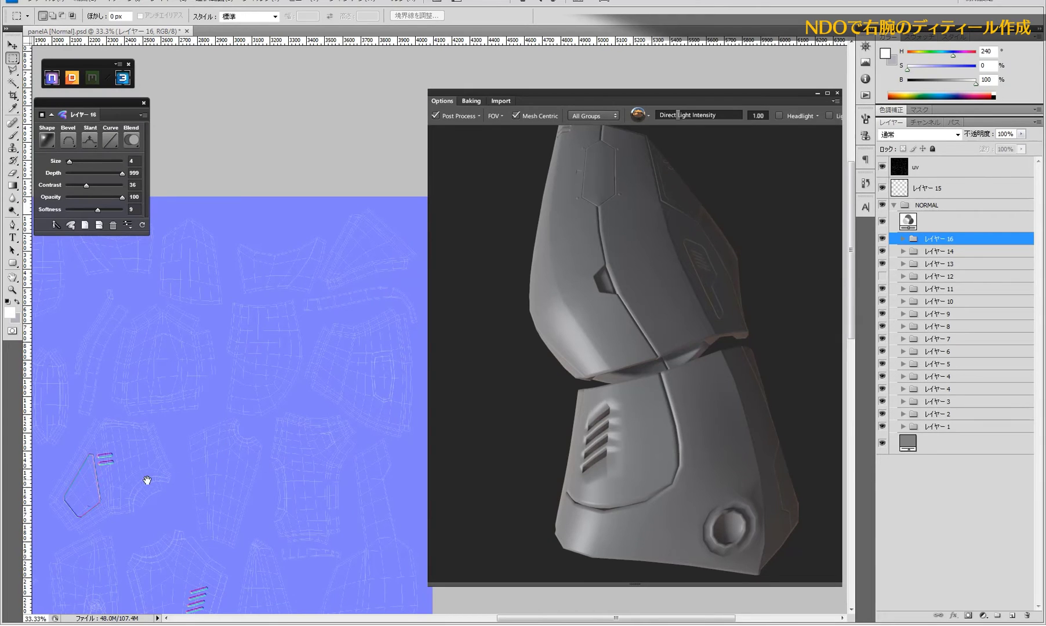
{"action": "left_click_drag", "start_coordinate": [148, 479], "coordinate": [225, 488]}
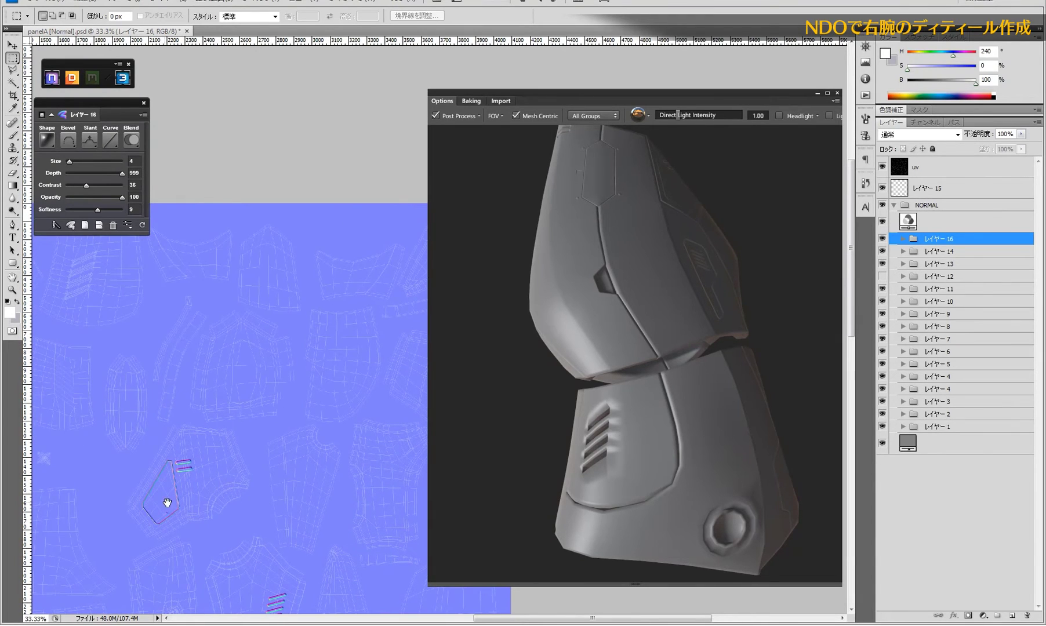
{"action": "left_click_drag", "start_coordinate": [135, 503], "coordinate": [295, 507]}
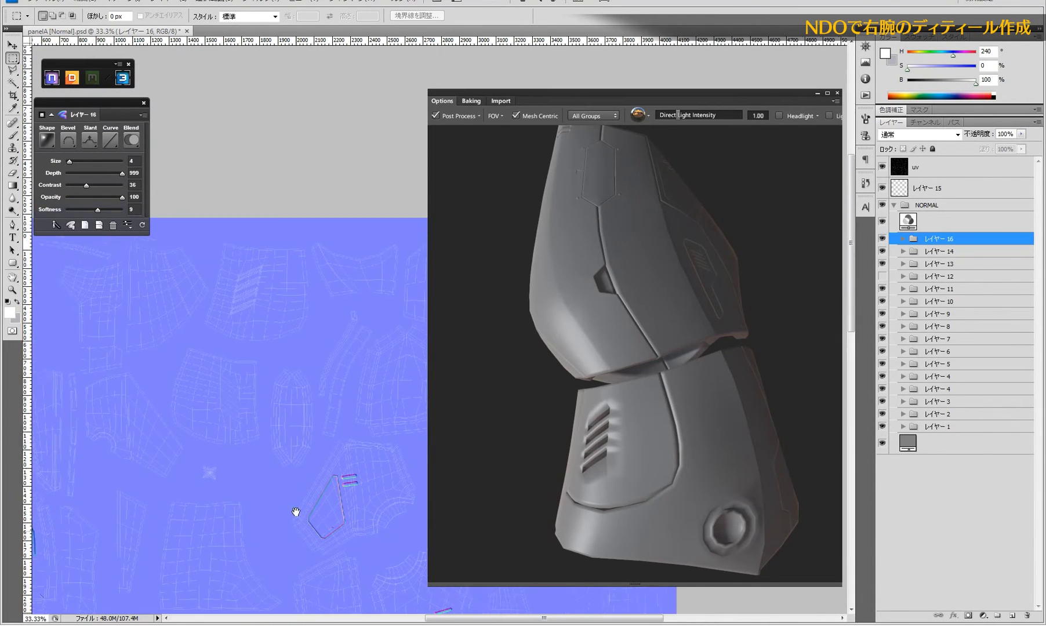
{"action": "left_click", "coordinate": [276, 412], "text": "ctrl"}
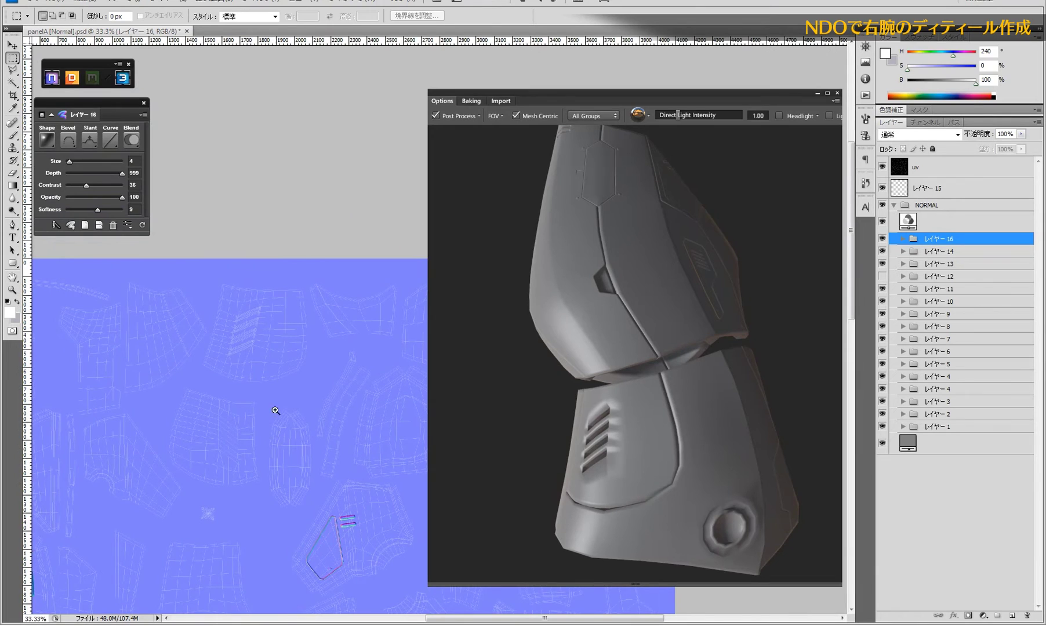
{"action": "left_click", "coordinate": [303, 287], "text": "ctrl"}
{"action": "left_click", "coordinate": [339, 277], "text": "ctrl"}
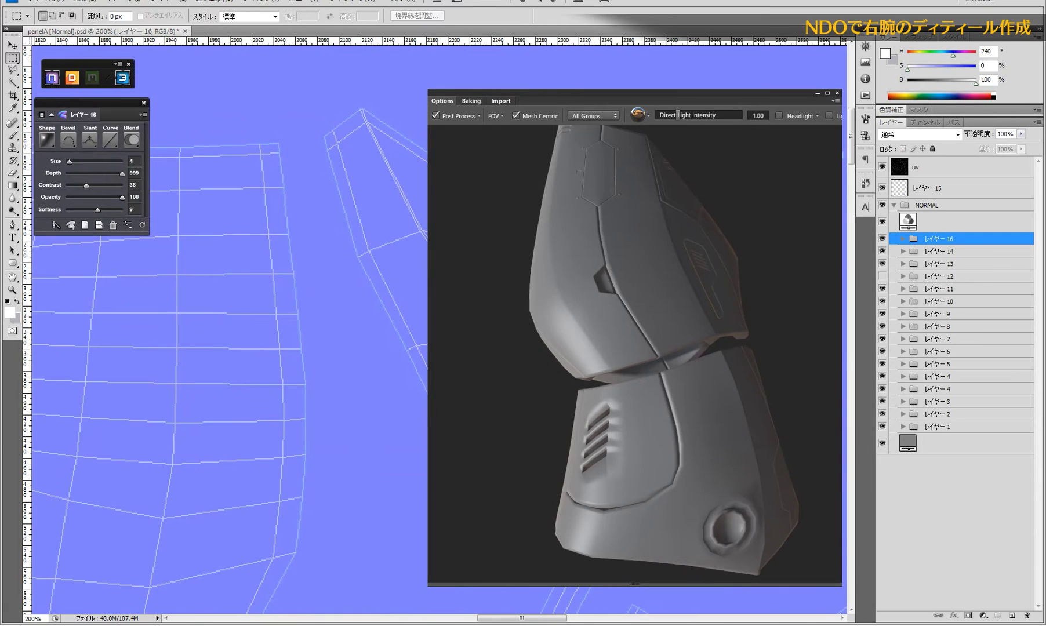
- On a new layer, trace a four-point Polygonal Lasso outline and convert it to an nDo bevel
{"action": "left_click", "coordinate": [1013, 617]}
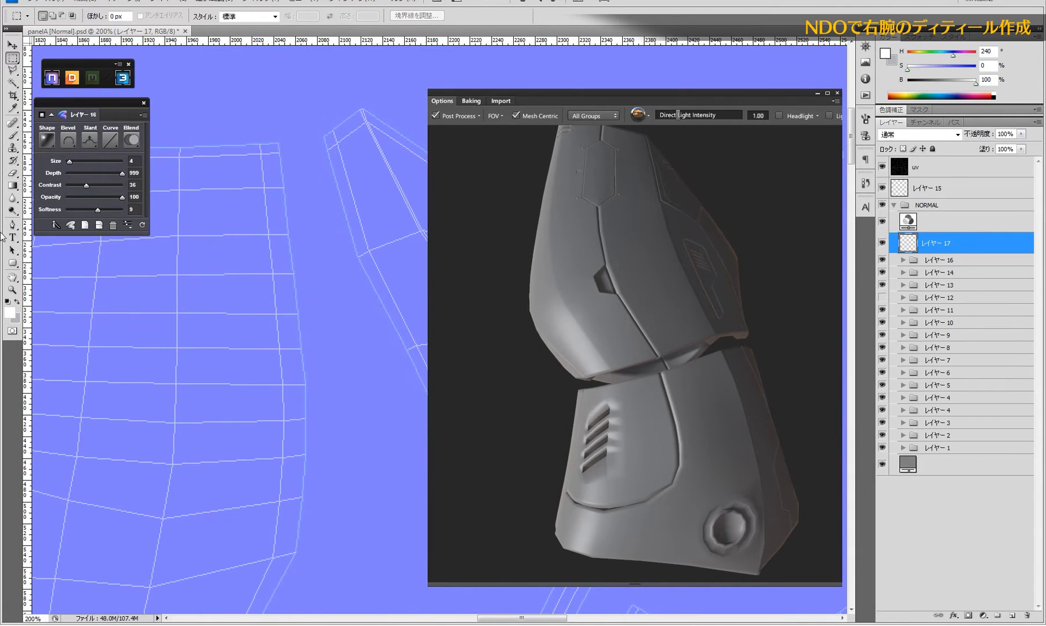
{"action": "left_click", "coordinate": [12, 70]}
{"action": "left_click", "coordinate": [55, 82]}
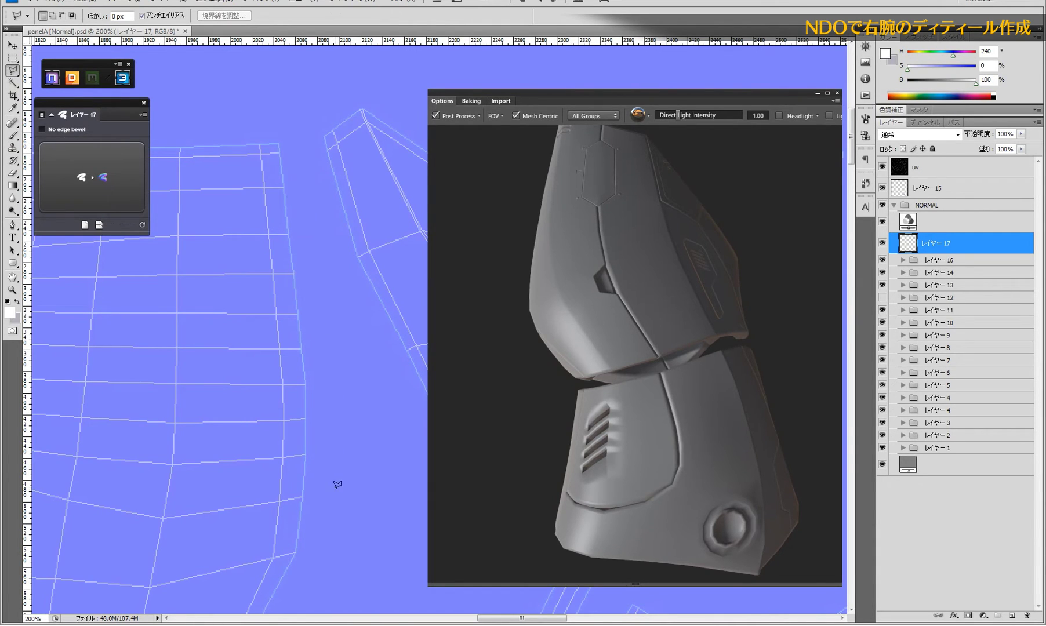
{"action": "left_click", "coordinate": [299, 208]}
{"action": "left_click", "coordinate": [241, 265]}
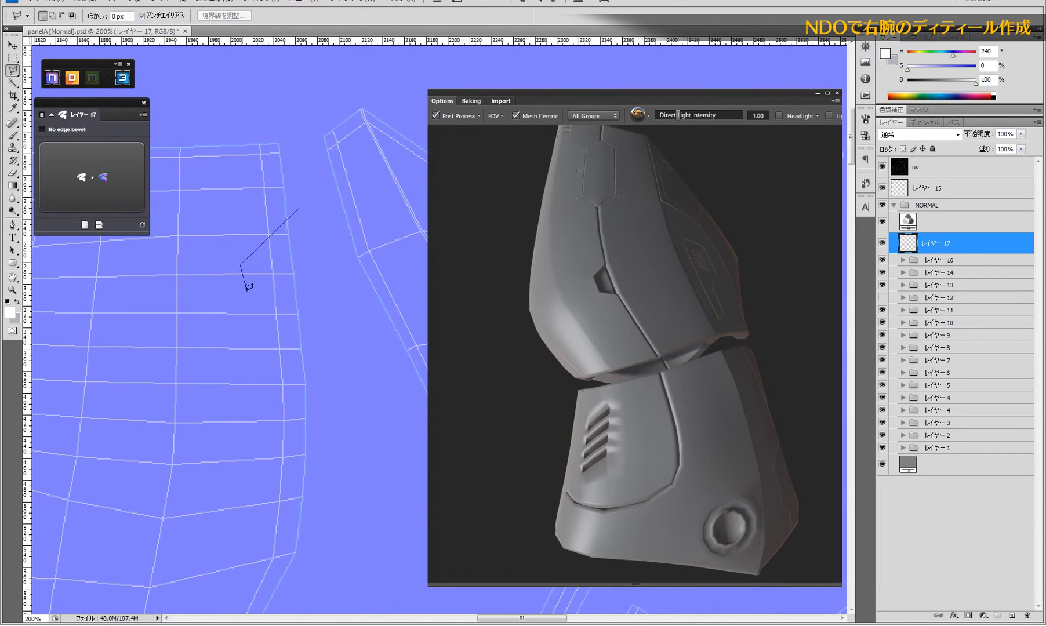
{"action": "left_click", "coordinate": [256, 456]}
{"action": "left_click", "coordinate": [302, 204]}
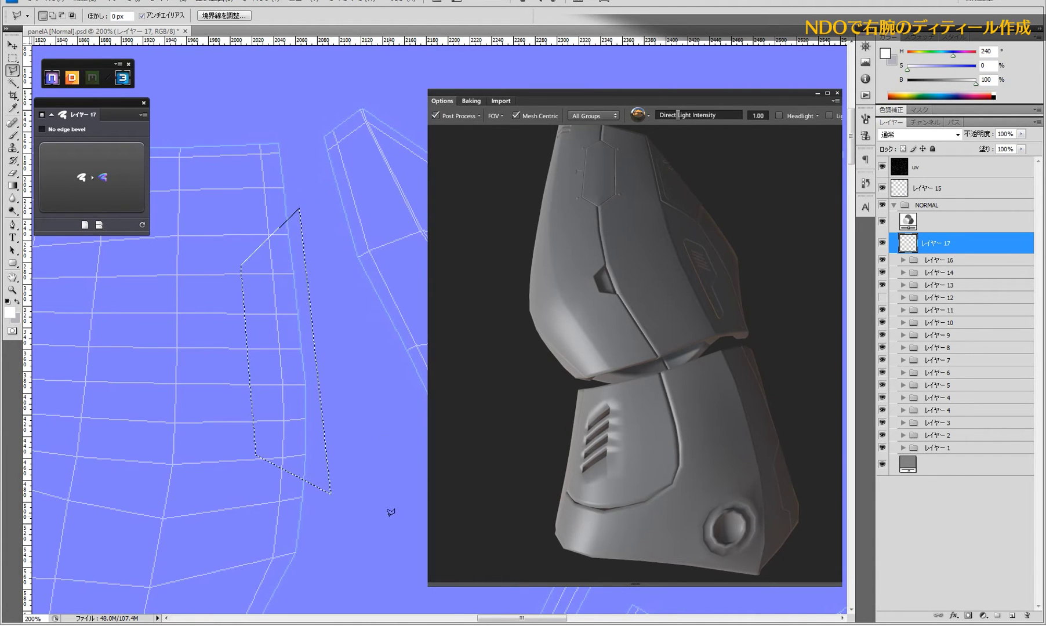
{"action": "left_click", "coordinate": [98, 184]}
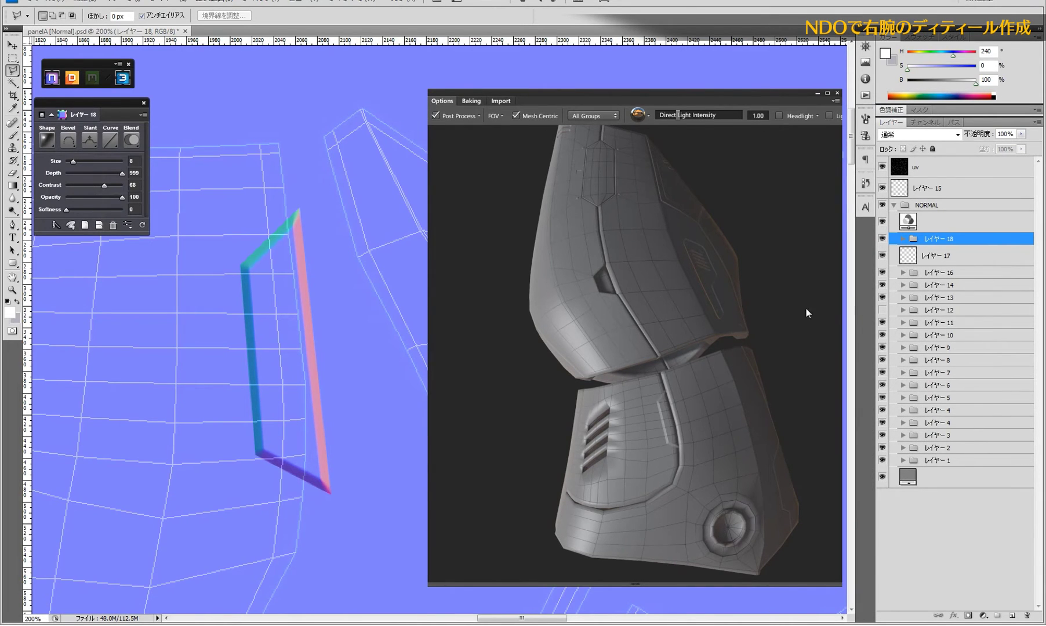
- Hide the UV wireframe and flip the frame's nDo slant so the bevel is recessed
{"action": "left_click", "coordinate": [882, 167]}
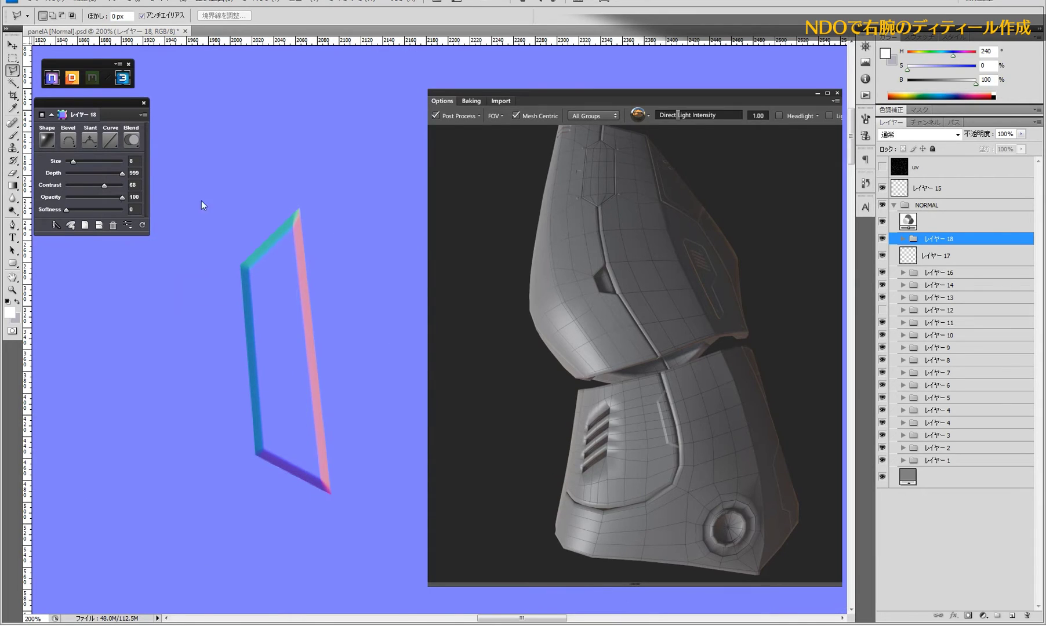
{"action": "left_click", "coordinate": [86, 145]}
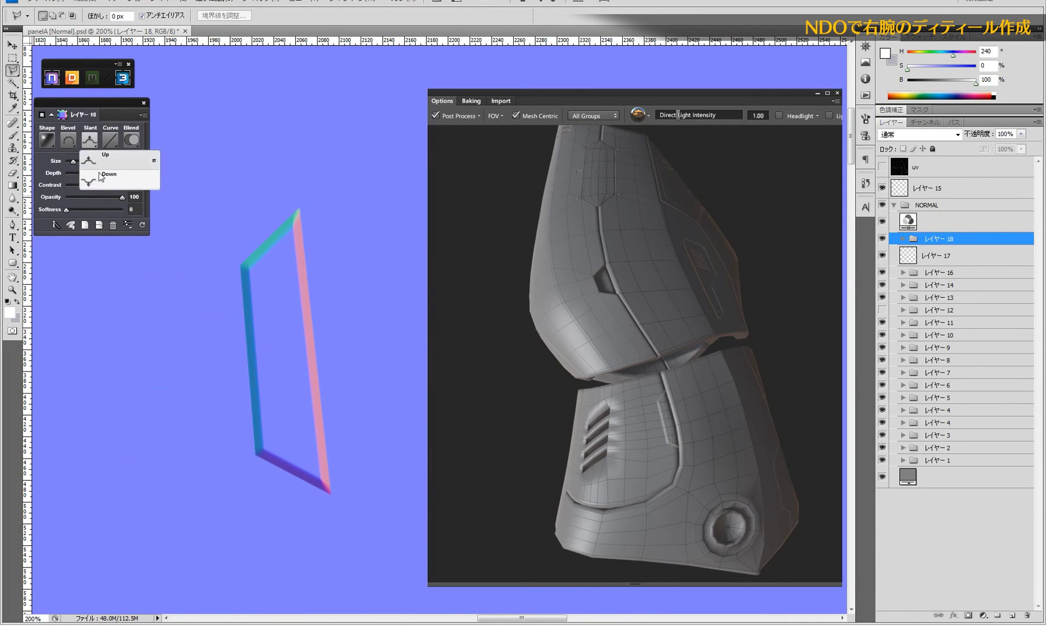
{"action": "left_click", "coordinate": [96, 169]}
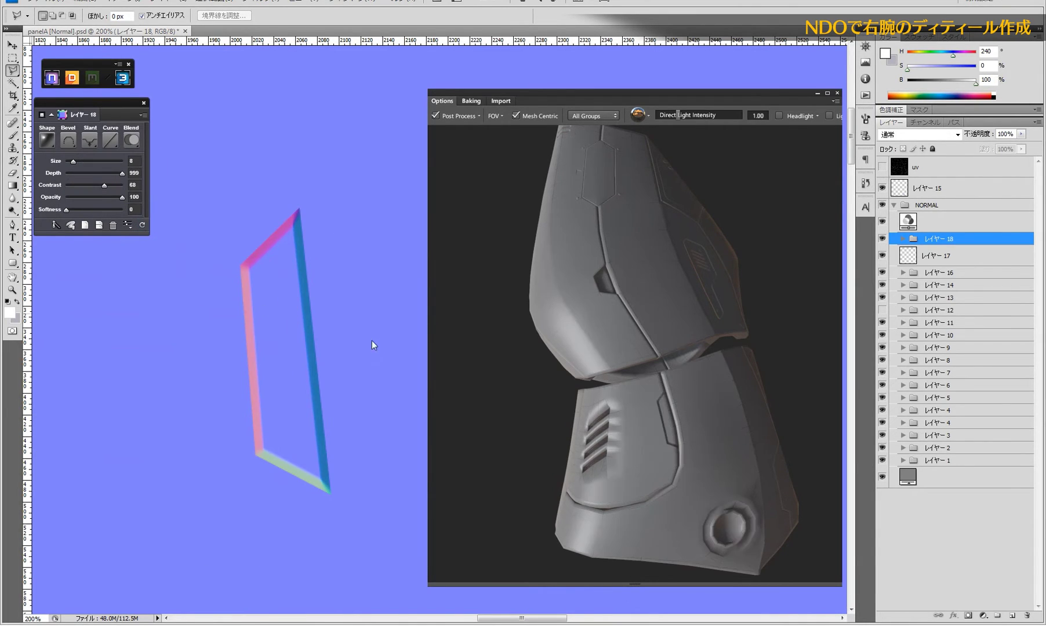
{"action": "mouse_move", "coordinate": [608, 437]}
{"action": "left_mouse_down"}
{"action": "mouse_move", "coordinate": [606, 448]}
{"action": "mouse_move", "coordinate": [607, 429]}
{"action": "left_mouse_up"}
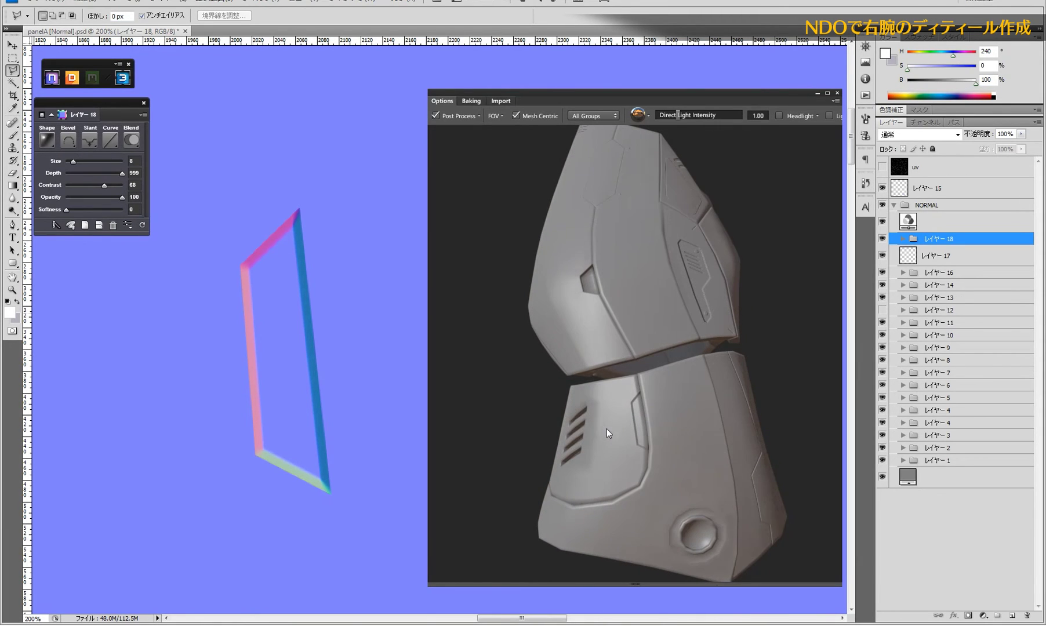
- Change the frame's bevel type to Groove and reverse its slant direction
{"action": "left_click", "coordinate": [69, 141]}
{"action": "left_click", "coordinate": [90, 216]}
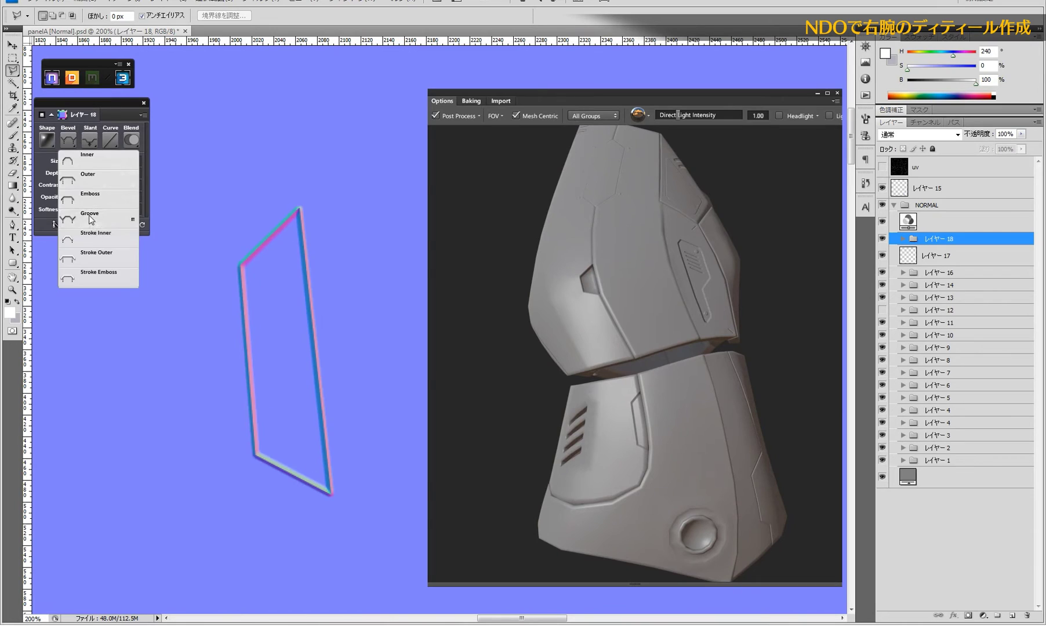
{"action": "left_click", "coordinate": [91, 144]}
{"action": "left_click", "coordinate": [142, 156]}
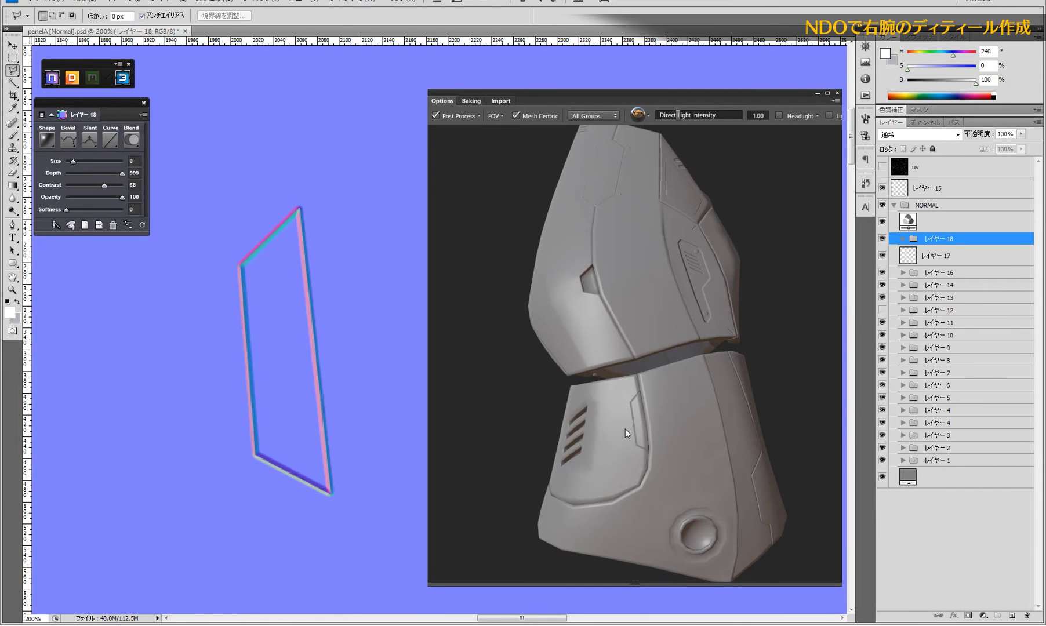
- Set the groove to size 5 and contrast 55, orbiting the preview to inspect it
{"action": "scroll", "coordinate": [684, 442], "scroll_direction": "up", "scroll_amount": 3}
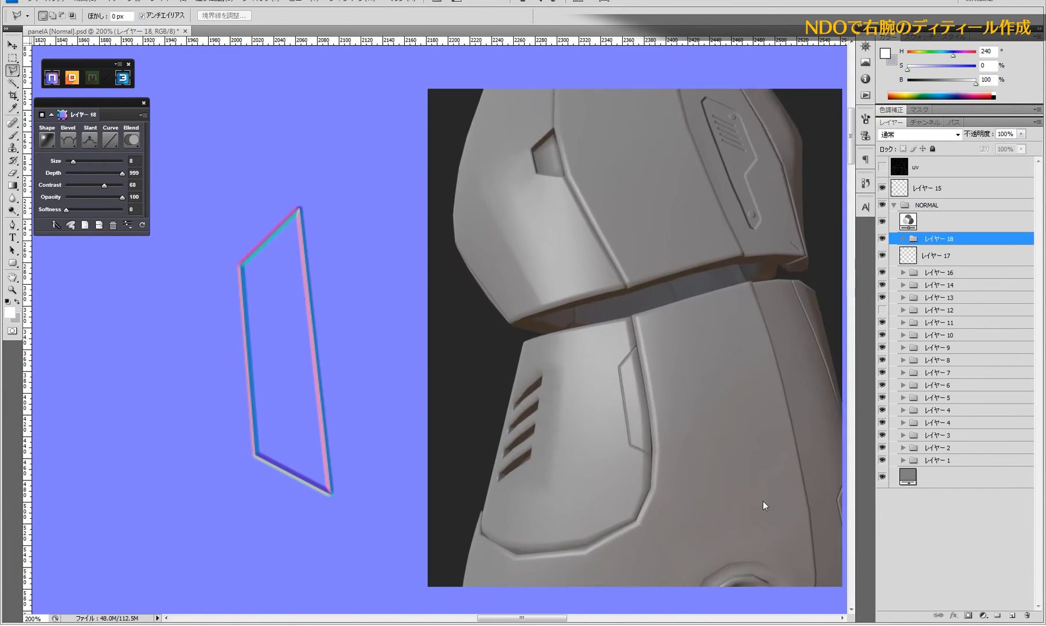
{"action": "mouse_move", "coordinate": [763, 502]}
{"action": "left_mouse_down"}
{"action": "mouse_move", "coordinate": [648, 388]}
{"action": "mouse_move", "coordinate": [528, 399]}
{"action": "mouse_move", "coordinate": [574, 434]}
{"action": "mouse_move", "coordinate": [564, 390]}
{"action": "left_mouse_up"}
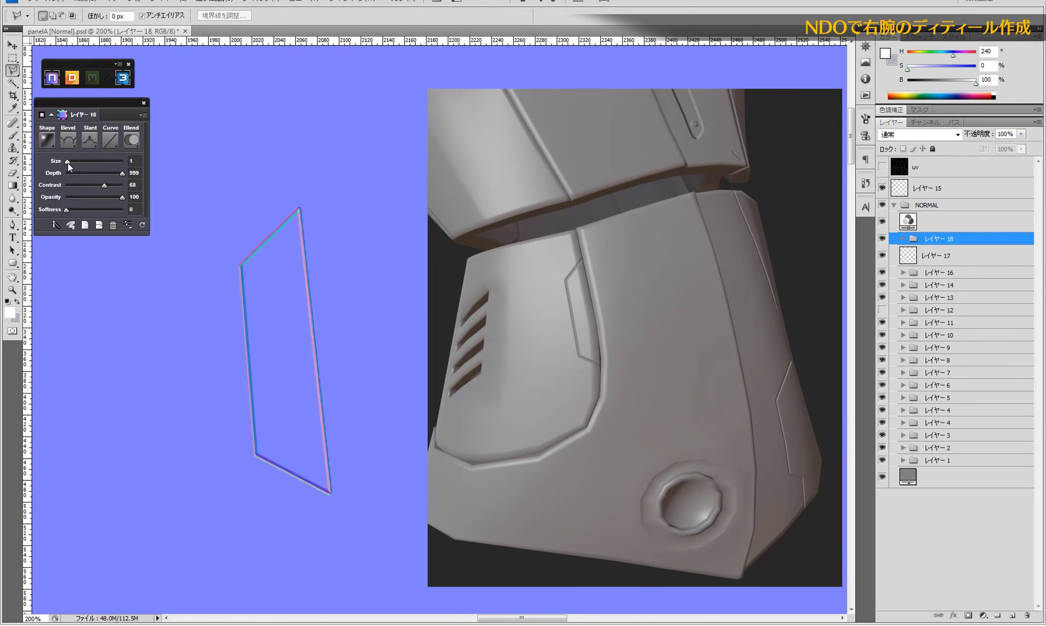
{"action": "left_click_drag", "start_coordinate": [68, 162], "coordinate": [69, 161]}
{"action": "left_click_drag", "start_coordinate": [604, 290], "coordinate": [575, 243]}
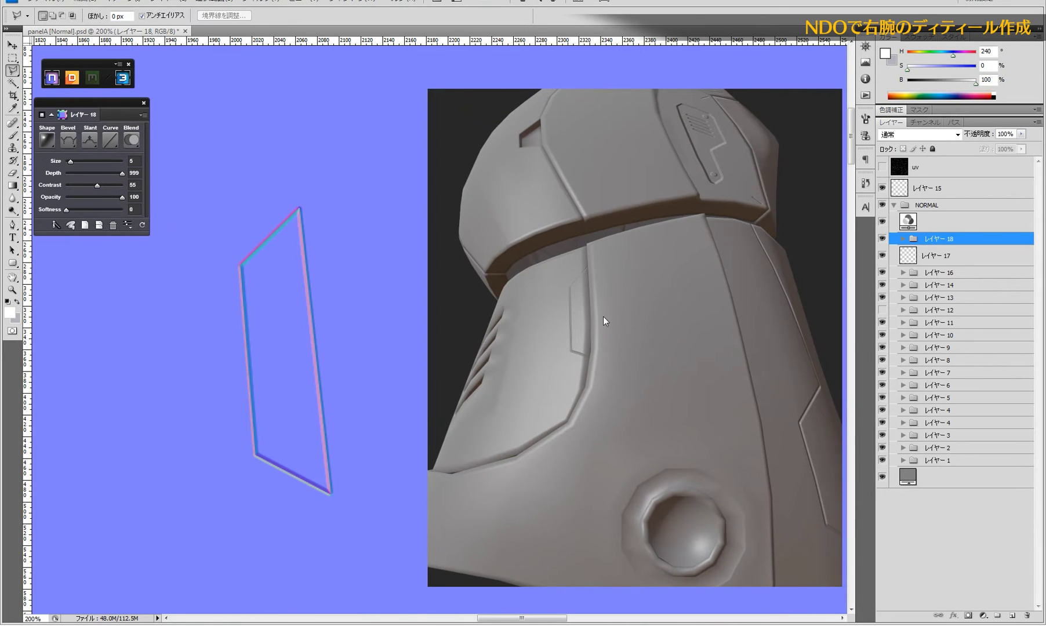
{"action": "left_click_drag", "start_coordinate": [604, 317], "coordinate": [604, 299]}
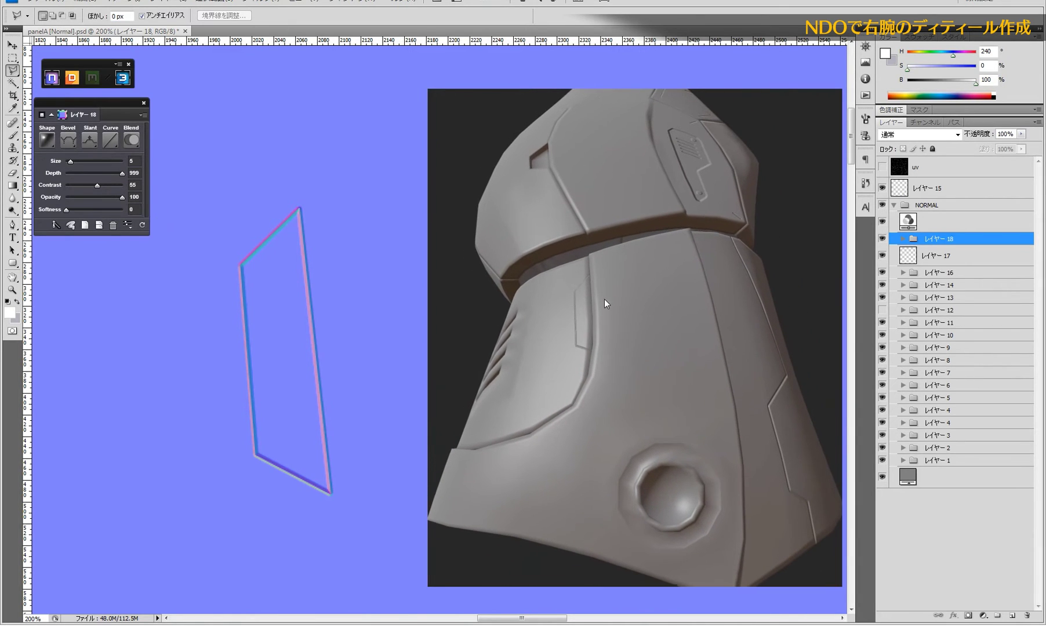
- Zip the nDo groove layer into flat pixels inside the レイヤー 18 group
{"action": "left_click", "coordinate": [903, 239]}
{"action": "left_click", "coordinate": [55, 226]}
{"action": "left_click", "coordinate": [903, 240]}
- Rotate the painted edge stroke about 2° and fold it into the レイヤー 18 group
{"action": "left_click", "coordinate": [935, 258]}
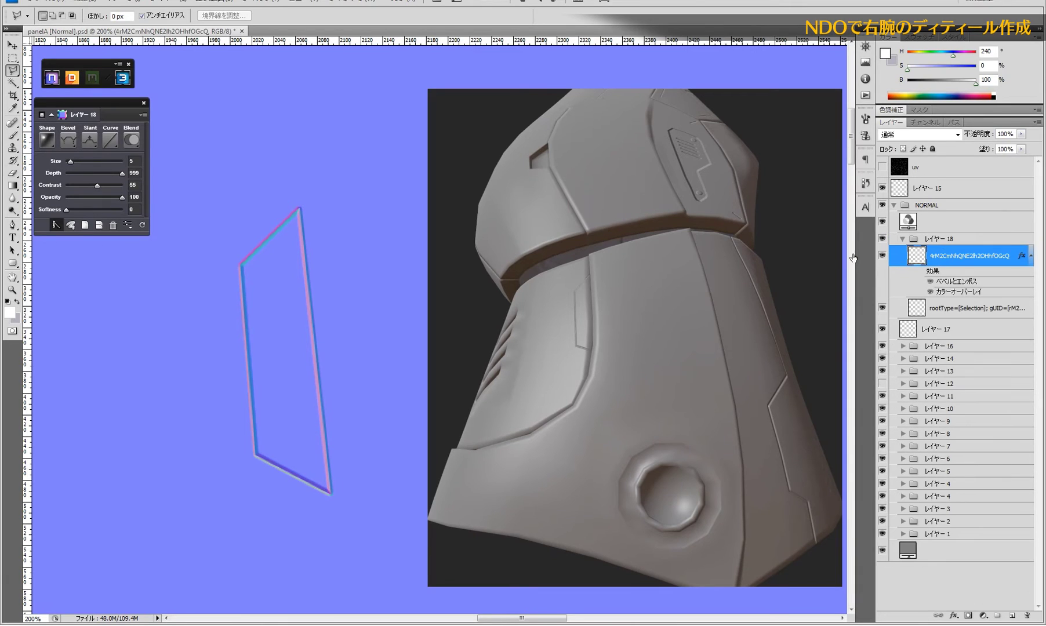
{"action": "key", "text": "super"}
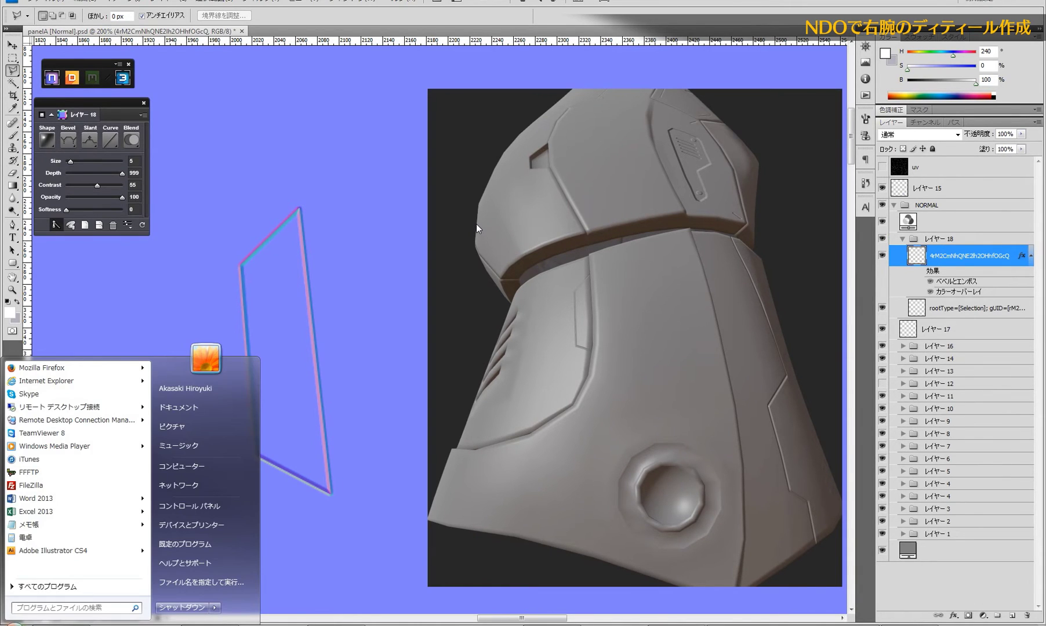
{"action": "key", "text": "Escape"}
{"action": "key", "text": "ctrl+t"}
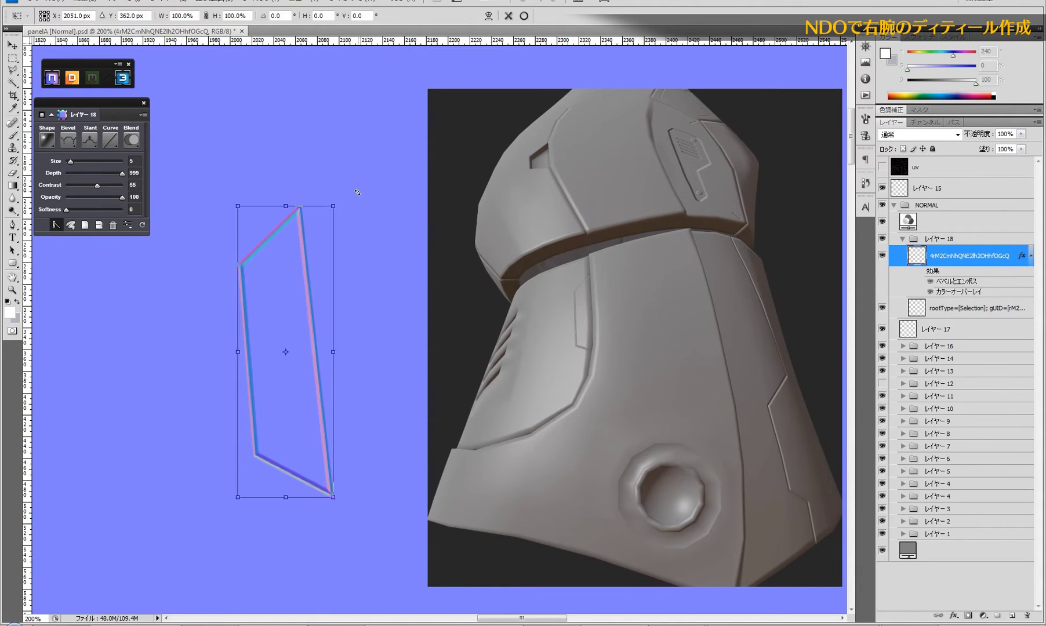
{"action": "left_click_drag", "start_coordinate": [359, 193], "coordinate": [363, 196]}
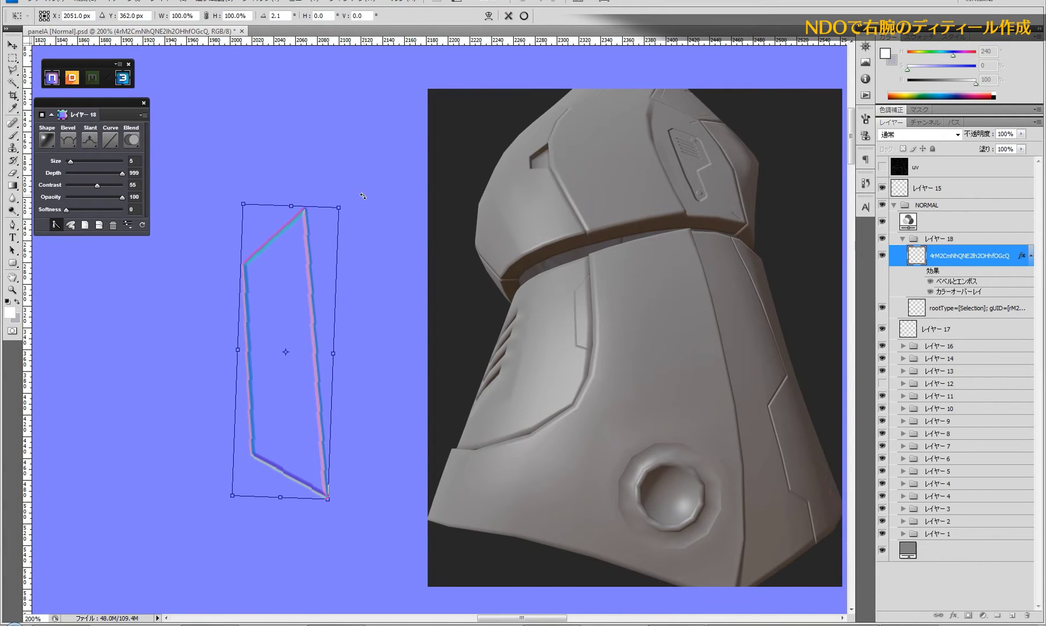
{"action": "key", "text": "Return"}
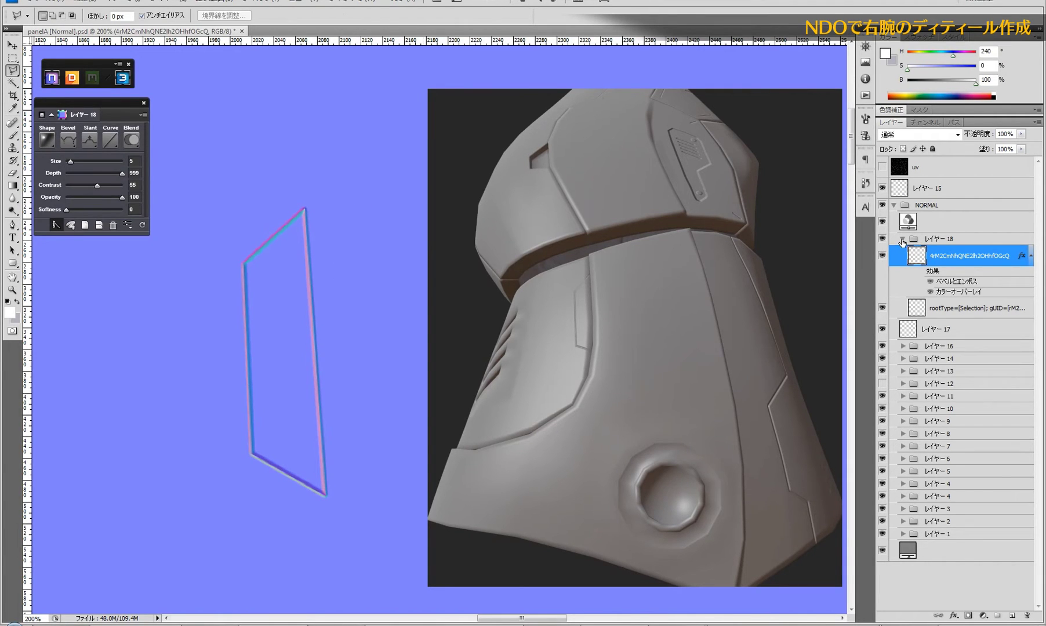
{"action": "left_click", "coordinate": [57, 225]}
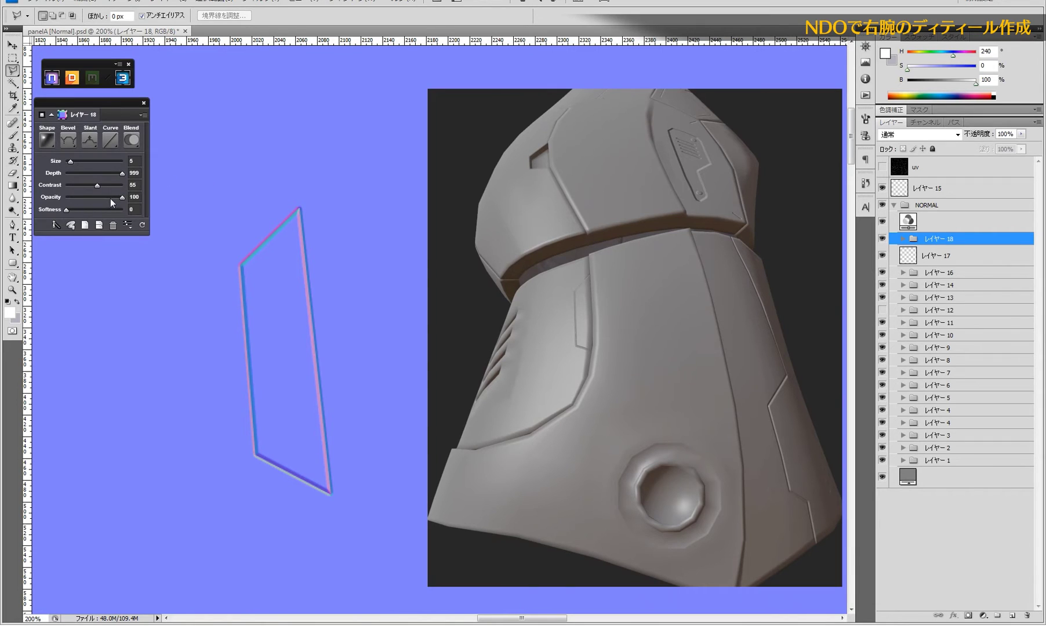
- Refresh the nDo 3D preview and orbit it to view the upper forearm armour
{"action": "left_click", "coordinate": [144, 227]}
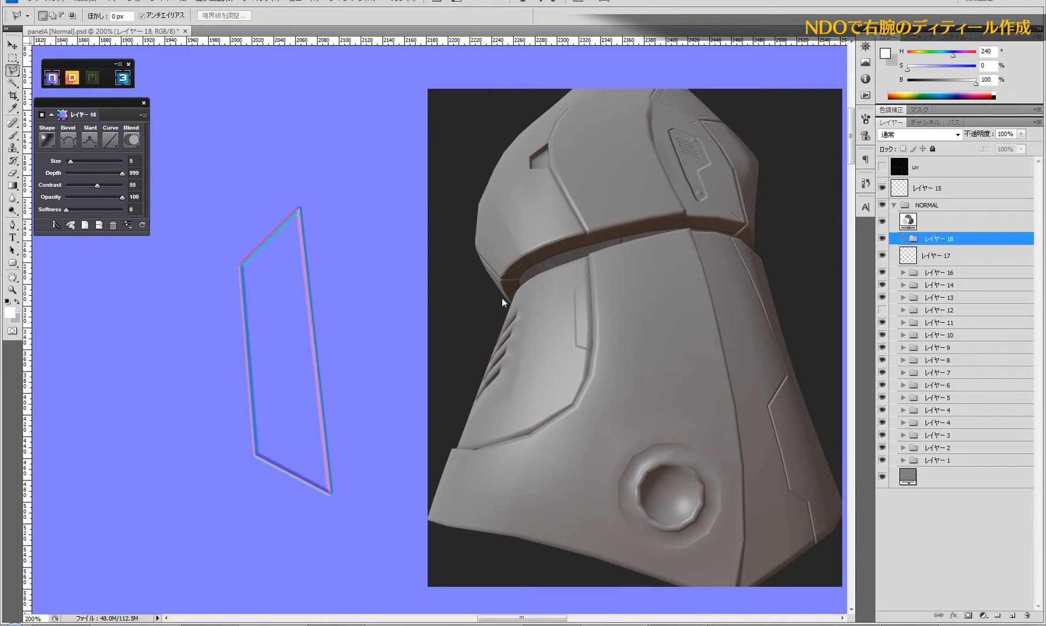
{"action": "mouse_move", "coordinate": [521, 328]}
{"action": "left_mouse_down"}
{"action": "mouse_move", "coordinate": [555, 377]}
{"action": "mouse_move", "coordinate": [545, 365]}
{"action": "left_mouse_up"}
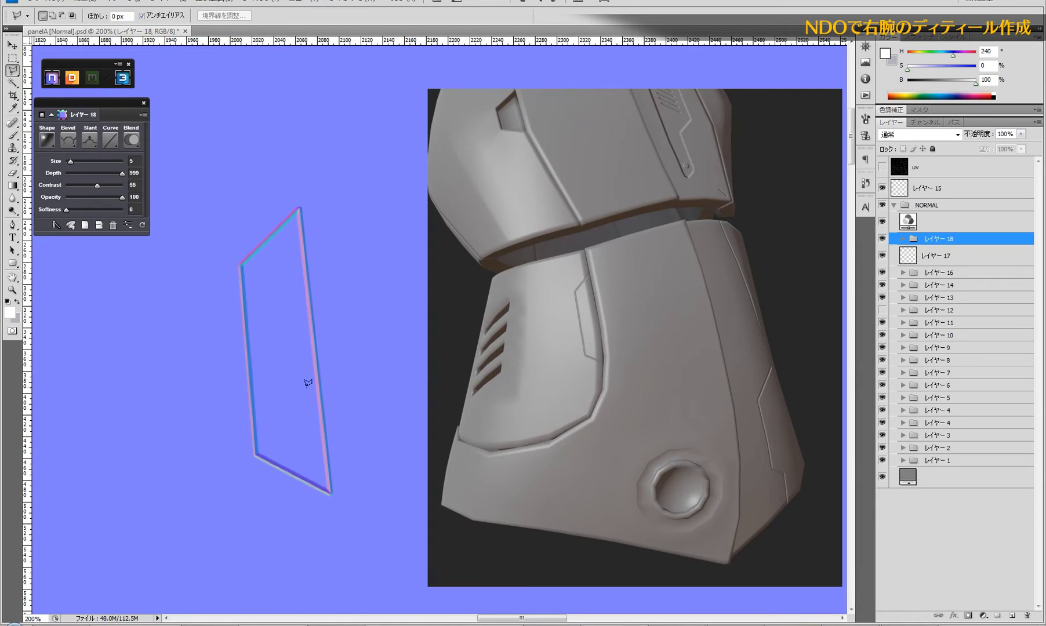
{"action": "left_click_drag", "start_coordinate": [311, 388], "coordinate": [337, 349]}
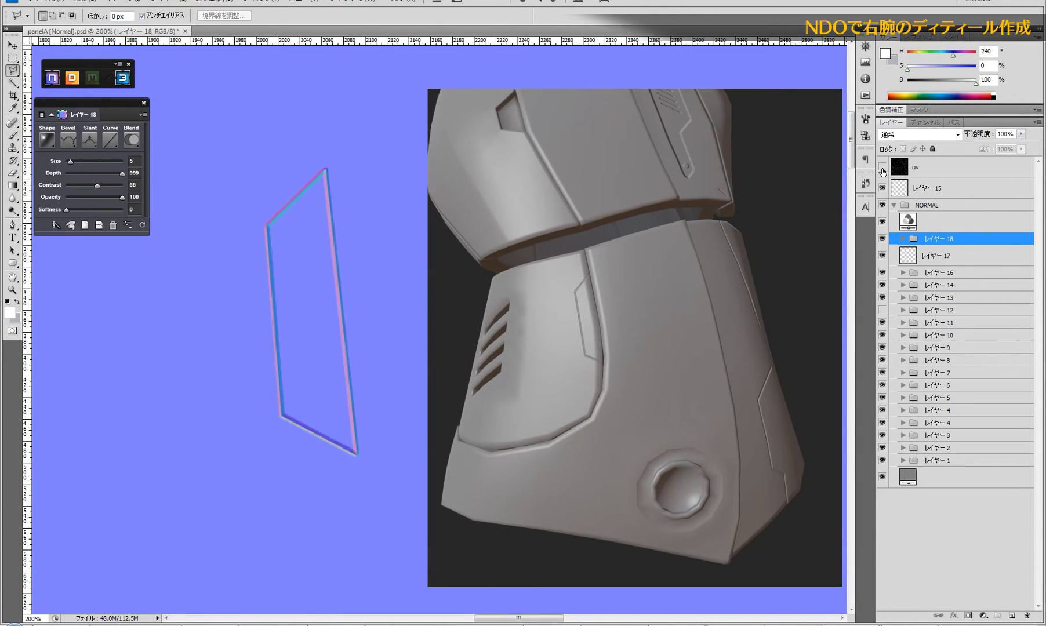
{"action": "mouse_move", "coordinate": [680, 316]}
{"action": "left_mouse_down"}
{"action": "mouse_move", "coordinate": [627, 315]}
{"action": "mouse_move", "coordinate": [692, 390]}
{"action": "mouse_move", "coordinate": [747, 394]}
{"action": "mouse_move", "coordinate": [771, 410]}
{"action": "mouse_move", "coordinate": [700, 307]}
{"action": "mouse_move", "coordinate": [697, 320]}
{"action": "mouse_move", "coordinate": [804, 314]}
{"action": "mouse_move", "coordinate": [642, 314]}
{"action": "mouse_move", "coordinate": [658, 307]}
{"action": "mouse_move", "coordinate": [645, 325]}
{"action": "mouse_move", "coordinate": [653, 330]}
{"action": "mouse_move", "coordinate": [712, 287]}
{"action": "mouse_move", "coordinate": [727, 342]}
{"action": "mouse_move", "coordinate": [712, 337]}
{"action": "mouse_move", "coordinate": [752, 364]}
{"action": "mouse_move", "coordinate": [655, 305]}
{"action": "mouse_move", "coordinate": [609, 297]}
{"action": "mouse_move", "coordinate": [497, 315]}
{"action": "mouse_move", "coordinate": [662, 310]}
{"action": "mouse_move", "coordinate": [664, 319]}
{"action": "left_mouse_up"}
- Show the uv wireframe layer and zoom in on a UV panel island at 100%
{"action": "left_click", "coordinate": [882, 167]}
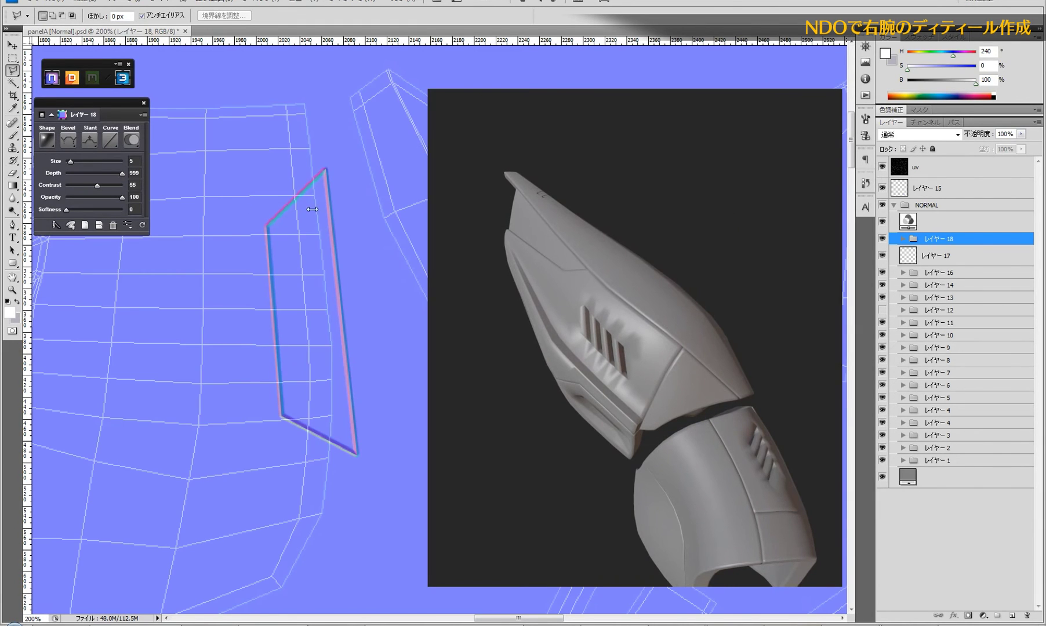
{"action": "left_click", "coordinate": [280, 227], "text": "alt"}
{"action": "left_click", "coordinate": [311, 275], "text": "alt"}
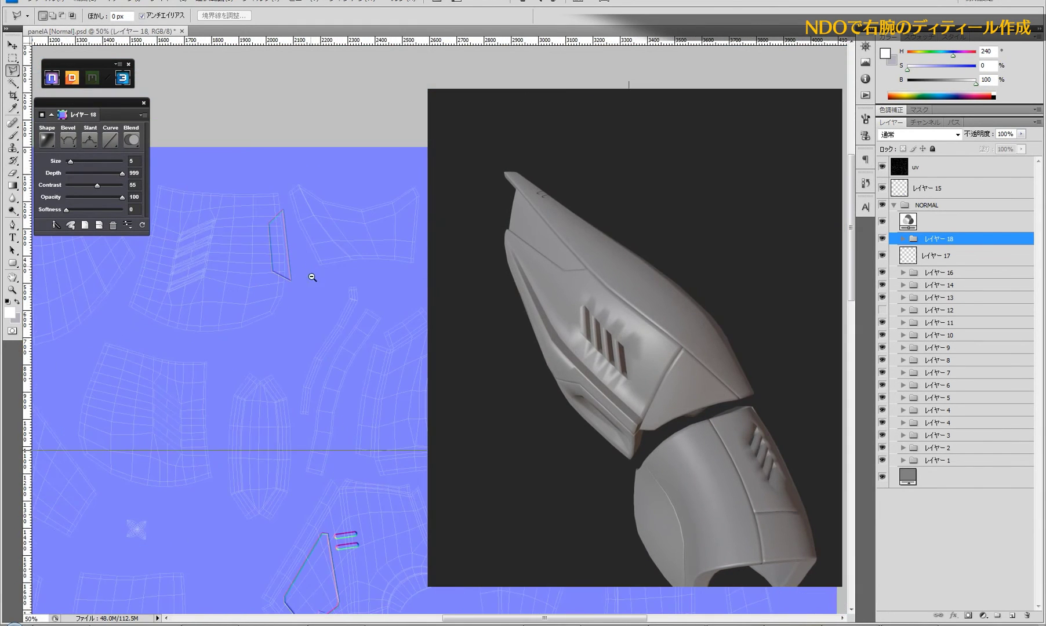
{"action": "left_click", "coordinate": [400, 290], "text": "alt"}
{"action": "mouse_move", "coordinate": [400, 290]}
{"action": "left_mouse_down"}
{"action": "mouse_move", "coordinate": [510, 274]}
{"action": "mouse_move", "coordinate": [273, 353]}
{"action": "mouse_move", "coordinate": [123, 246]}
{"action": "mouse_move", "coordinate": [278, 369]}
{"action": "left_mouse_up"}
{"action": "left_click_drag", "start_coordinate": [311, 261], "coordinate": [323, 354]}
{"action": "left_click", "coordinate": [325, 346], "text": "ctrl"}
{"action": "left_click", "coordinate": [325, 346], "text": "ctrl"}
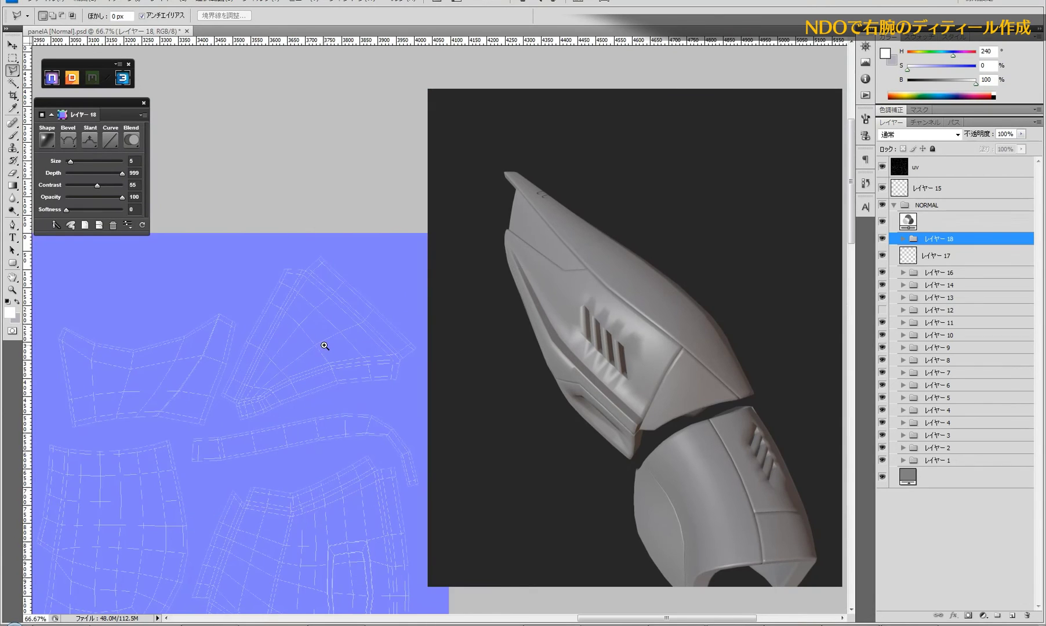
{"action": "left_click", "coordinate": [325, 346], "text": "ctrl"}
{"action": "left_click_drag", "start_coordinate": [299, 341], "coordinate": [243, 378]}
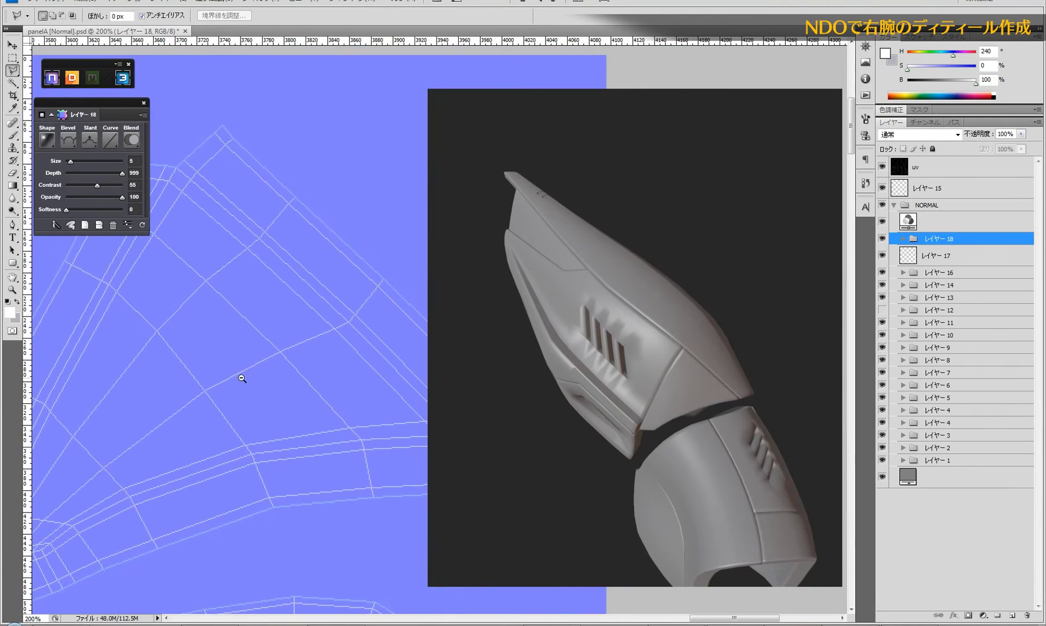
{"action": "left_click", "coordinate": [331, 373], "text": "ctrl+alt"}
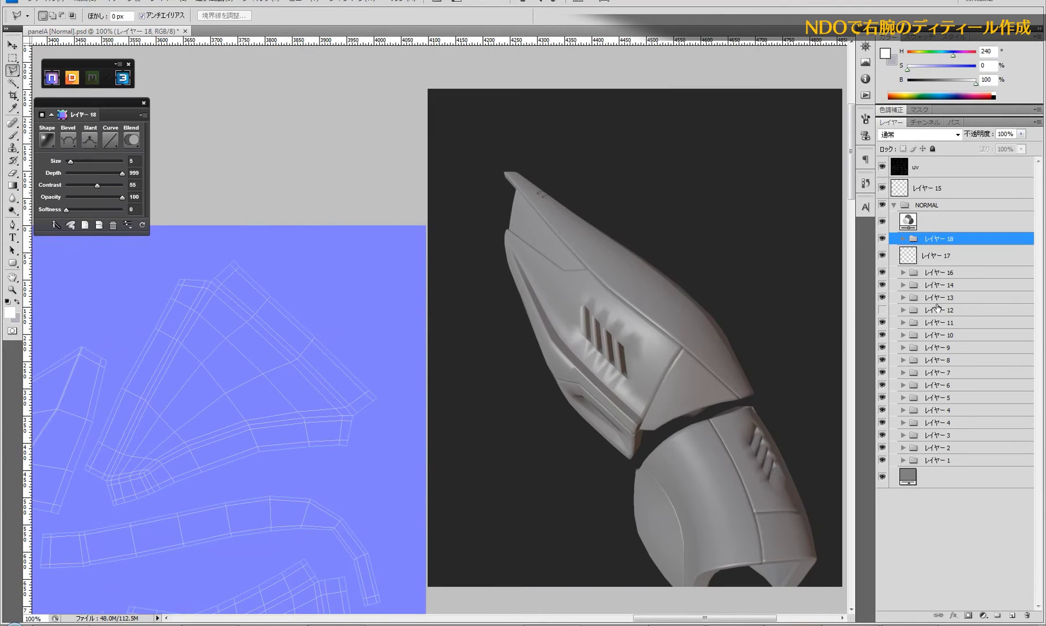
- Select レイヤー 17 and toggle its visibility to check what it contains
{"action": "left_click", "coordinate": [934, 257]}
{"action": "left_click", "coordinate": [883, 256]}
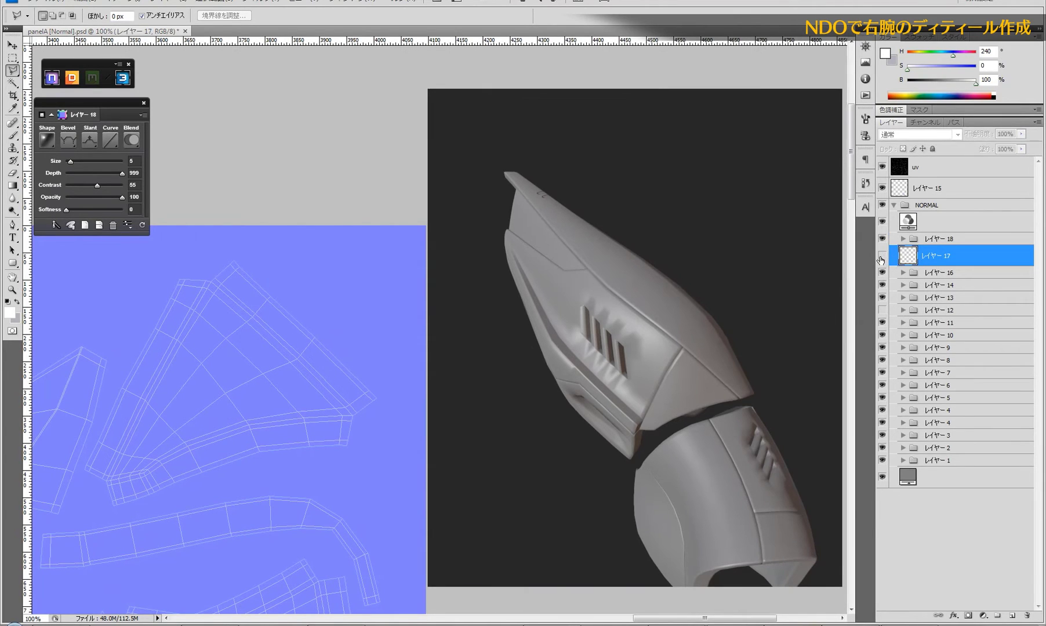
{"action": "left_click", "coordinate": [883, 257]}
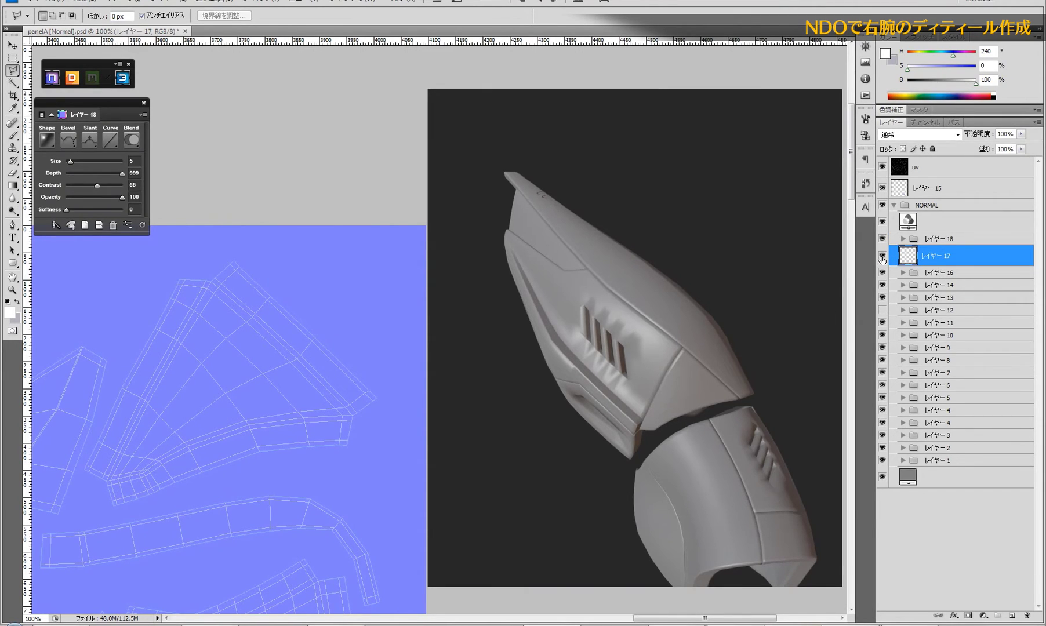
{"action": "left_click", "coordinate": [939, 241]}
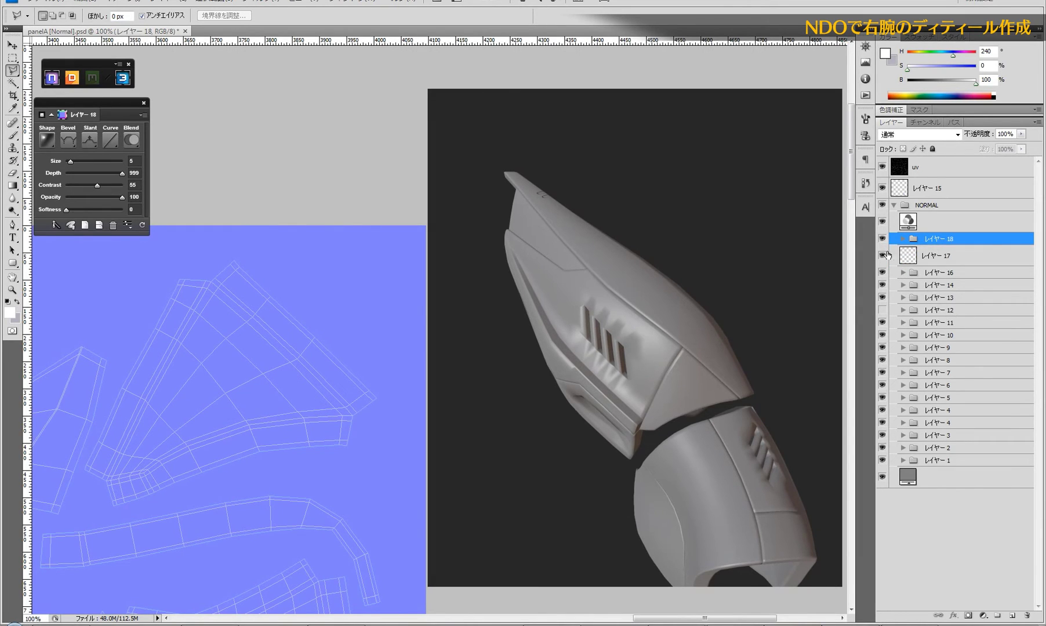
{"action": "left_click", "coordinate": [935, 257]}
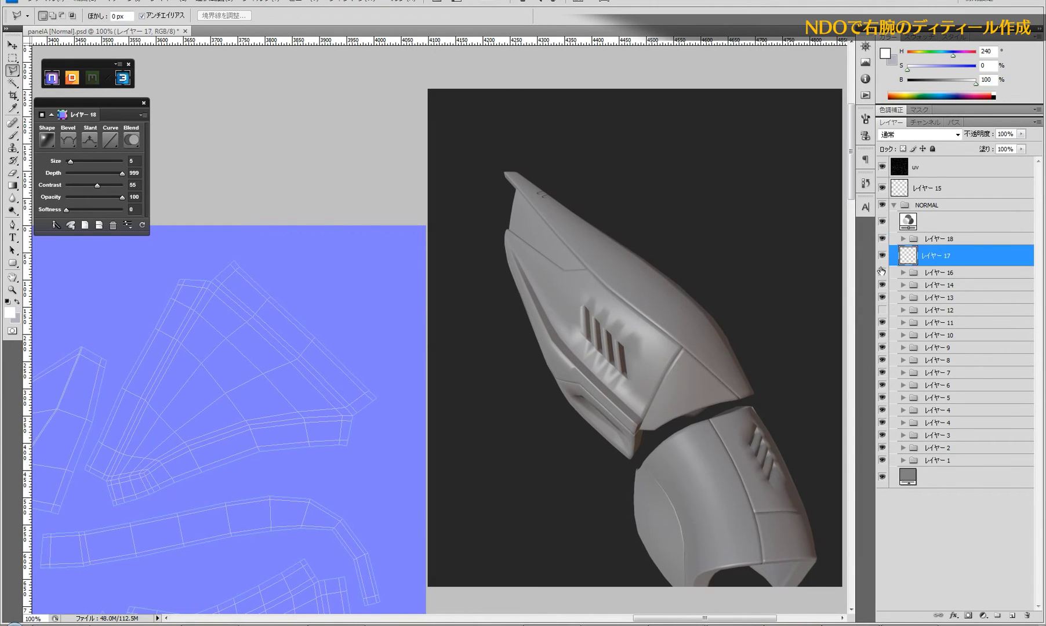
{"action": "left_click", "coordinate": [319, 371], "text": "ctrl+alt"}
{"action": "left_click_drag", "start_coordinate": [245, 409], "coordinate": [444, 355]}
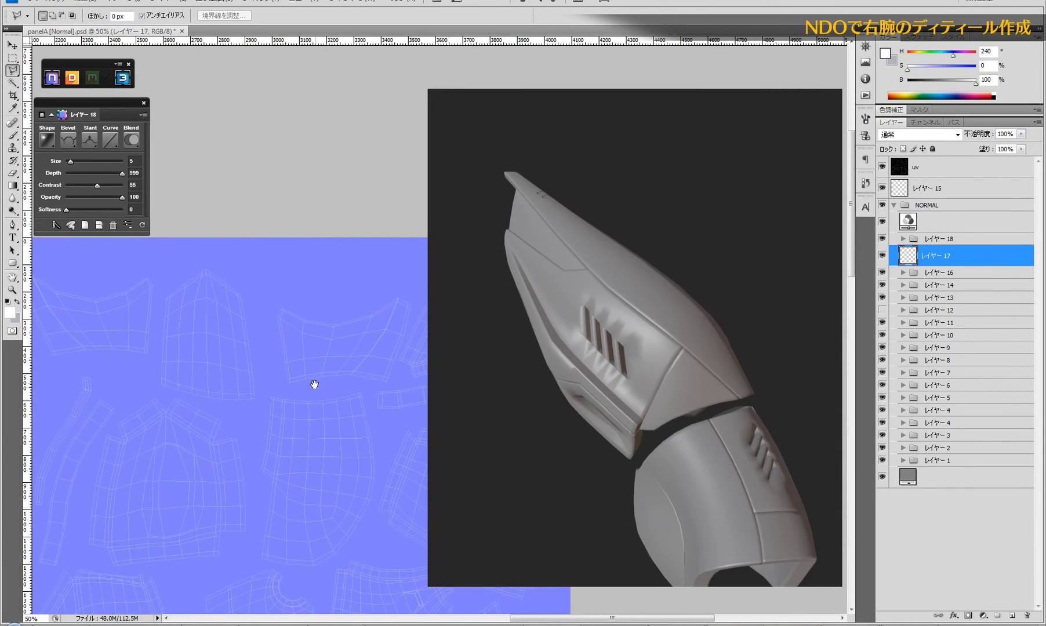
{"action": "mouse_move", "coordinate": [316, 385]}
{"action": "left_mouse_down"}
{"action": "mouse_move", "coordinate": [431, 344]}
{"action": "mouse_move", "coordinate": [444, 383]}
{"action": "left_mouse_up"}
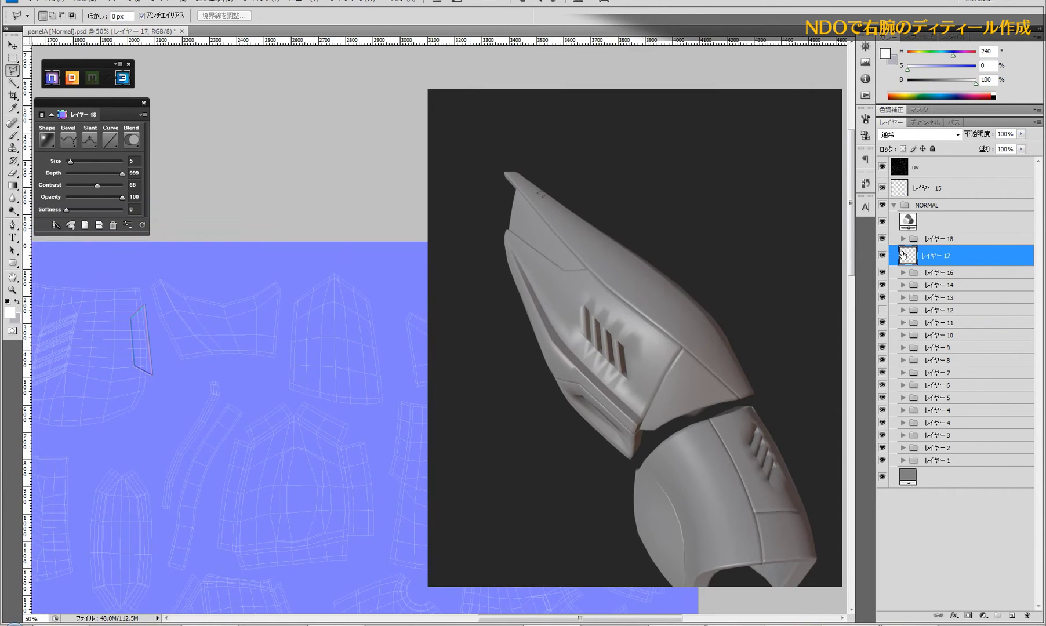
- Solo レイヤー 17 to inspect its contents, then move it above the レイヤー 18 group
{"action": "left_click", "coordinate": [882, 259]}
{"action": "left_click", "coordinate": [882, 258], "text": "alt"}
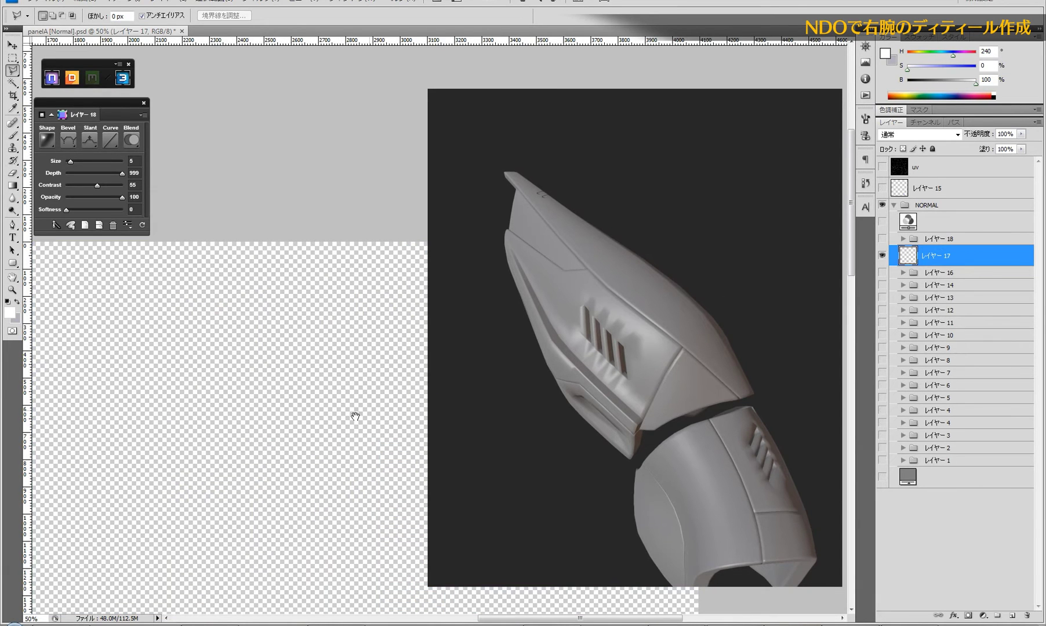
{"action": "scroll", "coordinate": [302, 371], "scroll_direction": "up", "scroll_amount": 2}
{"action": "left_click", "coordinate": [251, 365], "text": "alt"}
{"action": "left_click", "coordinate": [287, 451], "text": "alt"}
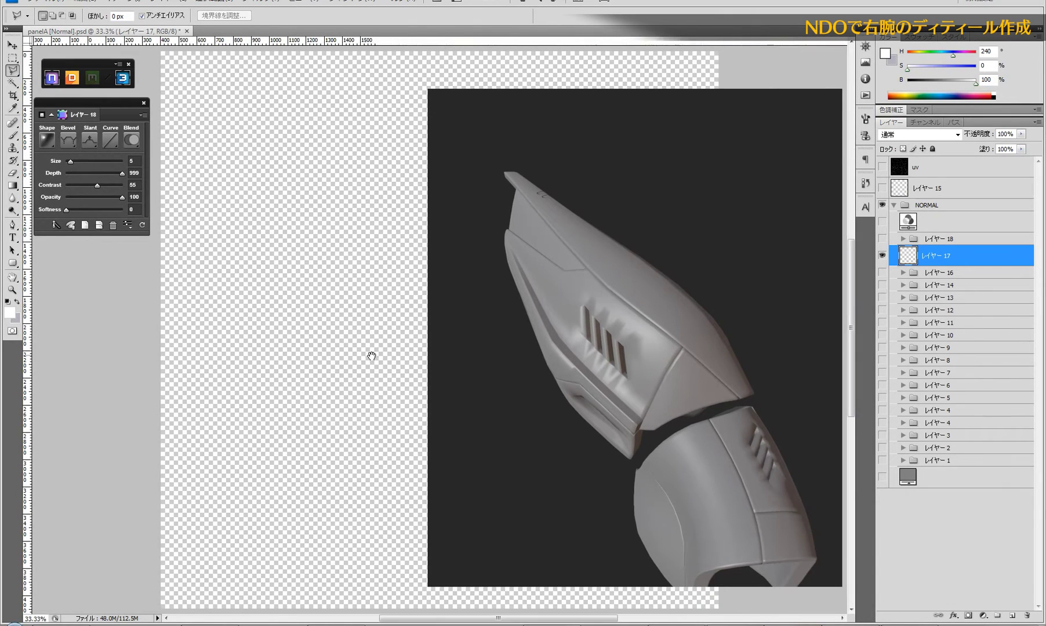
{"action": "mouse_move", "coordinate": [374, 356]}
{"action": "left_mouse_down"}
{"action": "mouse_move", "coordinate": [186, 481]}
{"action": "mouse_move", "coordinate": [112, 362]}
{"action": "left_mouse_up"}
{"action": "key", "text": "ctrl+plus"}
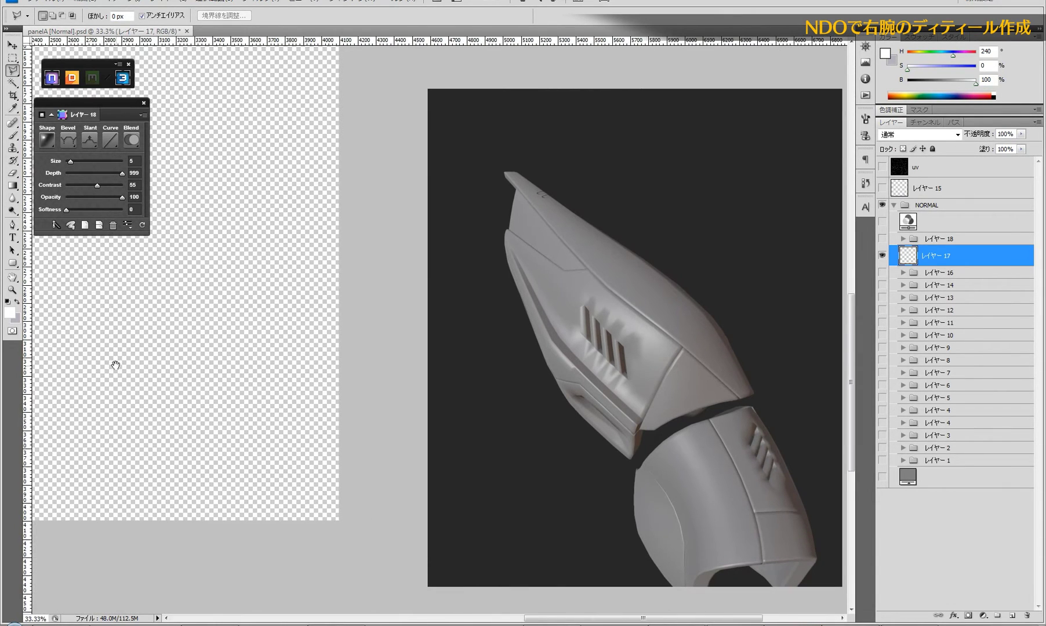
{"action": "left_click", "coordinate": [882, 256], "text": "alt"}
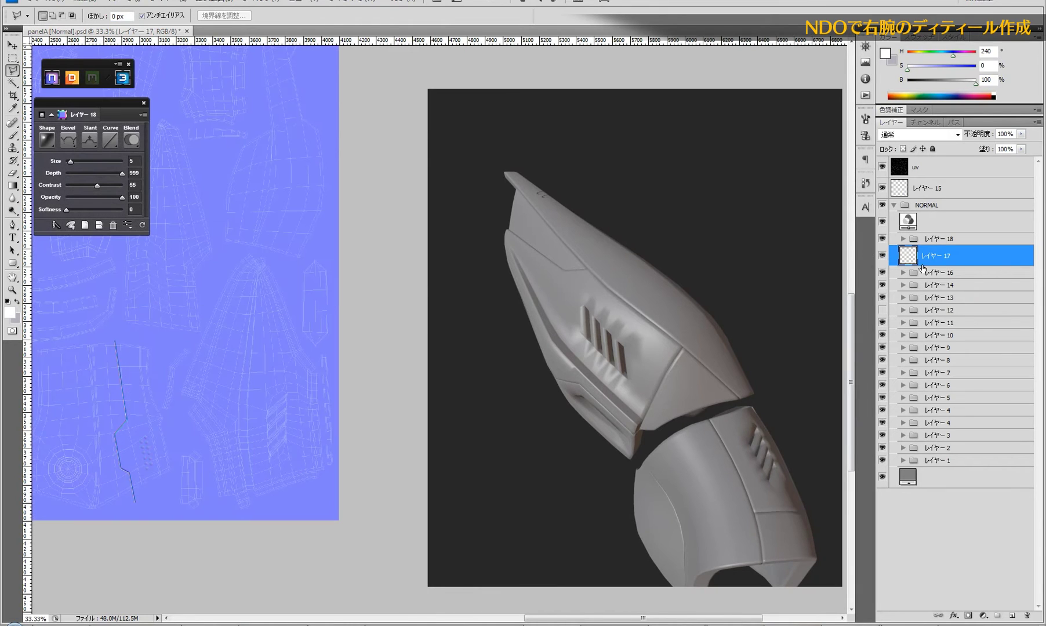
{"action": "left_click_drag", "start_coordinate": [935, 261], "coordinate": [943, 234]}
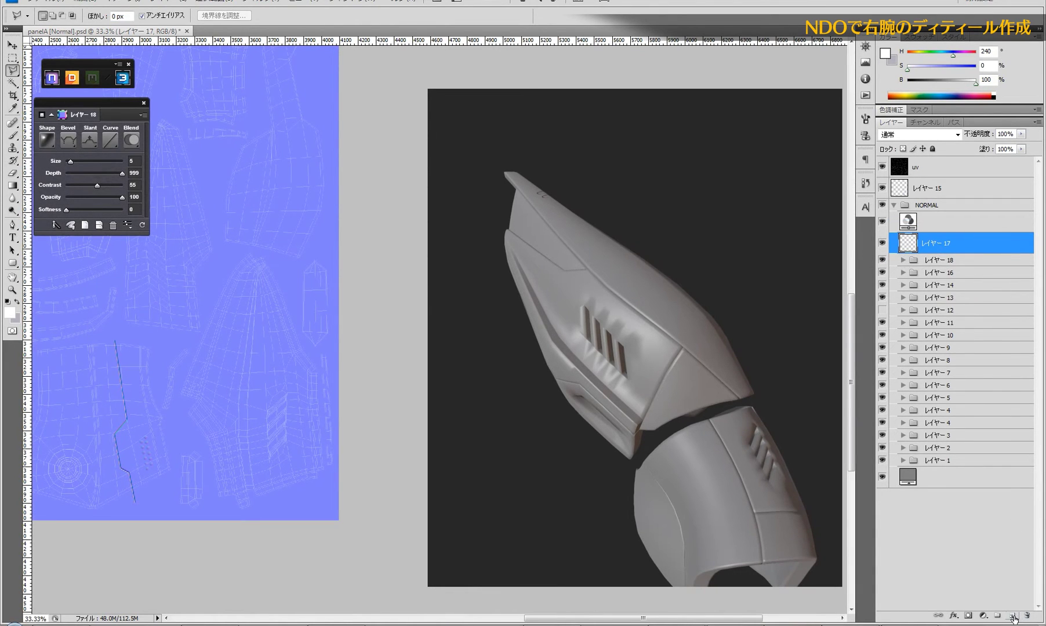
{"action": "scroll", "coordinate": [267, 232], "scroll_direction": "up", "scroll_amount": 3}
{"action": "scroll", "coordinate": [255, 283], "scroll_direction": "up", "scroll_amount": 3}
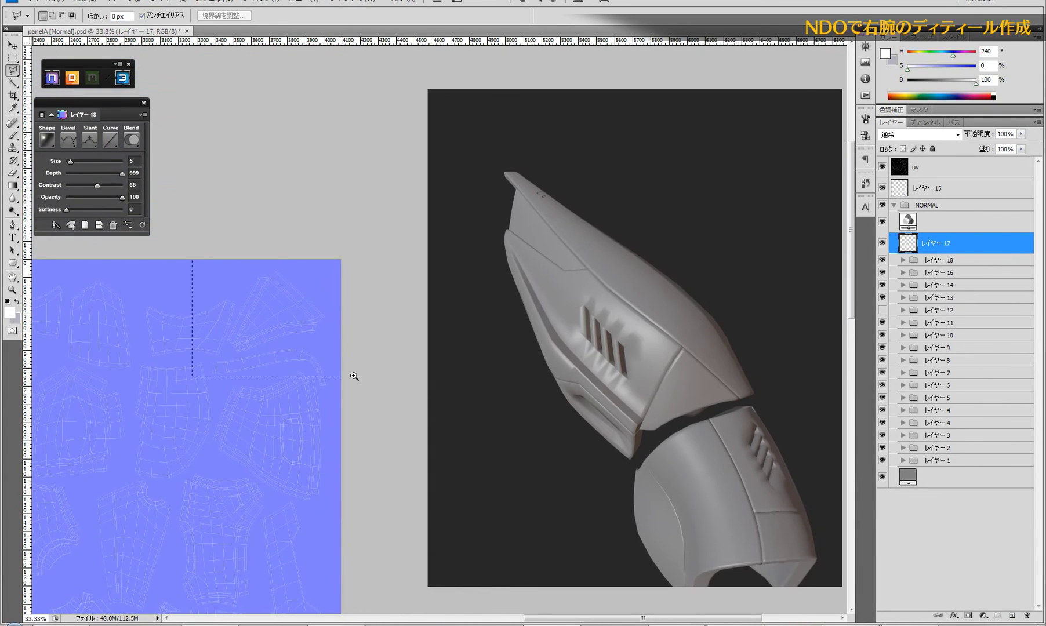
{"action": "left_click_drag", "start_coordinate": [355, 376], "coordinate": [273, 374]}
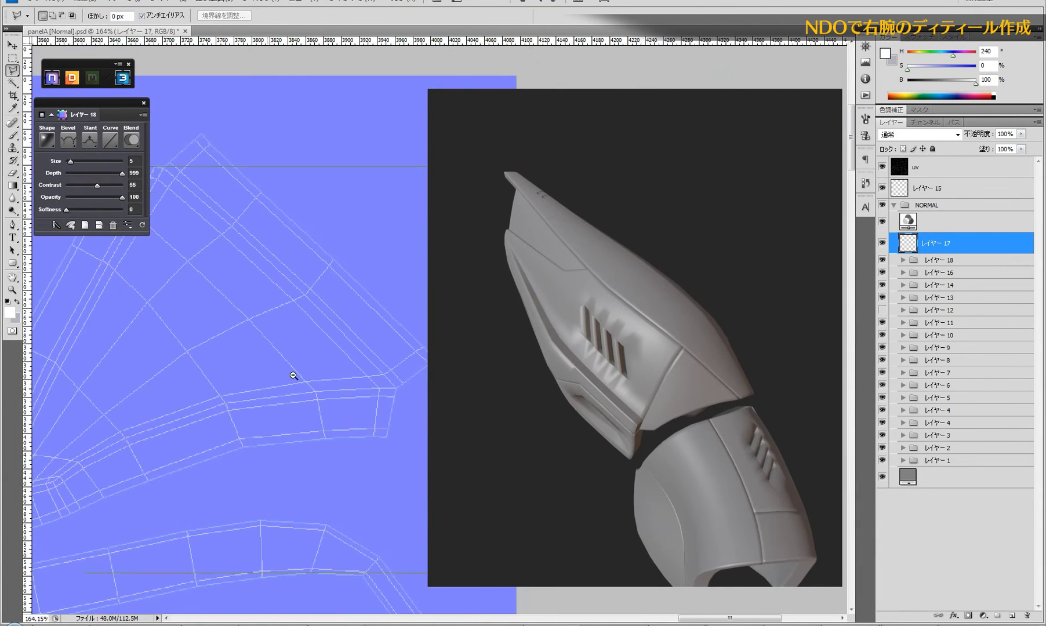
{"action": "left_click", "coordinate": [294, 376], "text": "alt"}
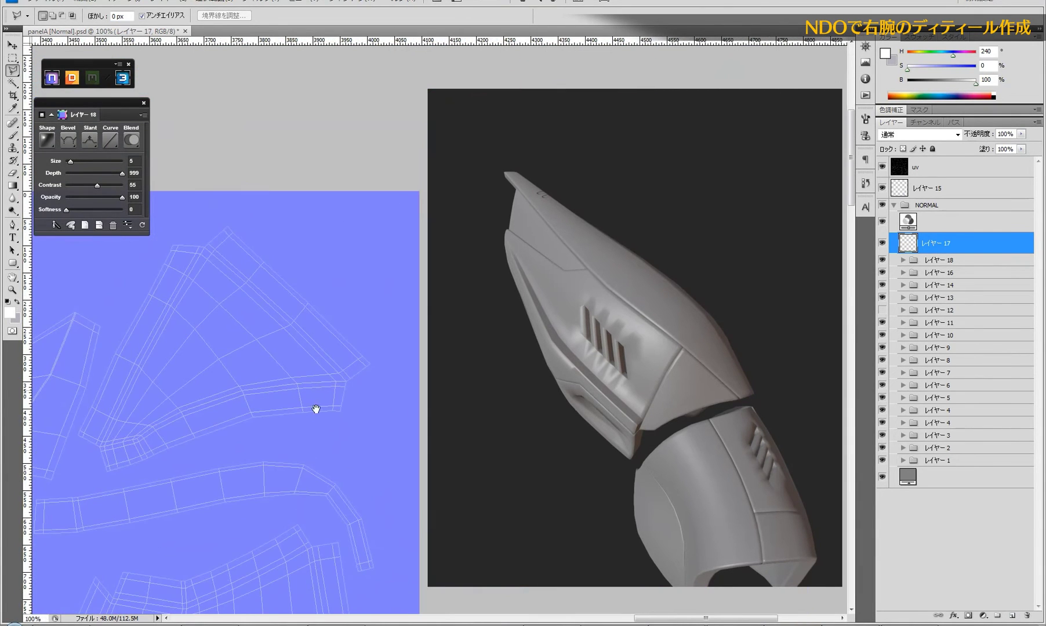
- Hide レイヤー 17, zoom to 200%, and trace the triangular panel outline over the forearm island
{"action": "left_click", "coordinate": [882, 243]}
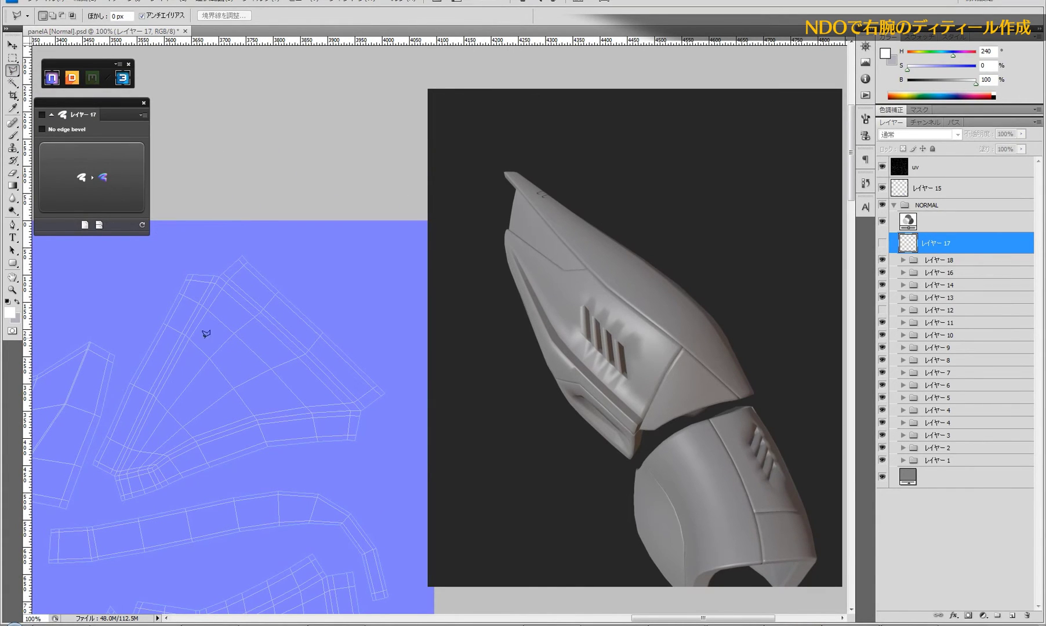
{"action": "left_click", "coordinate": [222, 332], "text": "ctrl"}
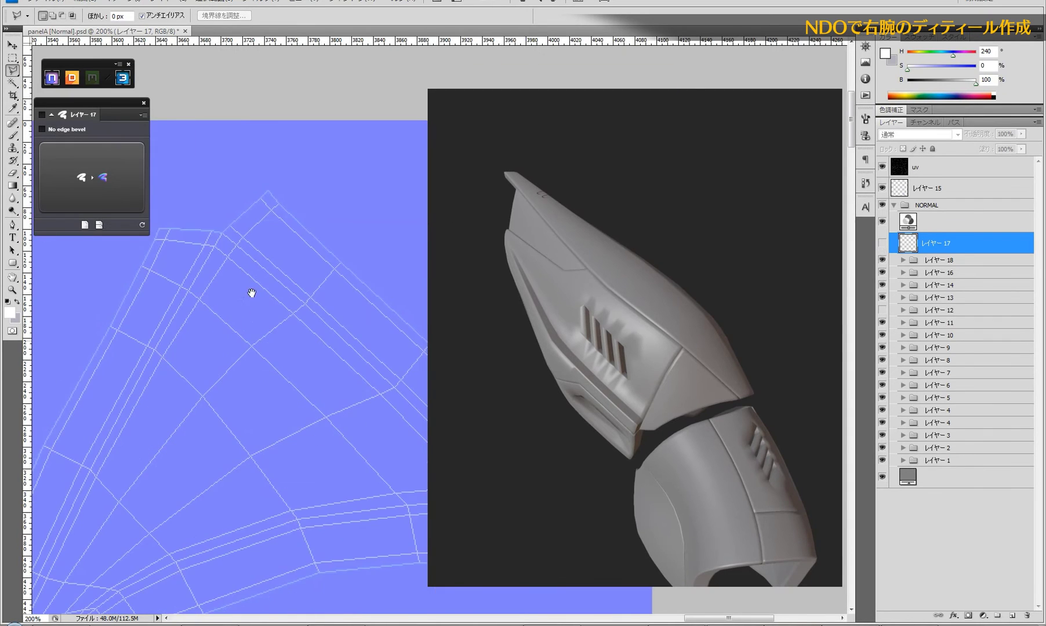
{"action": "left_click_drag", "start_coordinate": [250, 293], "coordinate": [191, 309]}
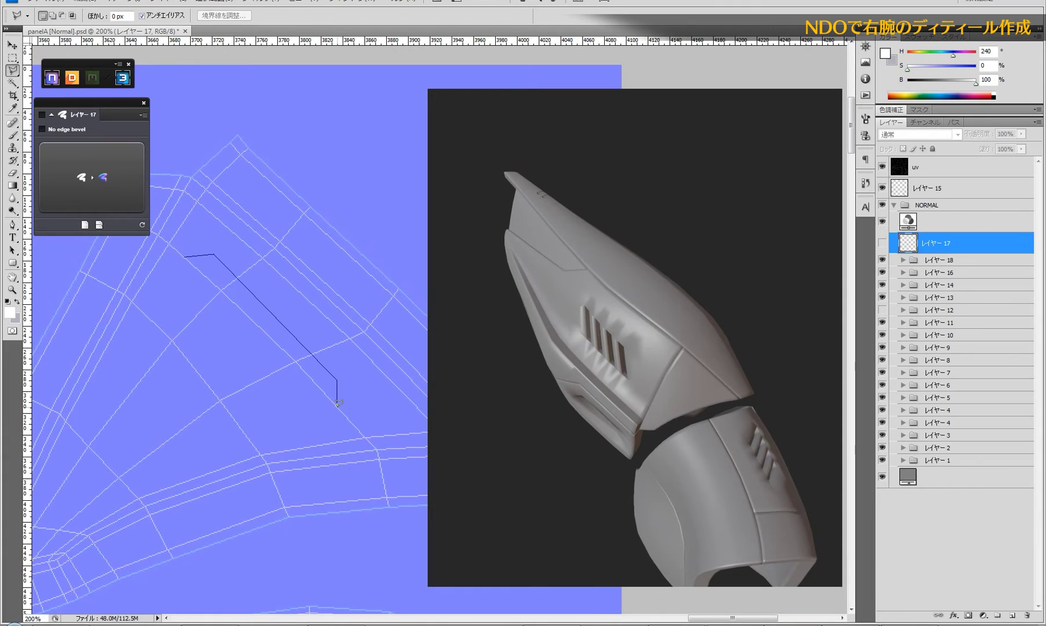
{"action": "left_click", "coordinate": [337, 407]}
{"action": "left_click_drag", "start_coordinate": [234, 423], "coordinate": [268, 415]}
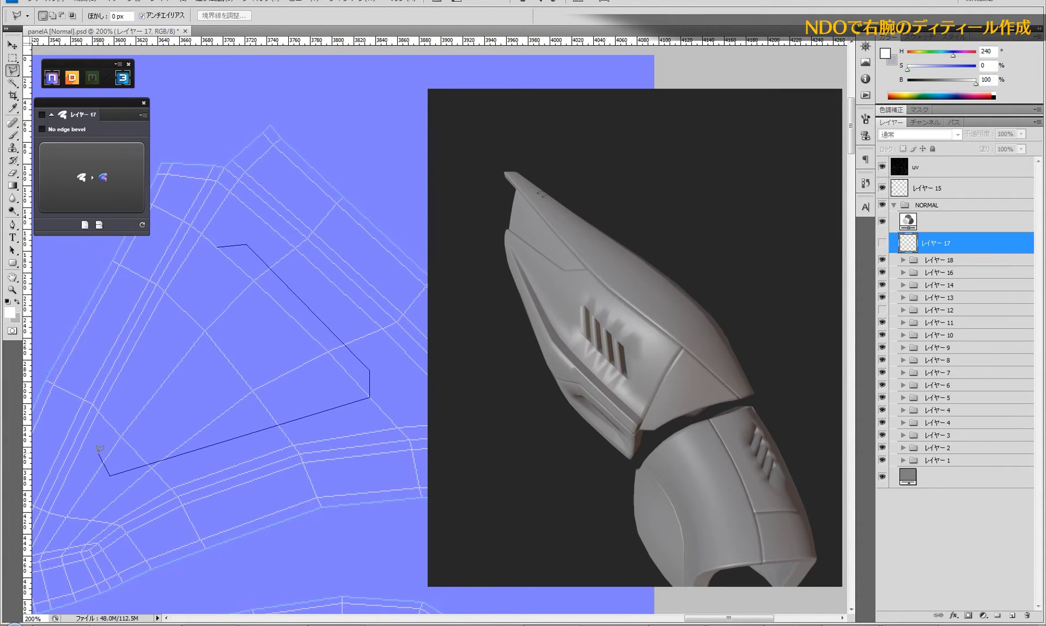
{"action": "left_click", "coordinate": [99, 455]}
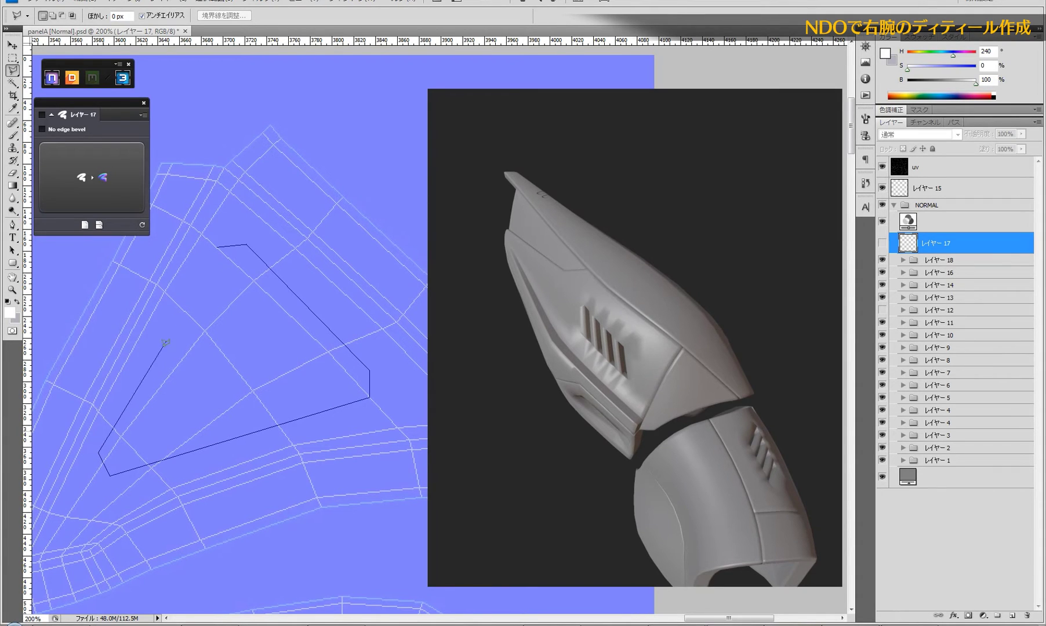
{"action": "left_click", "coordinate": [220, 243]}
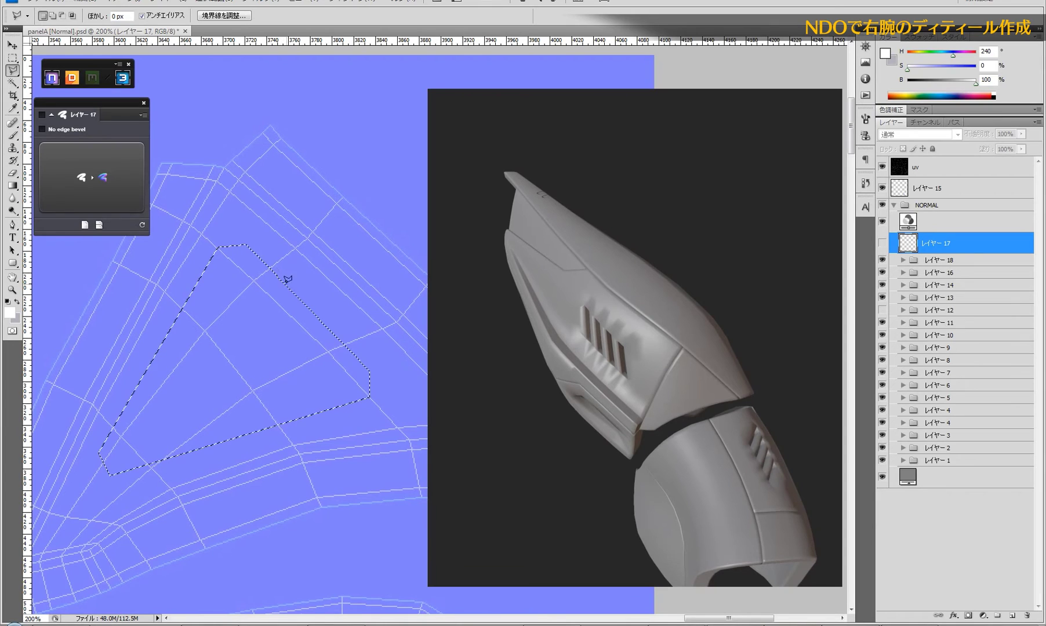
- Subtract the stepped notch from the panel selection with an Alt Polygonal Lasso
{"action": "scroll", "coordinate": [191, 321], "scroll_direction": "down", "scroll_amount": 2}
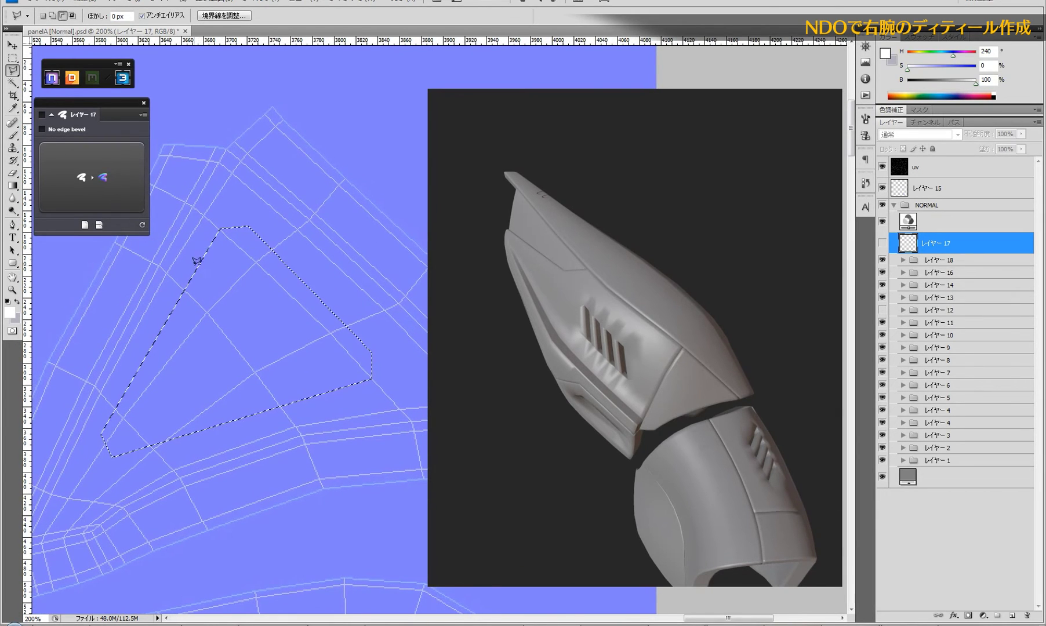
{"action": "key", "text": "alt"}
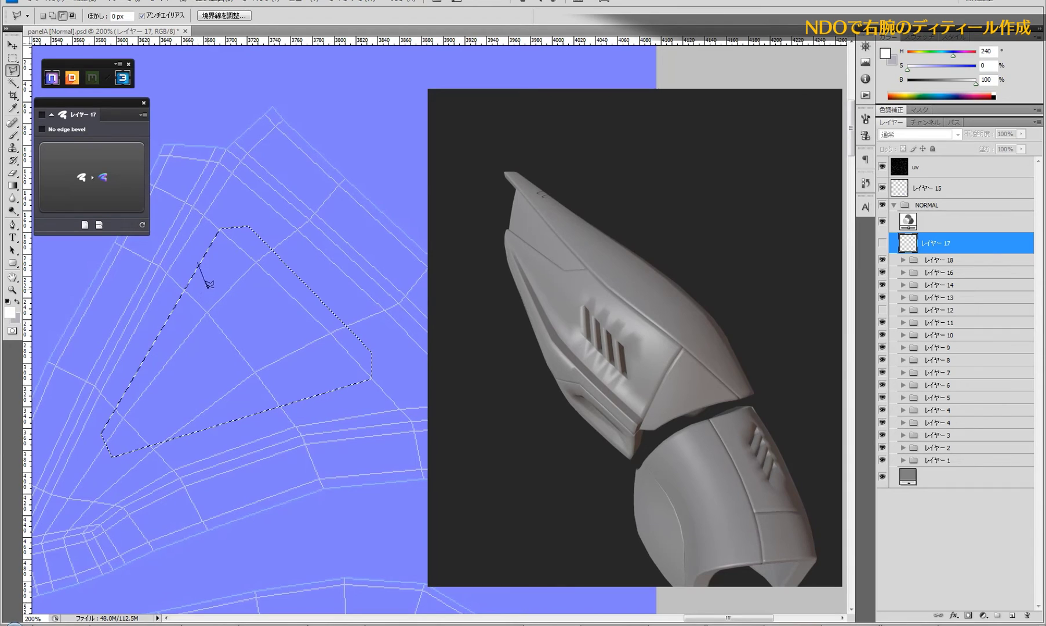
{"action": "left_click", "coordinate": [180, 333]}
{"action": "left_click", "coordinate": [198, 262], "text": "alt"}
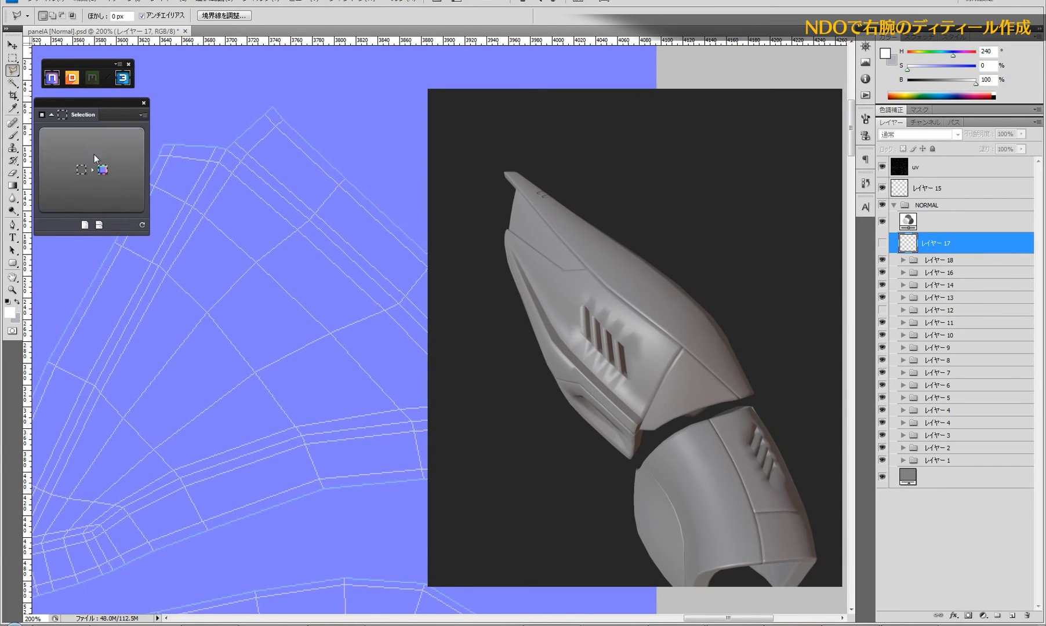
- Convert the notched selection into an nDo bevel outline and check it on the 3D preview
{"action": "left_click", "coordinate": [89, 172]}
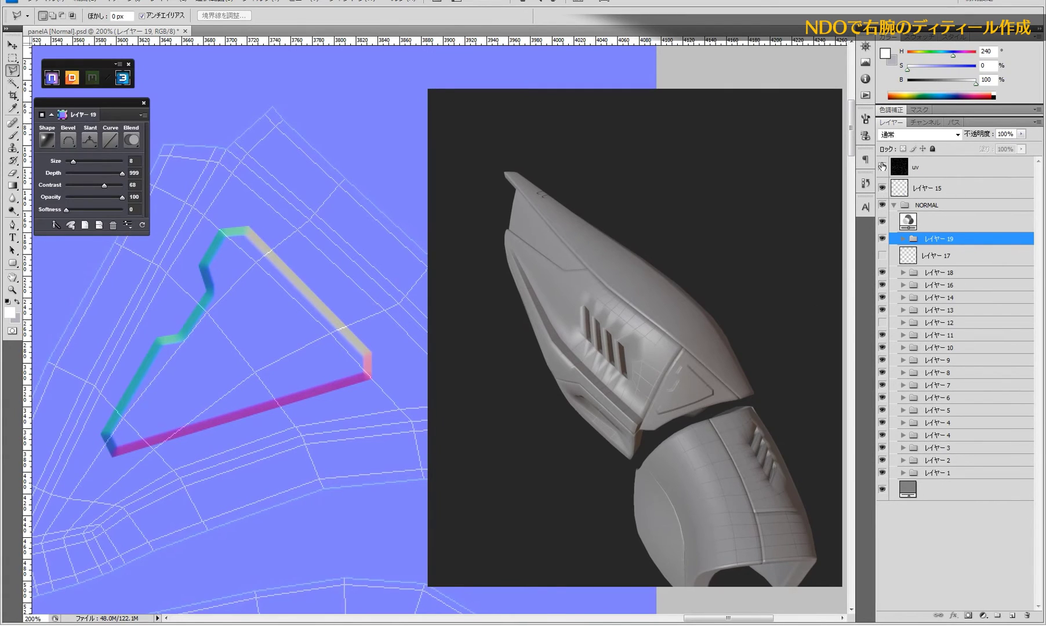
{"action": "left_click", "coordinate": [882, 167]}
{"action": "left_click", "coordinate": [130, 112]}
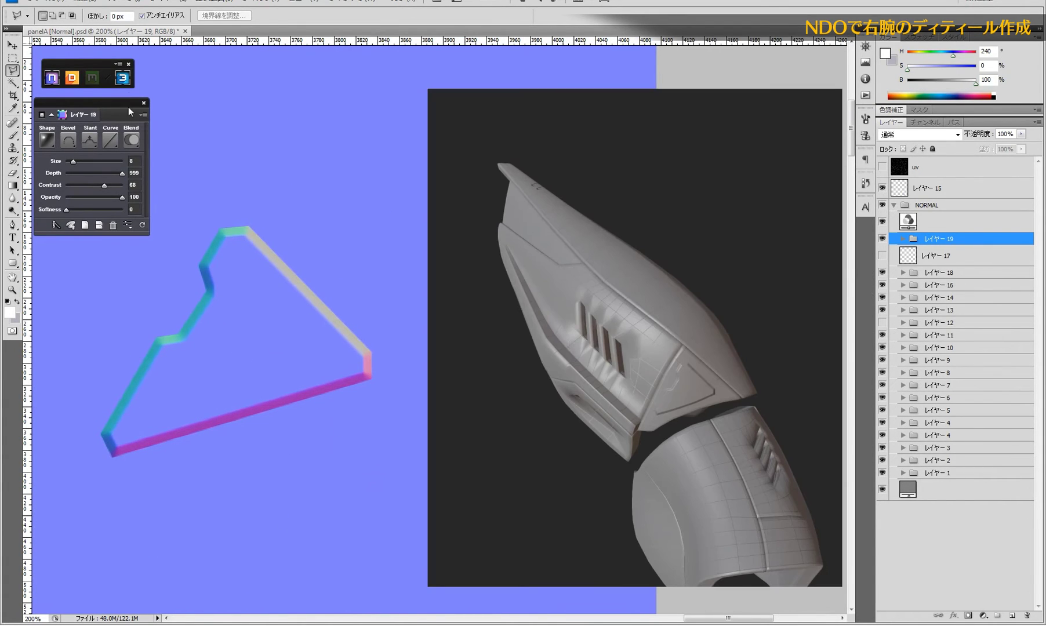
{"action": "scroll", "coordinate": [662, 397], "scroll_direction": "up", "scroll_amount": 2}
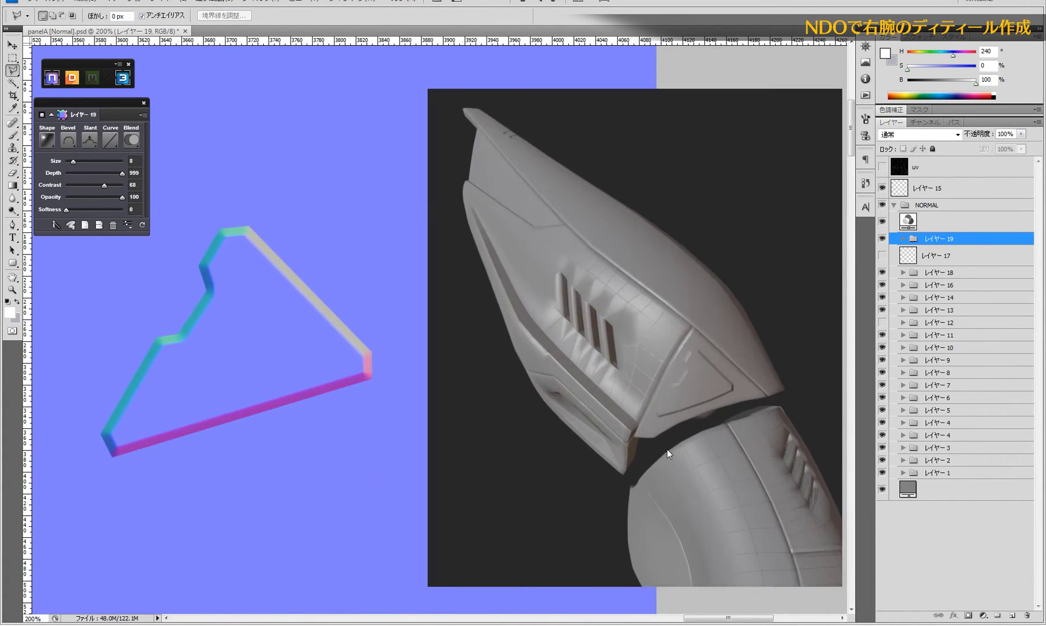
{"action": "scroll", "coordinate": [667, 449], "scroll_direction": "up", "scroll_amount": 2}
{"action": "scroll", "coordinate": [655, 438], "scroll_direction": "up", "scroll_amount": 2}
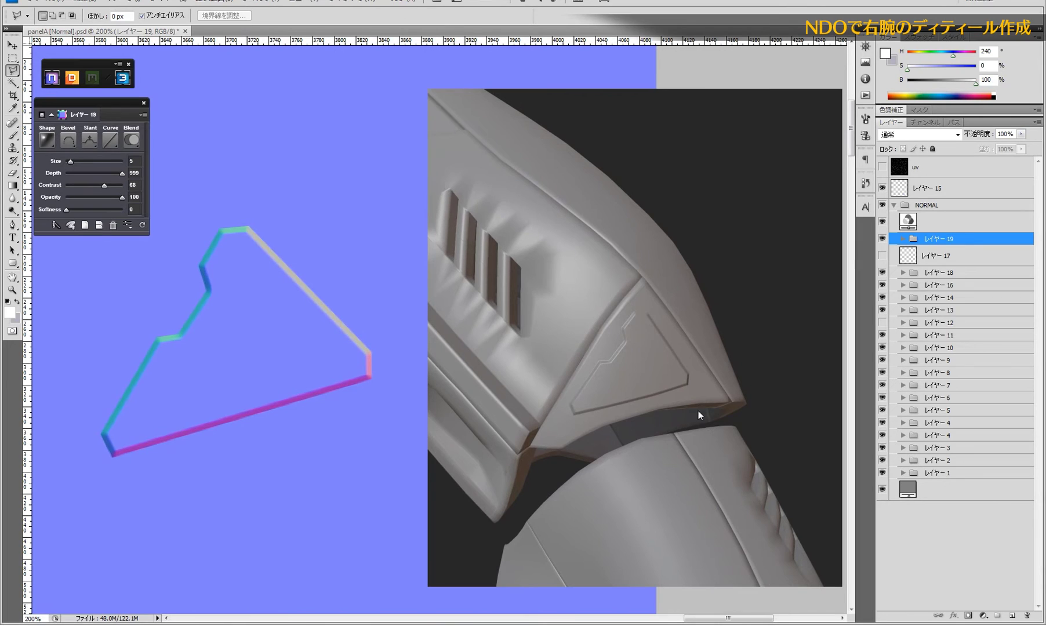
{"action": "mouse_move", "coordinate": [699, 410]}
{"action": "left_mouse_down"}
{"action": "mouse_move", "coordinate": [708, 382]}
{"action": "mouse_move", "coordinate": [700, 448]}
{"action": "left_mouse_up"}
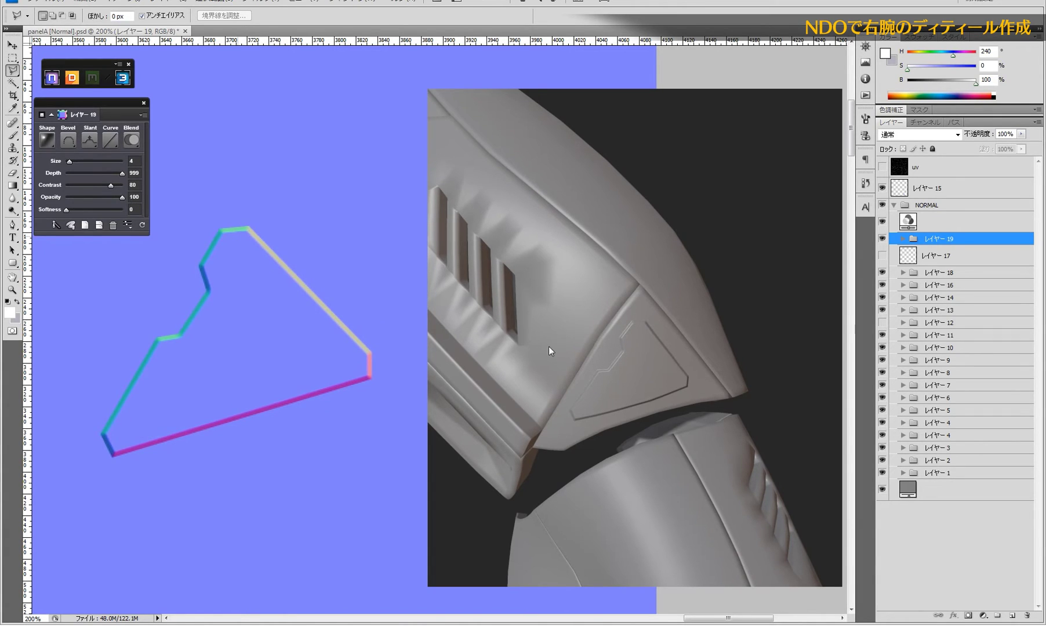
- Try an inward slant on the outline bevel, then set it back to outward
{"action": "left_click", "coordinate": [89, 145]}
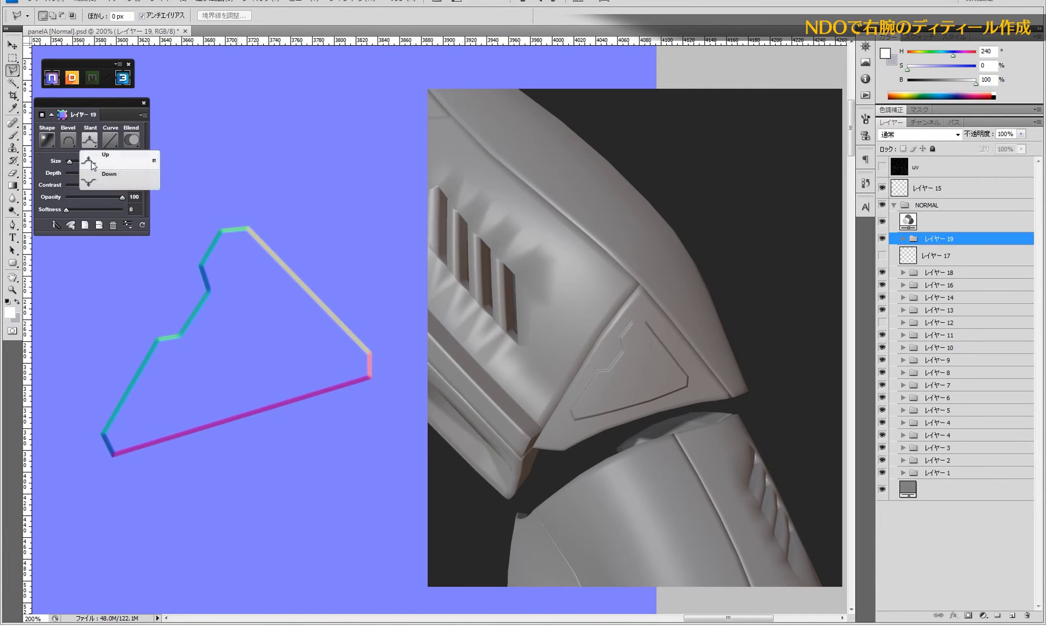
{"action": "left_click", "coordinate": [98, 177]}
{"action": "left_click_drag", "start_coordinate": [586, 401], "coordinate": [623, 340]}
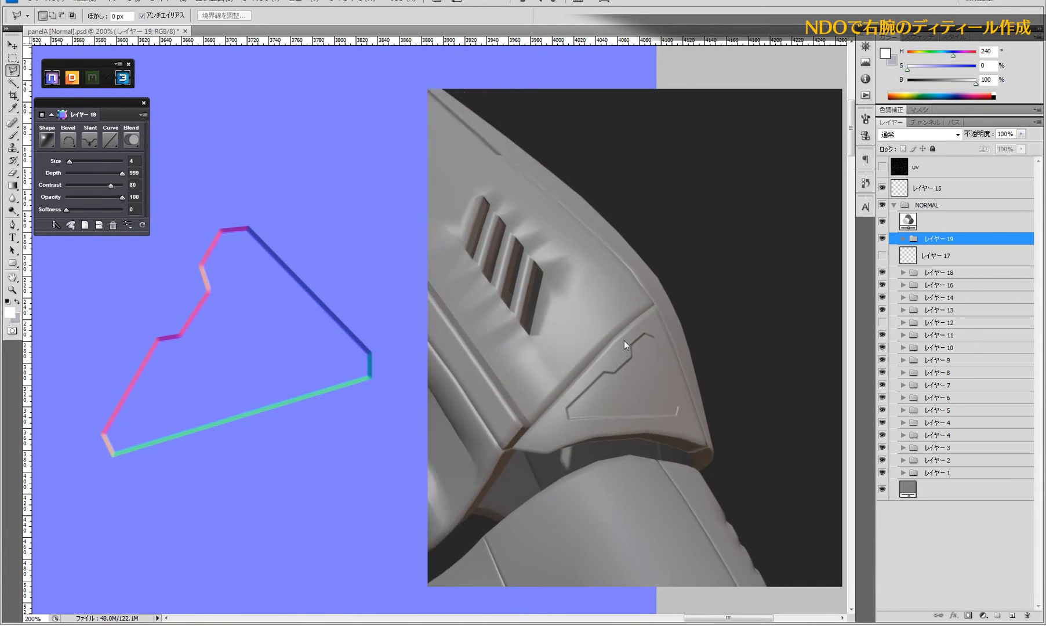
{"action": "left_click", "coordinate": [91, 144]}
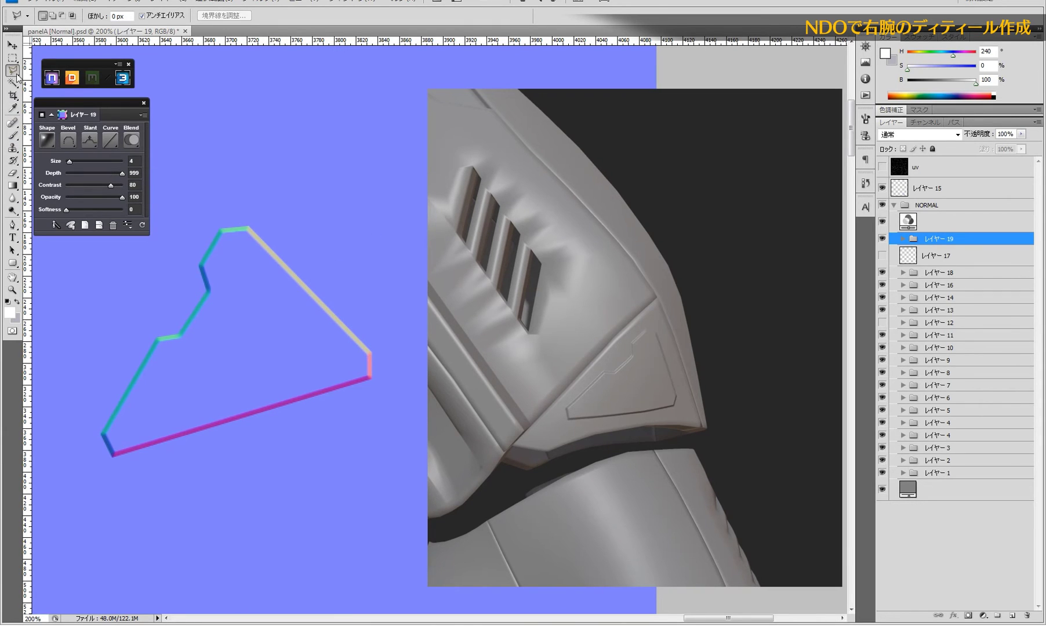
{"action": "left_click_drag", "start_coordinate": [13, 58], "coordinate": [44, 73]}
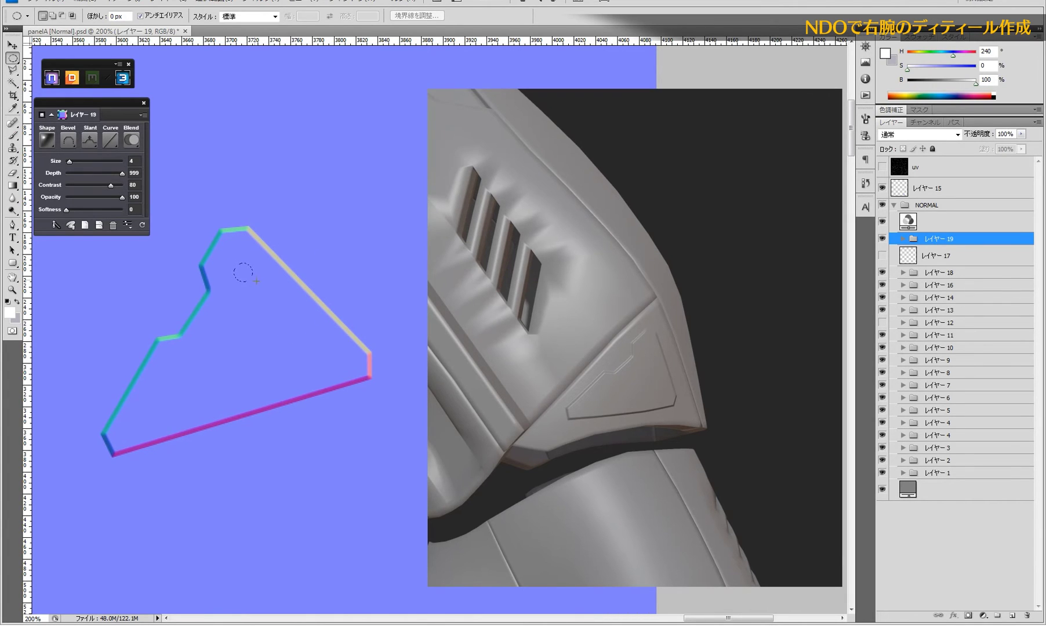
- Fill a small white circle on レイヤー 17 and copy it to the opposite panel corner
{"action": "left_click_drag", "start_coordinate": [256, 280], "coordinate": [241, 266]}
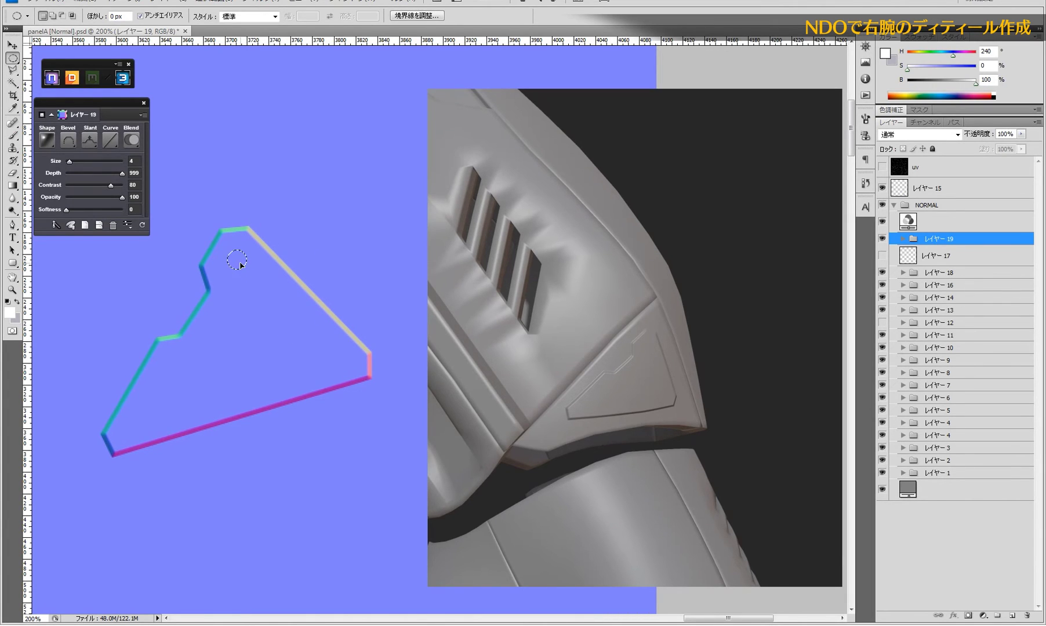
{"action": "left_click", "coordinate": [935, 256]}
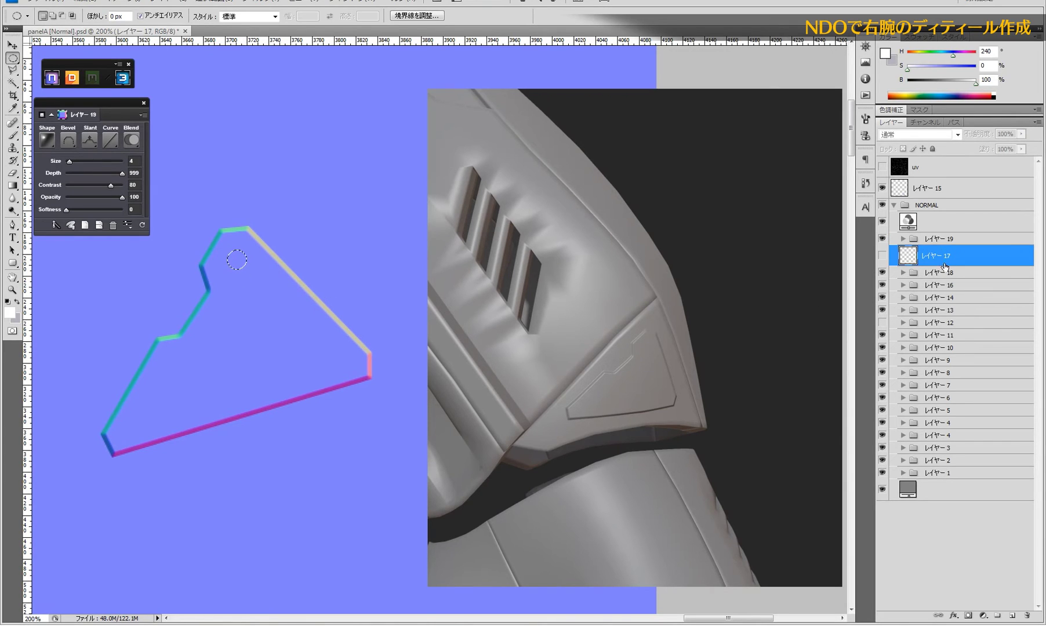
{"action": "left_click_drag", "start_coordinate": [934, 257], "coordinate": [940, 235]}
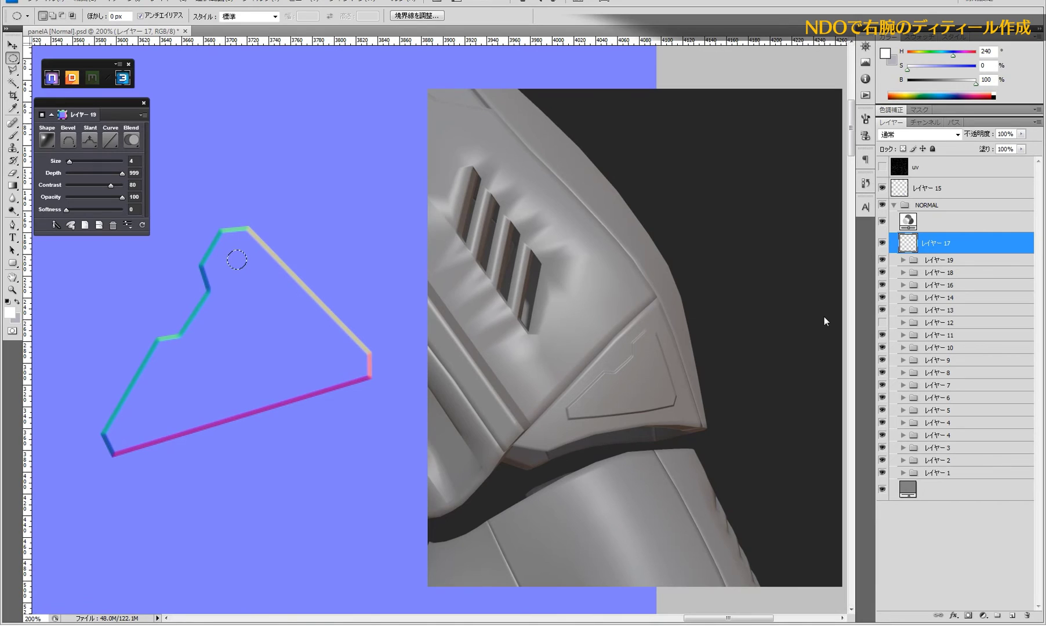
{"action": "key", "text": "shift+F5"}
{"action": "key", "text": "Return"}
{"action": "key", "text": "ctrl+d"}
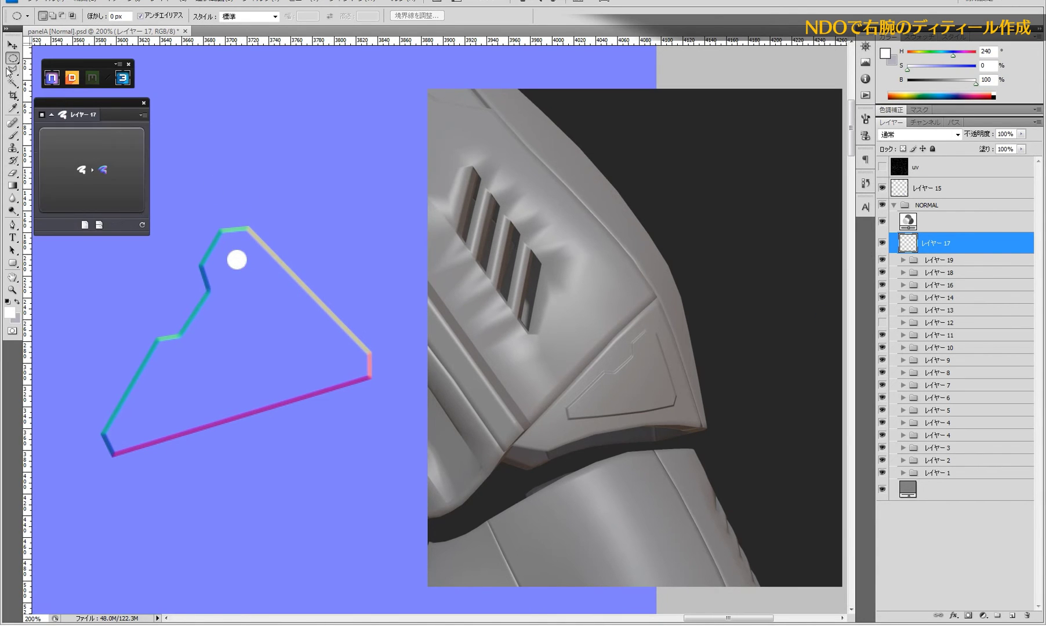
{"action": "left_click_drag", "start_coordinate": [198, 294], "coordinate": [330, 374]}
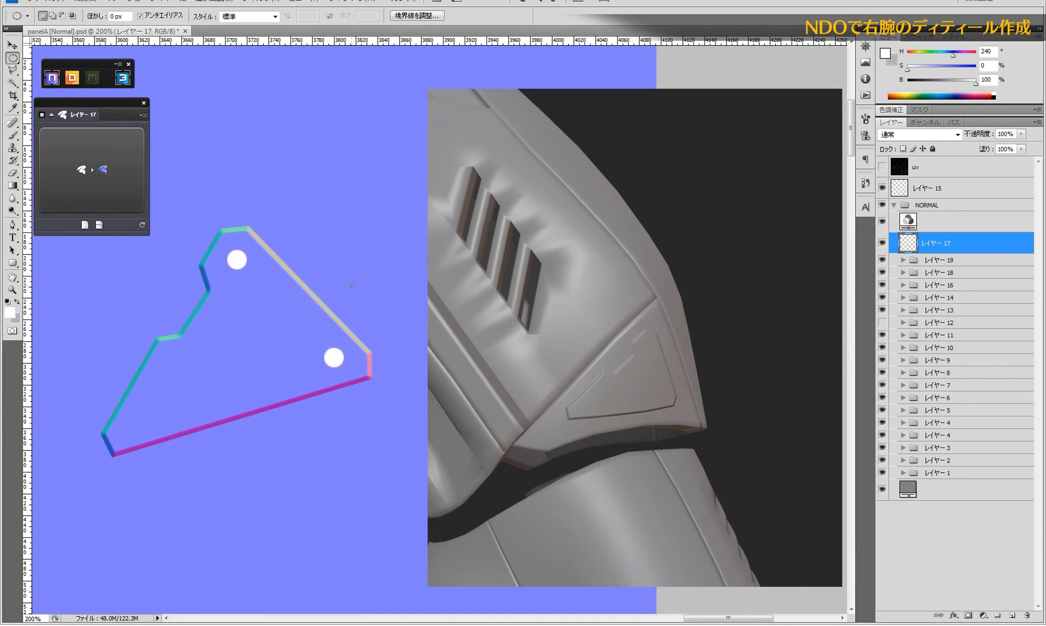
{"action": "key", "text": "ctrl+d"}
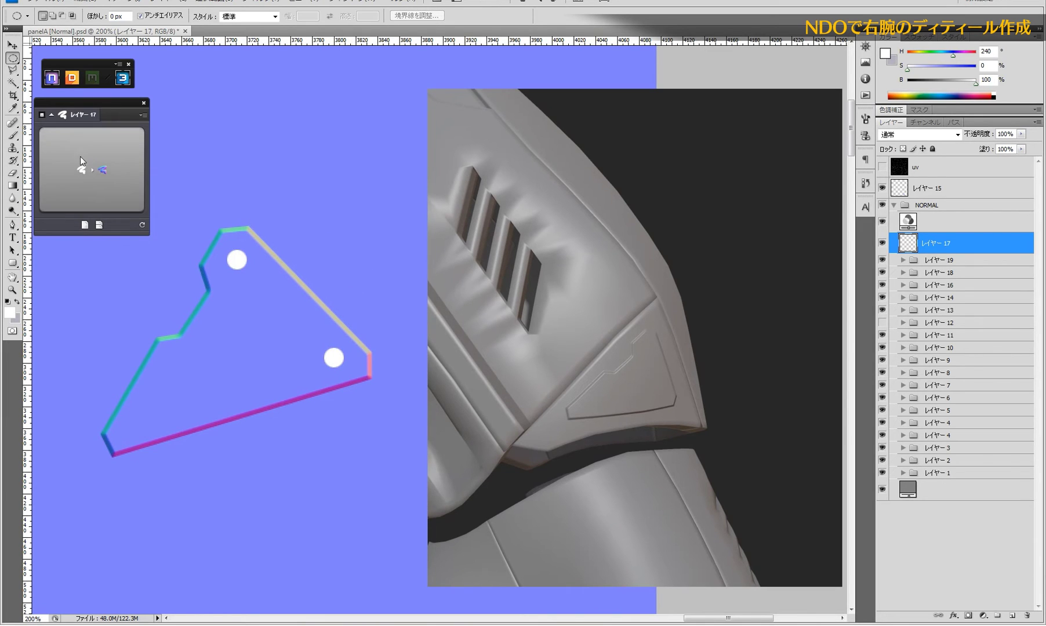
- Convert the white dots with nDo: Size 3, Contrast 84, Slant Down
{"action": "left_click", "coordinate": [81, 158]}
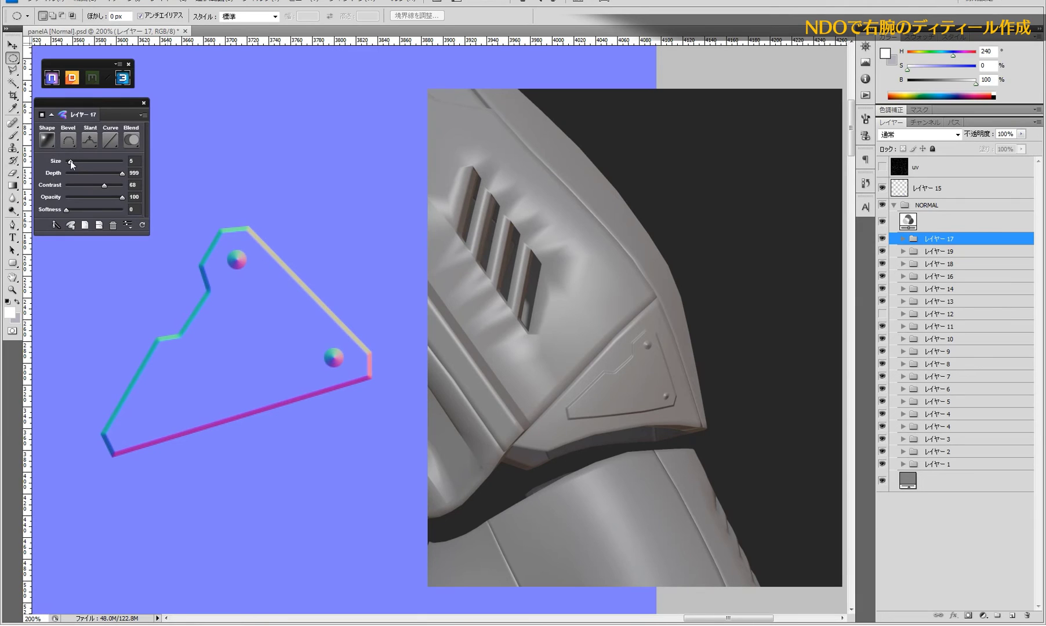
{"action": "left_click_drag", "start_coordinate": [71, 164], "coordinate": [69, 164]}
{"action": "left_click", "coordinate": [113, 185]}
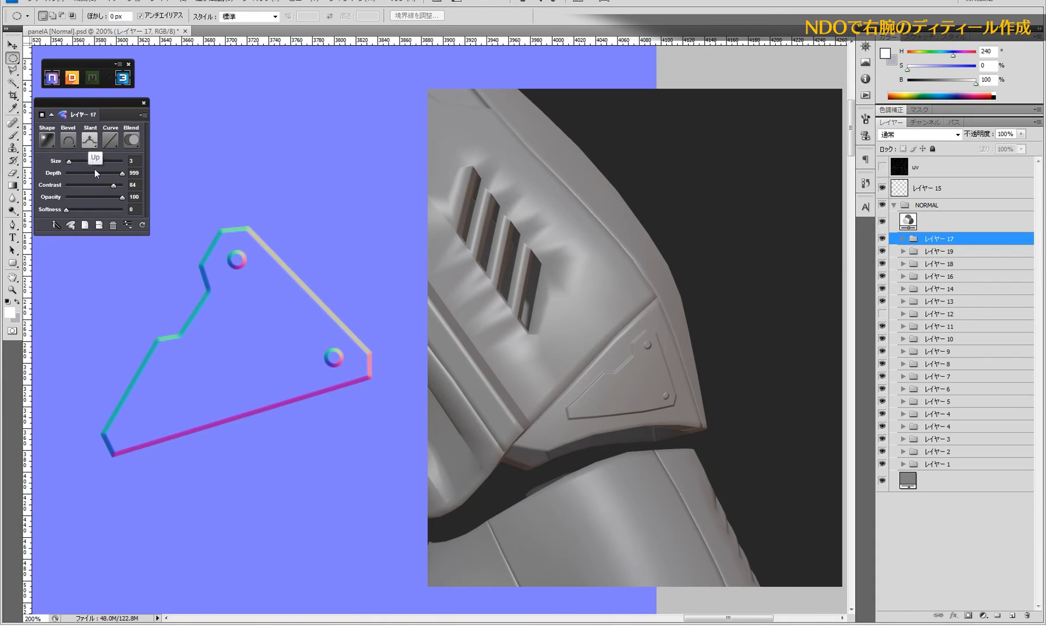
{"action": "left_click", "coordinate": [96, 175]}
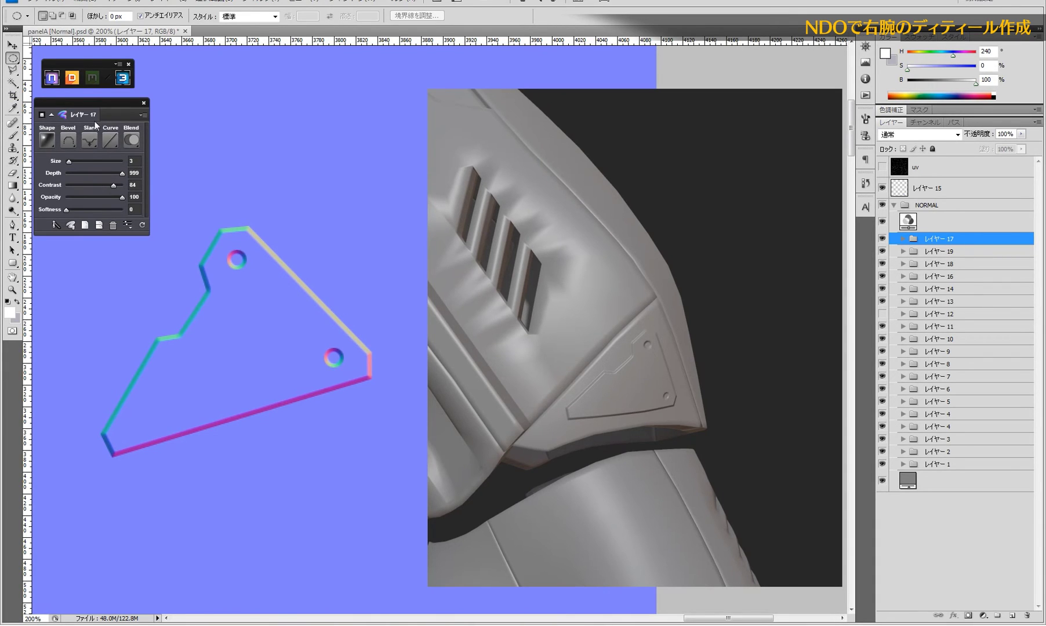
- Set the screw holes' nDo Slant to Up so they bevel outward
{"action": "left_click", "coordinate": [90, 143]}
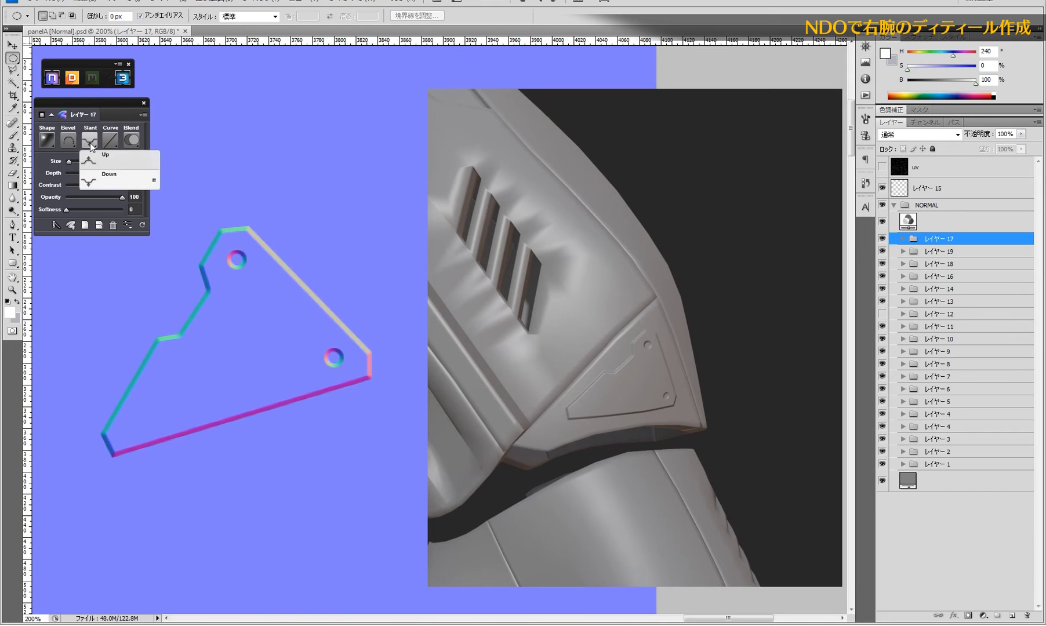
{"action": "left_click", "coordinate": [100, 163]}
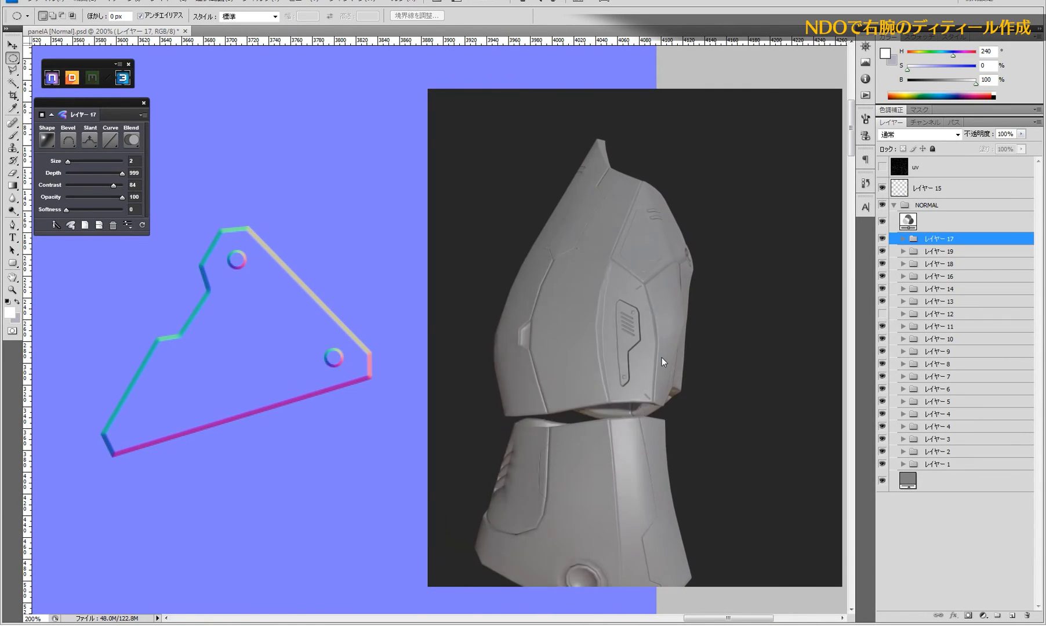
- Add a new layer, show the UV wireframe, and zoom in on the painted stroke area
{"action": "left_click", "coordinate": [1014, 616]}
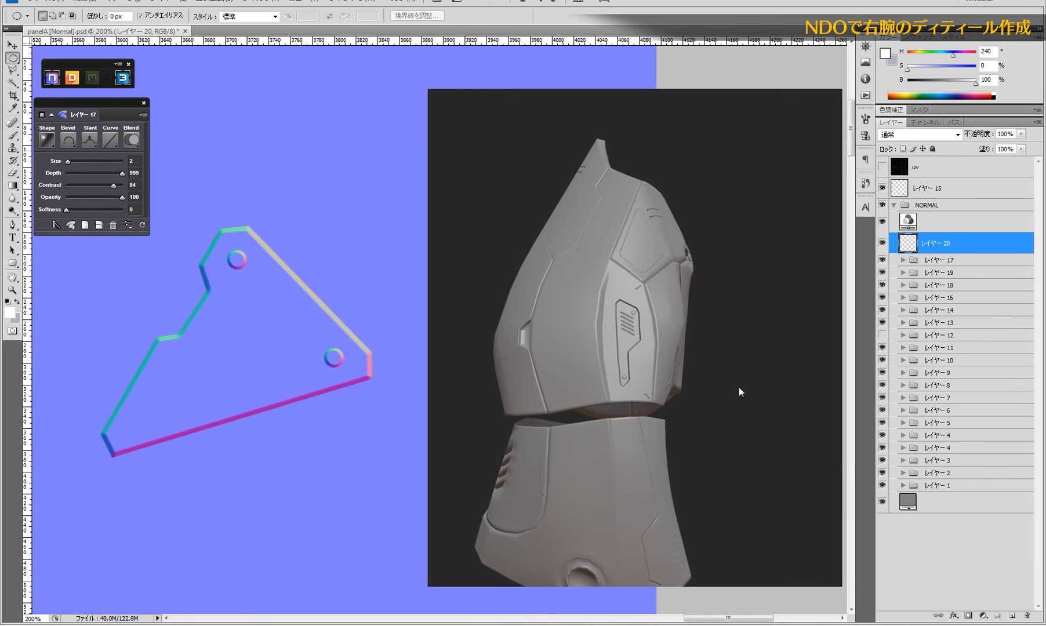
{"action": "left_click_drag", "start_coordinate": [347, 292], "coordinate": [334, 366]}
{"action": "left_click", "coordinate": [274, 375], "text": "alt"}
{"action": "left_click", "coordinate": [275, 375], "text": "alt"}
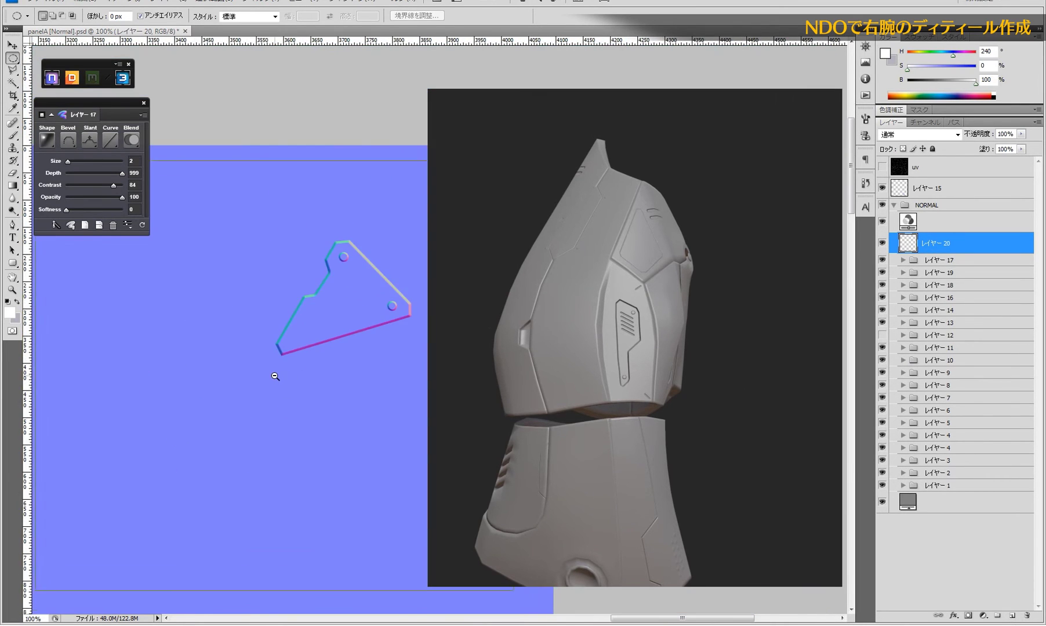
{"action": "left_click", "coordinate": [883, 168]}
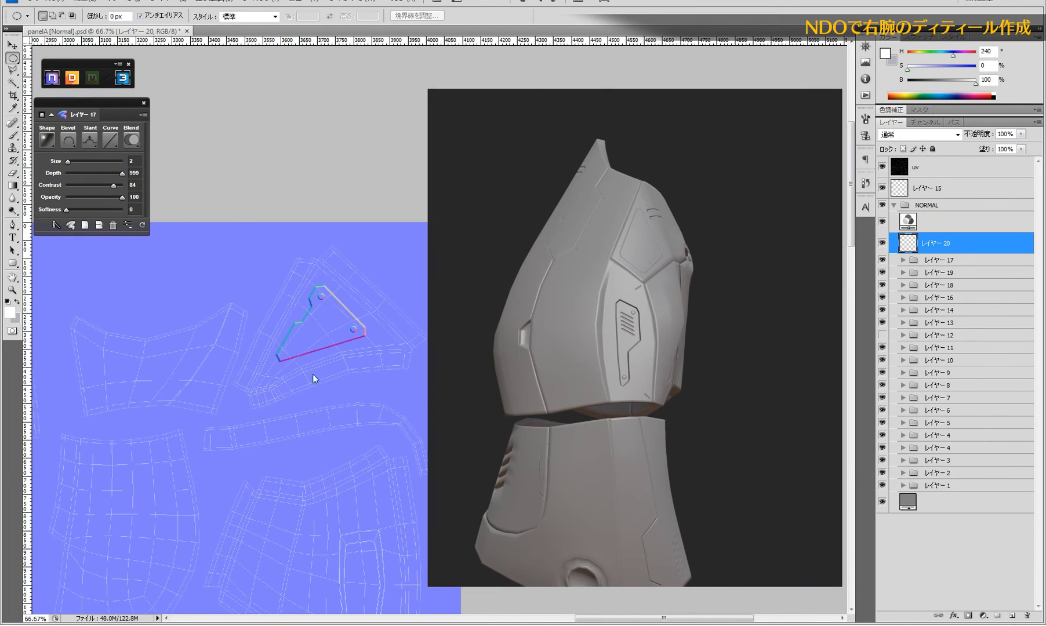
{"action": "left_click_drag", "start_coordinate": [312, 374], "coordinate": [299, 366]}
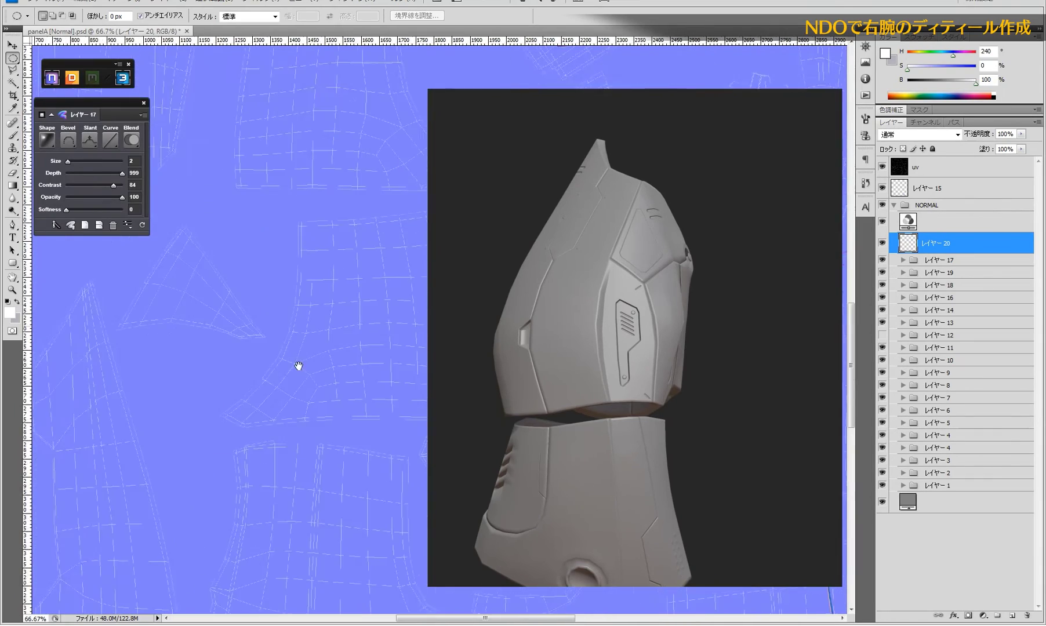
{"action": "left_click", "coordinate": [283, 402], "text": "ctrl"}
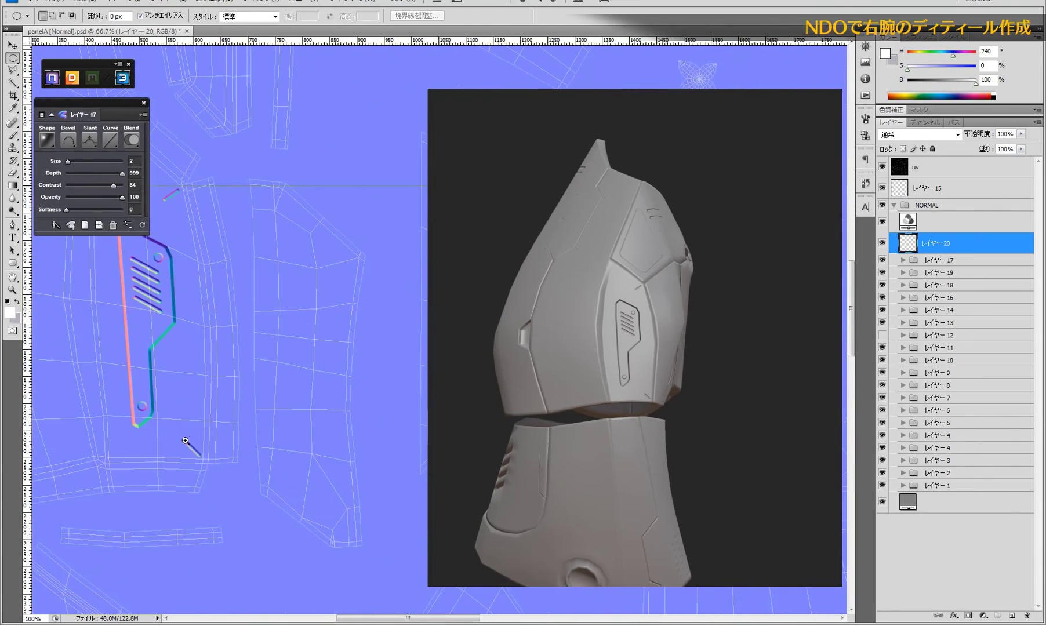
{"action": "left_click", "coordinate": [185, 441]}
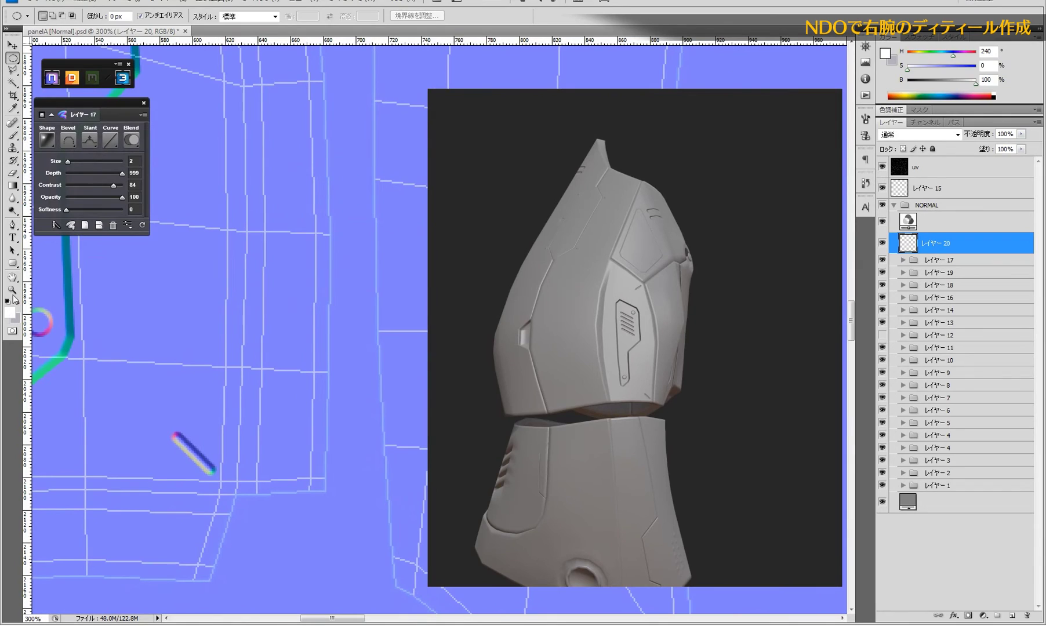
- Draw a small white horizontal rounded bar with the Rounded Rectangle Tool
{"action": "left_click", "coordinate": [13, 263]}
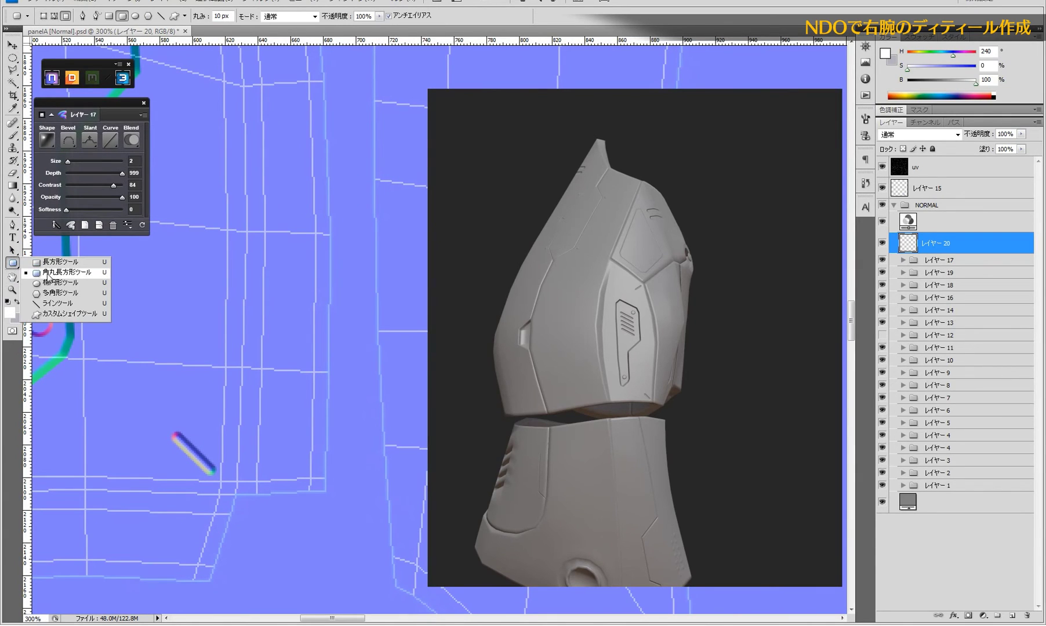
{"action": "left_click", "coordinate": [48, 275]}
{"action": "mouse_move", "coordinate": [172, 394]}
{"action": "left_mouse_down"}
{"action": "mouse_move", "coordinate": [224, 402]}
{"action": "mouse_move", "coordinate": [257, 468]}
{"action": "left_mouse_up"}
{"action": "key", "text": "ctrl+t"}
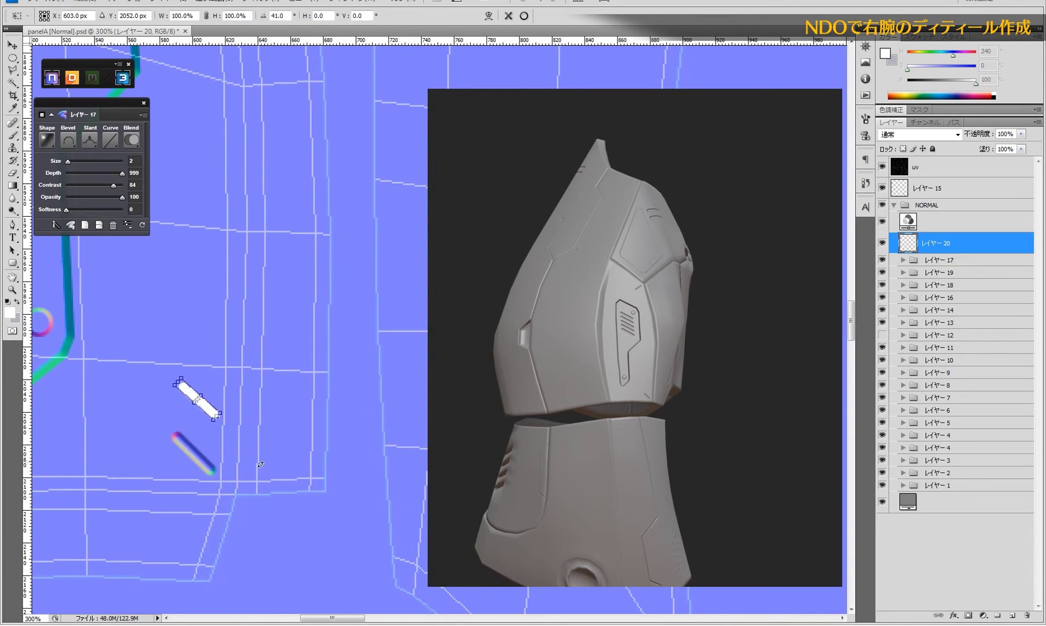
{"action": "key", "text": "Escape"}
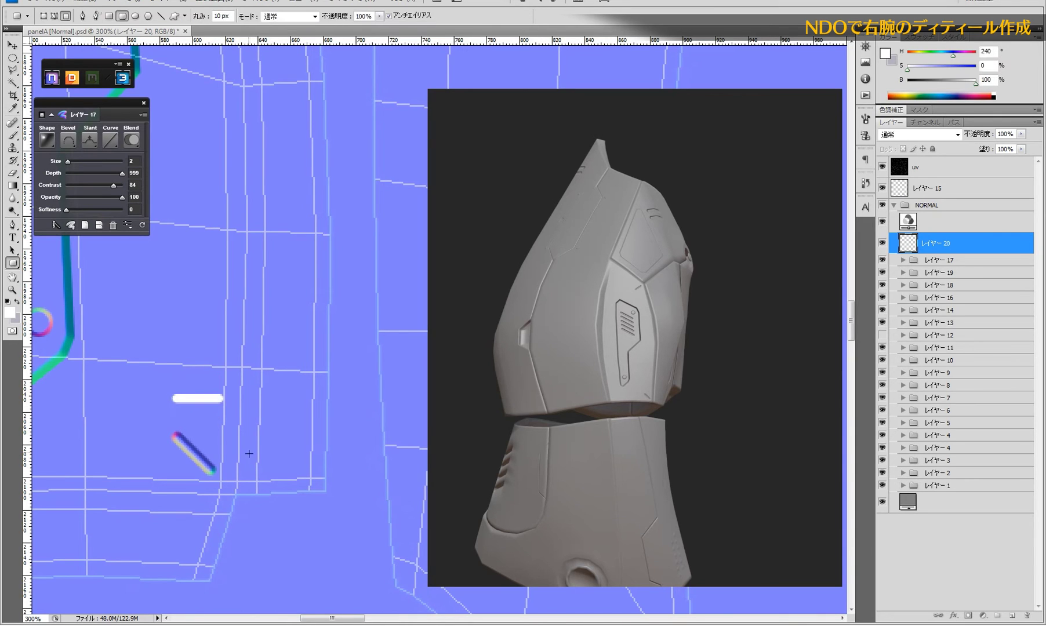
{"action": "left_click", "coordinate": [267, 313], "text": "alt"}
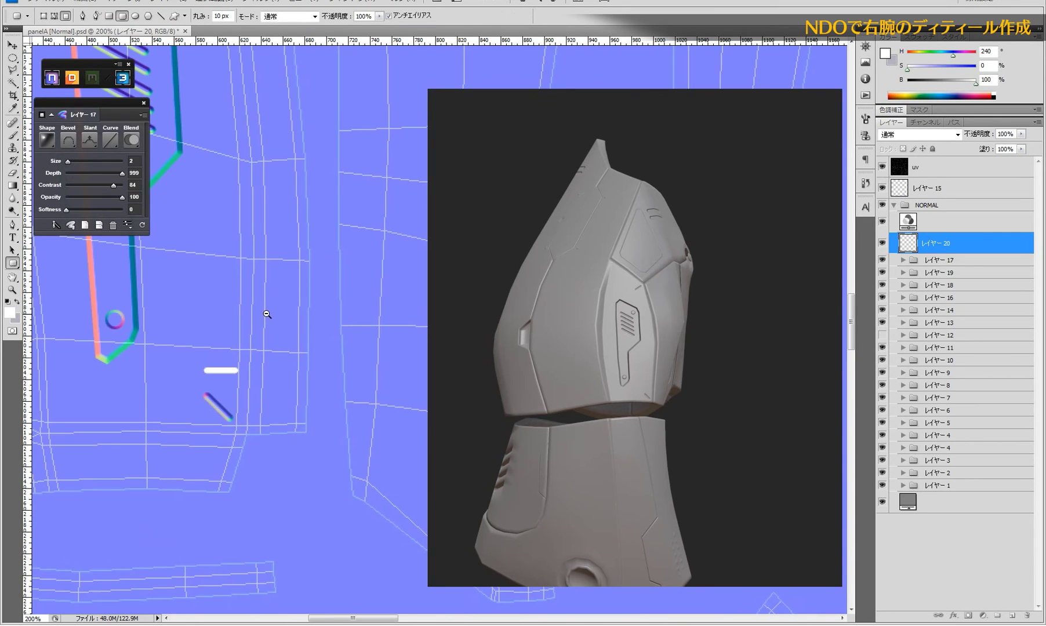
{"action": "left_click", "coordinate": [305, 273], "text": "alt"}
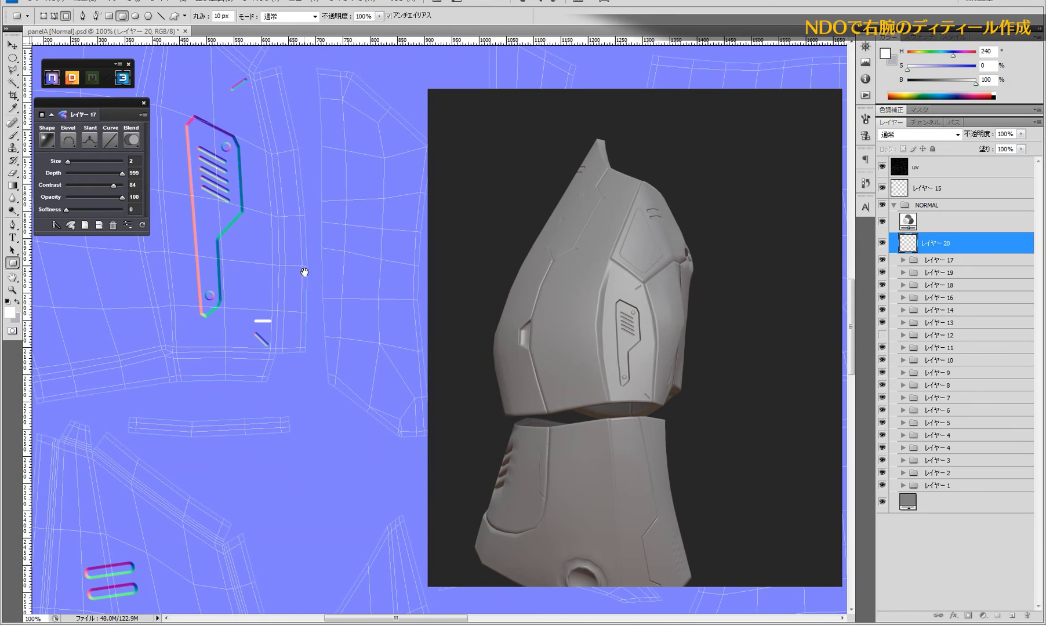
{"action": "left_click_drag", "start_coordinate": [290, 400], "coordinate": [284, 365]}
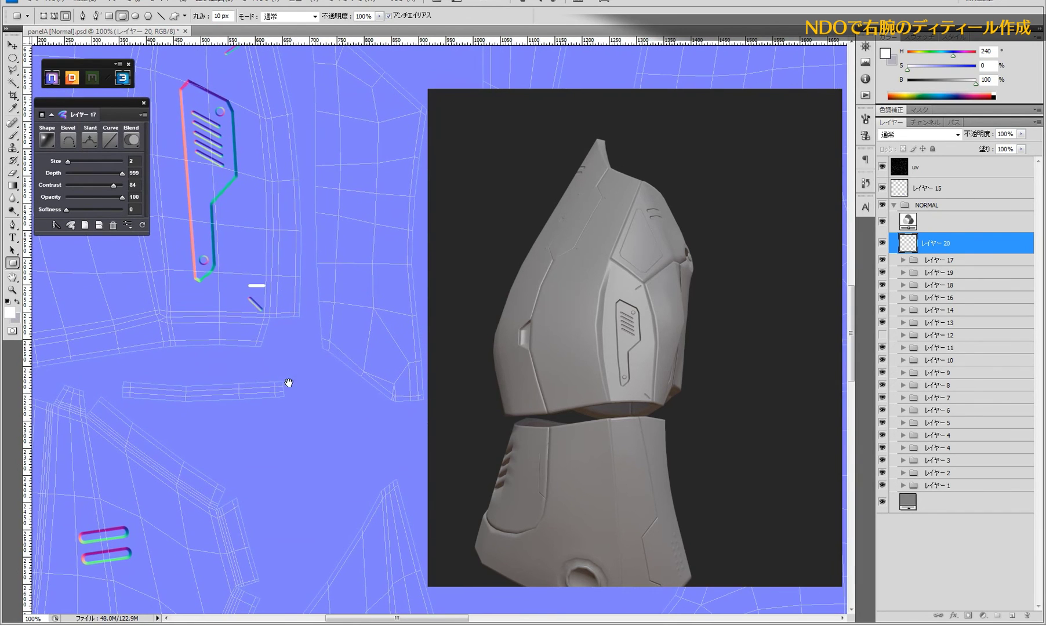
{"action": "mouse_move", "coordinate": [237, 402]}
{"action": "left_mouse_down"}
{"action": "mouse_move", "coordinate": [218, 404]}
{"action": "mouse_move", "coordinate": [211, 444]}
{"action": "mouse_move", "coordinate": [175, 463]}
{"action": "left_mouse_up"}
{"action": "left_click", "coordinate": [189, 377], "text": "alt"}
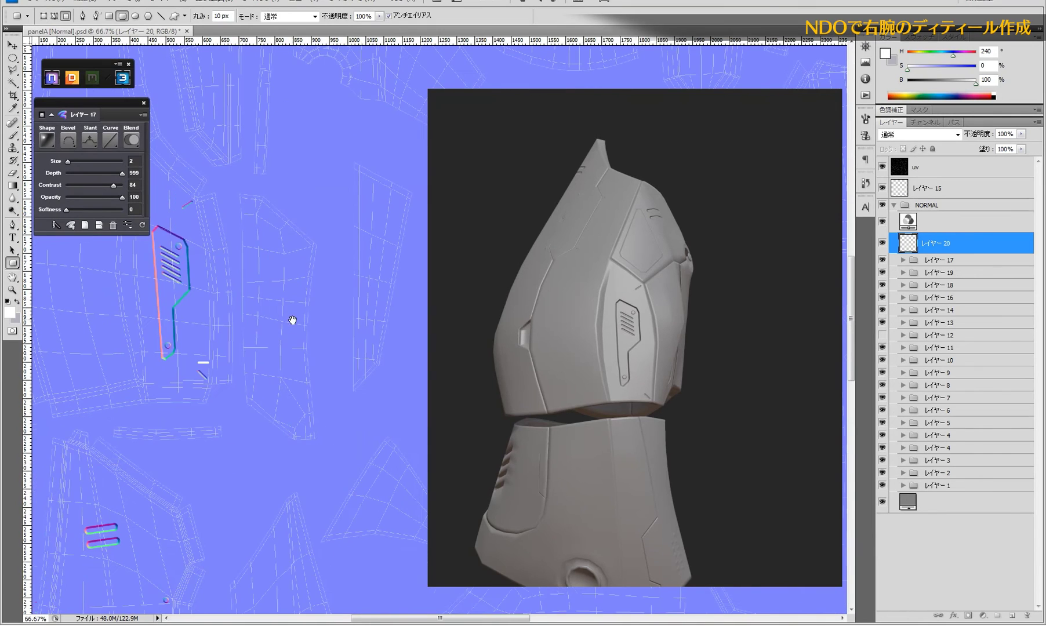
{"action": "left_click_drag", "start_coordinate": [290, 318], "coordinate": [204, 476]}
{"action": "left_click_drag", "start_coordinate": [237, 407], "coordinate": [173, 445]}
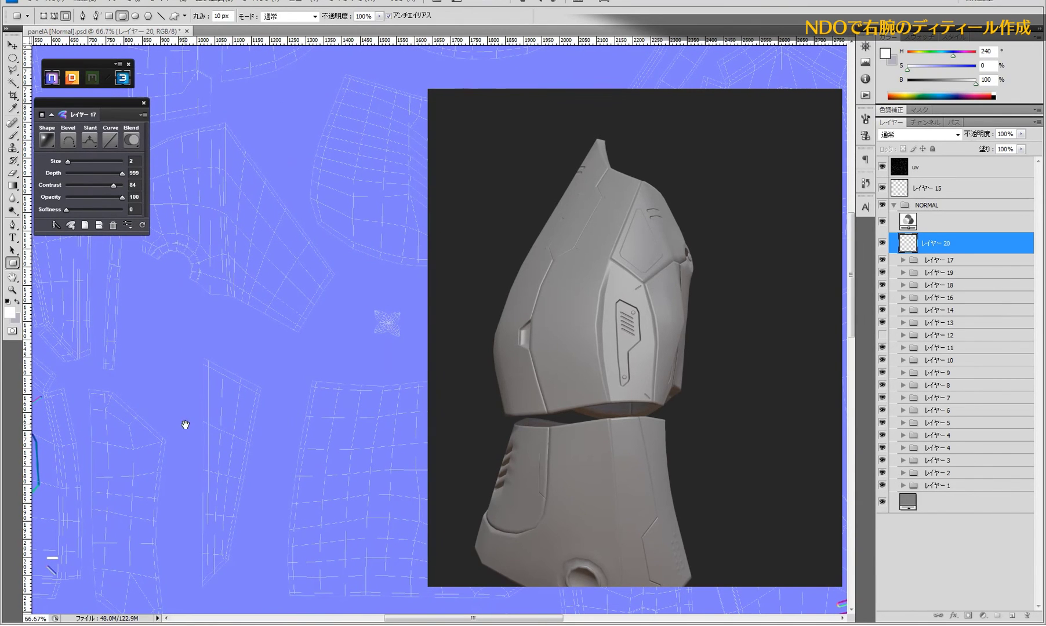
{"action": "left_click", "coordinate": [180, 423], "text": "alt"}
{"action": "left_click_drag", "start_coordinate": [227, 418], "coordinate": [198, 428]}
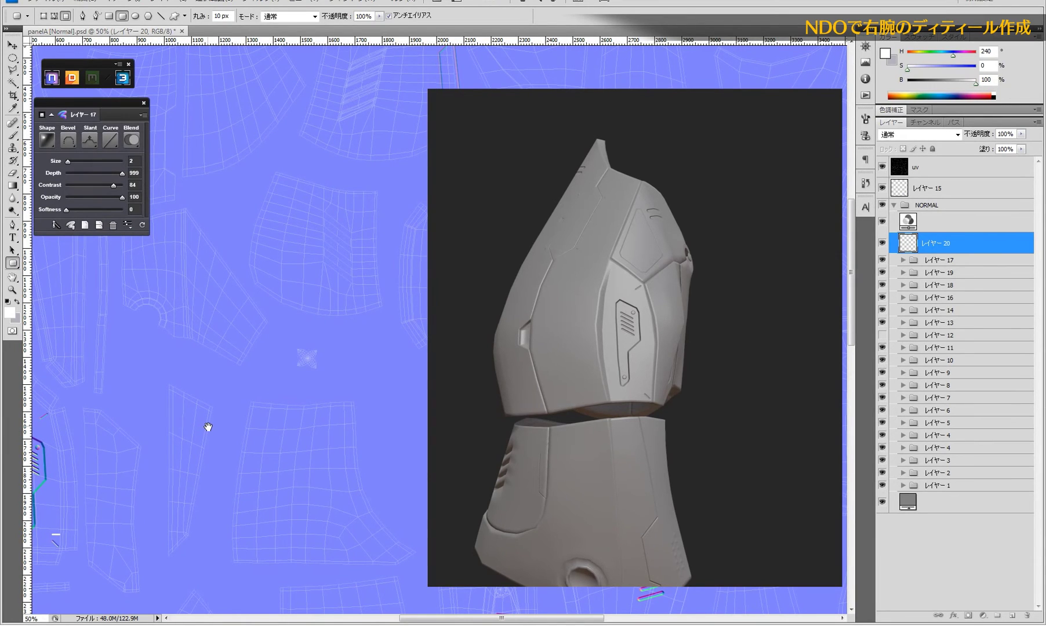
{"action": "left_click_drag", "start_coordinate": [208, 427], "coordinate": [198, 441]}
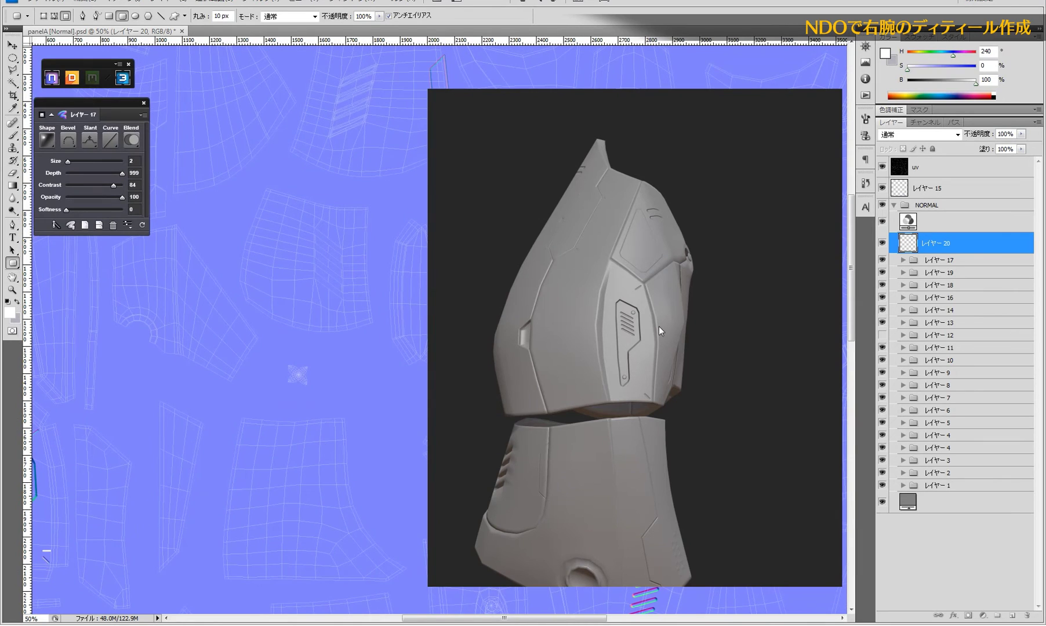
{"action": "mouse_move", "coordinate": [660, 328]}
{"action": "left_mouse_down"}
{"action": "mouse_move", "coordinate": [501, 342]}
{"action": "mouse_move", "coordinate": [529, 372]}
{"action": "left_mouse_up"}
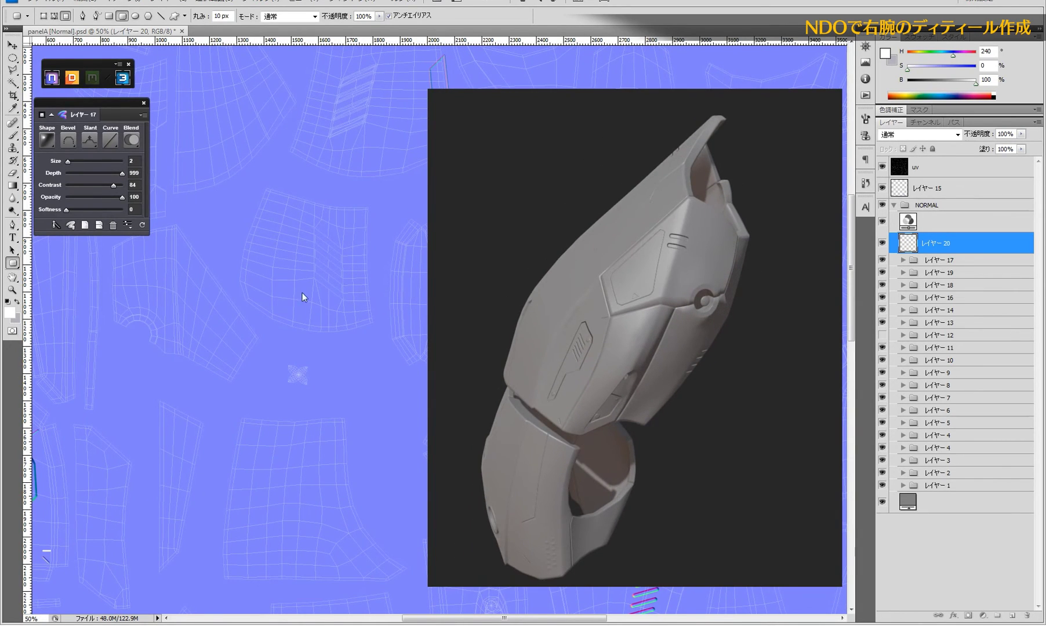
- Using the Rectangular Marquee, rotate the white bar and move it up and right
{"action": "key", "text": "ctrl+minus"}
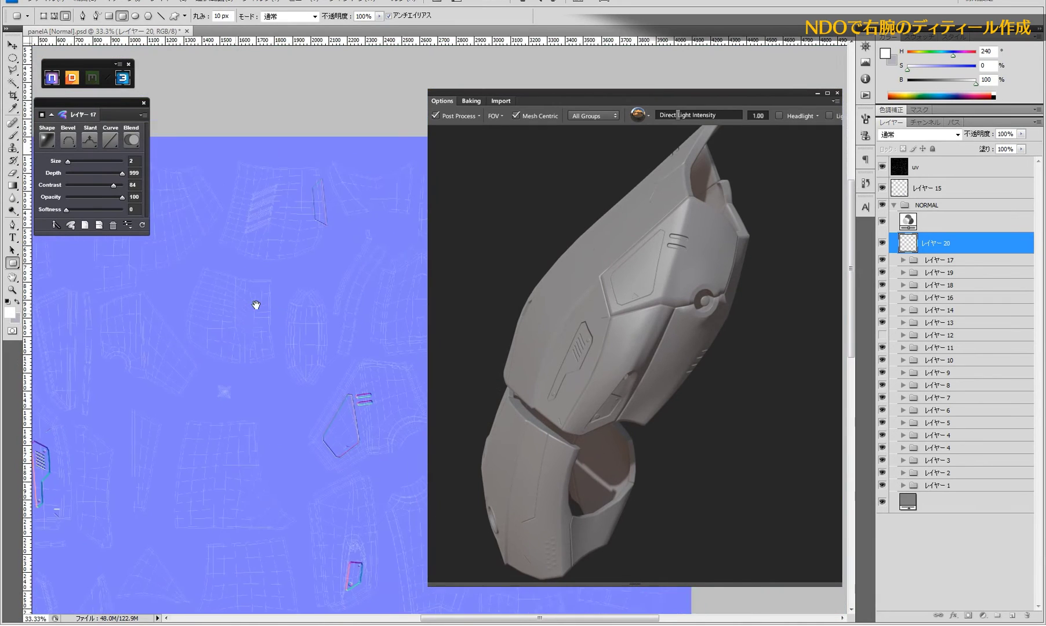
{"action": "left_click_drag", "start_coordinate": [256, 305], "coordinate": [227, 270]}
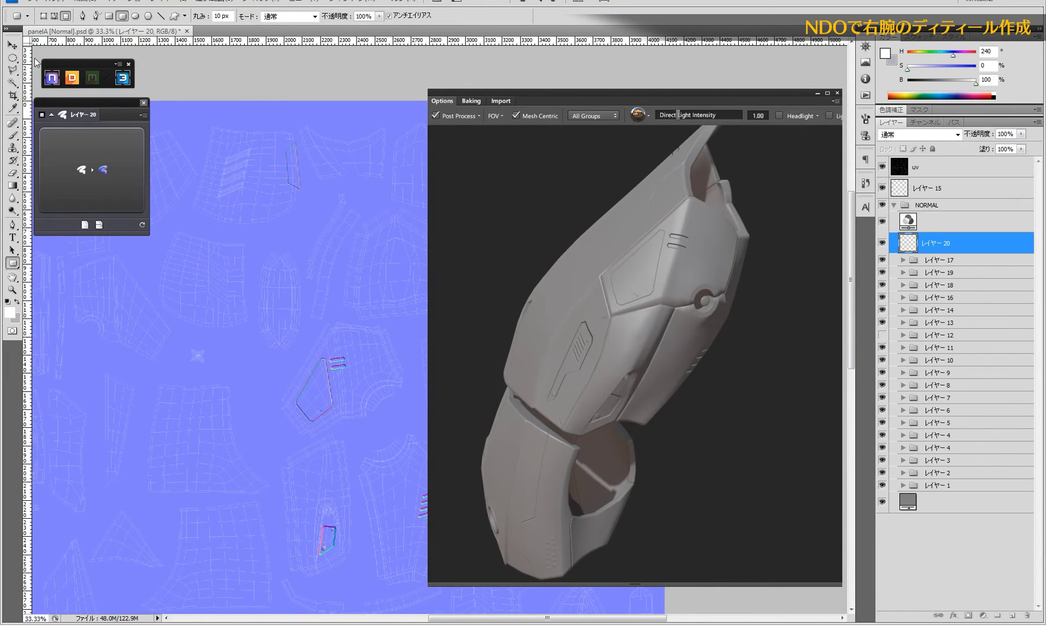
{"action": "left_click_drag", "start_coordinate": [13, 58], "coordinate": [41, 63]}
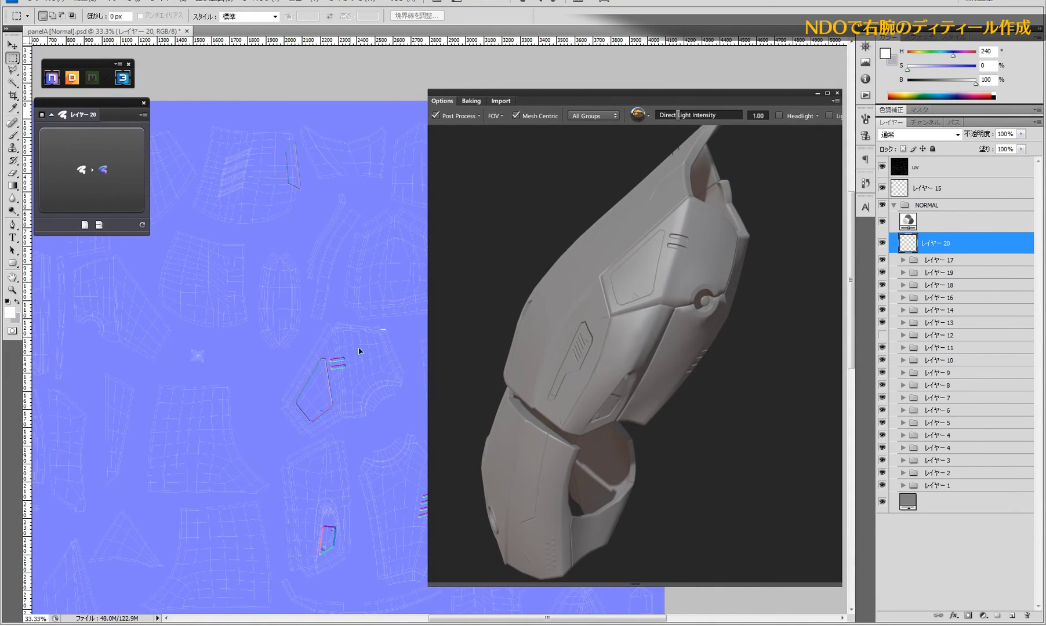
{"action": "scroll", "coordinate": [350, 326], "scroll_direction": "up", "scroll_amount": 7}
{"action": "mouse_move", "coordinate": [411, 314]}
{"action": "left_mouse_down"}
{"action": "mouse_move", "coordinate": [281, 387]}
{"action": "mouse_move", "coordinate": [292, 305]}
{"action": "mouse_move", "coordinate": [280, 278]}
{"action": "left_mouse_up"}
{"action": "key", "text": "ctrl+t"}
{"action": "key", "text": "Return"}
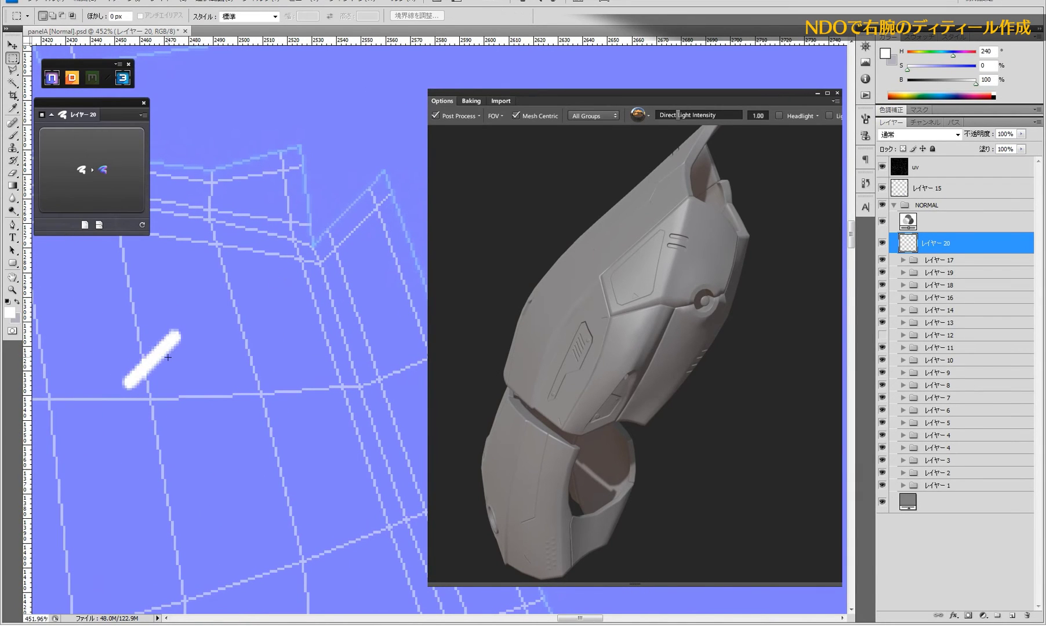
{"action": "left_click_drag", "start_coordinate": [168, 368], "coordinate": [283, 300]}
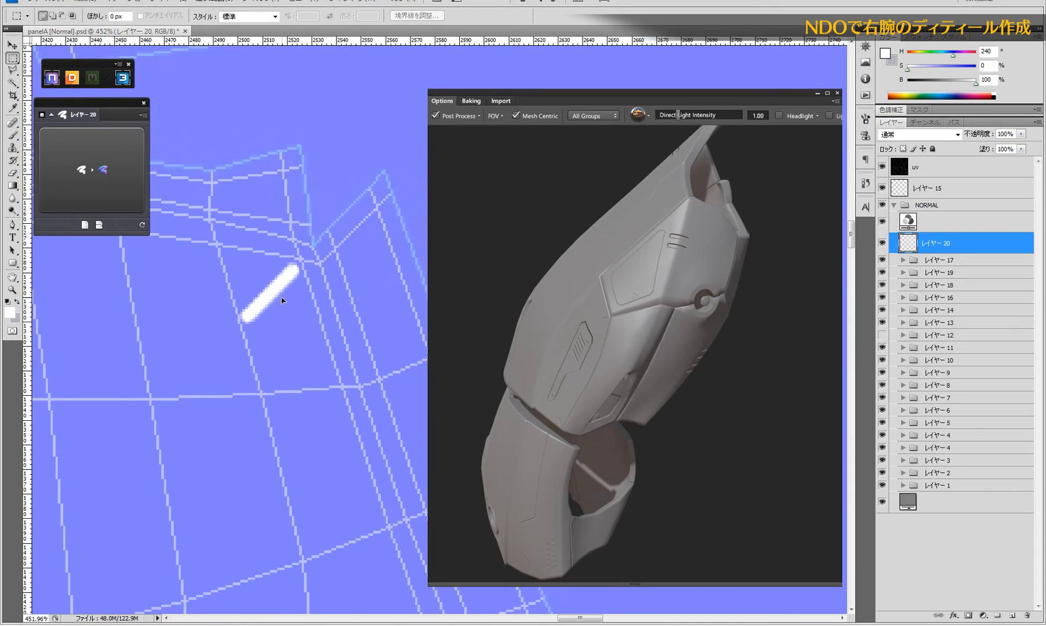
{"action": "key", "text": "ctrl+y"}
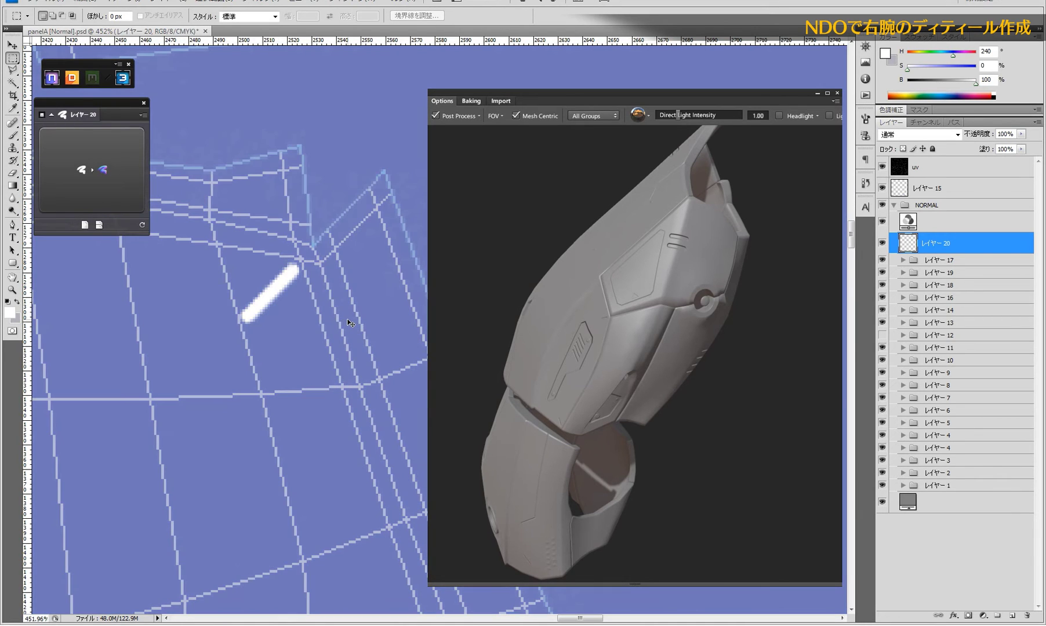
{"action": "key", "text": "ctrl+y"}
- Tilt the white bar a few degrees further, select it, and zoom out to 50%
{"action": "key", "text": "ctrl+t"}
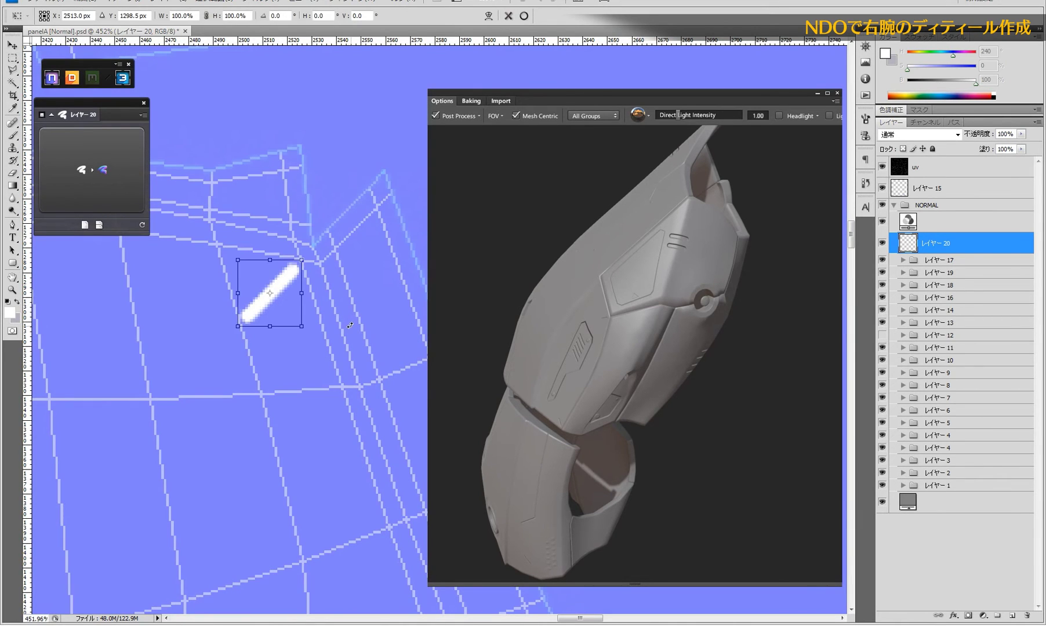
{"action": "left_click_drag", "start_coordinate": [351, 323], "coordinate": [348, 318]}
{"action": "key", "text": "Return"}
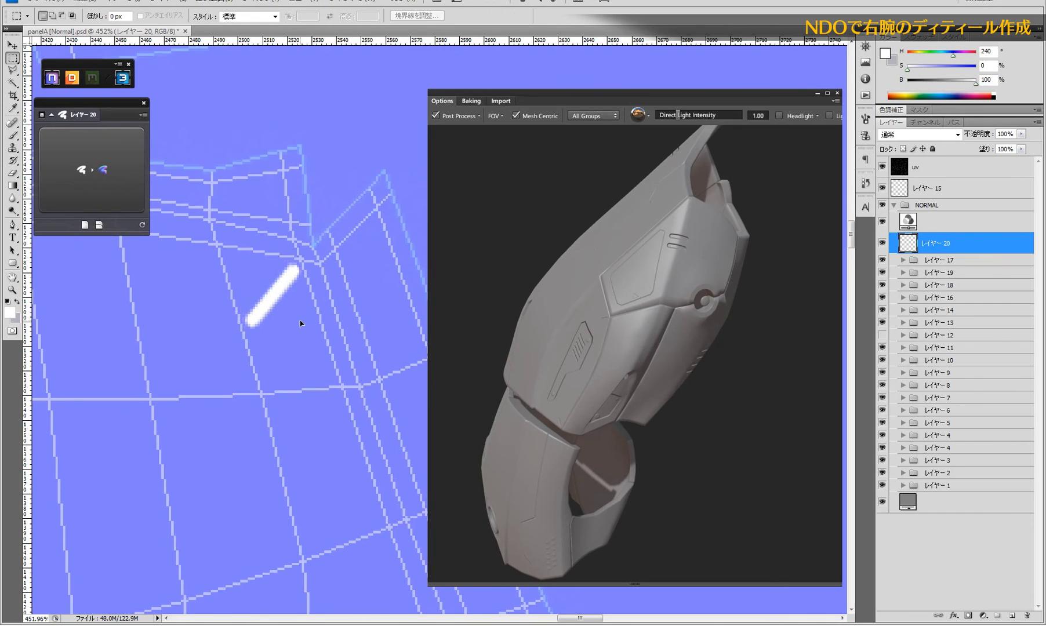
{"action": "left_click_drag", "start_coordinate": [327, 240], "coordinate": [193, 376]}
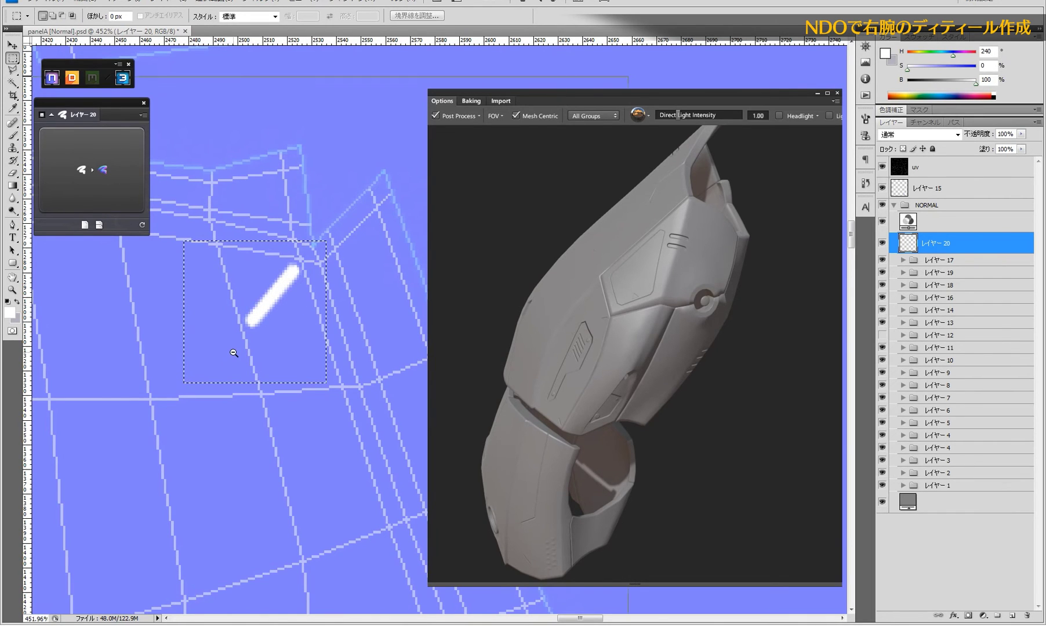
{"action": "left_click", "coordinate": [233, 355], "text": "ctrl+alt"}
{"action": "left_click", "coordinate": [233, 354], "text": "ctrl+alt"}
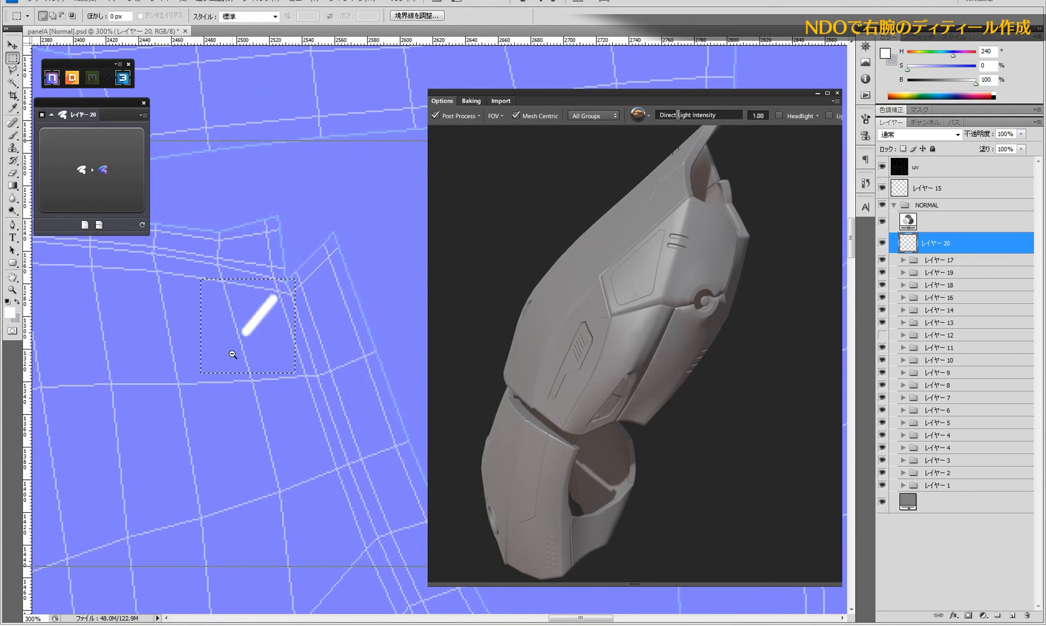
{"action": "left_click", "coordinate": [231, 355], "text": "ctrl+alt"}
{"action": "left_click", "coordinate": [230, 354], "text": "ctrl+alt"}
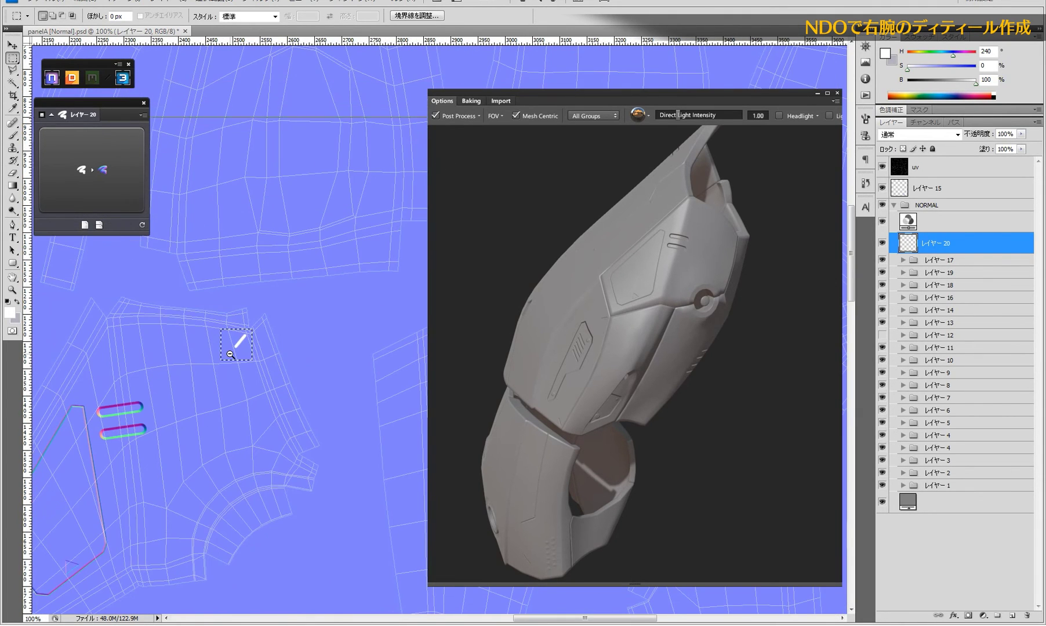
{"action": "left_click", "coordinate": [230, 354], "text": "ctrl+alt"}
{"action": "left_click_drag", "start_coordinate": [278, 423], "coordinate": [187, 376]}
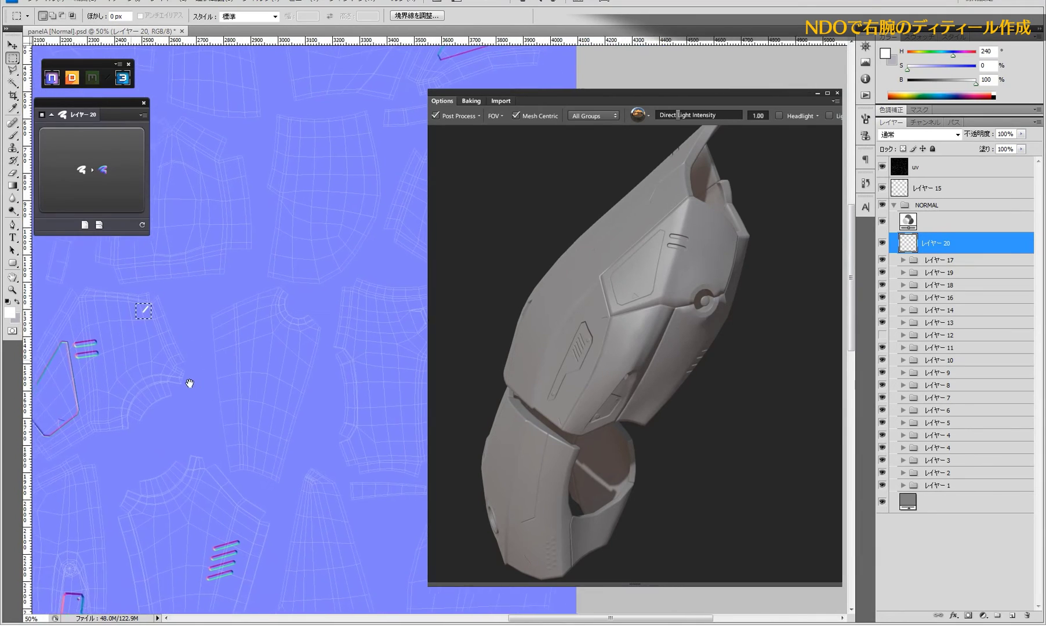
- Rotate a white stroke to a new angle and move it up onto the panel edge
{"action": "mouse_move", "coordinate": [649, 376]}
{"action": "left_mouse_down"}
{"action": "mouse_move", "coordinate": [660, 342]}
{"action": "mouse_move", "coordinate": [638, 342]}
{"action": "mouse_move", "coordinate": [580, 309]}
{"action": "mouse_move", "coordinate": [533, 263]}
{"action": "mouse_move", "coordinate": [635, 316]}
{"action": "mouse_move", "coordinate": [592, 305]}
{"action": "left_mouse_up"}
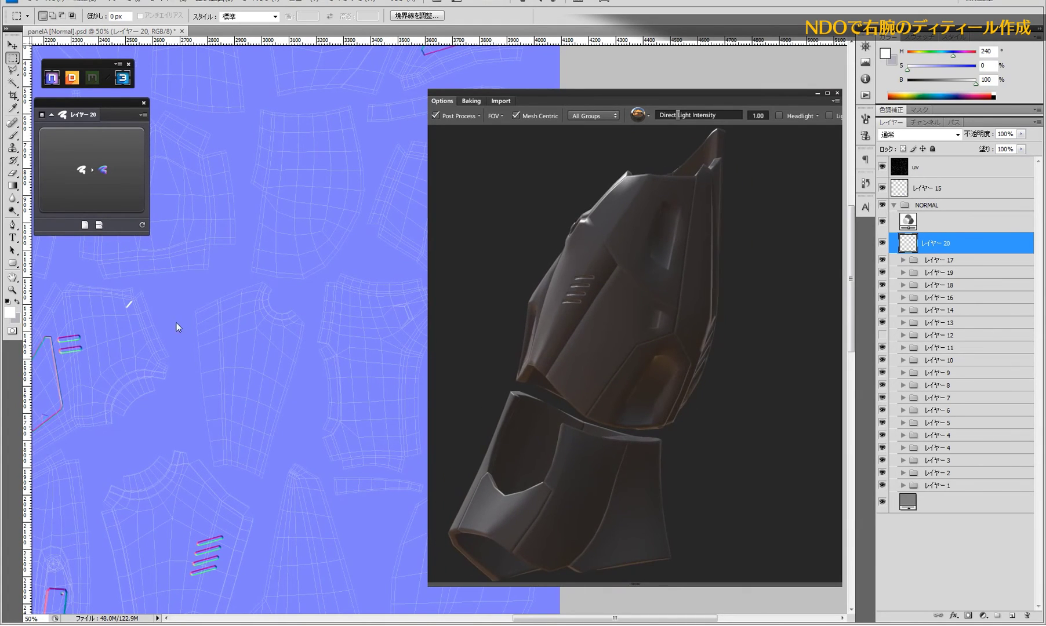
{"action": "key", "text": "ctrl+plus"}
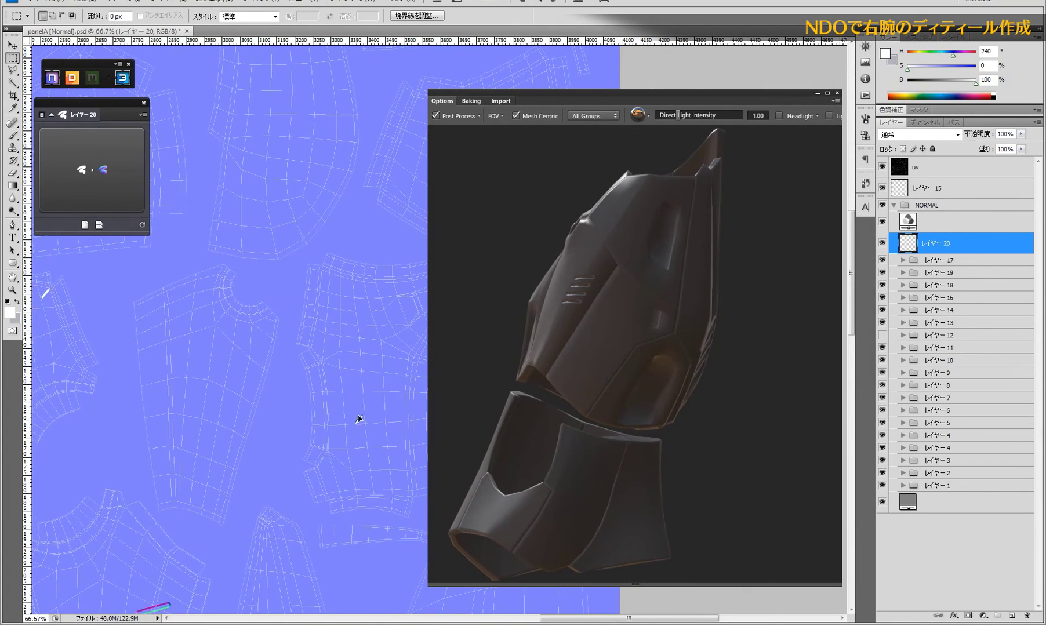
{"action": "key", "text": "ctrl+plus"}
{"action": "key", "text": "ctrl+plus"}
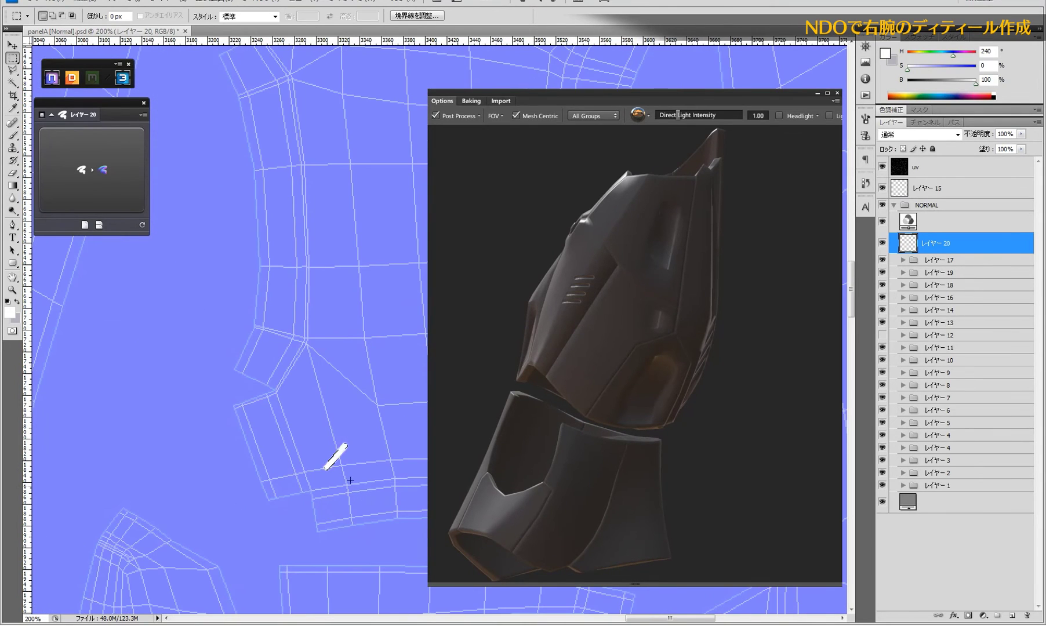
{"action": "mouse_move", "coordinate": [338, 457]}
{"action": "left_mouse_down"}
{"action": "mouse_move", "coordinate": [298, 499]}
{"action": "mouse_move", "coordinate": [338, 187]}
{"action": "mouse_move", "coordinate": [317, 341]}
{"action": "left_mouse_up"}
{"action": "left_click_drag", "start_coordinate": [289, 375], "coordinate": [265, 482]}
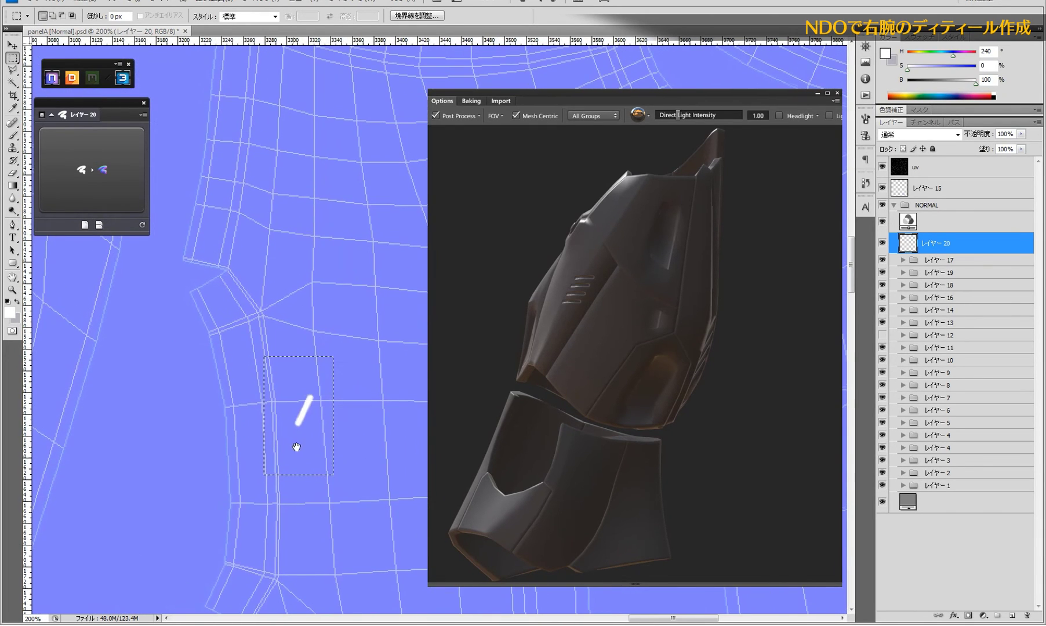
{"action": "left_click_drag", "start_coordinate": [263, 356], "coordinate": [333, 476]}
{"action": "mouse_move", "coordinate": [306, 430]}
{"action": "left_mouse_down"}
{"action": "mouse_move", "coordinate": [297, 210]}
{"action": "mouse_move", "coordinate": [285, 173]}
{"action": "mouse_move", "coordinate": [291, 349]}
{"action": "left_mouse_up"}
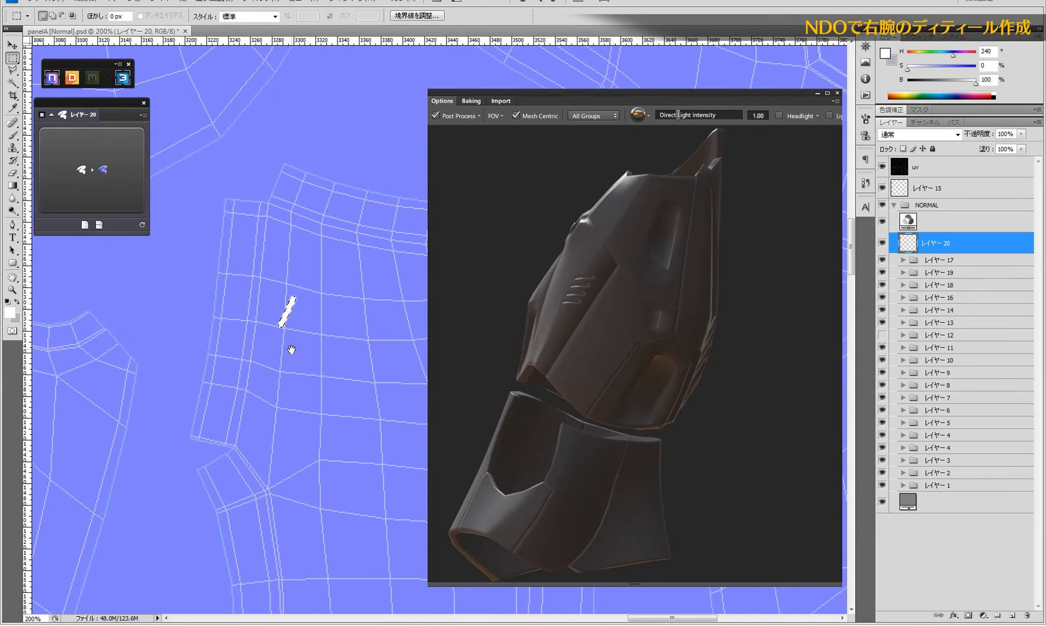
{"action": "key", "text": "ctrl+t"}
{"action": "left_click_drag", "start_coordinate": [366, 340], "coordinate": [345, 245]}
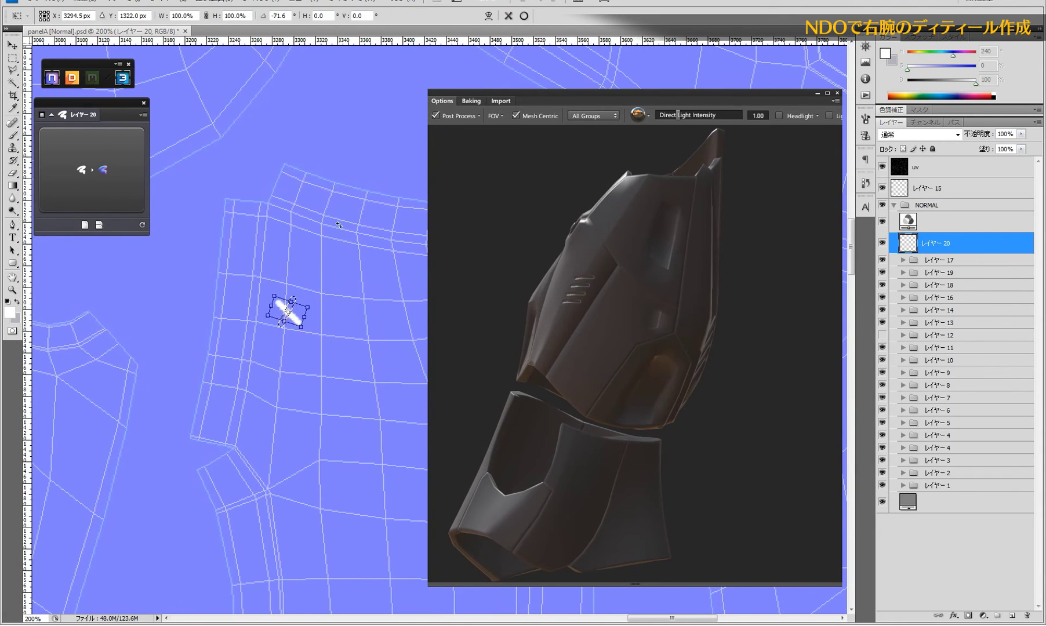
{"action": "key", "text": "Return"}
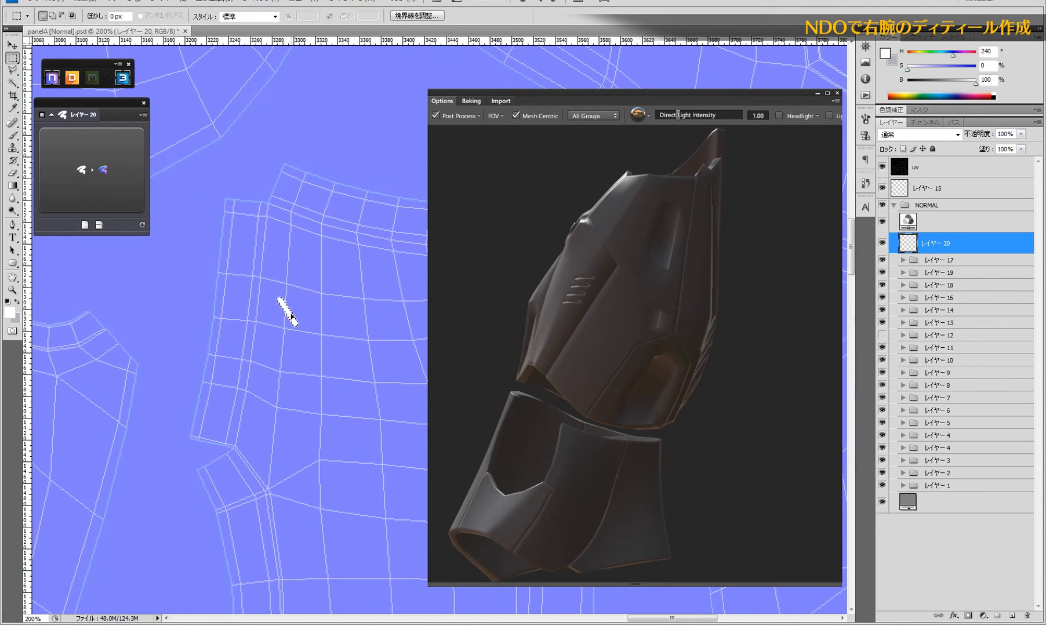
{"action": "left_click_drag", "start_coordinate": [292, 324], "coordinate": [289, 250]}
{"action": "key", "text": "ctrl+d"}
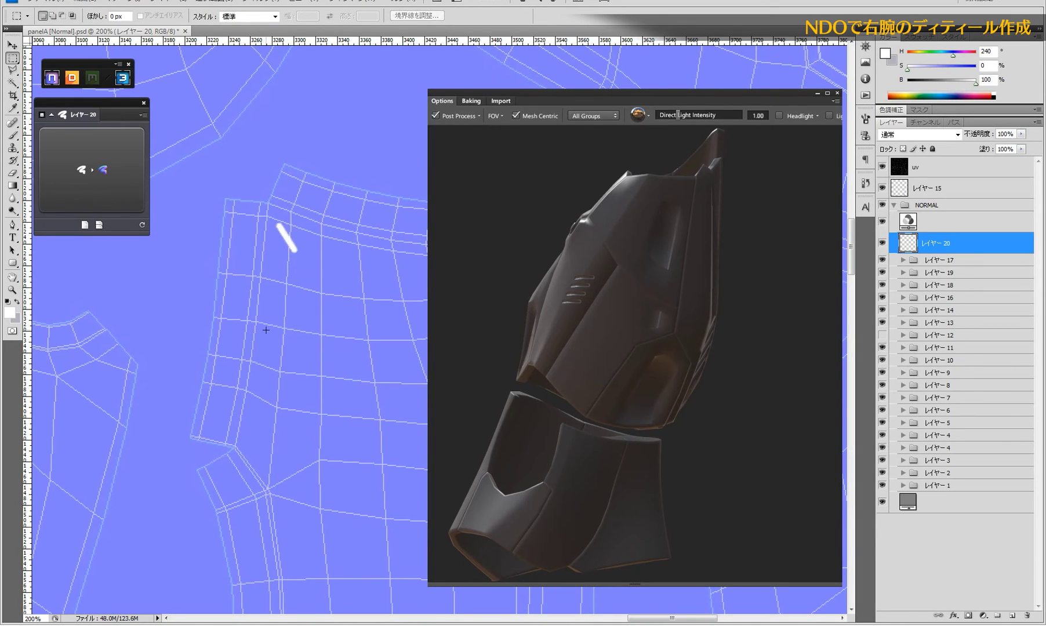
- Select a second short white stroke, tilt it steeper, and place it on the panel
{"action": "left_click_drag", "start_coordinate": [315, 329], "coordinate": [219, 499]}
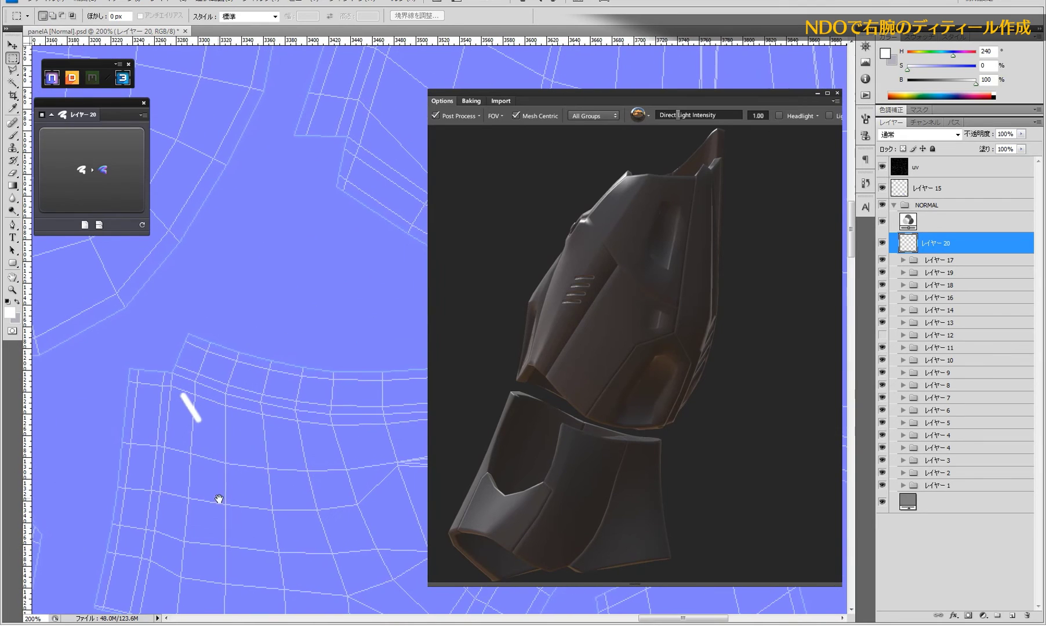
{"action": "left_click", "coordinate": [303, 392], "text": "ctrl+alt"}
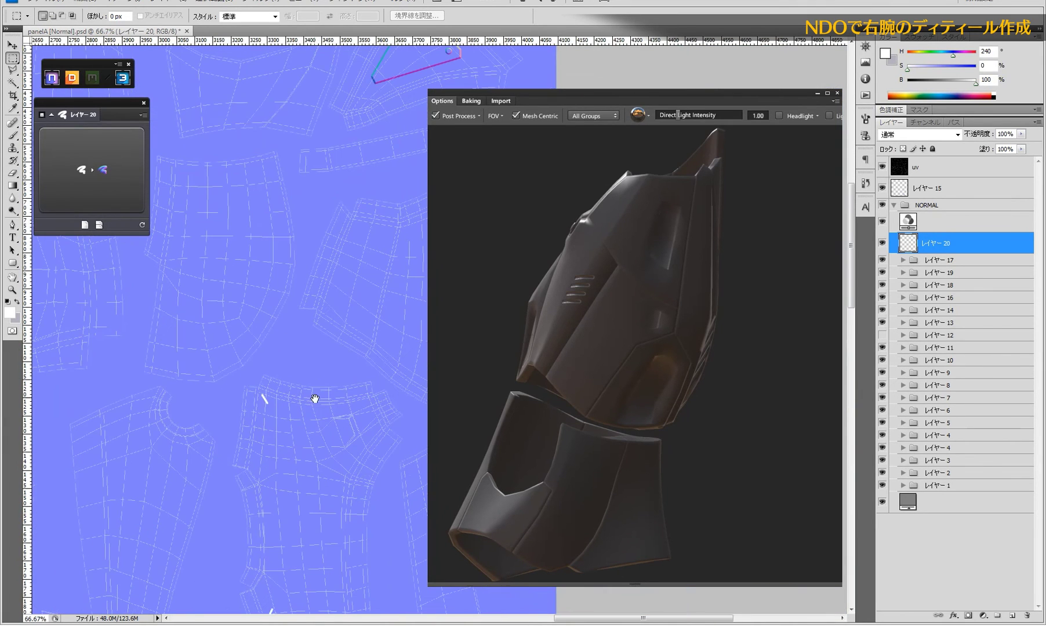
{"action": "left_click_drag", "start_coordinate": [336, 371], "coordinate": [265, 394]}
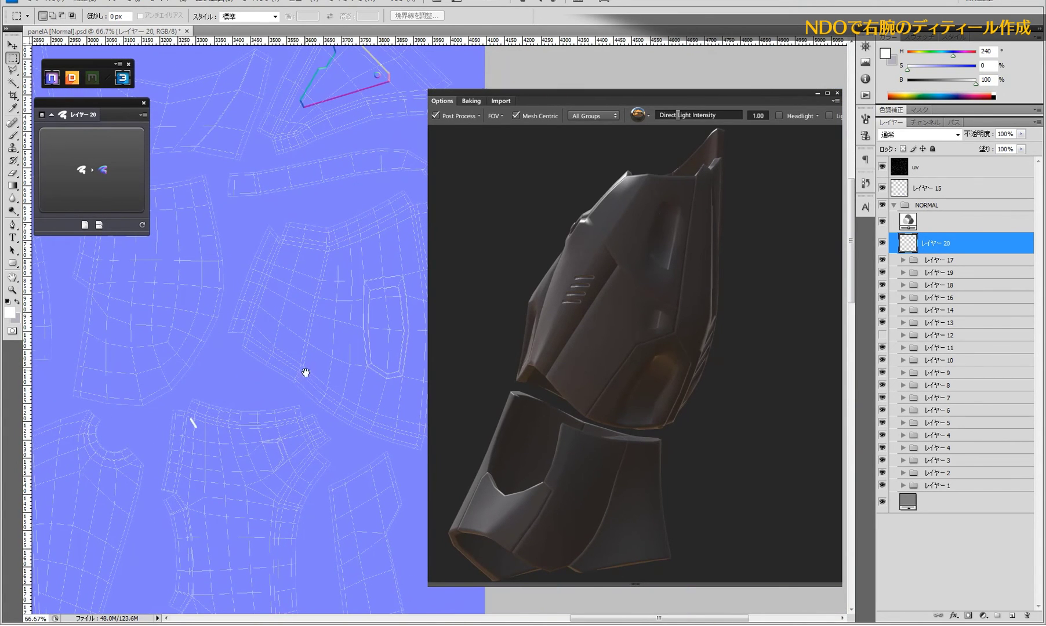
{"action": "left_click_drag", "start_coordinate": [303, 357], "coordinate": [297, 366]}
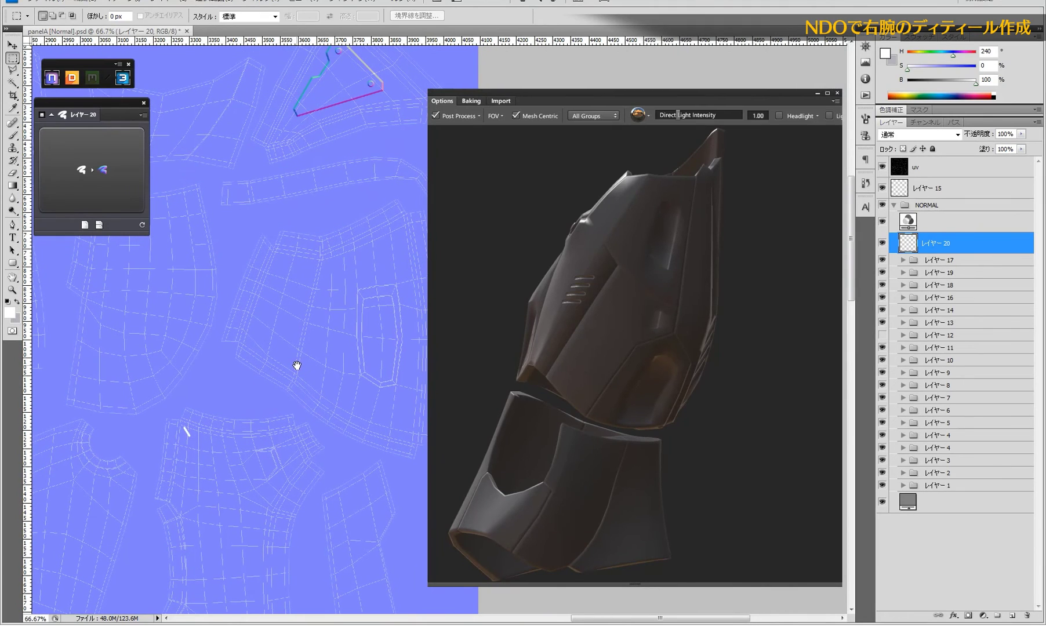
{"action": "mouse_move", "coordinate": [643, 304]}
{"action": "left_mouse_down"}
{"action": "mouse_move", "coordinate": [628, 253]}
{"action": "mouse_move", "coordinate": [661, 284]}
{"action": "mouse_move", "coordinate": [649, 280]}
{"action": "left_mouse_up"}
{"action": "left_click_drag", "start_coordinate": [212, 397], "coordinate": [151, 450]}
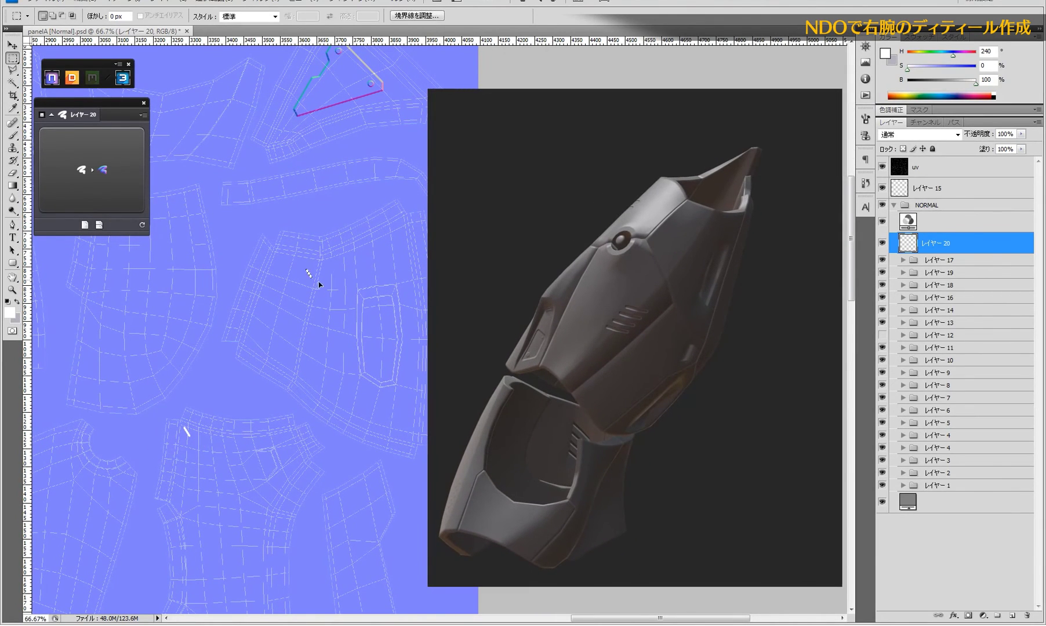
{"action": "left_click", "coordinate": [288, 257], "text": "ctrl"}
{"action": "left_click", "coordinate": [288, 257], "text": "ctrl"}
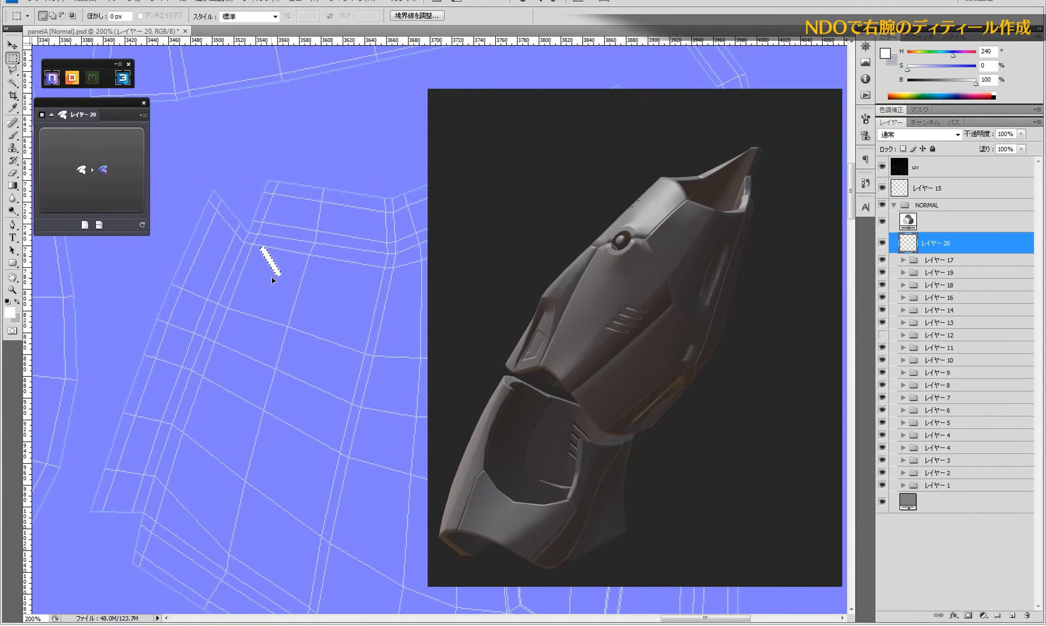
{"action": "left_click_drag", "start_coordinate": [272, 280], "coordinate": [265, 278]}
{"action": "mouse_move", "coordinate": [326, 264]}
{"action": "left_mouse_down"}
{"action": "mouse_move", "coordinate": [269, 277]}
{"action": "mouse_move", "coordinate": [184, 469]}
{"action": "mouse_move", "coordinate": [174, 510]}
{"action": "mouse_move", "coordinate": [234, 620]}
{"action": "left_mouse_up"}
{"action": "key", "text": "ctrl+t"}
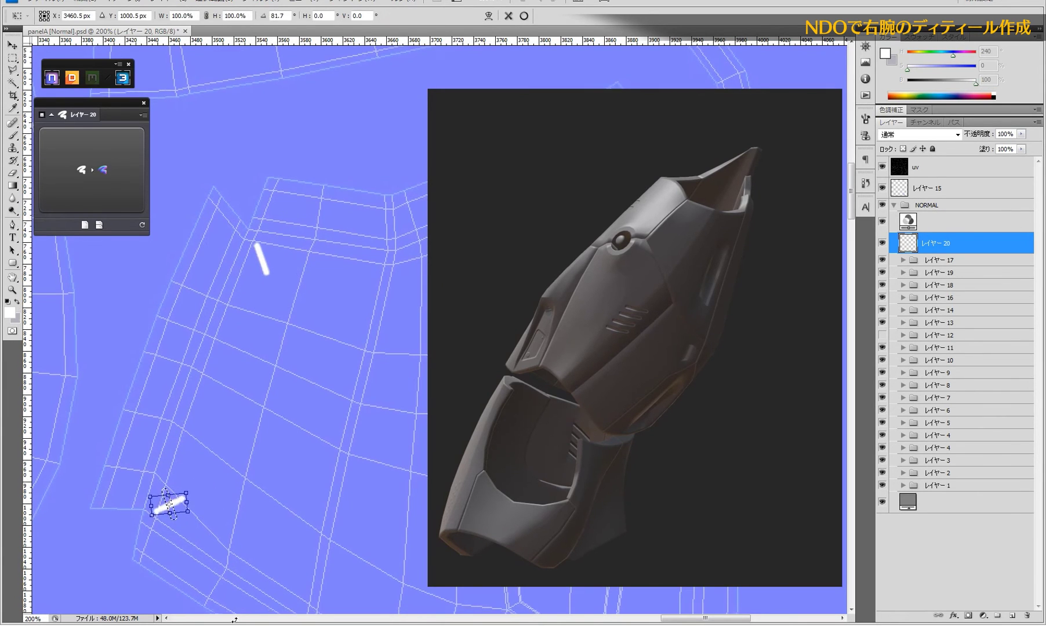
{"action": "scroll", "coordinate": [226, 551], "scroll_direction": "down", "scroll_amount": 3}
{"action": "key", "text": "Return"}
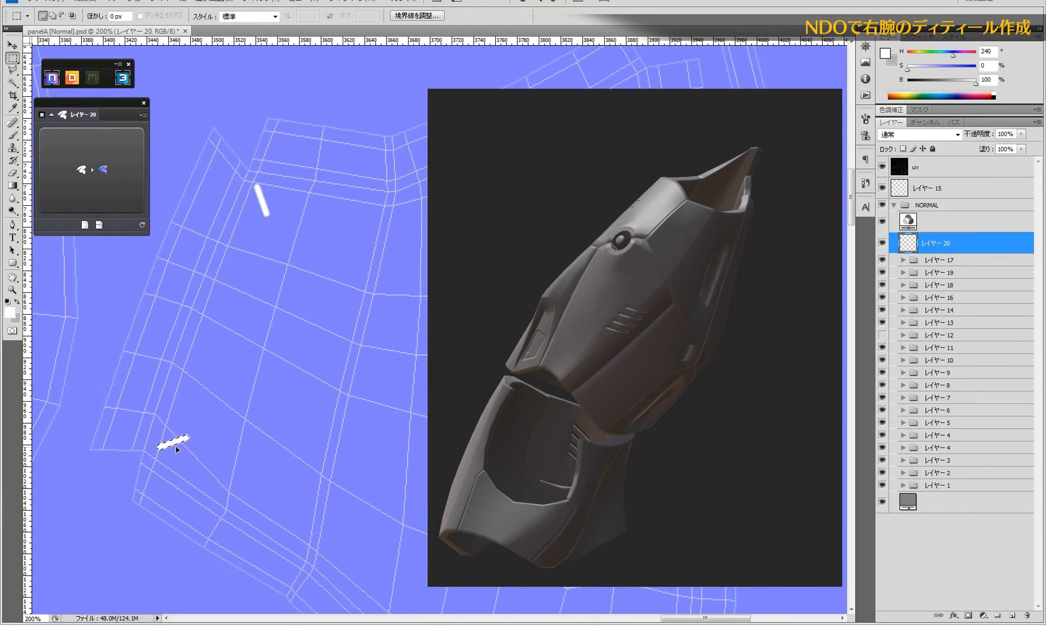
{"action": "key", "text": "ctrl+d"}
- Orbit the nDo 3D preview to inspect the new edge details
{"action": "left_click_drag", "start_coordinate": [277, 501], "coordinate": [273, 482]}
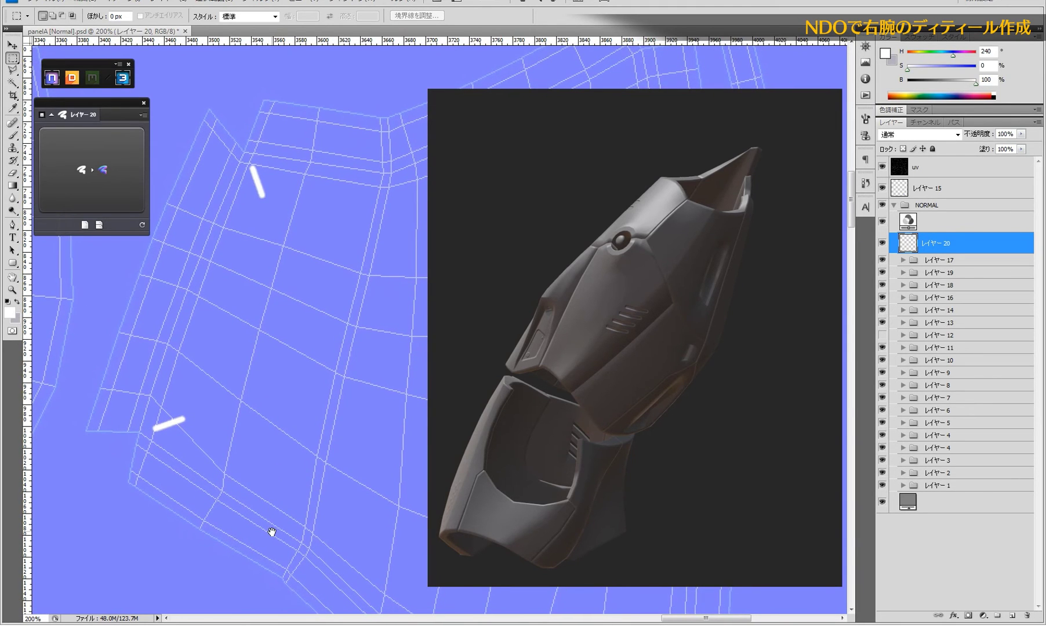
{"action": "left_click_drag", "start_coordinate": [272, 532], "coordinate": [263, 508]}
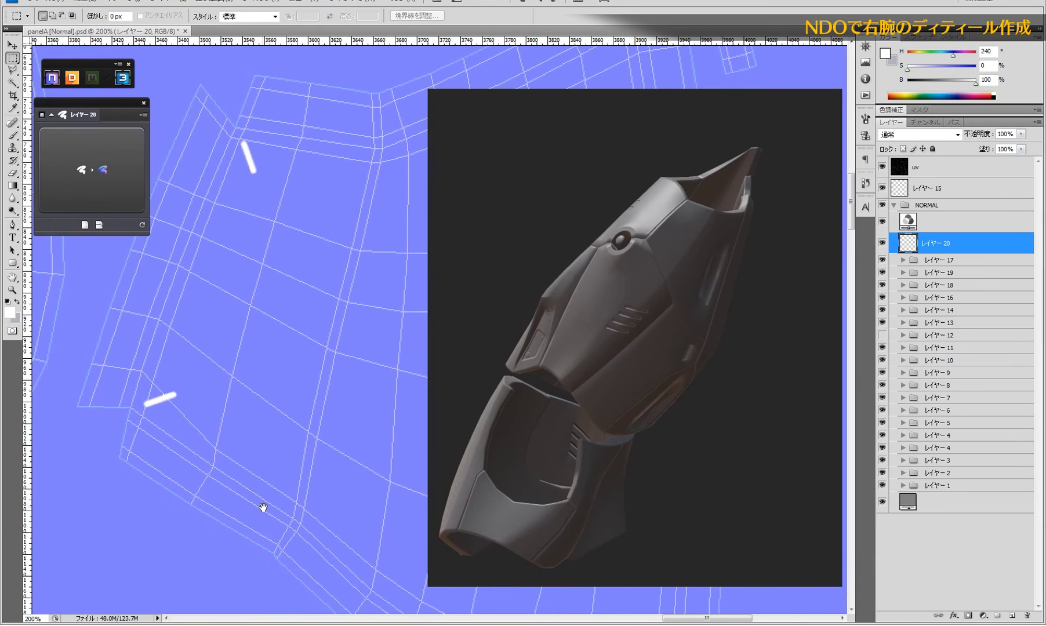
{"action": "mouse_move", "coordinate": [641, 375]}
{"action": "left_mouse_down"}
{"action": "mouse_move", "coordinate": [680, 383]}
{"action": "mouse_move", "coordinate": [599, 390]}
{"action": "mouse_move", "coordinate": [583, 358]}
{"action": "left_mouse_up"}
{"action": "mouse_move", "coordinate": [581, 231]}
{"action": "left_mouse_down"}
{"action": "mouse_move", "coordinate": [626, 351]}
{"action": "mouse_move", "coordinate": [503, 346]}
{"action": "mouse_move", "coordinate": [627, 316]}
{"action": "mouse_move", "coordinate": [615, 325]}
{"action": "left_mouse_up"}
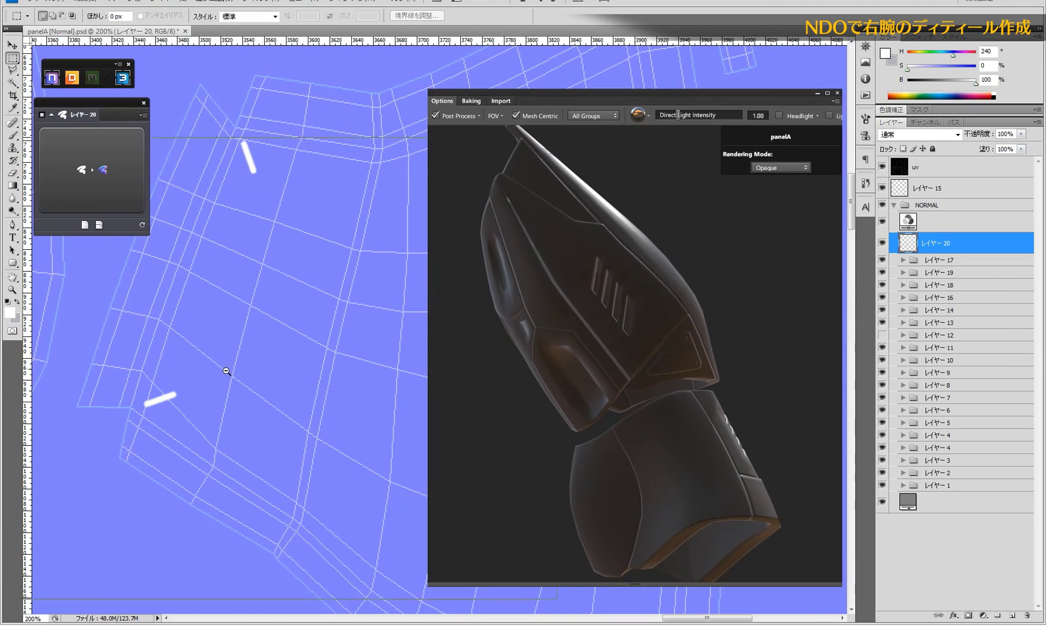
- Pan to the next UV shell beside the vent slots and select the strokes there
{"action": "left_click", "coordinate": [227, 370], "text": "alt"}
{"action": "left_click", "coordinate": [227, 369], "text": "alt"}
{"action": "left_click", "coordinate": [227, 374], "text": "alt"}
{"action": "left_click", "coordinate": [276, 315], "text": "alt"}
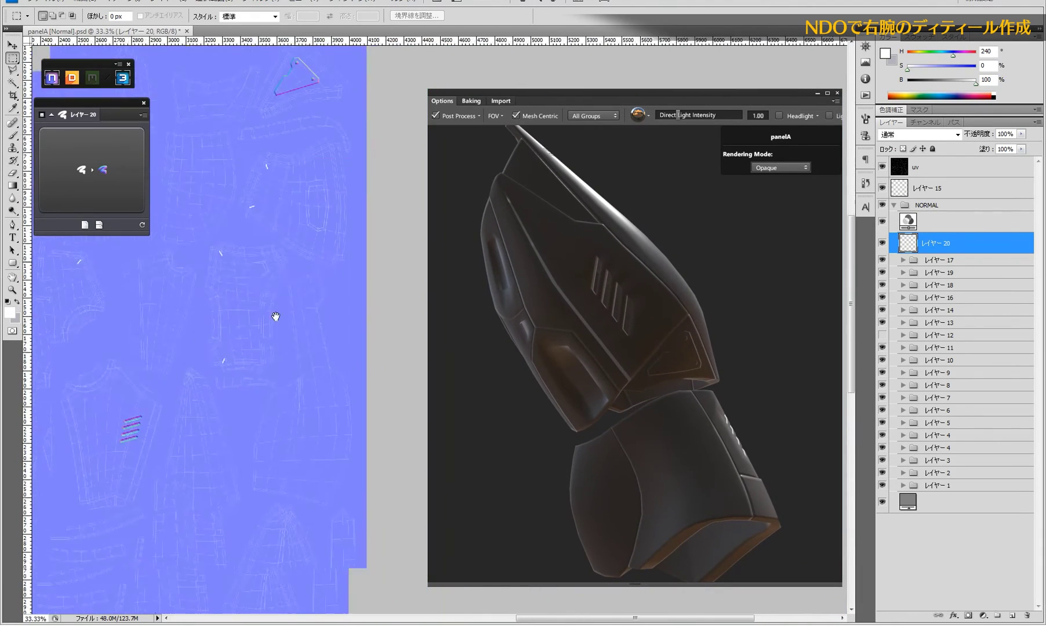
{"action": "mouse_move", "coordinate": [275, 315]}
{"action": "left_mouse_down"}
{"action": "mouse_move", "coordinate": [284, 420]}
{"action": "mouse_move", "coordinate": [385, 482]}
{"action": "mouse_move", "coordinate": [328, 565]}
{"action": "mouse_move", "coordinate": [365, 490]}
{"action": "mouse_move", "coordinate": [148, 500]}
{"action": "left_mouse_up"}
{"action": "mouse_move", "coordinate": [313, 498]}
{"action": "left_mouse_down"}
{"action": "mouse_move", "coordinate": [250, 416]}
{"action": "mouse_move", "coordinate": [320, 351]}
{"action": "left_mouse_up"}
{"action": "mouse_move", "coordinate": [306, 561]}
{"action": "left_mouse_down"}
{"action": "mouse_move", "coordinate": [358, 346]}
{"action": "mouse_move", "coordinate": [152, 358]}
{"action": "left_mouse_up"}
{"action": "mouse_move", "coordinate": [215, 357]}
{"action": "left_mouse_down"}
{"action": "mouse_move", "coordinate": [200, 357]}
{"action": "mouse_move", "coordinate": [168, 467]}
{"action": "left_mouse_up"}
{"action": "left_click_drag", "start_coordinate": [197, 334], "coordinate": [198, 421]}
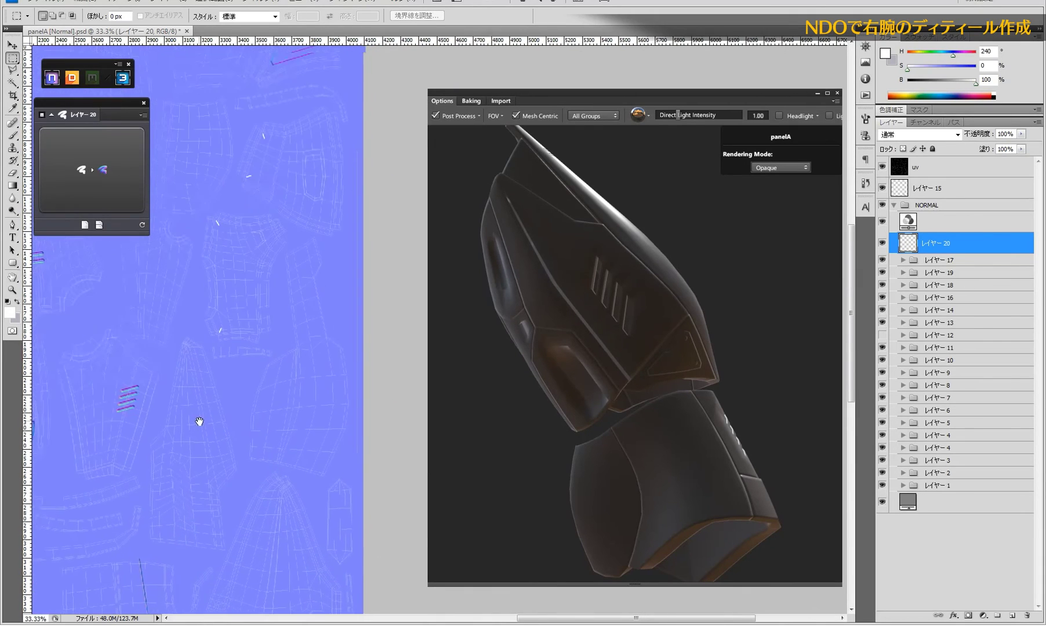
{"action": "left_click_drag", "start_coordinate": [237, 220], "coordinate": [245, 198]}
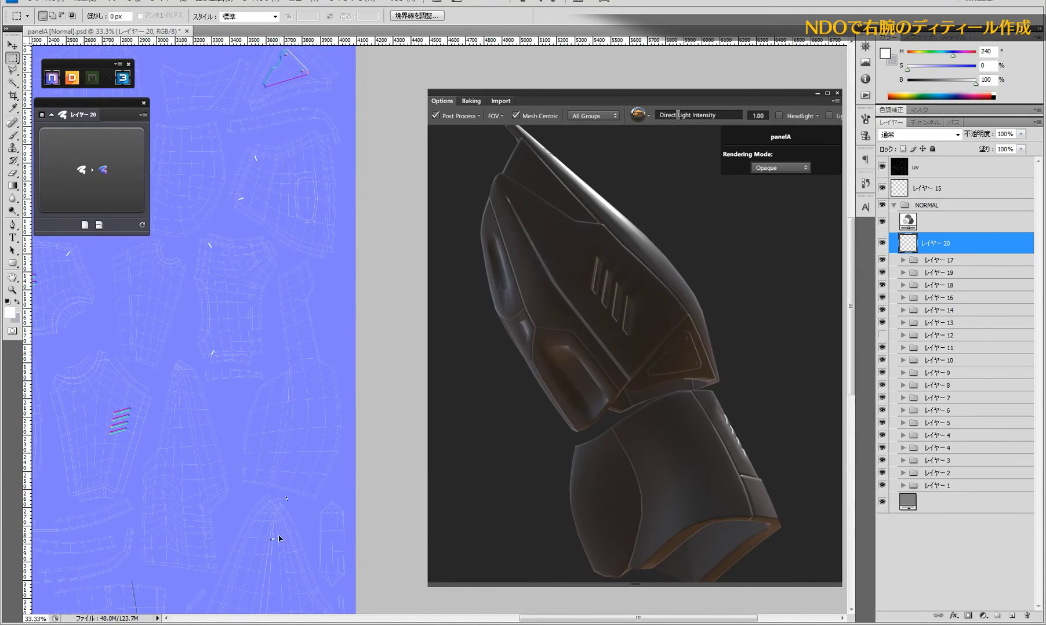
{"action": "left_click_drag", "start_coordinate": [322, 558], "coordinate": [105, 325]}
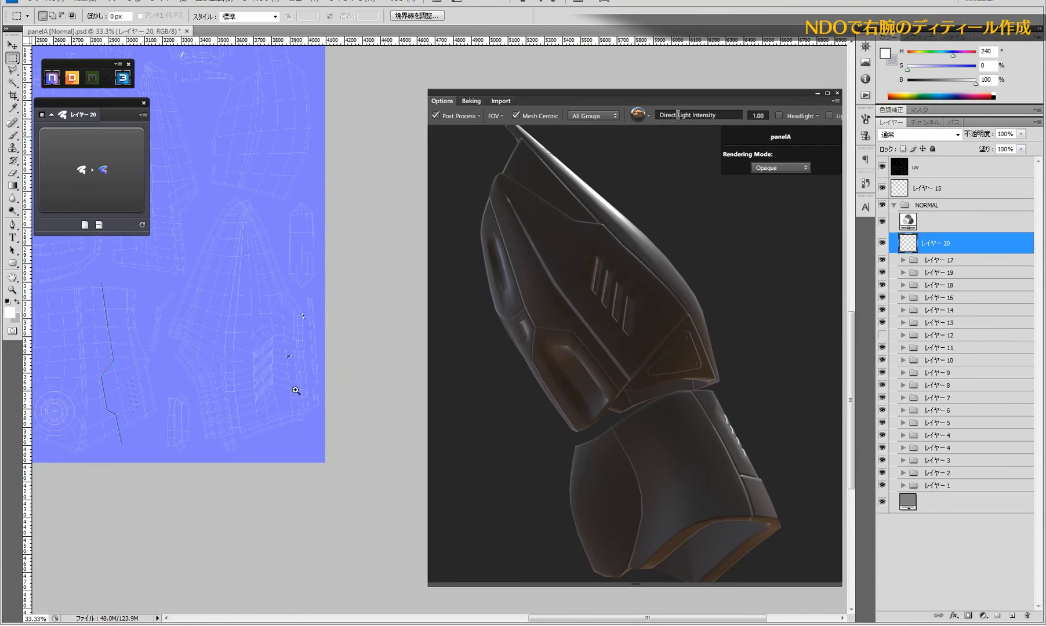
{"action": "left_click", "coordinate": [315, 384]}
{"action": "left_click", "coordinate": [282, 297]}
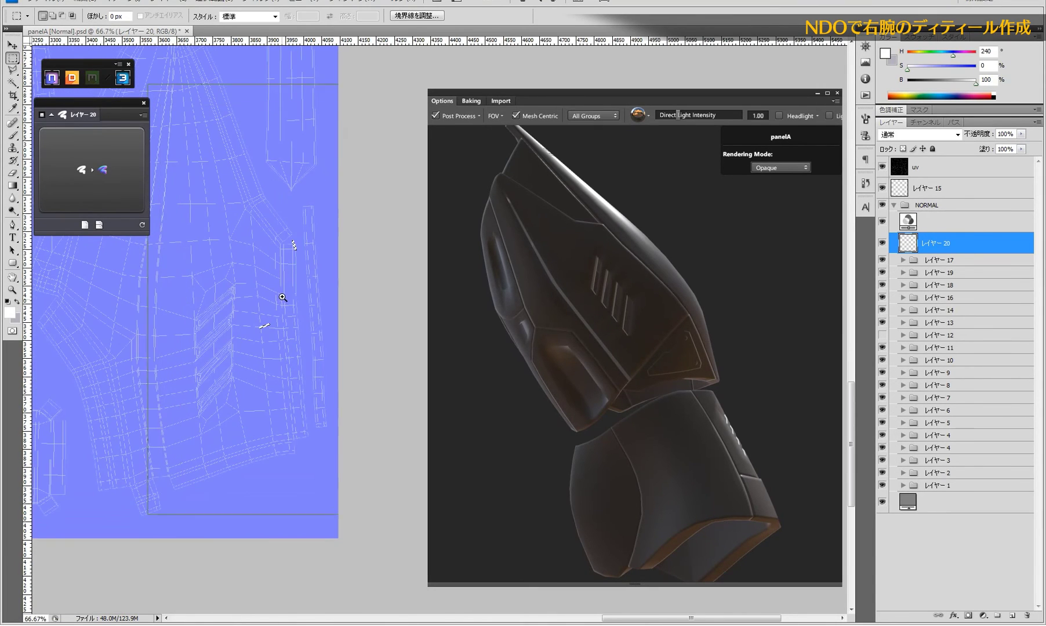
- Rotate the selected strokes to match the panel edge
{"action": "key", "text": "ctrl+t"}
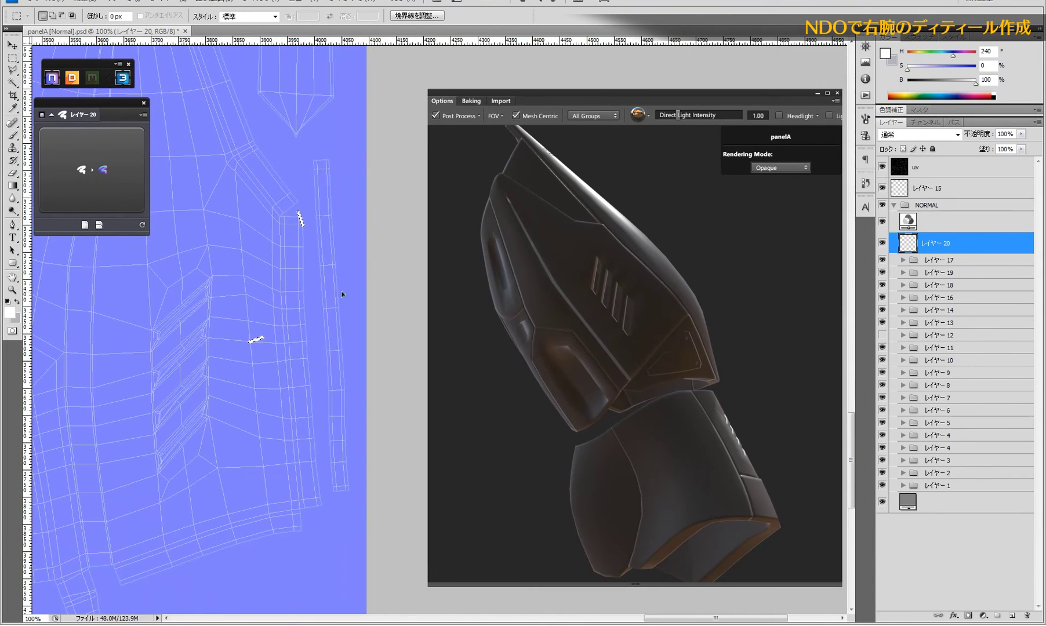
{"action": "mouse_move", "coordinate": [341, 291]}
{"action": "left_mouse_down"}
{"action": "mouse_move", "coordinate": [350, 223]}
{"action": "mouse_move", "coordinate": [179, 285]}
{"action": "left_mouse_up"}
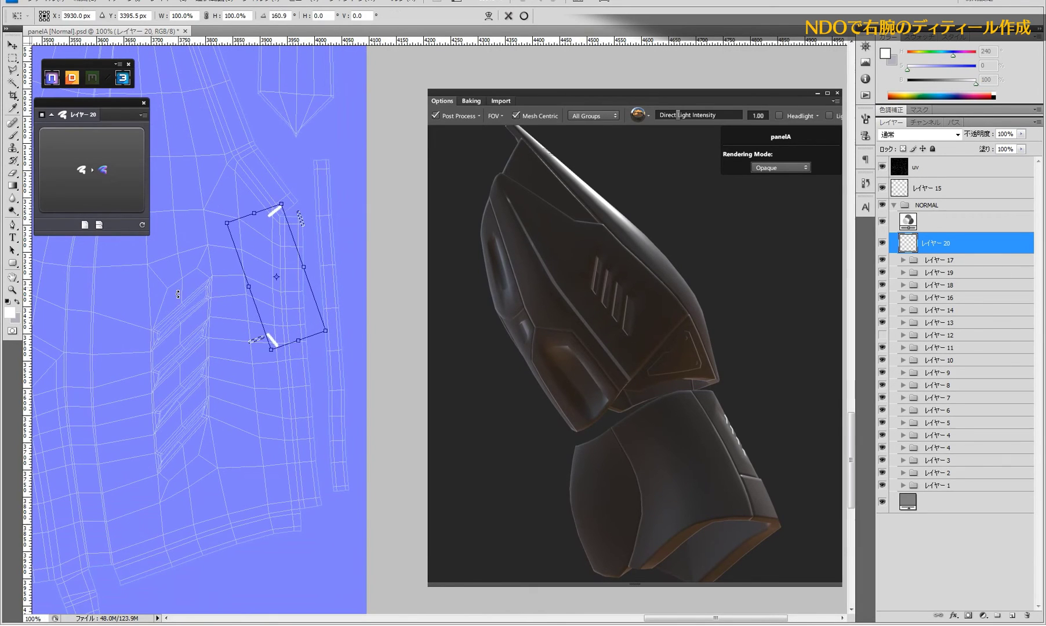
{"action": "left_click_drag", "start_coordinate": [180, 286], "coordinate": [283, 250]}
{"action": "key", "text": "Return"}
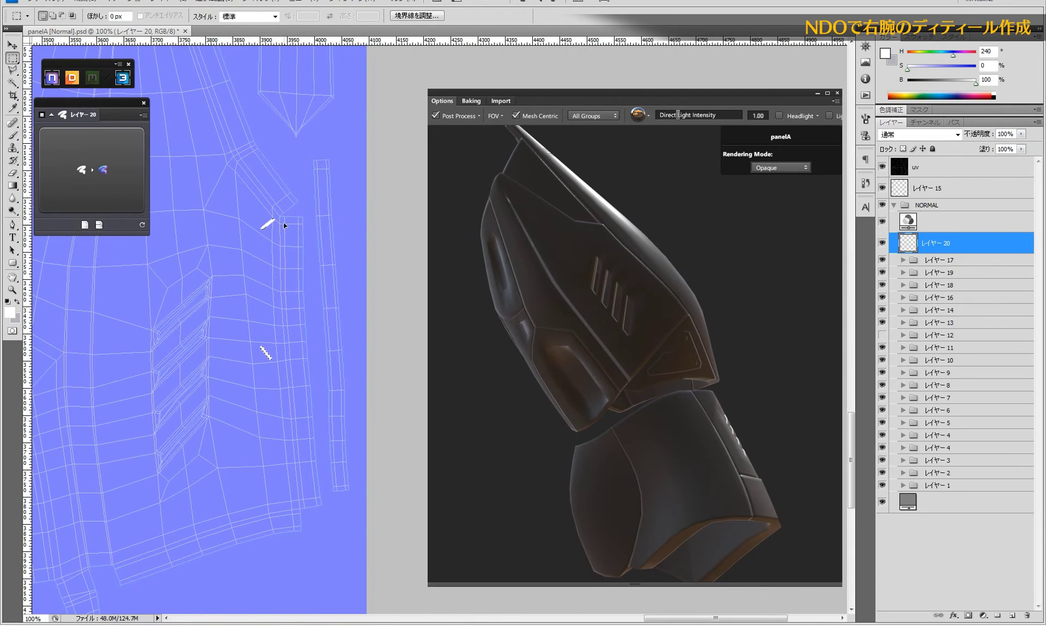
- Move a small stroke to the panel's lower edge, tilt it slightly, and deselect
{"action": "left_click_drag", "start_coordinate": [270, 362], "coordinate": [270, 411]}
{"action": "left_click_drag", "start_coordinate": [281, 520], "coordinate": [284, 521]}
{"action": "key", "text": "ctrl+t"}
{"action": "left_click_drag", "start_coordinate": [331, 493], "coordinate": [334, 476]}
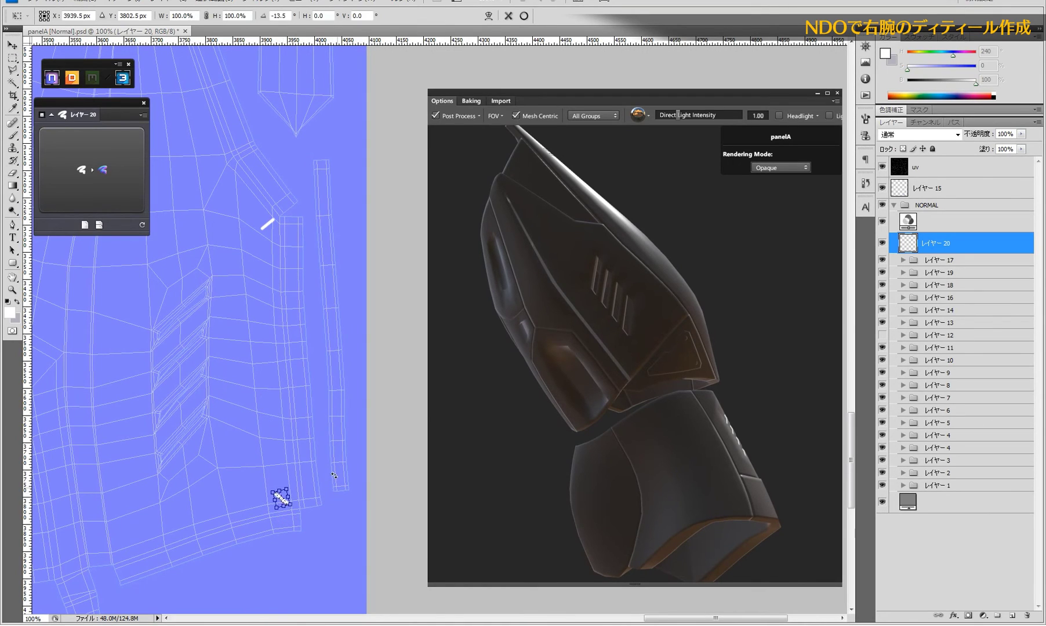
{"action": "key", "text": "Return"}
{"action": "key", "text": "m"}
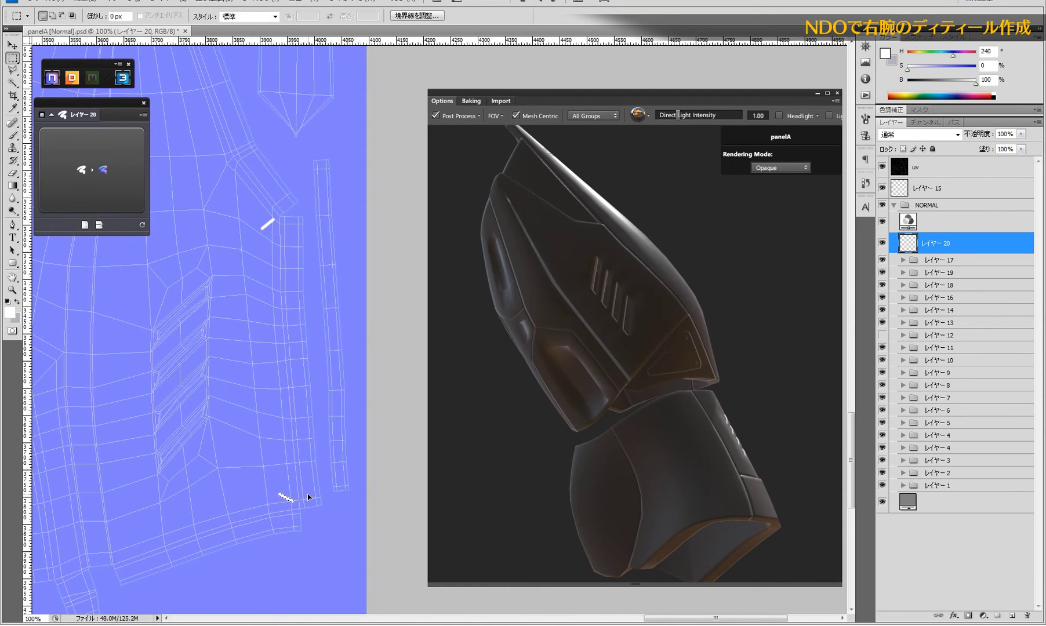
{"action": "left_click_drag", "start_coordinate": [307, 497], "coordinate": [310, 497]}
{"action": "key", "text": "ctrl+d"}
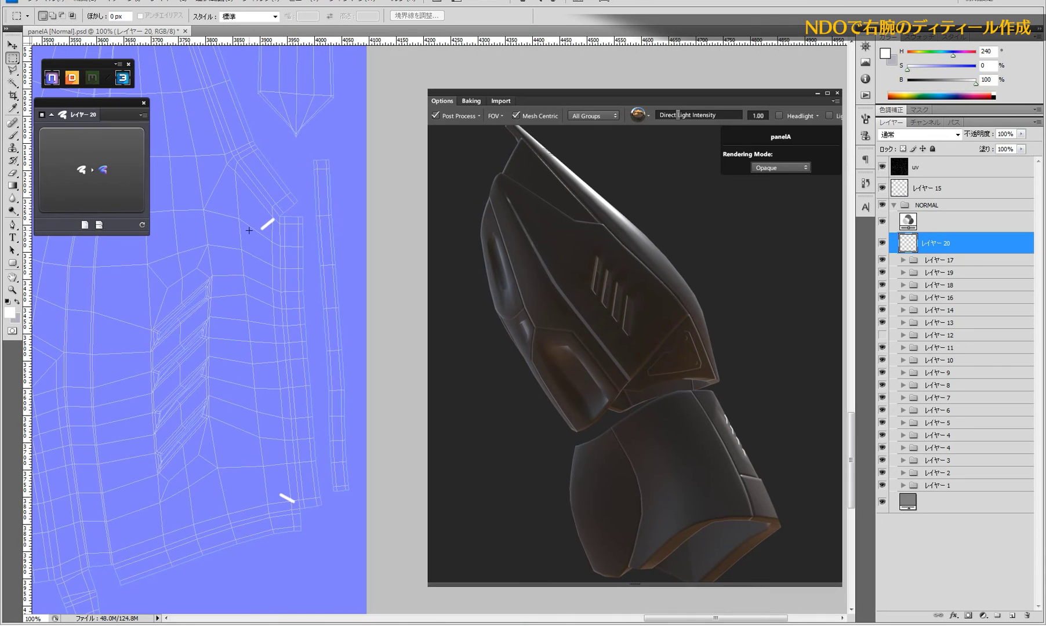
{"action": "mouse_move", "coordinate": [689, 260]}
{"action": "left_mouse_down"}
{"action": "mouse_move", "coordinate": [718, 354]}
{"action": "mouse_move", "coordinate": [658, 416]}
{"action": "mouse_move", "coordinate": [627, 399]}
{"action": "mouse_move", "coordinate": [618, 406]}
{"action": "left_mouse_up"}
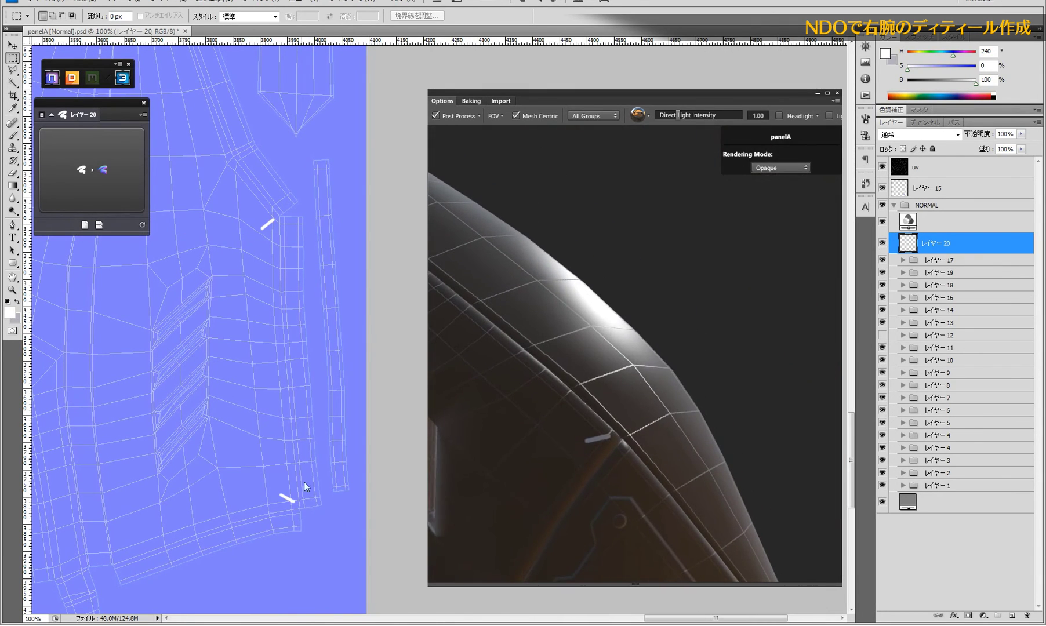
- Deselect the white stroke on レイヤー 20 and orbit the nDo preview around the vent panel
{"action": "left_click_drag", "start_coordinate": [272, 515], "coordinate": [275, 512]}
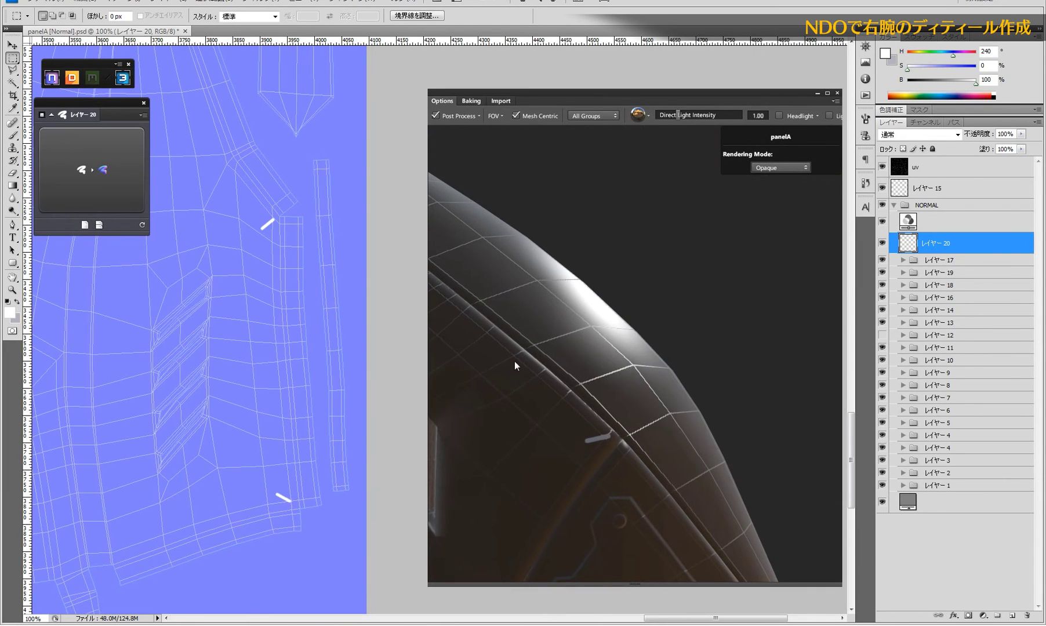
{"action": "mouse_move", "coordinate": [514, 361]}
{"action": "left_mouse_down"}
{"action": "mouse_move", "coordinate": [491, 247]}
{"action": "mouse_move", "coordinate": [605, 365]}
{"action": "mouse_move", "coordinate": [583, 353]}
{"action": "mouse_move", "coordinate": [576, 371]}
{"action": "mouse_move", "coordinate": [612, 345]}
{"action": "mouse_move", "coordinate": [592, 296]}
{"action": "mouse_move", "coordinate": [617, 316]}
{"action": "mouse_move", "coordinate": [666, 297]}
{"action": "mouse_move", "coordinate": [602, 320]}
{"action": "mouse_move", "coordinate": [577, 354]}
{"action": "mouse_move", "coordinate": [574, 345]}
{"action": "mouse_move", "coordinate": [608, 326]}
{"action": "mouse_move", "coordinate": [632, 351]}
{"action": "mouse_move", "coordinate": [575, 374]}
{"action": "left_mouse_up"}
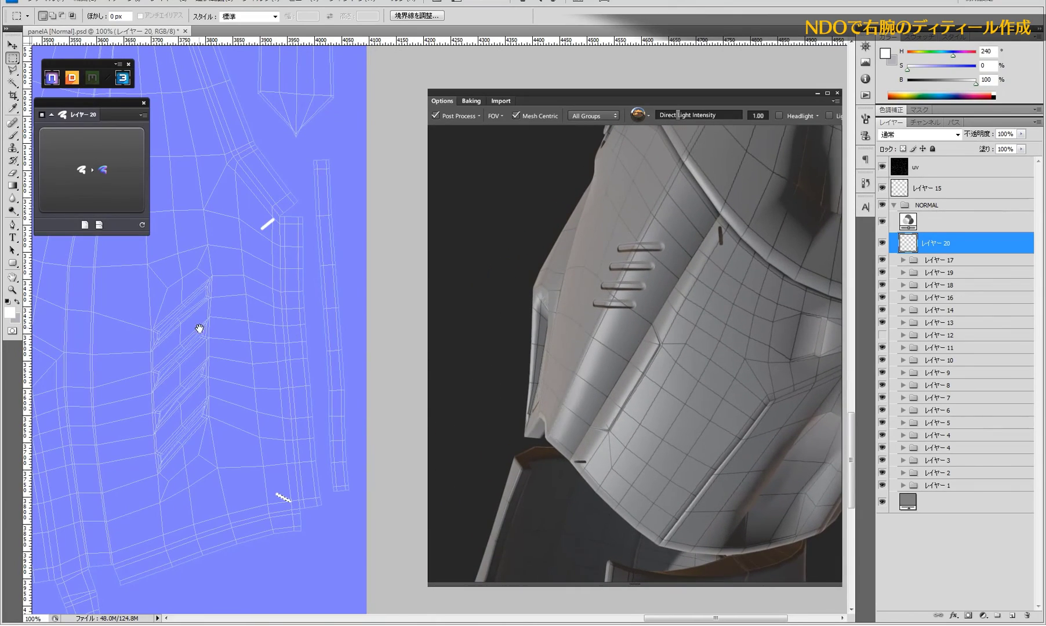
{"action": "mouse_move", "coordinate": [199, 329]}
{"action": "left_mouse_down"}
{"action": "mouse_move", "coordinate": [252, 381]}
{"action": "mouse_move", "coordinate": [378, 388]}
{"action": "mouse_move", "coordinate": [350, 351]}
{"action": "mouse_move", "coordinate": [308, 394]}
{"action": "left_mouse_up"}
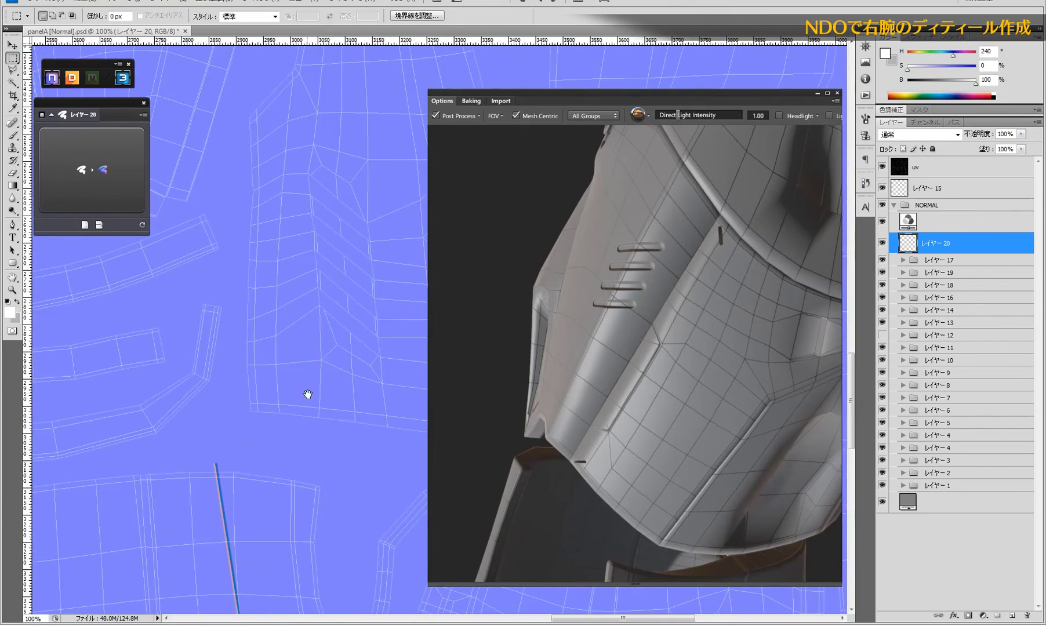
{"action": "mouse_move", "coordinate": [252, 444]}
{"action": "left_mouse_down"}
{"action": "mouse_move", "coordinate": [545, 378]}
{"action": "mouse_move", "coordinate": [458, 439]}
{"action": "mouse_move", "coordinate": [357, 330]}
{"action": "mouse_move", "coordinate": [295, 403]}
{"action": "left_mouse_up"}
{"action": "left_click", "coordinate": [285, 405], "text": "alt"}
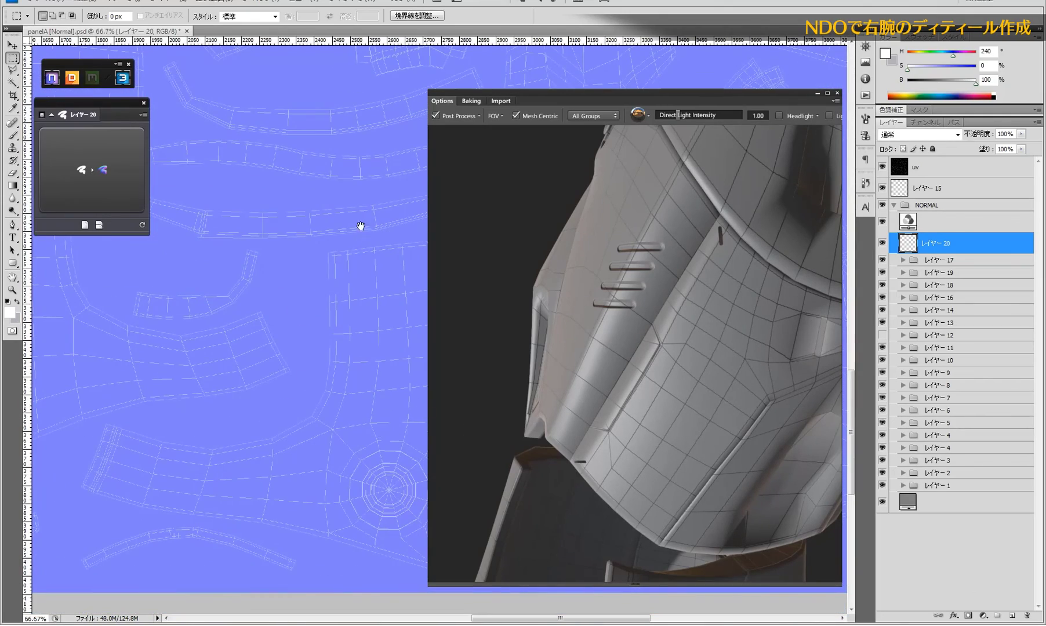
{"action": "mouse_move", "coordinate": [360, 226]}
{"action": "left_mouse_down"}
{"action": "mouse_move", "coordinate": [334, 238]}
{"action": "mouse_move", "coordinate": [318, 311]}
{"action": "mouse_move", "coordinate": [140, 388]}
{"action": "mouse_move", "coordinate": [264, 571]}
{"action": "mouse_move", "coordinate": [294, 397]}
{"action": "mouse_move", "coordinate": [393, 320]}
{"action": "mouse_move", "coordinate": [384, 336]}
{"action": "mouse_move", "coordinate": [157, 206]}
{"action": "mouse_move", "coordinate": [206, 284]}
{"action": "mouse_move", "coordinate": [176, 250]}
{"action": "mouse_move", "coordinate": [267, 538]}
{"action": "mouse_move", "coordinate": [297, 392]}
{"action": "mouse_move", "coordinate": [241, 357]}
{"action": "mouse_move", "coordinate": [262, 349]}
{"action": "mouse_move", "coordinate": [272, 385]}
{"action": "left_mouse_up"}
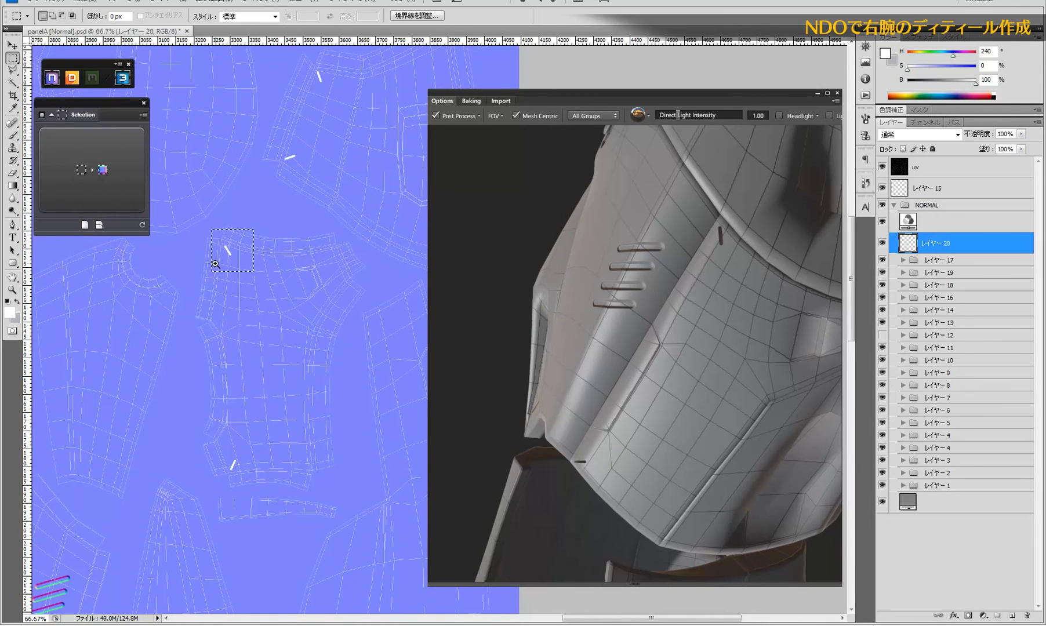
{"action": "scroll", "coordinate": [235, 258], "scroll_direction": "up", "scroll_amount": 1}
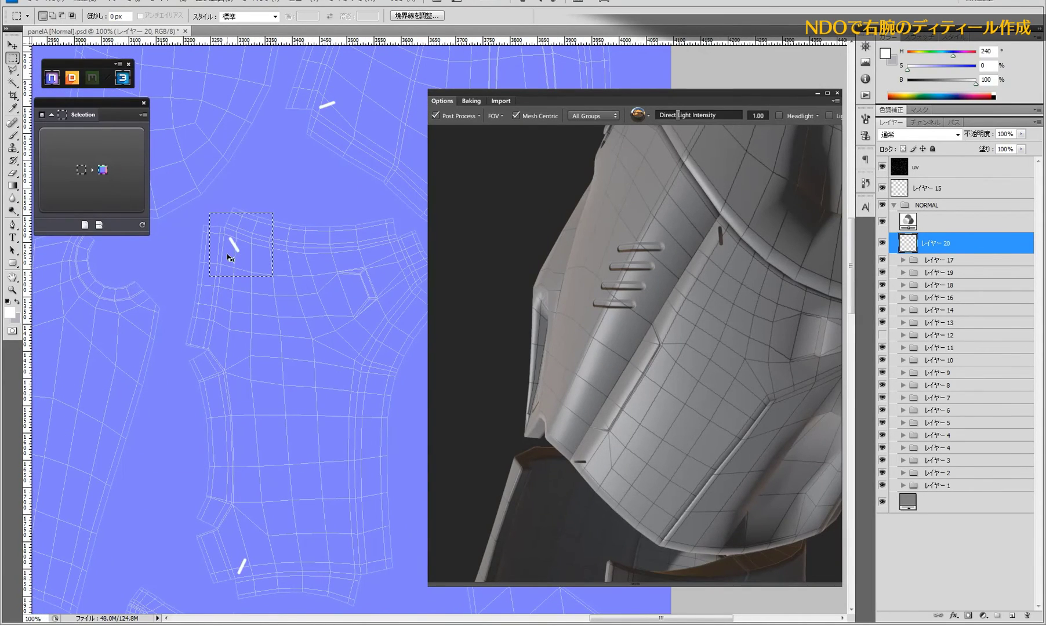
{"action": "key", "text": "ctrl+d"}
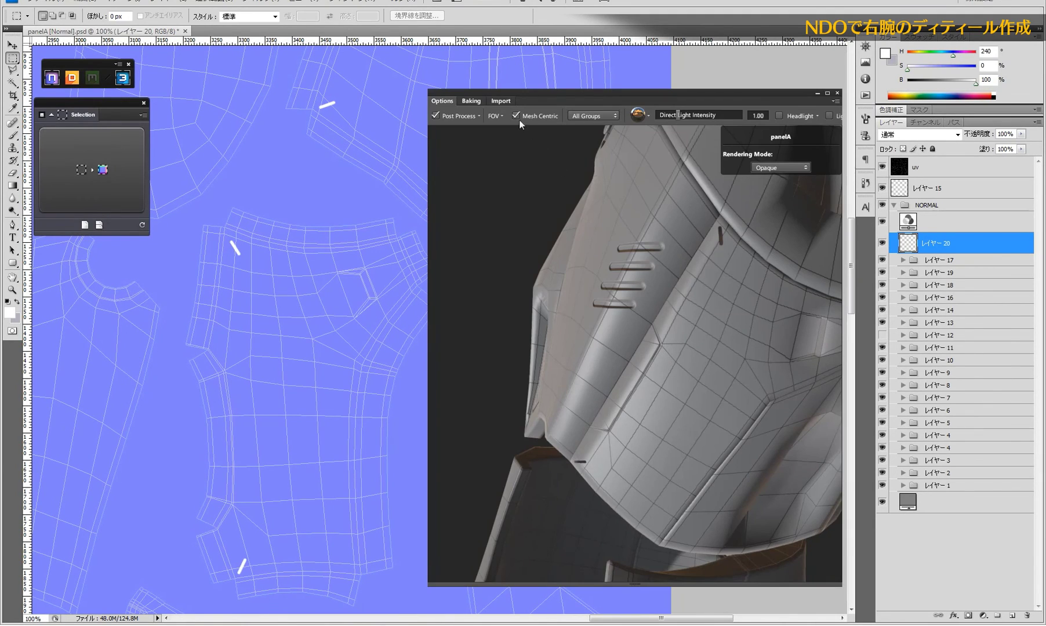
{"action": "left_click_drag", "start_coordinate": [477, 90], "coordinate": [471, 93]}
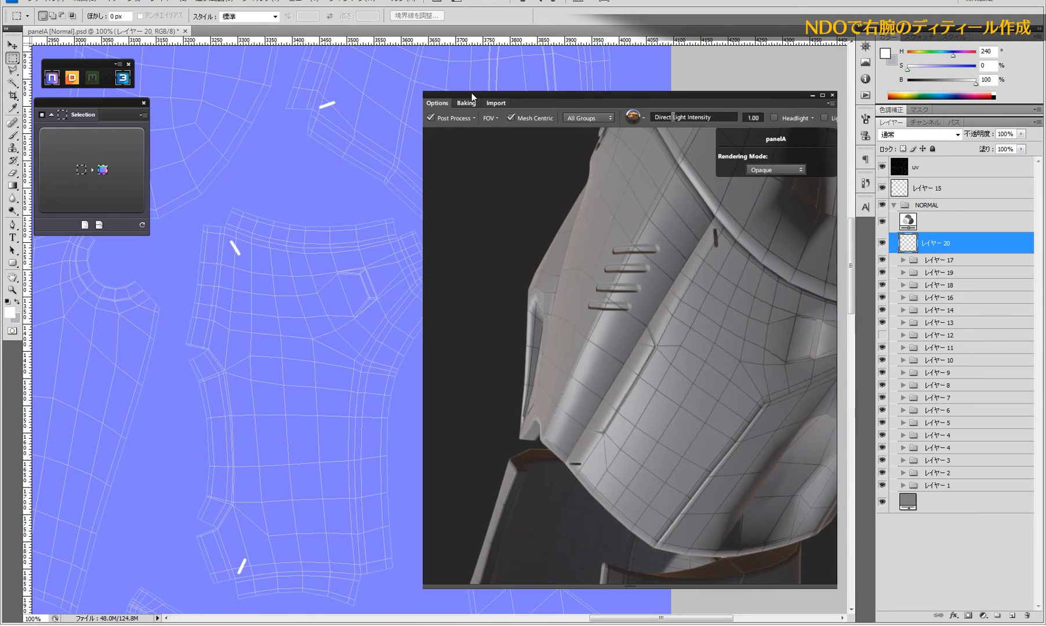
{"action": "mouse_move", "coordinate": [616, 239]}
{"action": "left_mouse_down"}
{"action": "mouse_move", "coordinate": [623, 214]}
{"action": "mouse_move", "coordinate": [604, 324]}
{"action": "mouse_move", "coordinate": [617, 348]}
{"action": "mouse_move", "coordinate": [604, 309]}
{"action": "mouse_move", "coordinate": [617, 377]}
{"action": "mouse_move", "coordinate": [654, 373]}
{"action": "mouse_move", "coordinate": [688, 409]}
{"action": "mouse_move", "coordinate": [641, 268]}
{"action": "mouse_move", "coordinate": [627, 329]}
{"action": "mouse_move", "coordinate": [616, 298]}
{"action": "mouse_move", "coordinate": [629, 294]}
{"action": "mouse_move", "coordinate": [595, 340]}
{"action": "mouse_move", "coordinate": [559, 344]}
{"action": "mouse_move", "coordinate": [607, 282]}
{"action": "mouse_move", "coordinate": [582, 333]}
{"action": "mouse_move", "coordinate": [609, 341]}
{"action": "mouse_move", "coordinate": [595, 381]}
{"action": "mouse_move", "coordinate": [615, 331]}
{"action": "mouse_move", "coordinate": [684, 335]}
{"action": "mouse_move", "coordinate": [811, 301]}
{"action": "mouse_move", "coordinate": [793, 362]}
{"action": "mouse_move", "coordinate": [798, 396]}
{"action": "mouse_move", "coordinate": [786, 398]}
{"action": "mouse_move", "coordinate": [743, 326]}
{"action": "mouse_move", "coordinate": [863, 249]}
{"action": "mouse_move", "coordinate": [806, 243]}
{"action": "mouse_move", "coordinate": [589, 318]}
{"action": "left_mouse_up"}
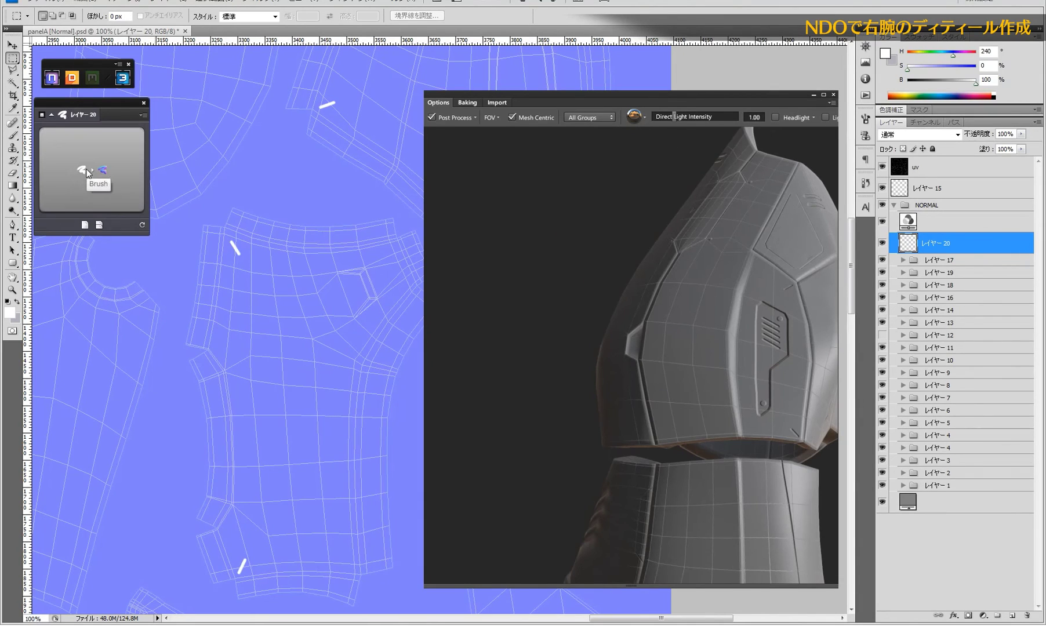
- Hide the UV wireframe and convert the white bars to nDo with a valley Slant
{"action": "left_click", "coordinate": [882, 167]}
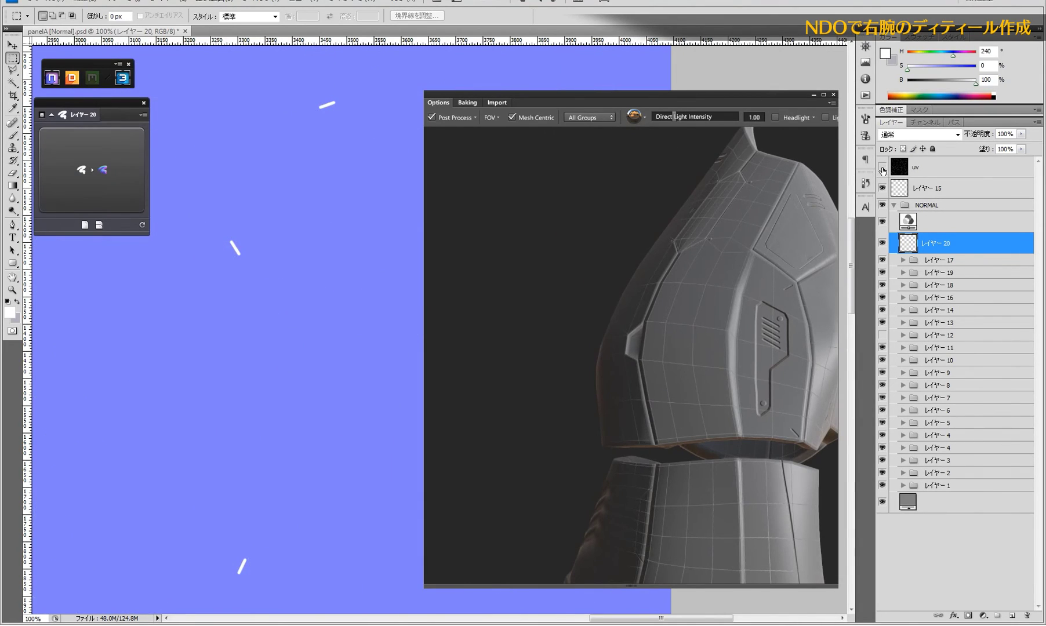
{"action": "left_click", "coordinate": [94, 175]}
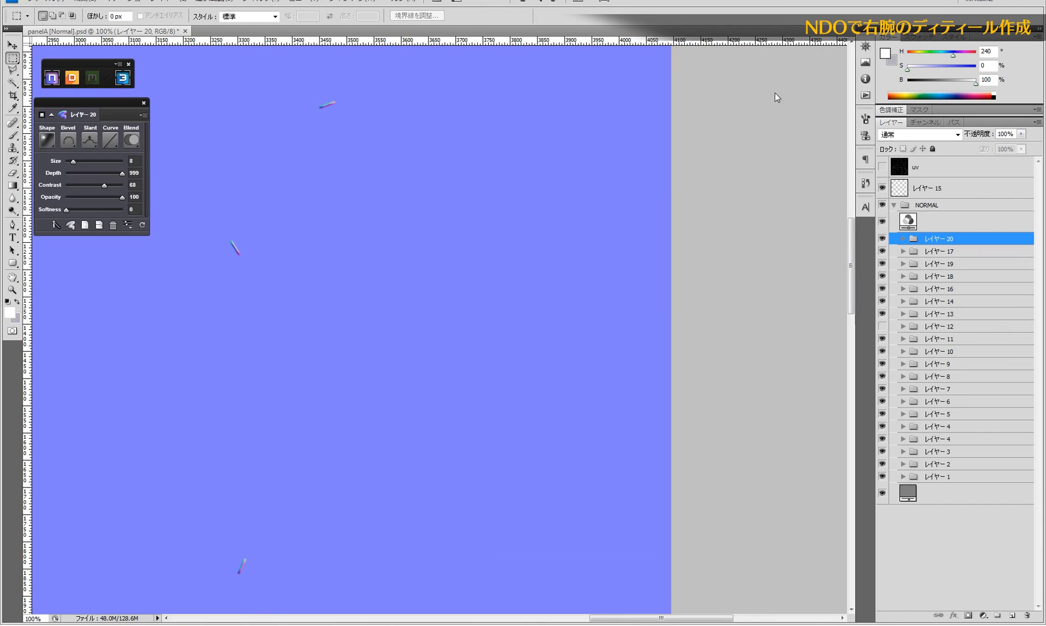
{"action": "mouse_move", "coordinate": [775, 93]}
{"action": "left_mouse_down"}
{"action": "mouse_move", "coordinate": [789, 86]}
{"action": "mouse_move", "coordinate": [780, 89]}
{"action": "left_mouse_up"}
{"action": "mouse_move", "coordinate": [785, 270]}
{"action": "left_mouse_down"}
{"action": "mouse_move", "coordinate": [653, 257]}
{"action": "mouse_move", "coordinate": [645, 304]}
{"action": "mouse_move", "coordinate": [678, 269]}
{"action": "left_mouse_up"}
{"action": "scroll", "coordinate": [683, 270], "scroll_direction": "up", "scroll_amount": 3}
{"action": "scroll", "coordinate": [493, 379], "scroll_direction": "up", "scroll_amount": 2}
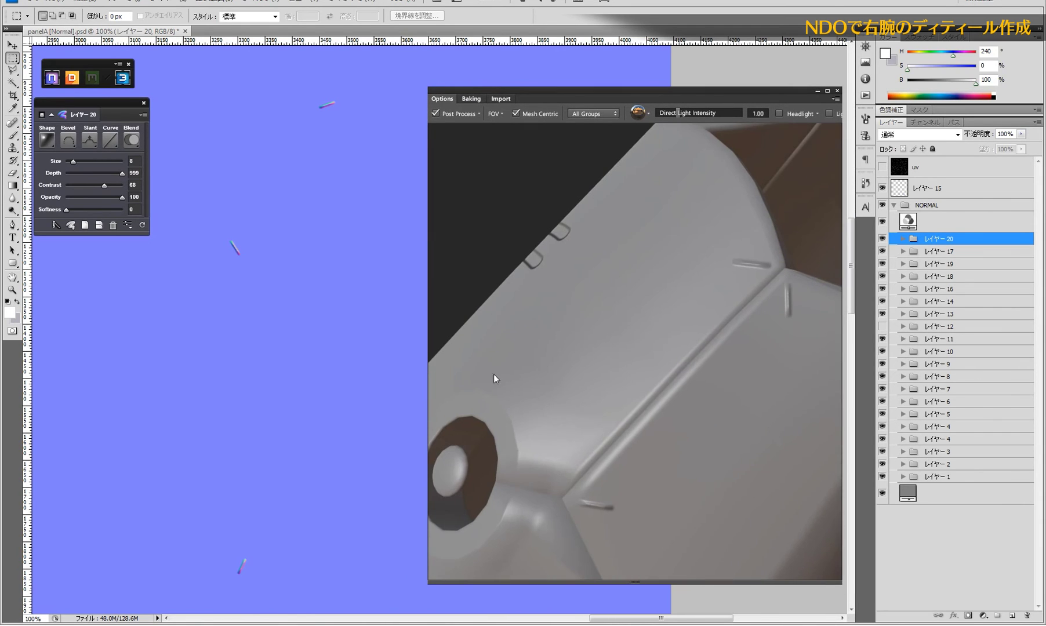
{"action": "left_click", "coordinate": [90, 145]}
{"action": "left_click", "coordinate": [96, 177]}
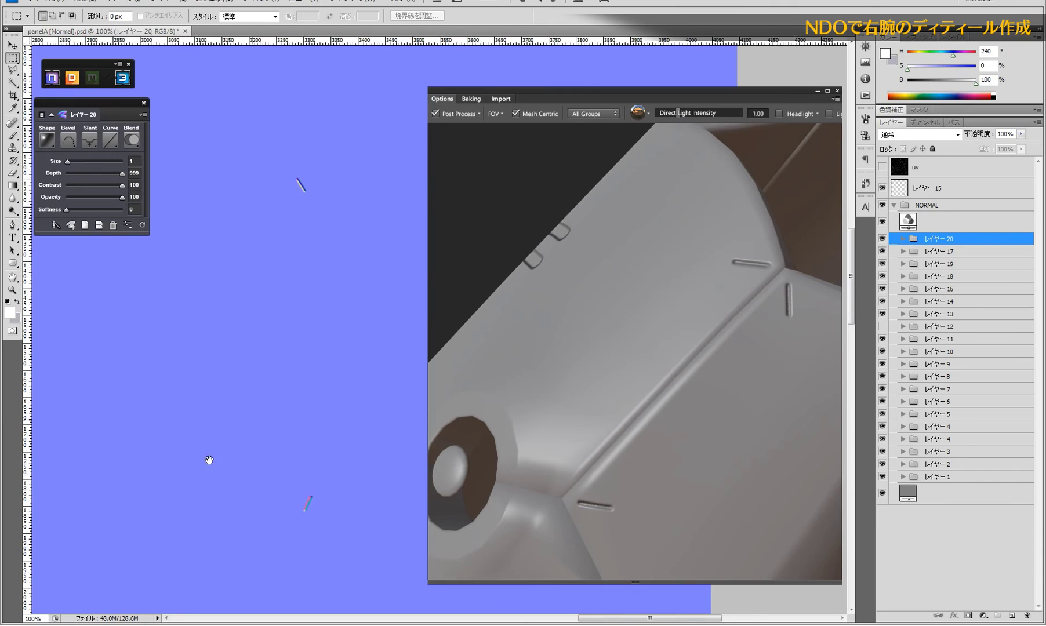
- Pan and zoom the canvas to centre the comb-shaped part
{"action": "left_click_drag", "start_coordinate": [210, 460], "coordinate": [292, 345]}
{"action": "left_click", "coordinate": [292, 345], "text": "alt"}
{"action": "left_click_drag", "start_coordinate": [175, 450], "coordinate": [246, 350]}
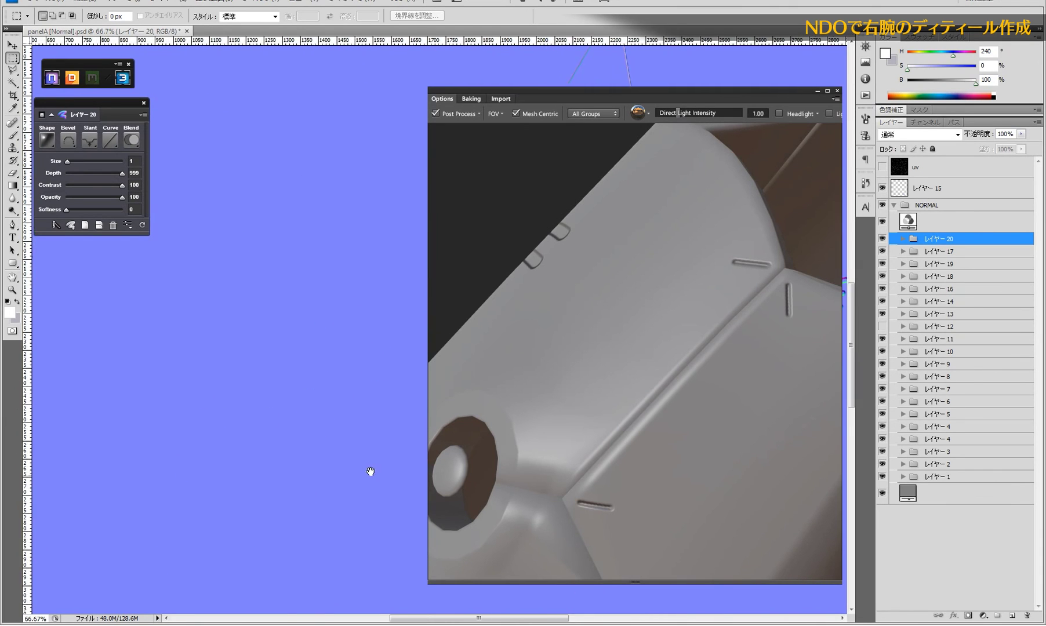
{"action": "mouse_move", "coordinate": [369, 472]}
{"action": "left_mouse_down"}
{"action": "mouse_move", "coordinate": [241, 405]}
{"action": "mouse_move", "coordinate": [265, 452]}
{"action": "left_mouse_up"}
{"action": "left_click_drag", "start_coordinate": [291, 256], "coordinate": [224, 398]}
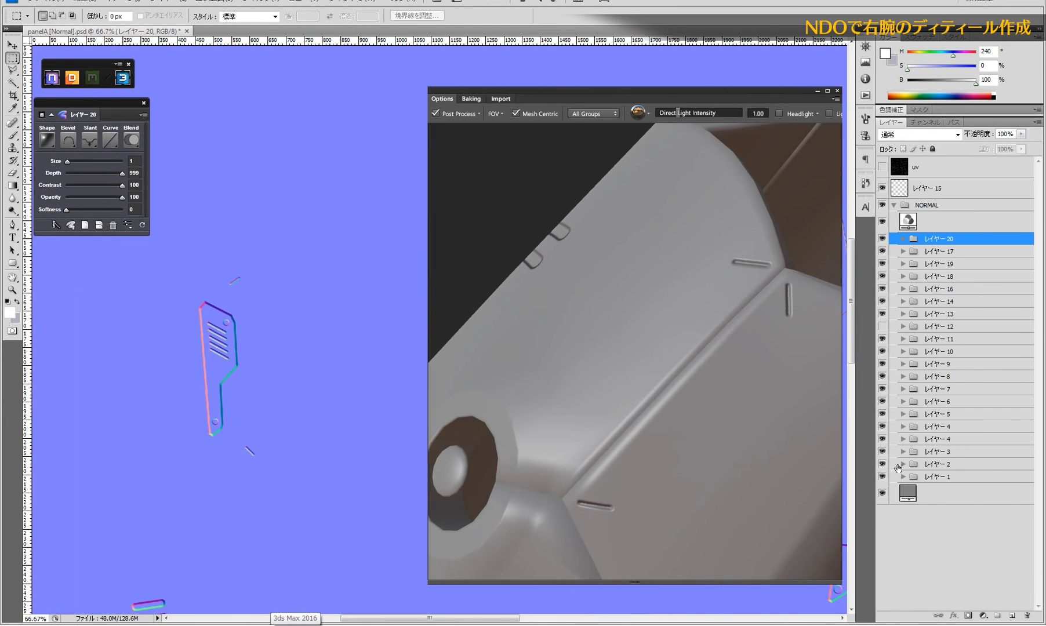
- Check layer contents by toggling visibility, select レイヤー 4, and show the whole arm in preview
{"action": "left_click", "coordinate": [883, 477]}
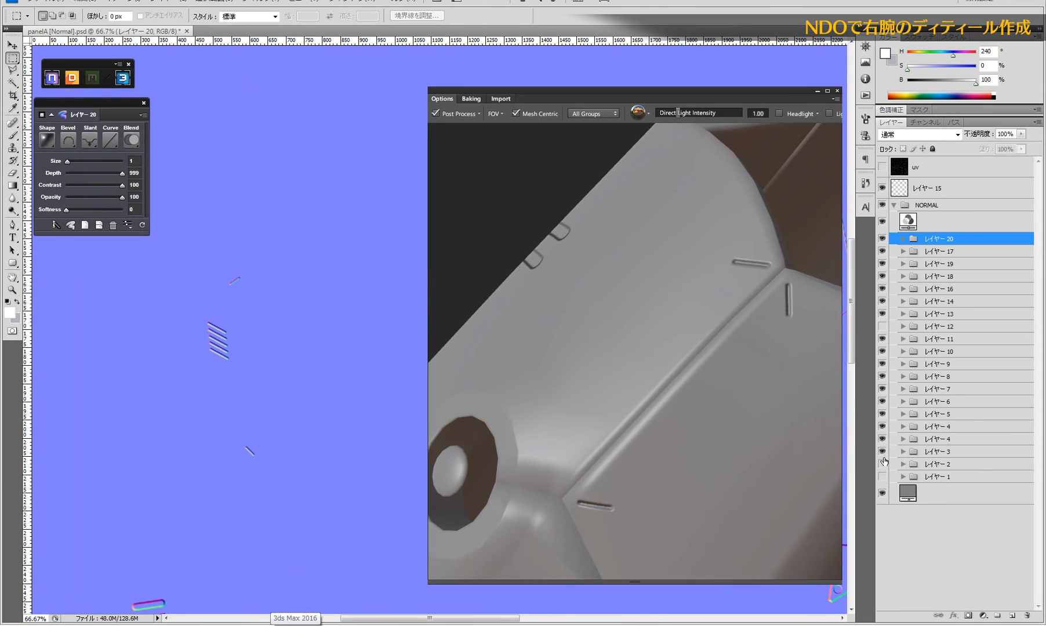
{"action": "left_click", "coordinate": [883, 453]}
{"action": "left_click", "coordinate": [942, 440]}
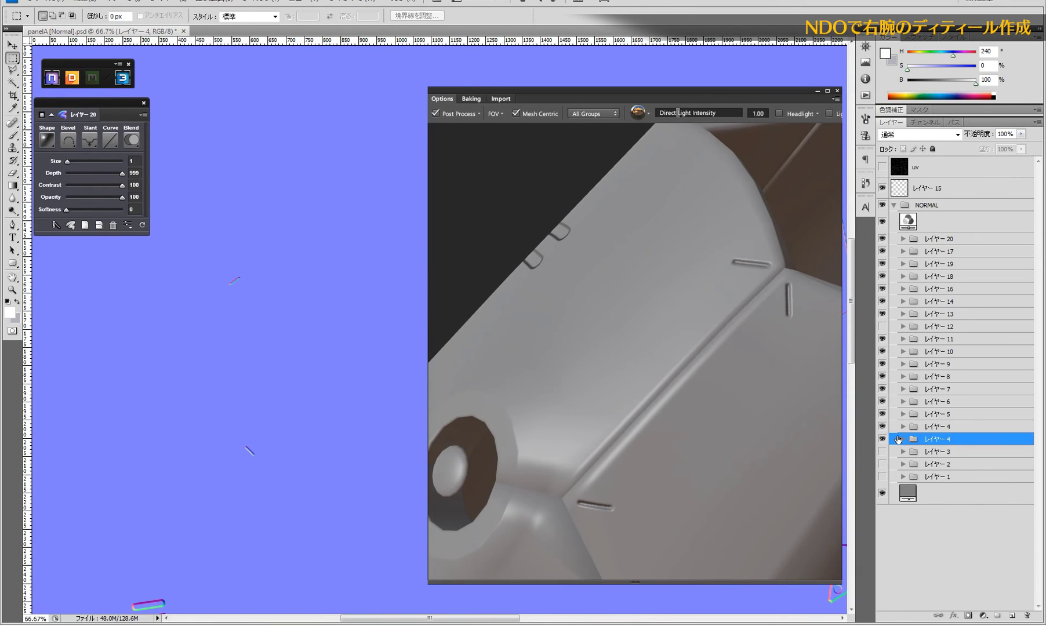
{"action": "left_click", "coordinate": [884, 478]}
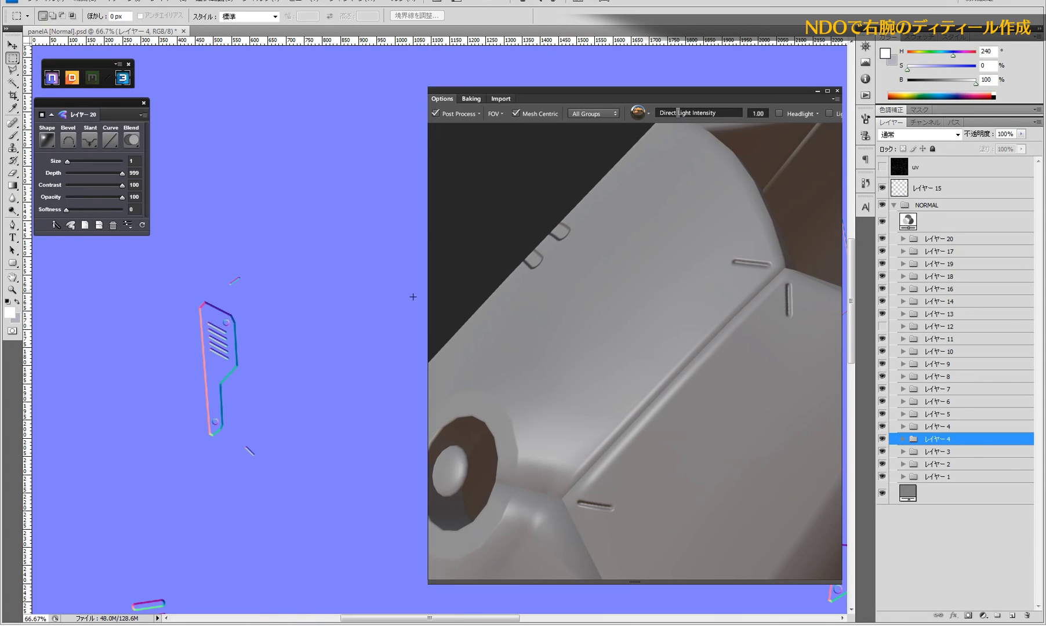
{"action": "mouse_move", "coordinate": [647, 333]}
{"action": "left_mouse_down"}
{"action": "mouse_move", "coordinate": [624, 259]}
{"action": "mouse_move", "coordinate": [638, 362]}
{"action": "mouse_move", "coordinate": [652, 370]}
{"action": "mouse_move", "coordinate": [678, 306]}
{"action": "mouse_move", "coordinate": [696, 328]}
{"action": "mouse_move", "coordinate": [750, 324]}
{"action": "mouse_move", "coordinate": [713, 420]}
{"action": "mouse_move", "coordinate": [727, 427]}
{"action": "mouse_move", "coordinate": [623, 390]}
{"action": "mouse_move", "coordinate": [635, 413]}
{"action": "mouse_move", "coordinate": [668, 372]}
{"action": "mouse_move", "coordinate": [658, 337]}
{"action": "mouse_move", "coordinate": [779, 366]}
{"action": "mouse_move", "coordinate": [781, 316]}
{"action": "mouse_move", "coordinate": [803, 343]}
{"action": "mouse_move", "coordinate": [514, 486]}
{"action": "mouse_move", "coordinate": [512, 422]}
{"action": "mouse_move", "coordinate": [485, 386]}
{"action": "left_mouse_up"}
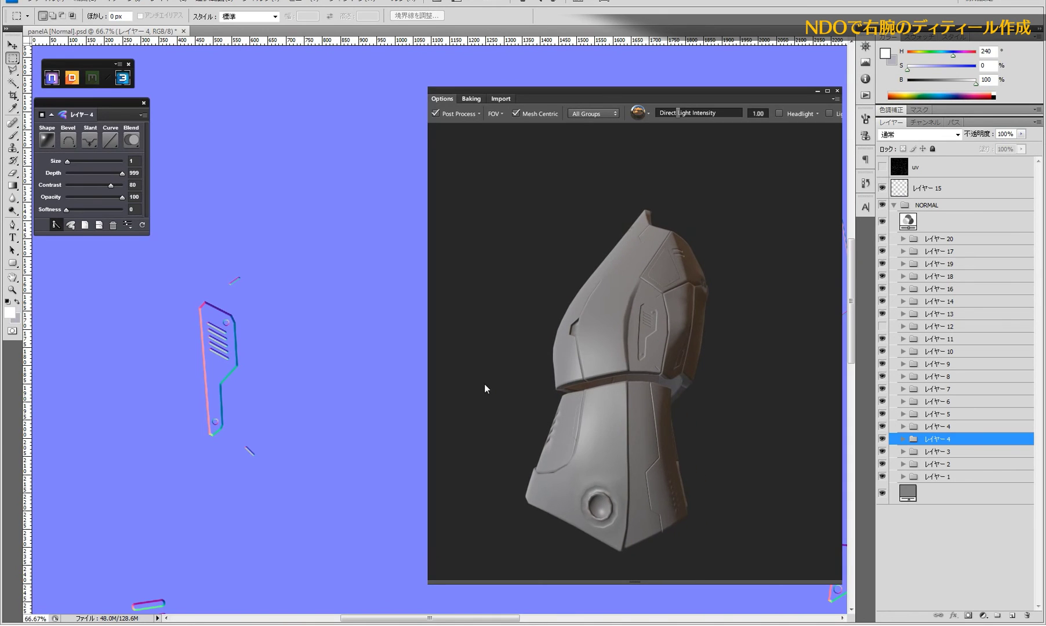
- Save the nDo work from the nDo options menu
{"action": "left_click", "coordinate": [145, 116]}
{"action": "mouse_move", "coordinate": [196, 194]}
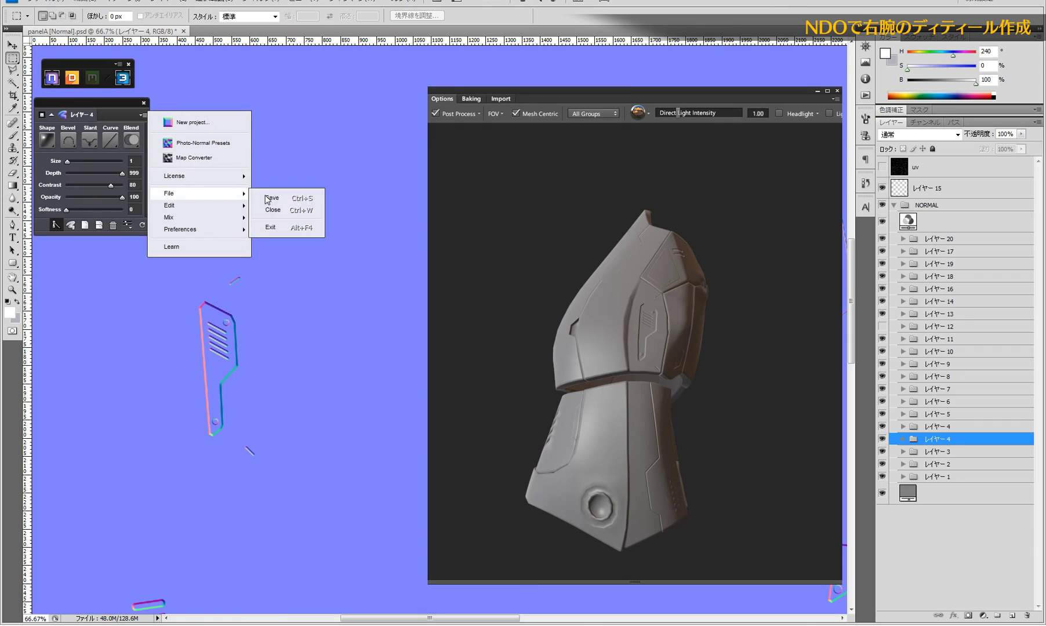
{"action": "left_click", "coordinate": [284, 200]}
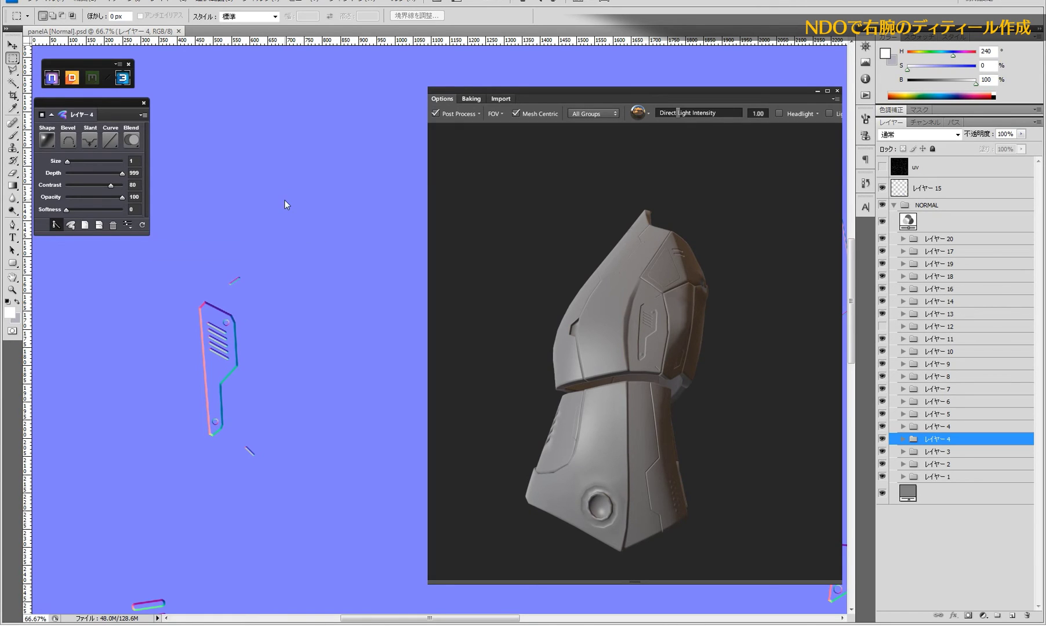
{"action": "left_click", "coordinate": [143, 116]}
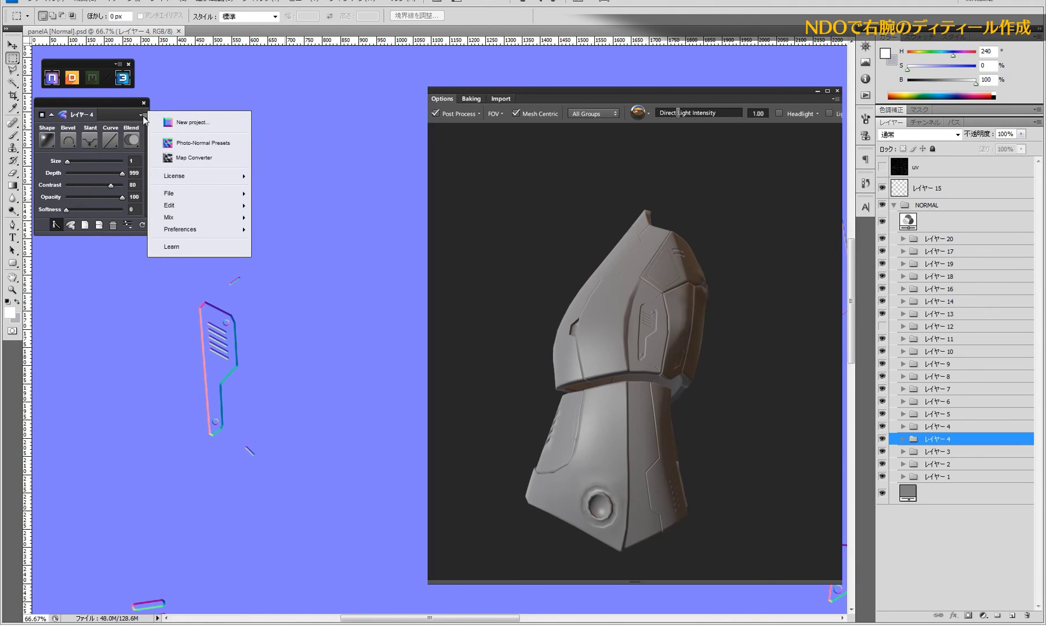
{"action": "left_click", "coordinate": [120, 105]}
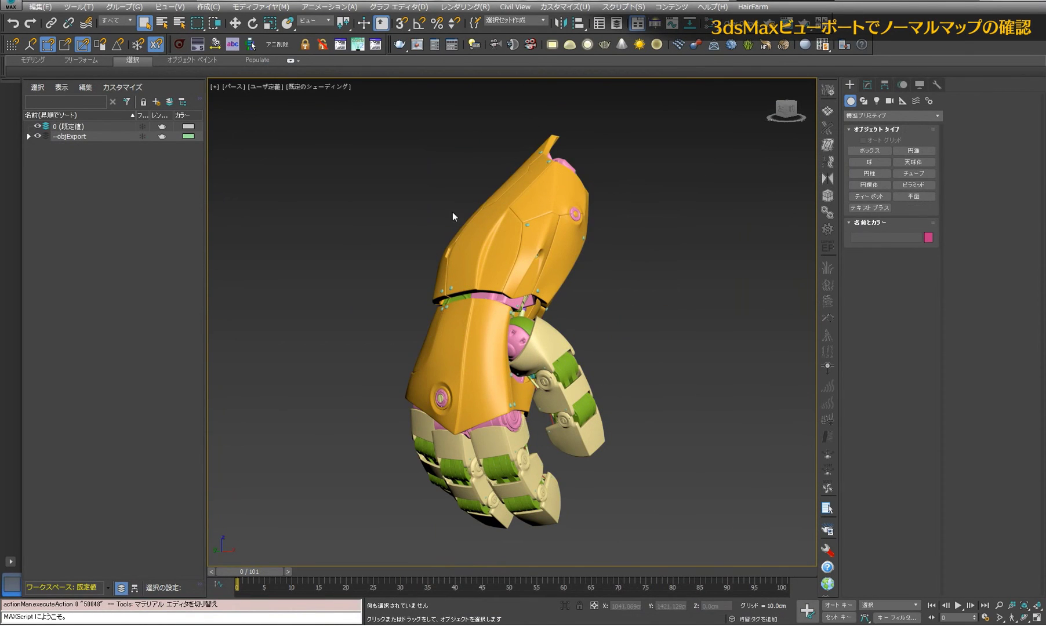
- Create a new Standard material, Material #2, in the Slate editor's View1
{"action": "left_click_drag", "start_coordinate": [602, 240], "coordinate": [537, 255]}
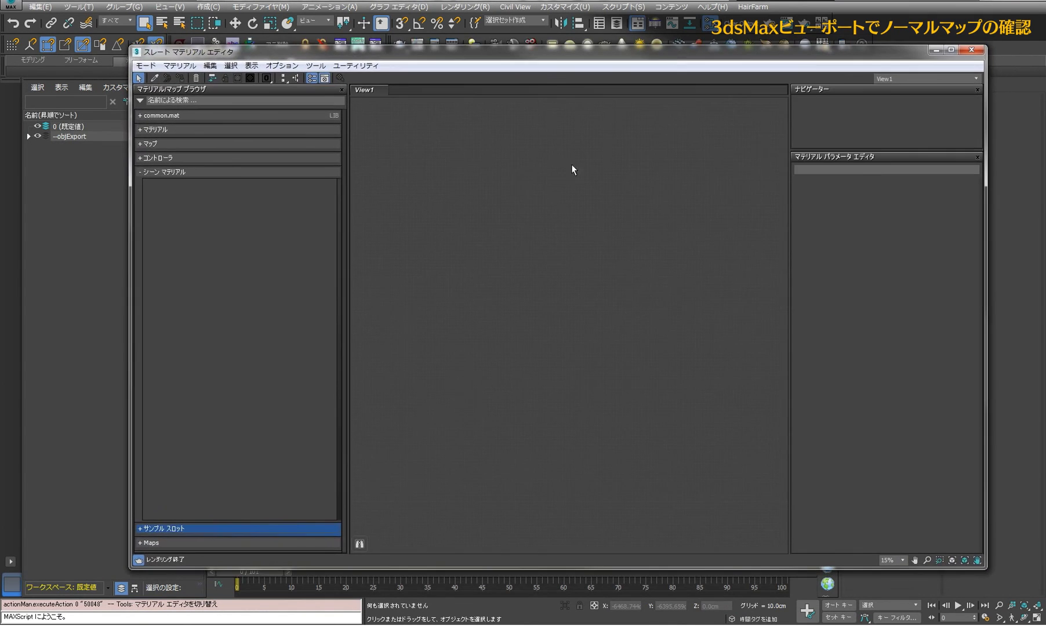
{"action": "left_click", "coordinate": [169, 134]}
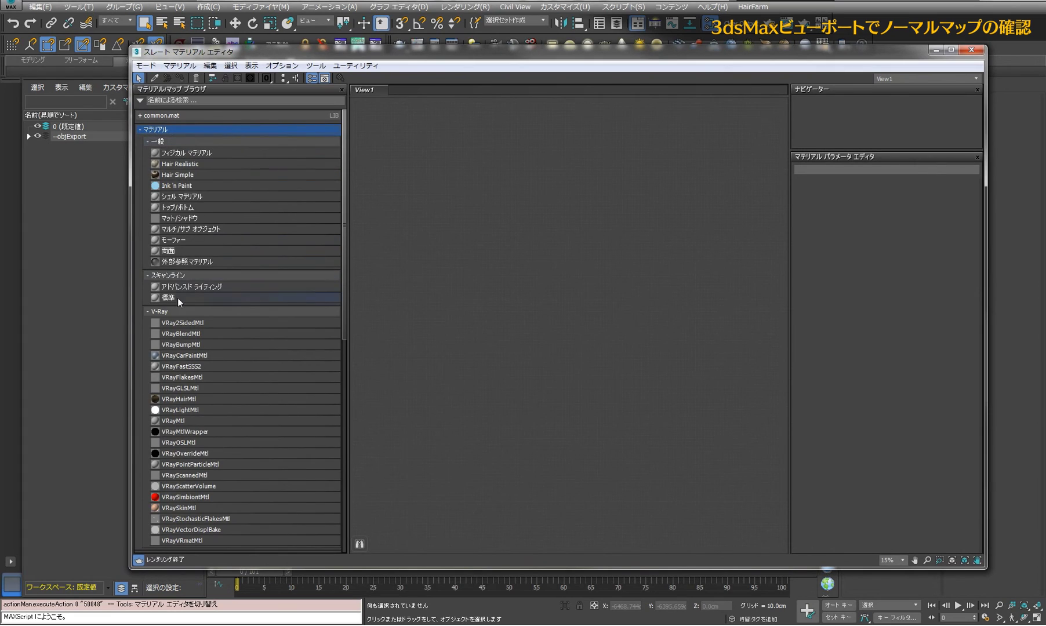
{"action": "left_click_drag", "start_coordinate": [626, 279], "coordinate": [626, 282]}
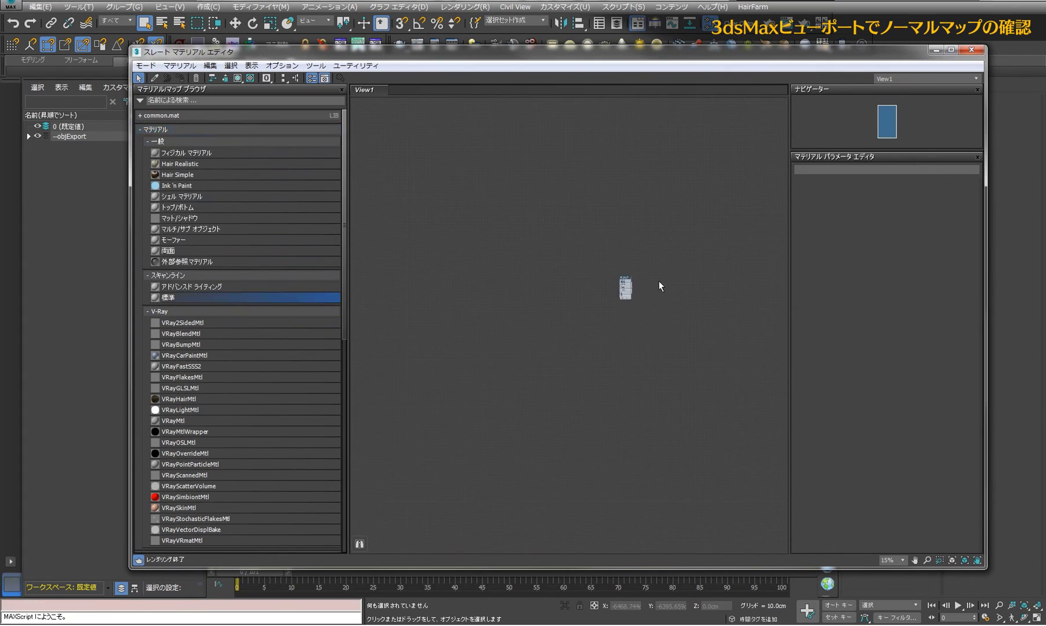
{"action": "scroll", "coordinate": [630, 297], "scroll_direction": "up", "scroll_amount": 5}
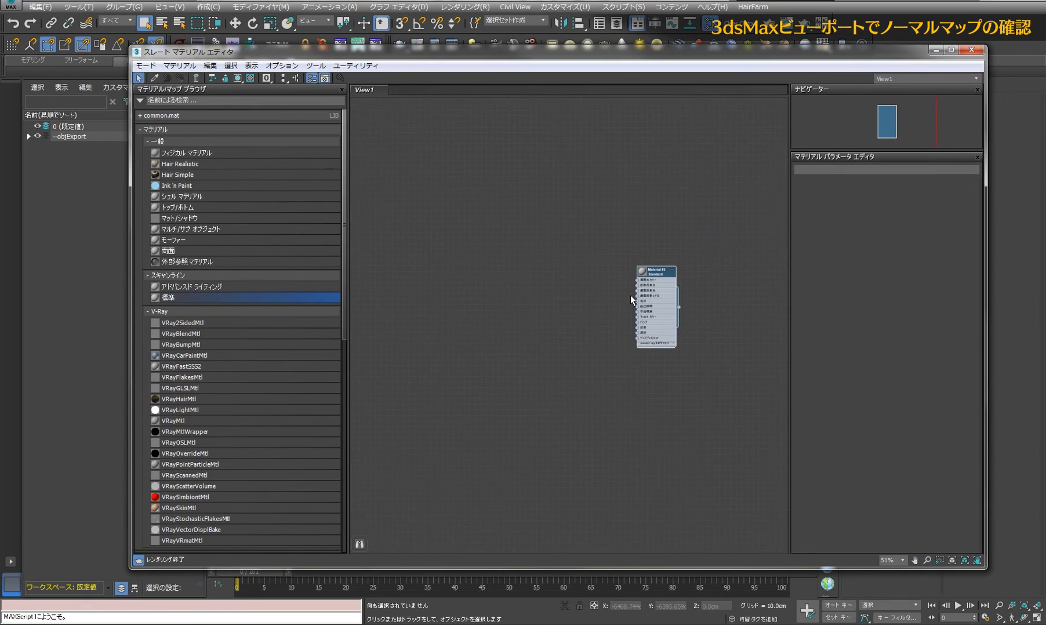
{"action": "scroll", "coordinate": [631, 296], "scroll_direction": "up", "scroll_amount": 3}
{"action": "left_click_drag", "start_coordinate": [601, 227], "coordinate": [595, 233]}
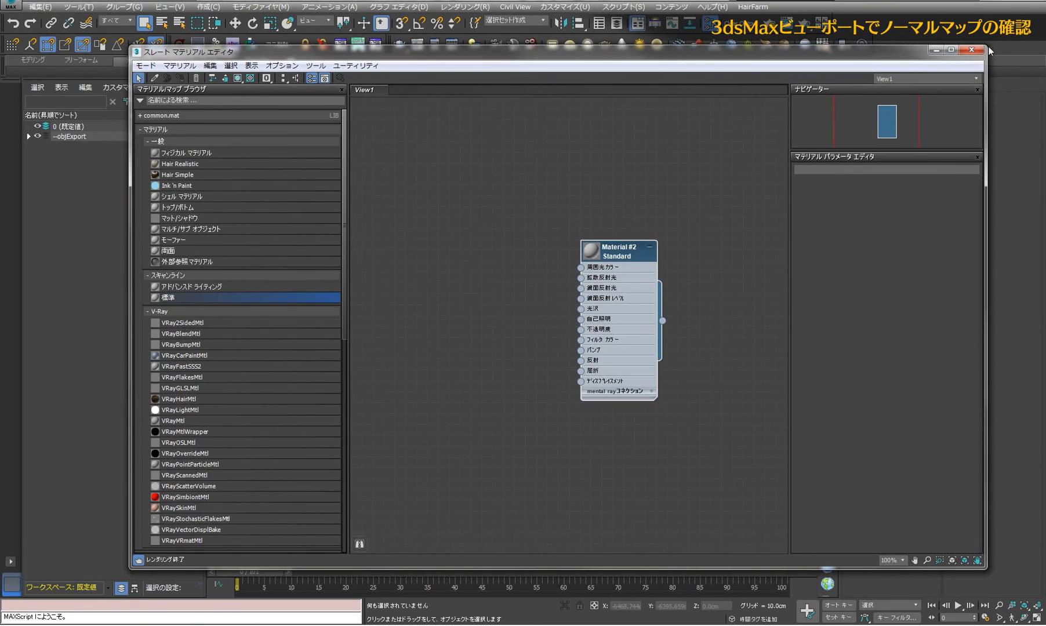
- Resize and position the material editor beside the viewport, then select the arm parts
{"action": "left_click_drag", "start_coordinate": [988, 49], "coordinate": [794, 156]}
{"action": "left_click_drag", "start_coordinate": [569, 167], "coordinate": [261, 191]}
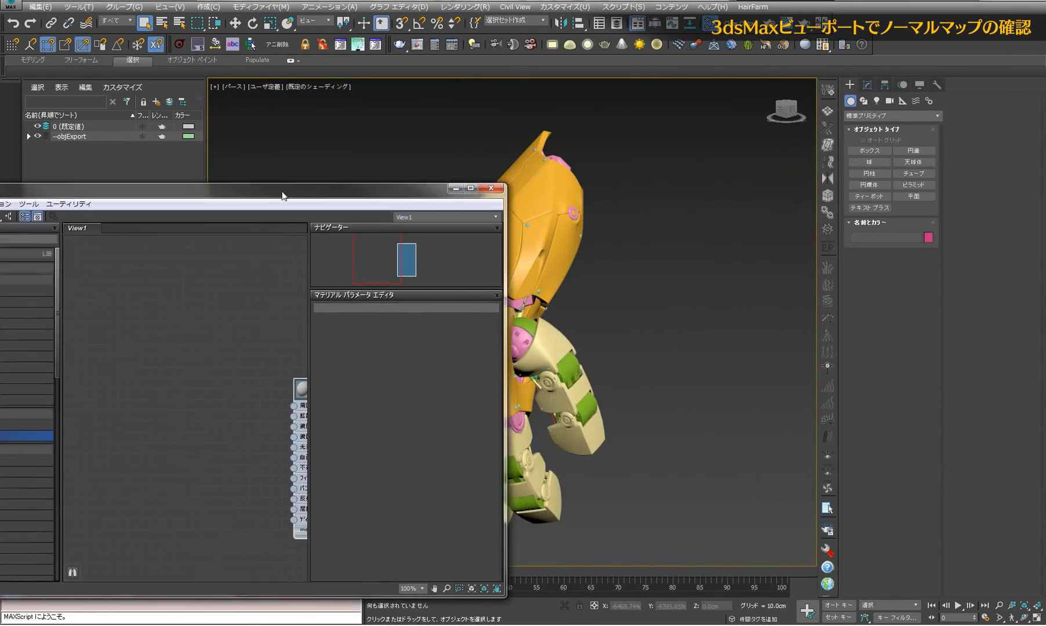
{"action": "left_click_drag", "start_coordinate": [268, 409], "coordinate": [112, 375]}
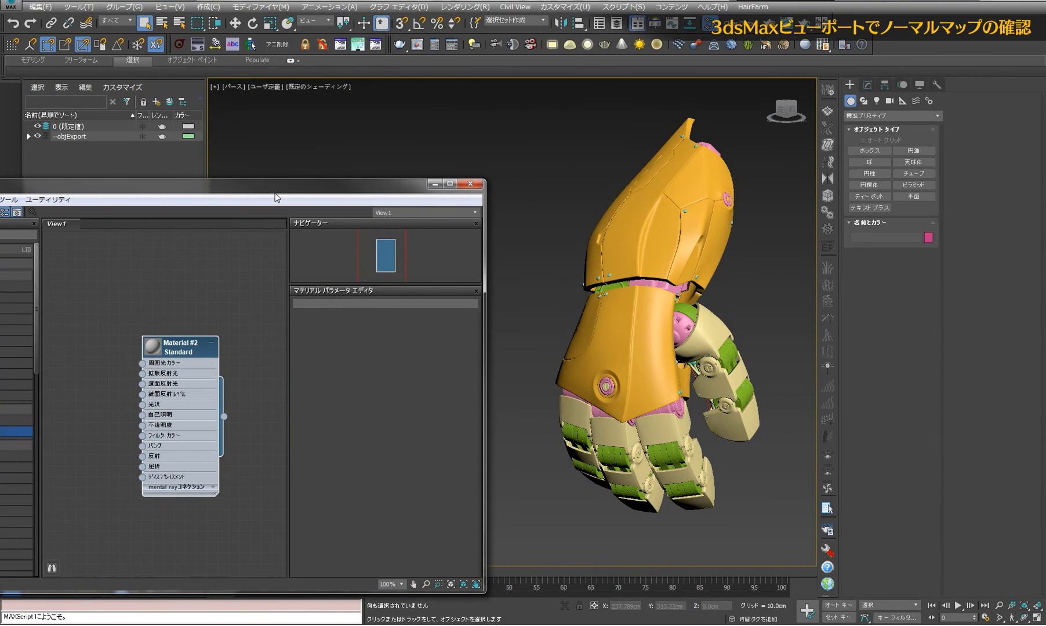
{"action": "left_click_drag", "start_coordinate": [277, 196], "coordinate": [460, 208]}
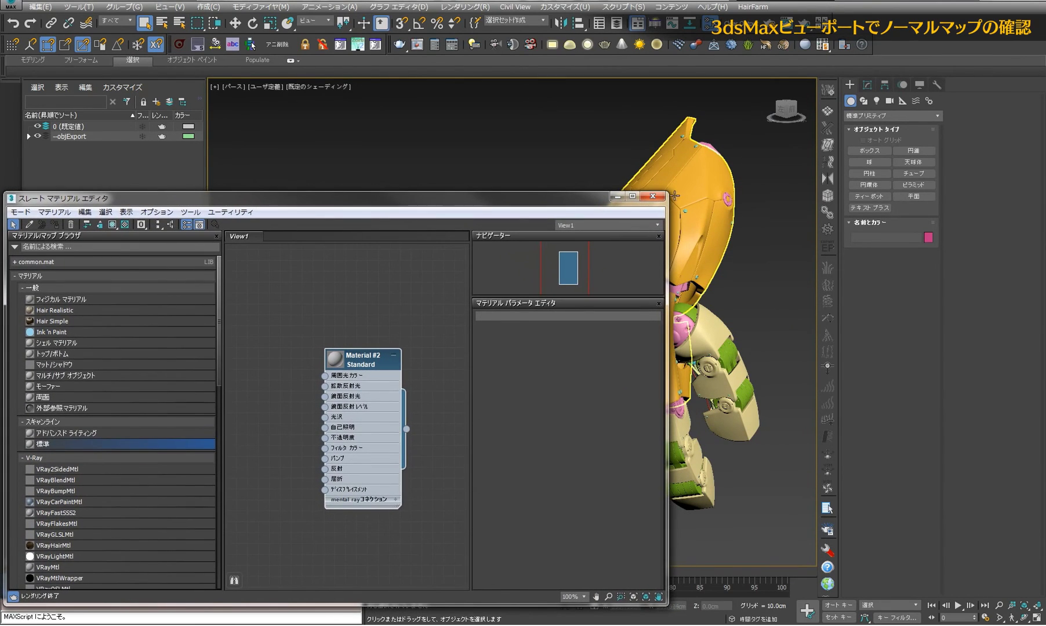
{"action": "left_click_drag", "start_coordinate": [669, 193], "coordinate": [638, 105]}
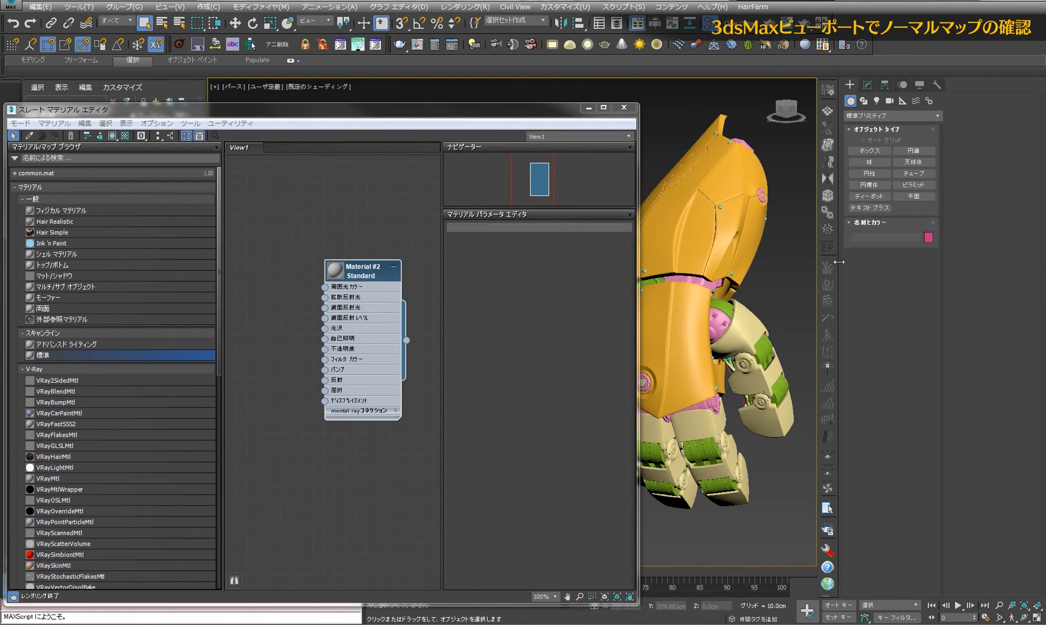
{"action": "left_click_drag", "start_coordinate": [928, 258], "coordinate": [1024, 257]}
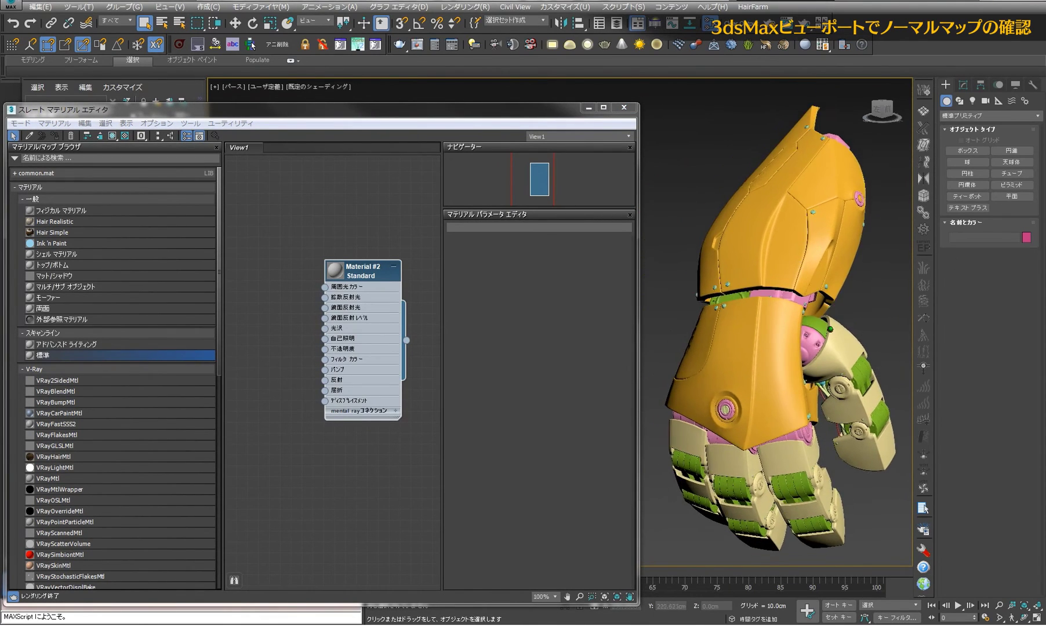
{"action": "left_click_drag", "start_coordinate": [695, 521], "coordinate": [699, 517]}
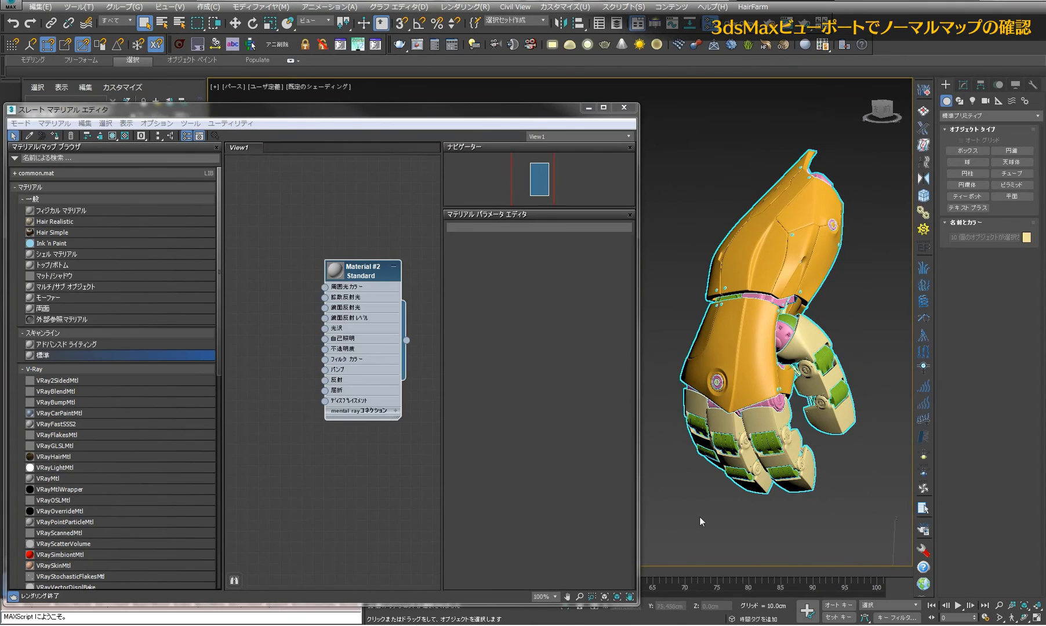
- Assign Material #2 to the hand parts with Specular Level 61 and Glossiness 35
{"action": "left_click", "coordinate": [53, 135]}
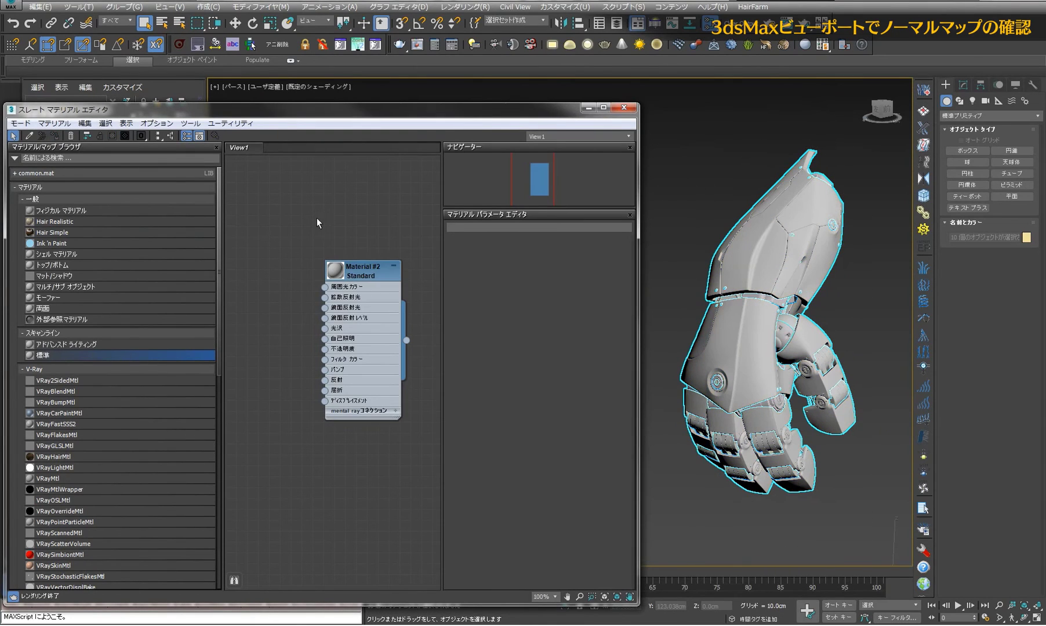
{"action": "double_click", "coordinate": [351, 271]}
{"action": "mouse_move", "coordinate": [542, 349]}
{"action": "left_mouse_down"}
{"action": "mouse_move", "coordinate": [539, 306]}
{"action": "mouse_move", "coordinate": [543, 357]}
{"action": "left_mouse_up"}
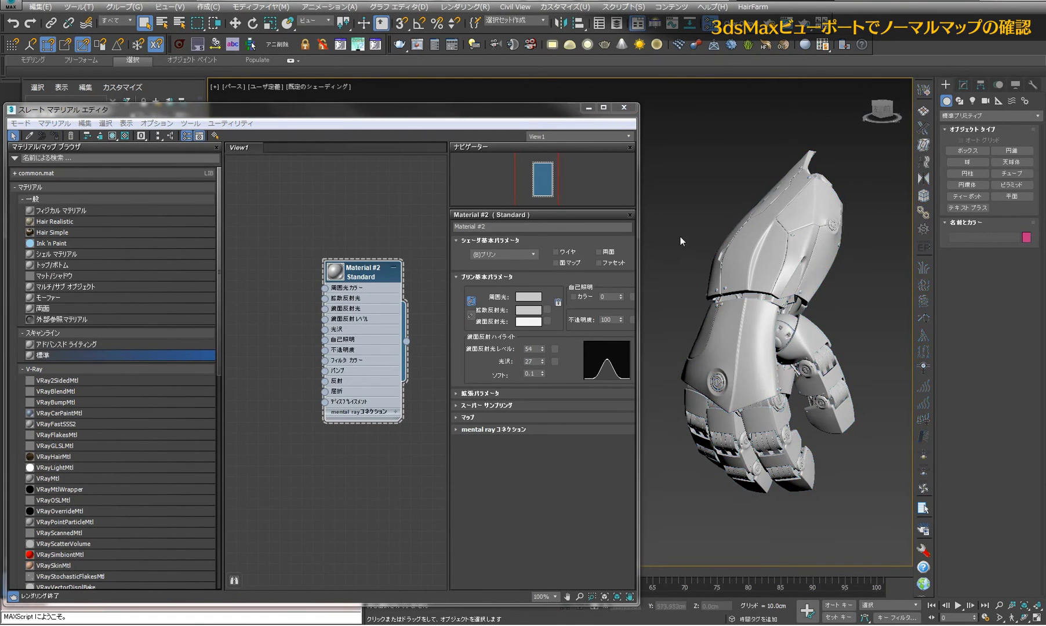
{"action": "left_click", "coordinate": [797, 377]}
{"action": "left_click_drag", "start_coordinate": [825, 381], "coordinate": [771, 377]}
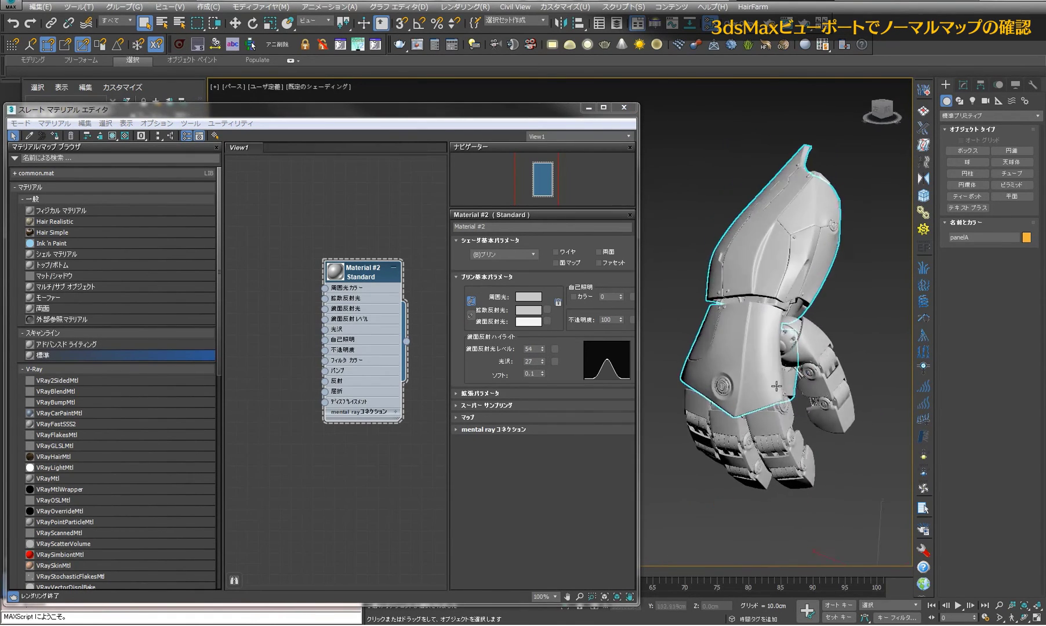
{"action": "left_click_drag", "start_coordinate": [543, 362], "coordinate": [544, 346]}
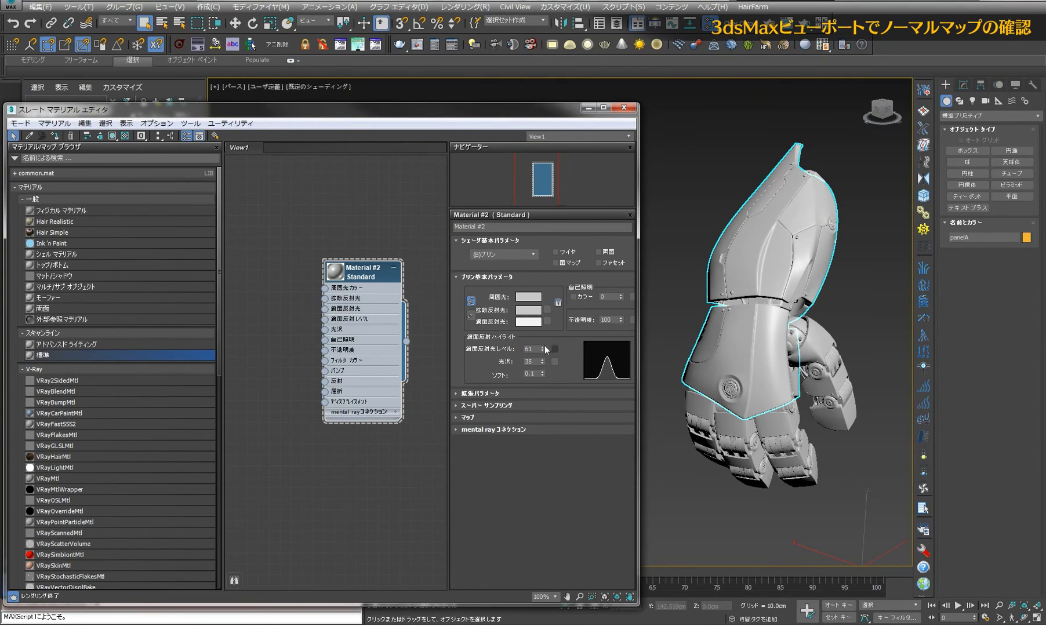
{"action": "left_click_drag", "start_coordinate": [771, 348], "coordinate": [812, 342]}
{"action": "mouse_move", "coordinate": [763, 316]}
{"action": "left_mouse_down"}
{"action": "mouse_move", "coordinate": [881, 258]}
{"action": "mouse_move", "coordinate": [822, 247]}
{"action": "left_mouse_up"}
{"action": "left_click", "coordinate": [964, 95]}
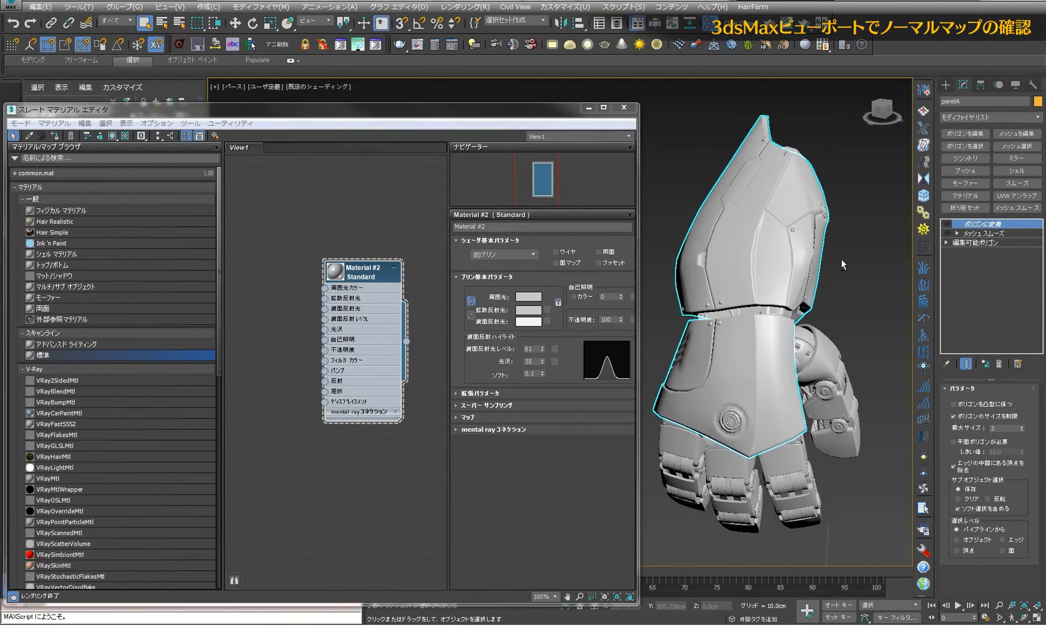
{"action": "left_click", "coordinate": [823, 247]}
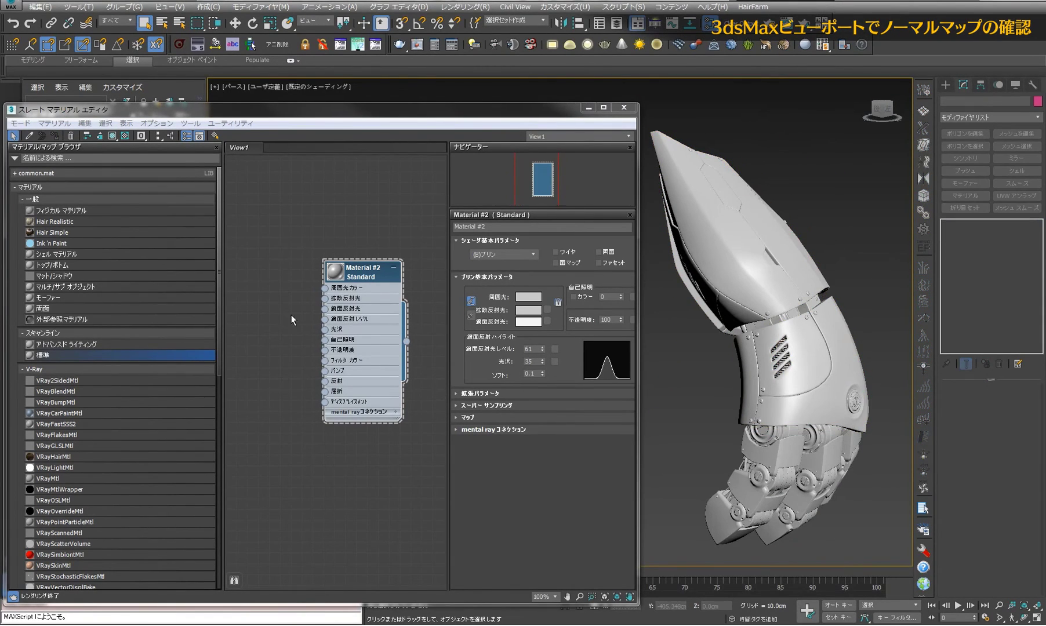
- Clone Material #2 into Material #3 and assign it to panelA
{"action": "left_click", "coordinate": [393, 268]}
{"action": "mouse_move", "coordinate": [387, 275]}
{"action": "left_mouse_down"}
{"action": "mouse_move", "coordinate": [376, 209]}
{"action": "mouse_move", "coordinate": [343, 283]}
{"action": "left_mouse_up"}
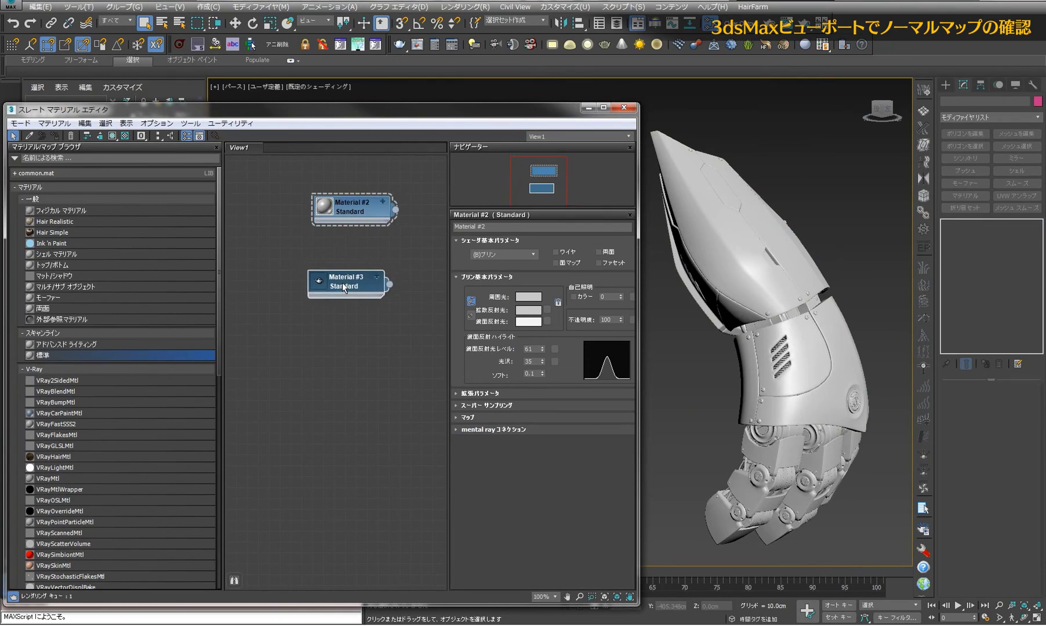
{"action": "left_click", "coordinate": [714, 252]}
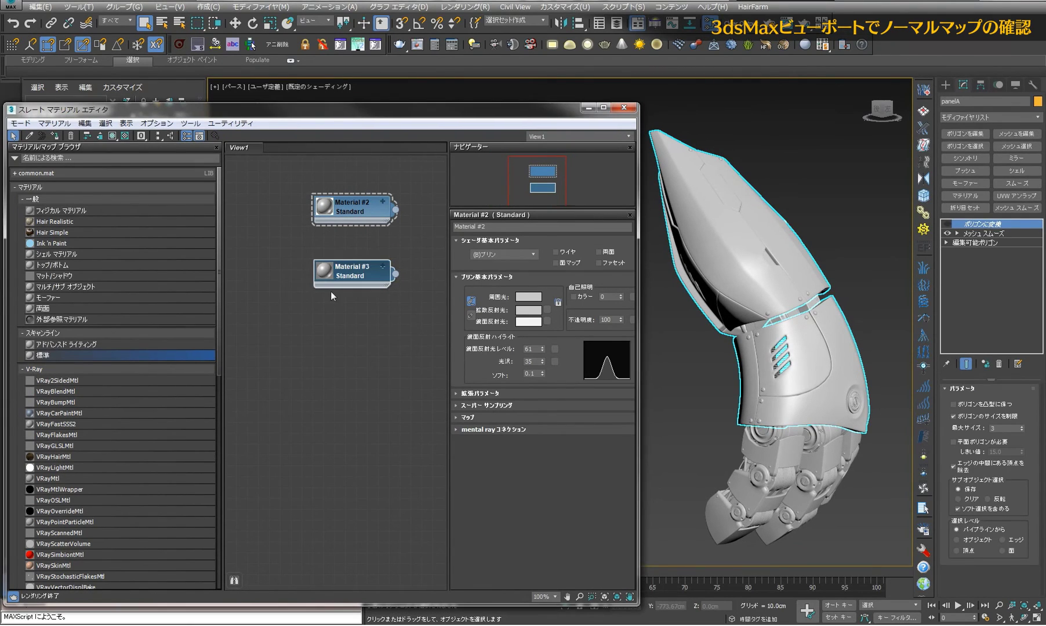
{"action": "left_click", "coordinate": [319, 318]}
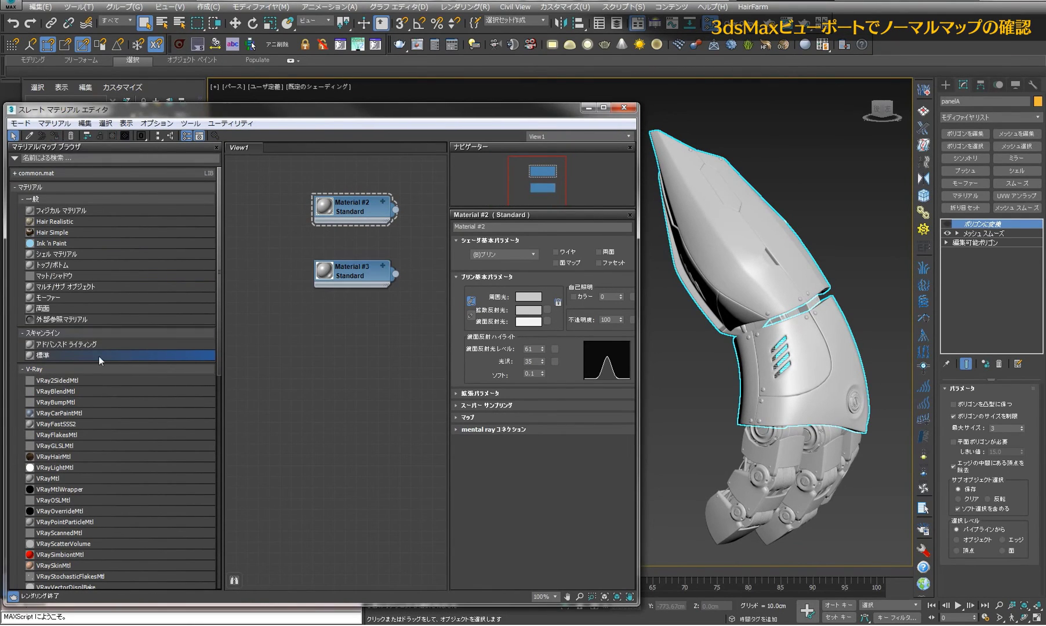
- Switch the Material/Map Browser from material categories to the general map types
{"action": "left_click", "coordinate": [23, 187]}
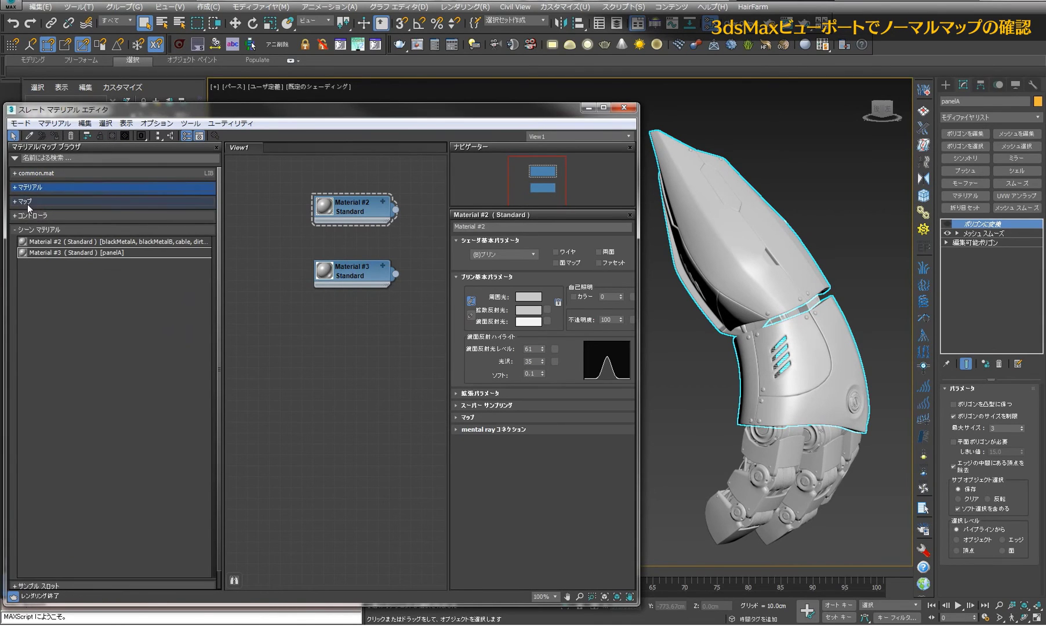
{"action": "left_click", "coordinate": [28, 201]}
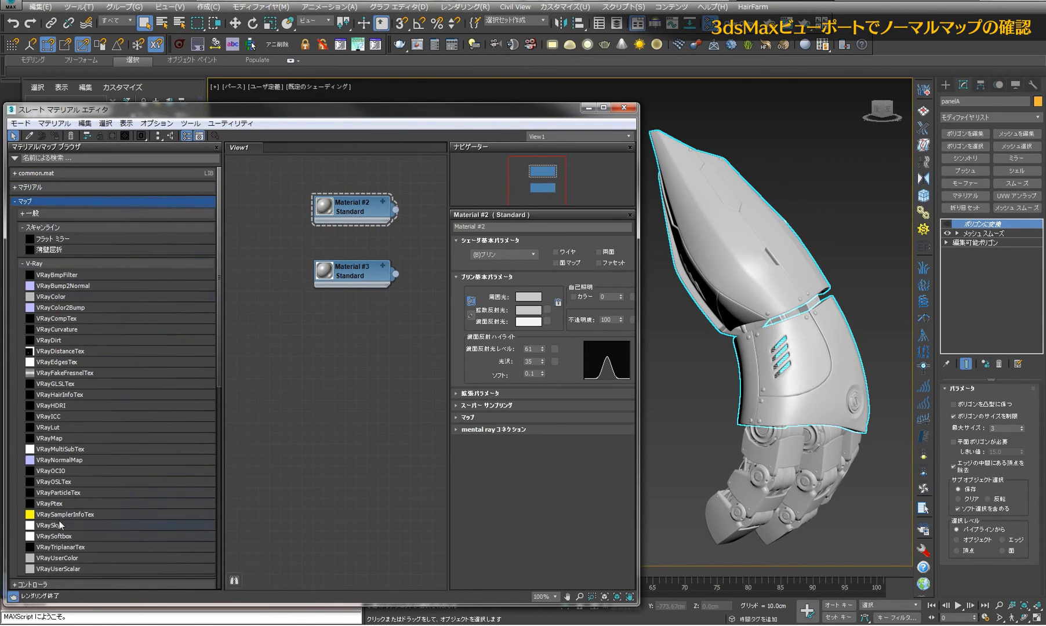
{"action": "left_click", "coordinate": [47, 214]}
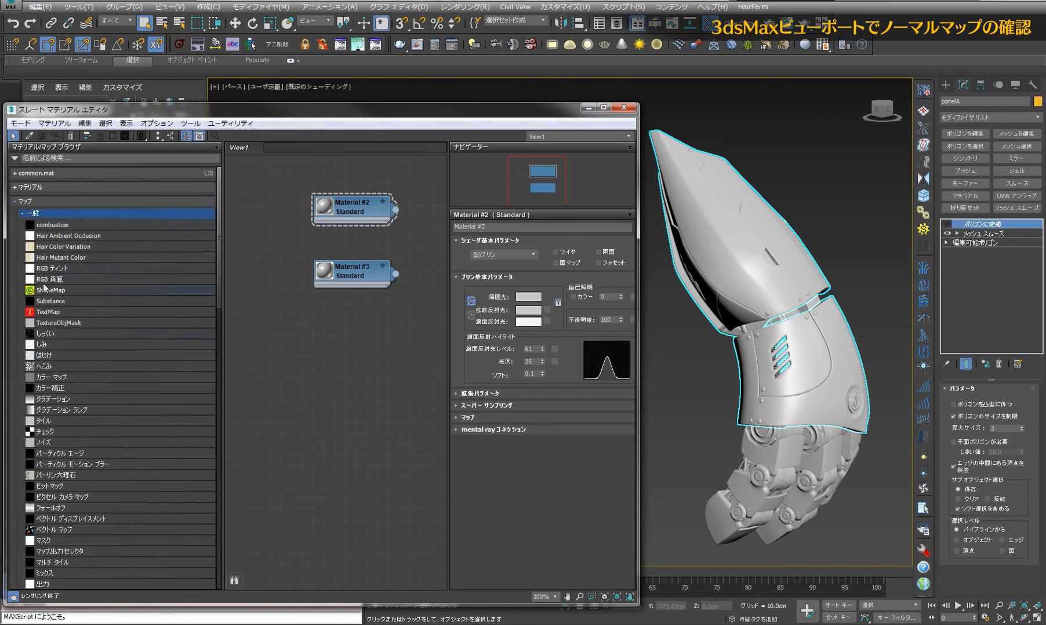
{"action": "scroll", "coordinate": [65, 534], "scroll_direction": "down", "scroll_amount": 3}
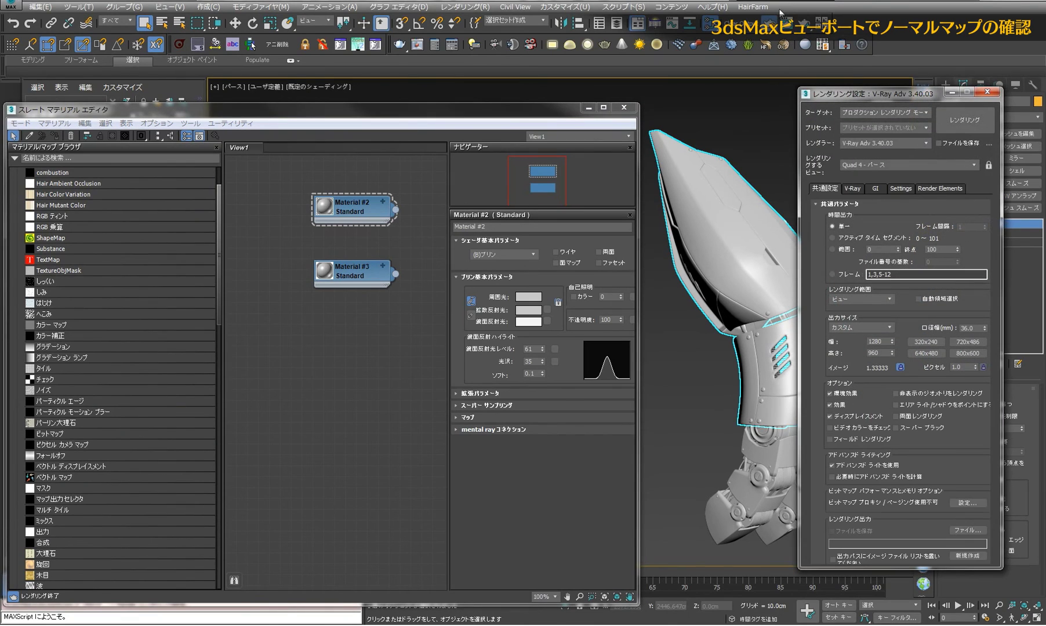
- Set the production renderer to Scanline in Render Setup
{"action": "left_click", "coordinate": [905, 144]}
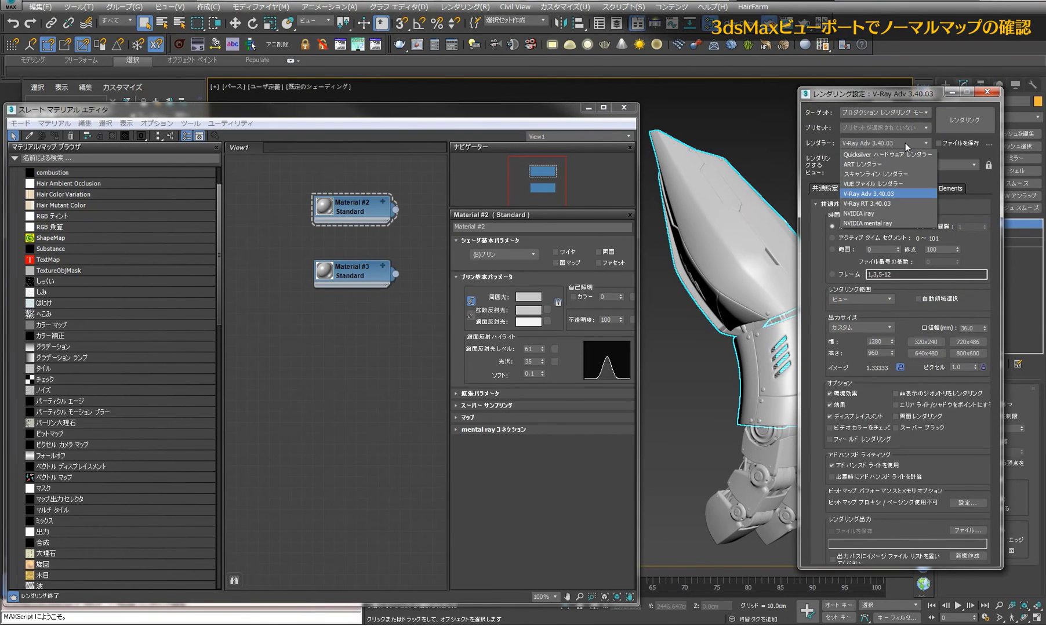
{"action": "left_click", "coordinate": [880, 175]}
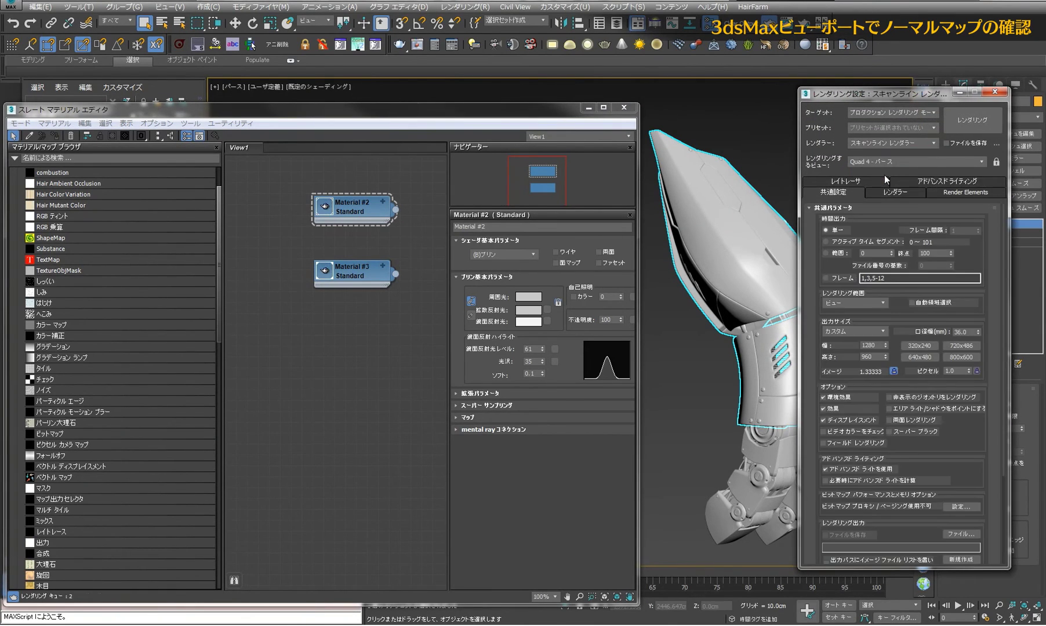
{"action": "left_click", "coordinate": [998, 94]}
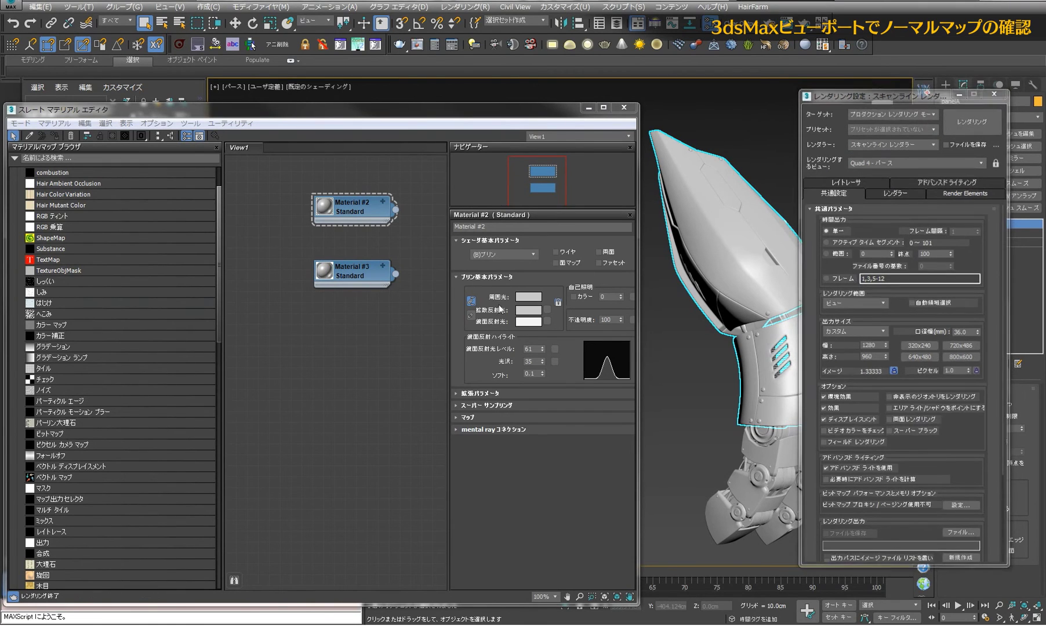
{"action": "scroll", "coordinate": [218, 278], "scroll_direction": "down", "scroll_amount": 5}
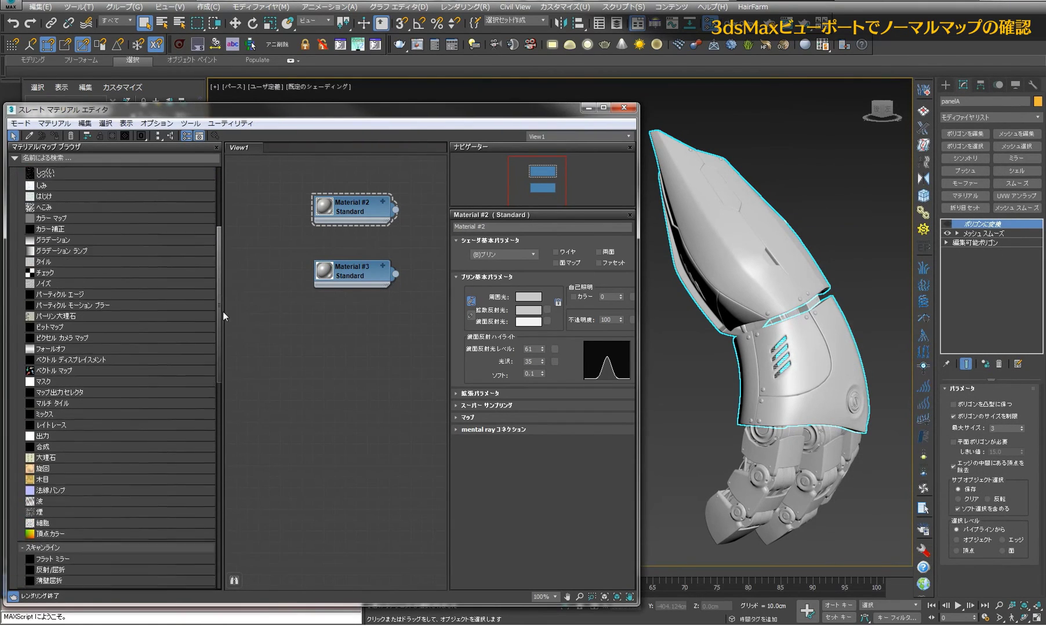
- Wire a Normal Bump map into Material #3's Bump slot with bump amount 100
{"action": "left_click", "coordinate": [122, 436]}
{"action": "mouse_move", "coordinate": [122, 436]}
{"action": "left_mouse_down"}
{"action": "mouse_move", "coordinate": [323, 340]}
{"action": "mouse_move", "coordinate": [271, 308]}
{"action": "mouse_move", "coordinate": [347, 359]}
{"action": "left_mouse_up"}
{"action": "left_click_drag", "start_coordinate": [280, 404], "coordinate": [339, 374]}
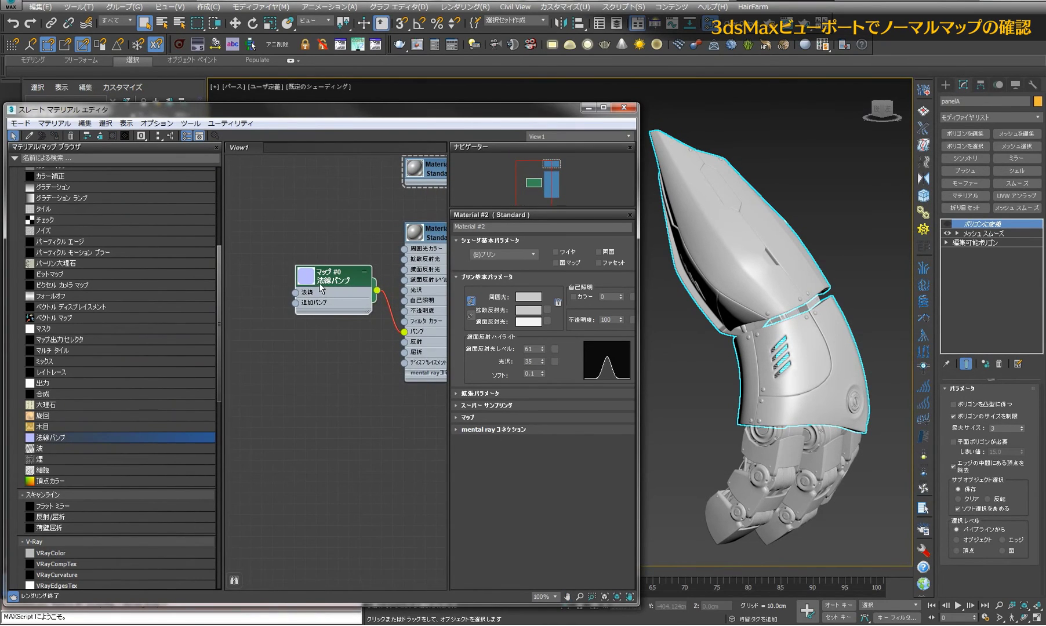
{"action": "left_click", "coordinate": [301, 238]}
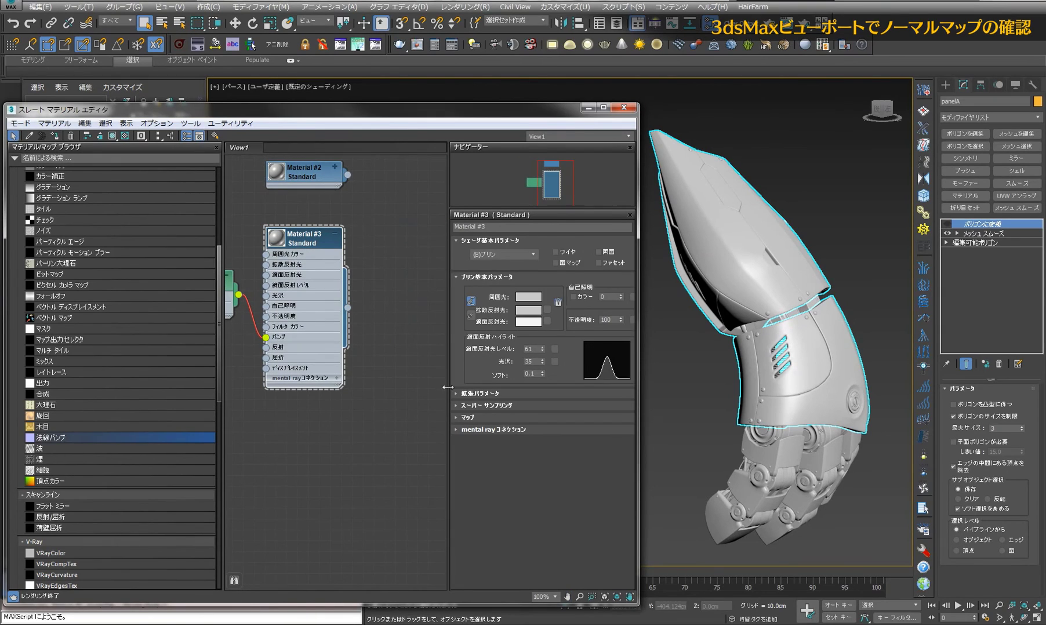
{"action": "left_click_drag", "start_coordinate": [456, 537], "coordinate": [456, 416]}
{"action": "double_click", "coordinate": [556, 406]}
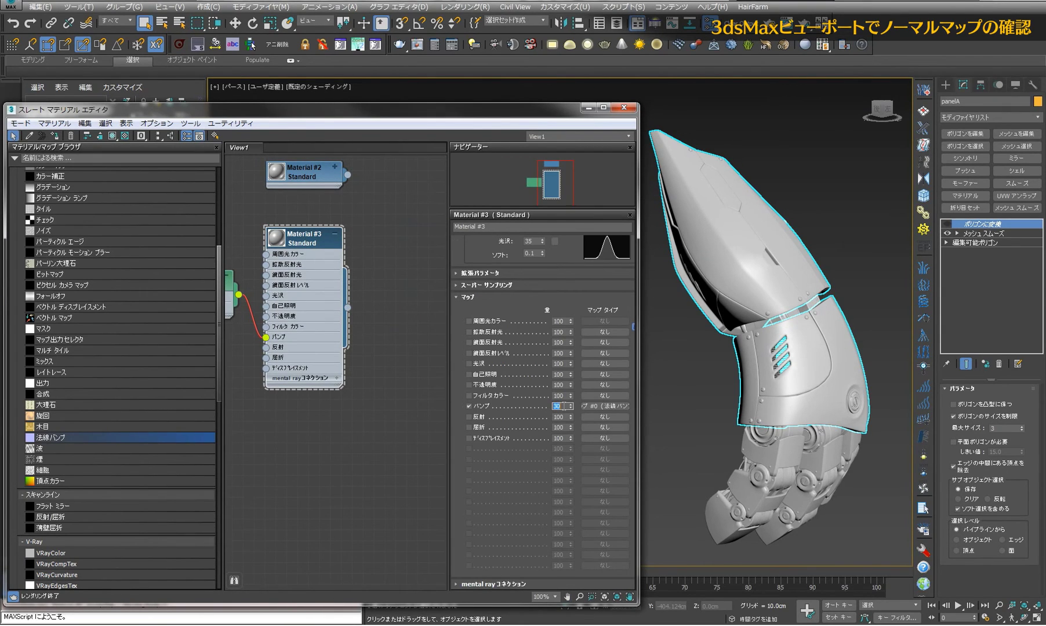
{"action": "key", "text": "Return"}
- Reposition the Normal Bump node and drag out a new map from its Normal input
{"action": "left_click_drag", "start_coordinate": [271, 481], "coordinate": [446, 491]}
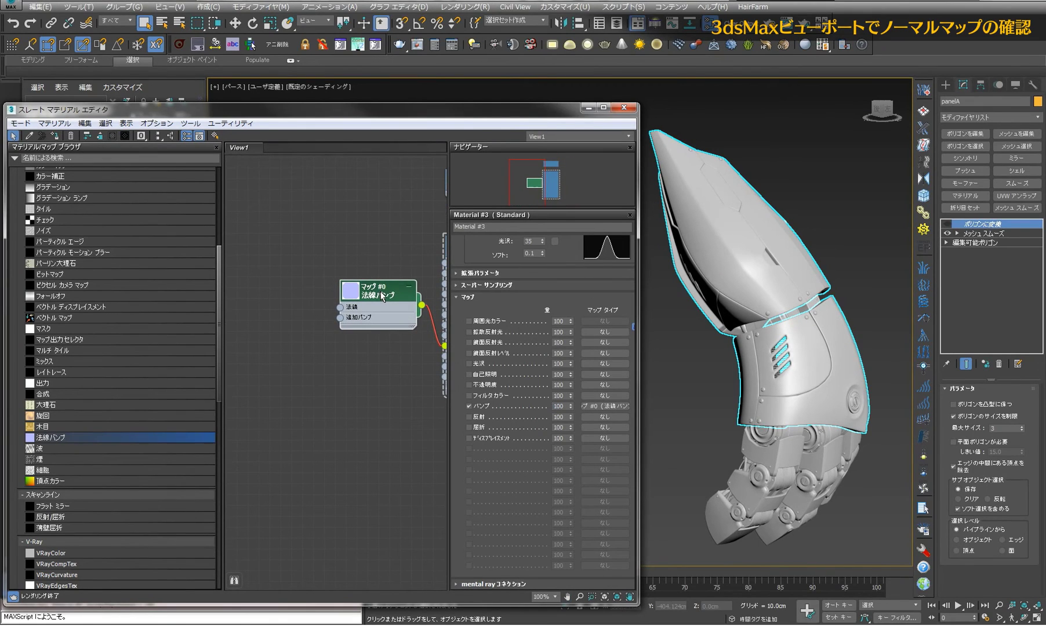
{"action": "left_click_drag", "start_coordinate": [382, 296], "coordinate": [378, 293]}
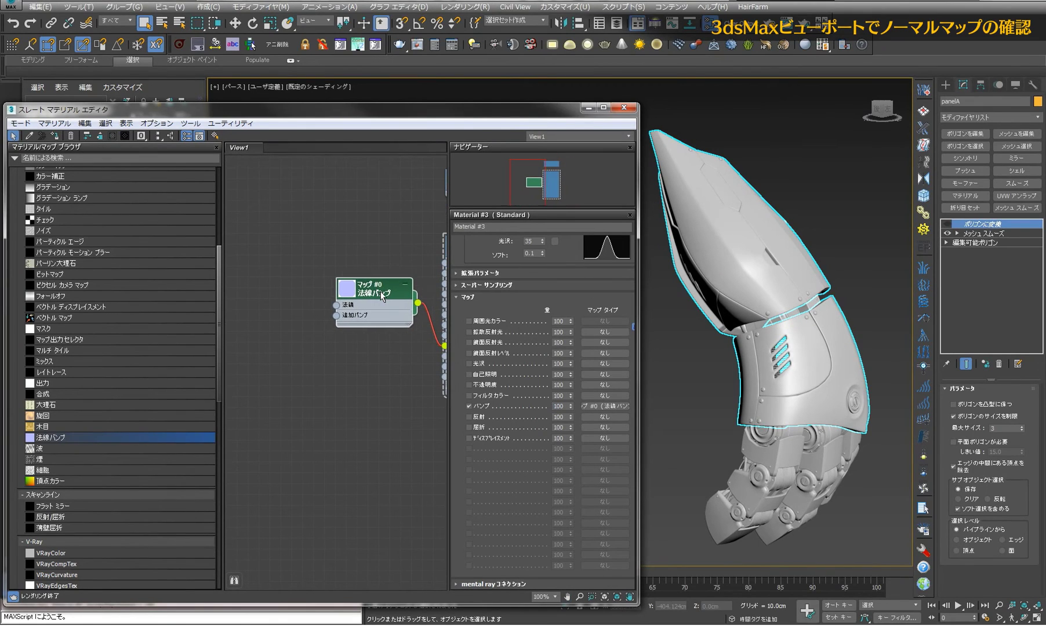
{"action": "left_click", "coordinate": [337, 312]}
{"action": "left_click_drag", "start_coordinate": [308, 325], "coordinate": [306, 327]}
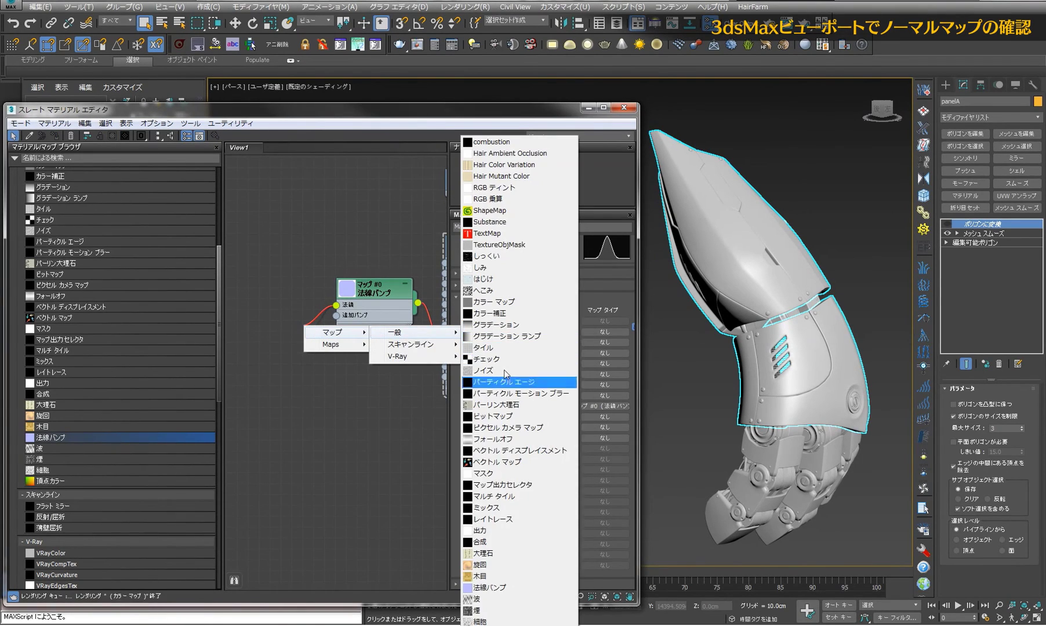
{"action": "mouse_move", "coordinate": [411, 333]}
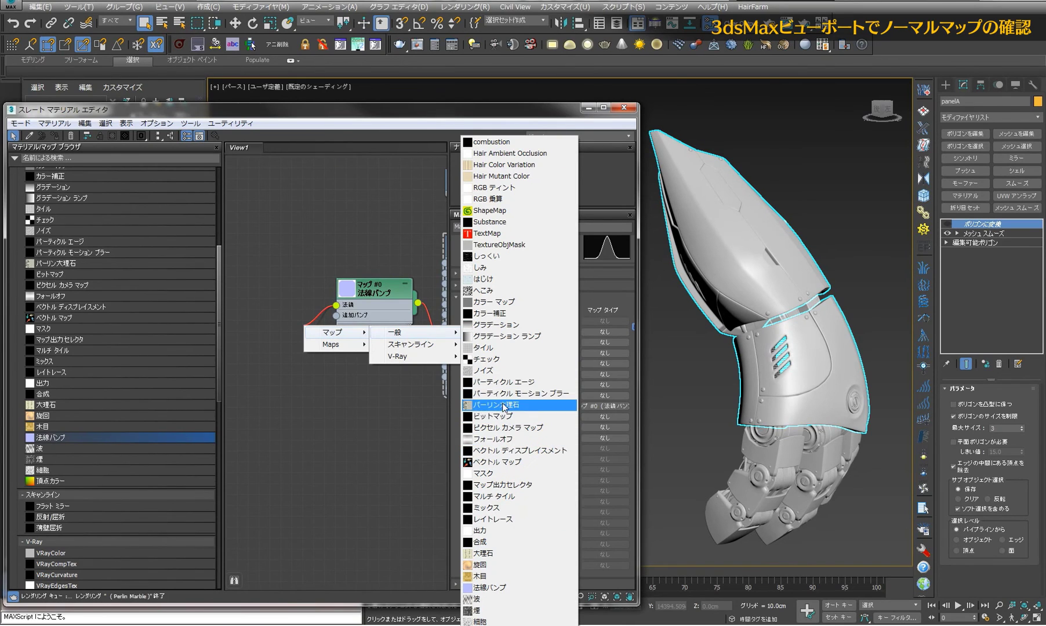
- Load panelA [Normal].psd from the panelA_NDO folder as a Bitmap with gamma override 1.0
{"action": "left_click", "coordinate": [505, 416]}
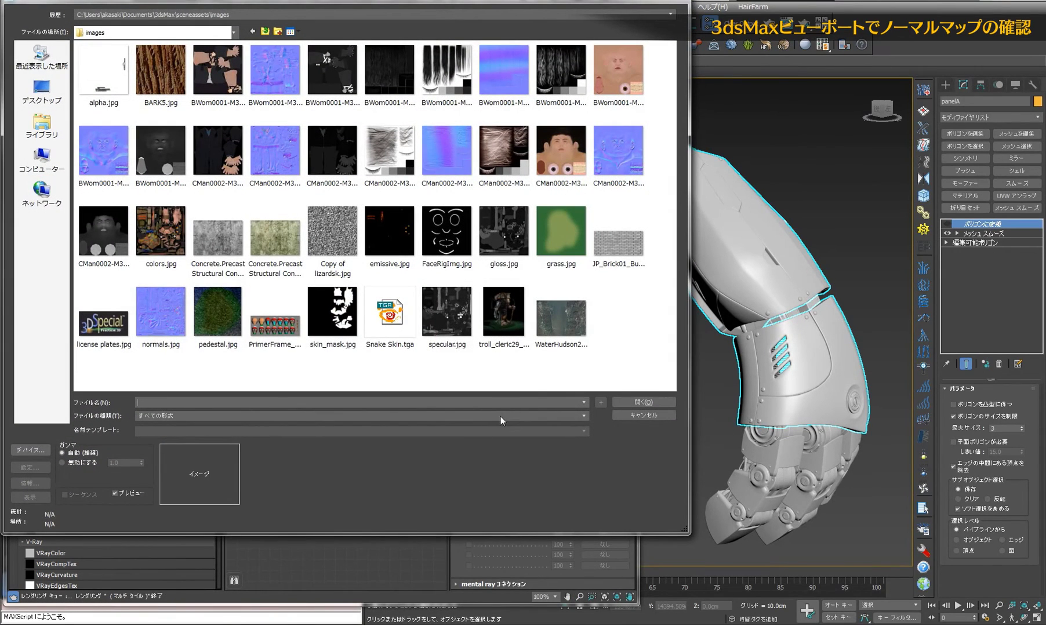
{"action": "type", "text": "D:¥Works¥Autodesk¥AreaJapan2¥model¥tex¥panelA_NDO"}
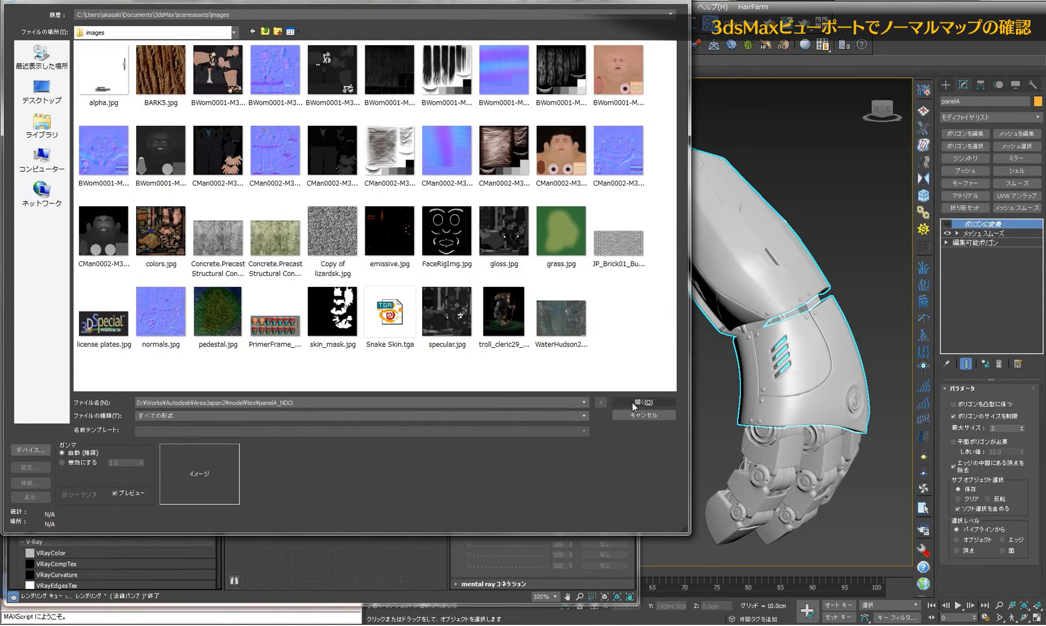
{"action": "left_click", "coordinate": [632, 402]}
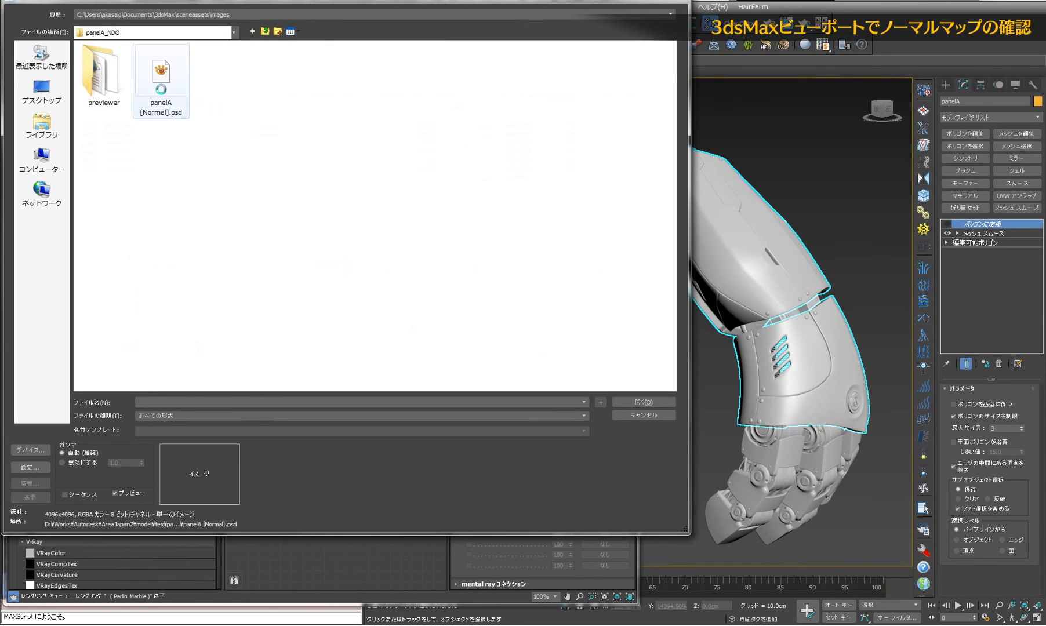
{"action": "left_click", "coordinate": [161, 81]}
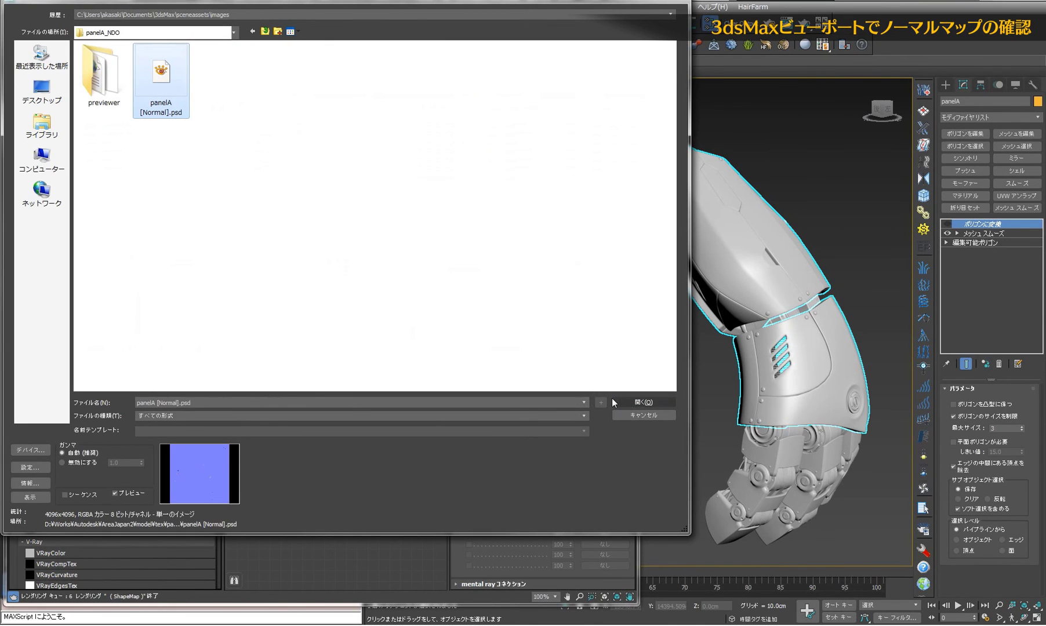
{"action": "left_click", "coordinate": [67, 462]}
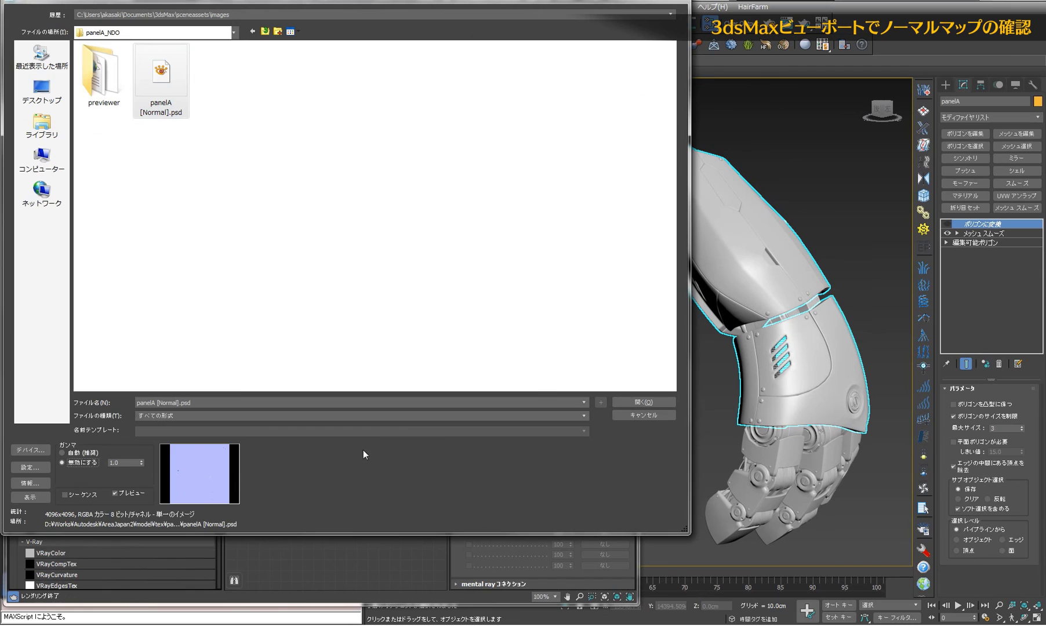
{"action": "left_click", "coordinate": [641, 402]}
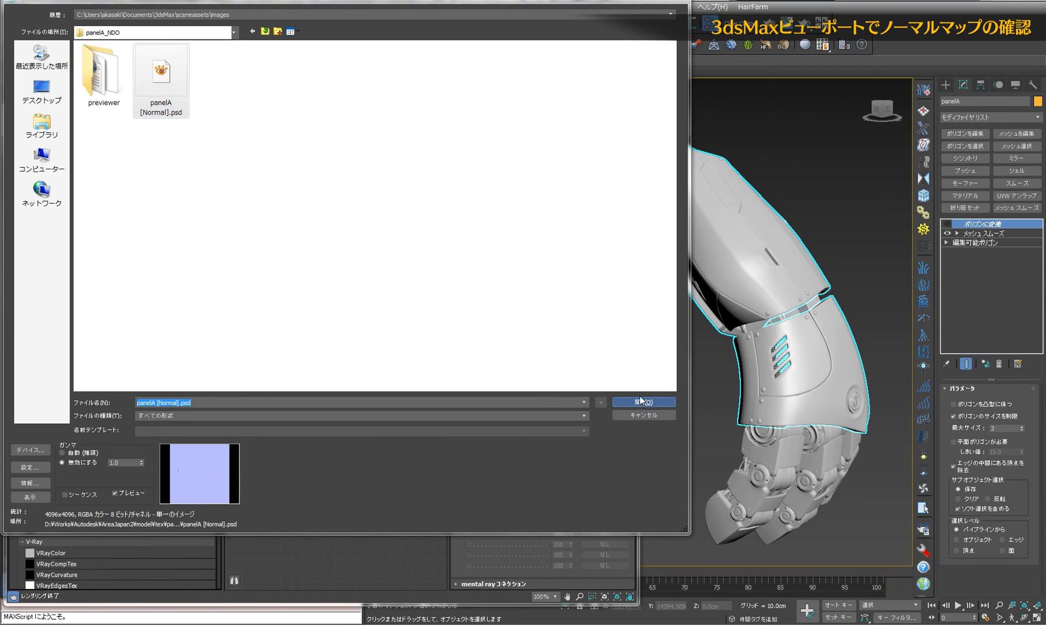
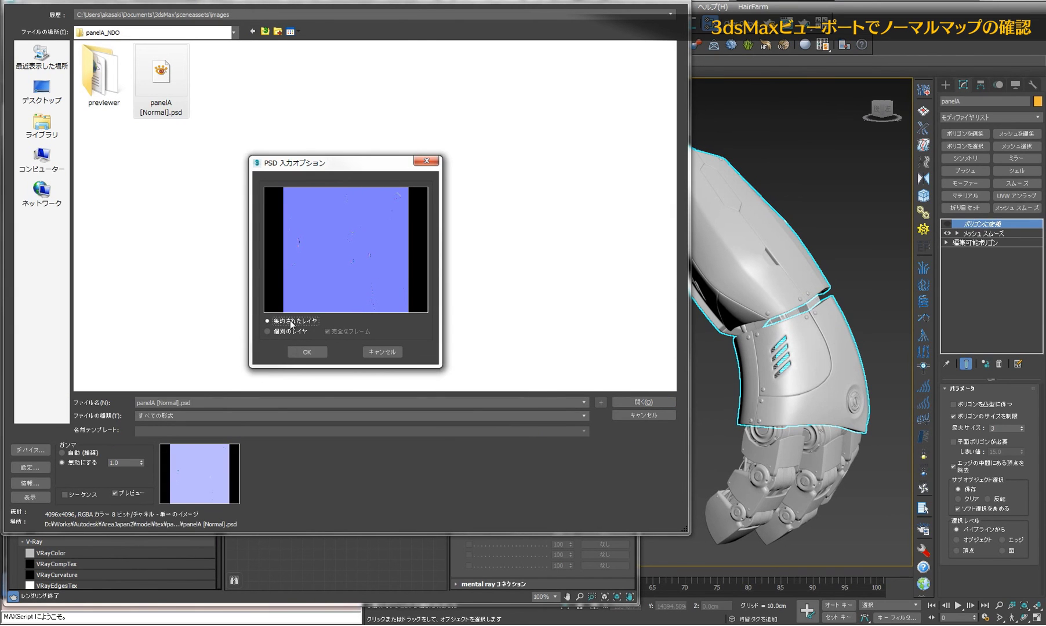
- Accept the PSD input options for the panelA normal map and tidy the Bitmap node
{"action": "left_click", "coordinate": [306, 352]}
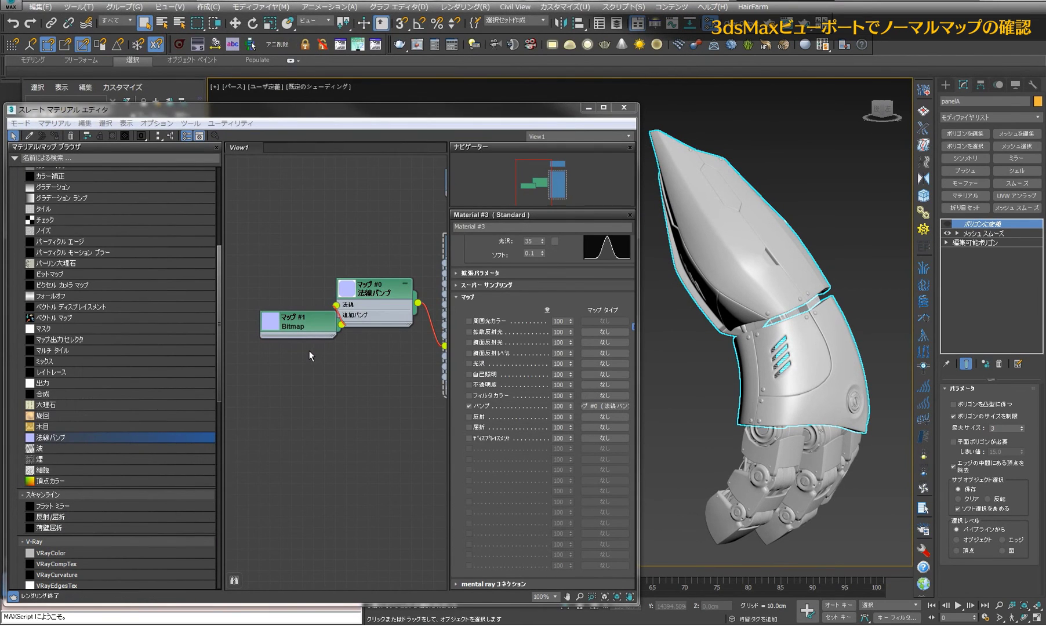
{"action": "left_click_drag", "start_coordinate": [276, 327], "coordinate": [254, 339]}
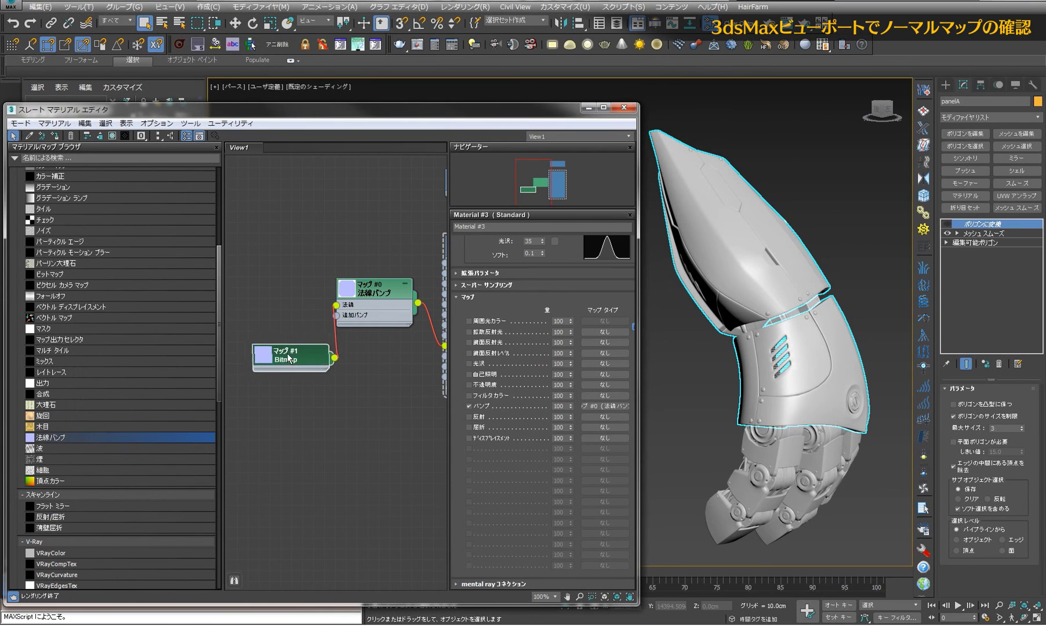
{"action": "scroll", "coordinate": [742, 340], "scroll_direction": "up", "scroll_amount": 3}
{"action": "scroll", "coordinate": [742, 339], "scroll_direction": "down", "scroll_amount": 3}
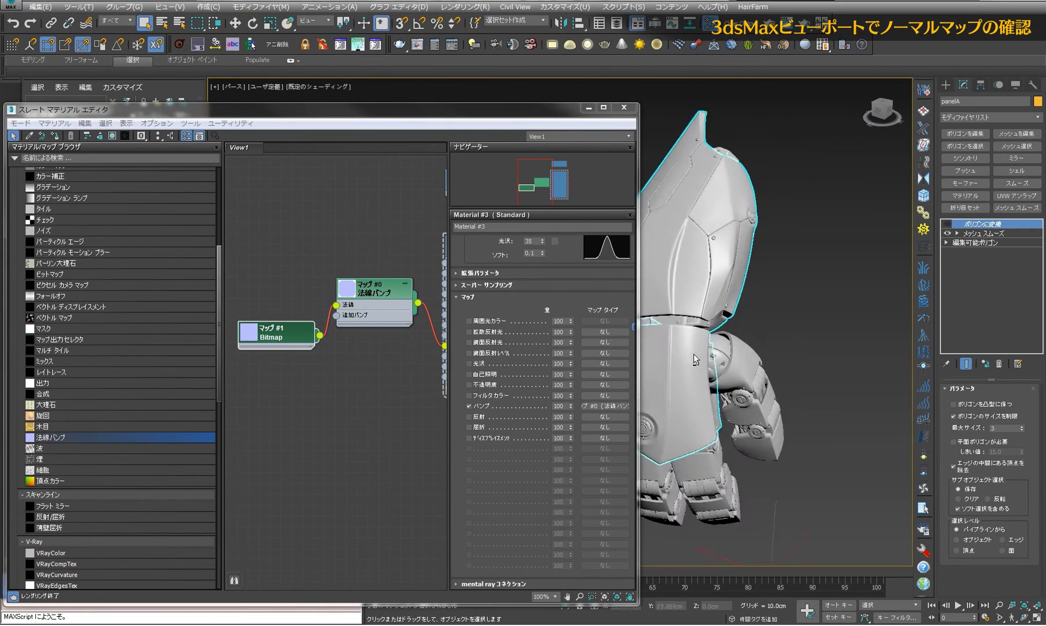
- Show the shaded material in the viewport and orbit to the vented upper-arm panel
{"action": "left_click", "coordinate": [124, 135]}
{"action": "scroll", "coordinate": [769, 335], "scroll_direction": "up", "scroll_amount": 2}
{"action": "scroll", "coordinate": [769, 336], "scroll_direction": "up", "scroll_amount": 4}
{"action": "left_click_drag", "start_coordinate": [769, 336], "coordinate": [887, 340]}
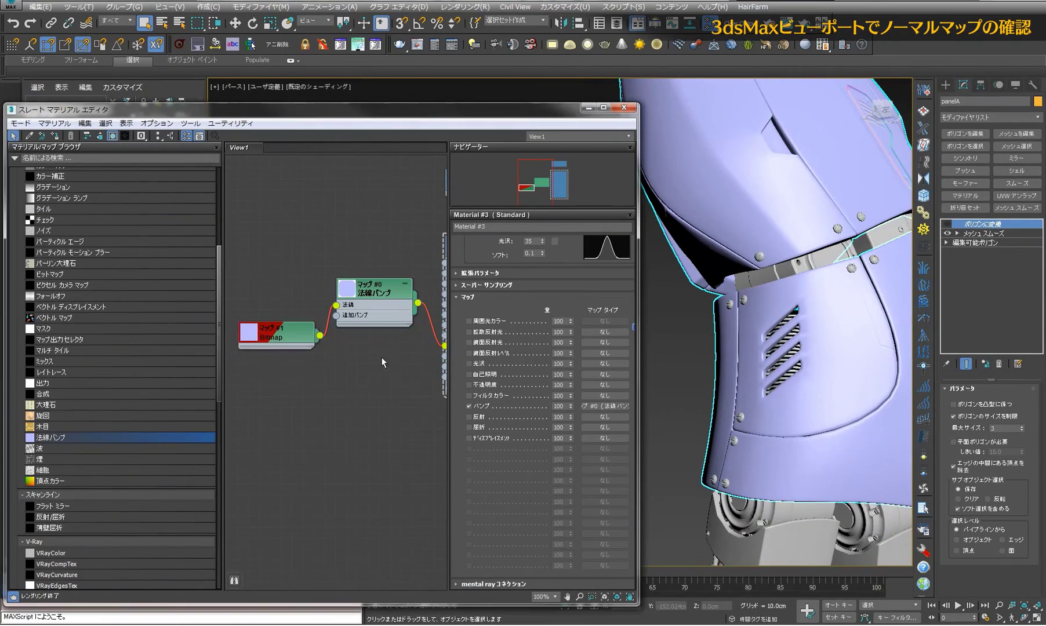
{"action": "left_click_drag", "start_coordinate": [348, 360], "coordinate": [282, 365]}
- Switch viewport display to Realistic Materials with Maps and check the thigh and knee plates
{"action": "left_click", "coordinate": [589, 108]}
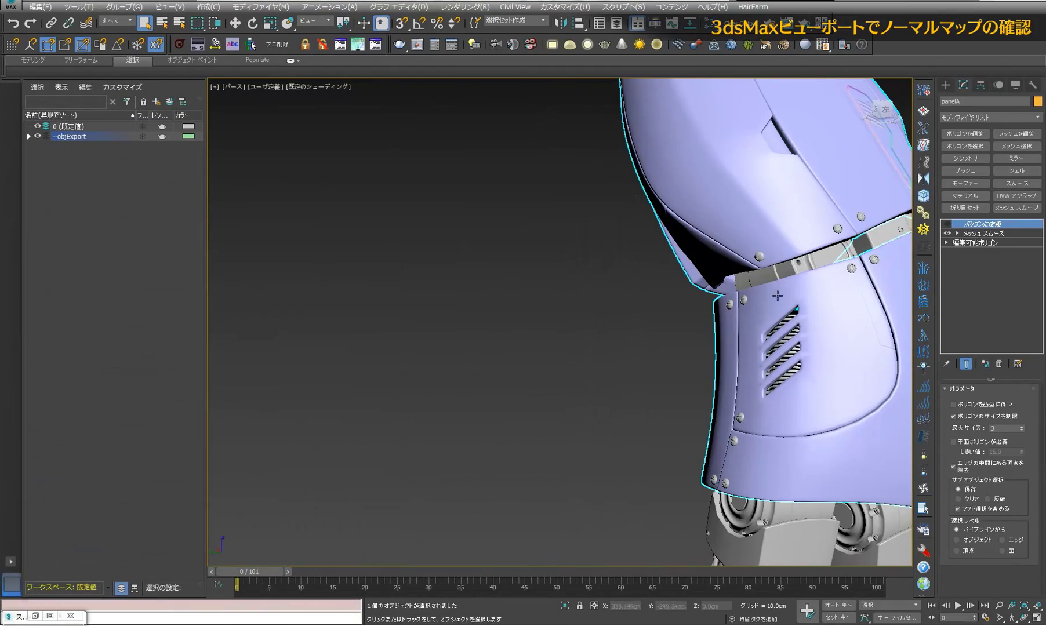
{"action": "mouse_move", "coordinate": [666, 299]}
{"action": "left_mouse_down"}
{"action": "mouse_move", "coordinate": [545, 279]}
{"action": "mouse_move", "coordinate": [131, 16]}
{"action": "left_mouse_up"}
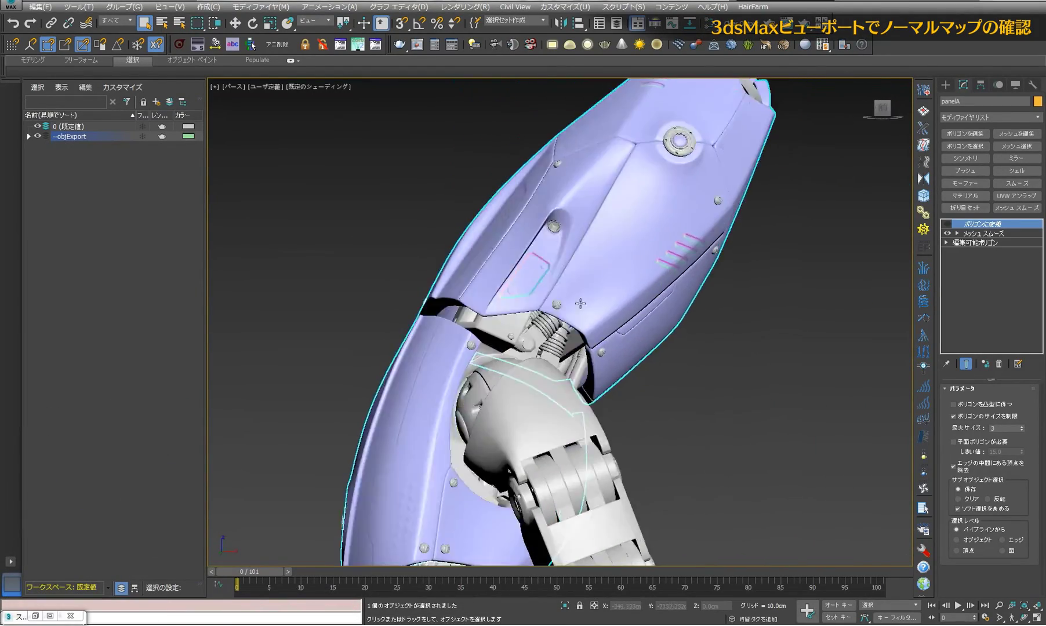
{"action": "left_click", "coordinate": [170, 7]}
{"action": "mouse_move", "coordinate": [242, 185]}
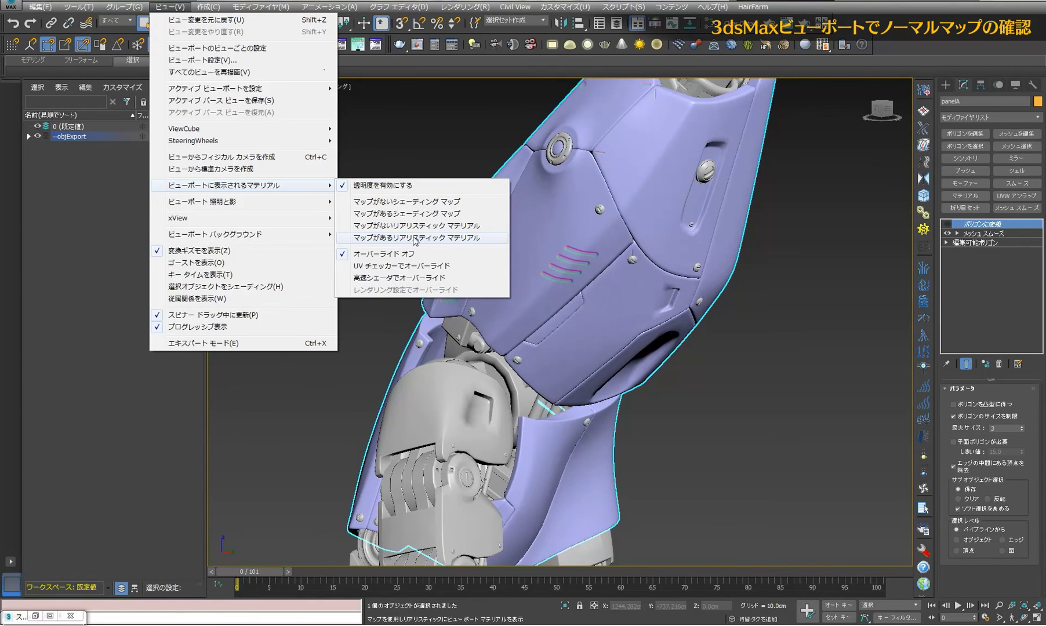
{"action": "left_click", "coordinate": [417, 227]}
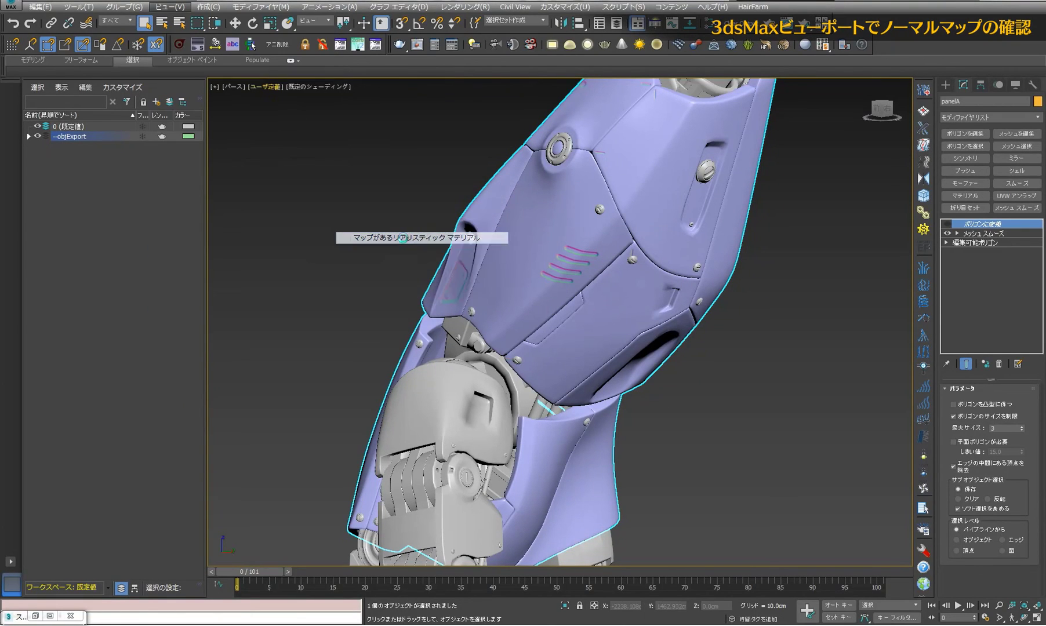
{"action": "left_click_drag", "start_coordinate": [417, 283], "coordinate": [532, 238]}
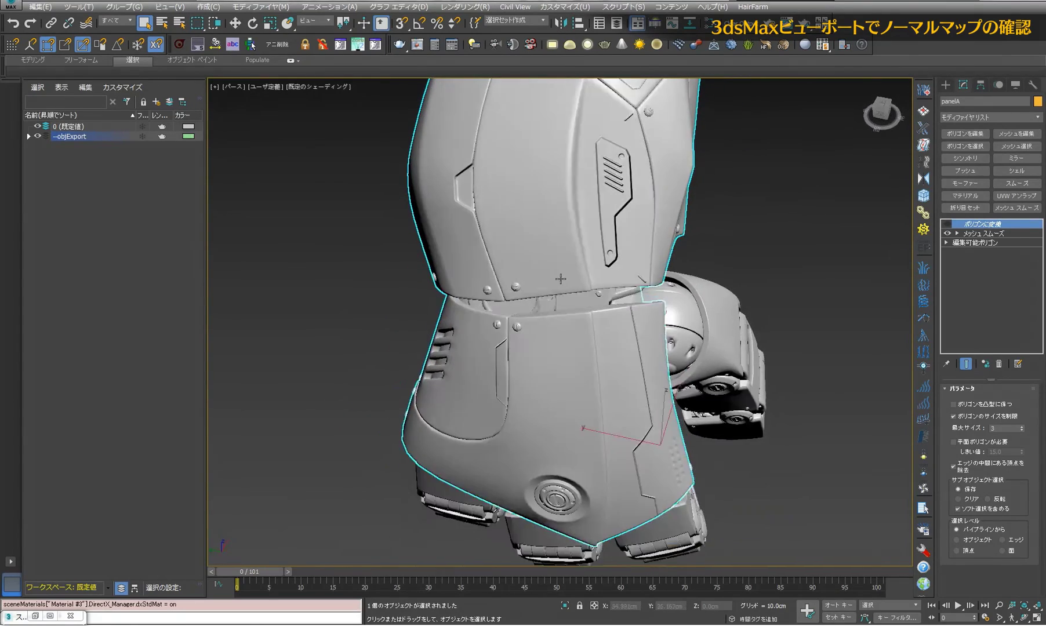
{"action": "left_click_drag", "start_coordinate": [533, 238], "coordinate": [513, 285]}
{"action": "left_click", "coordinate": [754, 233]}
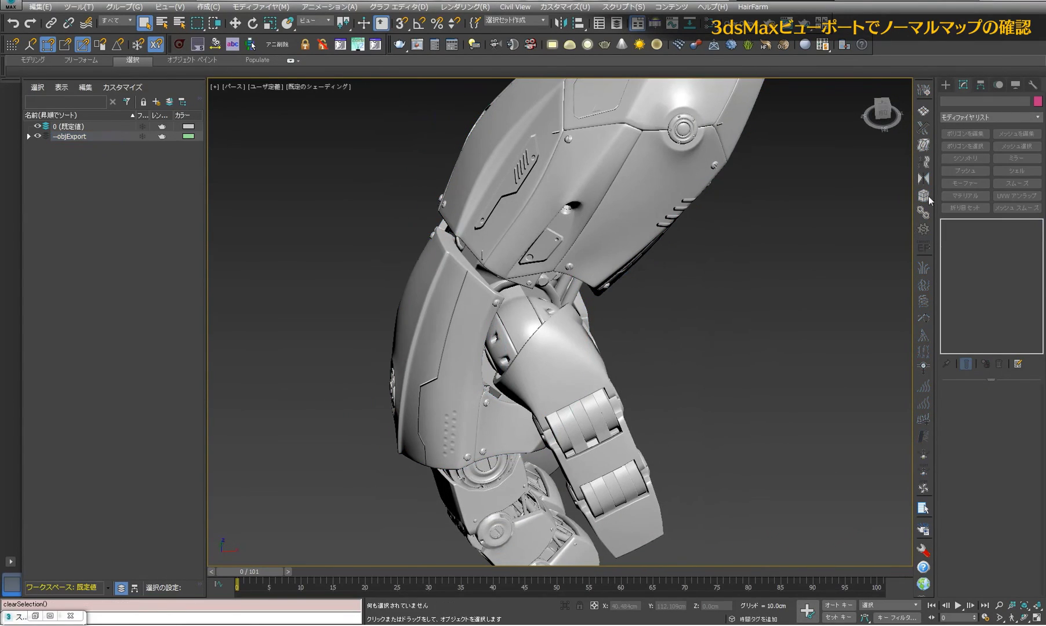
- Choose the Standard Omni light type under Create > Lights
{"action": "left_click", "coordinate": [946, 85]}
{"action": "left_click", "coordinate": [973, 101]}
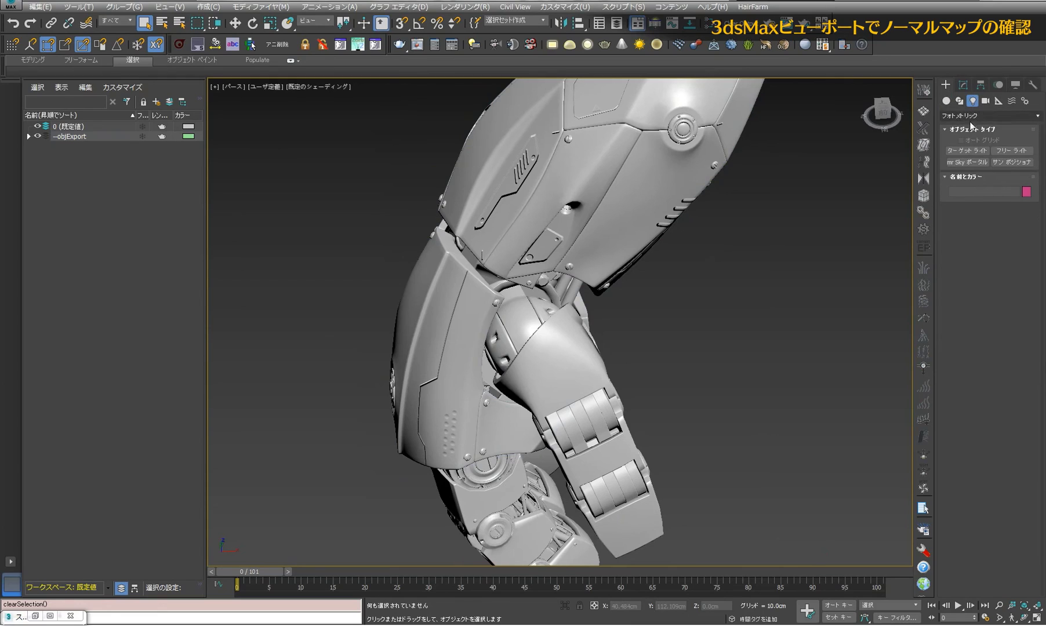
{"action": "left_click", "coordinate": [975, 116]}
{"action": "left_click", "coordinate": [964, 146]}
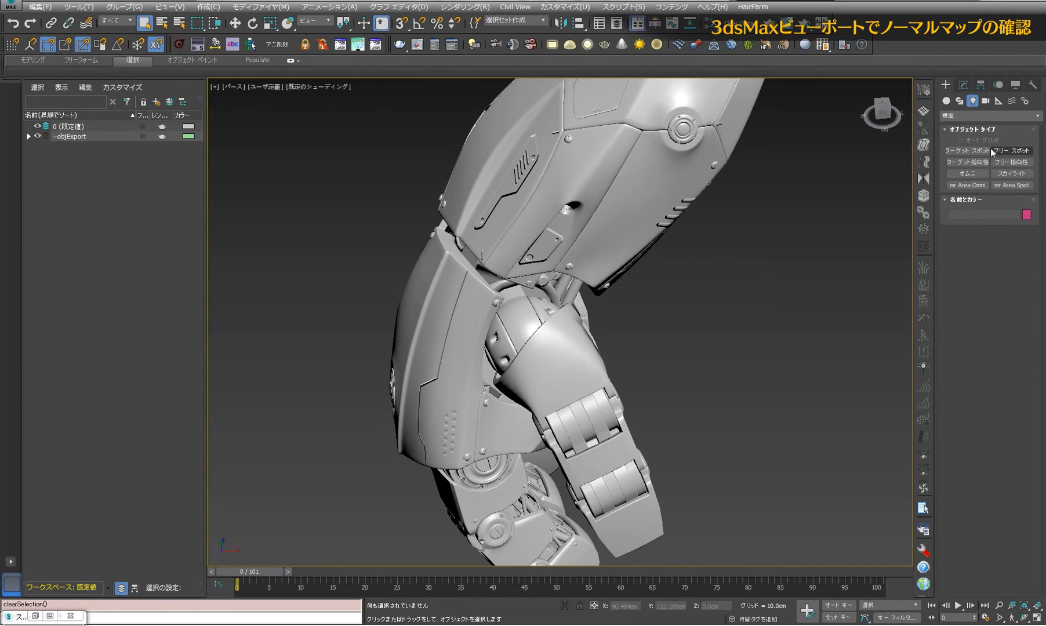
{"action": "left_click", "coordinate": [968, 172]}
{"action": "scroll", "coordinate": [700, 332], "scroll_direction": "down", "scroll_amount": 4}
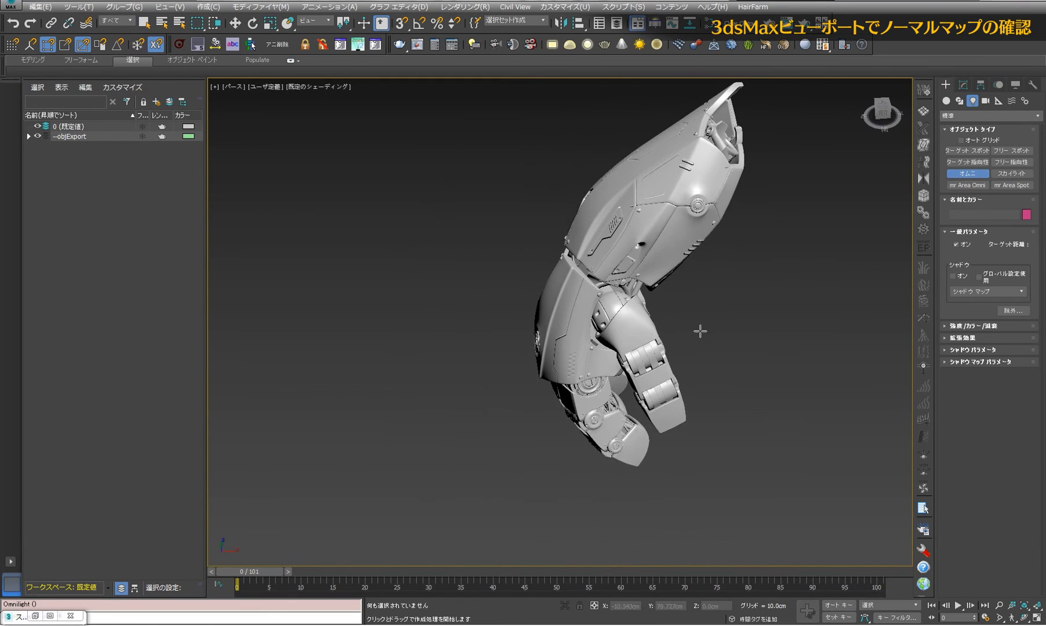
- Place Omni001 in the viewport and move it up toward the arm
{"action": "left_click", "coordinate": [453, 445]}
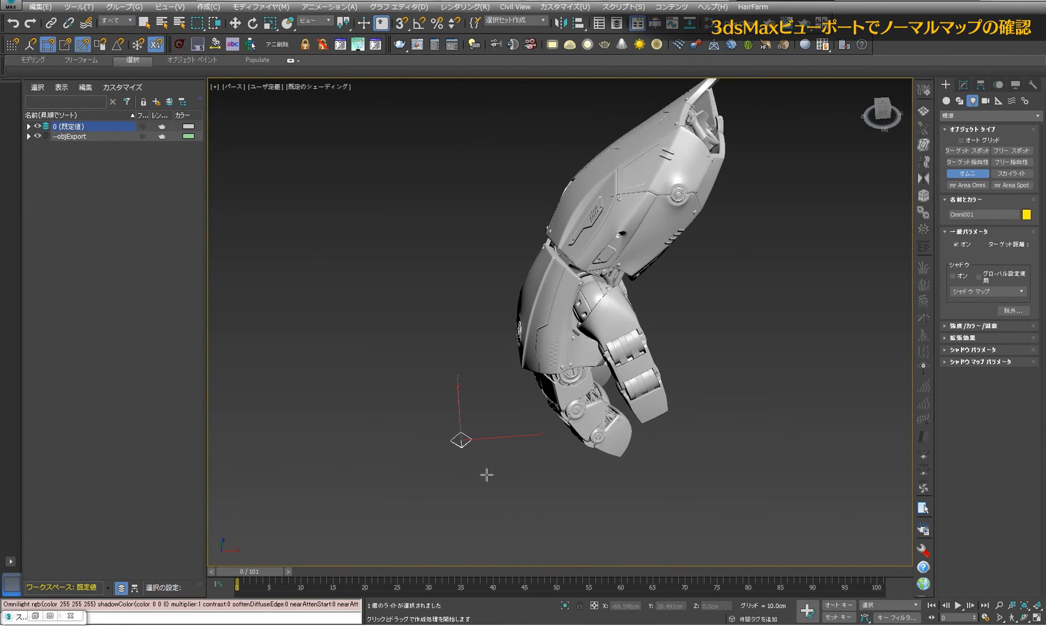
{"action": "key", "text": "w"}
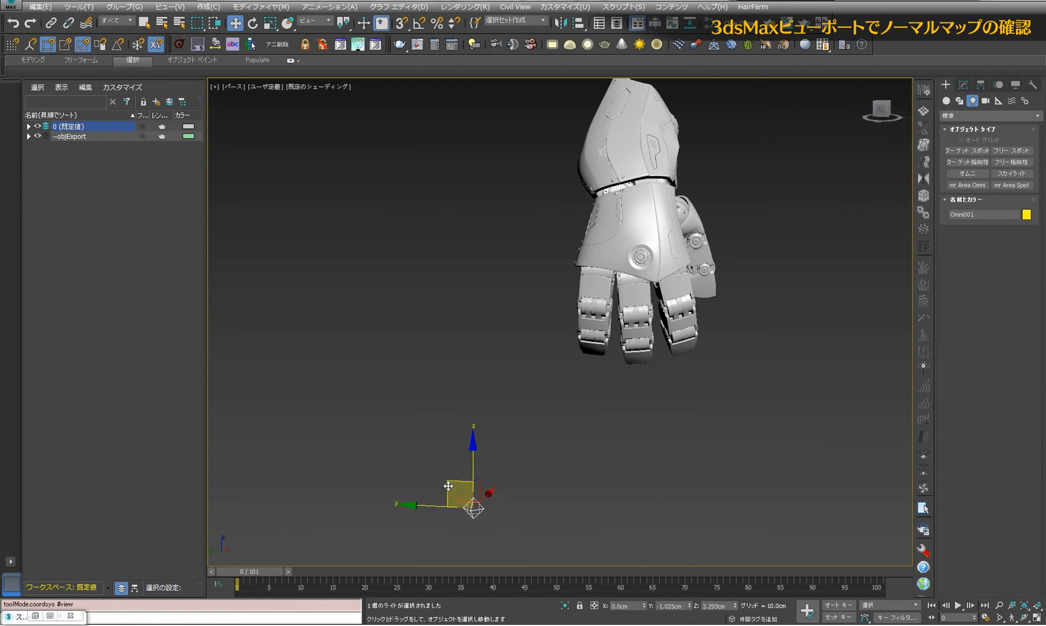
{"action": "left_click_drag", "start_coordinate": [440, 498], "coordinate": [661, 160]}
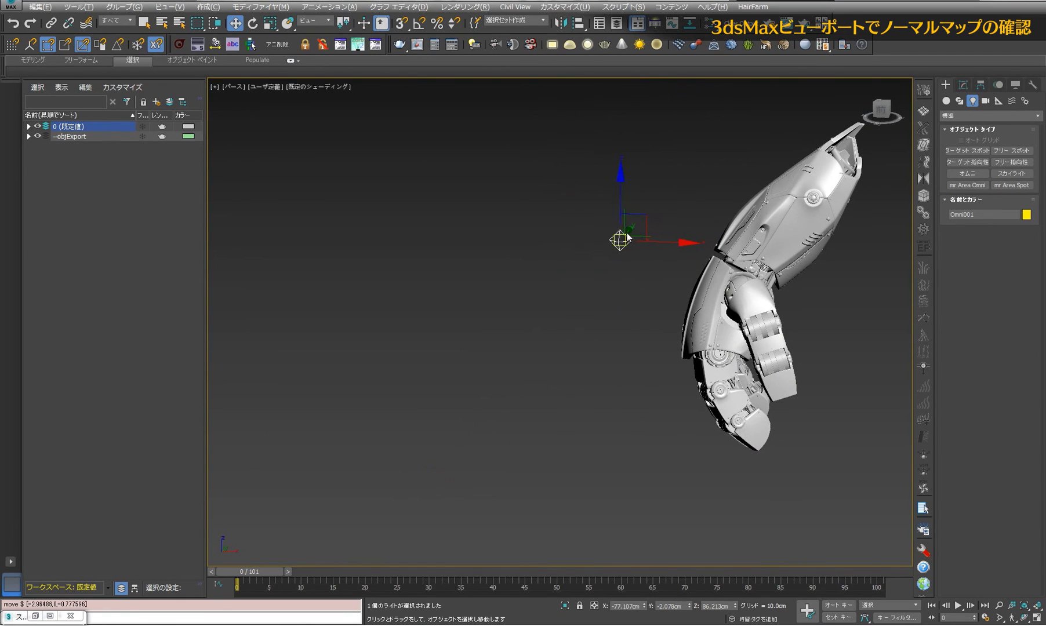
{"action": "right_click", "coordinate": [632, 203]}
- Set the move axes to Screen and light the viewport with Scene Lights
{"action": "left_click", "coordinate": [641, 190]}
{"action": "left_click", "coordinate": [216, 88]}
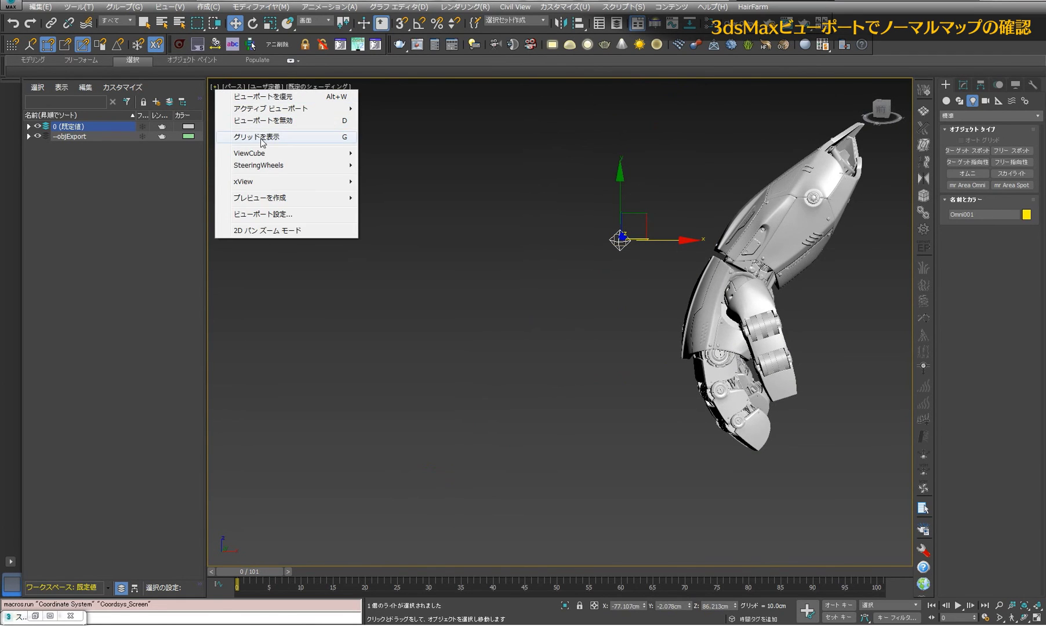
{"action": "left_click", "coordinate": [261, 87]}
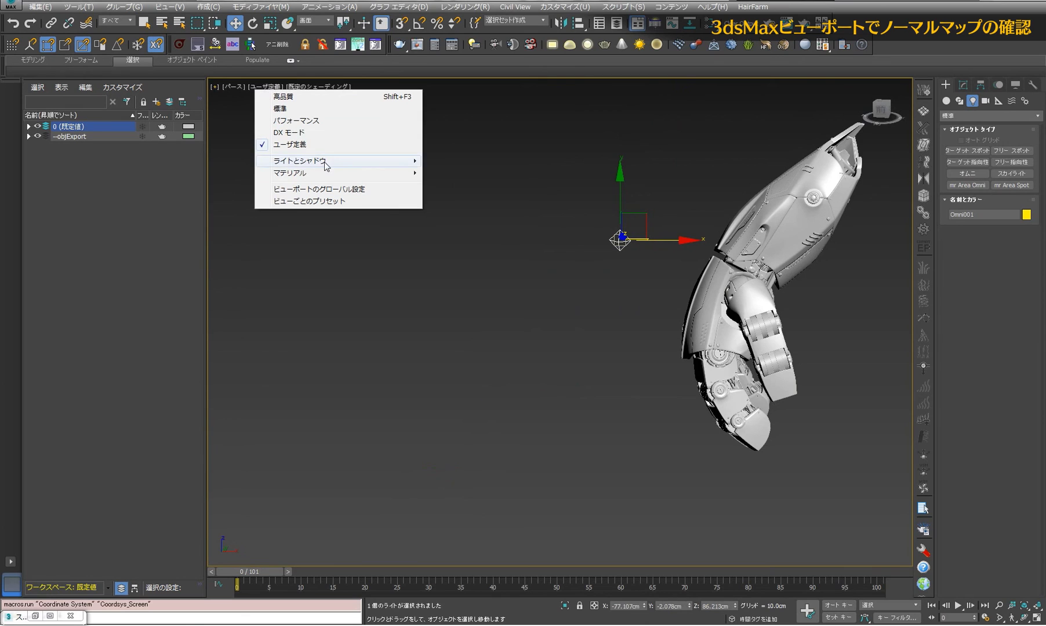
{"action": "mouse_move", "coordinate": [301, 161]}
{"action": "left_click", "coordinate": [488, 172]}
{"action": "scroll", "coordinate": [537, 223], "scroll_direction": "up", "scroll_amount": 5}
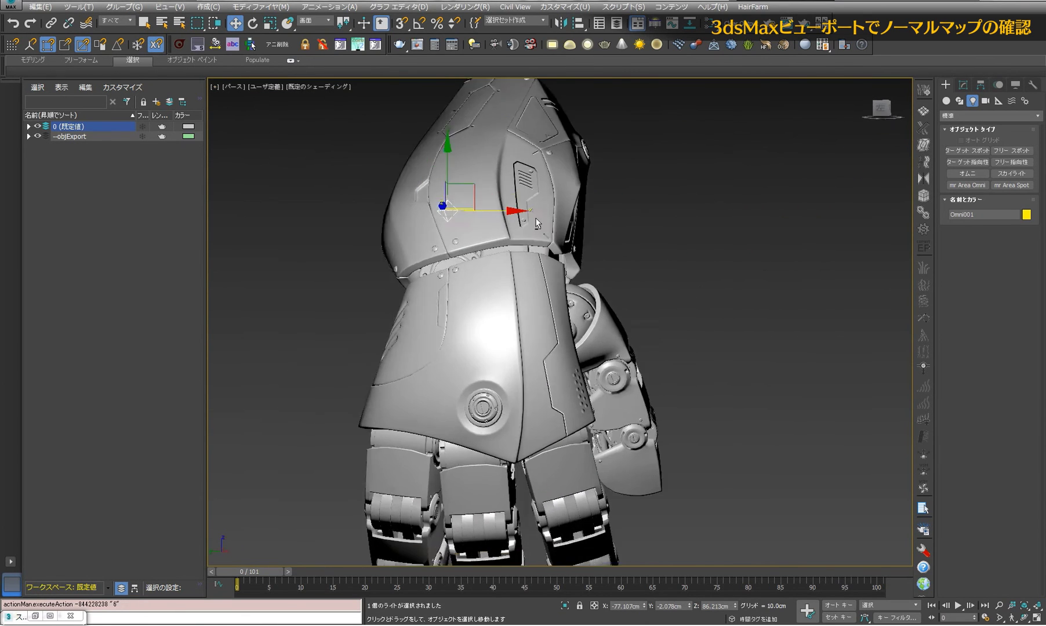
{"action": "scroll", "coordinate": [576, 224], "scroll_direction": "up", "scroll_amount": 2}
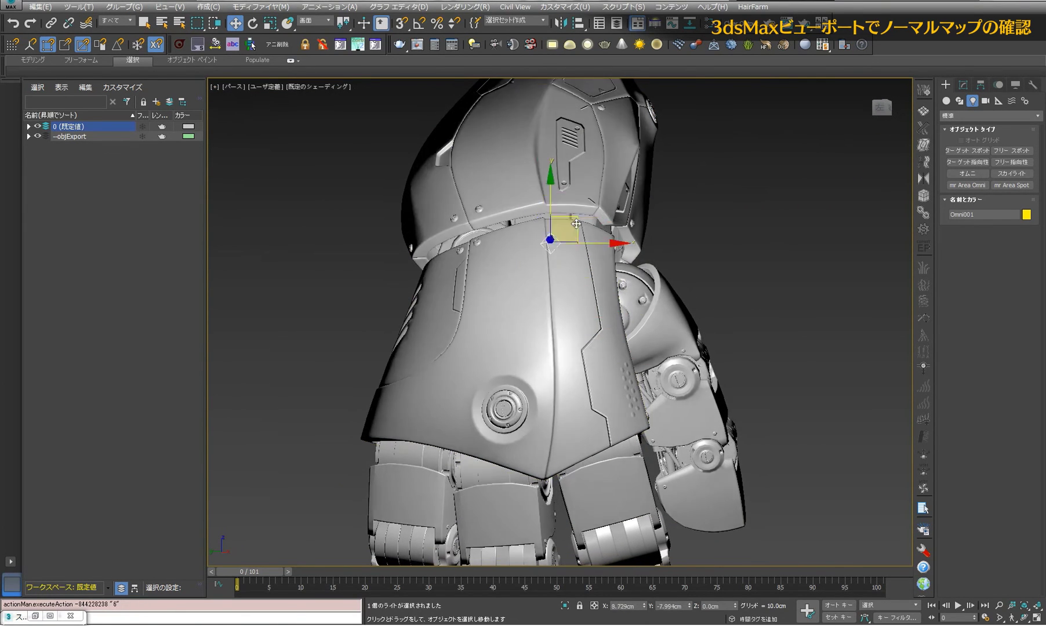
{"action": "scroll", "coordinate": [597, 365], "scroll_direction": "up", "scroll_amount": 3}
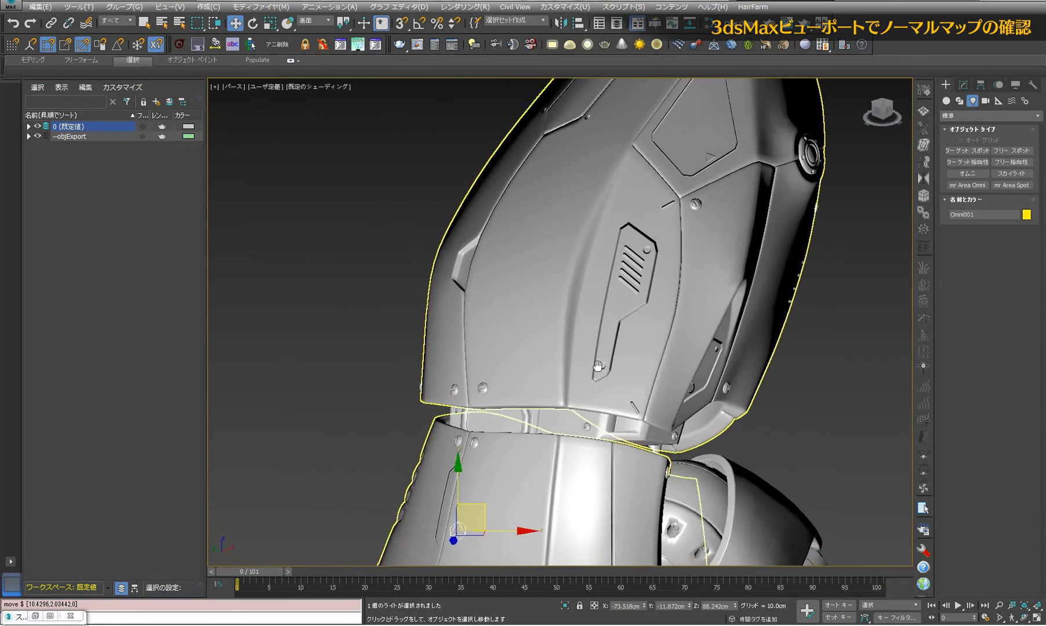
- Frame the shoulder orthographically and drag Omni001 to rake across the vented panel
{"action": "left_click_drag", "start_coordinate": [598, 365], "coordinate": [475, 361]}
{"action": "left_click_drag", "start_coordinate": [592, 418], "coordinate": [552, 339]}
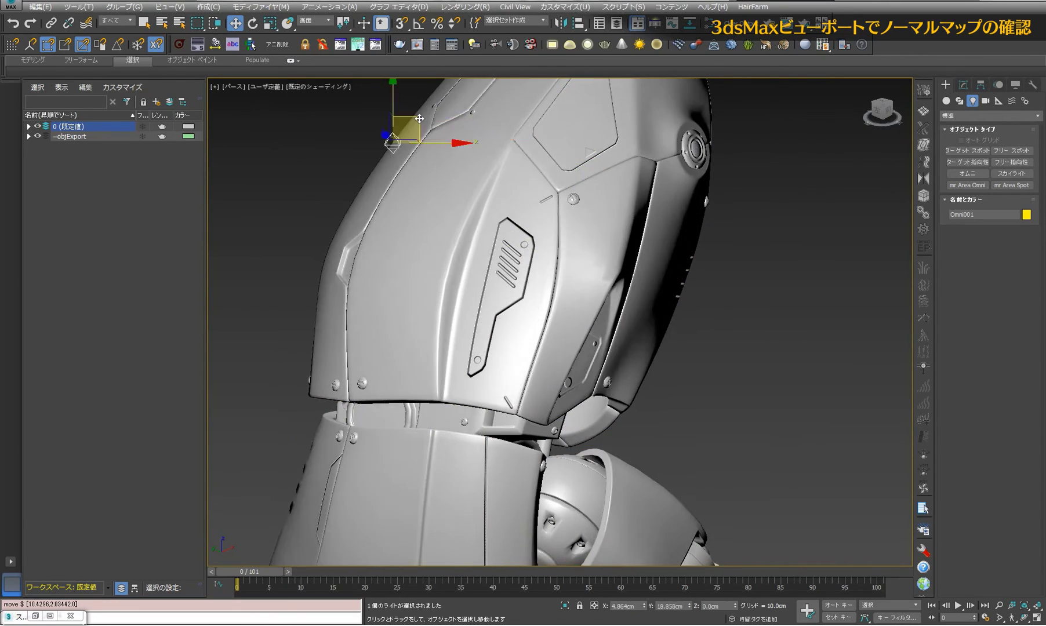
{"action": "scroll", "coordinate": [552, 339], "scroll_direction": "up", "scroll_amount": 3}
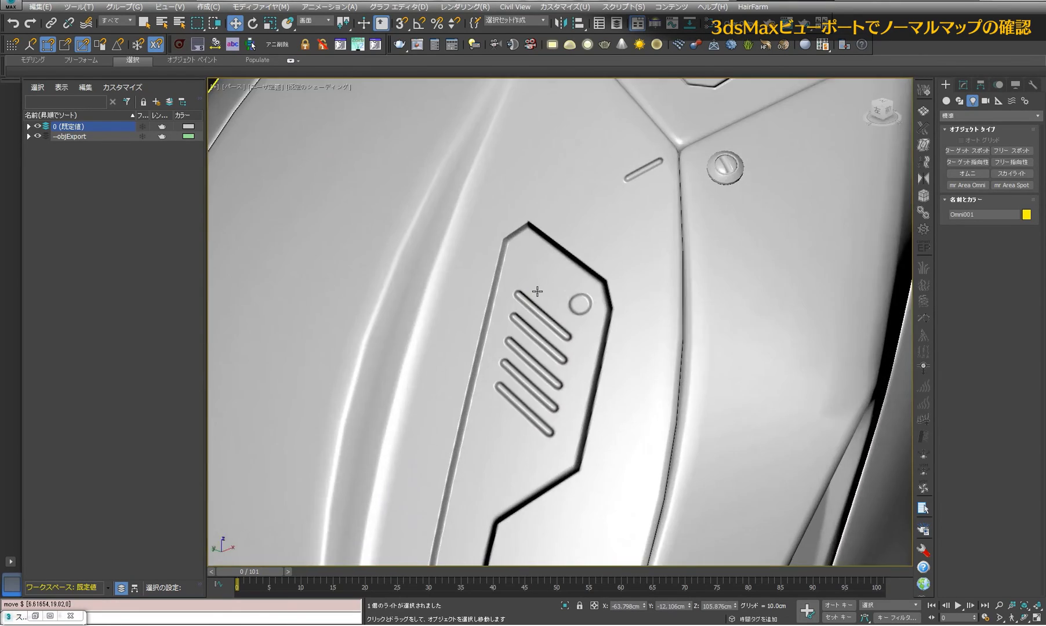
{"action": "scroll", "coordinate": [551, 340], "scroll_direction": "down", "scroll_amount": 5}
{"action": "scroll", "coordinate": [552, 340], "scroll_direction": "down", "scroll_amount": 5}
{"action": "key", "text": "u"}
{"action": "scroll", "coordinate": [551, 339], "scroll_direction": "up", "scroll_amount": 5}
{"action": "scroll", "coordinate": [607, 301], "scroll_direction": "up", "scroll_amount": 2}
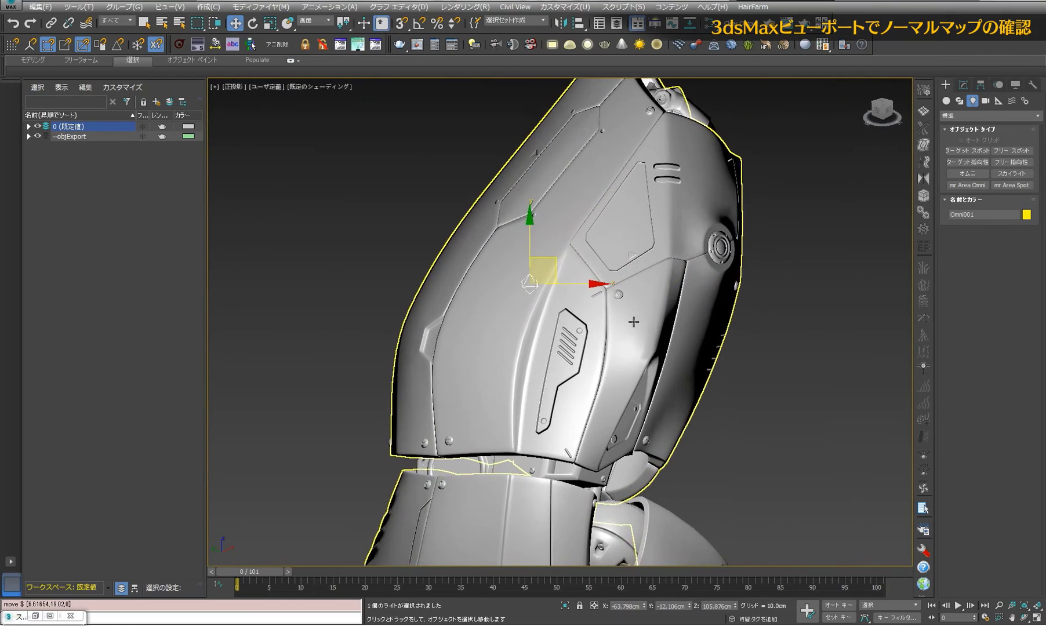
{"action": "scroll", "coordinate": [607, 301], "scroll_direction": "up", "scroll_amount": 4}
{"action": "mouse_move", "coordinate": [469, 224]}
{"action": "left_mouse_down"}
{"action": "mouse_move", "coordinate": [528, 124]}
{"action": "mouse_move", "coordinate": [675, 239]}
{"action": "mouse_move", "coordinate": [536, 505]}
{"action": "mouse_move", "coordinate": [514, 435]}
{"action": "mouse_move", "coordinate": [646, 295]}
{"action": "mouse_move", "coordinate": [548, 517]}
{"action": "mouse_move", "coordinate": [576, 330]}
{"action": "left_mouse_up"}
- Enable Flip Green (Y) on the Normal Bump map in the Slate Material Editor
{"action": "key", "text": "m"}
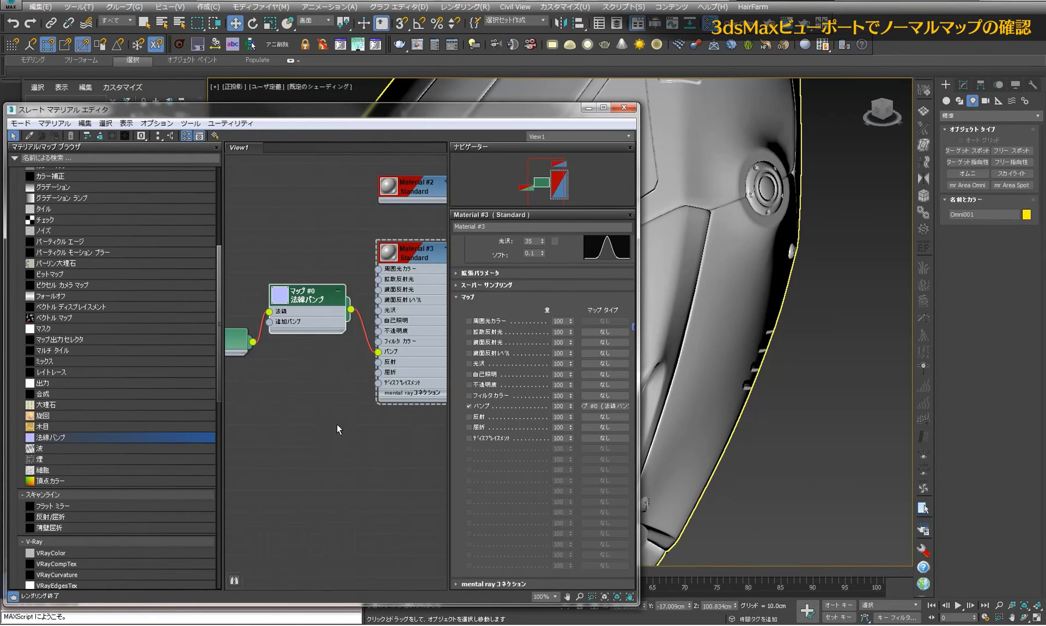
{"action": "double_click", "coordinate": [306, 295]}
{"action": "left_click", "coordinate": [475, 303]}
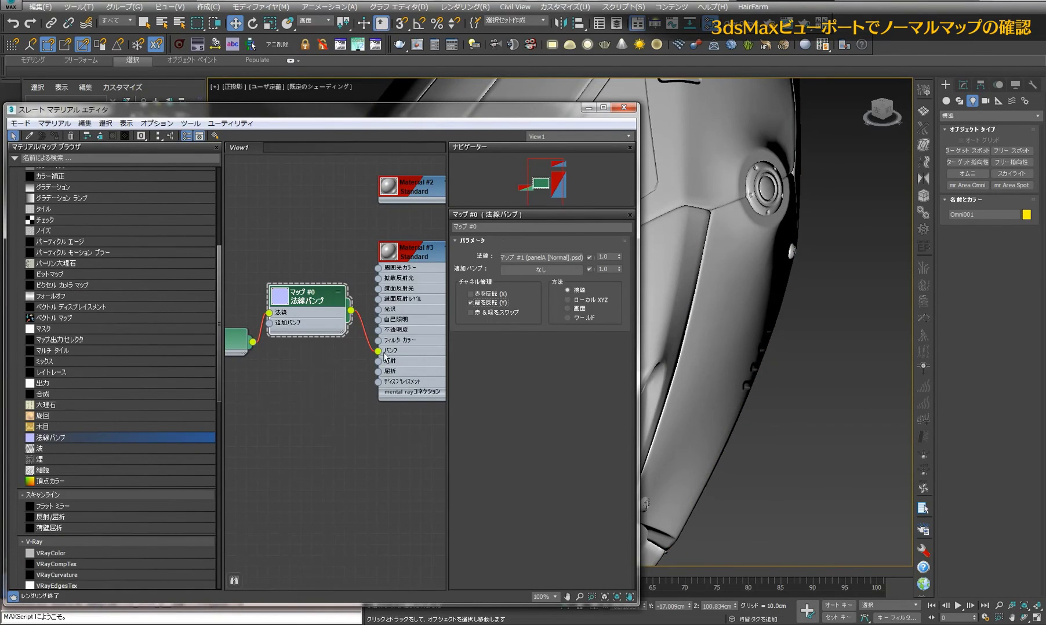
{"action": "left_click", "coordinate": [589, 108]}
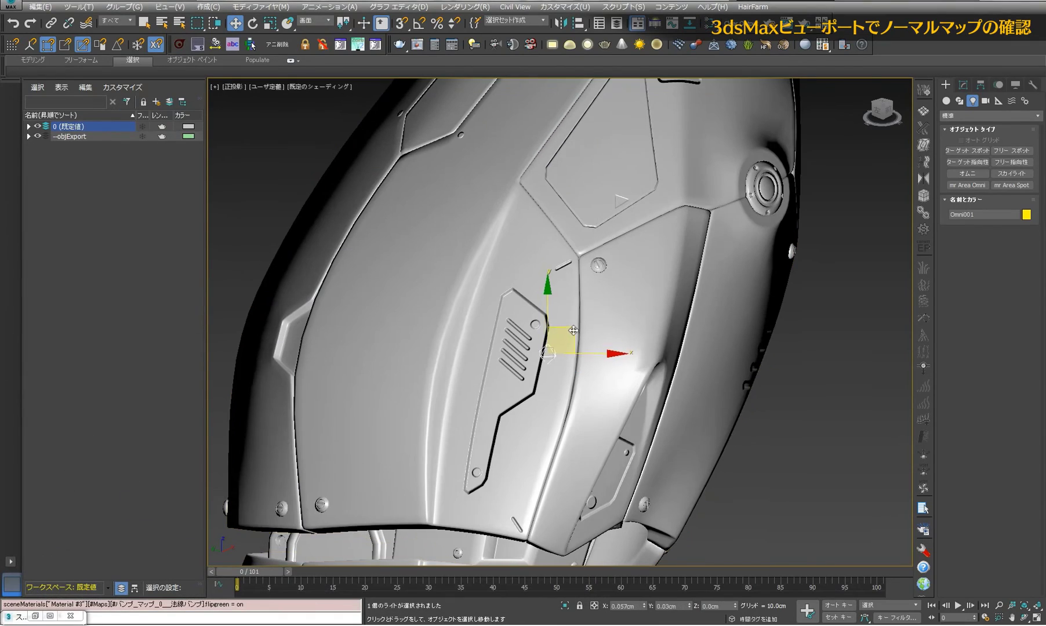
- Move Omni001 around the arm and up above the robot body
{"action": "mouse_move", "coordinate": [550, 337]}
{"action": "left_mouse_down"}
{"action": "mouse_move", "coordinate": [283, 182]}
{"action": "mouse_move", "coordinate": [658, 533]}
{"action": "mouse_move", "coordinate": [761, 188]}
{"action": "mouse_move", "coordinate": [598, 177]}
{"action": "left_mouse_up"}
{"action": "scroll", "coordinate": [597, 177], "scroll_direction": "down", "scroll_amount": 5}
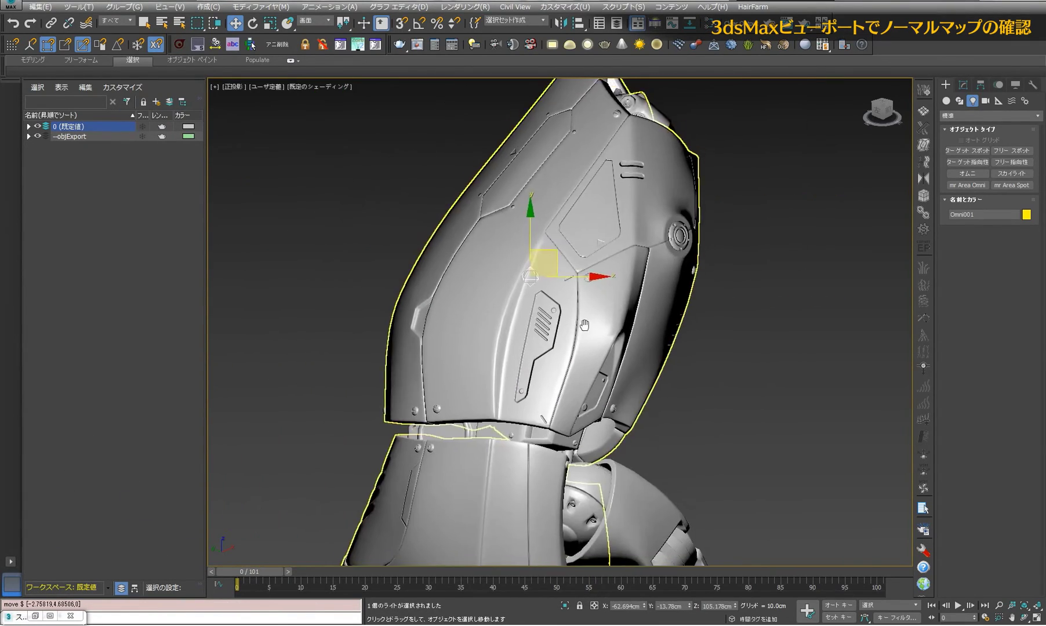
{"action": "scroll", "coordinate": [400, 183], "scroll_direction": "down", "scroll_amount": 5}
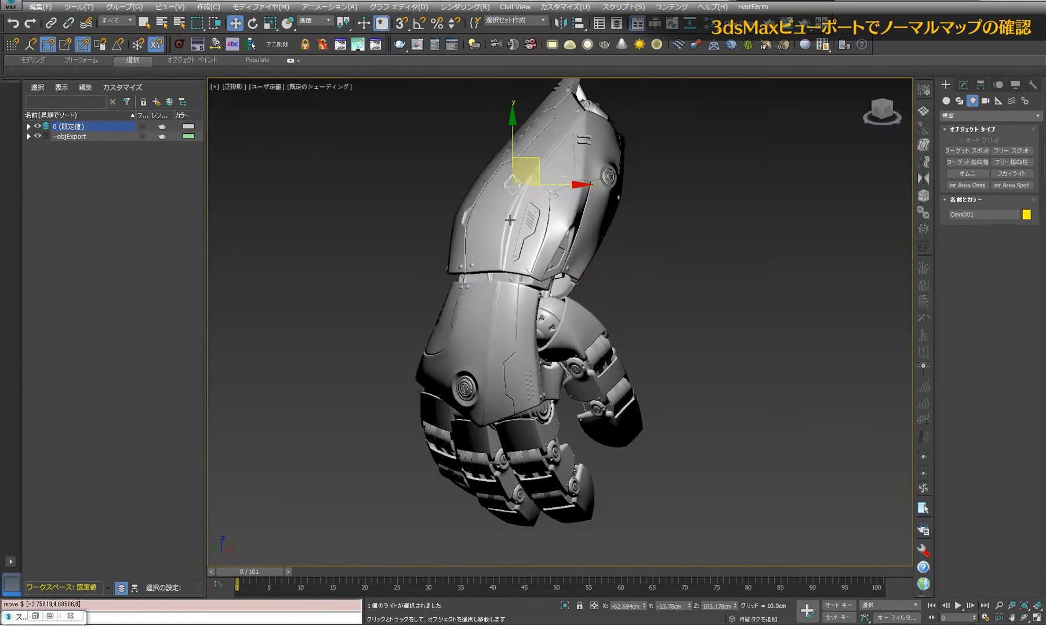
{"action": "left_click_drag", "start_coordinate": [486, 232], "coordinate": [540, 349]}
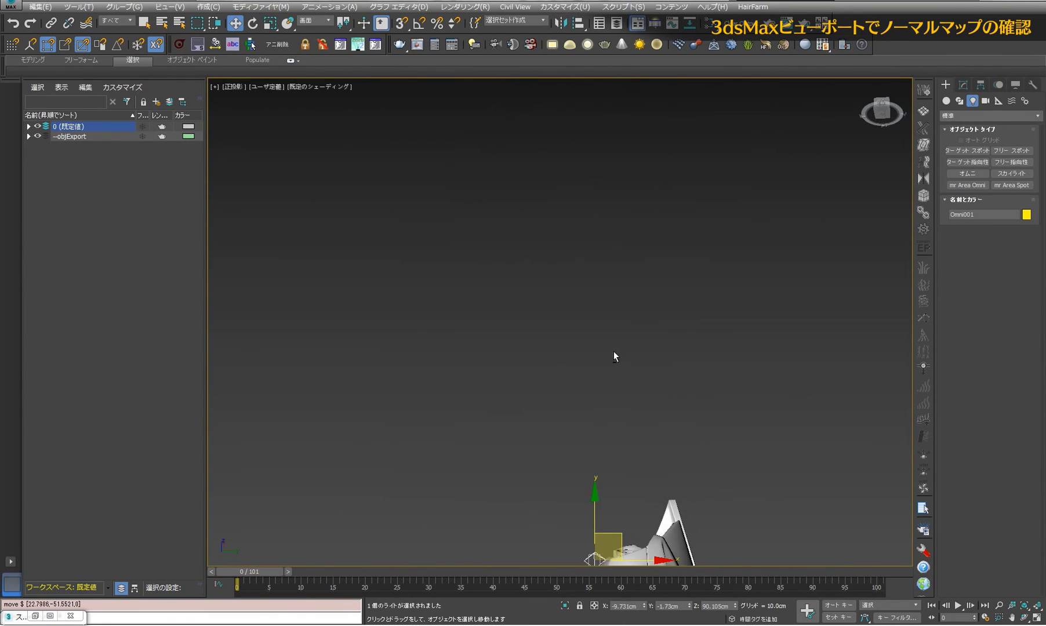
{"action": "scroll", "coordinate": [614, 355], "scroll_direction": "up", "scroll_amount": 10}
{"action": "mouse_move", "coordinate": [604, 218]}
{"action": "left_mouse_down"}
{"action": "mouse_move", "coordinate": [576, 100]}
{"action": "mouse_move", "coordinate": [533, 185]}
{"action": "left_mouse_up"}
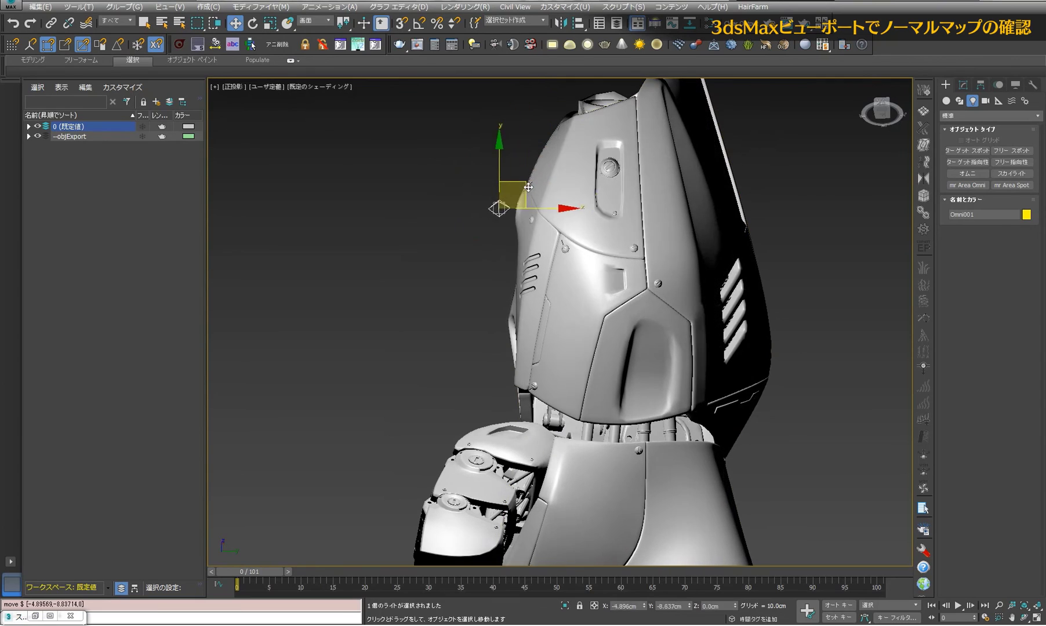
{"action": "scroll", "coordinate": [574, 283], "scroll_direction": "up", "scroll_amount": 5}
{"action": "scroll", "coordinate": [575, 283], "scroll_direction": "up", "scroll_amount": 1}
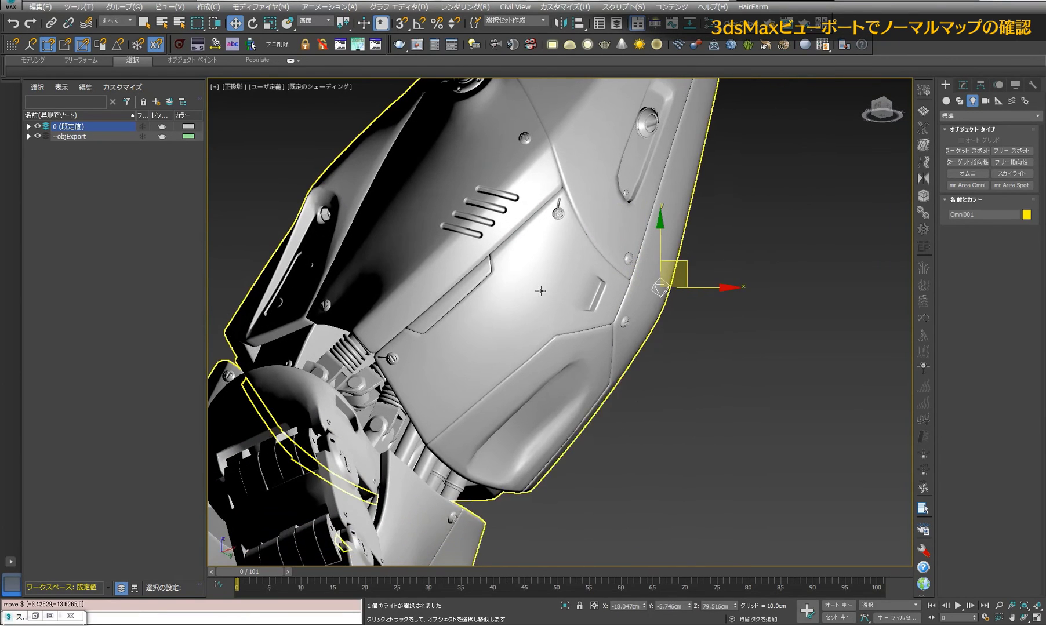
- Switch the viewport lighting to Illuminate with Default Lights
{"action": "left_click", "coordinate": [267, 87]}
{"action": "mouse_move", "coordinate": [418, 168]}
{"action": "left_click", "coordinate": [477, 162]}
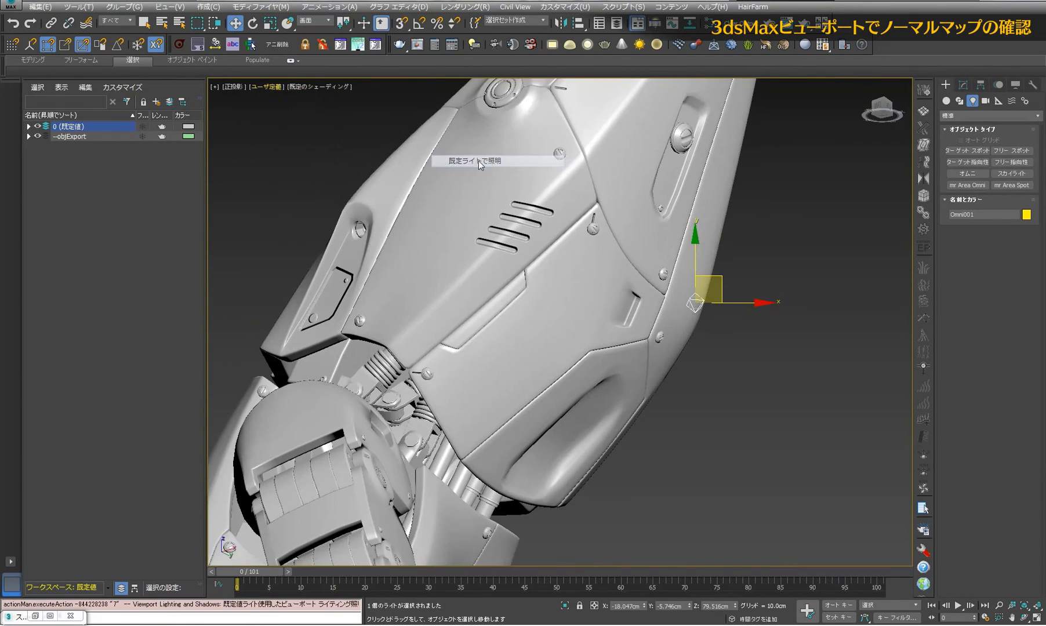
{"action": "scroll", "coordinate": [592, 322], "scroll_direction": "up", "scroll_amount": 3}
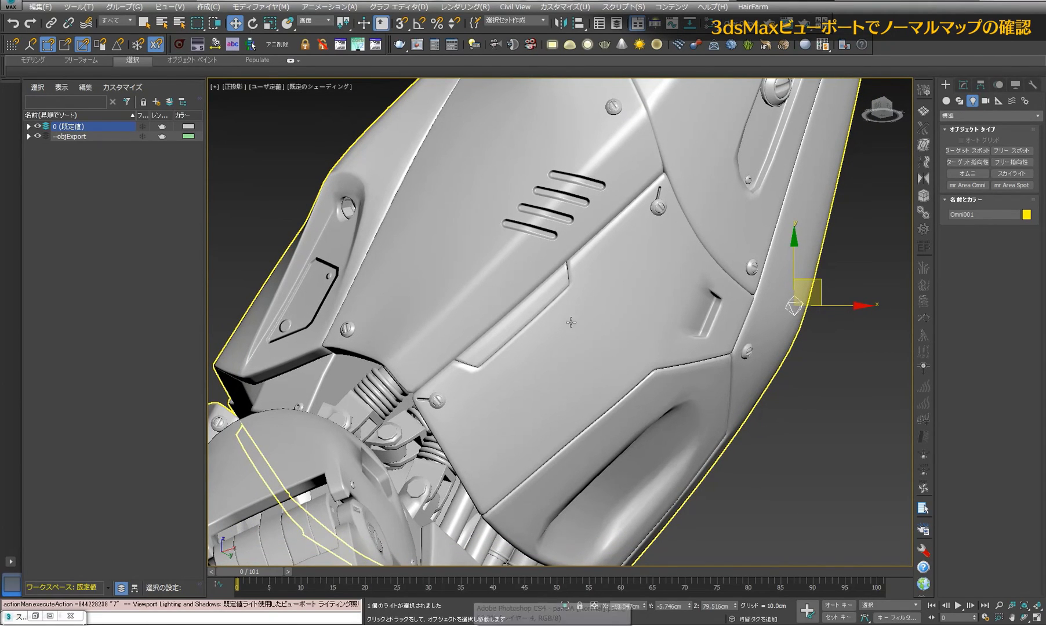
{"action": "scroll", "coordinate": [570, 323], "scroll_direction": "down", "scroll_amount": 4}
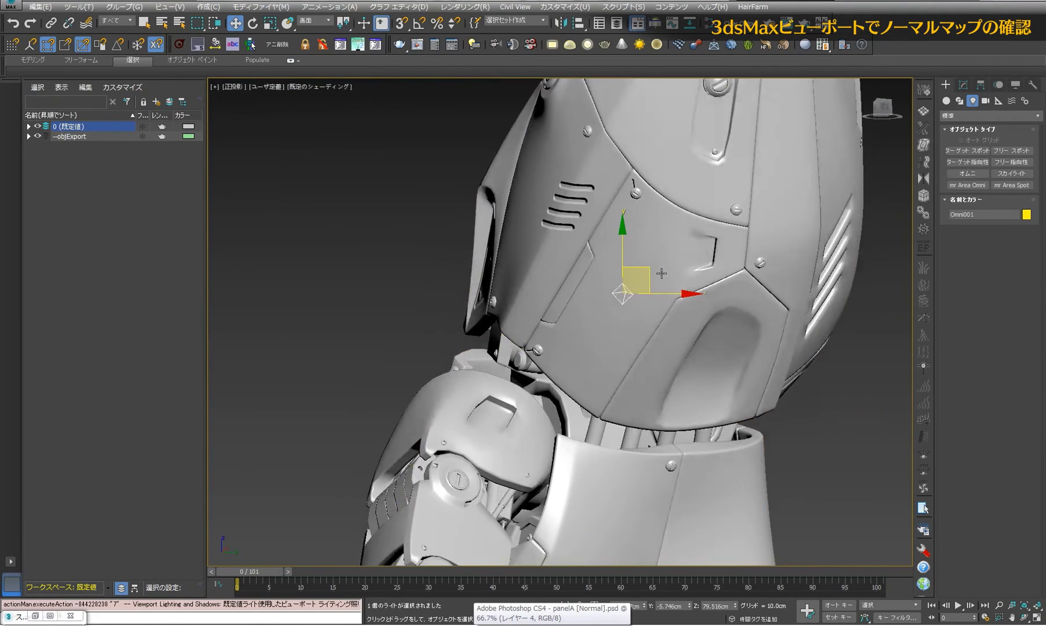
- Show the uv overlay and survey the UV islands at 50%, toggling レイヤー 20
{"action": "left_click_drag", "start_coordinate": [662, 273], "coordinate": [521, 335]}
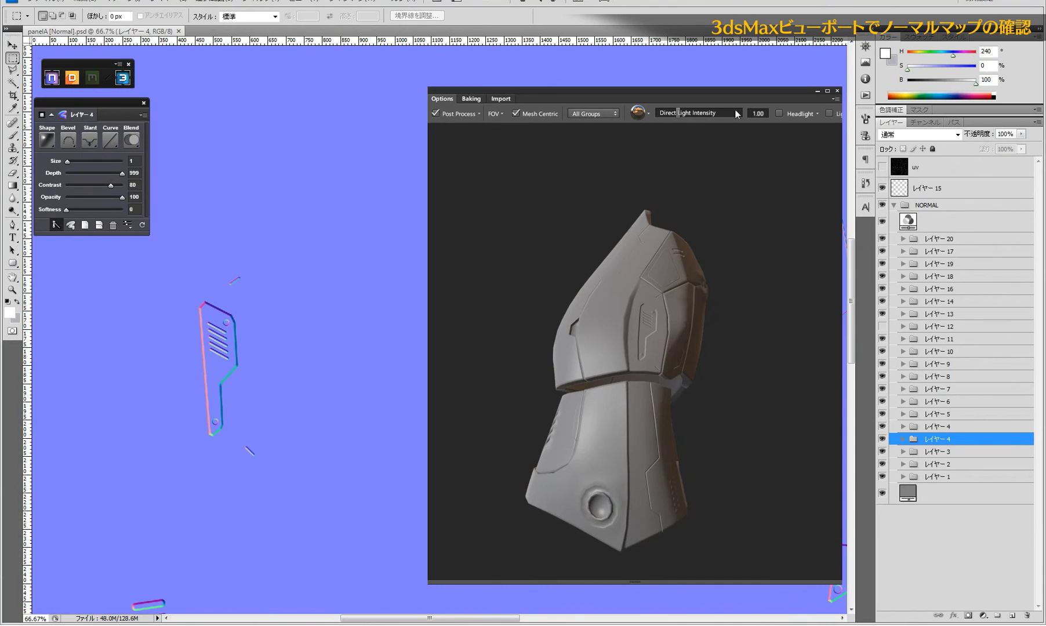
{"action": "mouse_move", "coordinate": [689, 331]}
{"action": "left_mouse_down"}
{"action": "mouse_move", "coordinate": [586, 351]}
{"action": "mouse_move", "coordinate": [486, 305]}
{"action": "mouse_move", "coordinate": [596, 333]}
{"action": "mouse_move", "coordinate": [623, 353]}
{"action": "left_mouse_up"}
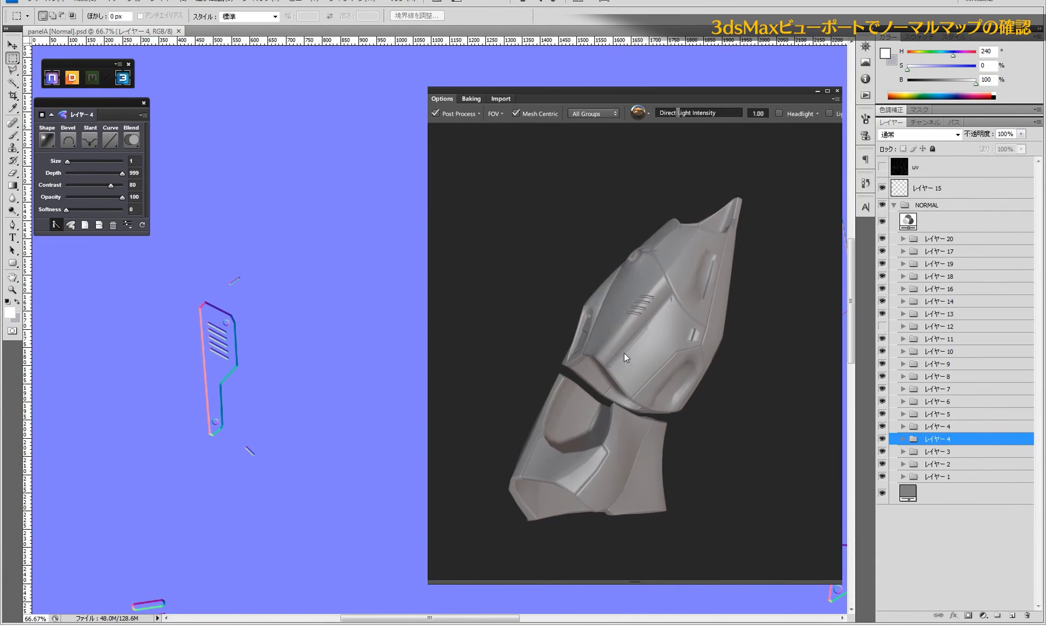
{"action": "left_click", "coordinate": [882, 169]}
{"action": "left_click", "coordinate": [928, 239]}
{"action": "left_click_drag", "start_coordinate": [339, 286], "coordinate": [105, 367]}
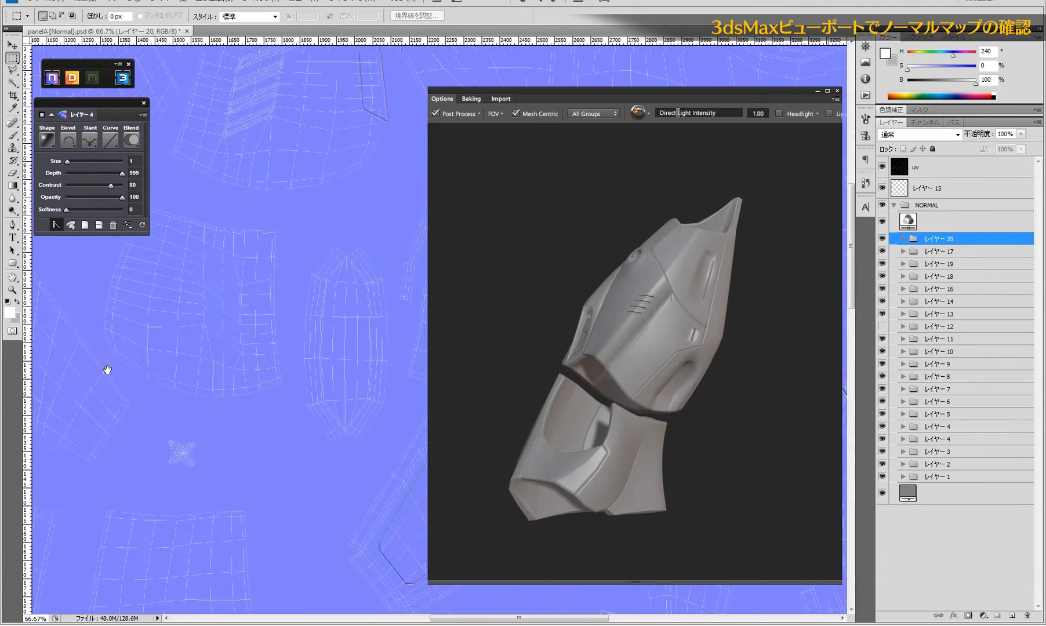
{"action": "left_click_drag", "start_coordinate": [406, 348], "coordinate": [253, 356]}
{"action": "left_click_drag", "start_coordinate": [406, 279], "coordinate": [220, 351]}
{"action": "left_click", "coordinate": [285, 412], "text": "alt"}
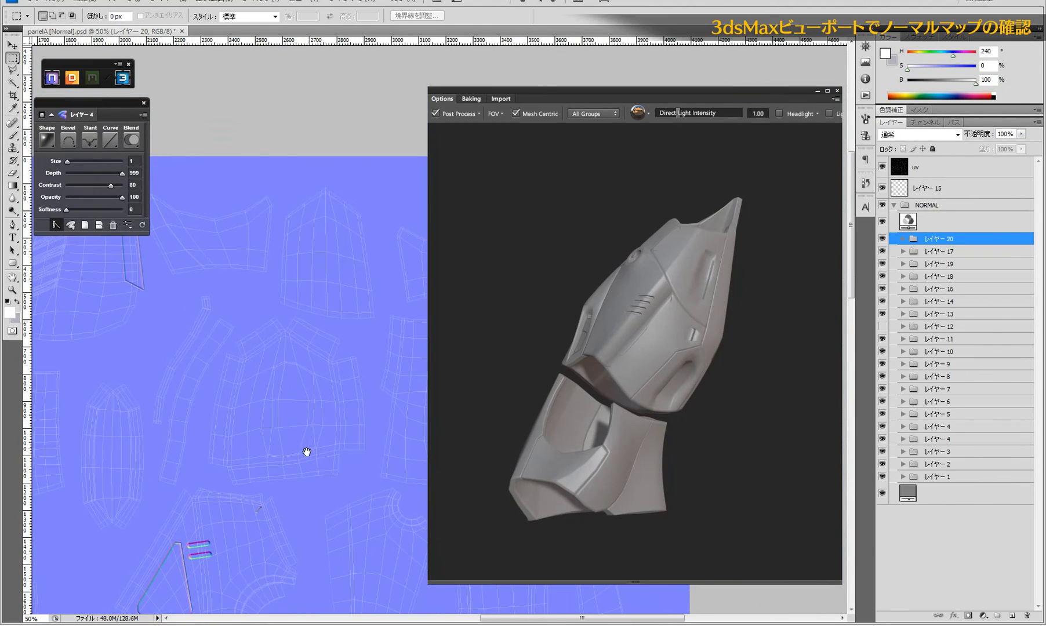
{"action": "left_click_drag", "start_coordinate": [304, 450], "coordinate": [257, 285]}
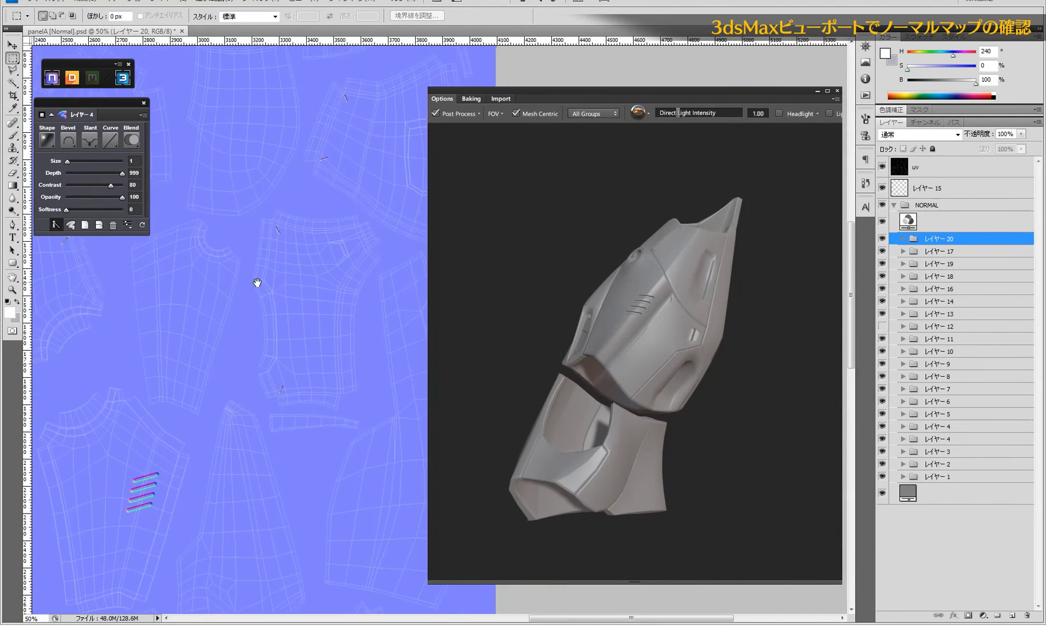
{"action": "left_click", "coordinate": [882, 238]}
{"action": "left_click", "coordinate": [882, 239]}
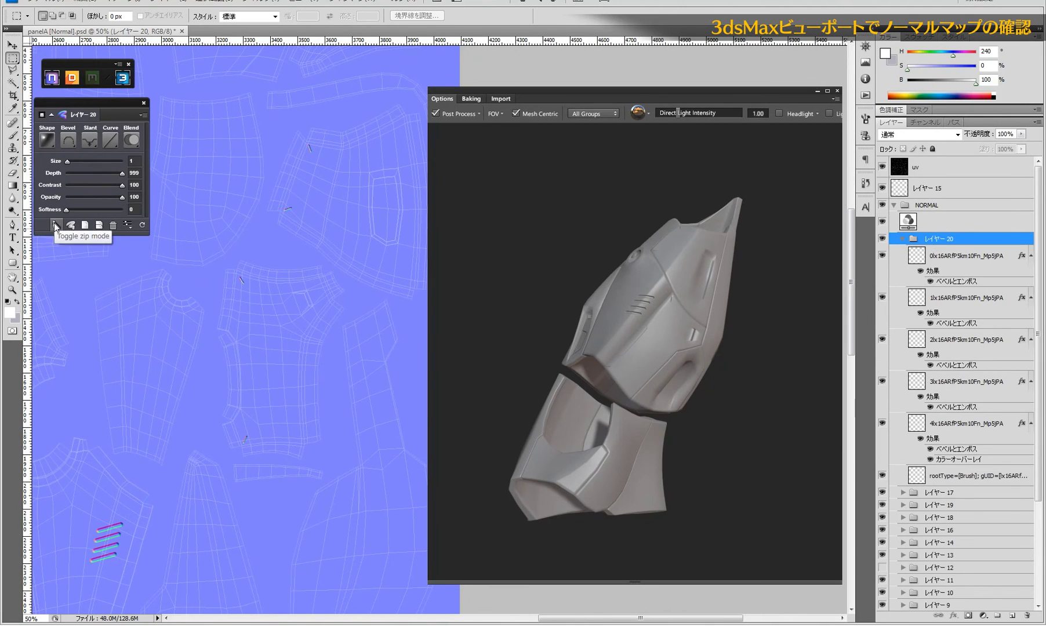
- Delete the stray marks from レイヤー 20's sculpt sublayer, regenerate with nDo, and hide uv
{"action": "left_click", "coordinate": [55, 226]}
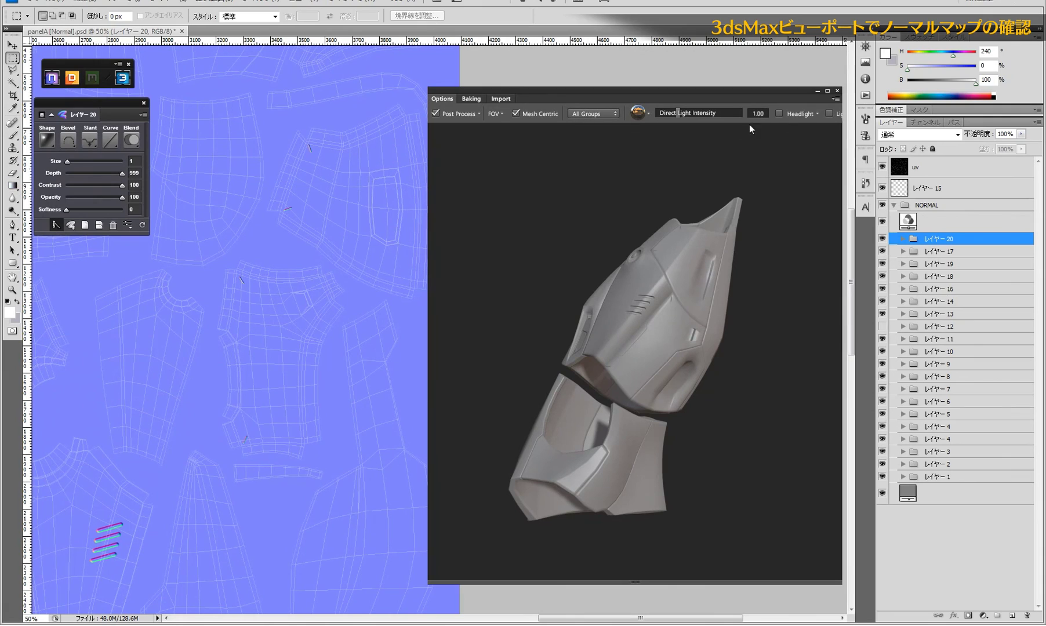
{"action": "left_click", "coordinate": [903, 239]}
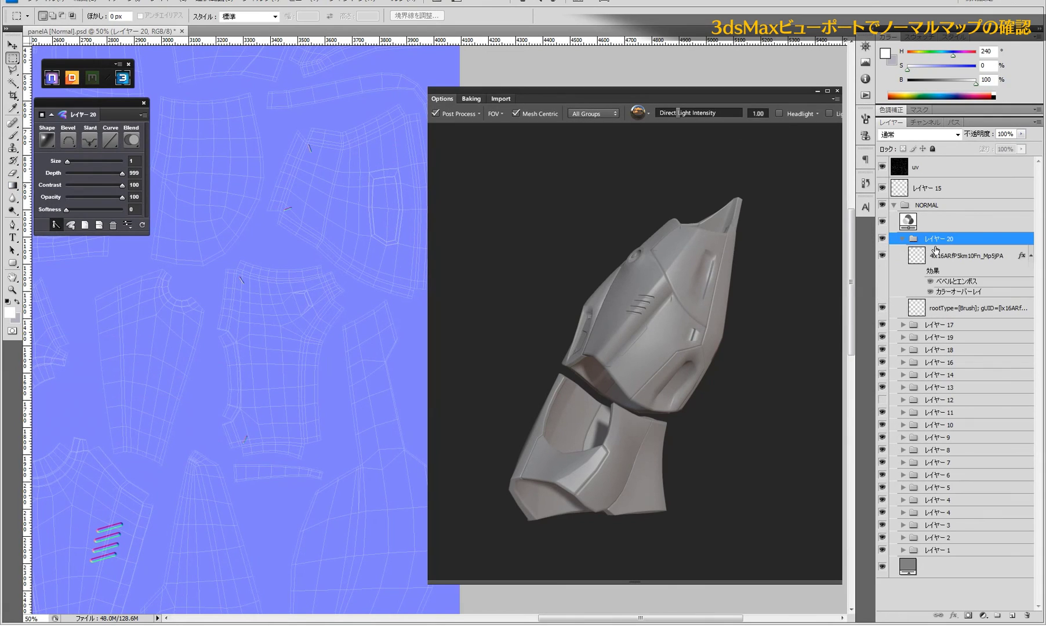
{"action": "left_click", "coordinate": [940, 256]}
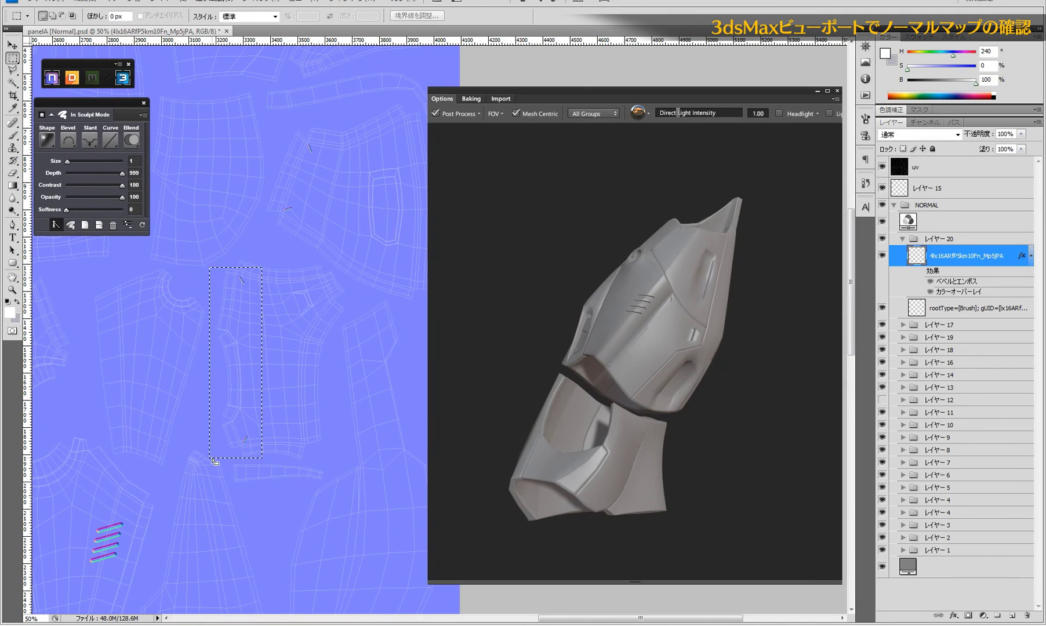
{"action": "key", "text": "Delete"}
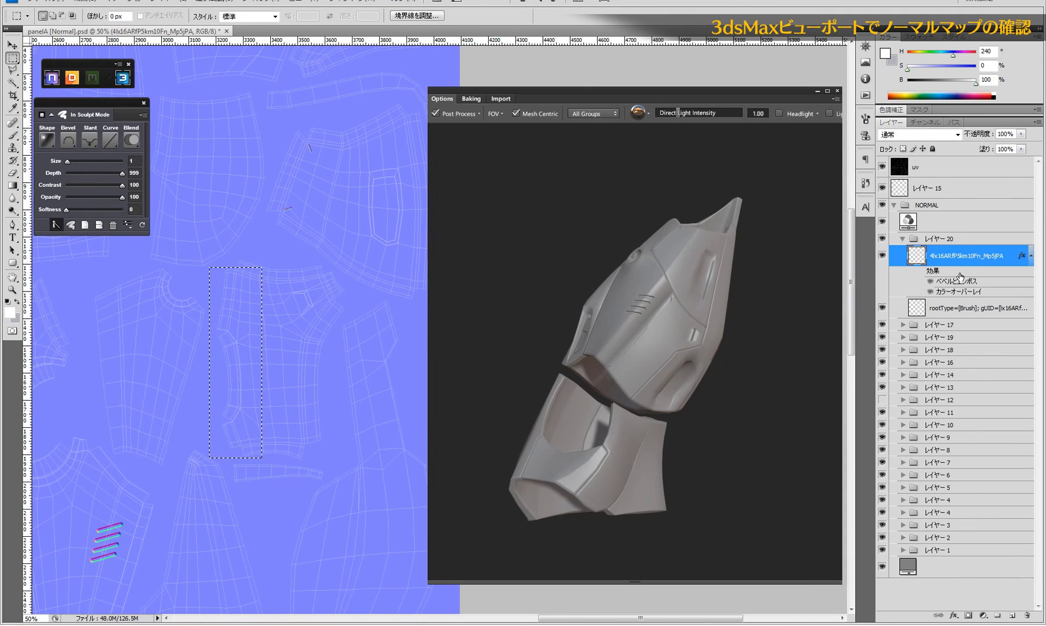
{"action": "left_click", "coordinate": [155, 197]}
{"action": "left_click", "coordinate": [55, 225]}
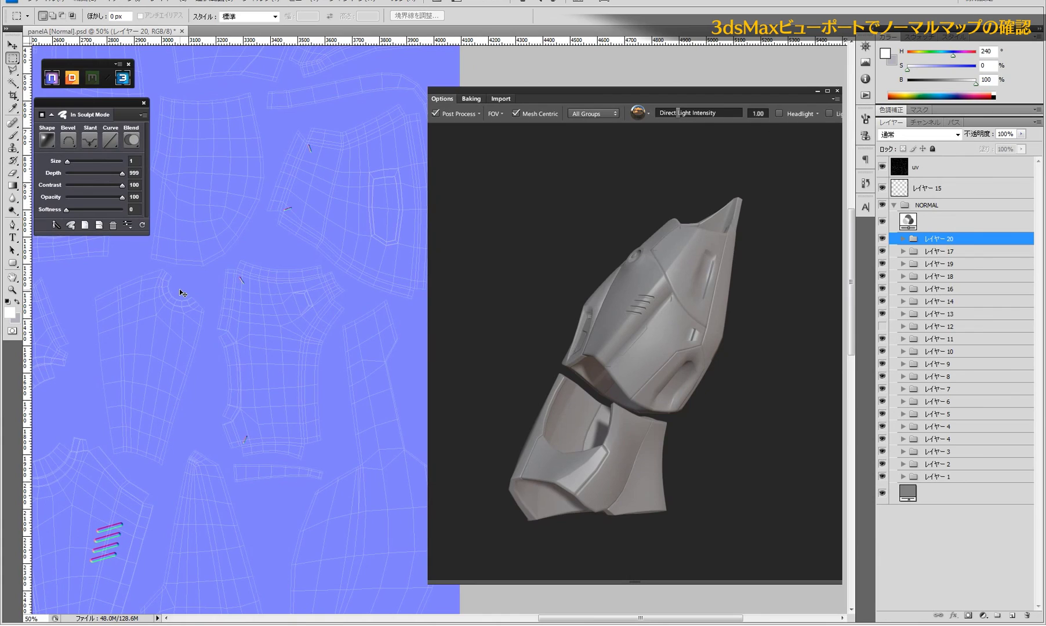
{"action": "left_click", "coordinate": [882, 167]}
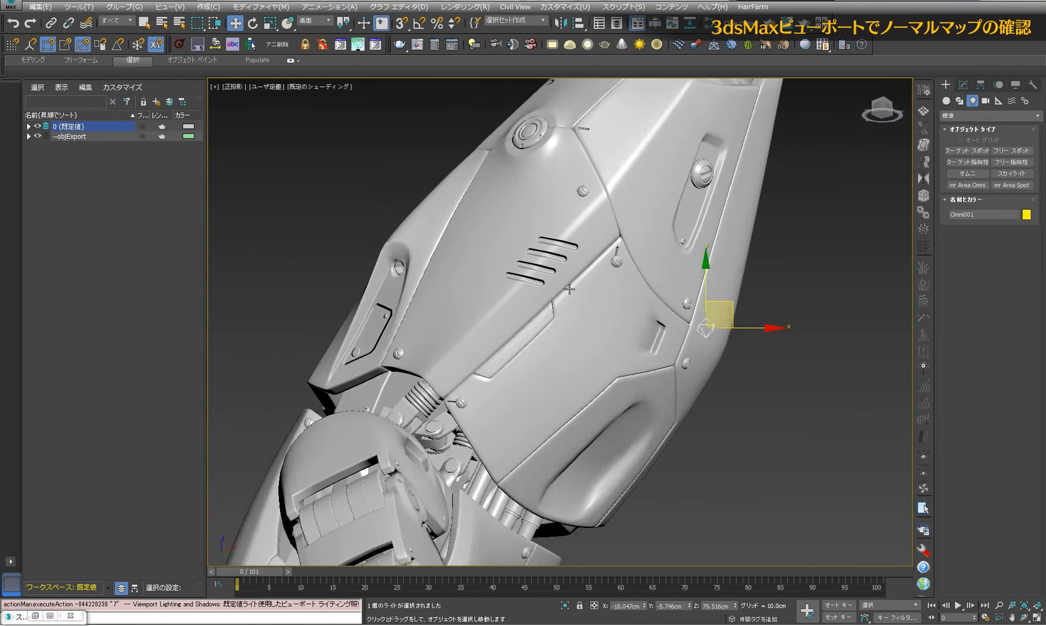
- Reload the panelA bitmap Map #1 in the Slate Material Editor, then minimize it
{"action": "left_click", "coordinate": [519, 431]}
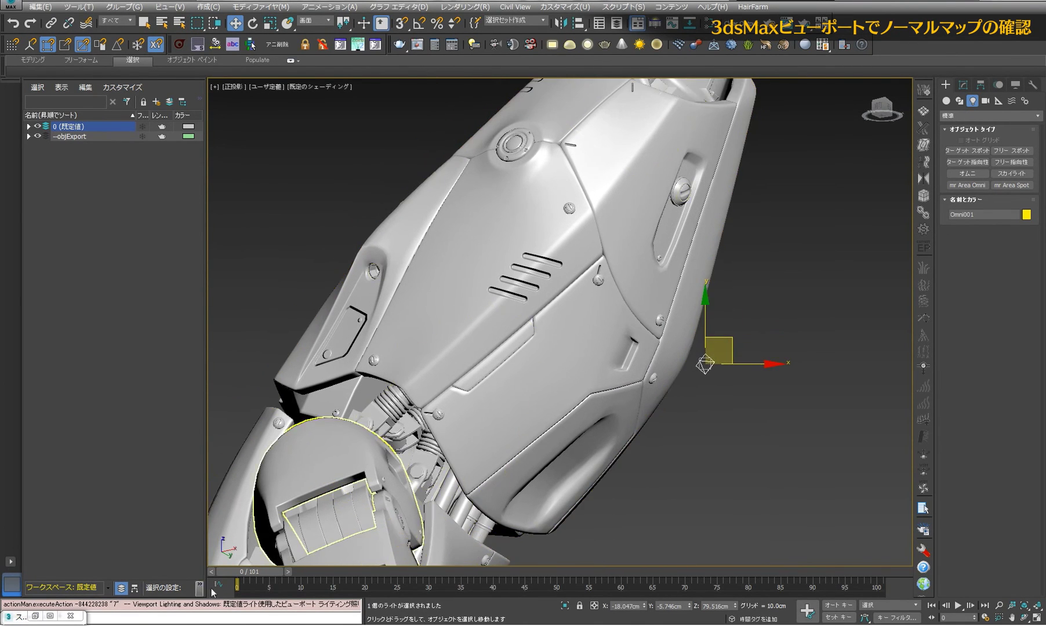
{"action": "key", "text": "m"}
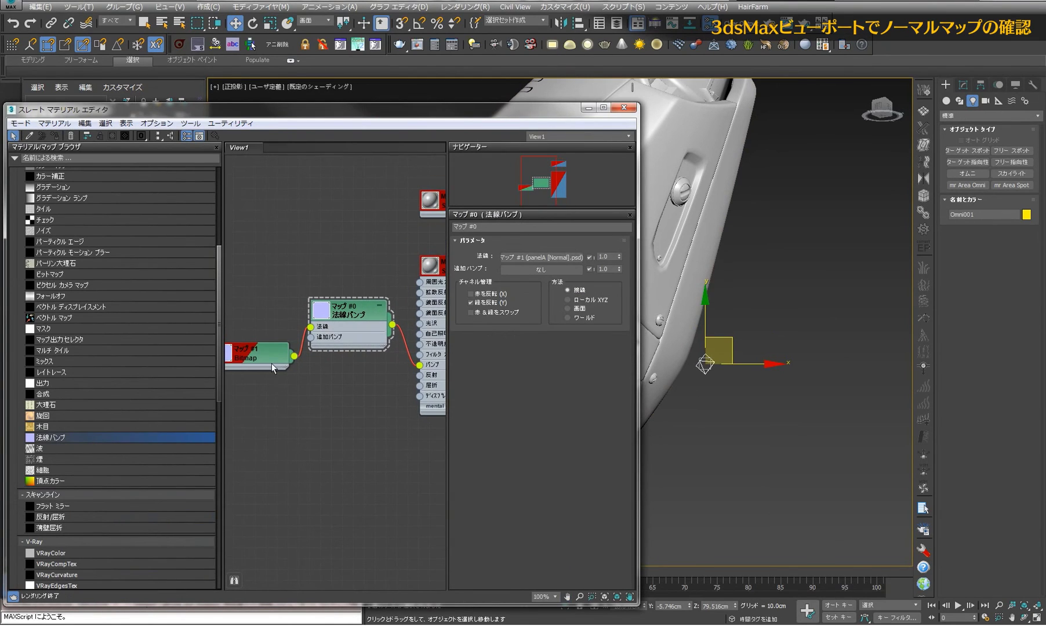
{"action": "left_click", "coordinate": [268, 357]}
{"action": "left_click", "coordinate": [455, 394]}
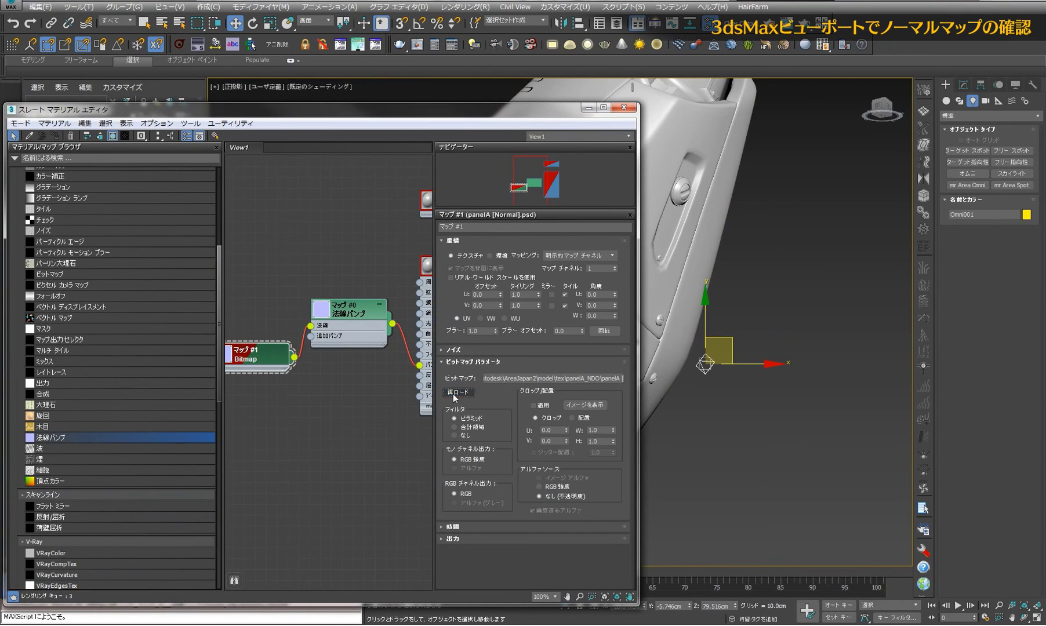
{"action": "left_click", "coordinate": [587, 111]}
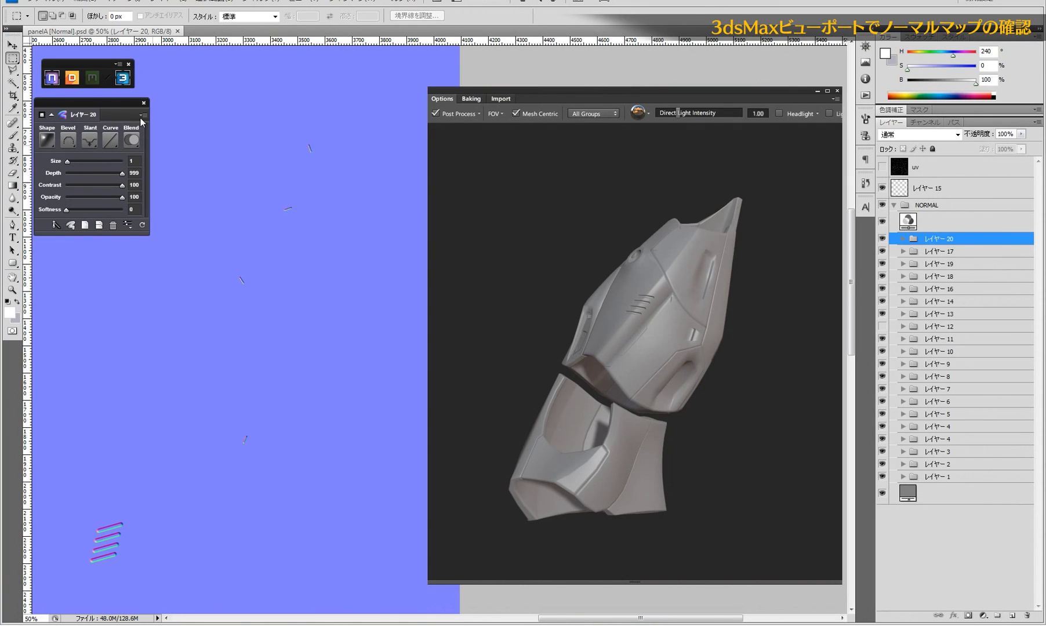
- Show uv, zip レイヤー 20's detail layers, and select the merged layer
{"action": "left_click", "coordinate": [883, 168]}
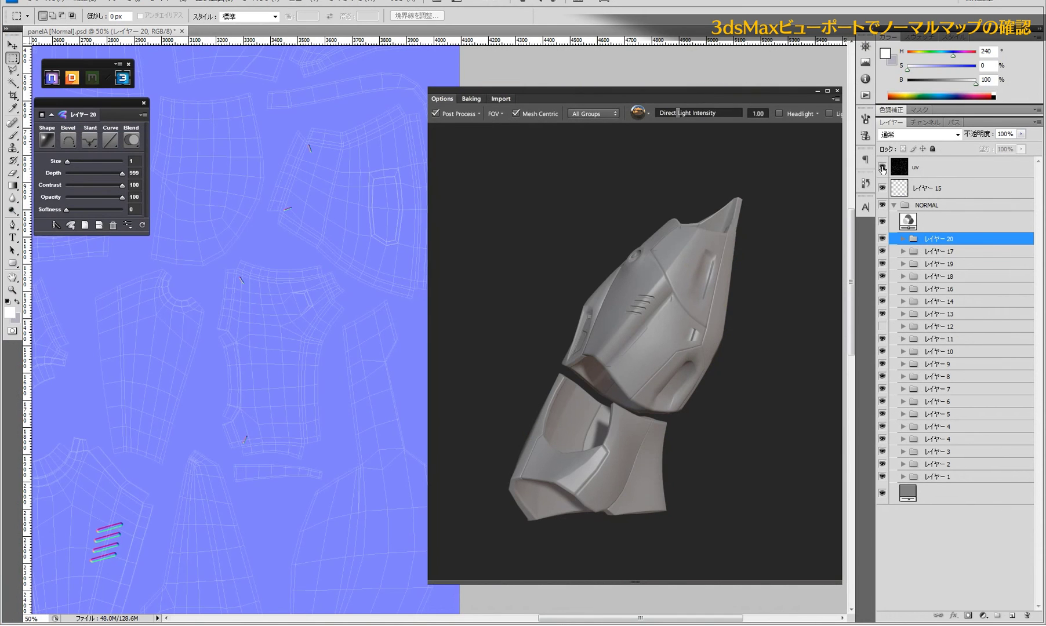
{"action": "left_click", "coordinate": [903, 239]}
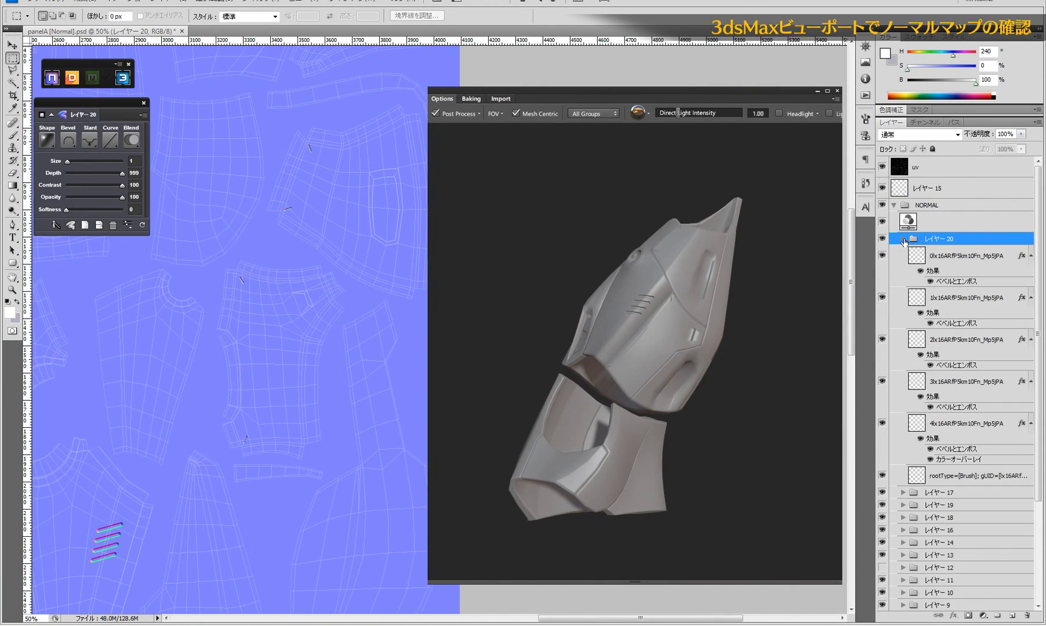
{"action": "left_click", "coordinate": [54, 225]}
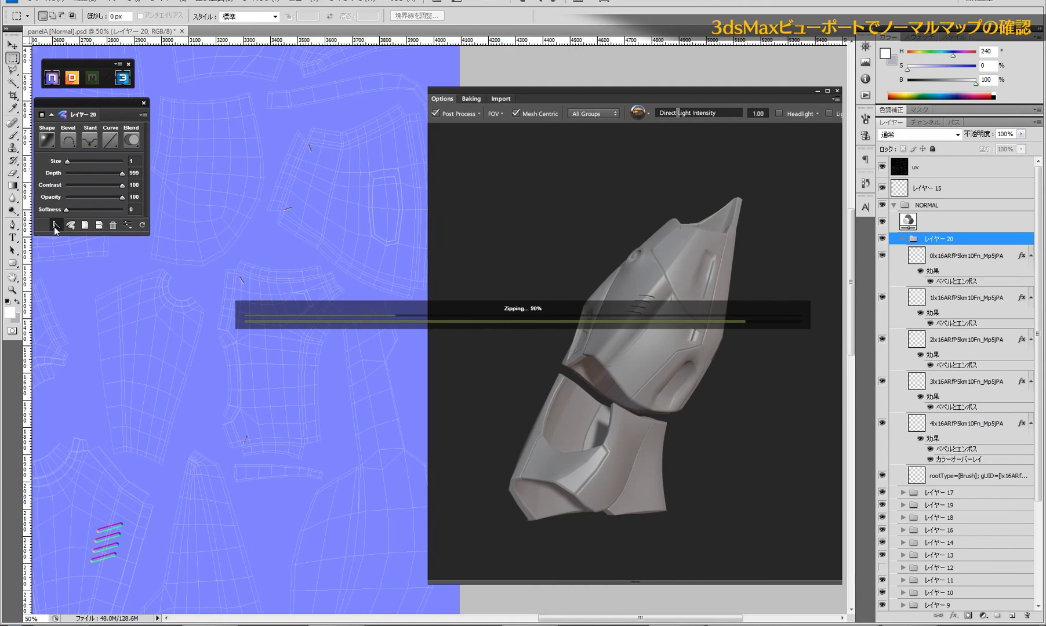
{"action": "left_click", "coordinate": [902, 239]}
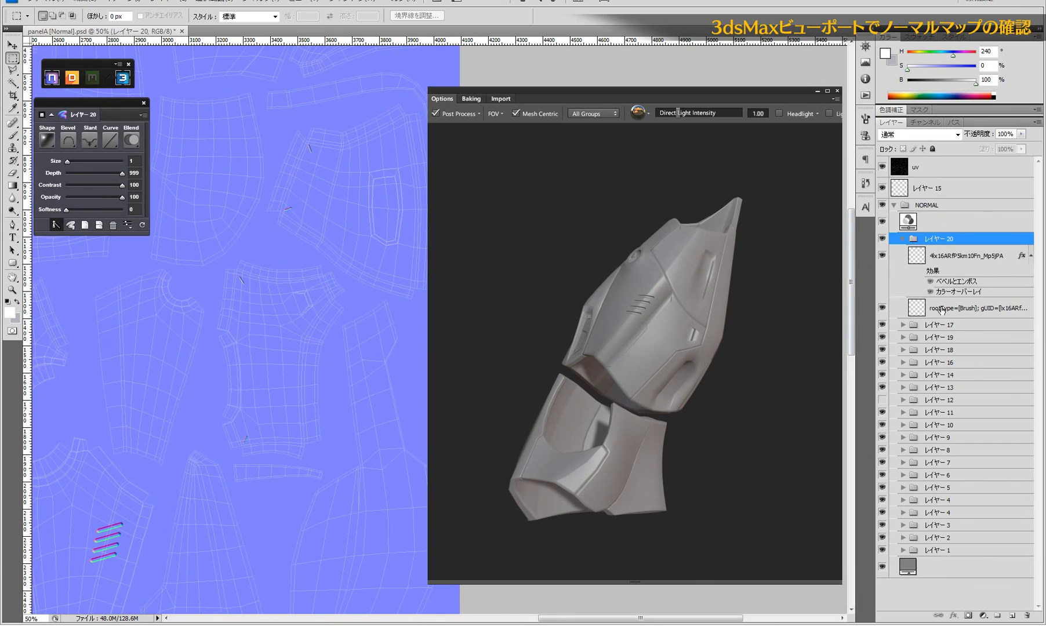
{"action": "left_click", "coordinate": [942, 256]}
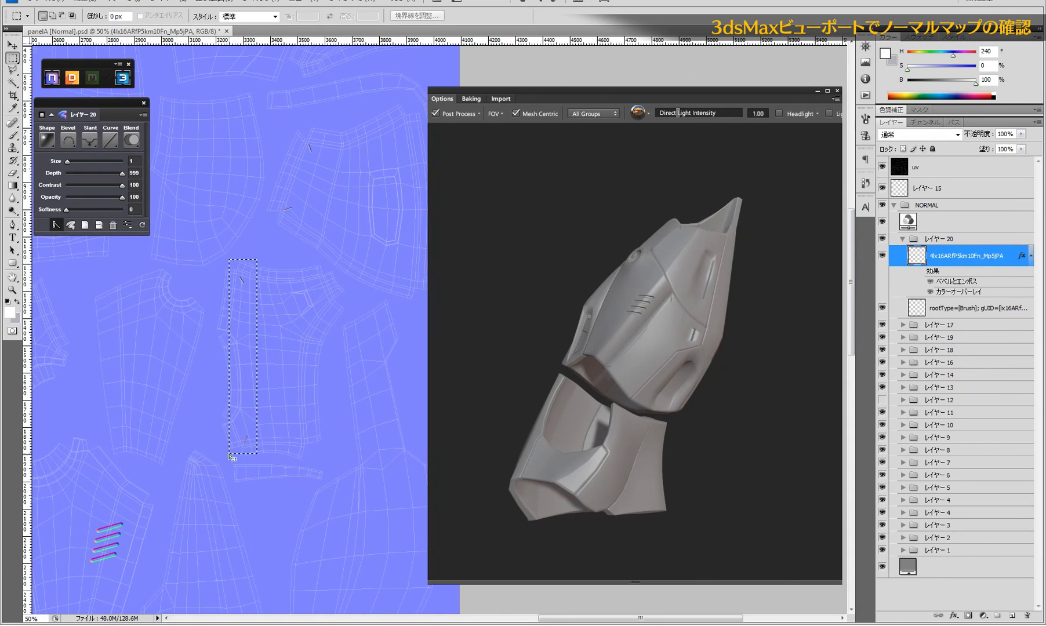
- Delete the stray strokes in the marquee, deselect, hide uv, and save the document
{"action": "key", "text": "Delete"}
{"action": "left_click", "coordinate": [943, 309]}
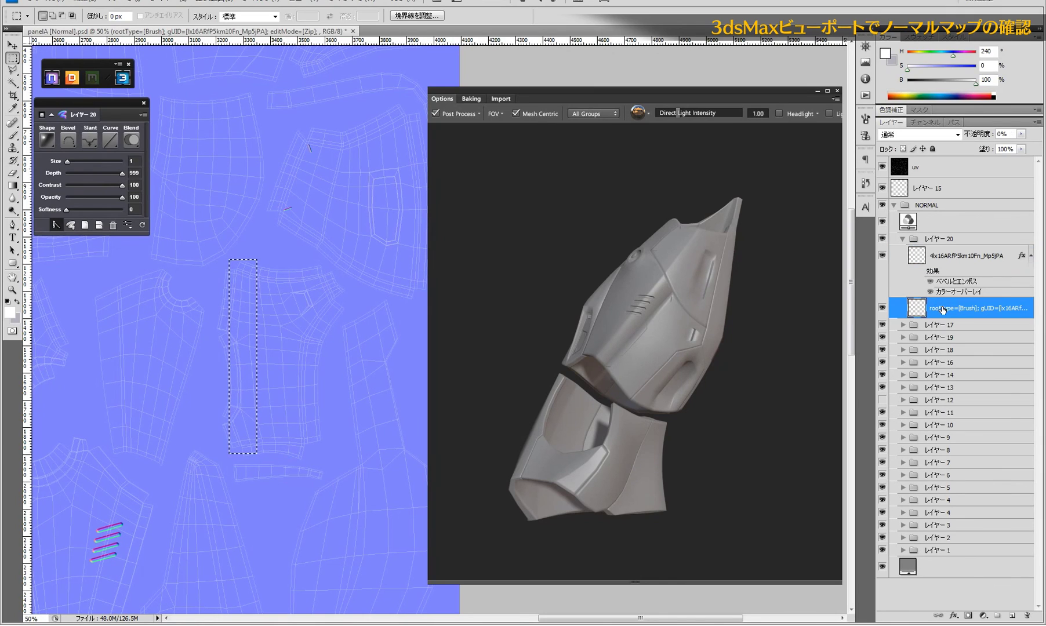
{"action": "left_click", "coordinate": [901, 240]}
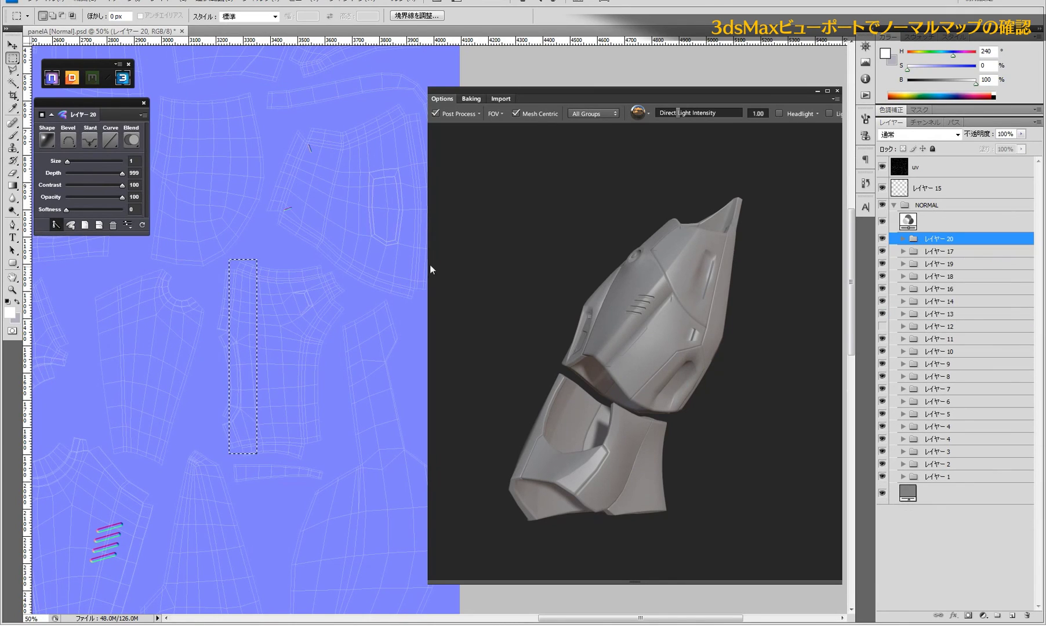
{"action": "key", "text": "ctrl+d"}
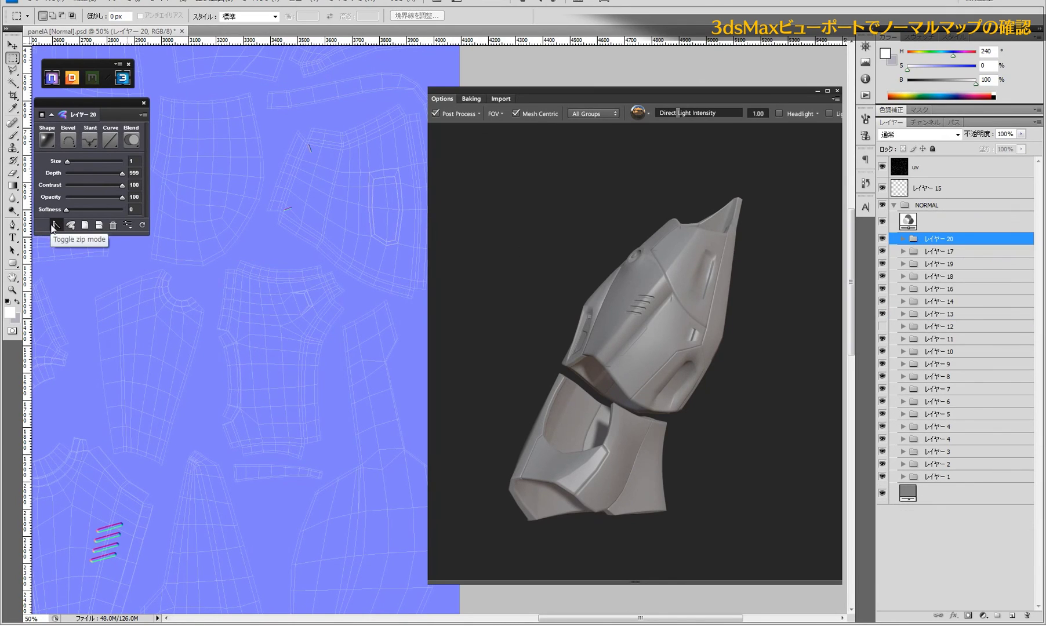
{"action": "left_click", "coordinate": [883, 167]}
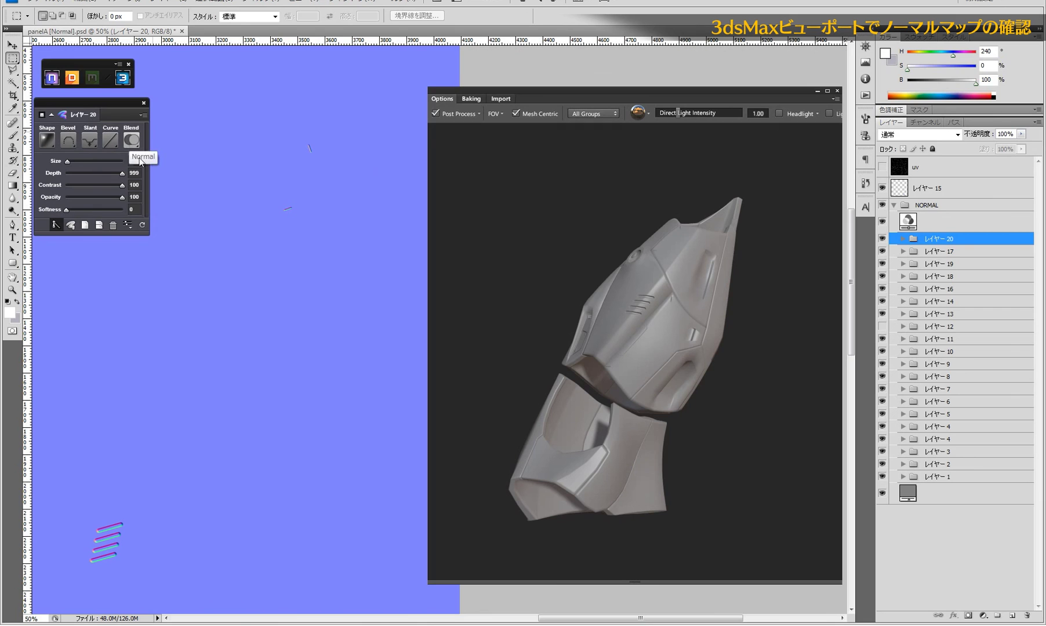
{"action": "key", "text": "ctrl+s"}
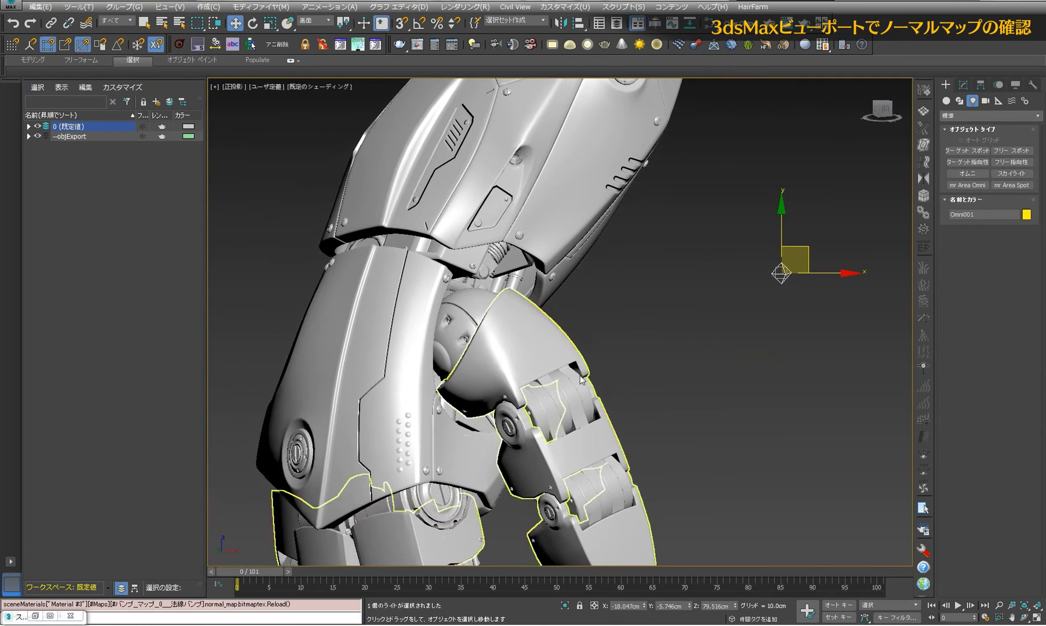
- Switch to Perspective, zoom extents, and orbit round to the shoulder armor's side
{"action": "left_click", "coordinate": [640, 342]}
{"action": "key", "text": "z"}
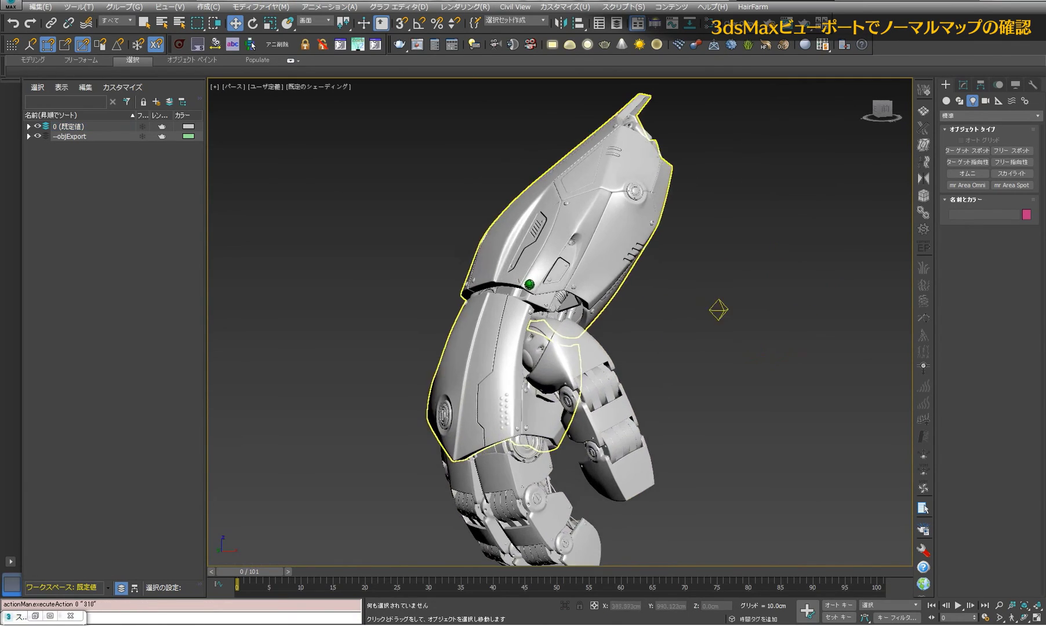
{"action": "mouse_move", "coordinate": [592, 325]}
{"action": "left_mouse_down"}
{"action": "mouse_move", "coordinate": [698, 322]}
{"action": "mouse_move", "coordinate": [635, 329]}
{"action": "mouse_move", "coordinate": [608, 285]}
{"action": "mouse_move", "coordinate": [614, 341]}
{"action": "mouse_move", "coordinate": [522, 341]}
{"action": "mouse_move", "coordinate": [556, 325]}
{"action": "left_mouse_up"}
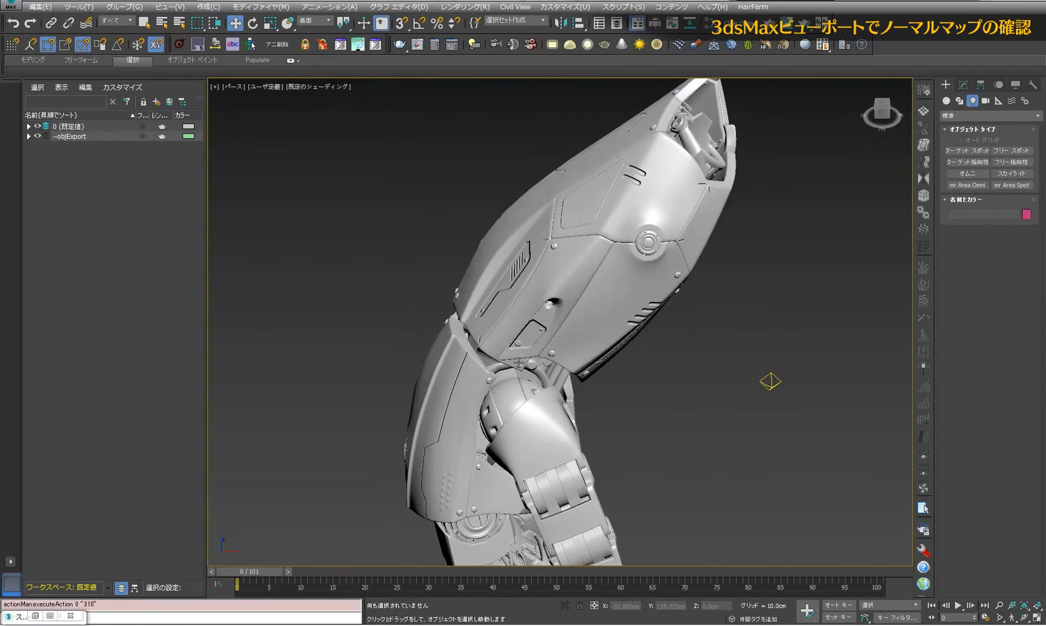
{"action": "mouse_move", "coordinate": [557, 325]}
{"action": "left_mouse_down"}
{"action": "mouse_move", "coordinate": [638, 329]}
{"action": "mouse_move", "coordinate": [596, 362]}
{"action": "mouse_move", "coordinate": [701, 331]}
{"action": "left_mouse_up"}
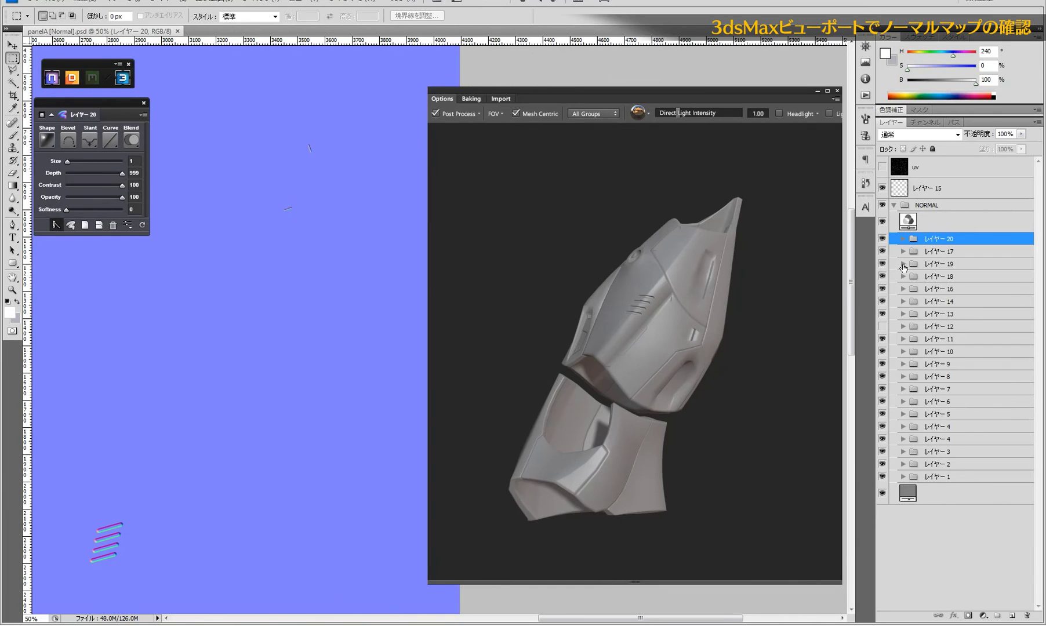
- Compare レイヤー 1 on and off, then lower the nDo Contrast from 72 to 64
{"action": "left_click", "coordinate": [929, 477]}
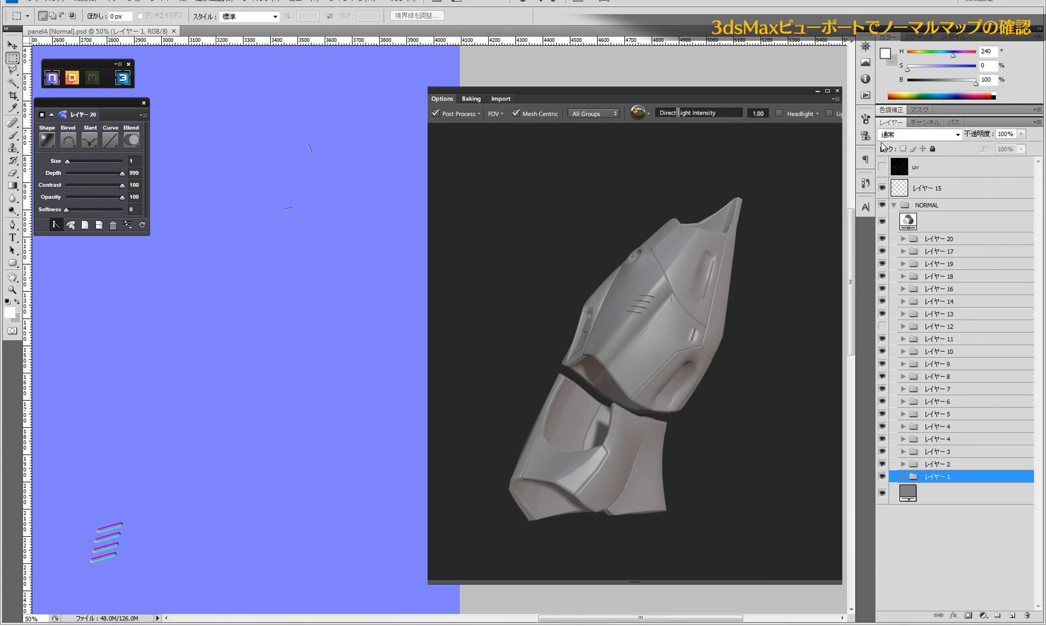
{"action": "left_click", "coordinate": [287, 344]}
{"action": "mouse_move", "coordinate": [236, 379]}
{"action": "left_mouse_down"}
{"action": "mouse_move", "coordinate": [325, 344]}
{"action": "mouse_move", "coordinate": [269, 402]}
{"action": "mouse_move", "coordinate": [187, 357]}
{"action": "mouse_move", "coordinate": [155, 382]}
{"action": "left_mouse_up"}
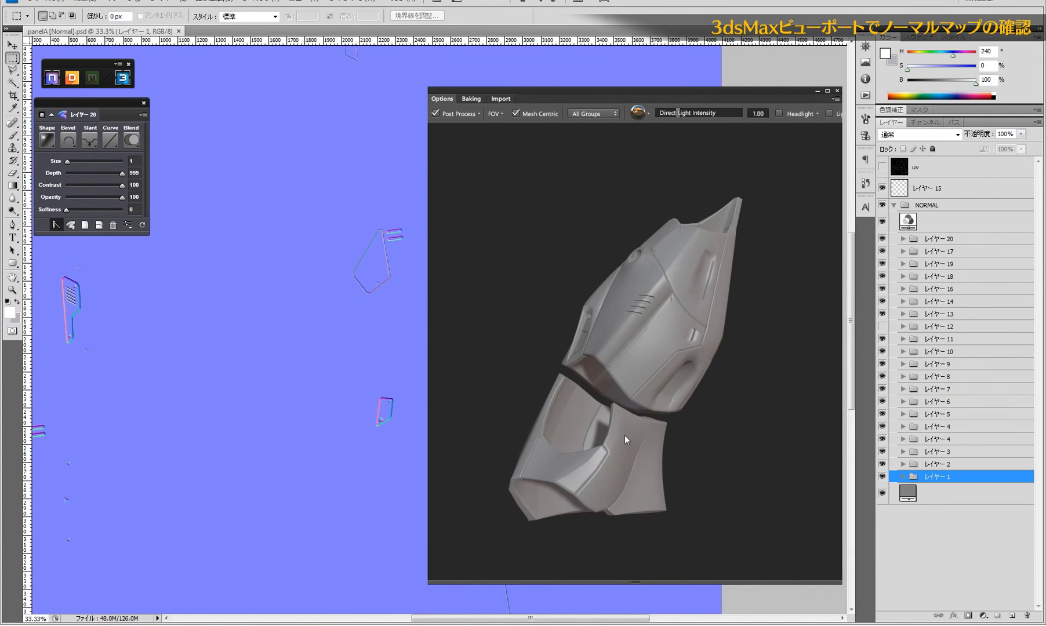
{"action": "left_click", "coordinate": [882, 477]}
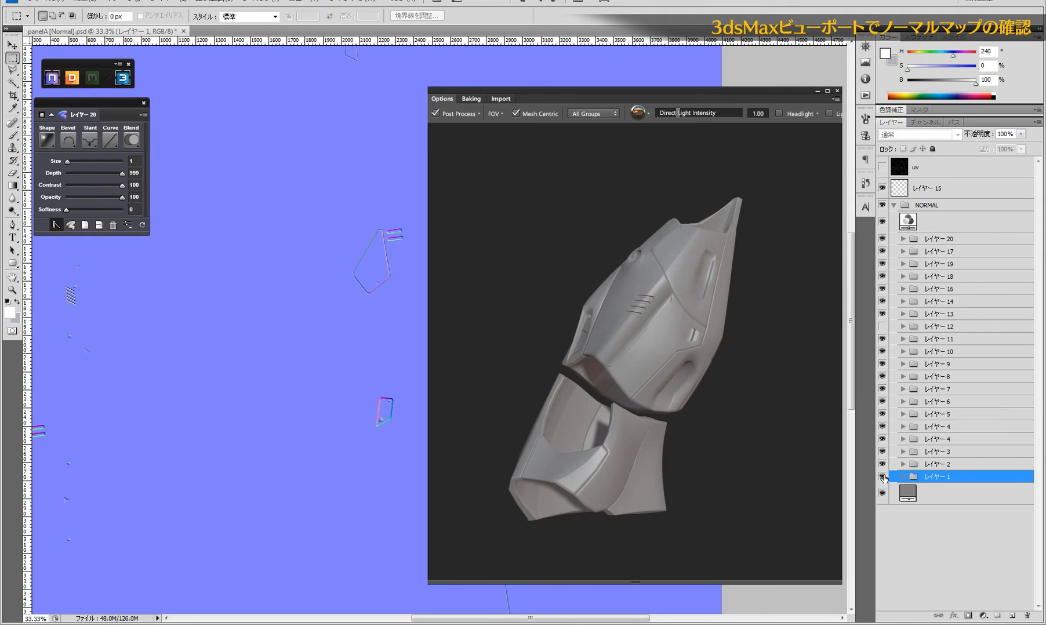
{"action": "left_click", "coordinate": [882, 476]}
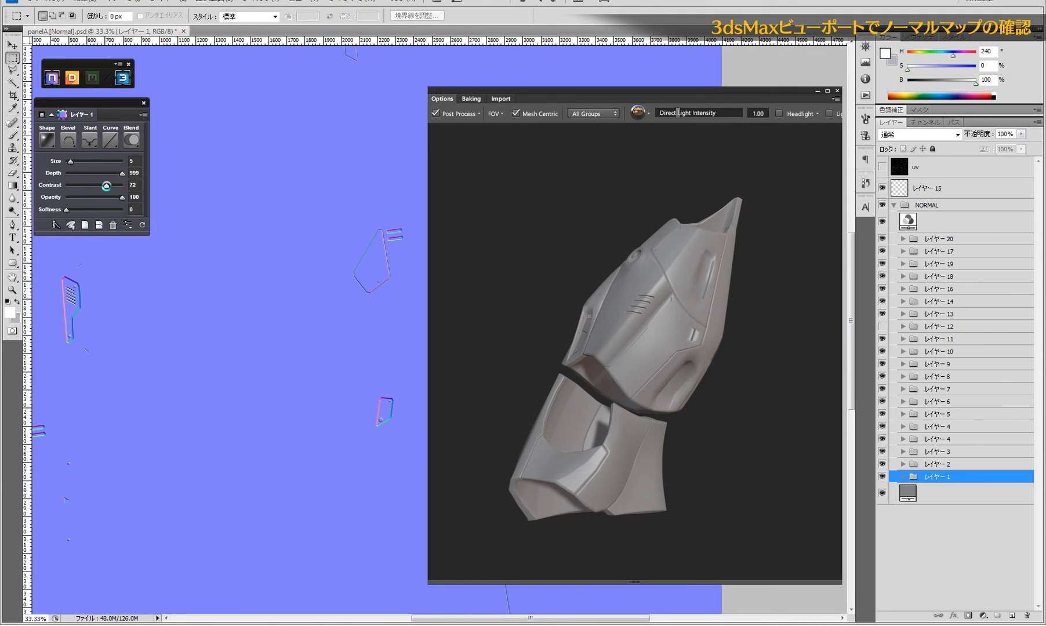
{"action": "left_click_drag", "start_coordinate": [106, 186], "coordinate": [102, 186]}
- Select レイヤー 4 and close the arm's 3D preview window
{"action": "left_click", "coordinate": [944, 427]}
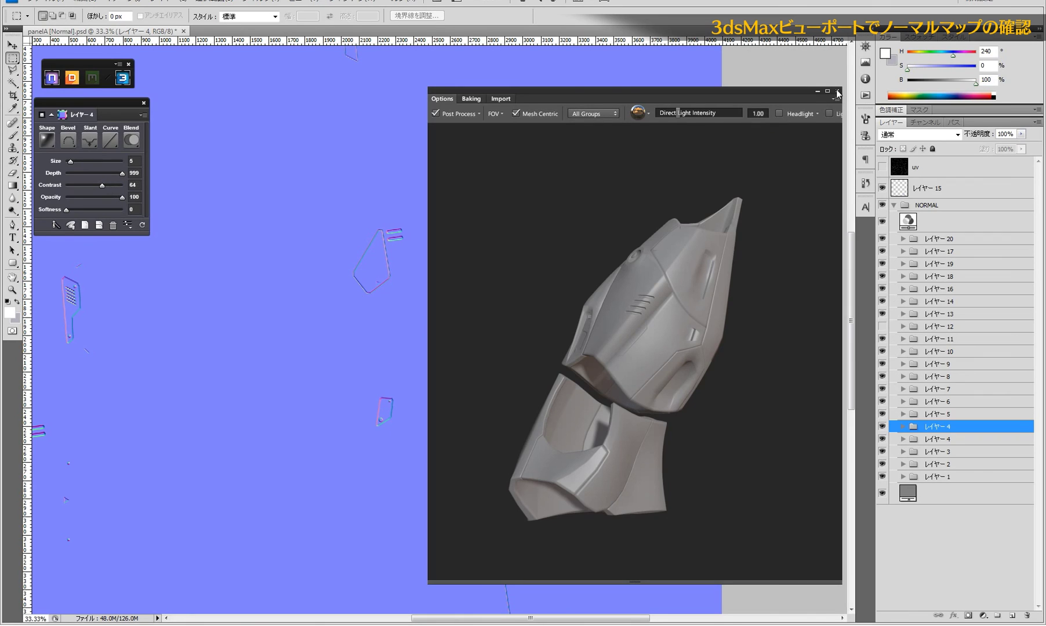
{"action": "left_click", "coordinate": [838, 91]}
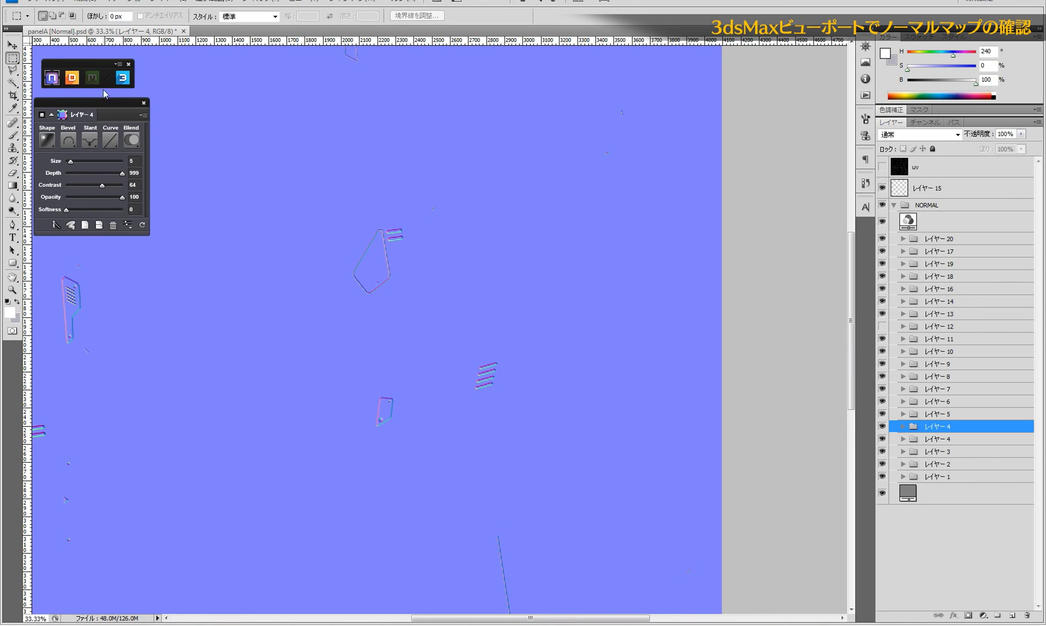
{"action": "left_click_drag", "start_coordinate": [309, 241], "coordinate": [351, 281]}
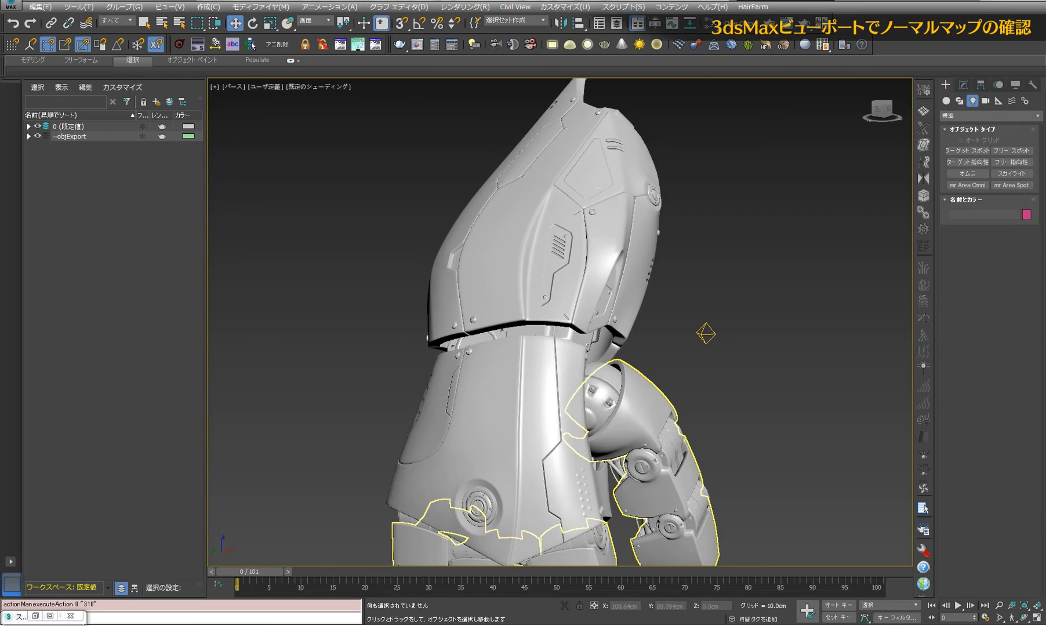
- Orbit around the robot arm to inspect the panels' normal-map detail, then select the two upper arm panels
{"action": "left_click_drag", "start_coordinate": [521, 339], "coordinate": [804, 383]}
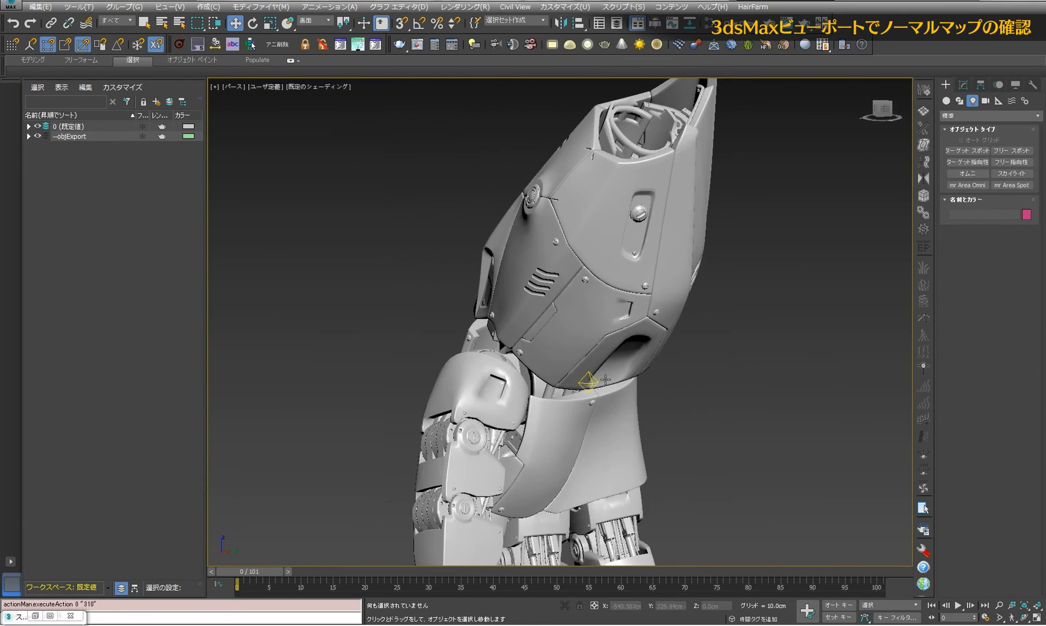
{"action": "mouse_move", "coordinate": [804, 384]}
{"action": "left_mouse_down"}
{"action": "mouse_move", "coordinate": [701, 413]}
{"action": "mouse_move", "coordinate": [680, 306]}
{"action": "mouse_move", "coordinate": [689, 298]}
{"action": "mouse_move", "coordinate": [675, 362]}
{"action": "mouse_move", "coordinate": [712, 382]}
{"action": "mouse_move", "coordinate": [742, 376]}
{"action": "mouse_move", "coordinate": [585, 344]}
{"action": "mouse_move", "coordinate": [540, 311]}
{"action": "left_mouse_up"}
{"action": "left_click", "coordinate": [540, 311]}
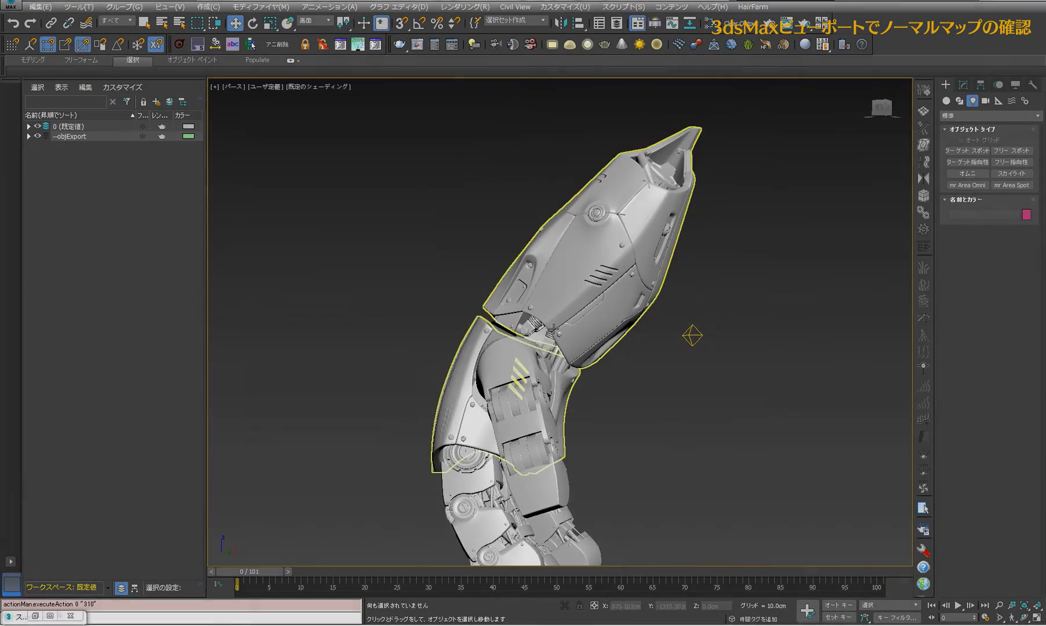